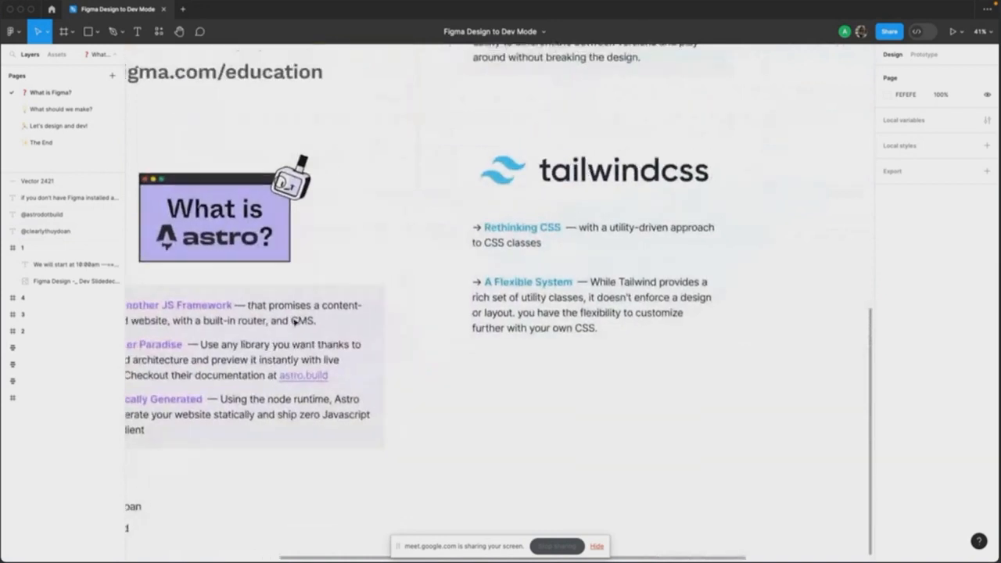
Step: Review the Astro and Tailwind CSS introduction slides on the "What is Figma?" page
scroll(295, 321, up, 1)
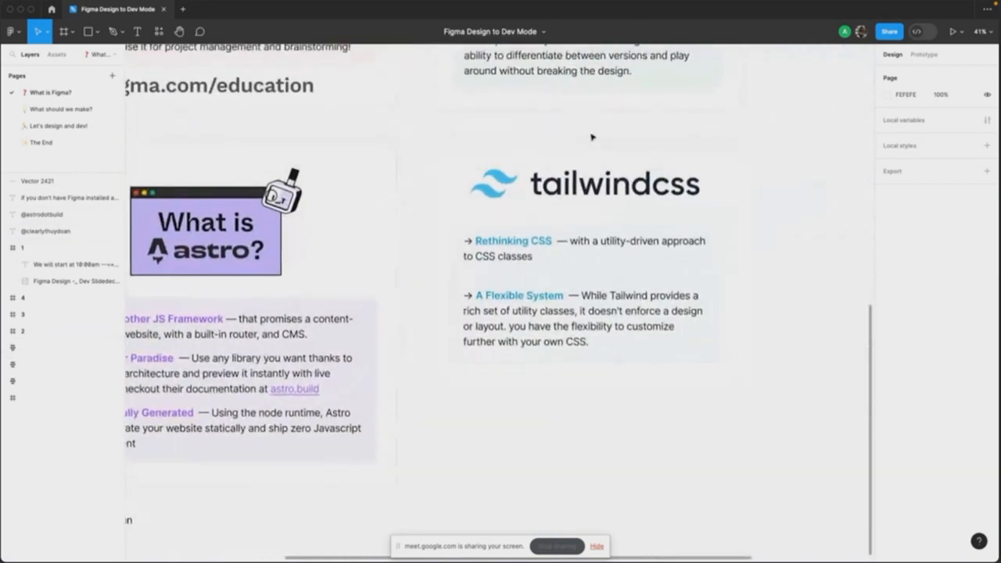
scroll(235, 234, right, 2)
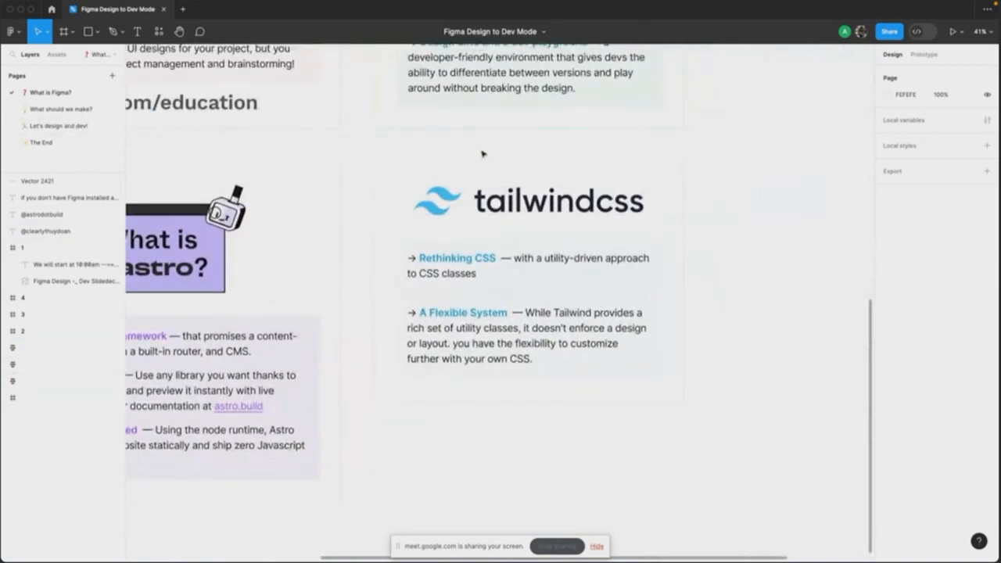
scroll(458, 194, left, 2)
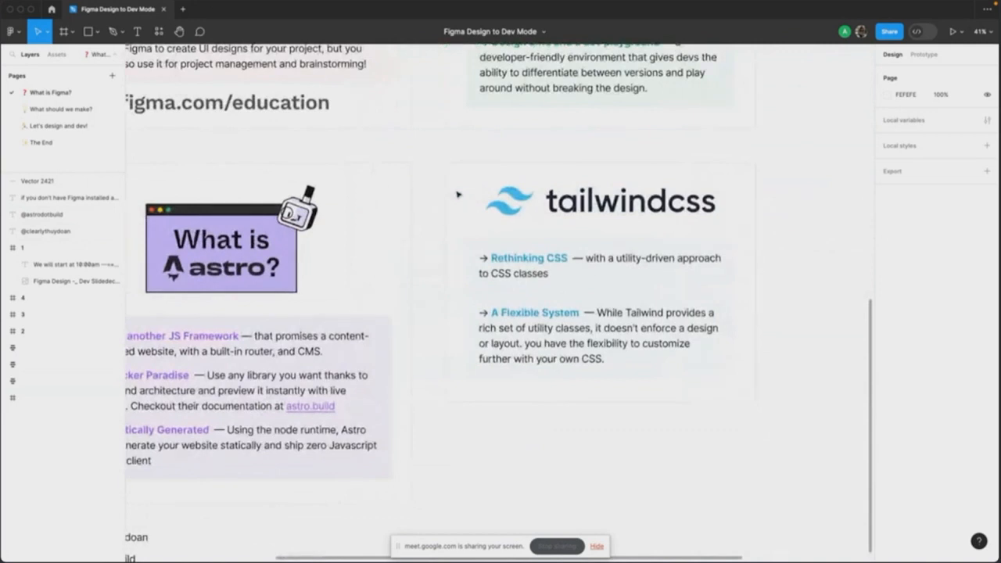
scroll(458, 194, left, 1)
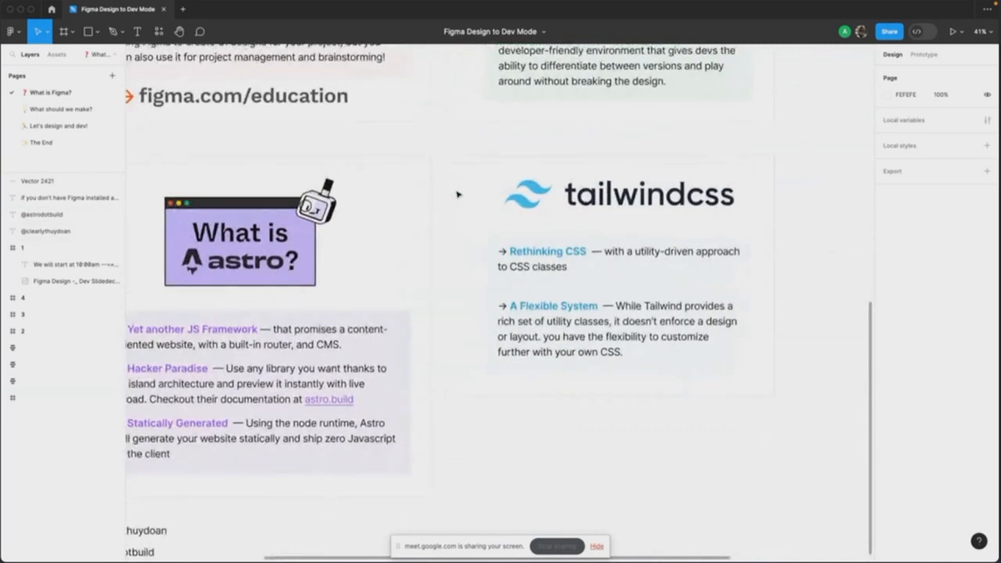
ctrl+scroll(458, 194, down, 2)
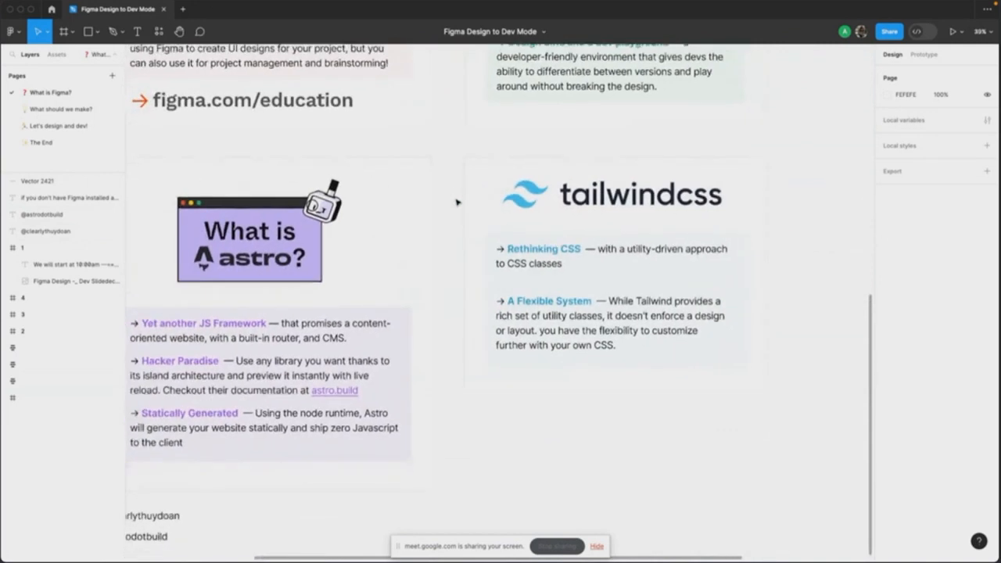
scroll(458, 202, up, 2)
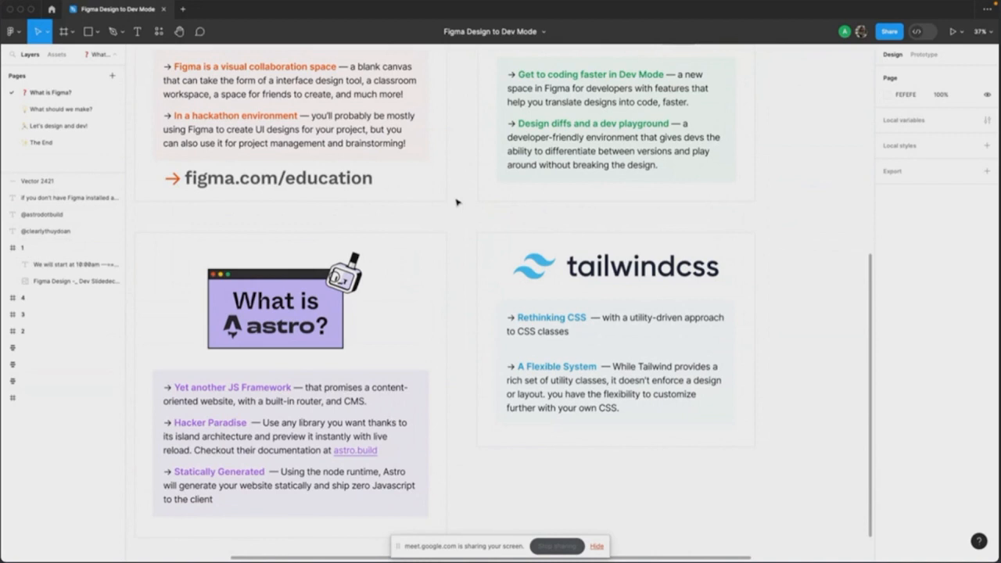
scroll(457, 202, left, 2)
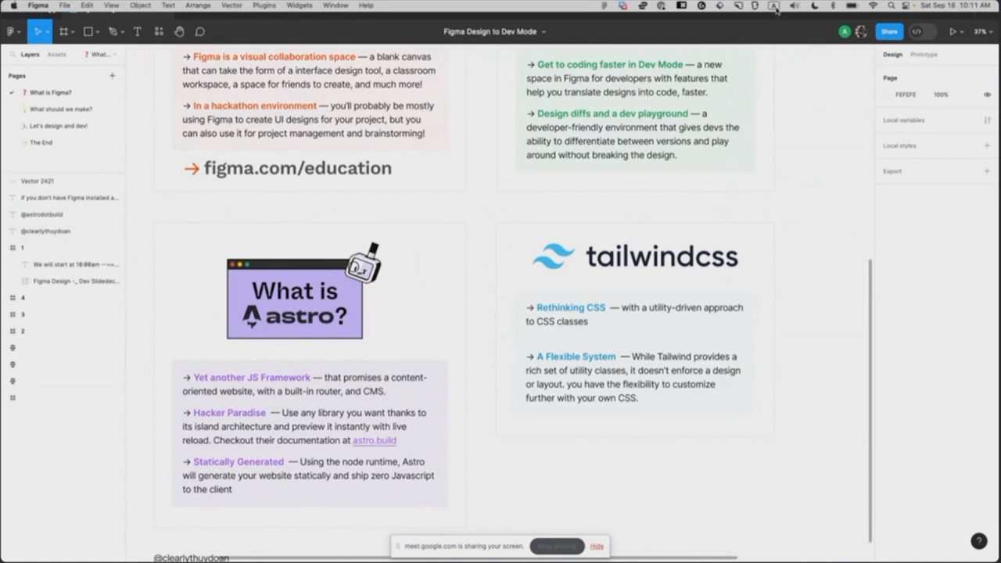
Step: Check KeyCastr's casting options and test its on-screen keystroke display with several keys over the canvas
click(774, 6)
click(775, 6)
click(681, 6)
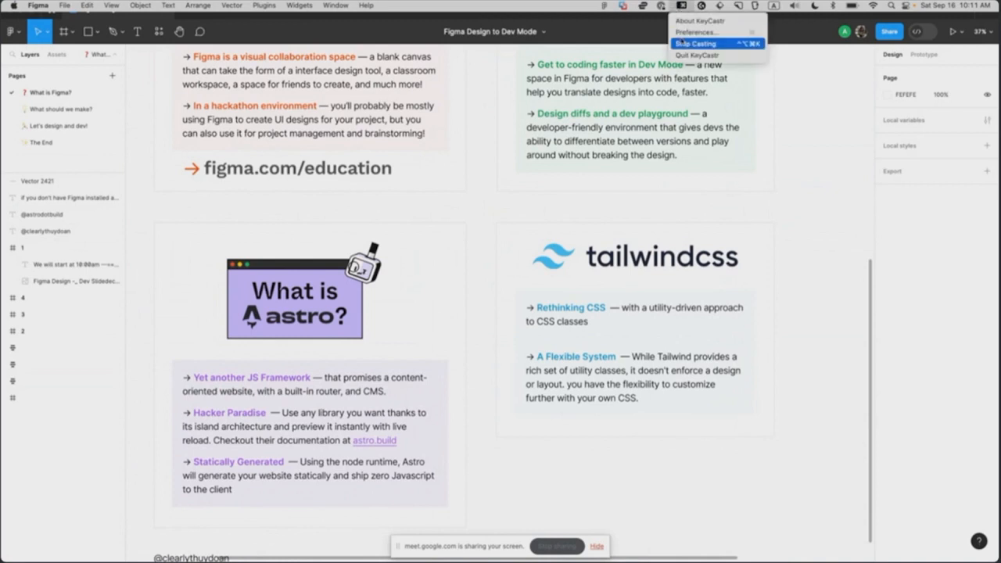
click(895, 346)
key(super+c)
key(f)
key(g)
key(f)
key(g)
key(s)
key(d)
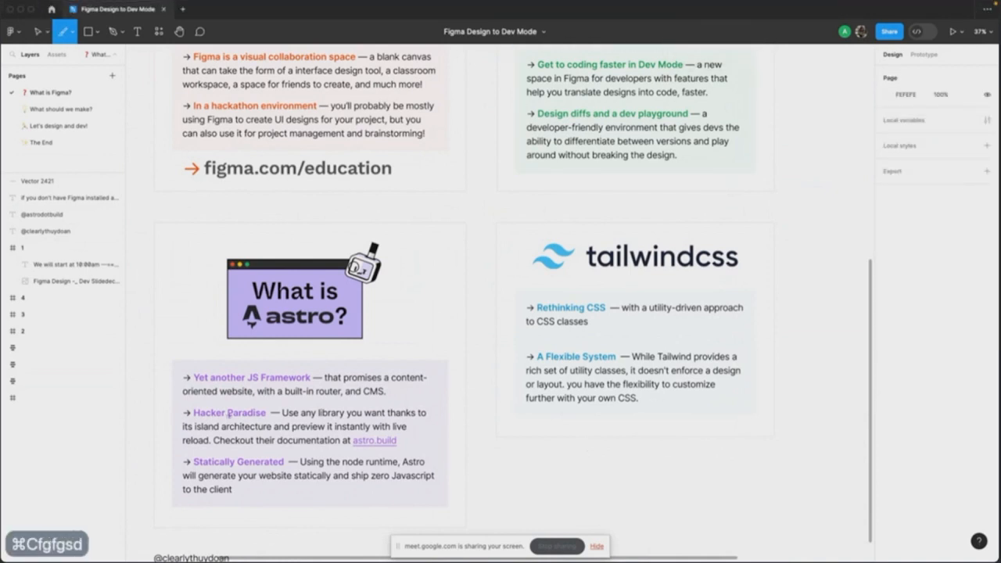
key(k)
click(202, 399)
key(j)
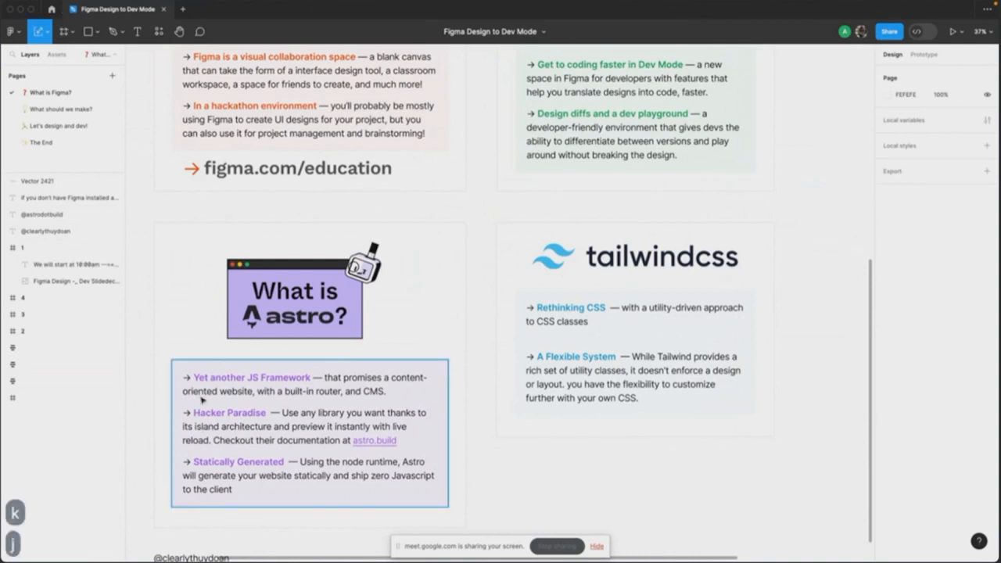
key(s)
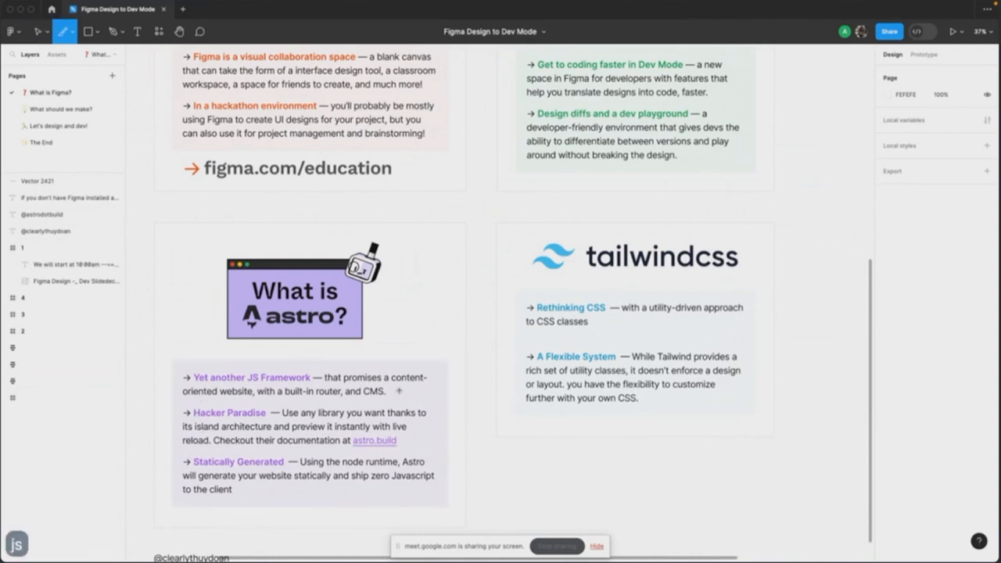
Step: Open the "What should we make?" page, return to the Move tool and unhide the Function frame
click(104, 112)
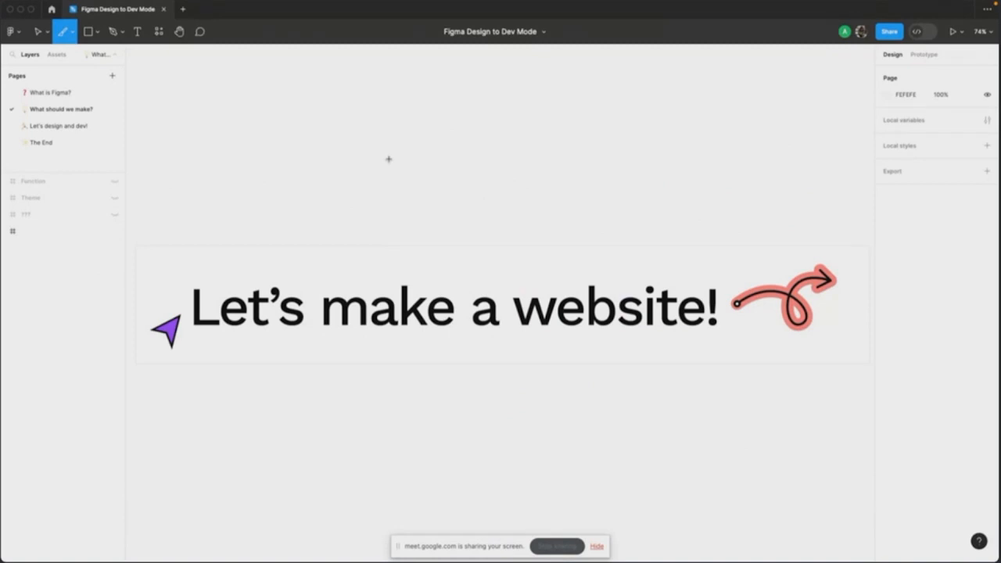
key(v)
scroll(491, 217, right, 2)
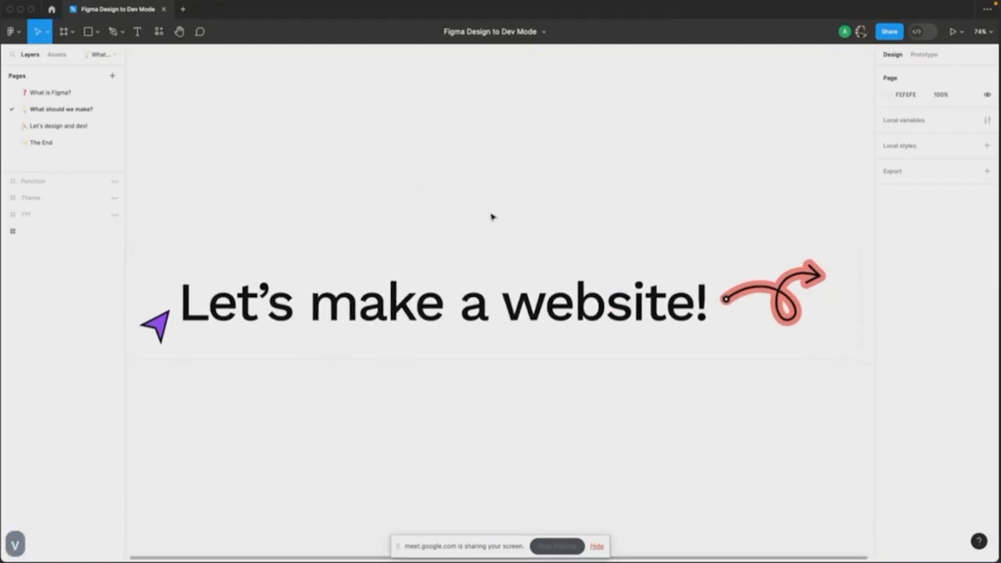
scroll(491, 216, right, 5)
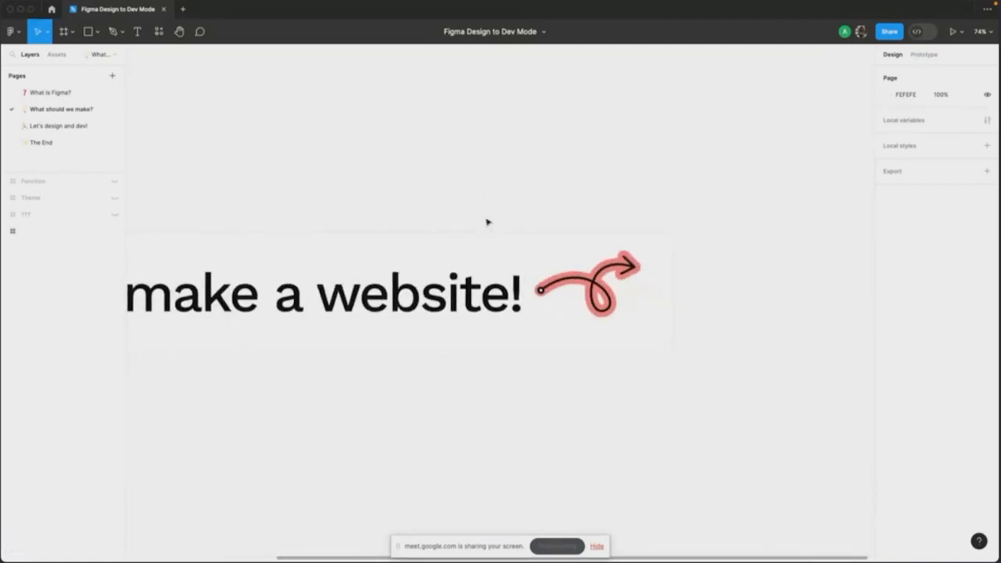
scroll(486, 223, right, 2)
scroll(220, 185, down, 5)
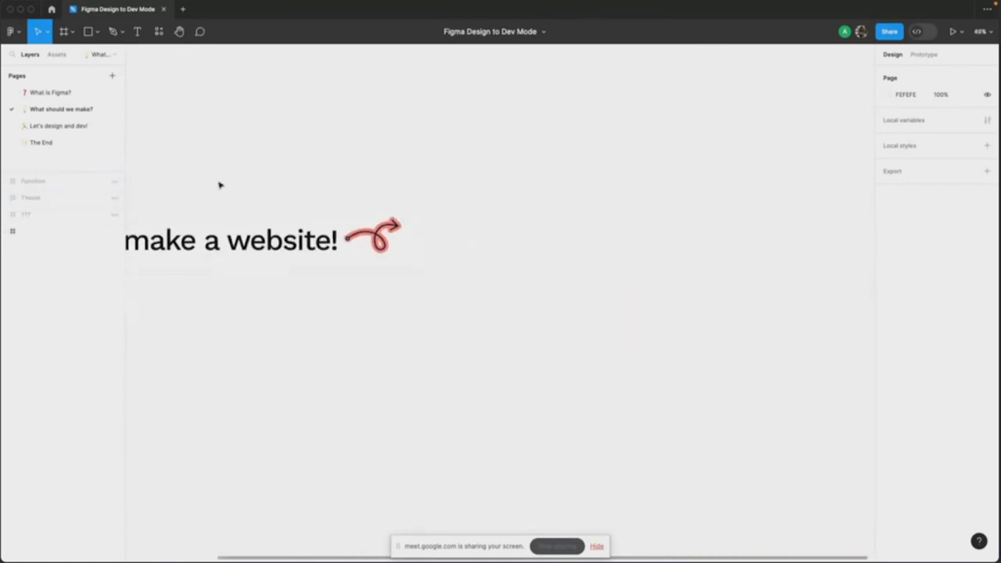
scroll(220, 185, right, 1)
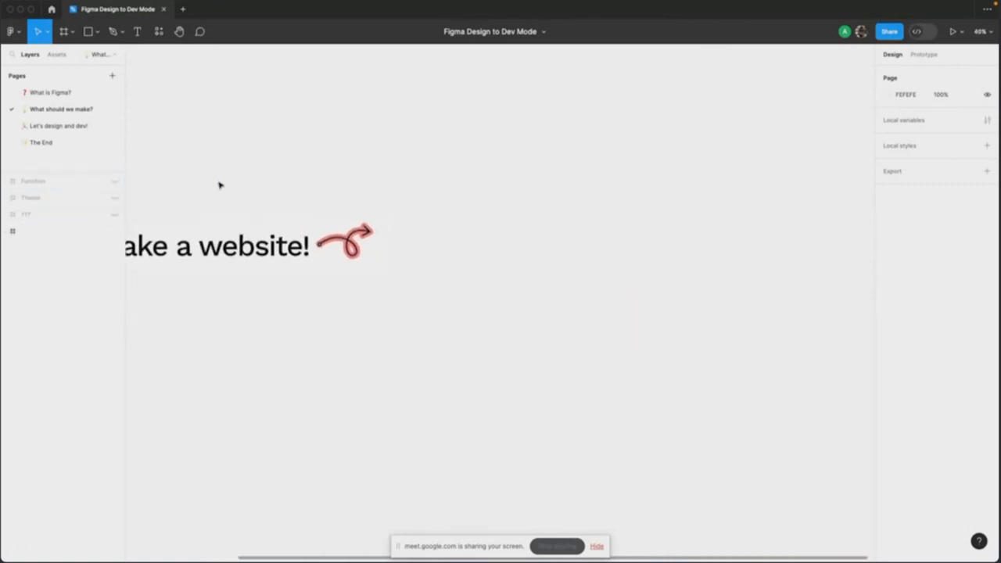
click(117, 183)
Step: Make the word "Weather" bold in the Function list and deselect the text
scroll(407, 151, right, 3)
scroll(473, 151, up, 2)
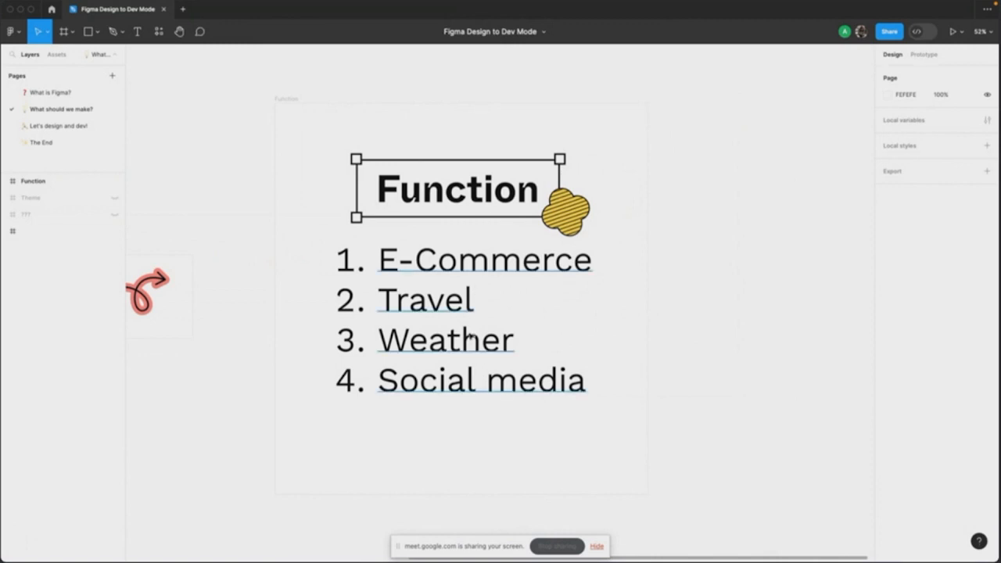
double_click(519, 347)
drag(516, 347, 385, 351)
key(super+b)
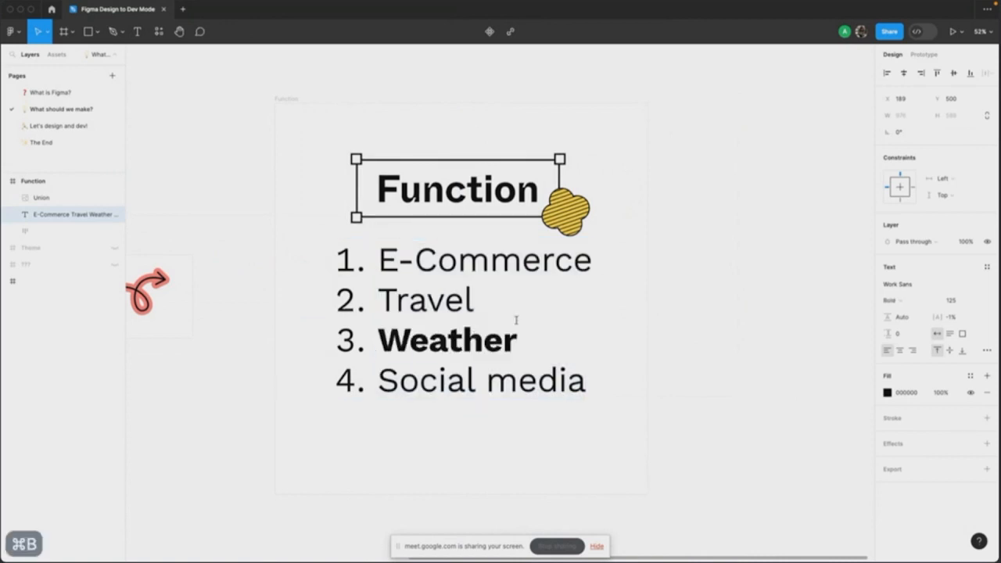
key(Escape)
click(672, 304)
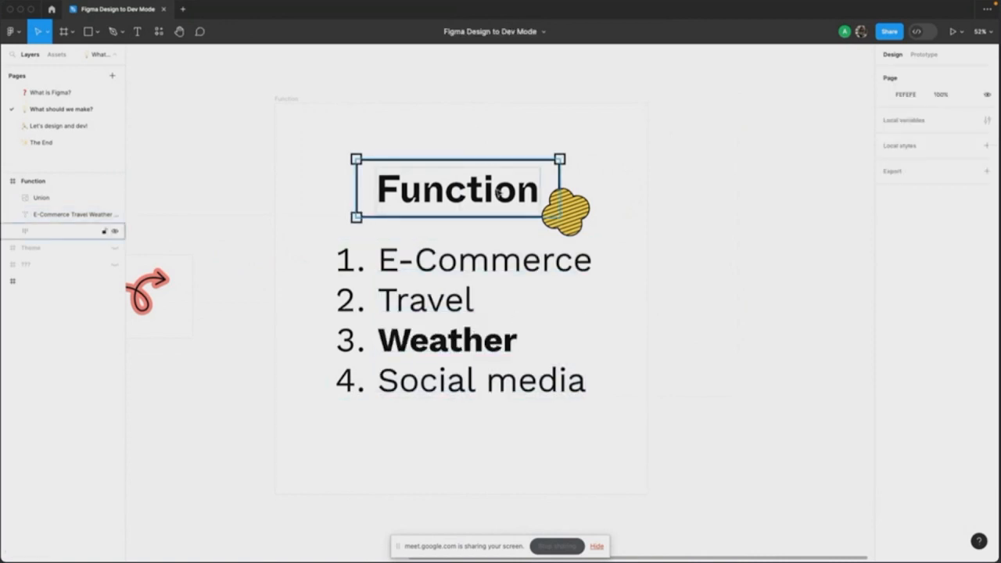
Step: Unhide the Theme frame beside the Function frame
scroll(497, 194, down, 5)
scroll(496, 194, right, 2)
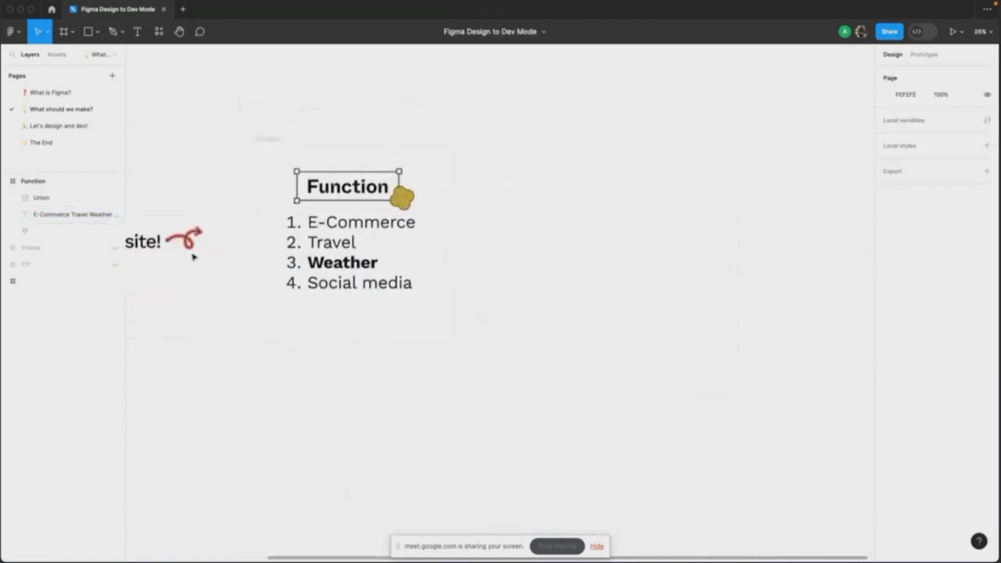
click(116, 250)
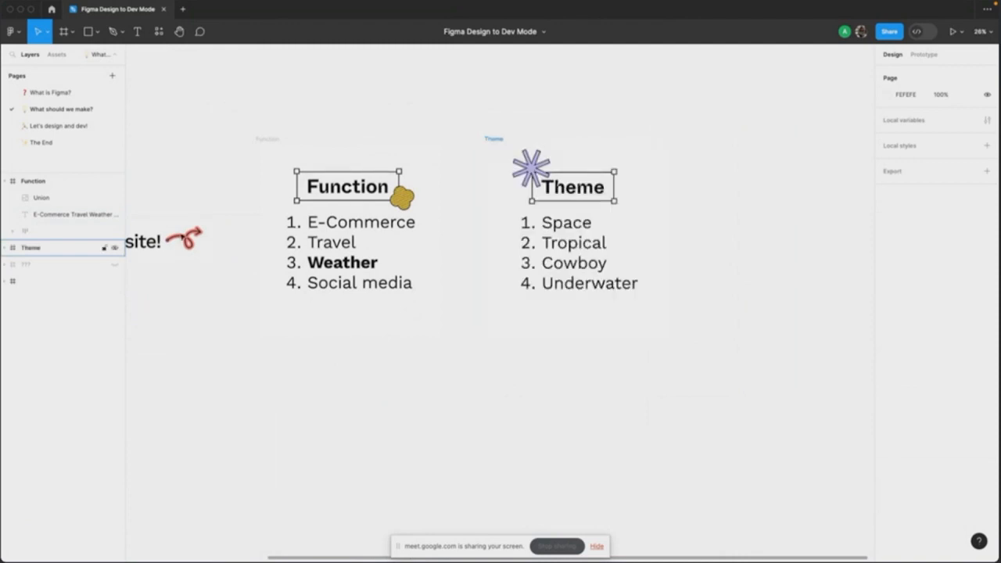
Step: Make the word "Space" bold in the Theme list and deselect the text
scroll(449, 246, right, 2)
scroll(537, 225, up, 5)
scroll(557, 202, right, 1)
scroll(557, 202, up, 1)
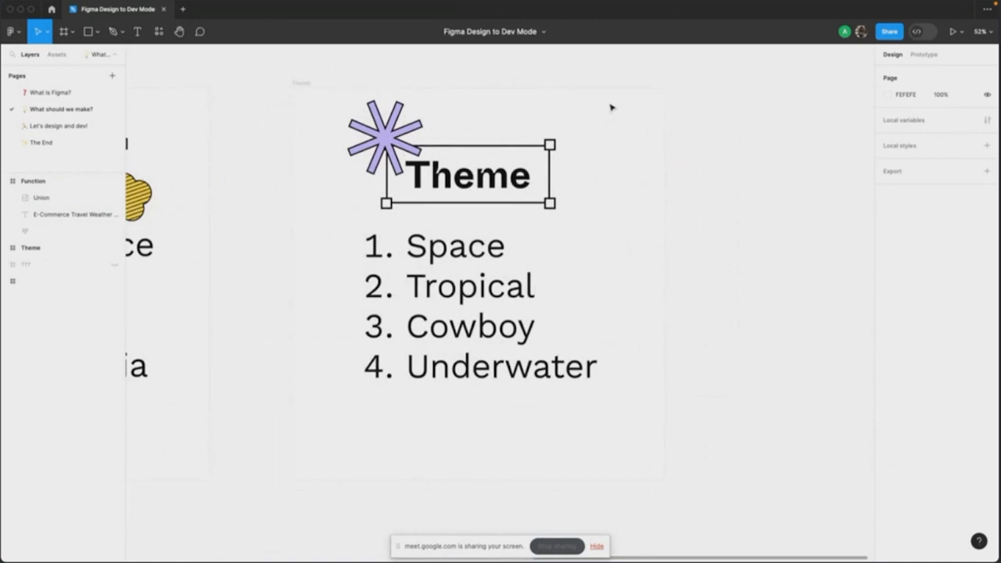
scroll(612, 107, right, 1)
scroll(612, 107, up, 1)
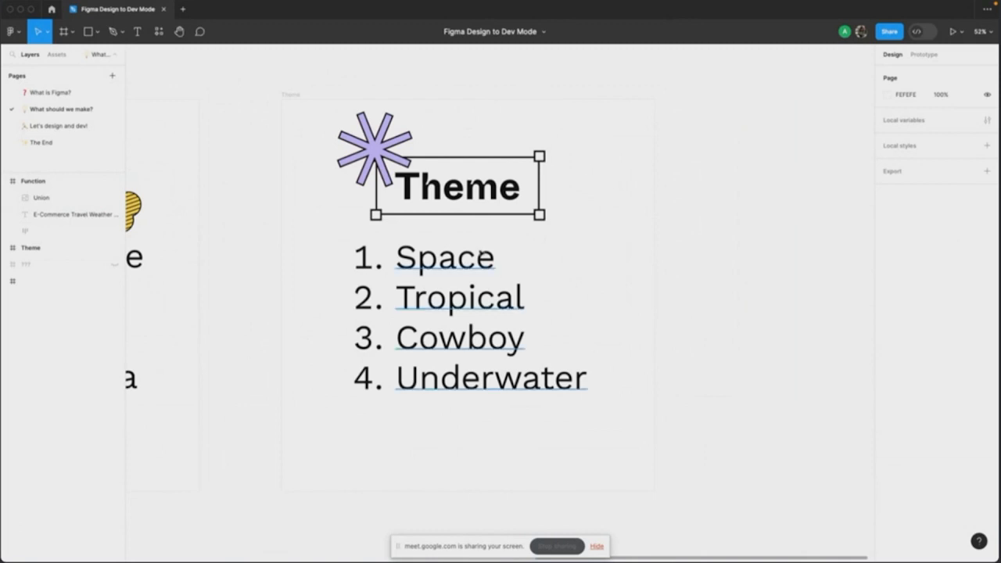
double_click(472, 263)
drag(497, 260, 363, 256)
key(super+b)
key(Escape)
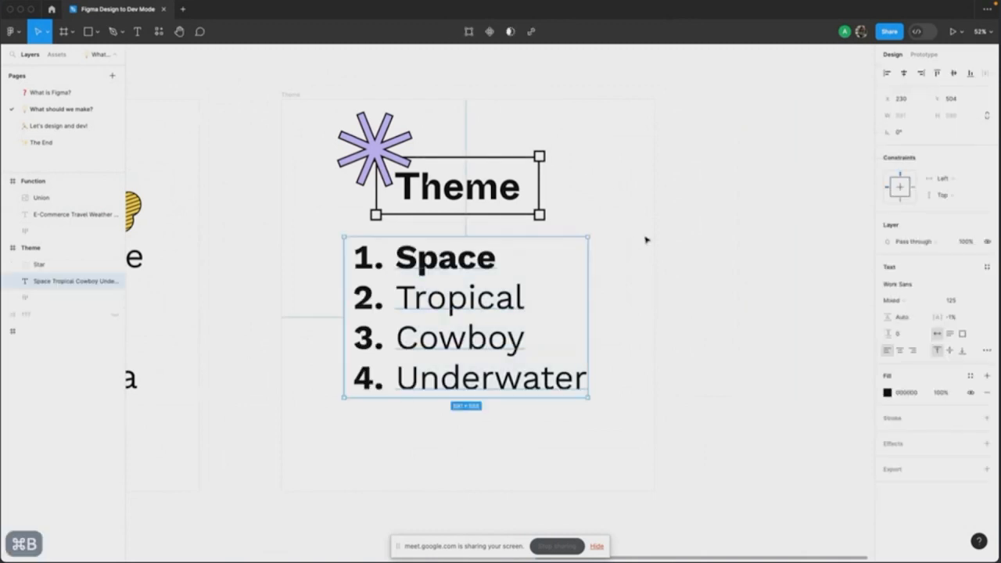
scroll(491, 316, down, 2)
click(617, 237)
Step: Open the "Let's design and dev!" page
scroll(617, 239, down, 5)
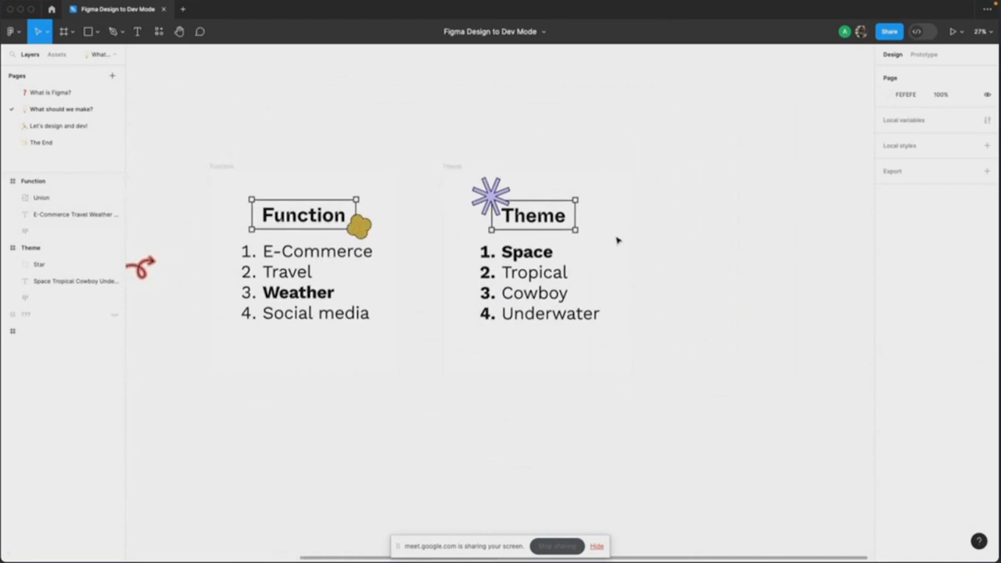
scroll(618, 240, right, 2)
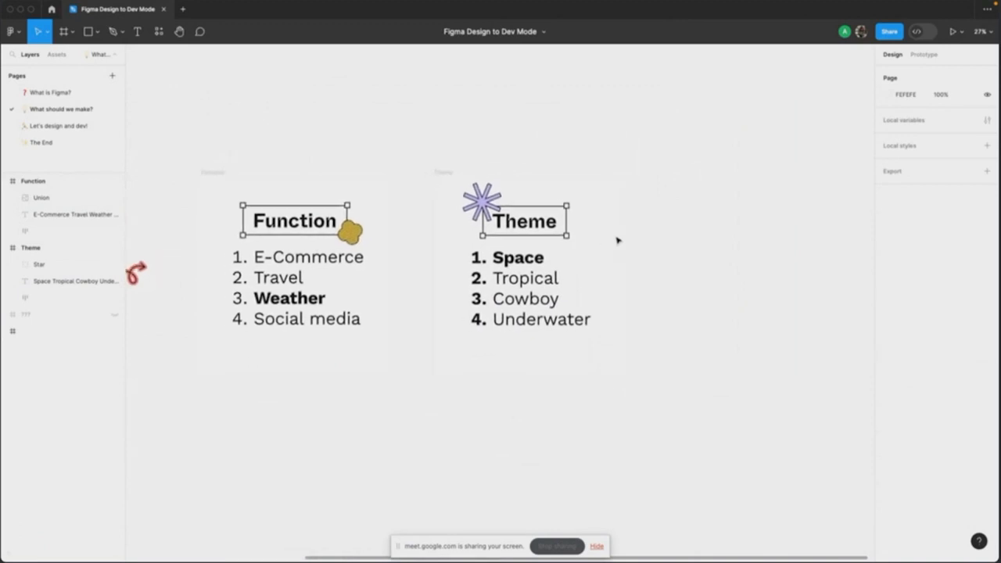
click(95, 126)
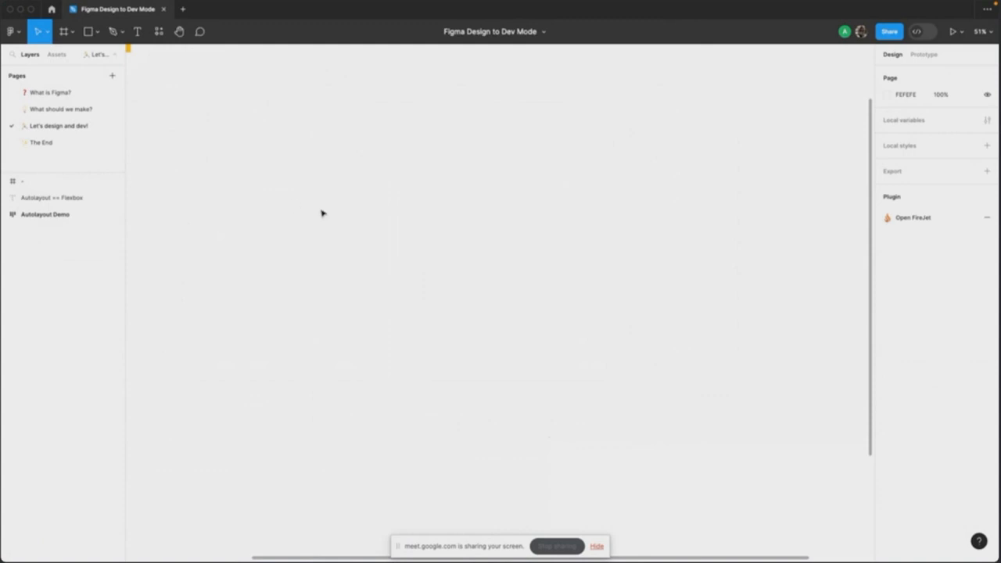
Step: Use the Frame tool to add a frame from the MacBook Pro 14" desktop preset to the page
key(a)
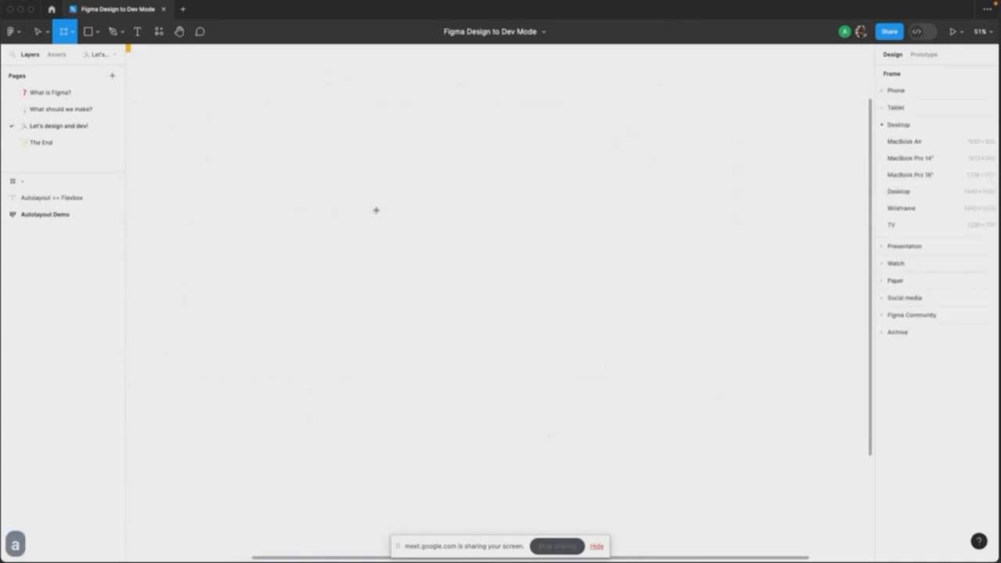
key(F2)
key(F2)
key(F2)
key(F2)
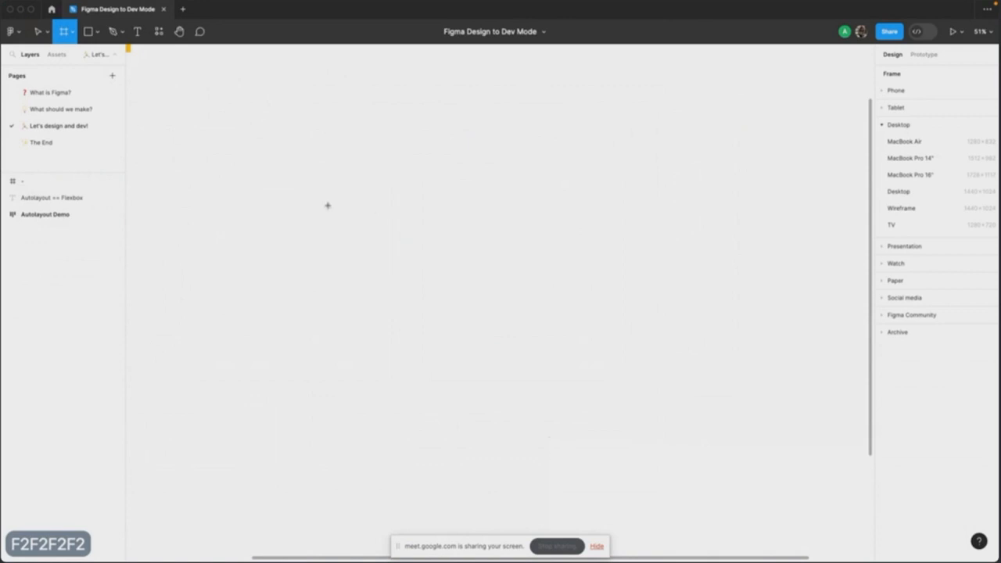
click(69, 39)
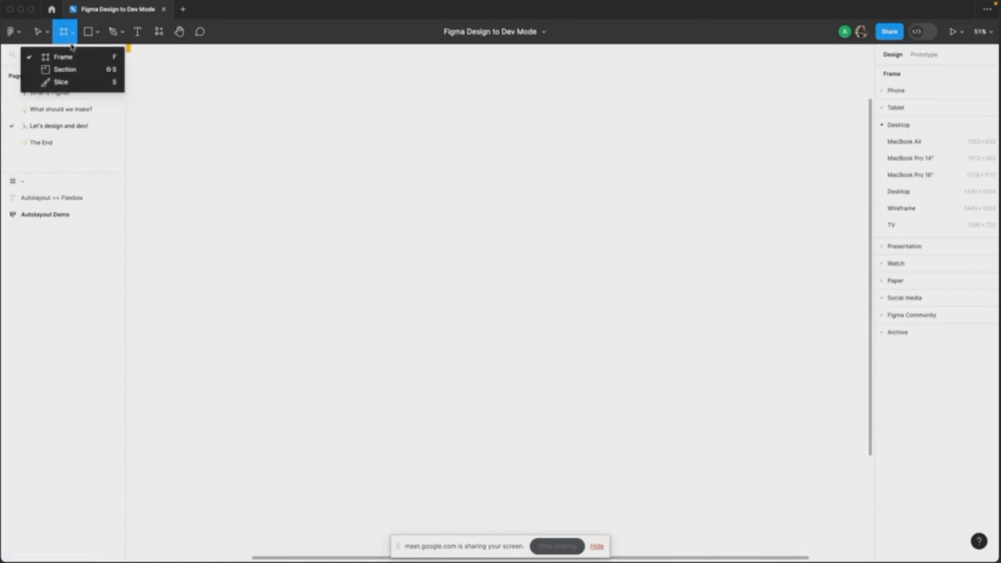
click(74, 54)
key(f)
key(a)
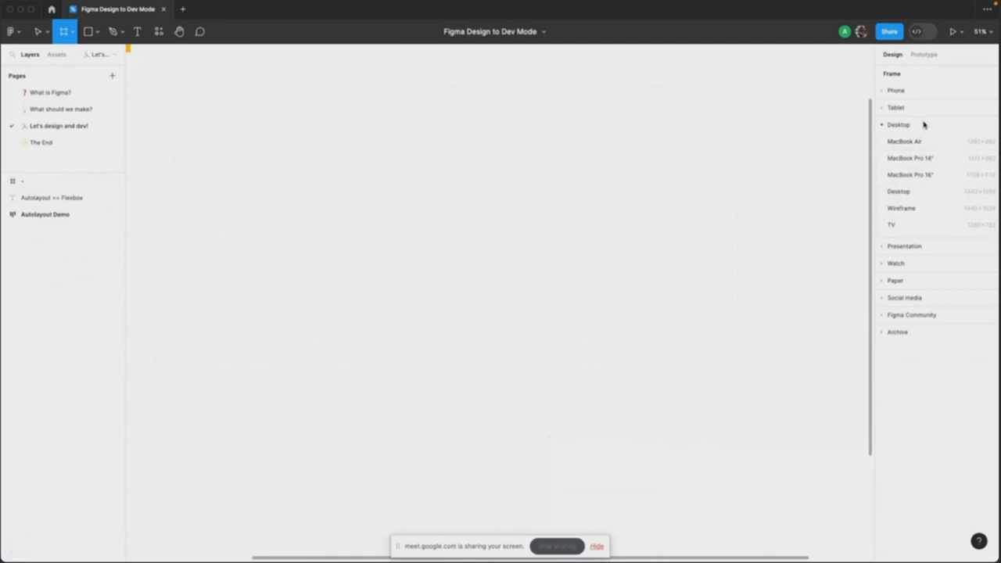
click(920, 91)
click(899, 90)
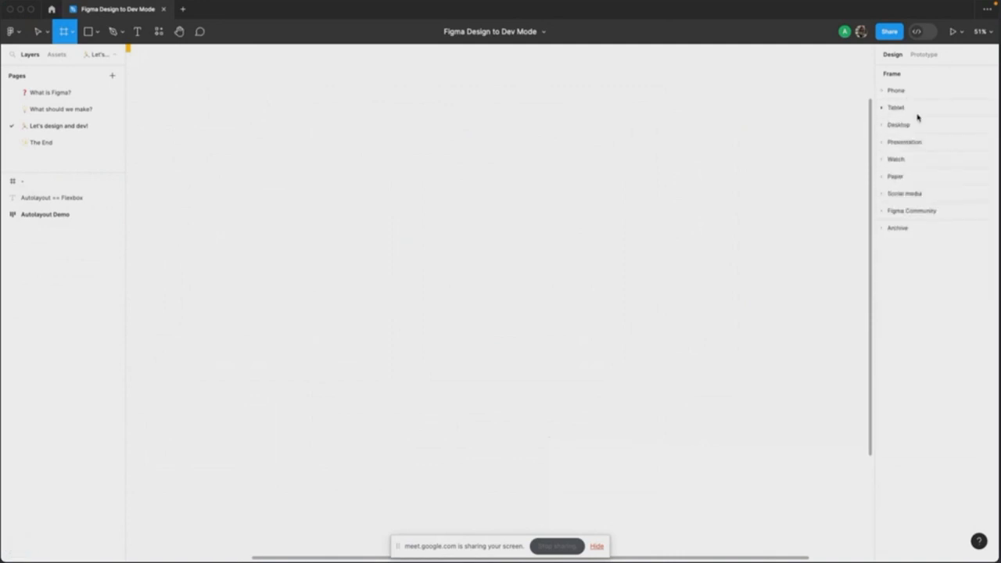
click(908, 125)
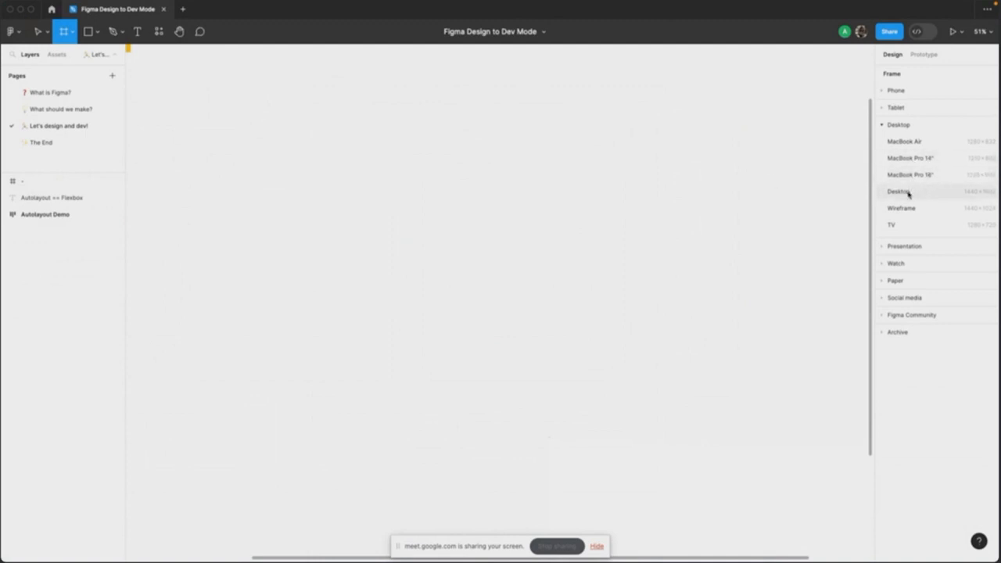
click(934, 160)
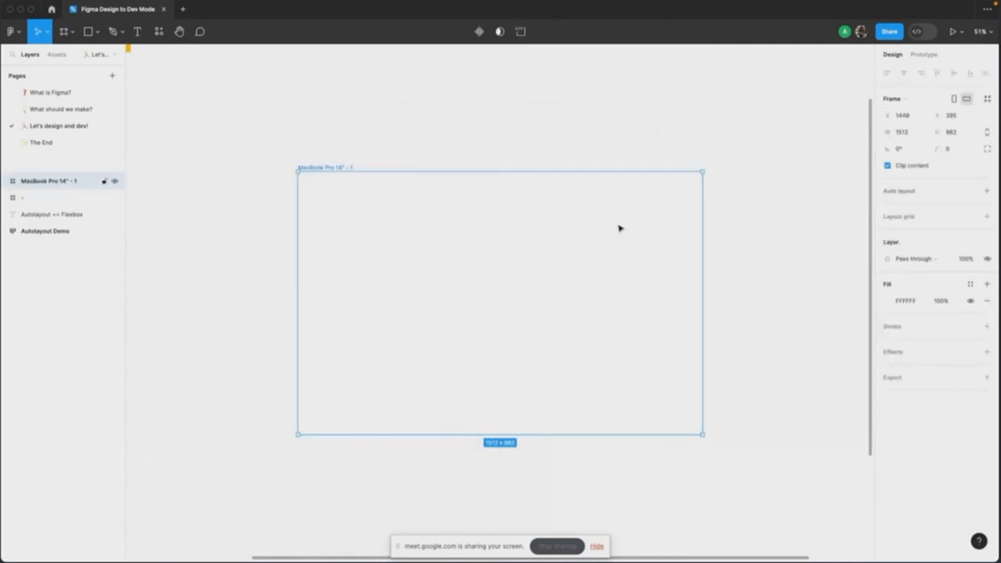
scroll(619, 228, left, 1)
scroll(619, 229, down, 1)
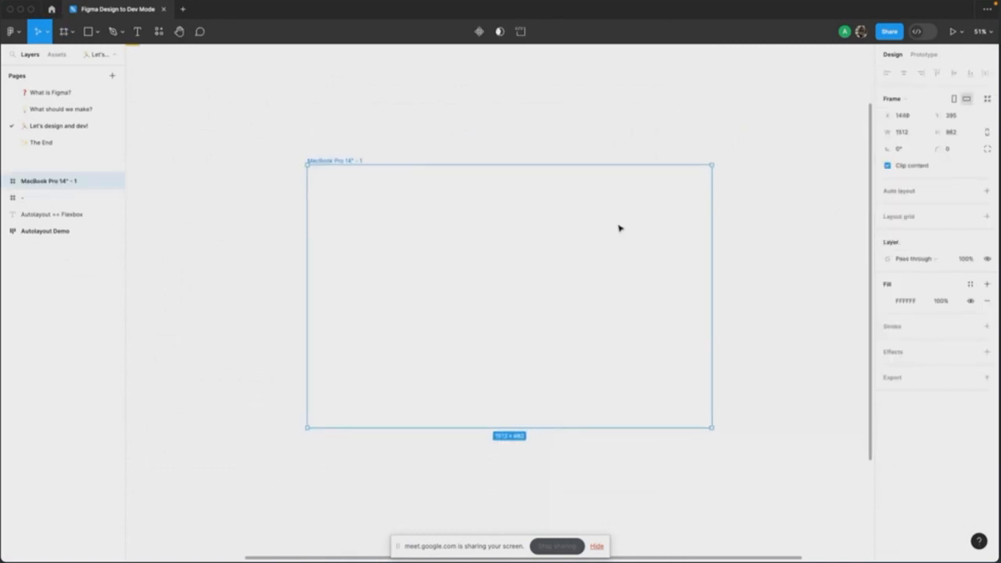
Step: Rename the MacBook Pro 14" frame as "website" and deselect it
double_click(357, 161)
text(website)
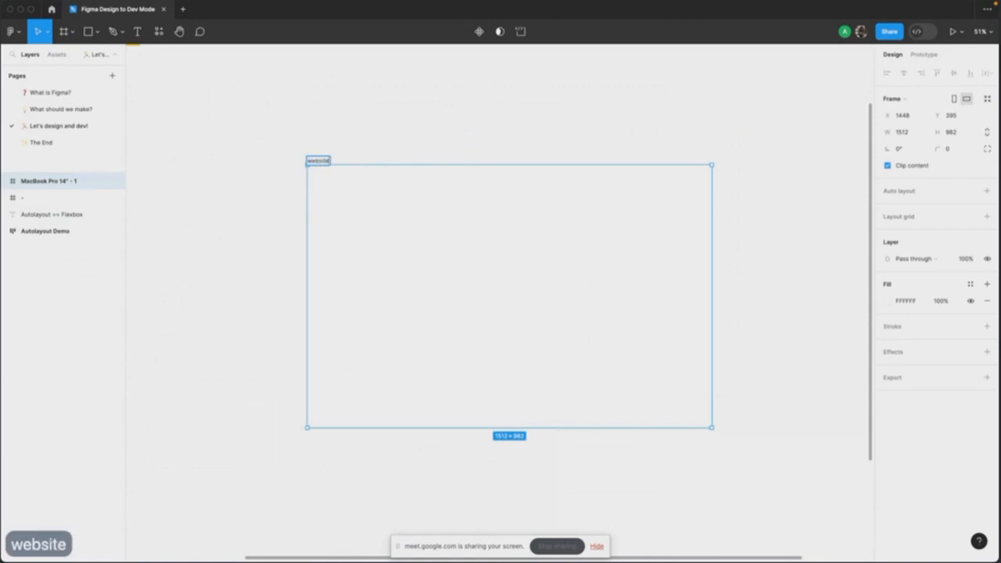
key(Return)
click(405, 108)
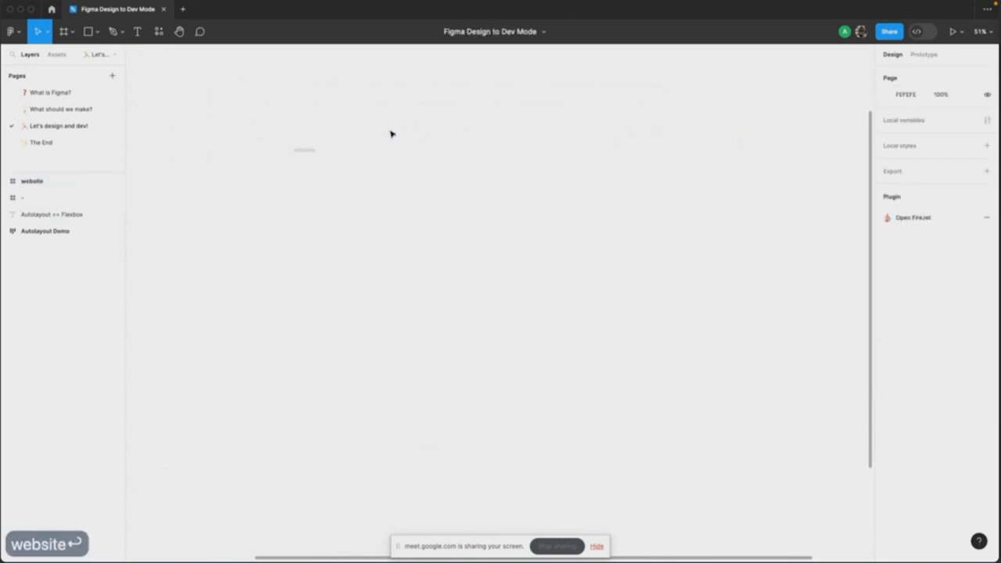
Step: Set the page background to dark grey 383838
click(367, 186)
click(834, 156)
click(897, 94)
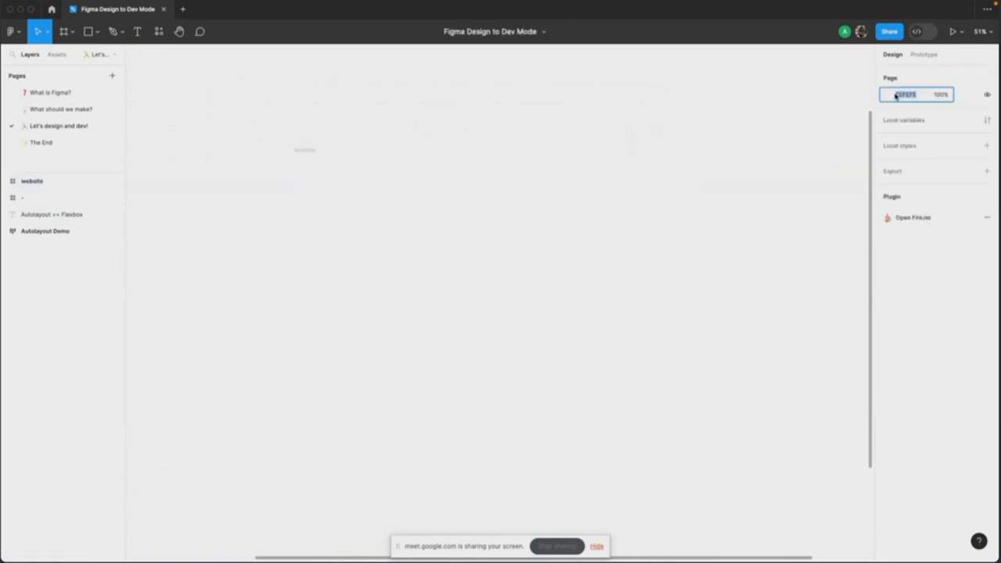
click(888, 95)
drag(807, 166, 709, 209)
click(675, 145)
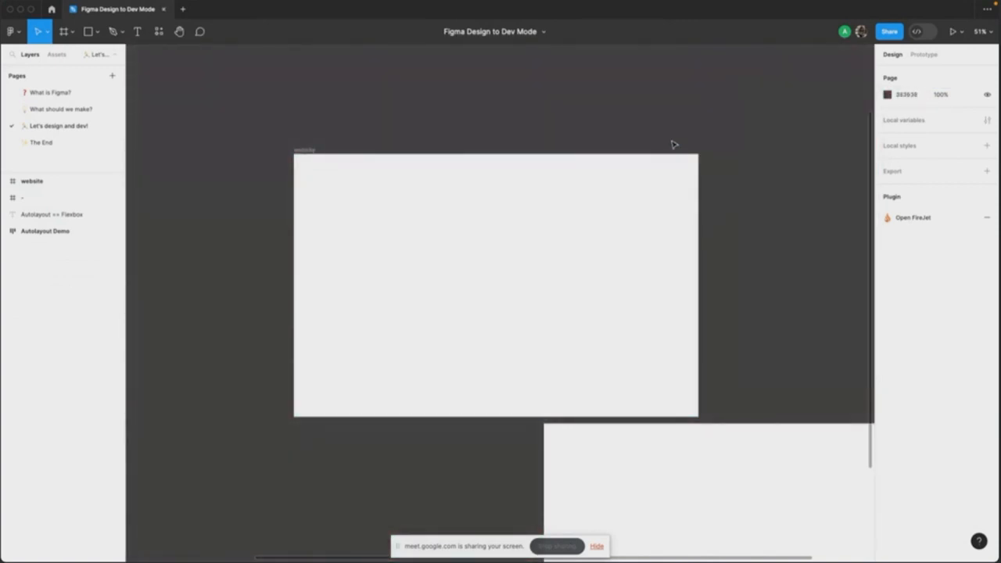
Step: Delete the blank white frame lying below the website frame
scroll(588, 287, down, 3)
click(554, 304)
key(BackSpace)
scroll(506, 226, up, 2)
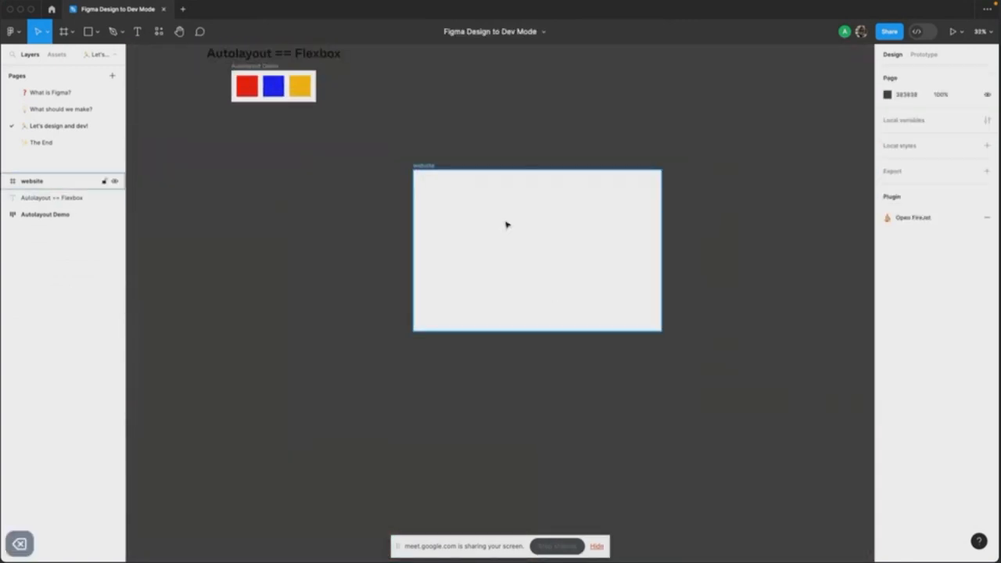
scroll(505, 220, up, 2)
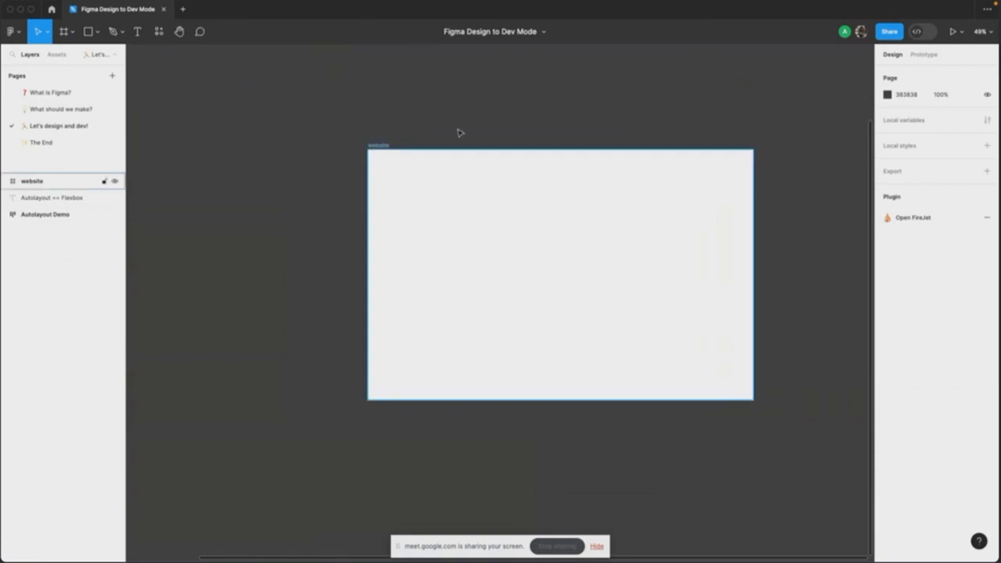
scroll(430, 135, up, 1)
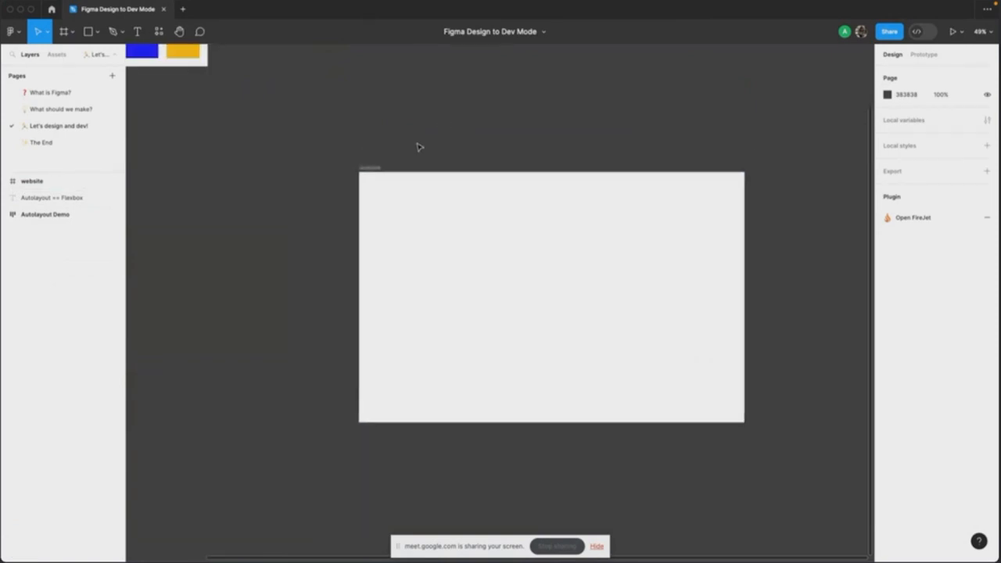
scroll(418, 147, down, 2)
scroll(418, 147, right, 2)
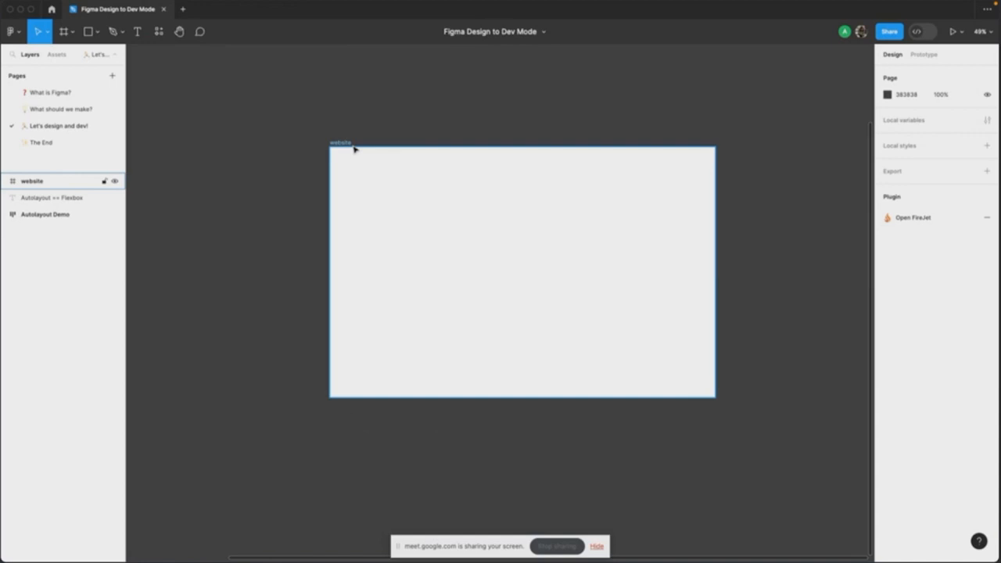
Step: Draw a 756 × 492 frame above the website frame, aligned with its left edge, and deselect it
scroll(353, 149, up, 3)
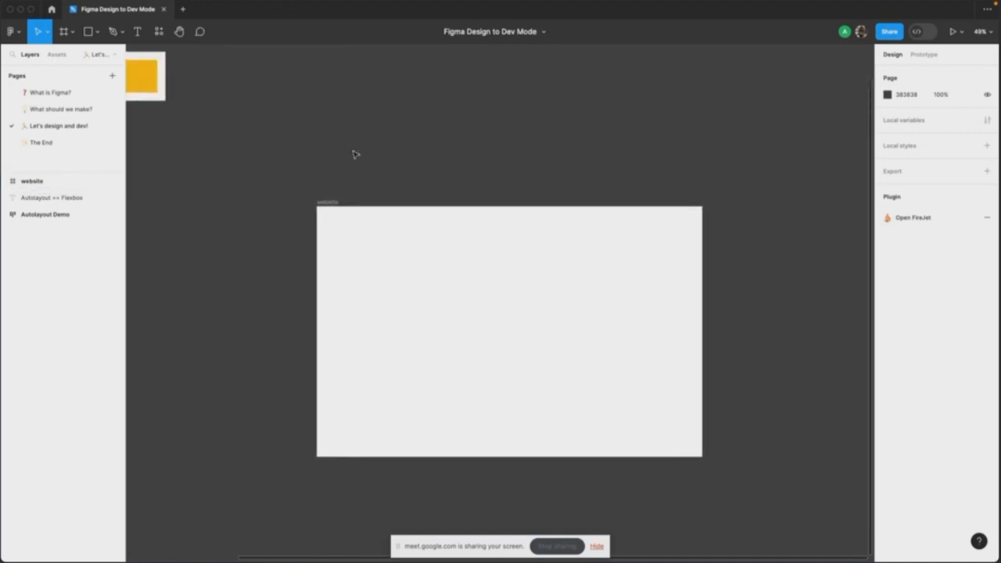
ctrl+scroll(353, 153, up, 5)
key(f)
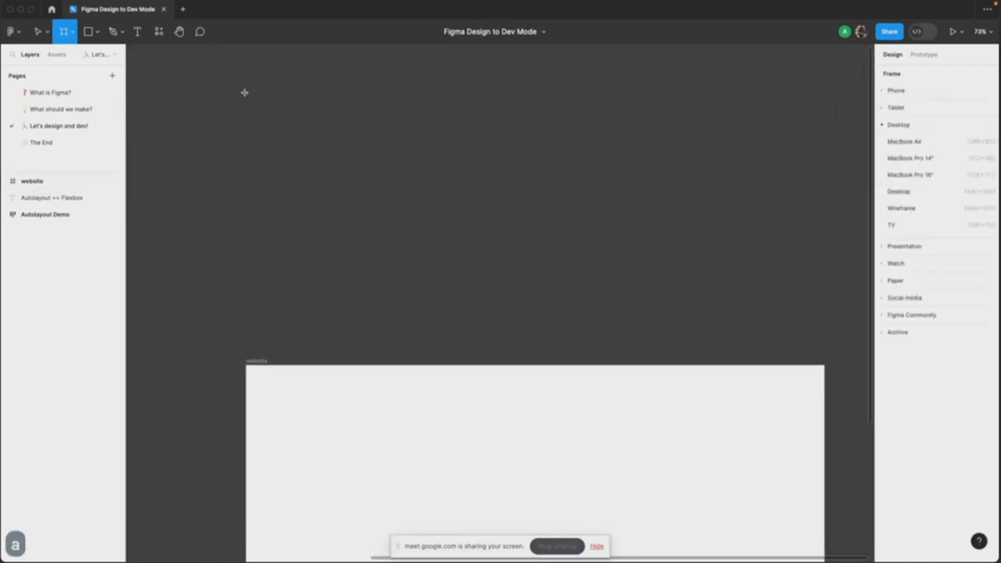
drag(245, 91, 536, 281)
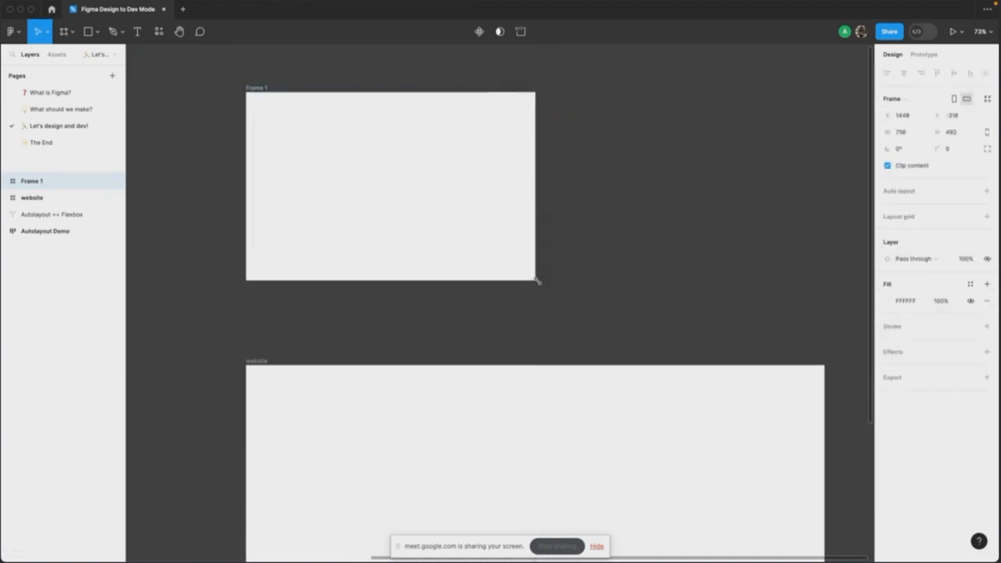
scroll(458, 129, up, 5)
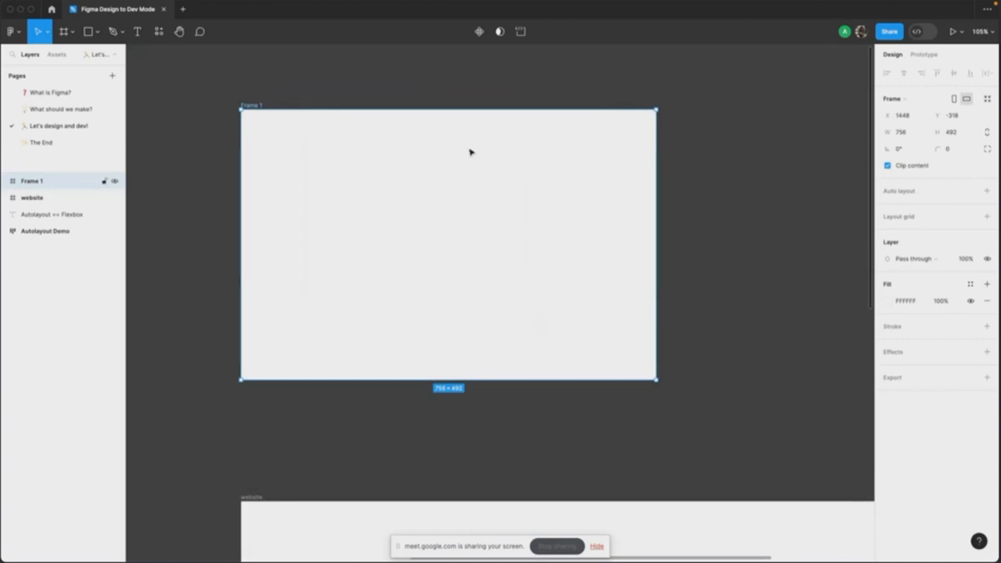
key(Escape)
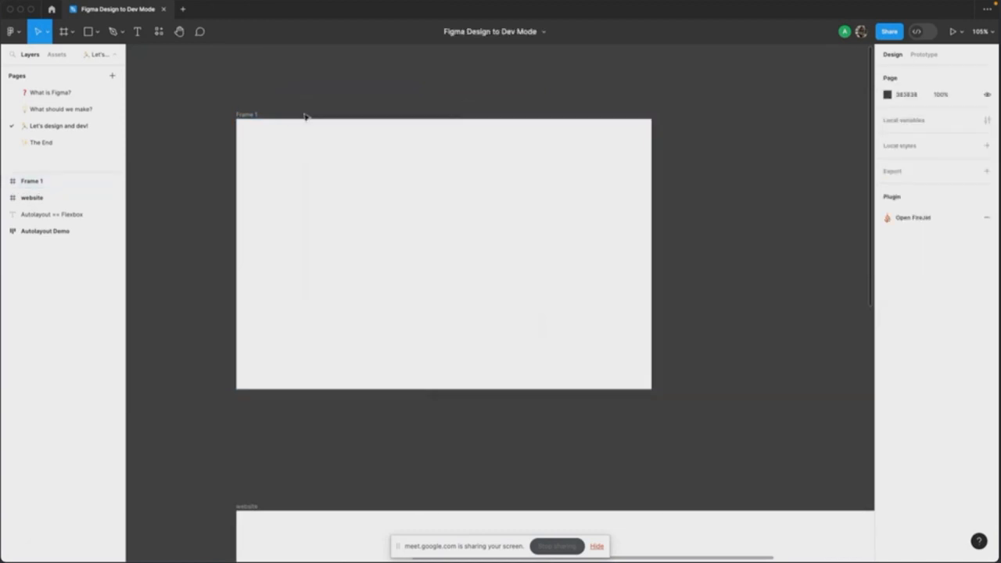
Step: Draw a 756 × 58 header frame across the top of the new frame and give it a light pink FFC3C3 fill
key(r)
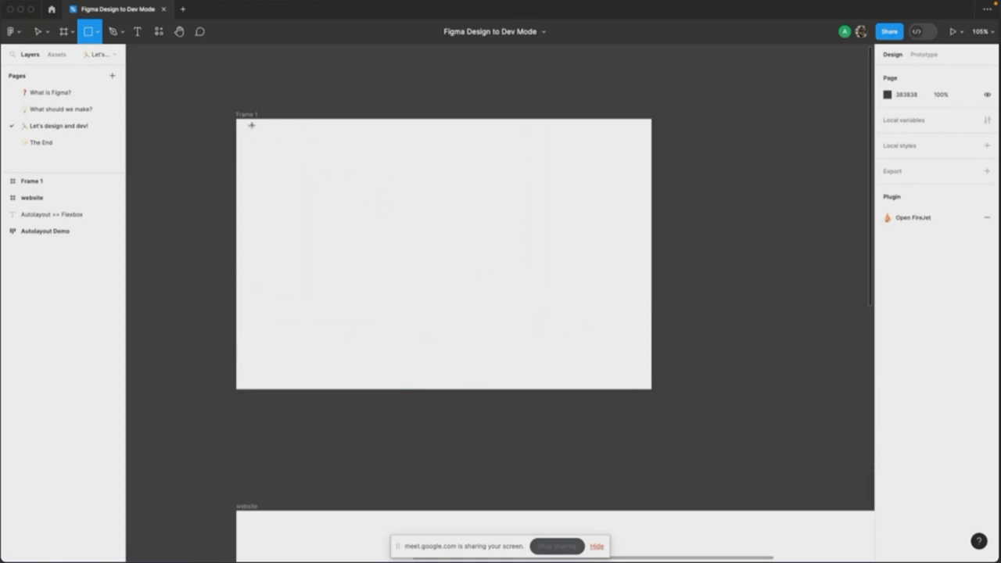
key(a)
mouse_move(239, 120)
mouse_down()
mouse_move(476, 154)
mouse_move(624, 162)
mouse_move(657, 152)
mouse_move(651, 143)
mouse_up()
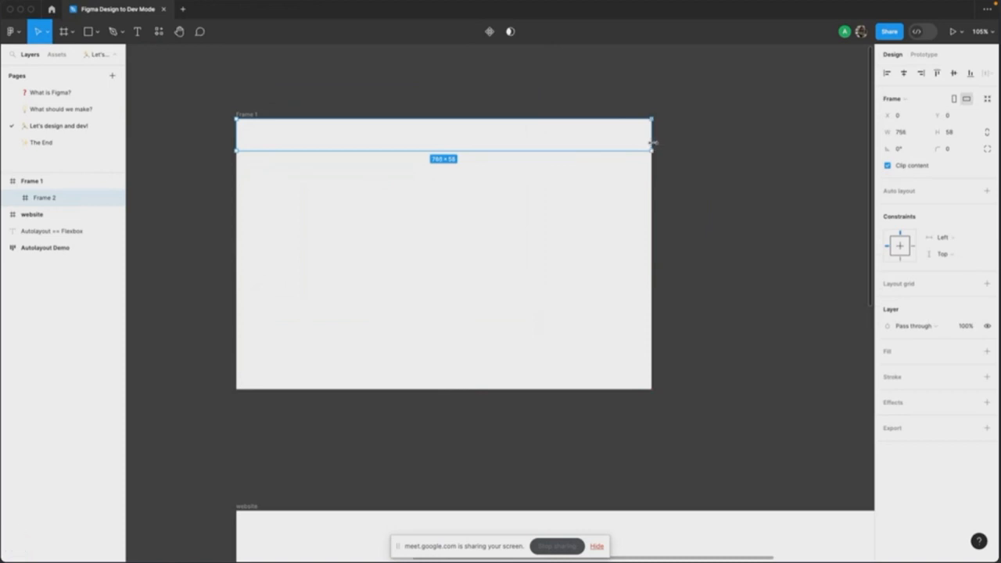
click(988, 352)
click(888, 368)
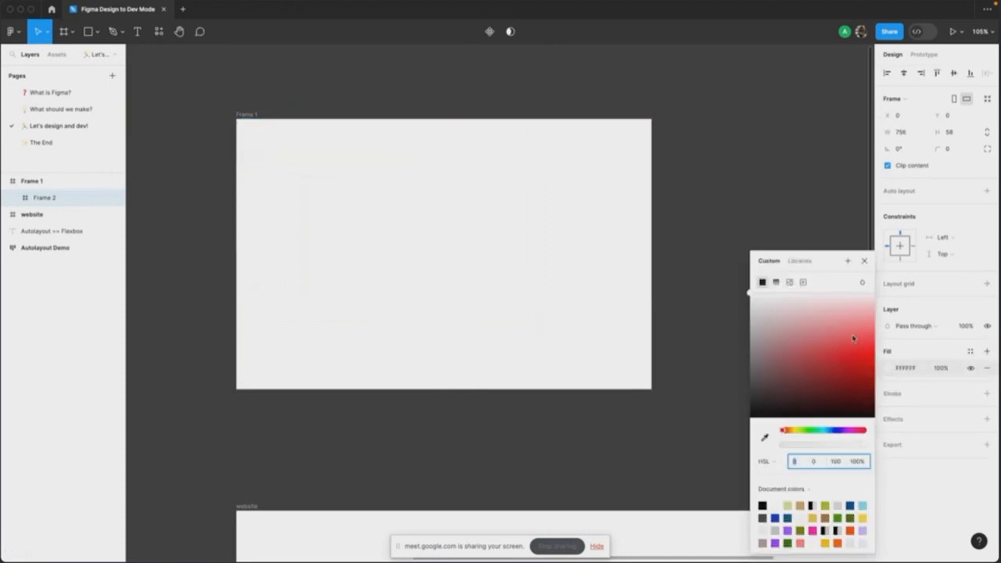
click(862, 307)
click(436, 179)
key(r)
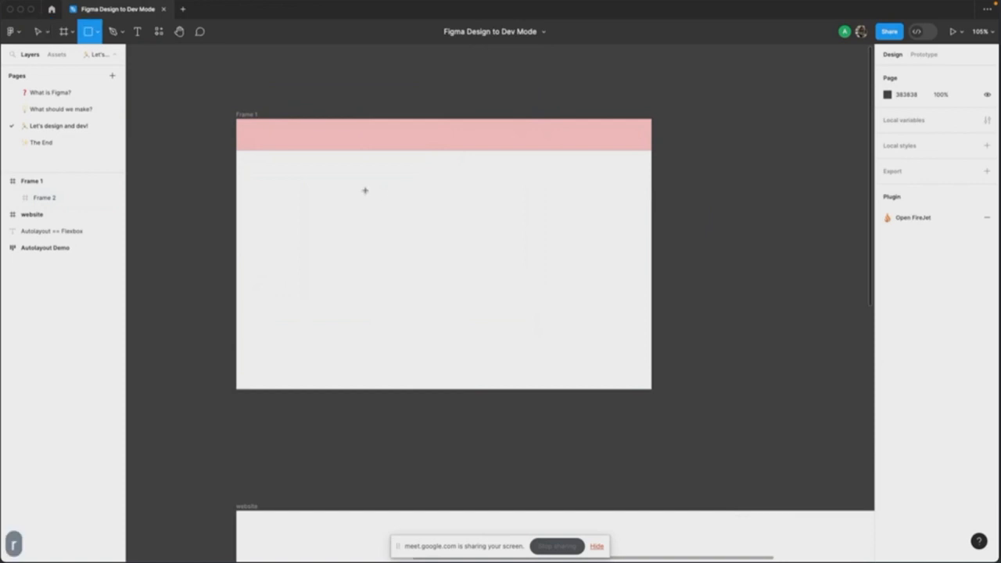
key(a)
drag(309, 183, 572, 306)
key(super+z)
Step: Draw a rectangle about 527 × 247 under the pink header and centre it horizontally in the frame
key(r)
mouse_move(328, 186)
mouse_down()
mouse_move(548, 275)
mouse_move(617, 324)
mouse_up()
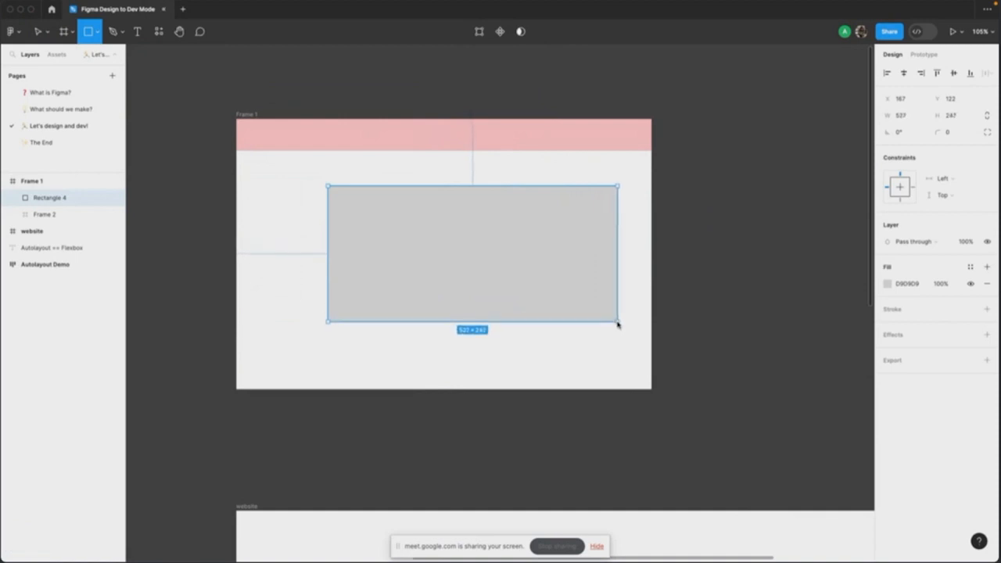
key(v)
mouse_move(514, 224)
mouse_down()
mouse_move(478, 214)
mouse_move(485, 205)
mouse_up()
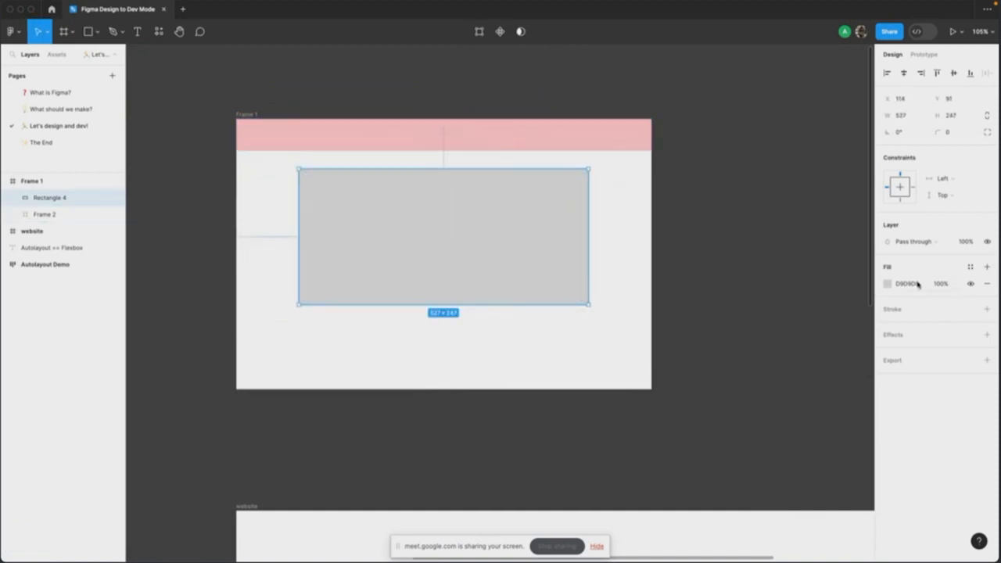
Step: Change the large rectangle's fill to a soft green and deselect it
click(888, 284)
click(807, 431)
click(807, 338)
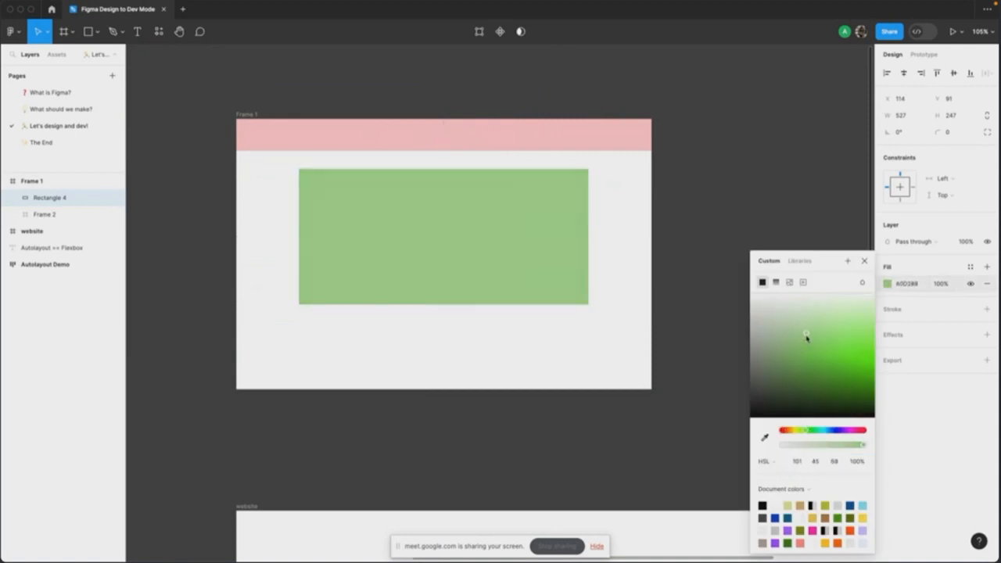
click(700, 208)
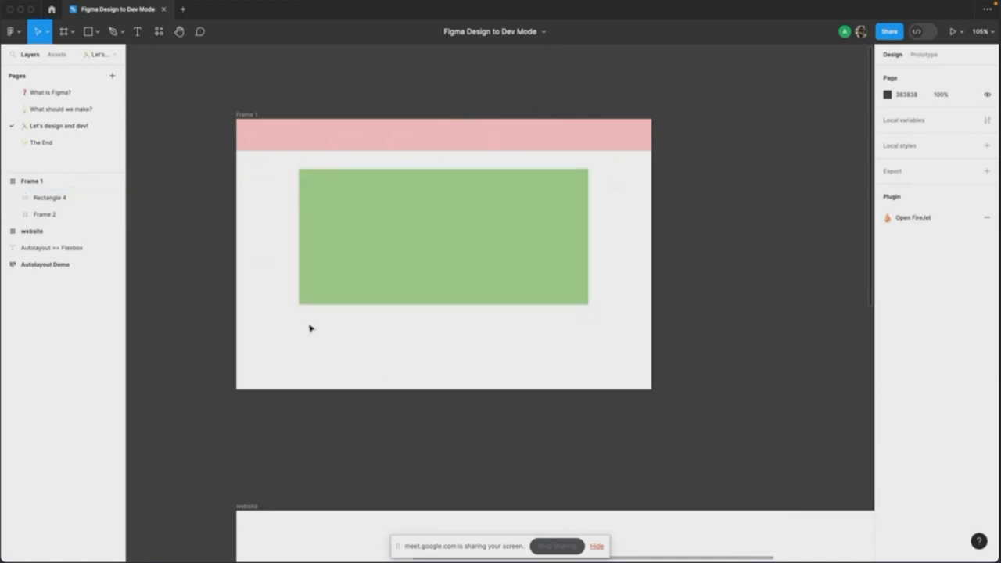
Step: Draw a frame about 138 × 102 below the green rectangle's left end and fill it pale teal DCF1EC
key(r)
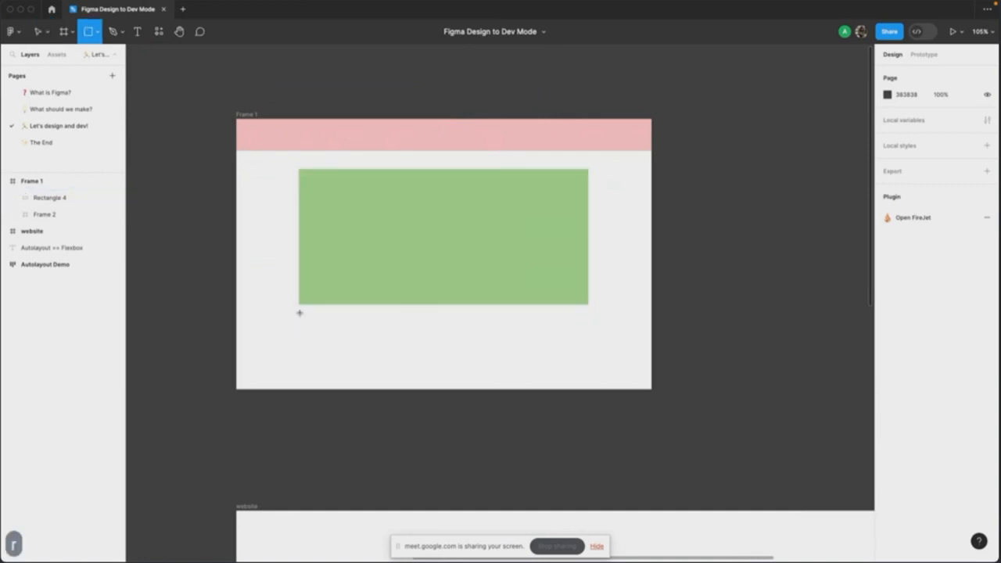
key(a)
drag(299, 313, 378, 375)
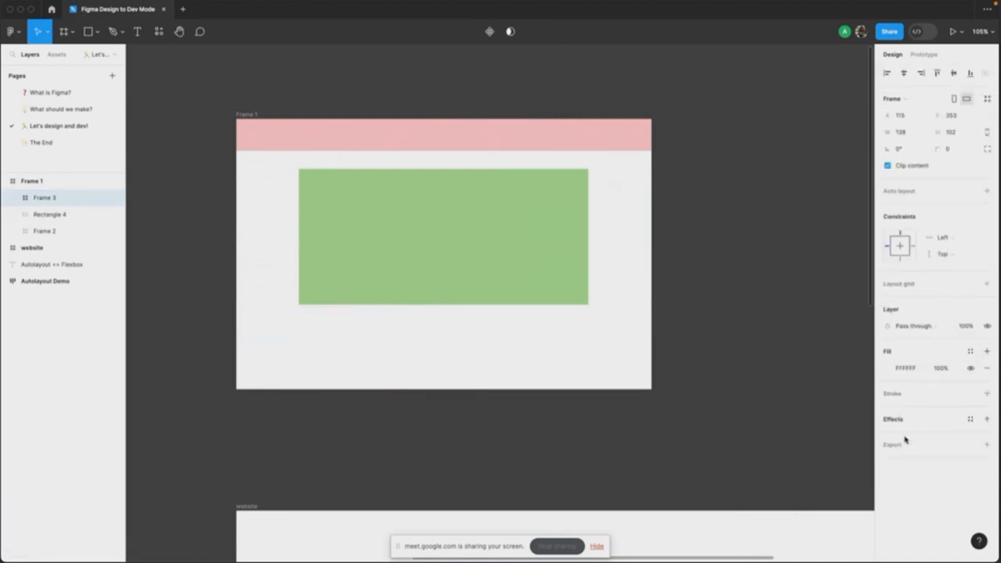
click(888, 369)
click(820, 430)
click(806, 308)
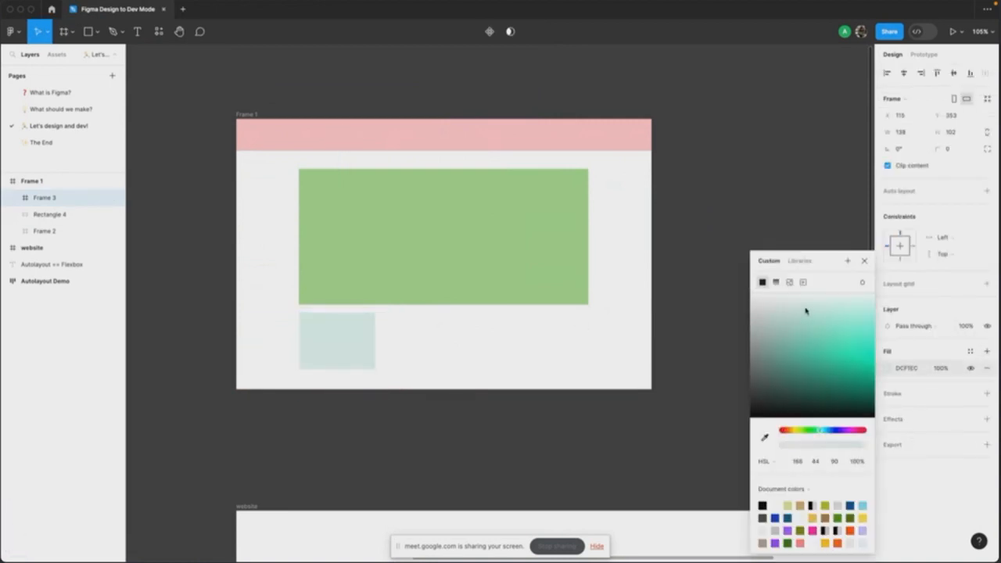
click(380, 353)
Step: Duplicate the pale teal frame twice to form an evenly spaced row of three below the green rectangle
drag(367, 352, 525, 351)
click(611, 336)
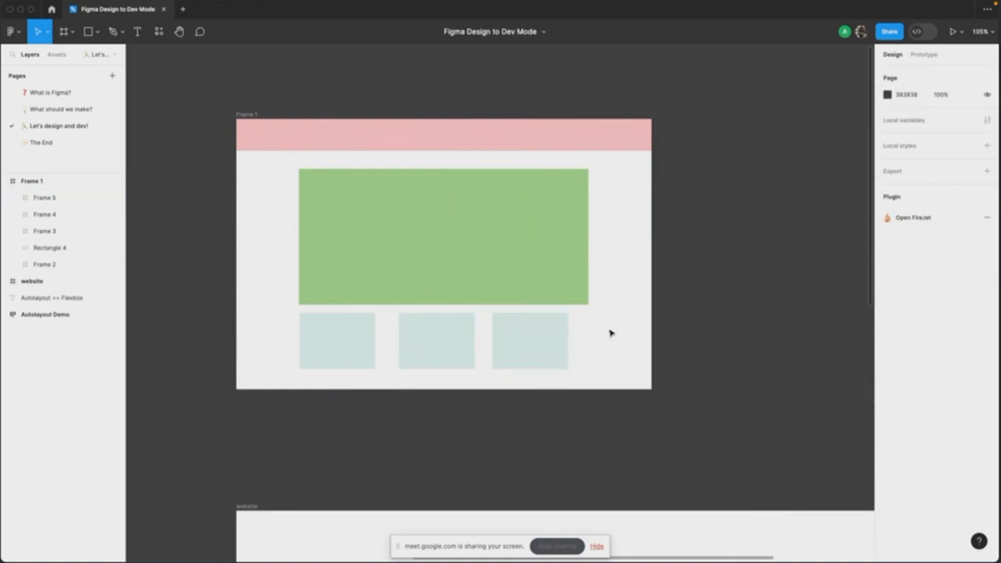
click(546, 345)
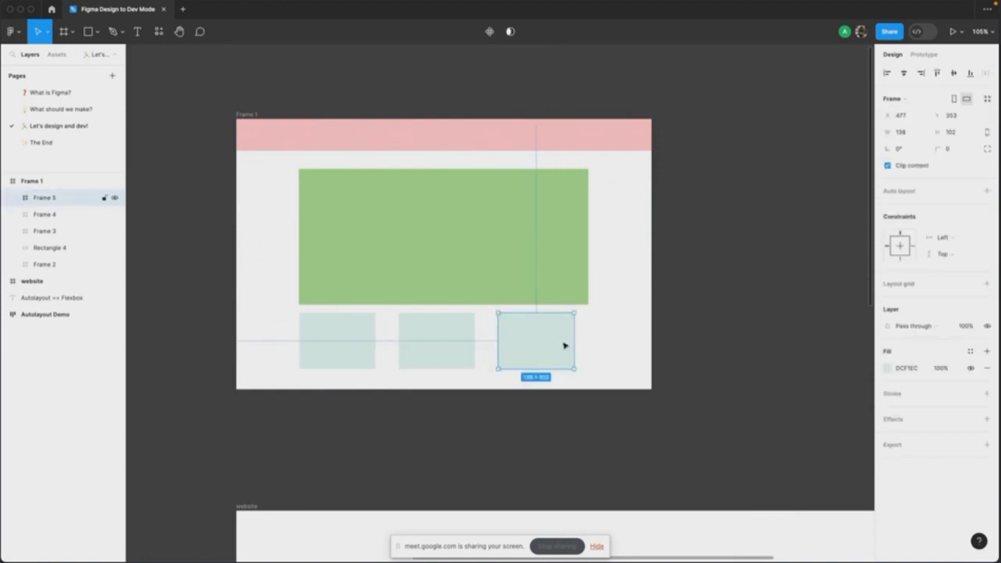
Step: Widen the three pale teal frames together until the row ends flush with the green rectangle's right edge
shift+click(419, 342)
shift+click(367, 340)
drag(576, 324, 590, 326)
click(630, 290)
scroll(630, 291, down, 3)
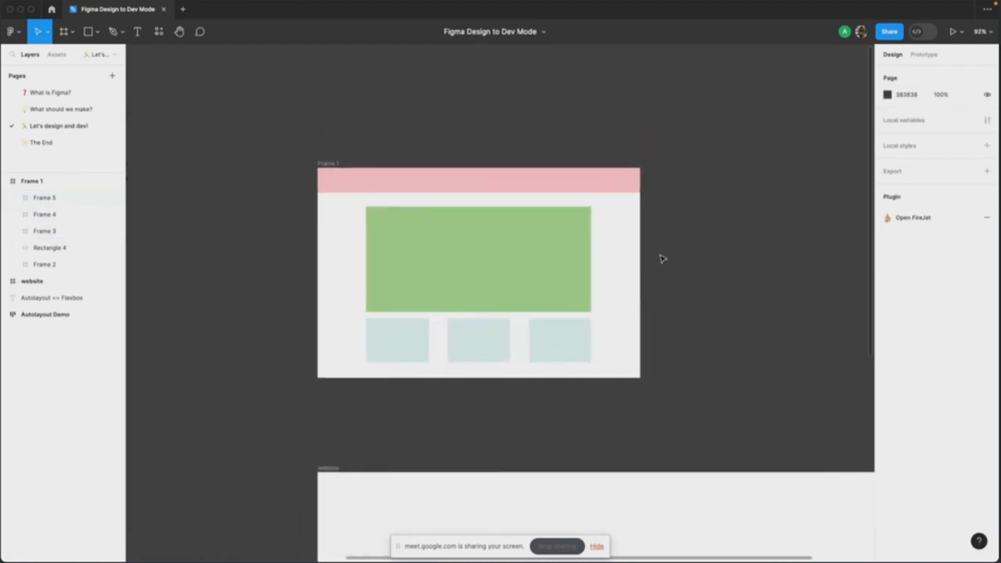
Step: Draw a second frame to the right of the mock-up frame and widen it to 677 × 492
click(574, 277)
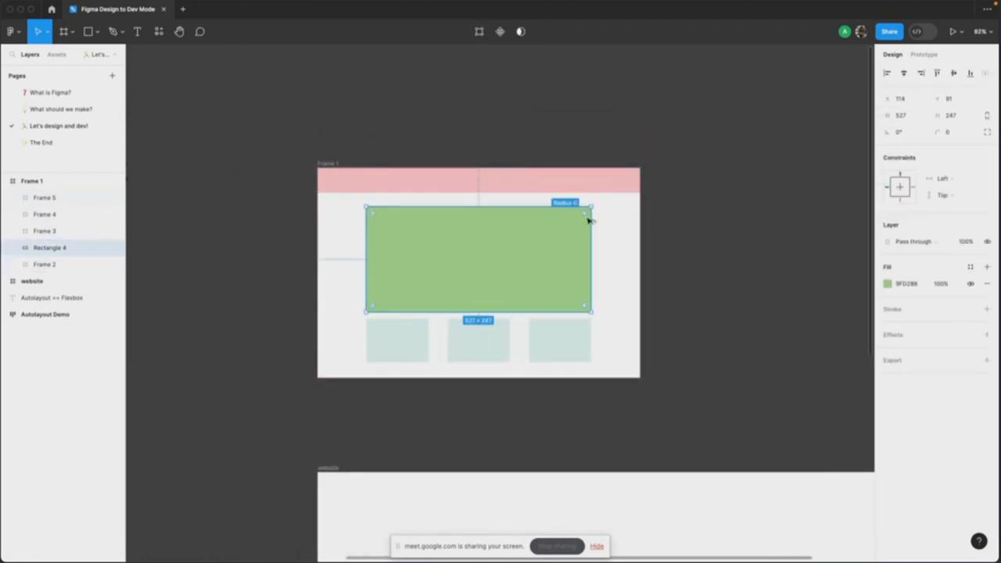
click(411, 128)
scroll(412, 128, right, 5)
key(a)
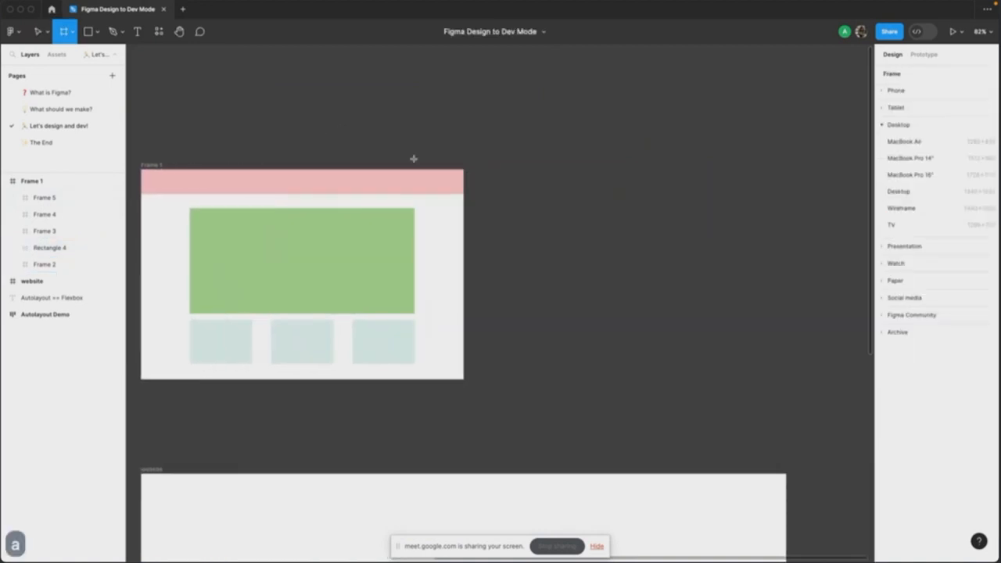
drag(481, 170, 627, 380)
drag(625, 330, 770, 328)
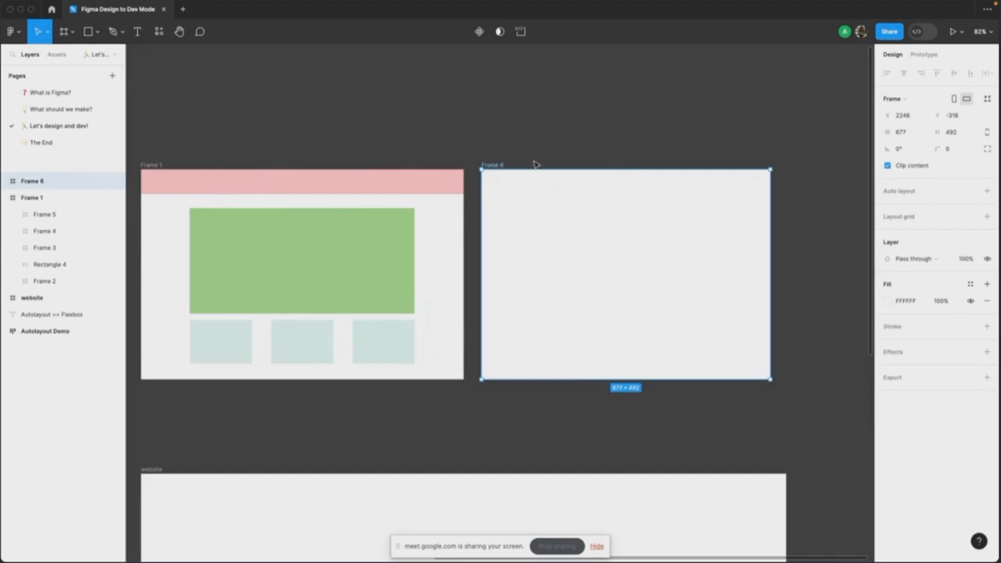
Step: Copy the pink header bar into the second frame, placing it at the frame's top-left corner
click(414, 180)
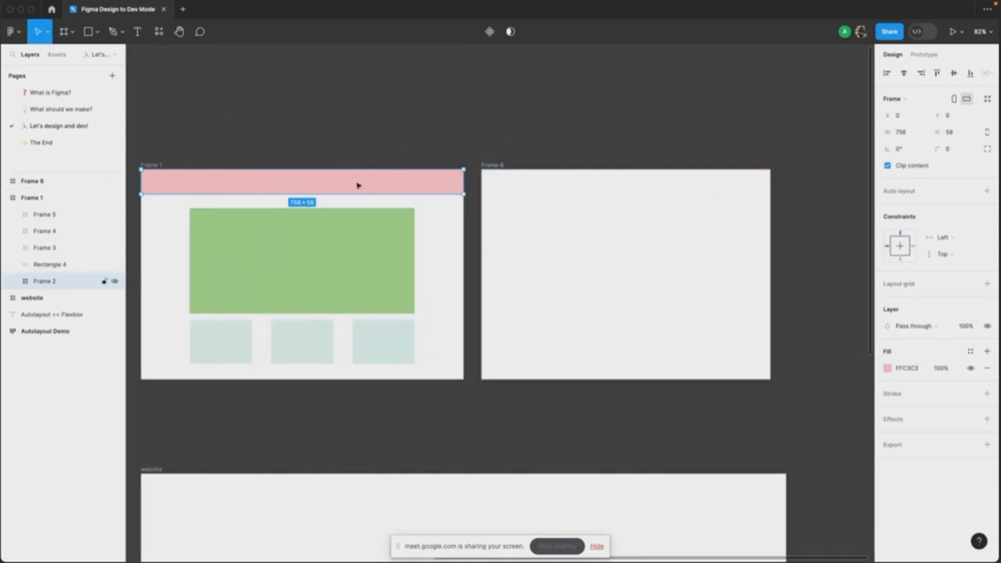
drag(319, 188, 630, 187)
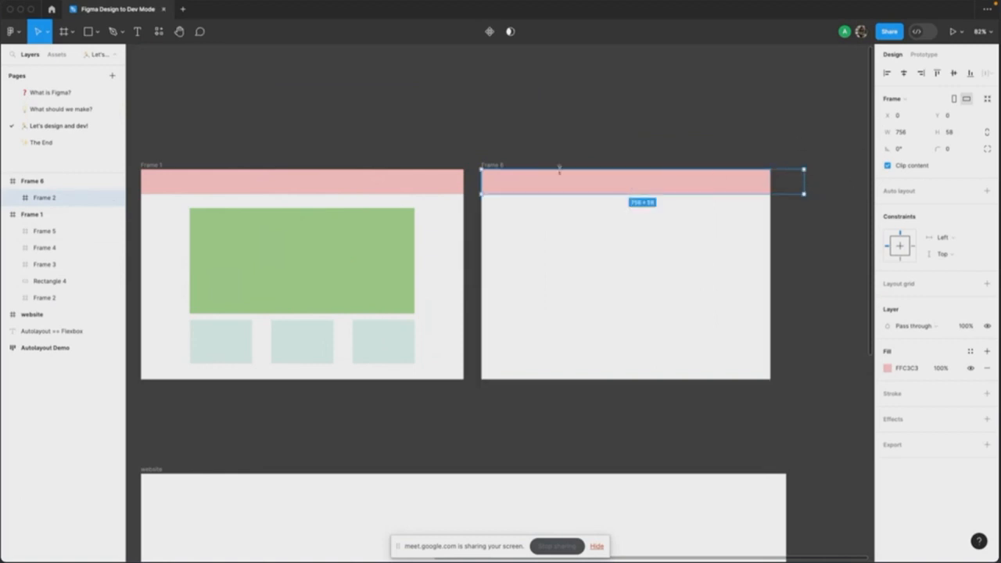
click(496, 166)
click(777, 221)
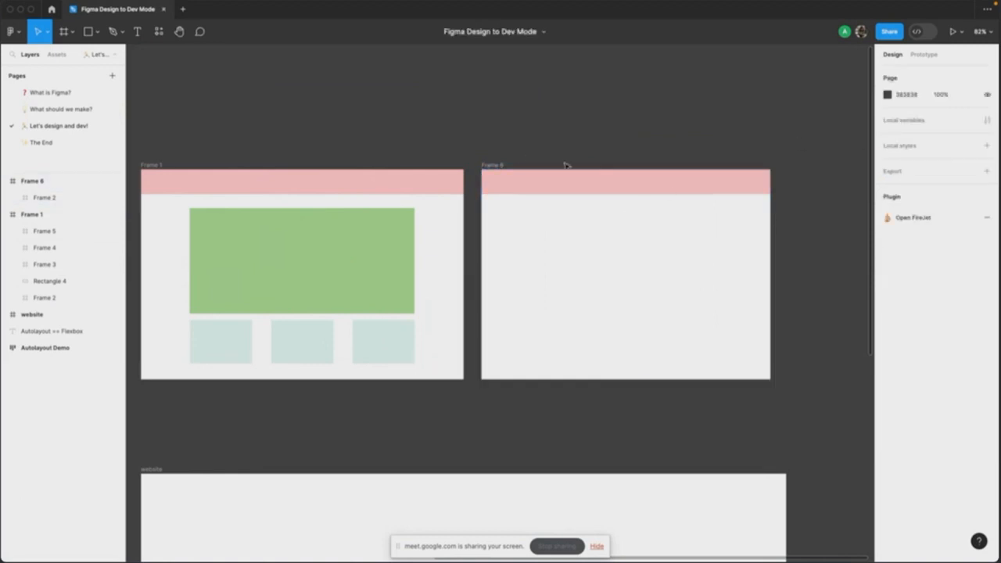
Step: Rename the second frame as "autolayout"
click(520, 167)
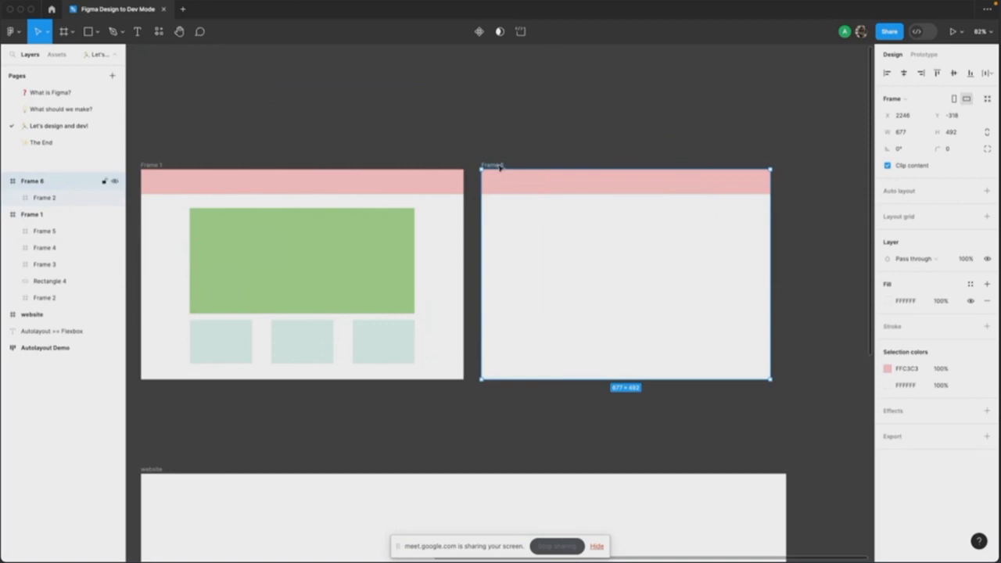
double_click(499, 166)
text(autolayout)
key(Return)
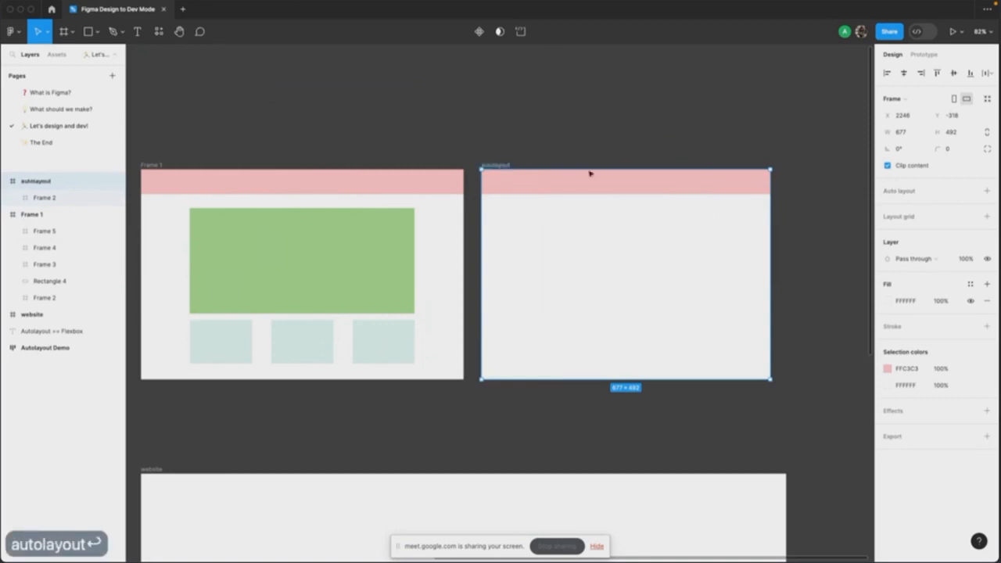
Step: Apply auto layout to the autolayout frame and stretch its height back to 492
scroll(647, 231, up, 3)
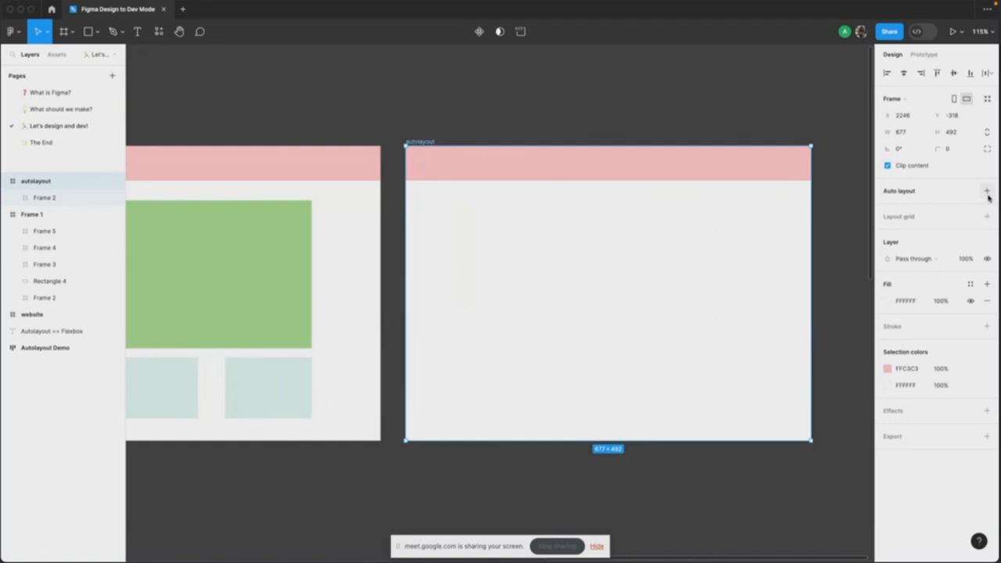
click(987, 192)
scroll(617, 147, right, 2)
scroll(617, 147, up, 1)
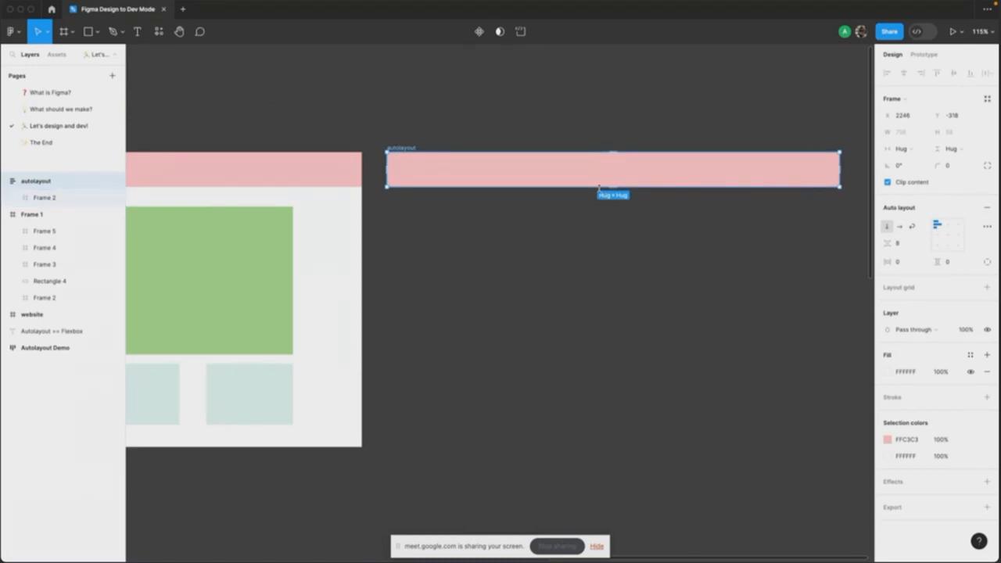
drag(599, 188, 570, 446)
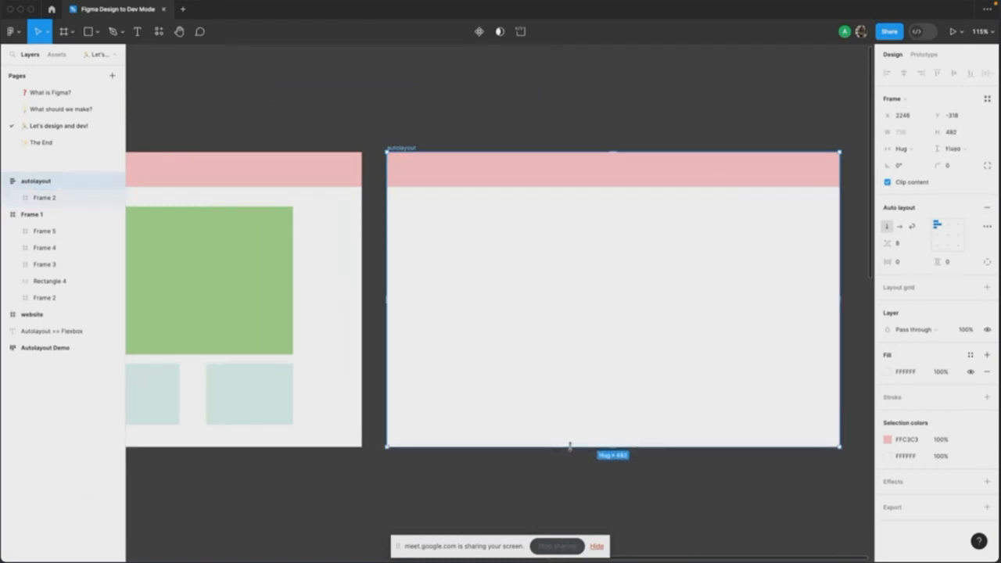
Step: Narrow the pink header bar in the autolayout frame to 744 and set its width to fill the container
click(737, 172)
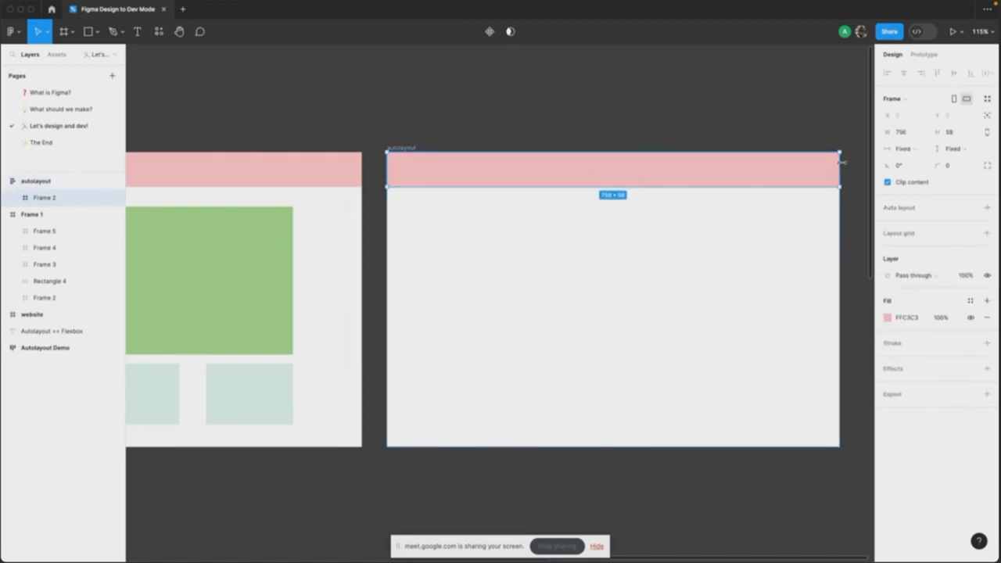
mouse_move(840, 172)
mouse_down()
mouse_move(725, 173)
mouse_move(833, 176)
mouse_up()
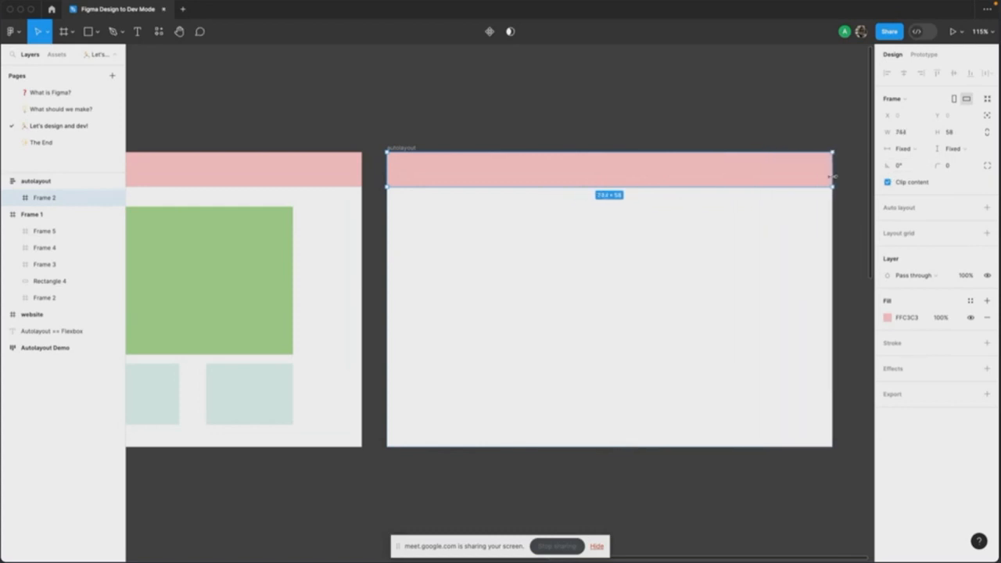
click(894, 151)
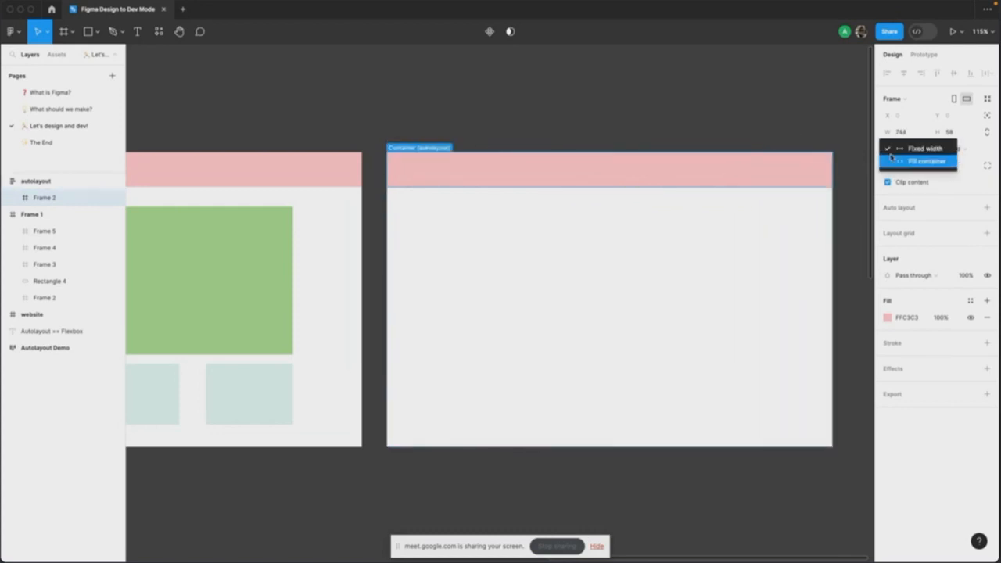
click(919, 163)
Step: Keep the autolayout frame at a fixed width and narrow it to 680
click(411, 149)
click(917, 150)
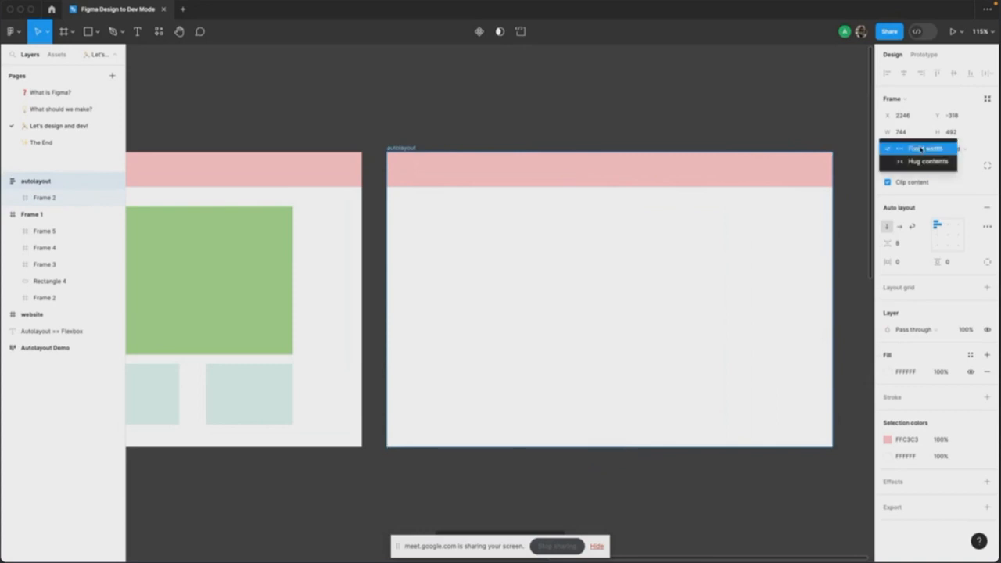
click(820, 210)
drag(831, 209, 681, 259)
Step: Copy the green rectangle from the mock-up frame into the autolayout frame and try to move it freely there
scroll(603, 232, down, 2)
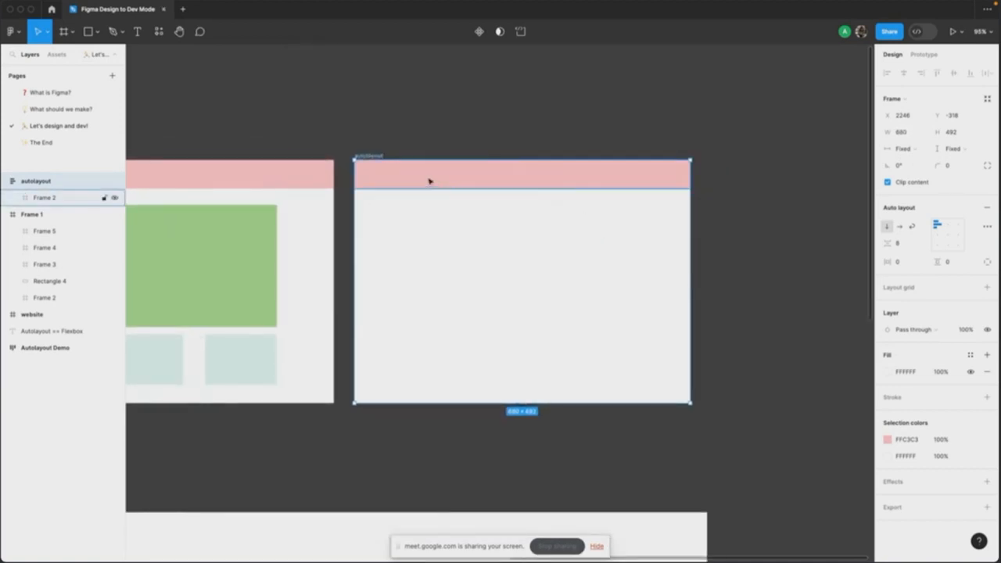
scroll(429, 181, left, 2)
scroll(349, 240, left, 5)
click(349, 241)
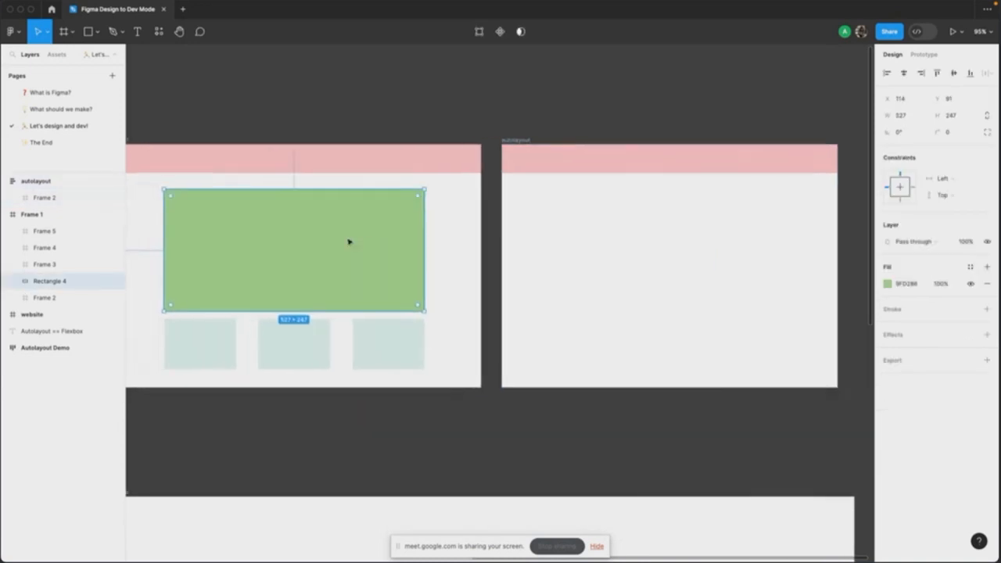
scroll(356, 245, left, 2)
key(super+c)
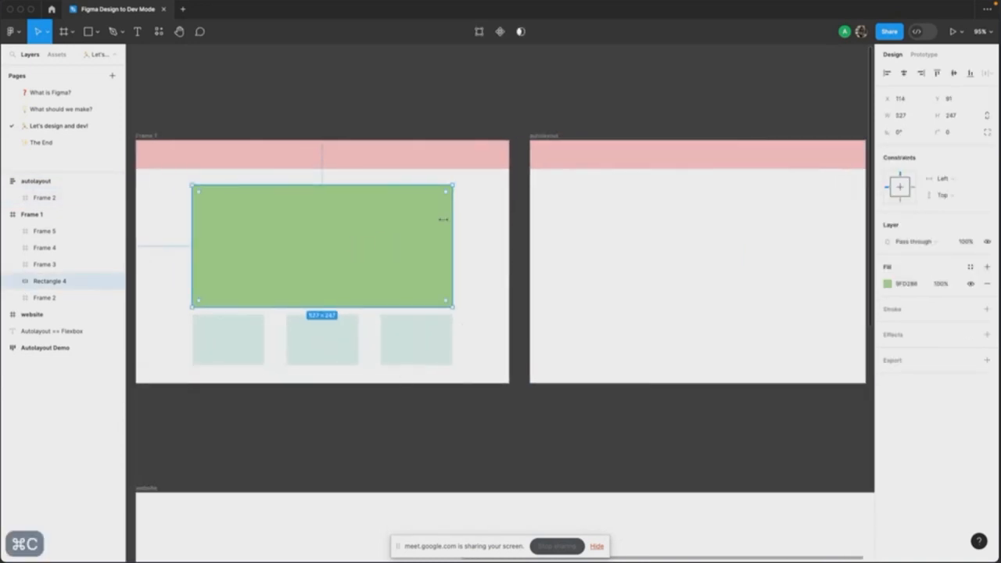
scroll(462, 217, right, 2)
click(520, 129)
key(super+v)
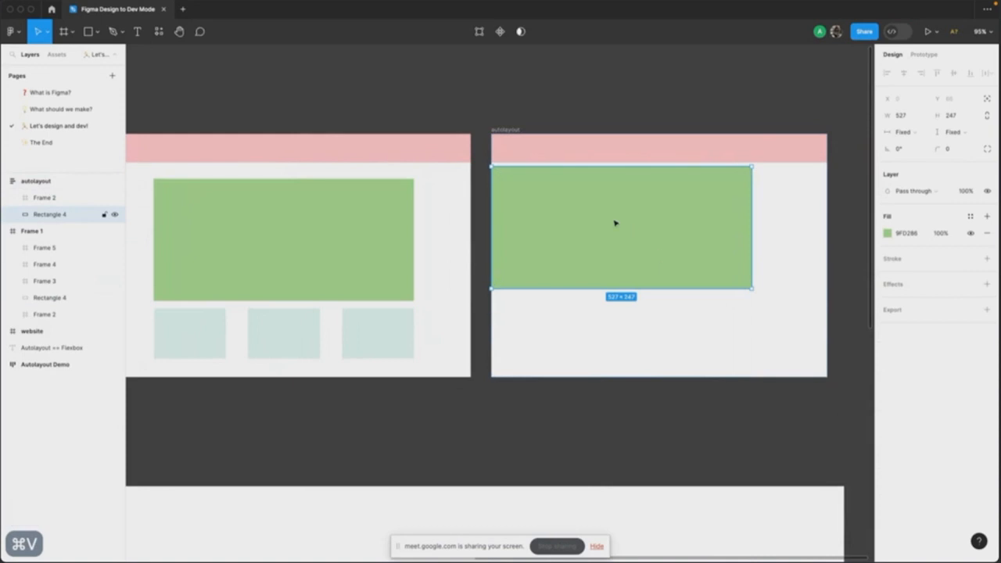
drag(652, 234, 706, 290)
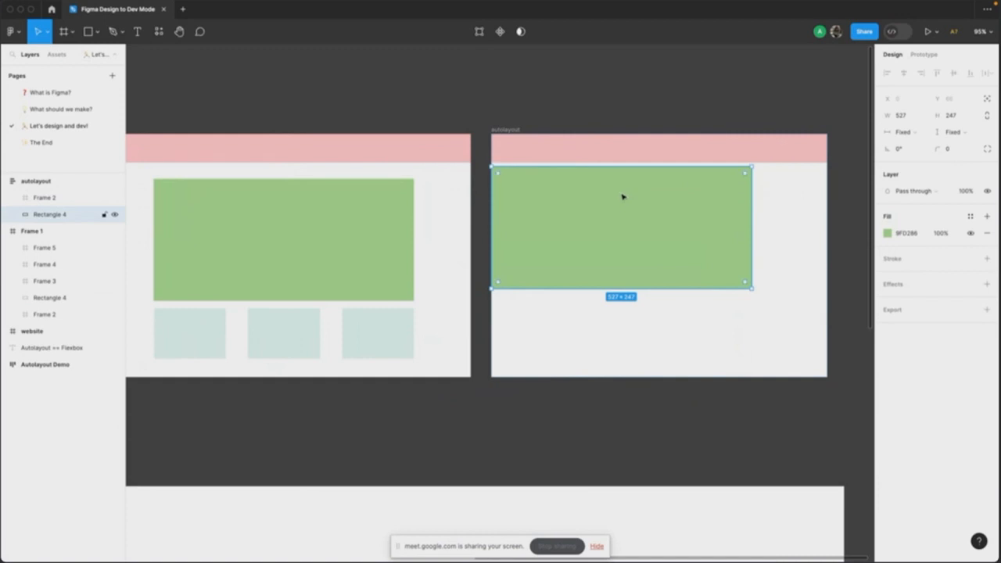
Step: Cycle the autolayout frame's content alignment through its bottom, middle and top positions, finishing on top center
click(507, 131)
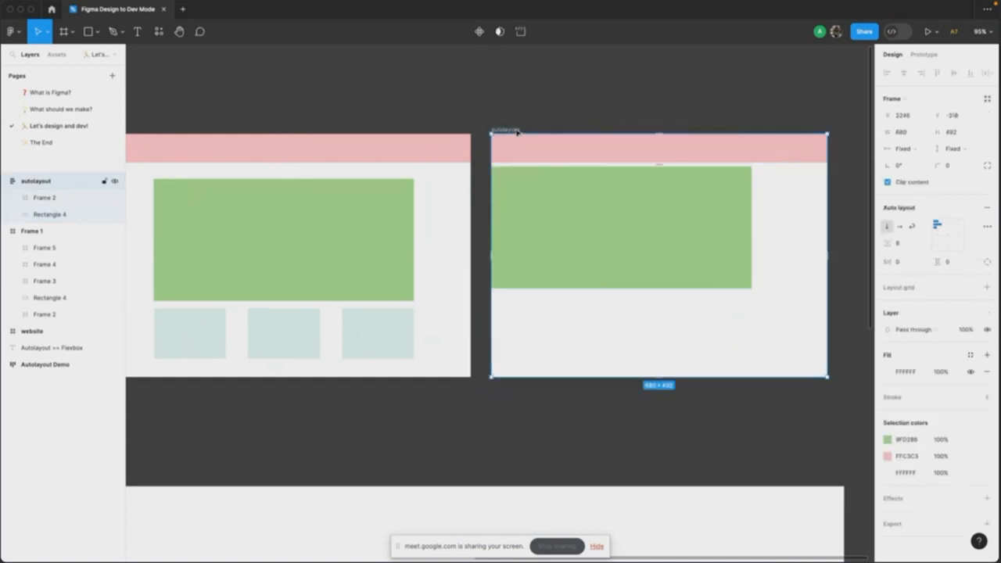
scroll(766, 263, left, 2)
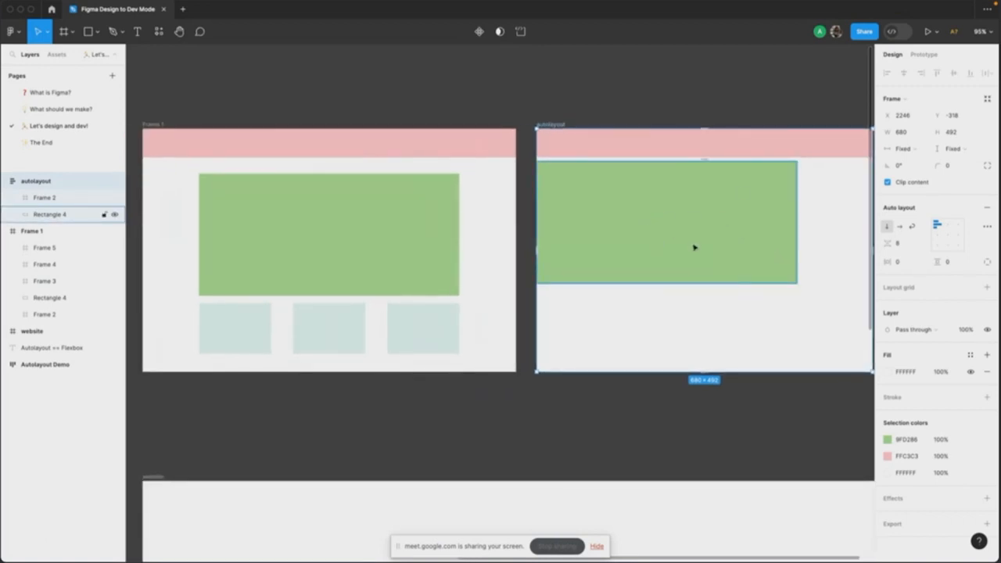
scroll(771, 251, right, 2)
scroll(816, 214, right, 2)
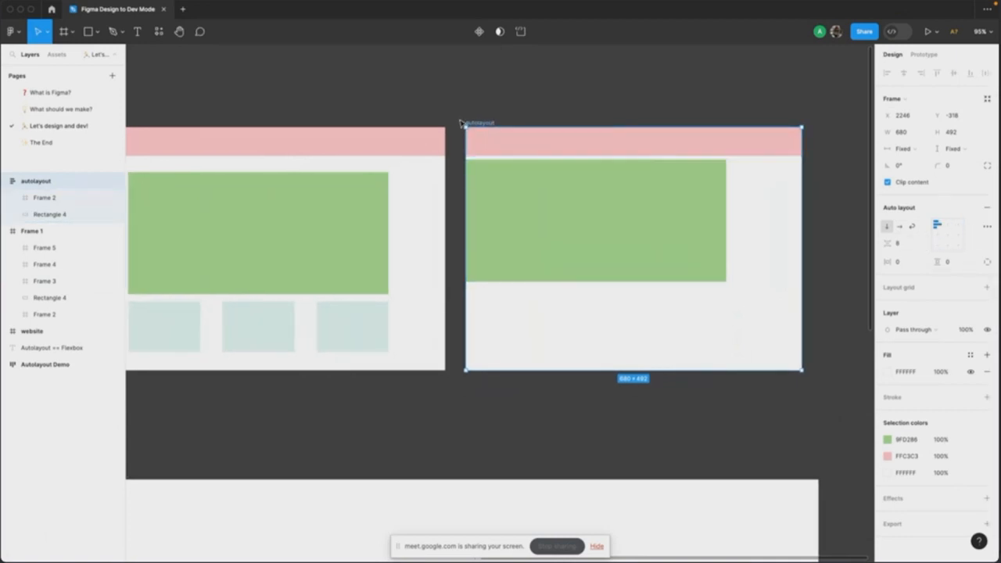
click(937, 247)
click(948, 247)
click(959, 247)
click(960, 233)
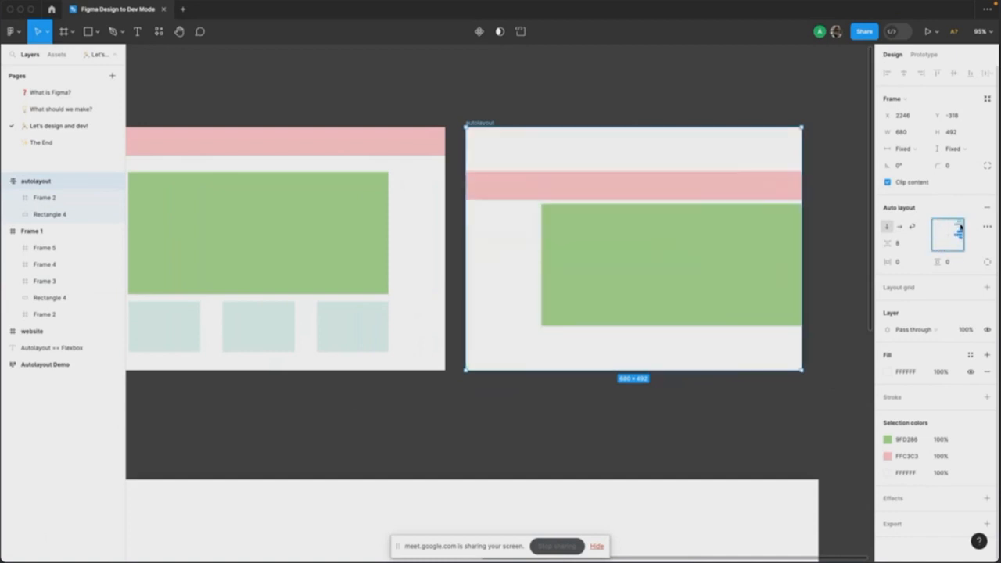
click(960, 223)
click(948, 223)
click(937, 224)
click(937, 236)
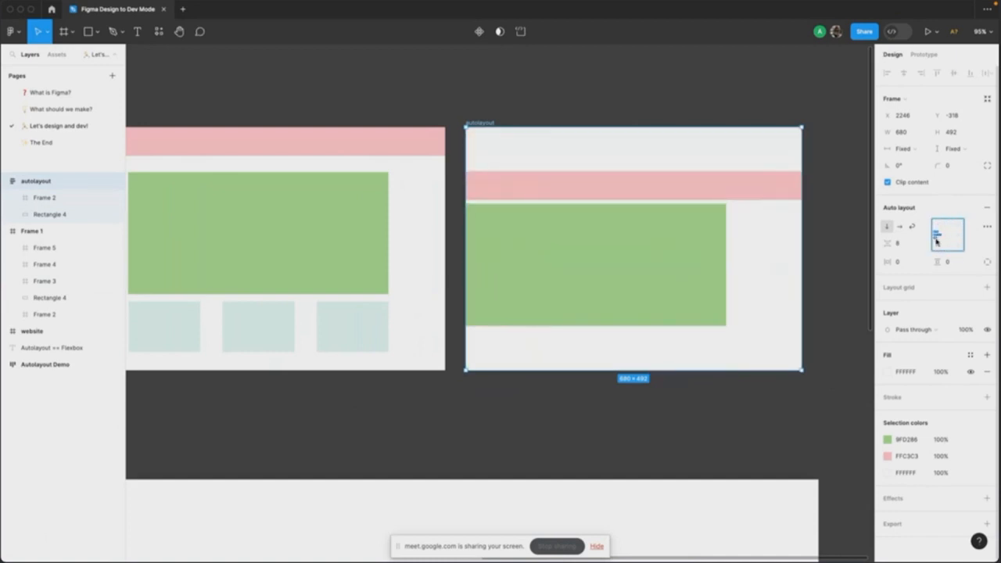
click(938, 249)
click(948, 248)
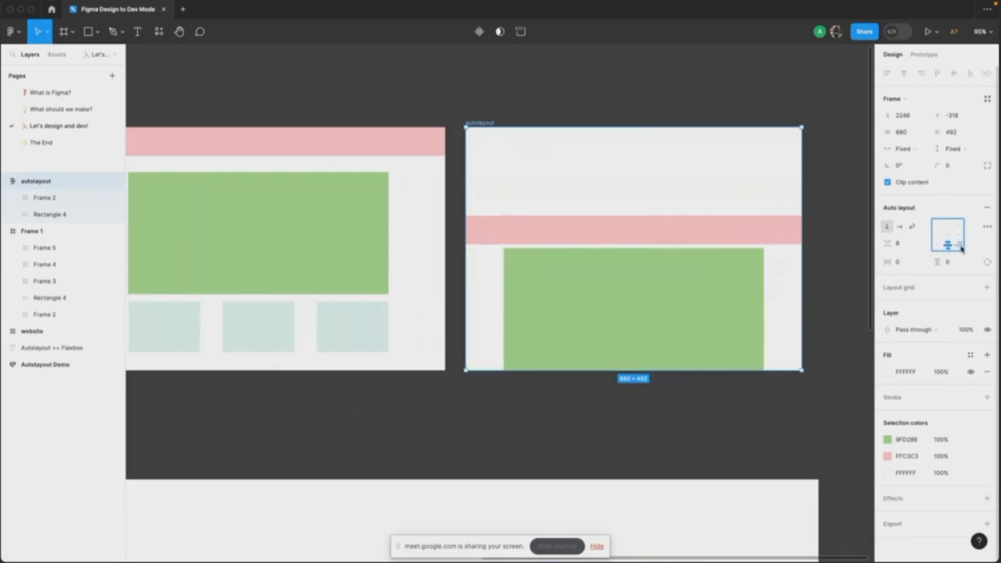
click(960, 247)
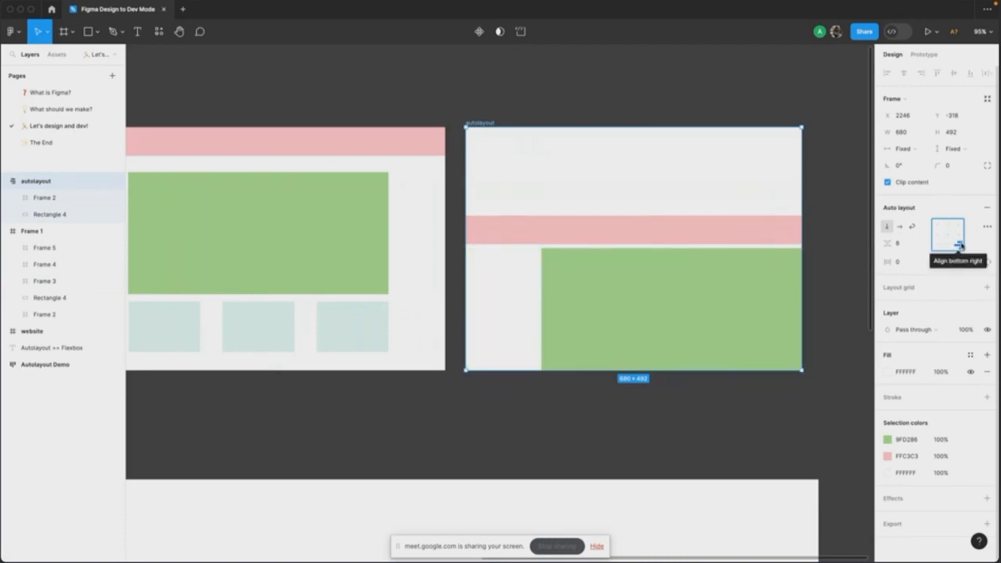
click(959, 224)
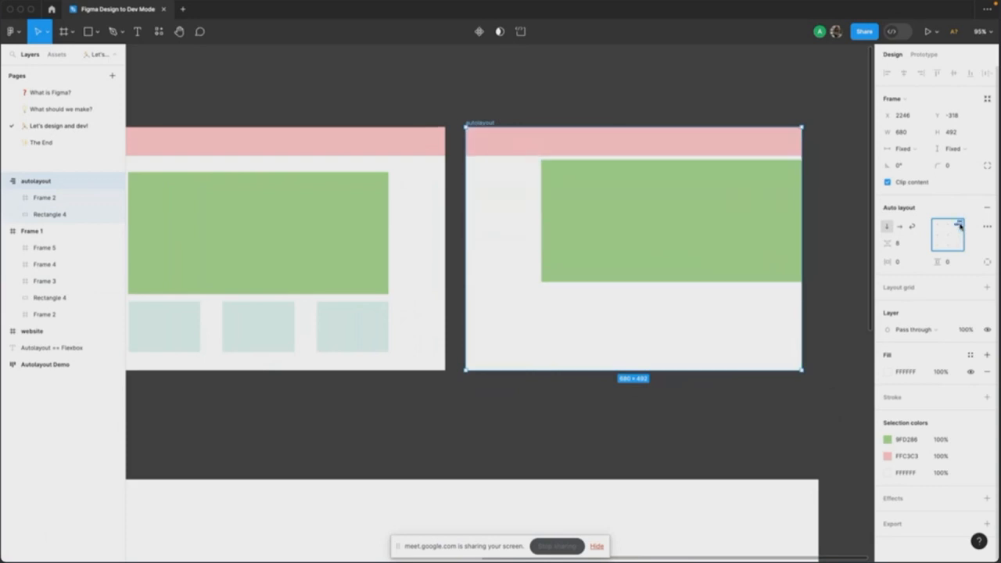
click(937, 226)
click(947, 225)
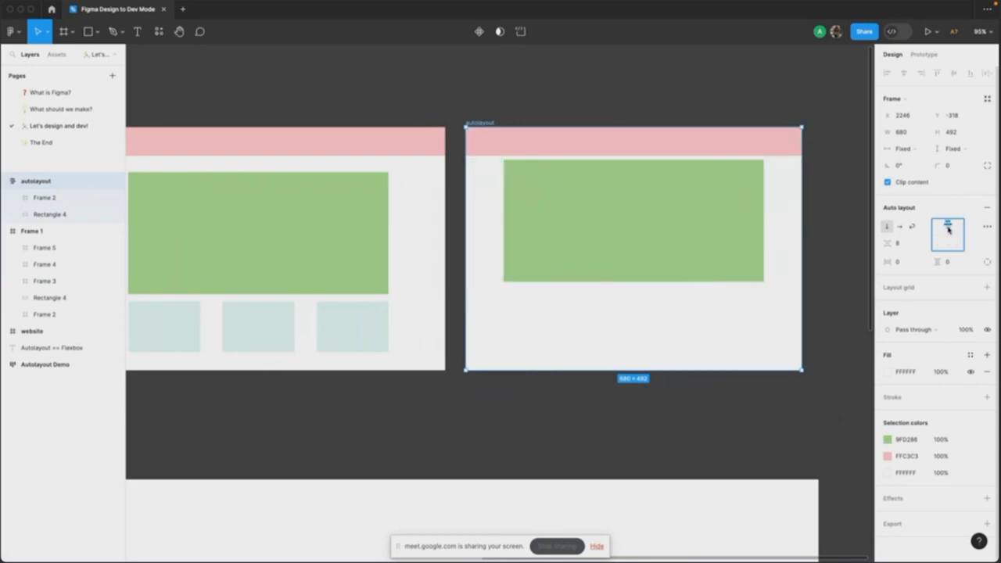
Step: Compare the green rectangle's placement in the autolayout frame with the spacing around the mock-up frame's content
click(665, 205)
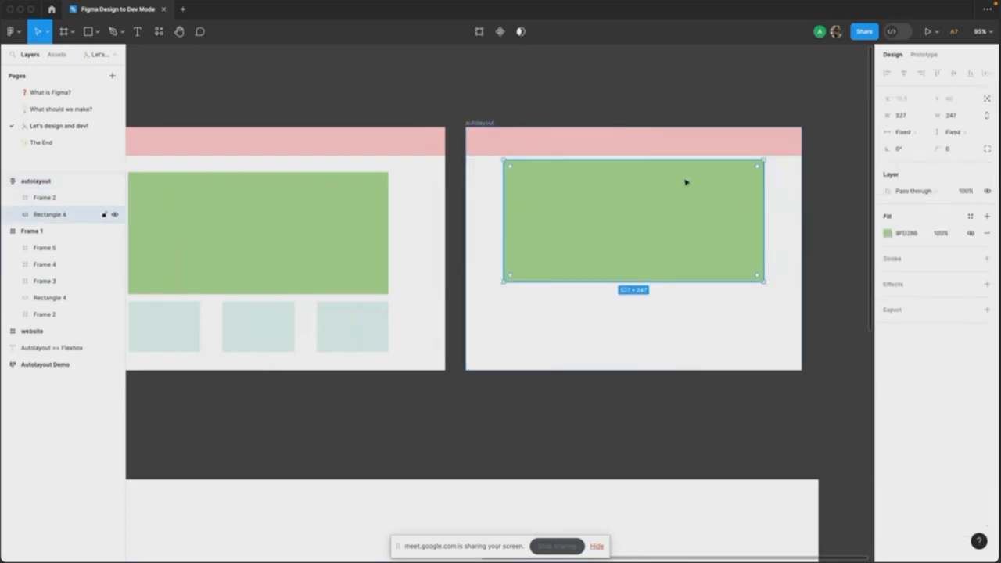
key(Escape)
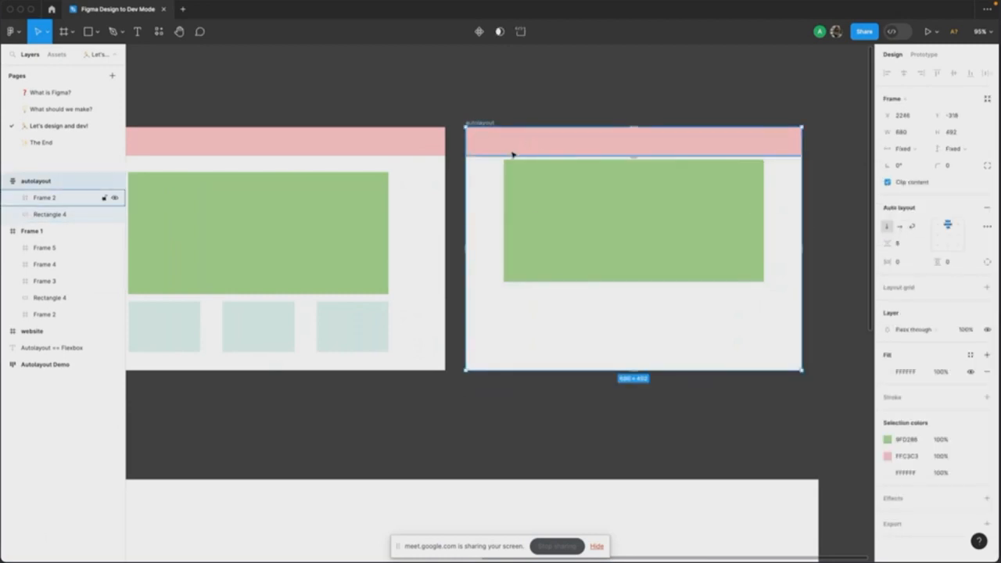
click(539, 217)
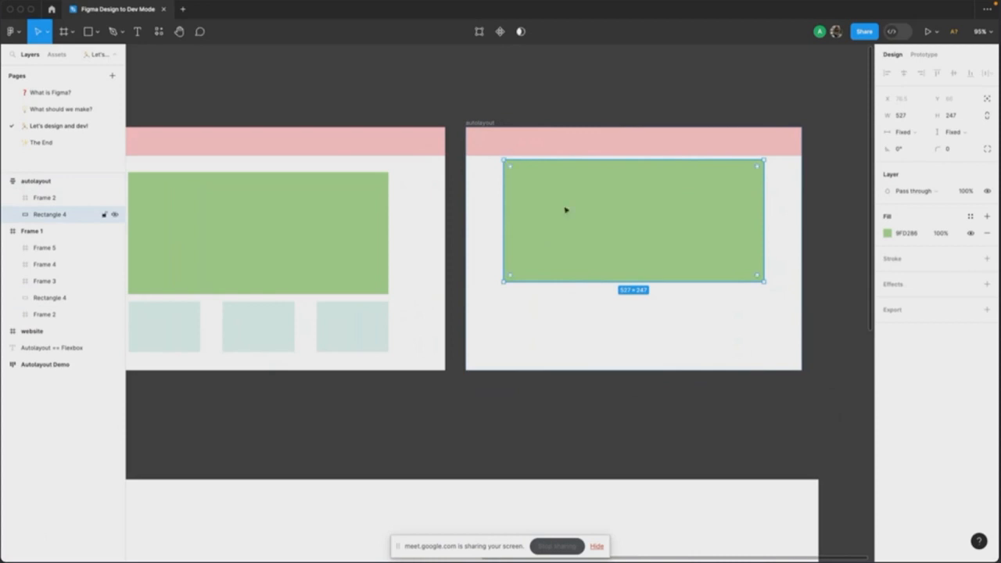
scroll(485, 206, left, 4)
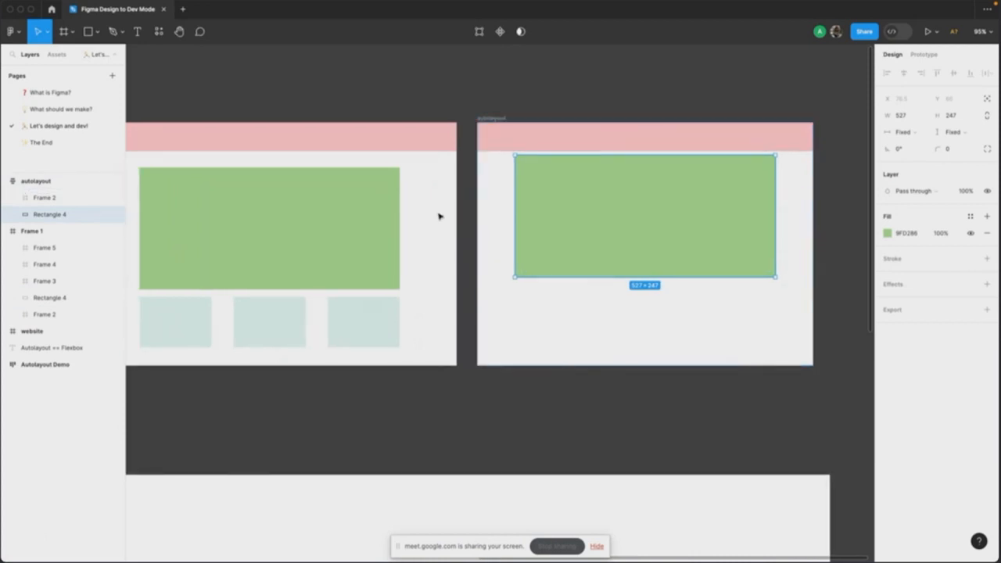
drag(470, 357, 212, 242)
scroll(459, 262, down, 1)
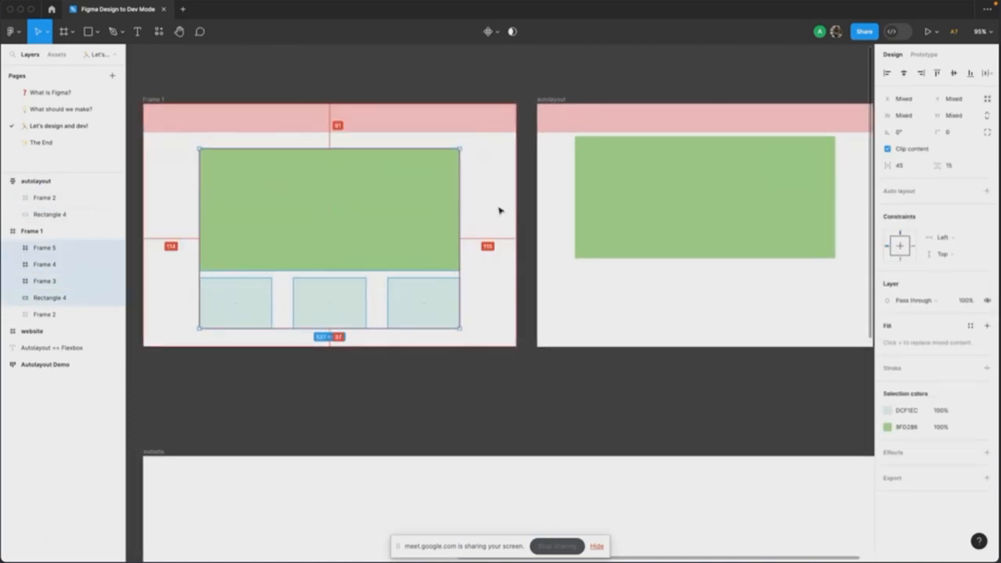
scroll(499, 211, right, 3)
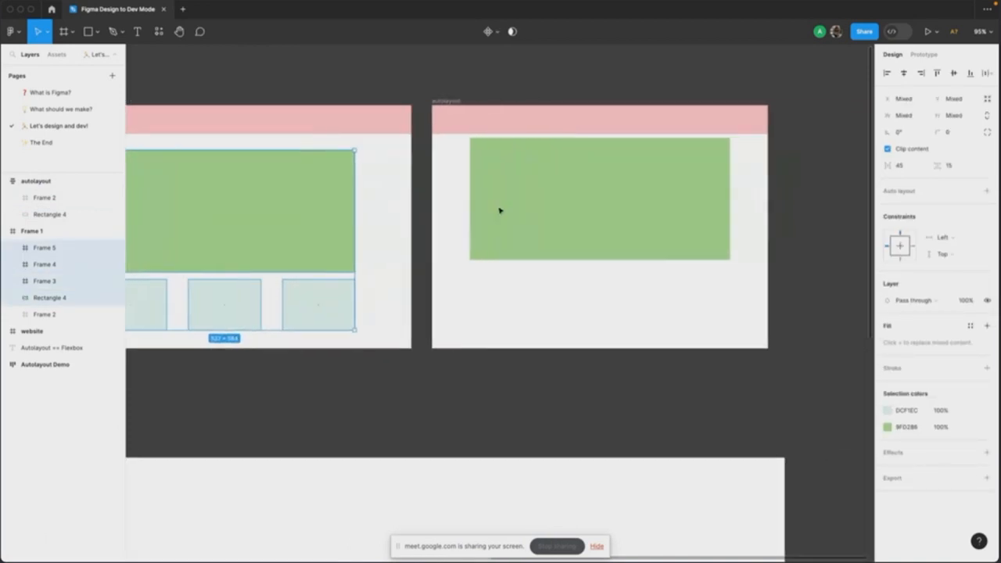
click(649, 240)
Step: Copy the three pale teal frames from the mock-up frame into the autolayout frame
click(325, 295)
shift+click(188, 298)
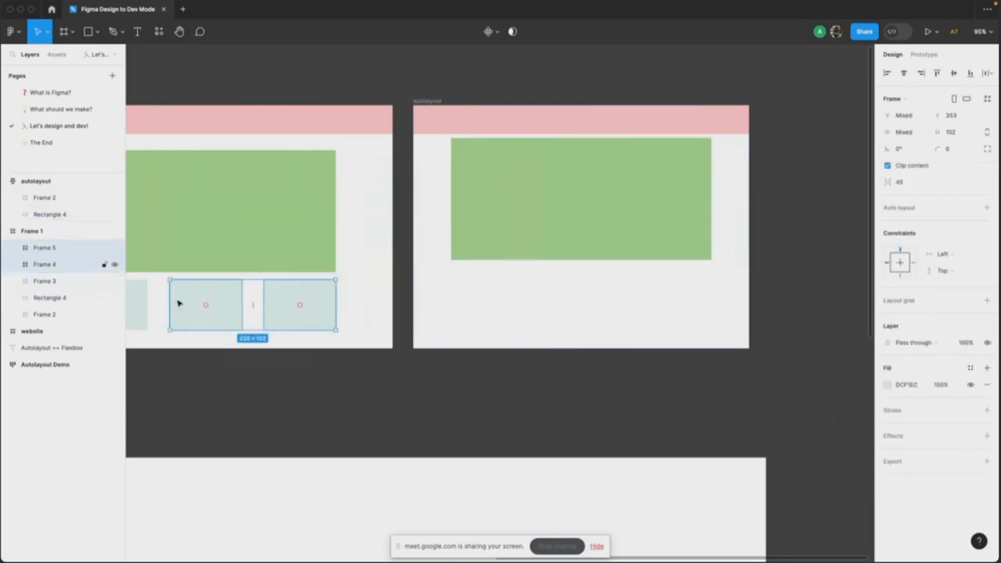
shift+click(142, 305)
key(super+c)
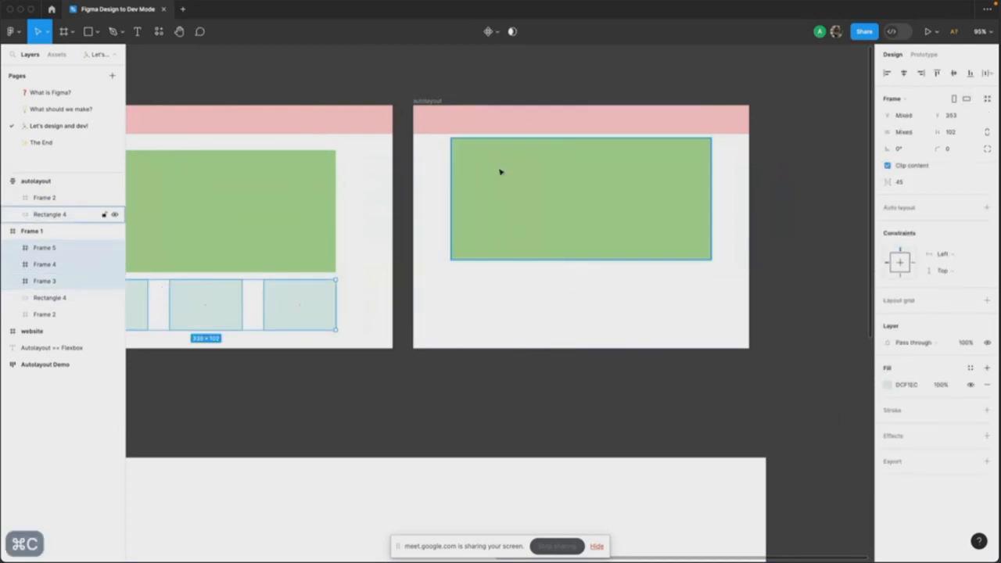
click(423, 101)
key(super+v)
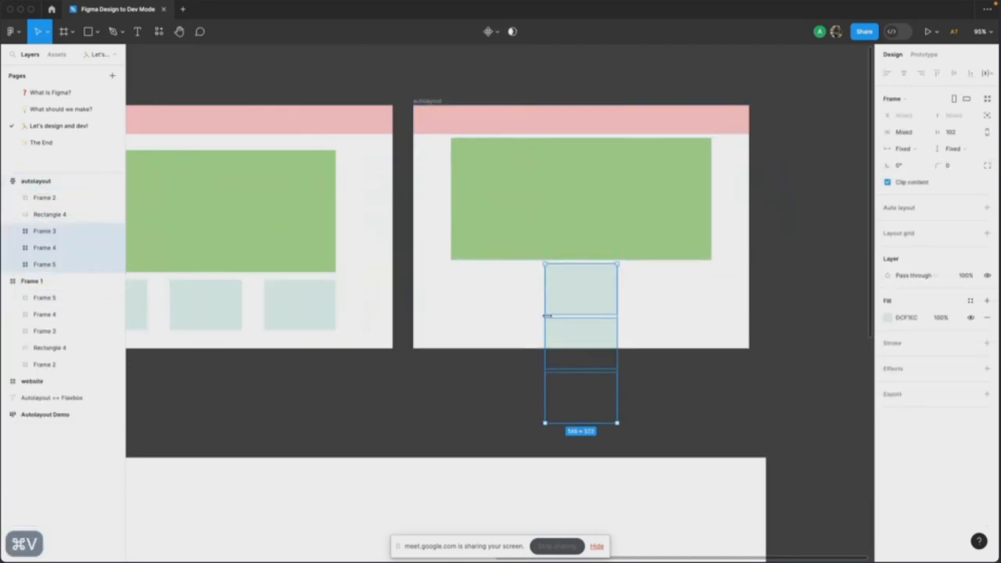
Step: Wrap the three pasted pale teal frames in their own auto layout frame with a horizontal direction
click(443, 102)
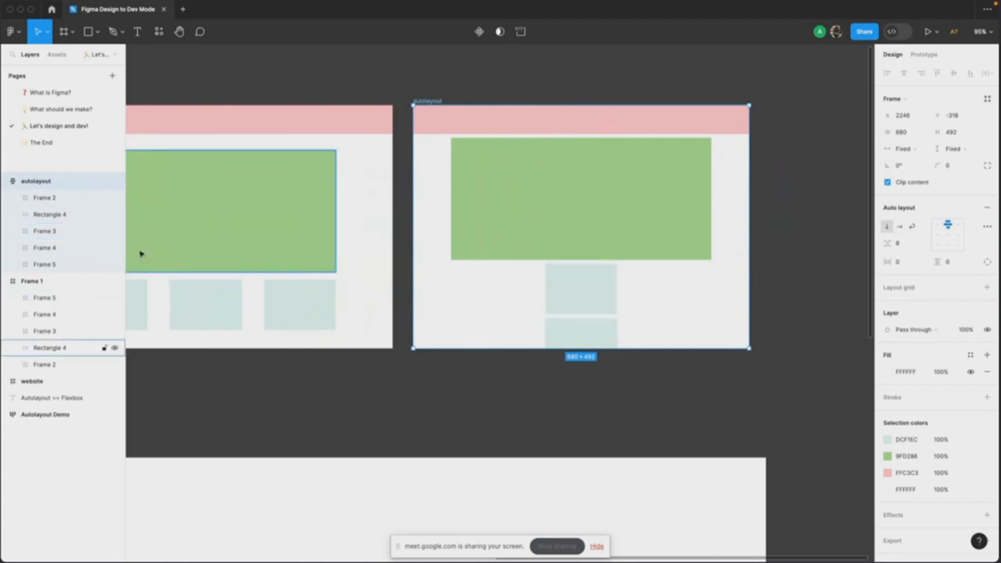
click(584, 302)
shift+click(588, 342)
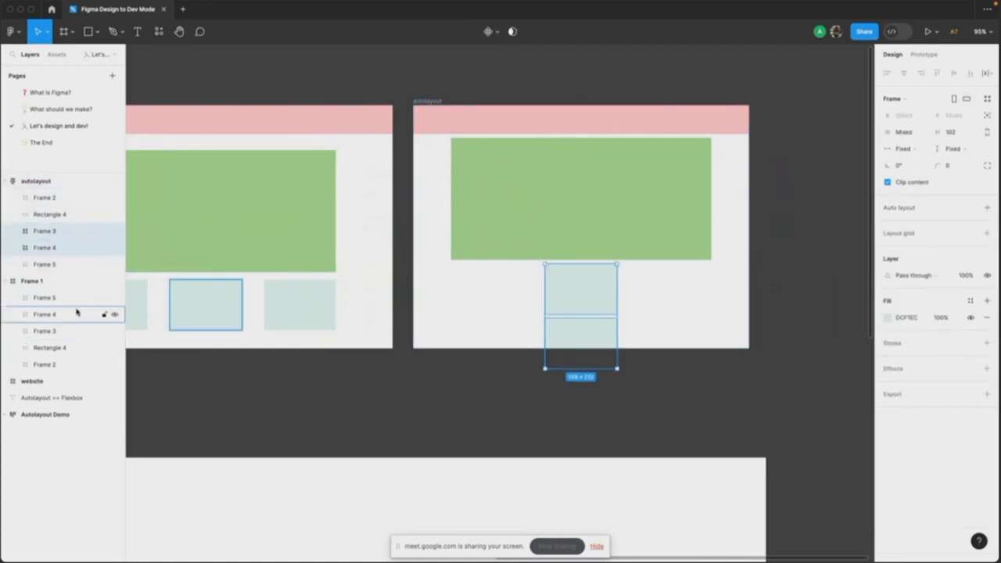
click(35, 265)
shift+click(47, 231)
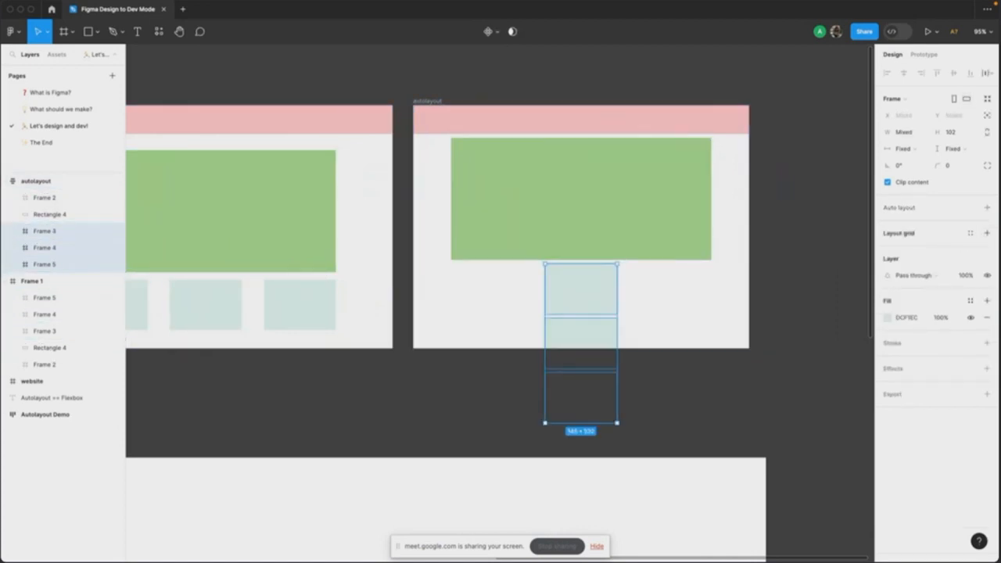
click(988, 208)
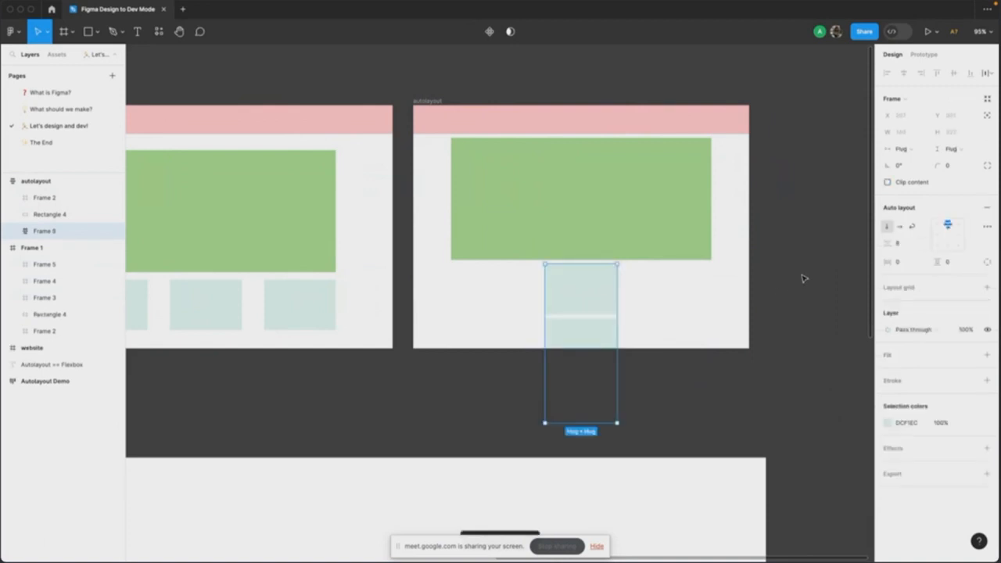
click(901, 227)
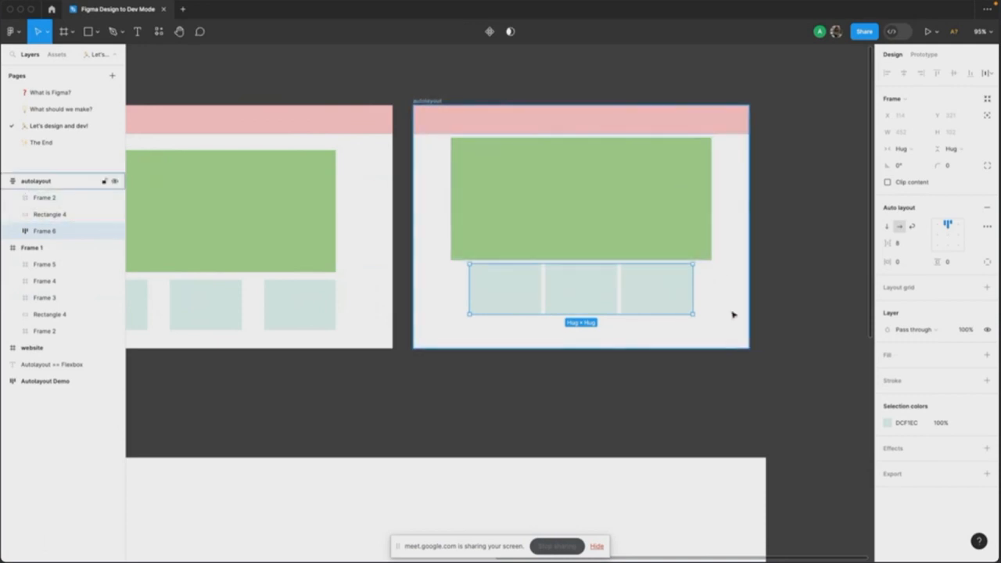
Step: Draw a frame about 680 × 432 over the area below the pink header in the autolayout frame
shift+click(708, 240)
key(Escape)
key(a)
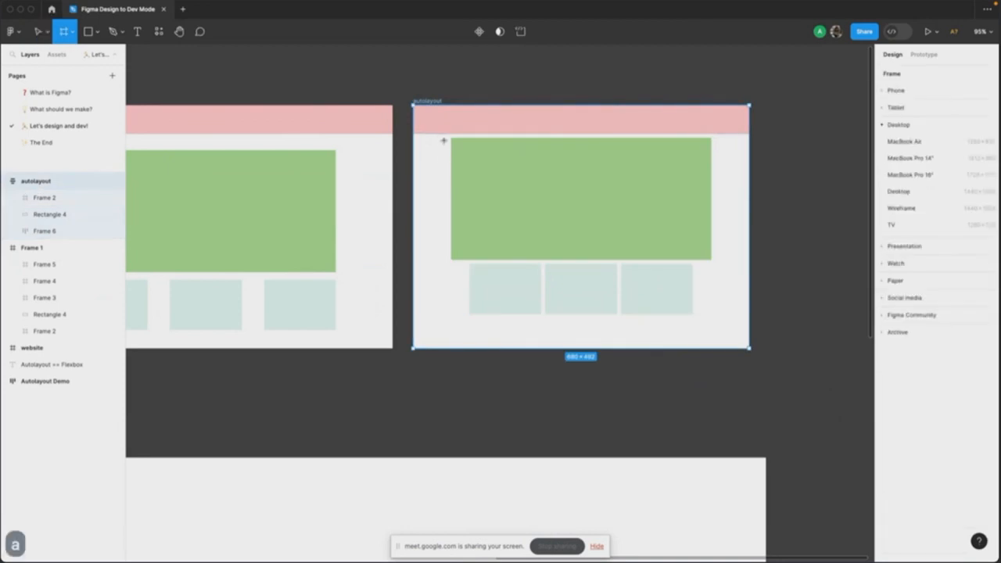
drag(415, 133, 750, 349)
drag(648, 134, 648, 136)
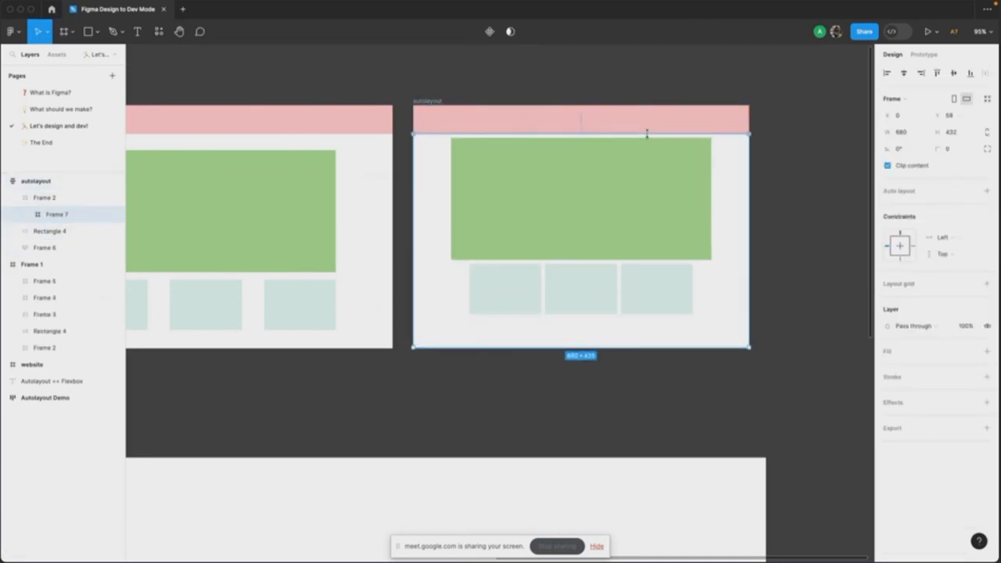
Step: Try to nest the green rectangle and teal row inside the newly drawn frame and lower that frame's upper edge
click(540, 207)
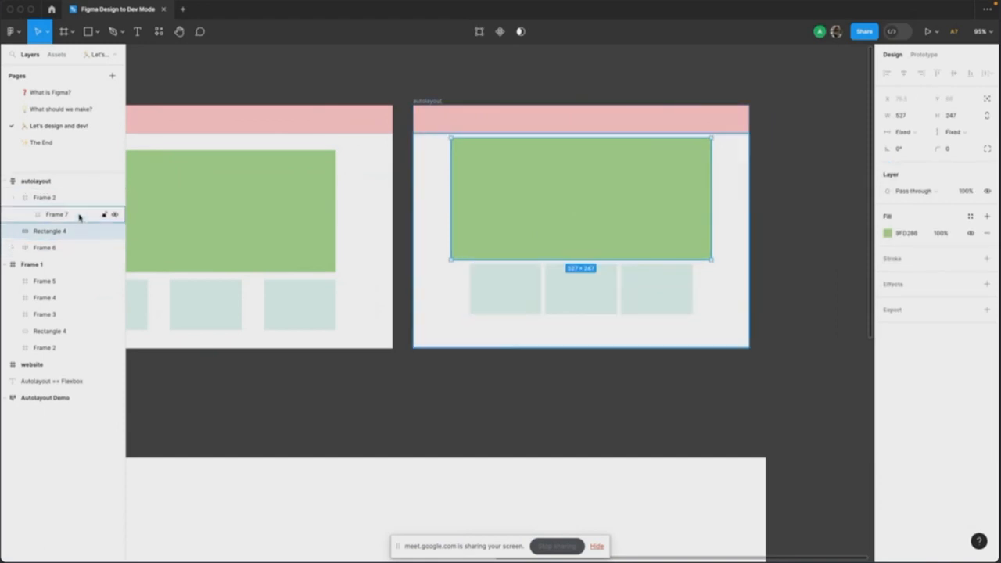
shift+click(464, 291)
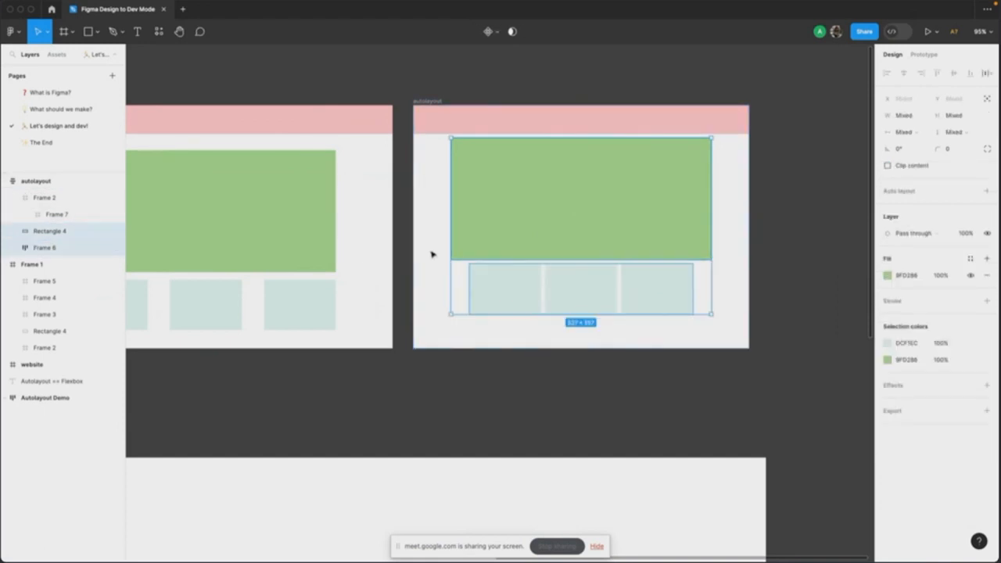
drag(55, 229, 61, 220)
double_click(56, 215)
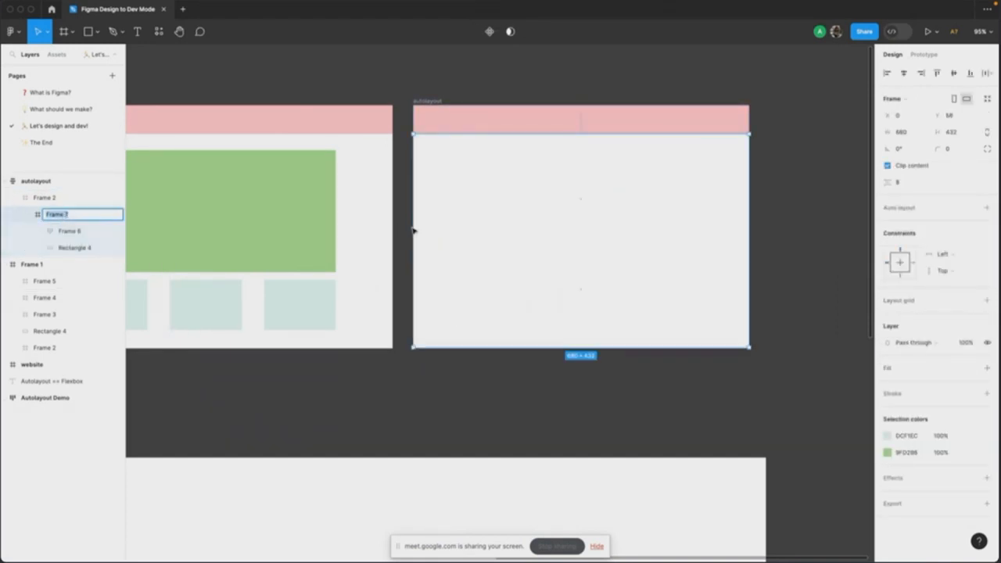
click(684, 152)
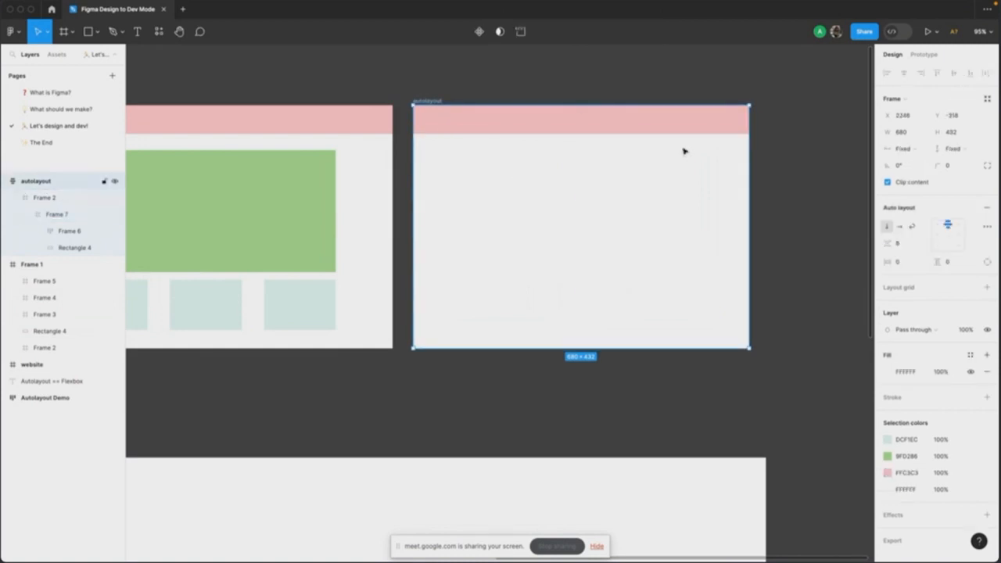
click(64, 216)
drag(546, 133, 547, 177)
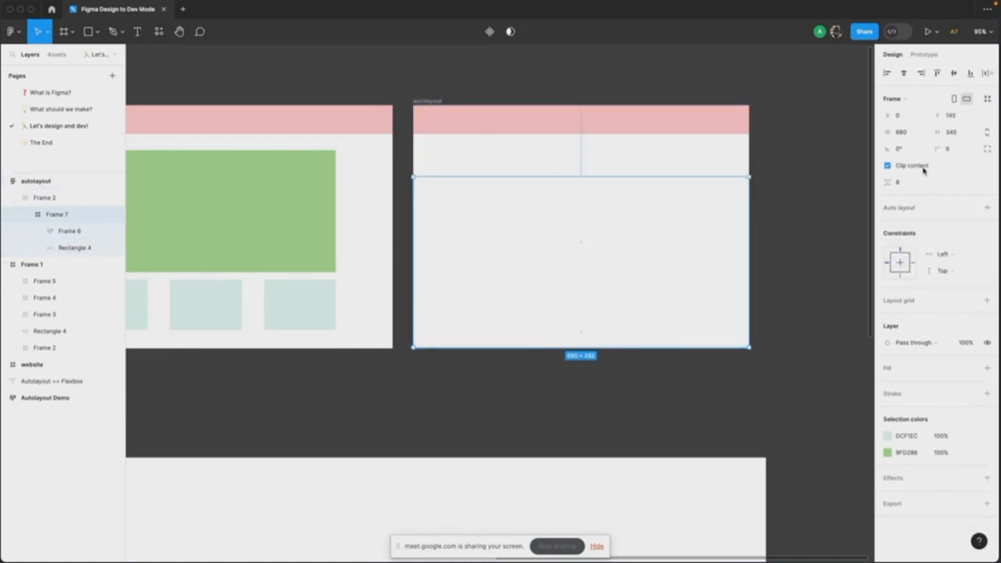
Step: Undo the nesting and resizing as well as the drawn frame itself, restoring the earlier autolayout frame
key(super+z)
key(super+z)
key(super+z)
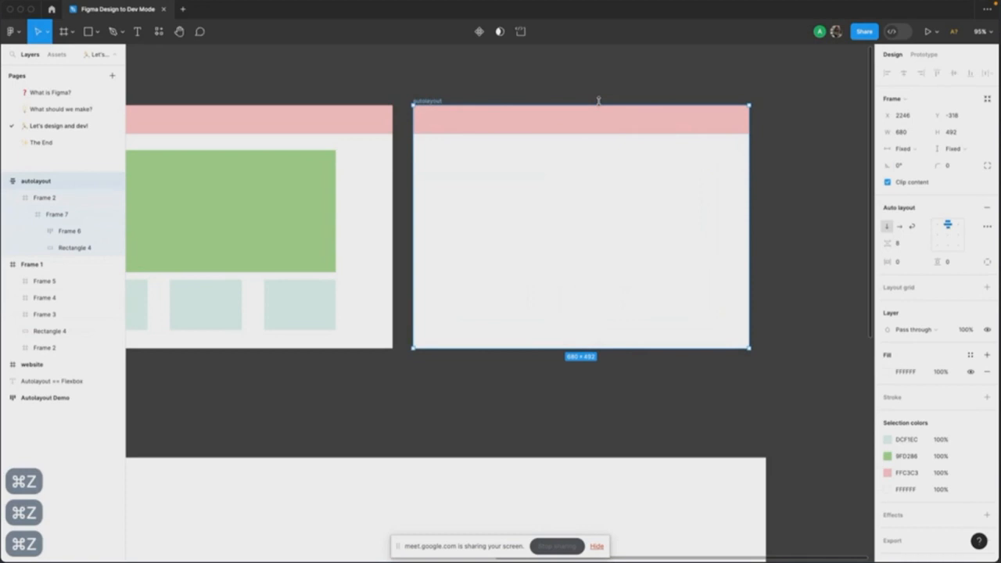
key(super+z)
key(super+z)
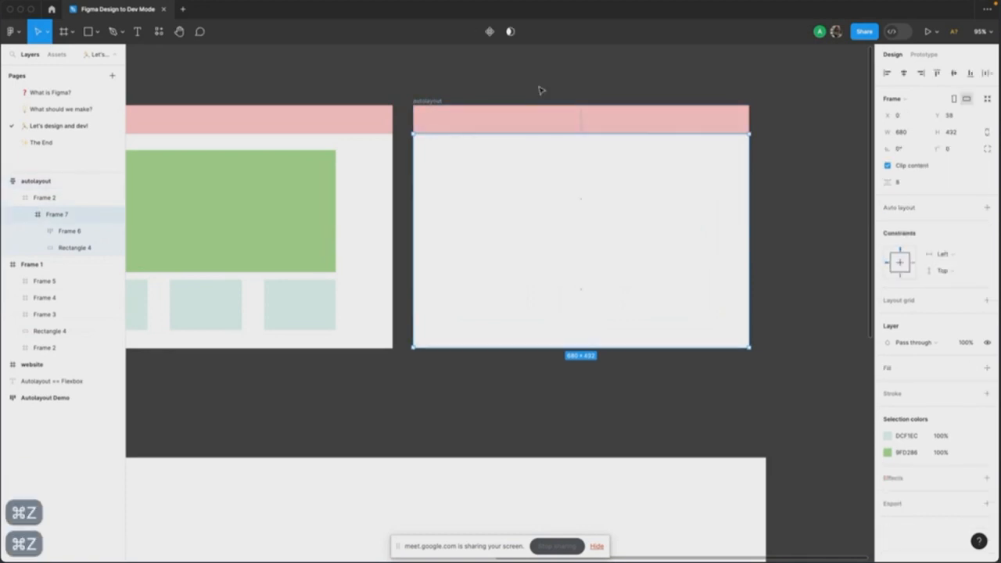
key(super+z)
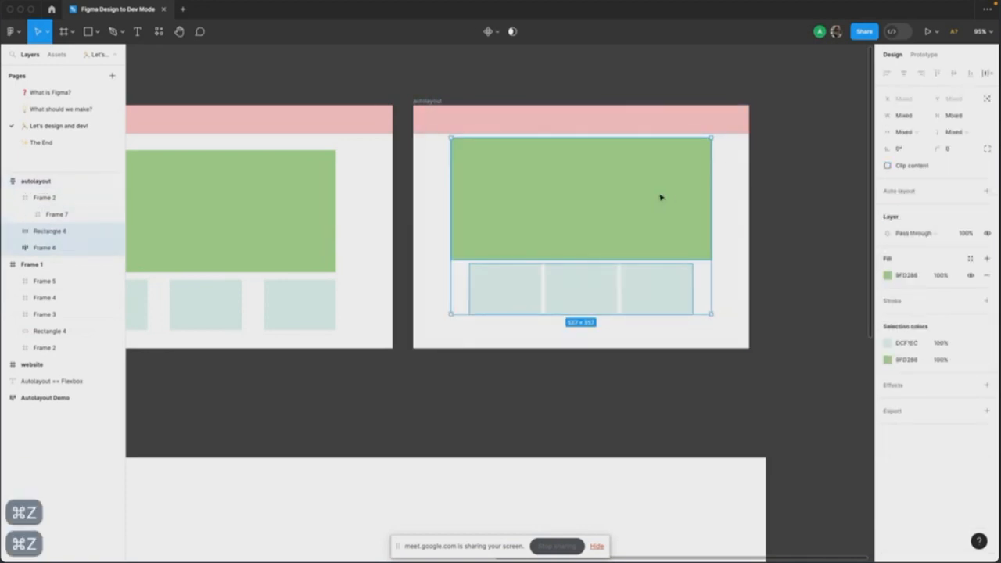
key(super+z)
key(super+z)
key(super+z)
key(super+z)
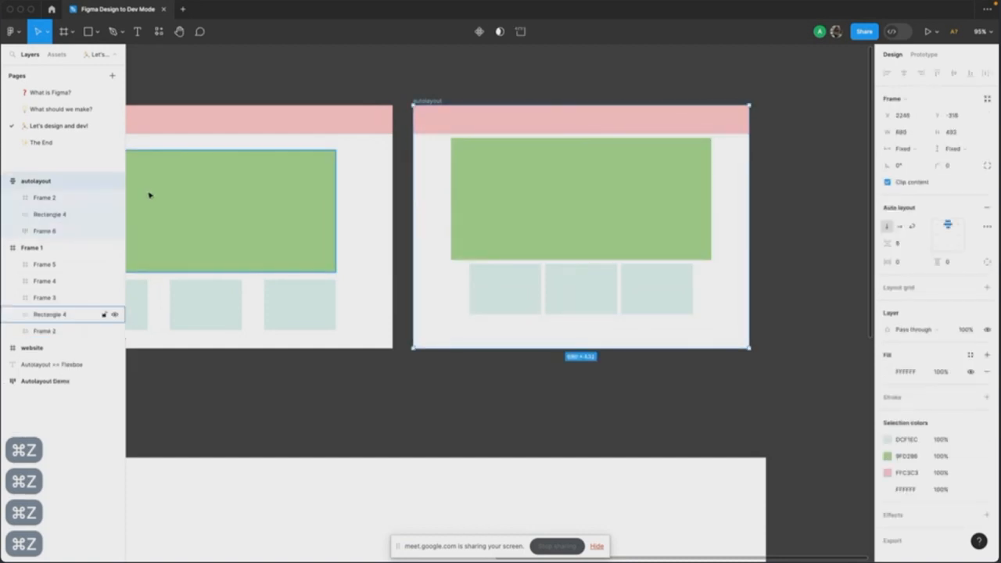
Step: Wrap the autolayout frame's green rectangle and teal row together in a new frame using Frame selection
click(527, 215)
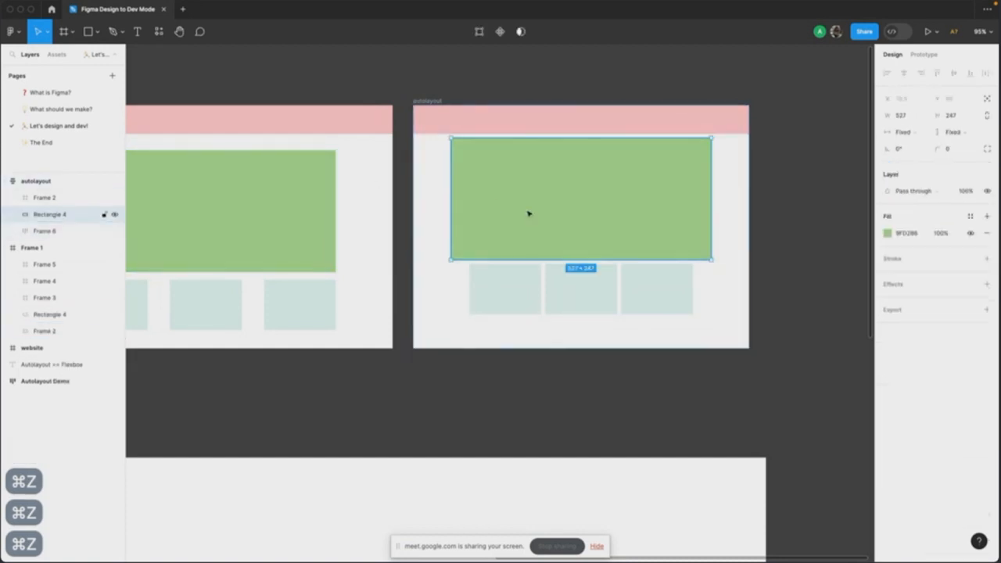
shift+click(539, 303)
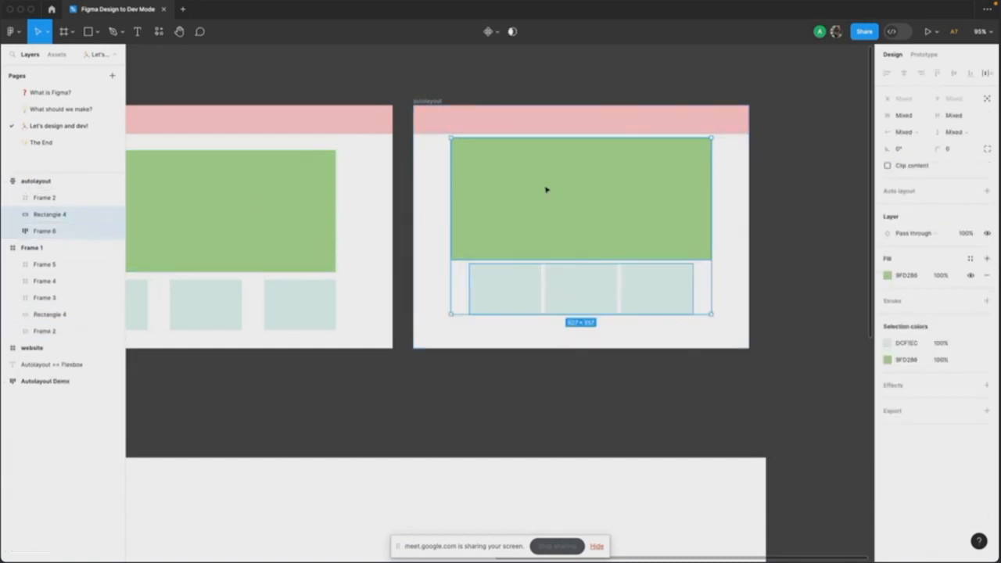
right_click(575, 218)
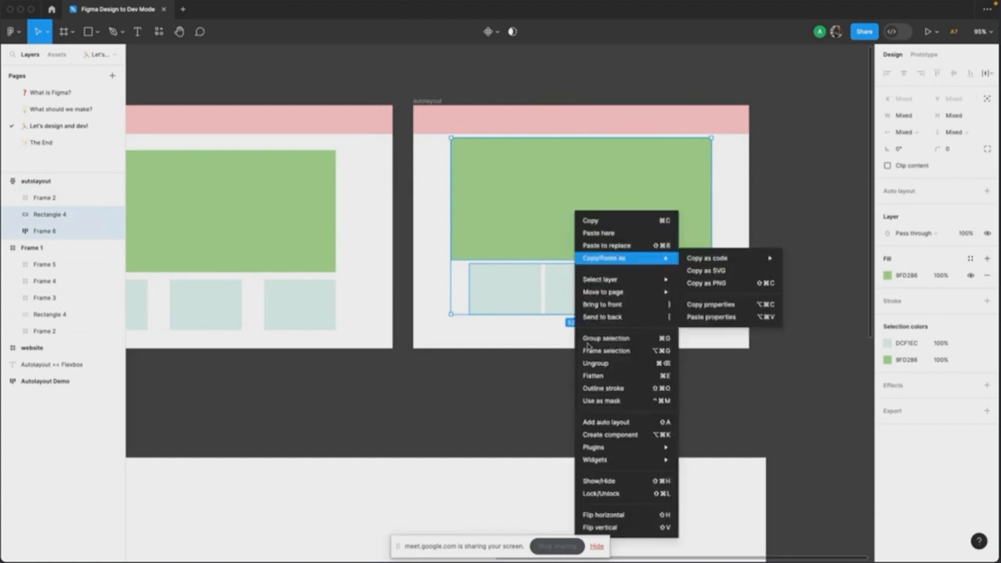
click(633, 351)
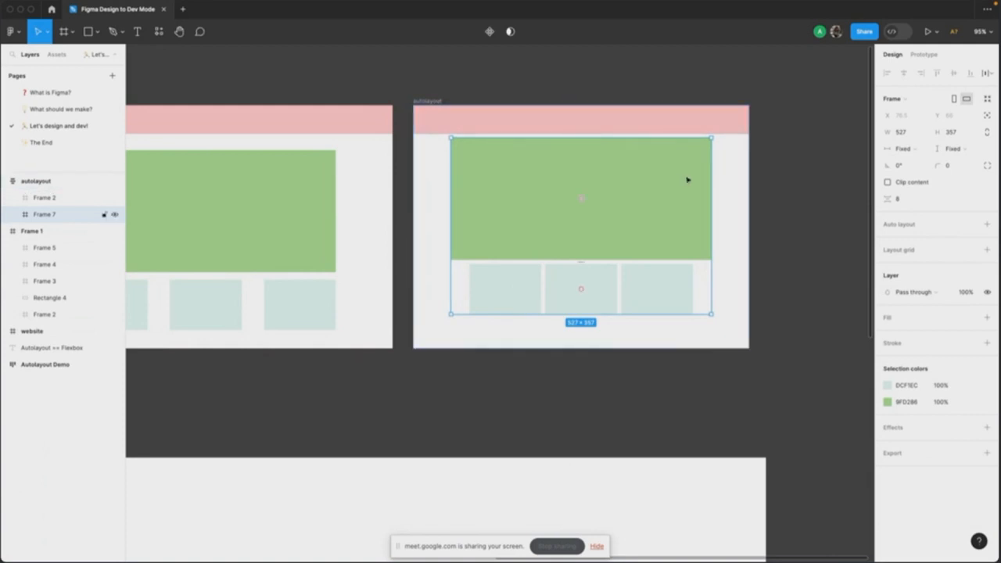
Step: Set the new wrapper frame's width to Fill container and add vertical auto layout to it
click(912, 148)
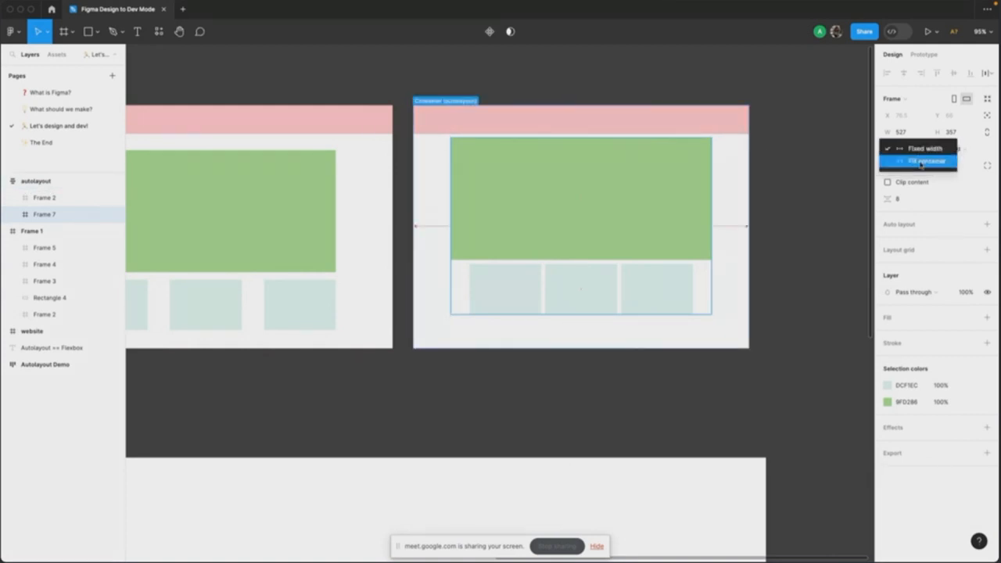
click(914, 162)
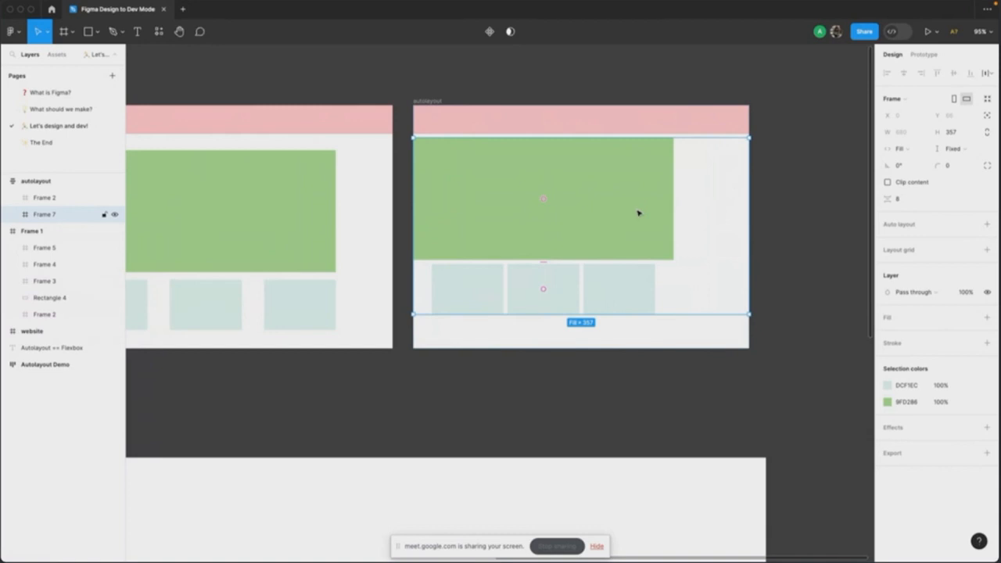
click(987, 226)
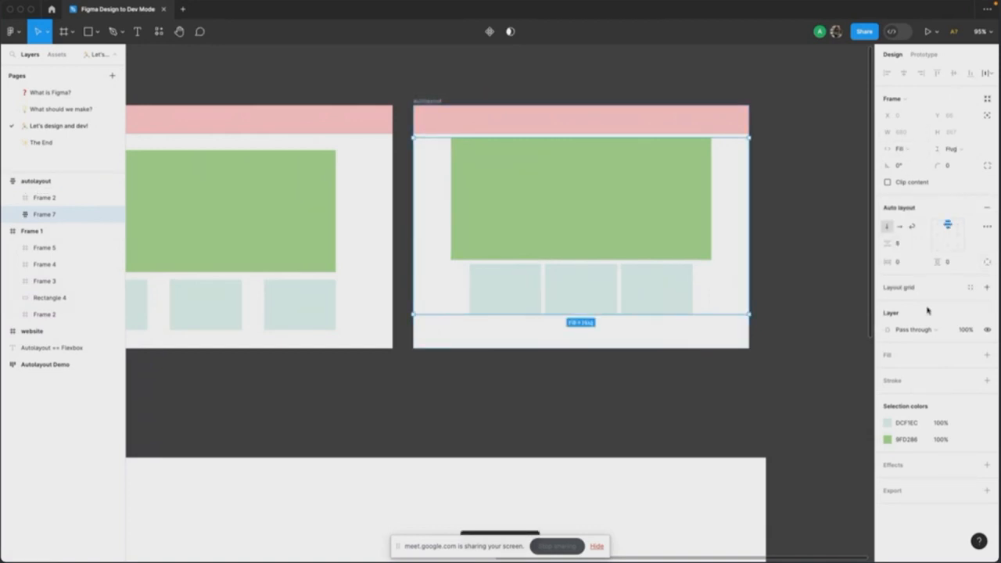
click(907, 264)
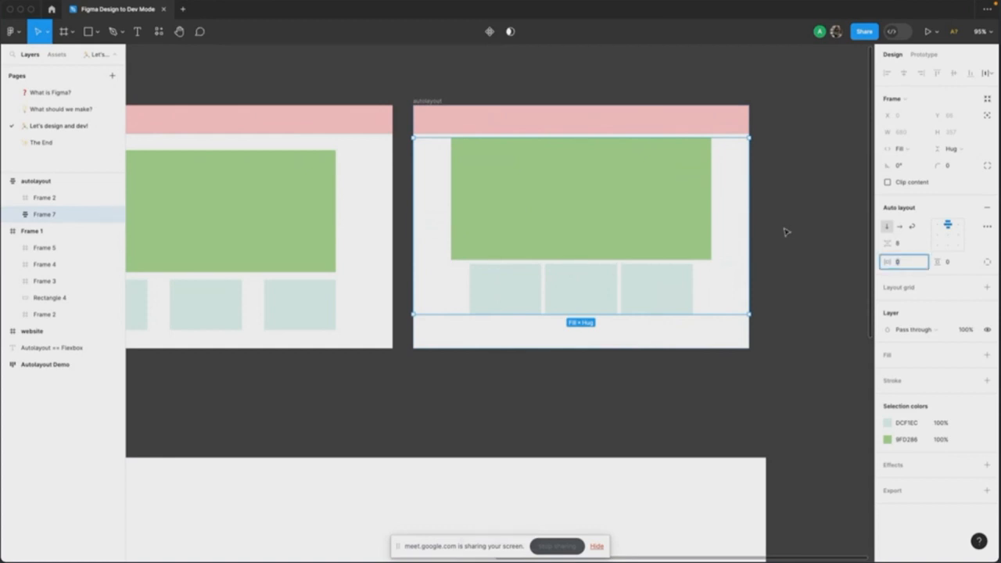
Step: Set the width of both the green rectangle and the teal row to Fill container
super+click(664, 195)
super+click(649, 289)
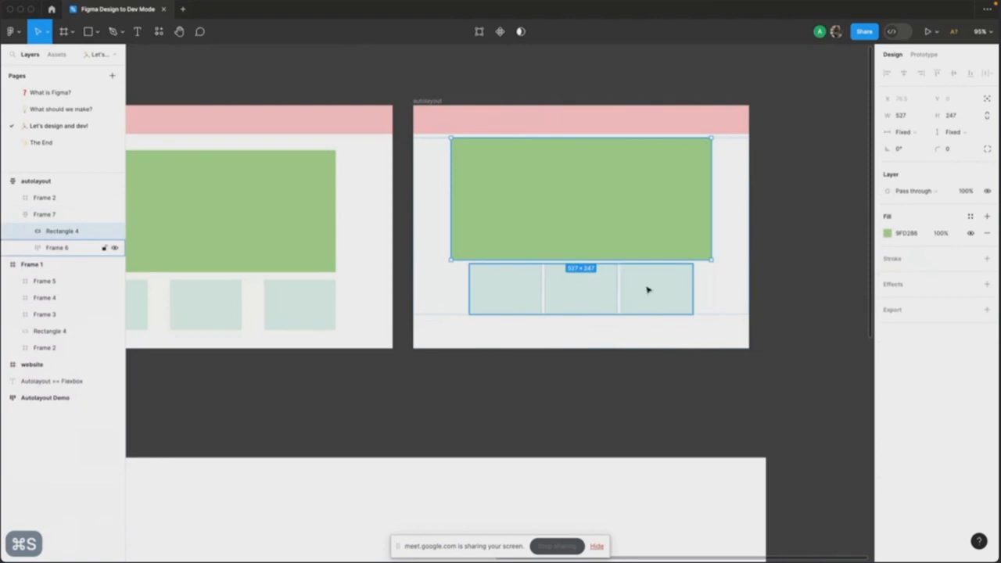
shift+click(648, 225)
click(901, 135)
click(907, 166)
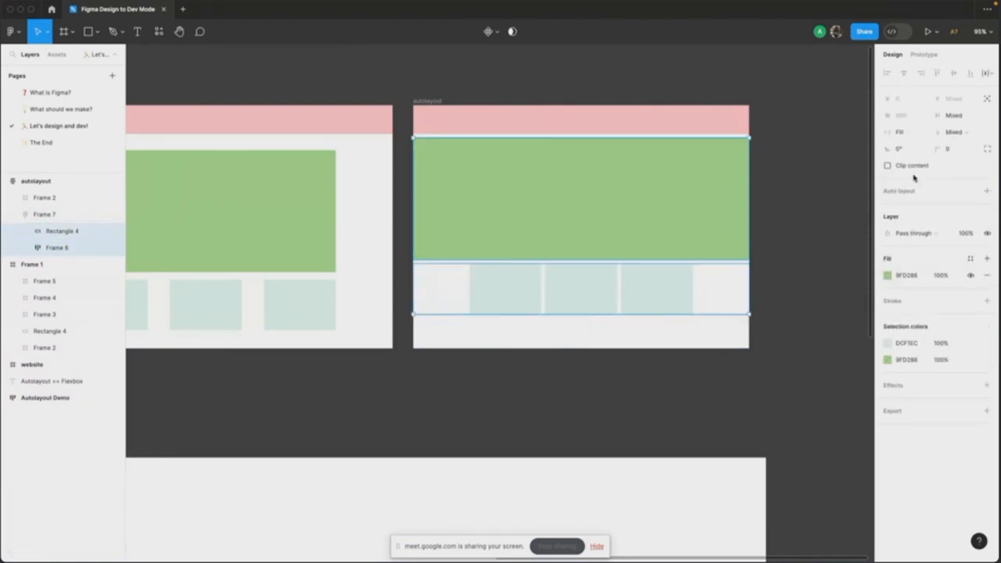
Step: Set the horizontal padding of the wrapper frame around the green rectangle and teal row to 64
click(438, 114)
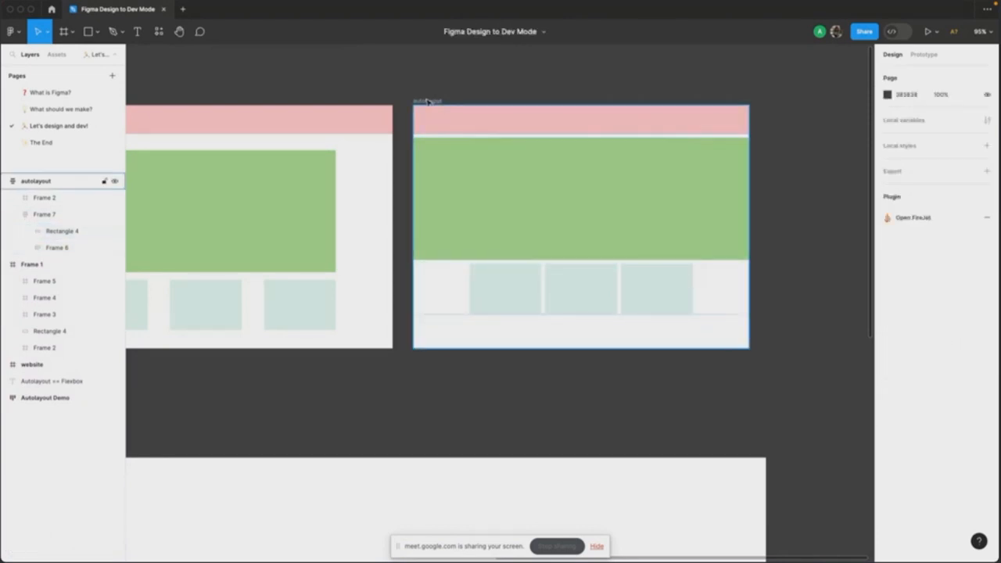
double_click(467, 156)
click(908, 269)
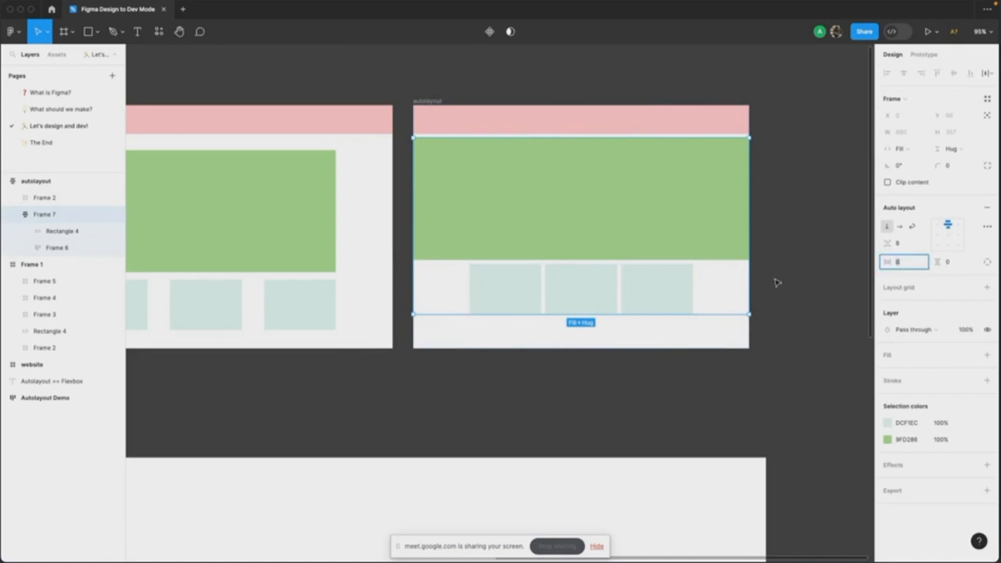
text(64)
key(Return)
Step: Set the width of all three pale teal frames in the autolayout frame's row to Fill container
click(678, 288)
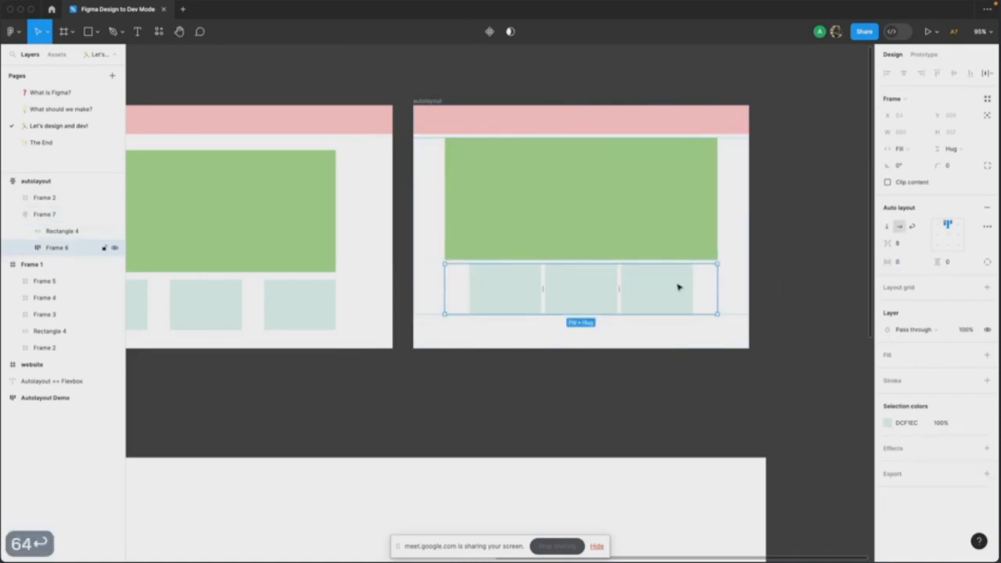
click(680, 286)
shift+click(548, 289)
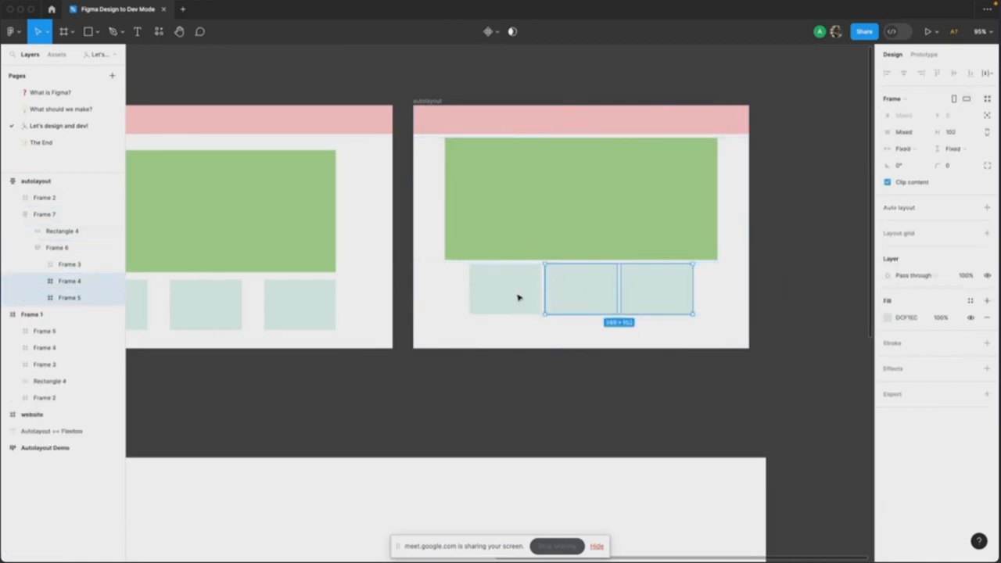
shift+click(519, 295)
scroll(559, 257, left, 2)
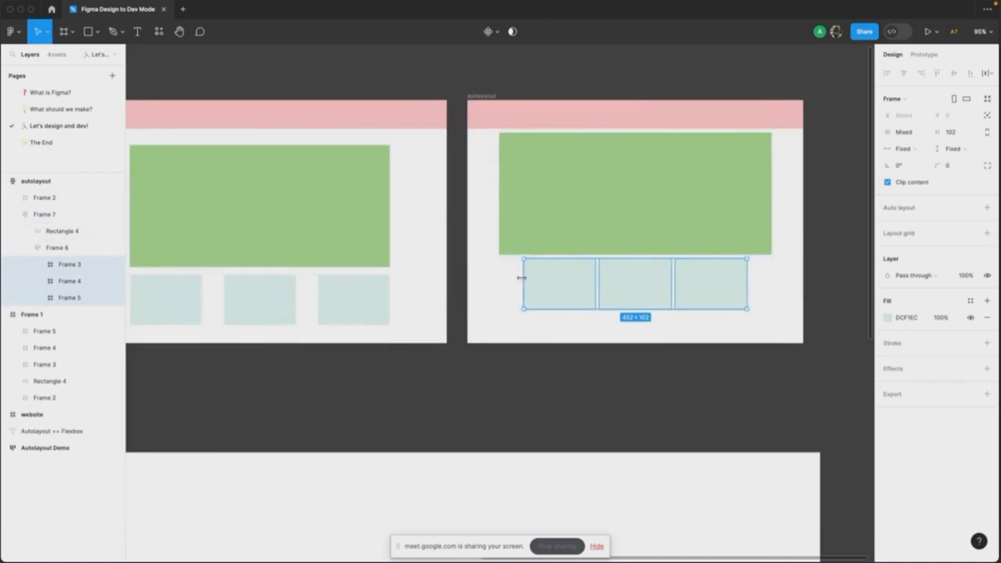
mouse_move(521, 277)
mouse_down()
mouse_move(462, 268)
mouse_move(516, 266)
mouse_up()
key(super+z)
scroll(783, 172, right, 2)
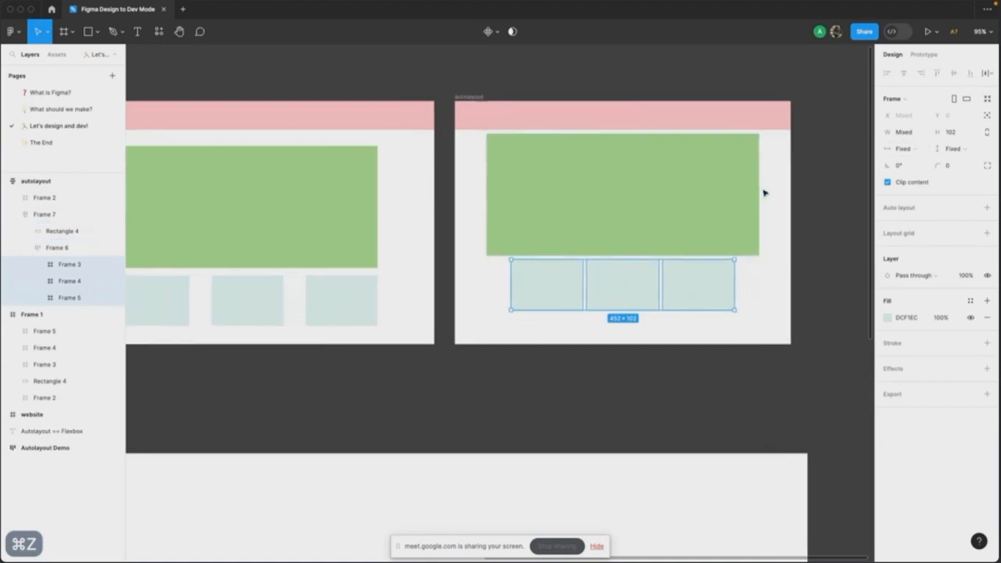
click(904, 149)
click(912, 161)
key(Escape)
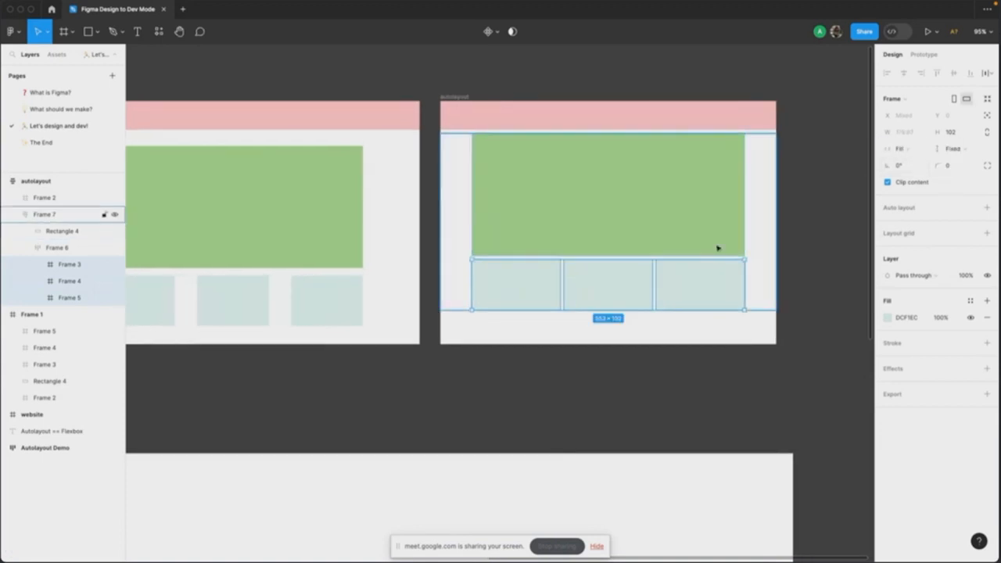
Step: Set the vertical gap between items in the autolayout frame to 32
key(shift+a)
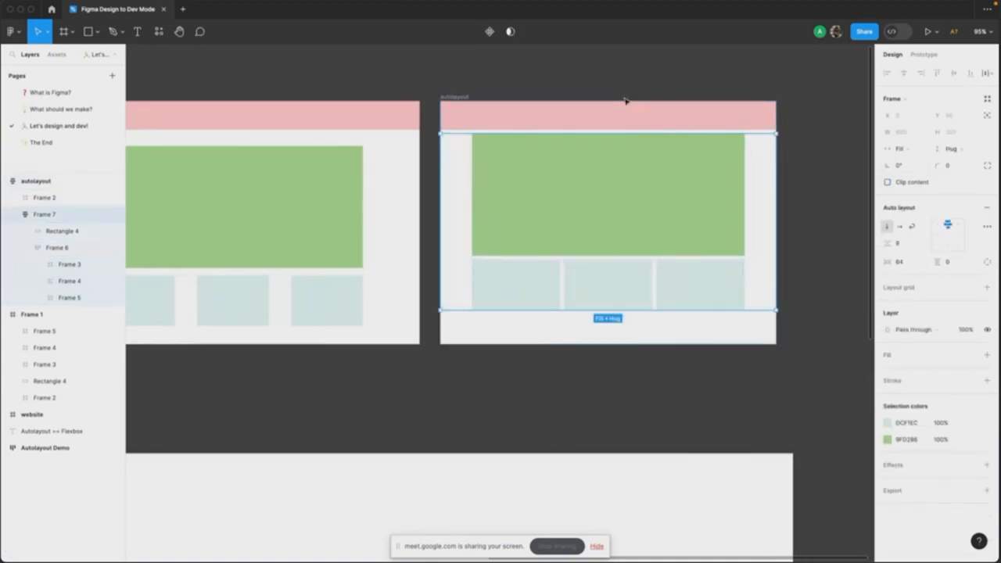
click(454, 97)
click(898, 244)
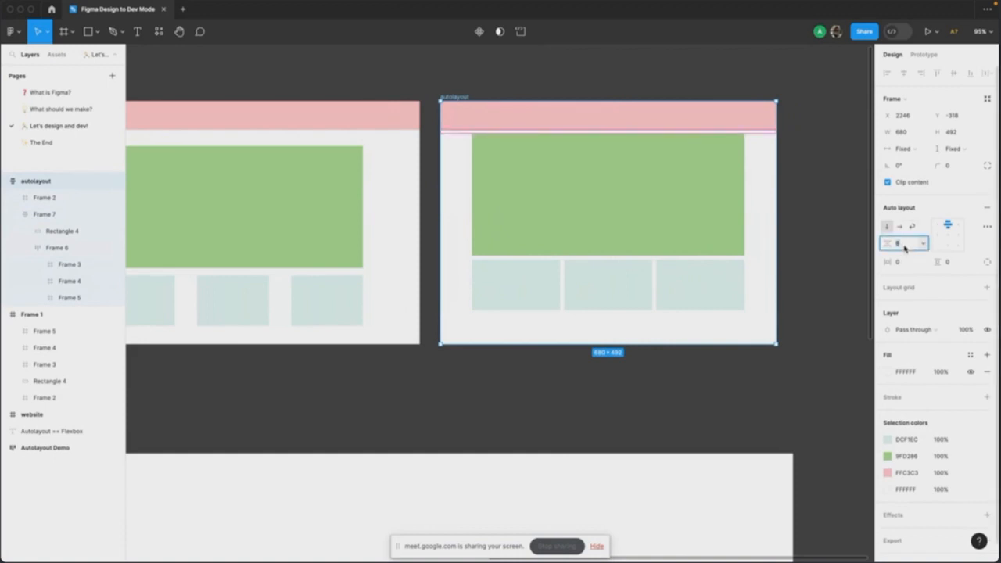
text(32)
key(Return)
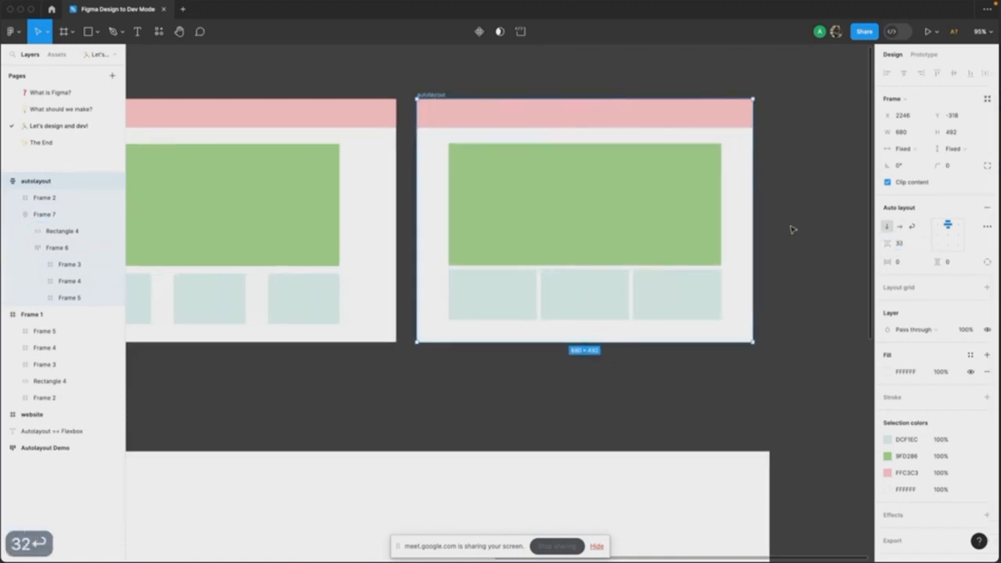
Step: Compare the autolayout frame's overall layout with the manually arranged mock-up frame beside it
click(789, 226)
scroll(664, 283, down, 3)
scroll(664, 283, down, 1)
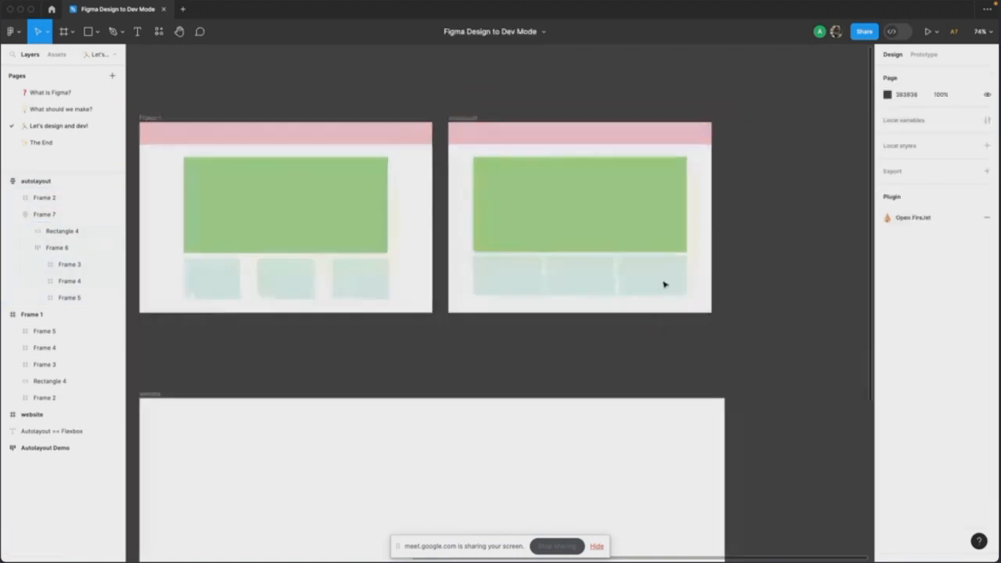
scroll(687, 211, up, 3)
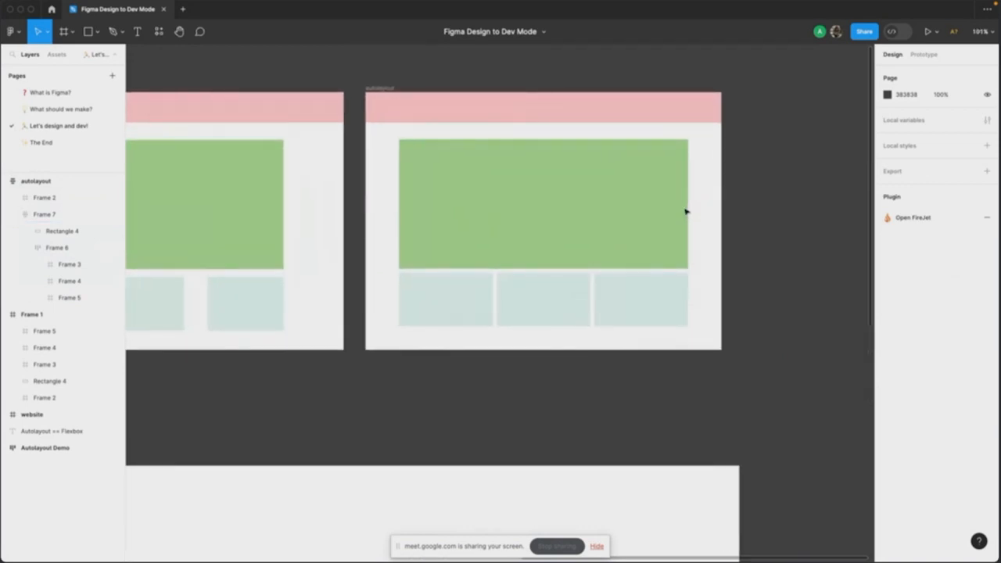
scroll(686, 211, right, 1)
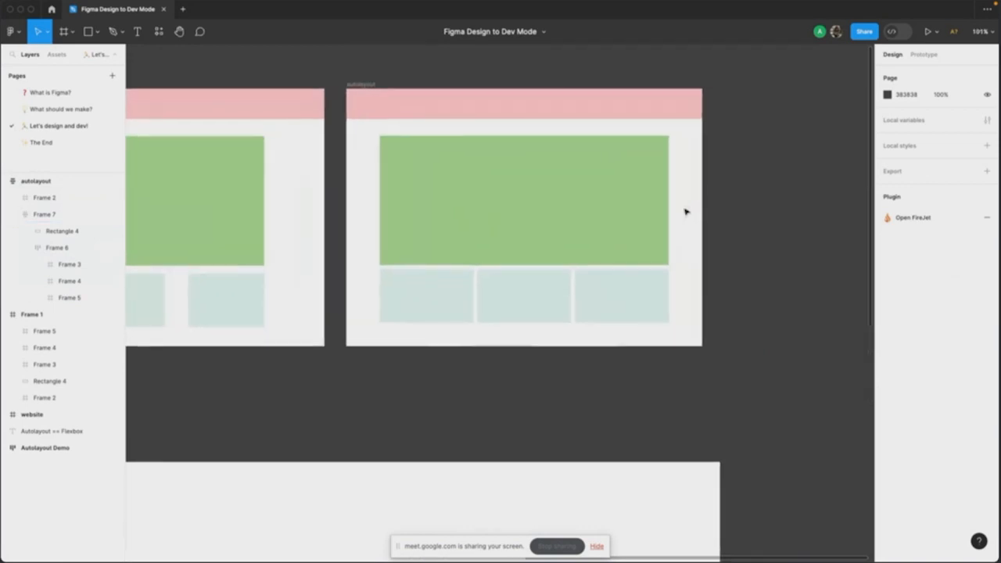
scroll(592, 228, up, 2)
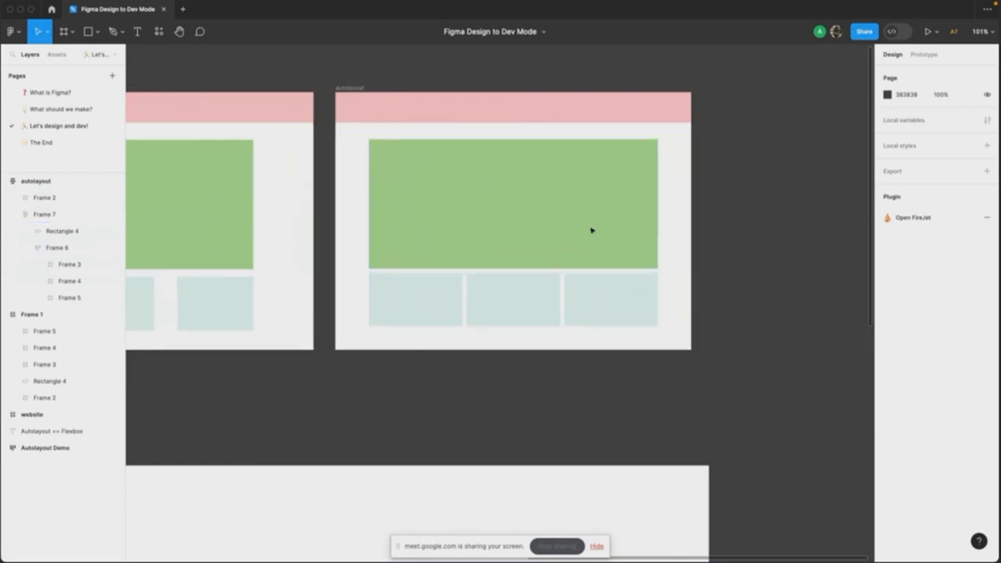
Step: Try the horizontal layout direction on the autolayout frame and return it to vertical
scroll(592, 228, down, 3)
scroll(539, 281, up, 2)
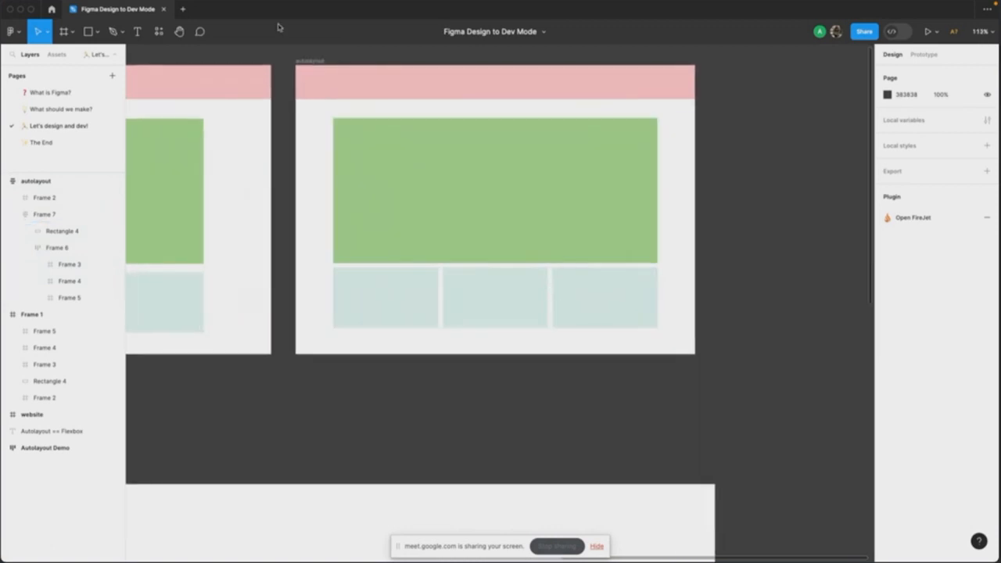
click(319, 59)
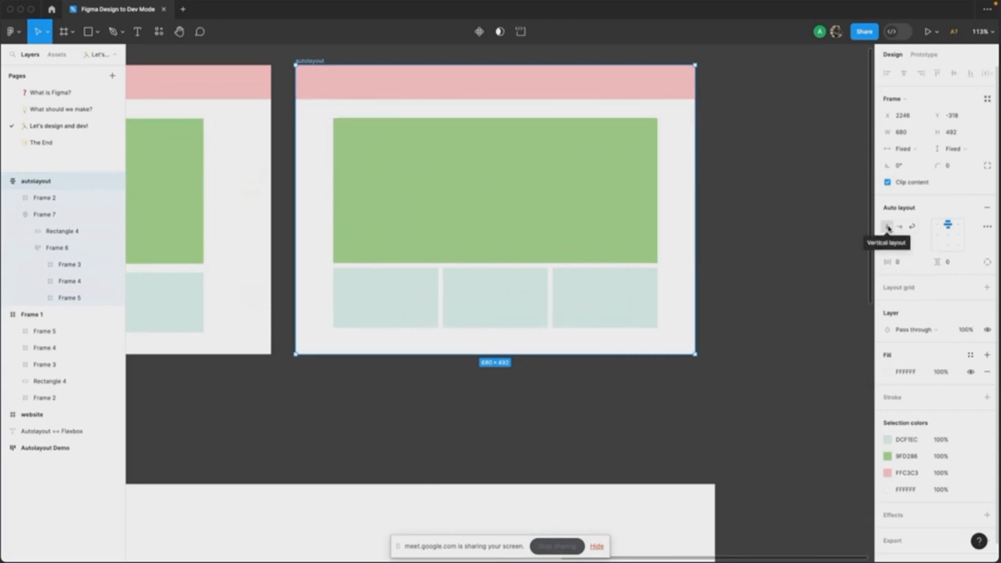
click(900, 226)
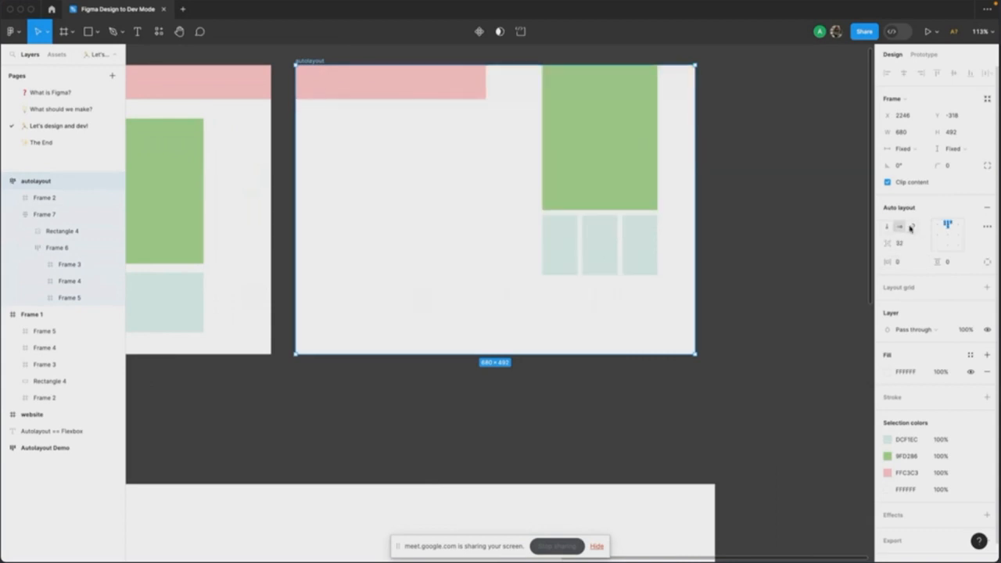
click(887, 228)
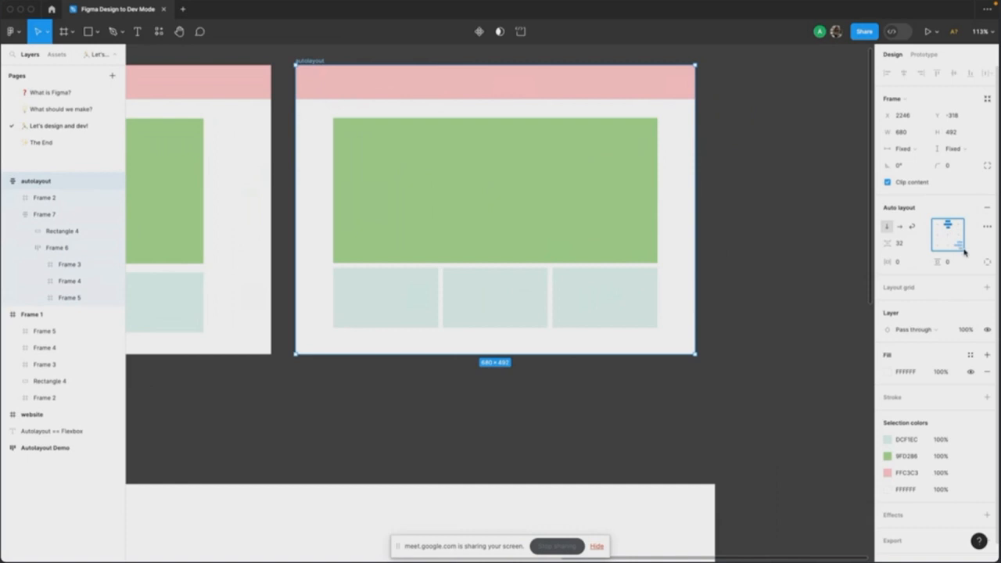
Step: Examine the item gap, horizontal padding and vertical padding settings of the autolayout frame
click(912, 245)
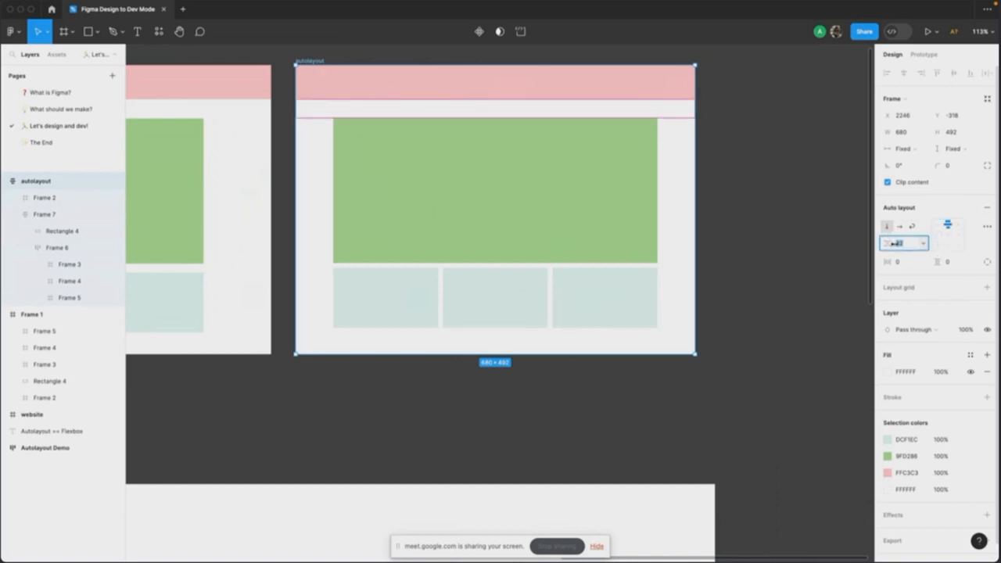
click(912, 263)
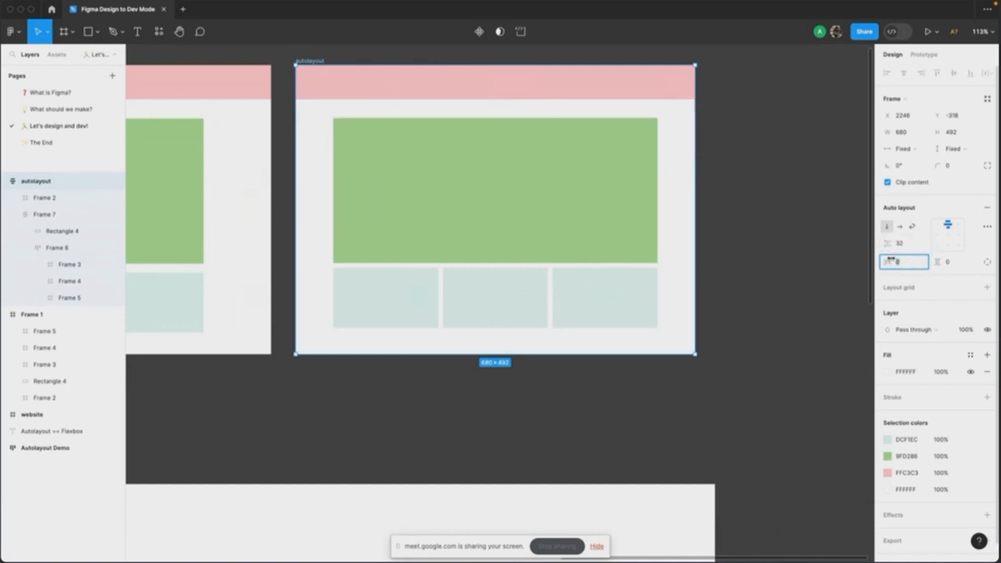
click(958, 265)
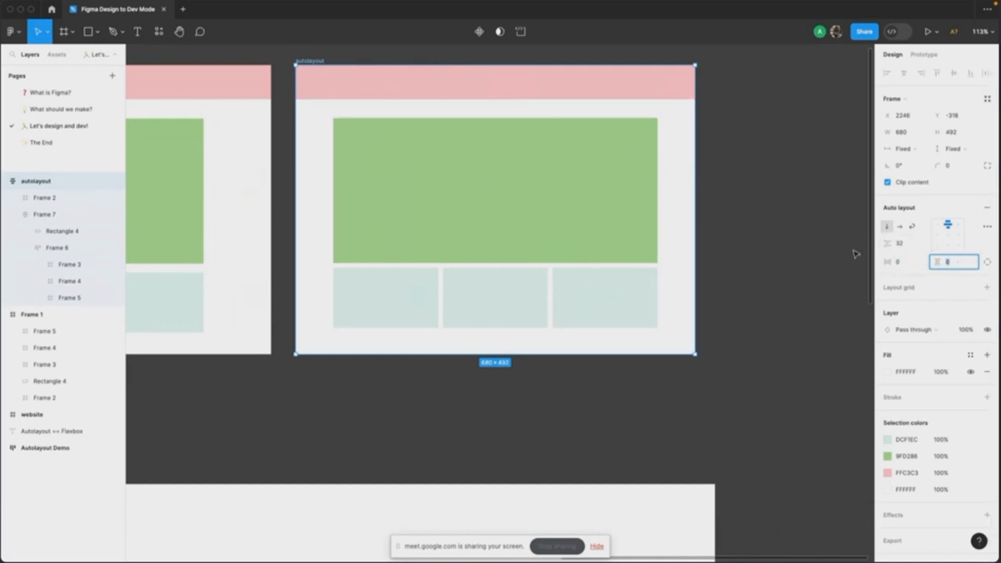
Step: Set the horizontal padding of the wrapper frame around the green rectangle and teal row to 72
click(622, 194)
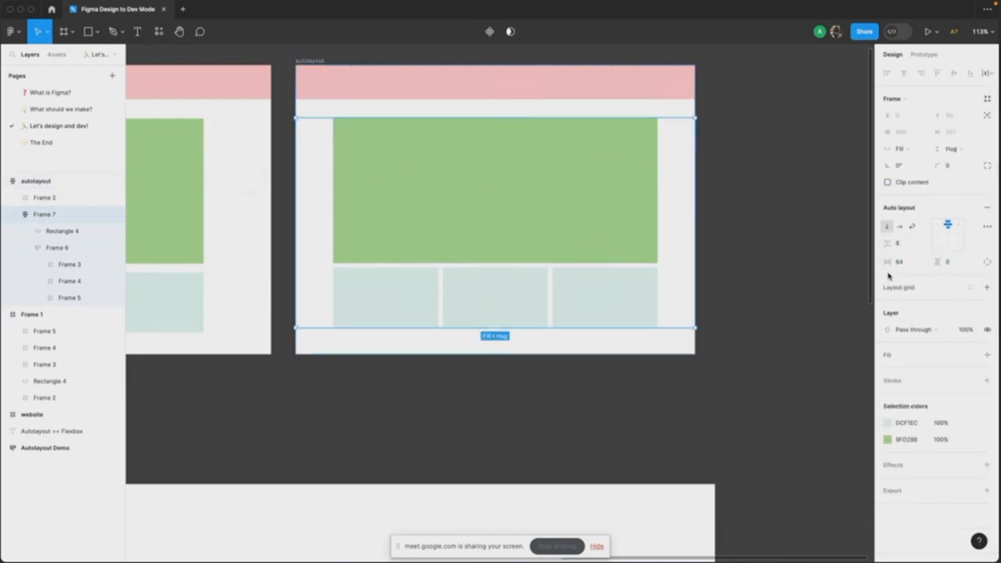
click(902, 266)
key(shift+Up)
key(shift+Down)
key(shift+Down)
key(shift+Down)
key(shift+Down)
key(shift+Up)
key(shift+Up)
key(shift+Up)
key(shift+Up)
key(shift+Up)
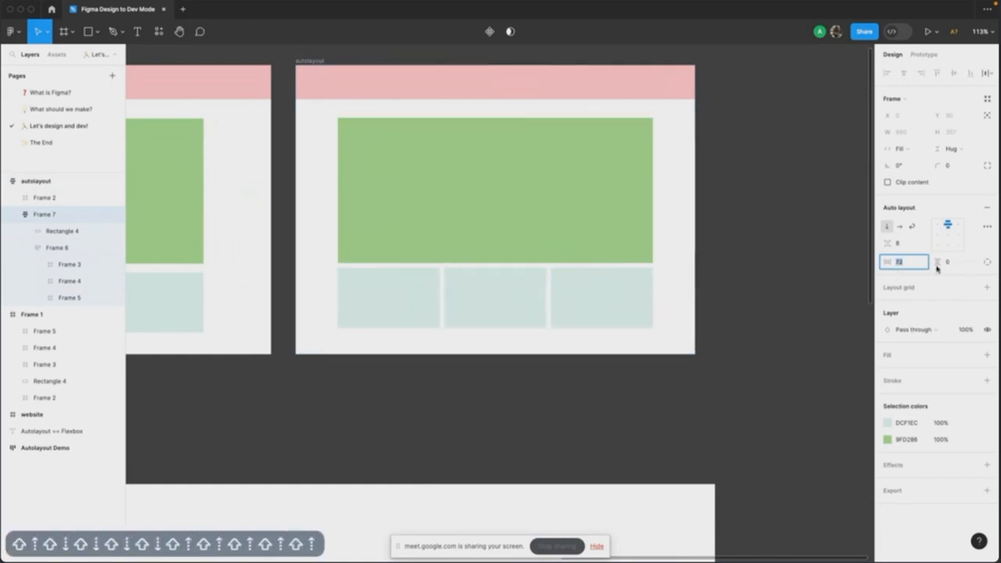
Step: Try larger vertical padding on the same wrapper frame and return it to 0
click(963, 267)
key(shift+Up)
key(shift+Up)
key(shift+Up)
key(shift+Up)
key(shift+Down)
key(shift+Down)
key(shift+Down)
key(shift+Down)
key(shift+Down)
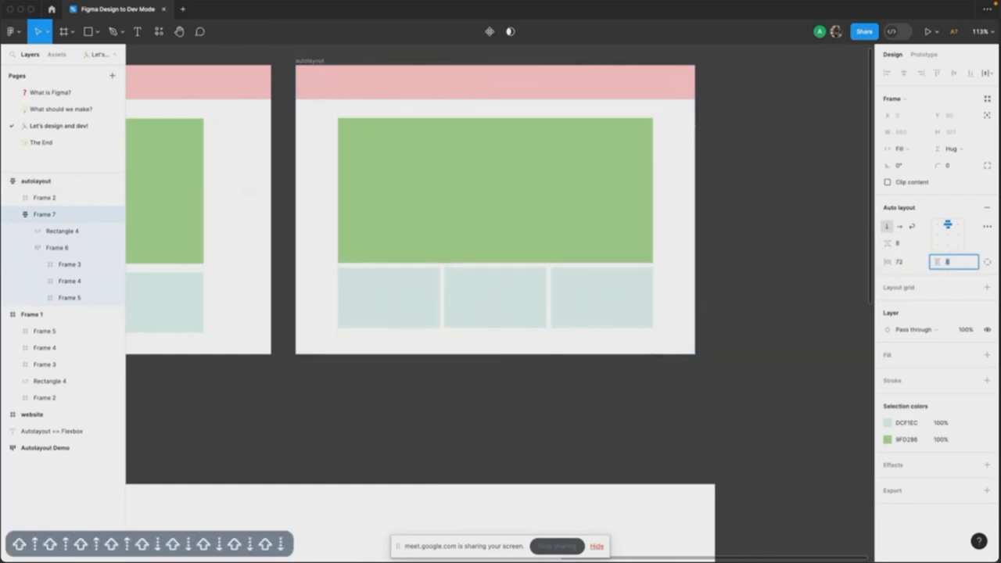
Step: Try larger vertical gaps between the green rectangle and the teal row, return the gap to 8, and deselect the frame
click(901, 243)
key(shift+Up)
key(shift+Up)
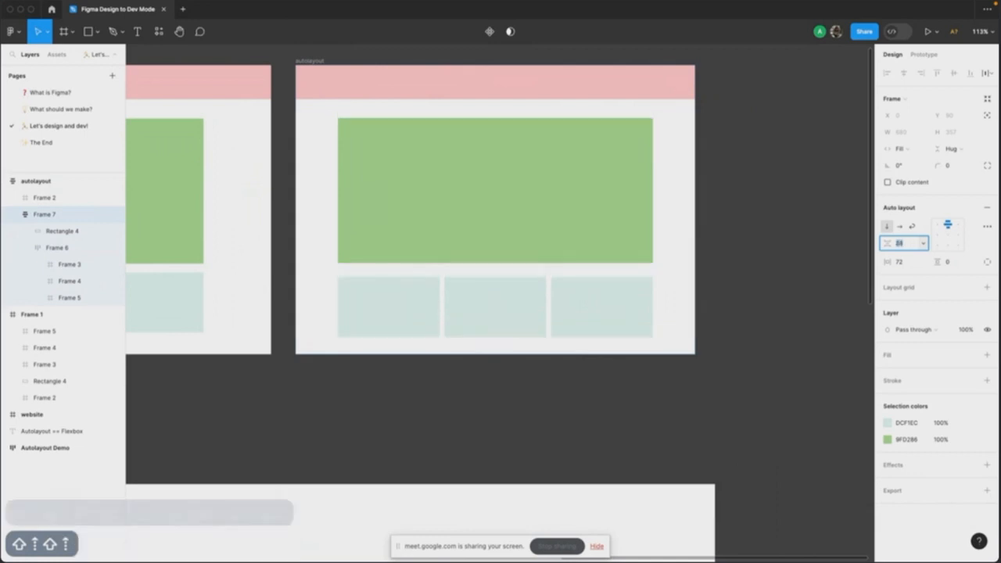
key(shift+Up)
key(shift+Up)
key(shift+Down)
key(shift+Down)
key(shift+Down)
key(shift+Down)
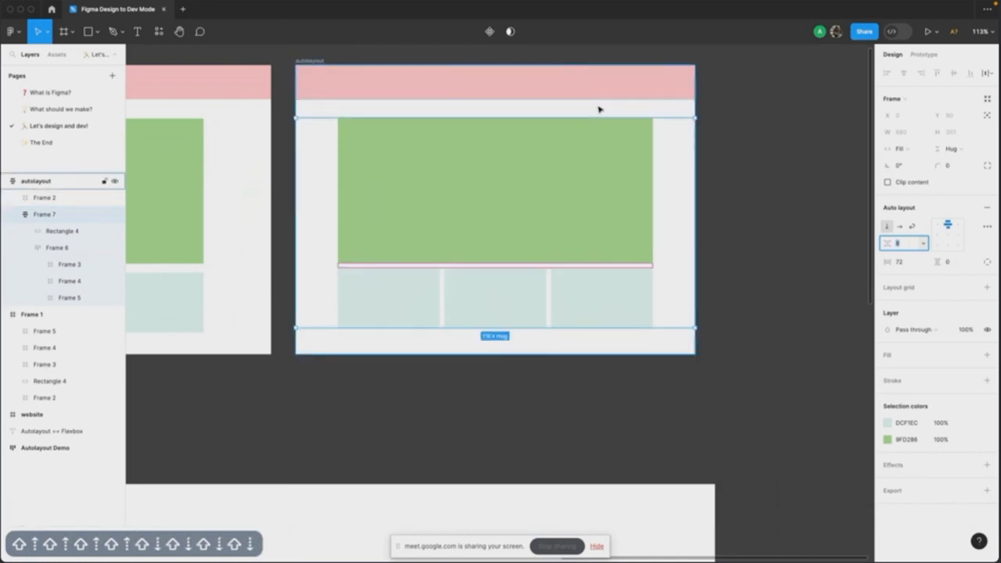
scroll(599, 110, down, 2)
scroll(598, 108, left, 1)
click(787, 124)
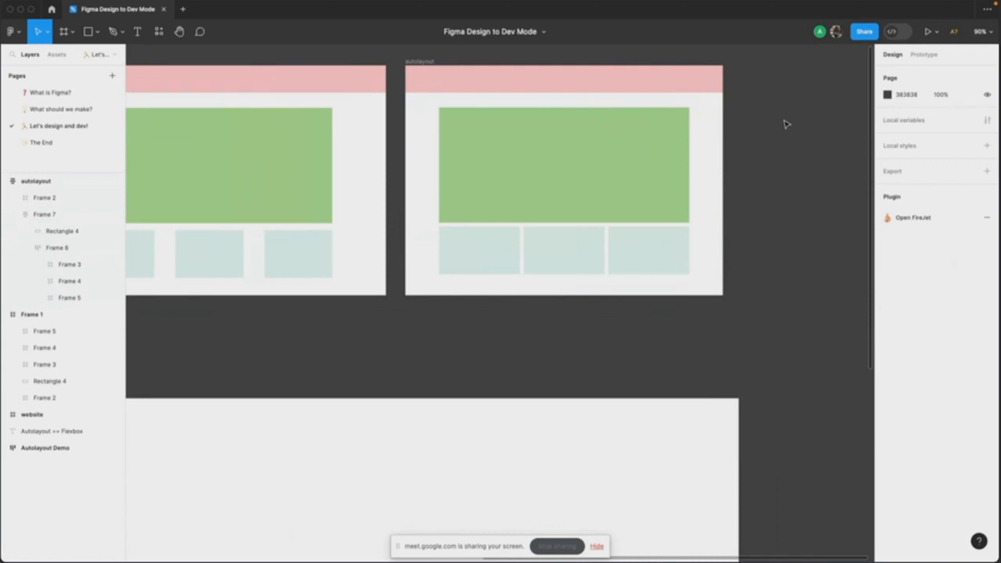
Step: Stretch the autolayout frame wider, and resize it to about 714 by 492, aligning its edge with the website frame below
scroll(787, 125, left, 1)
scroll(787, 125, down, 1)
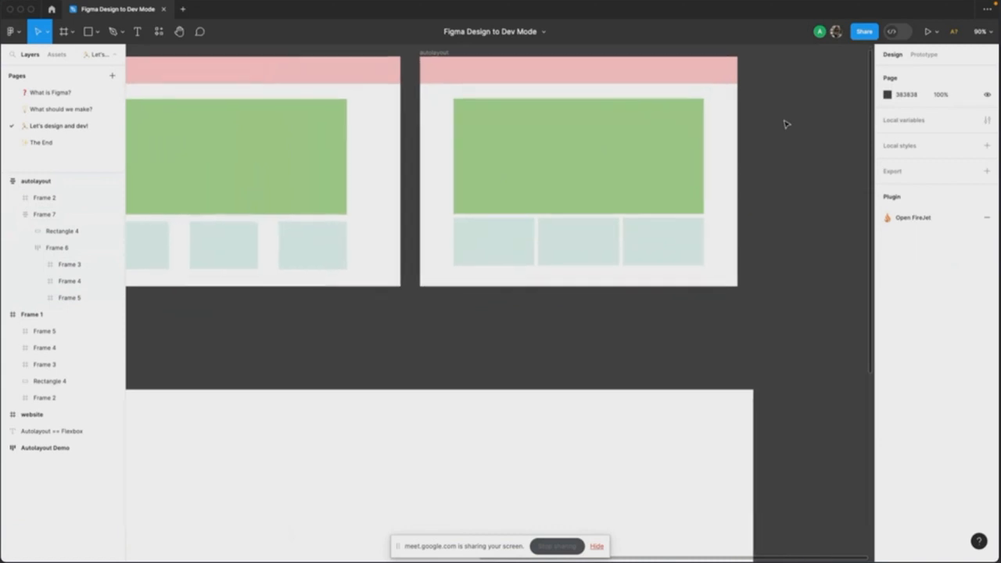
click(665, 236)
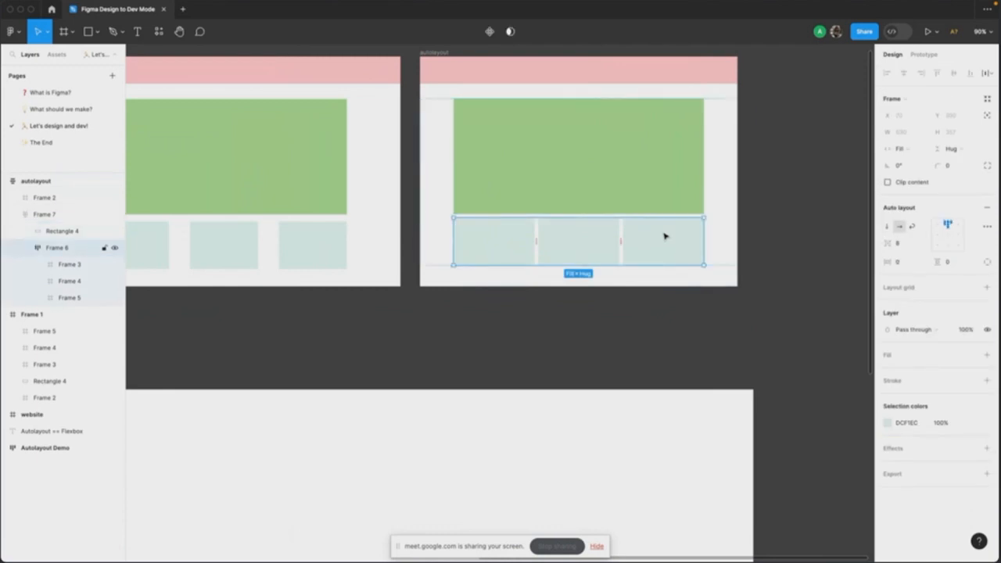
click(433, 51)
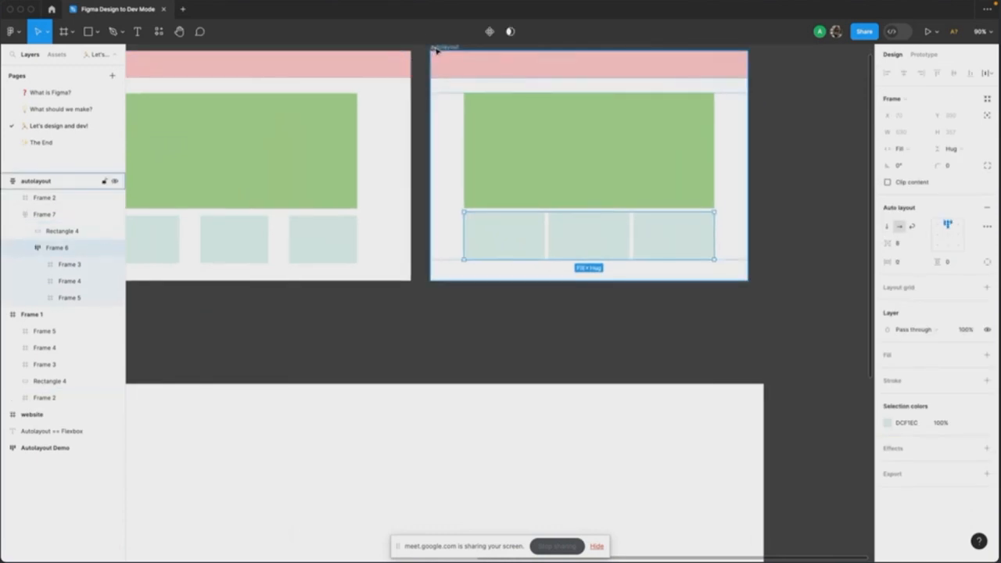
scroll(706, 110, up, 1)
scroll(706, 111, right, 1)
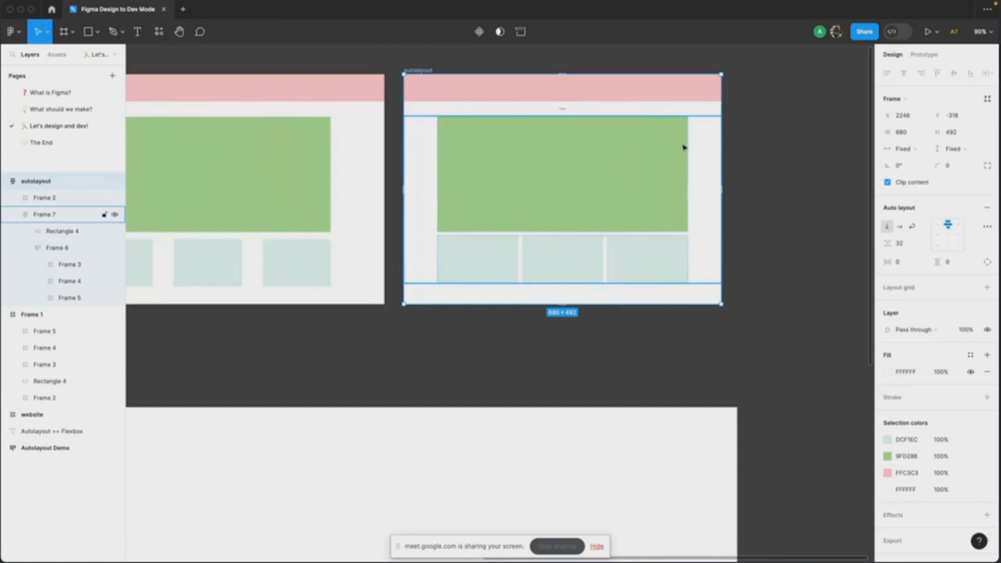
drag(721, 144, 659, 135)
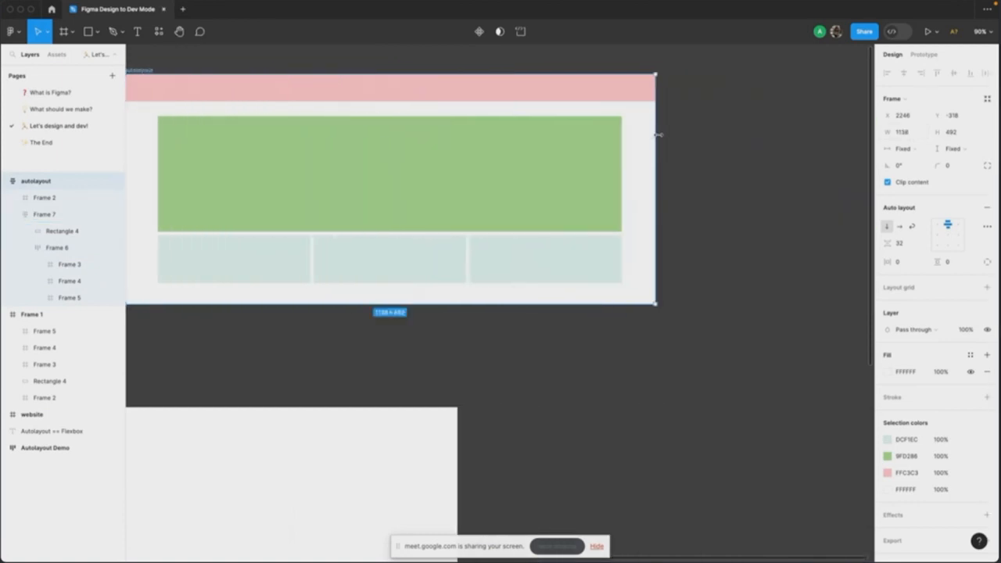
scroll(660, 134, down, 3)
drag(671, 219, 561, 225)
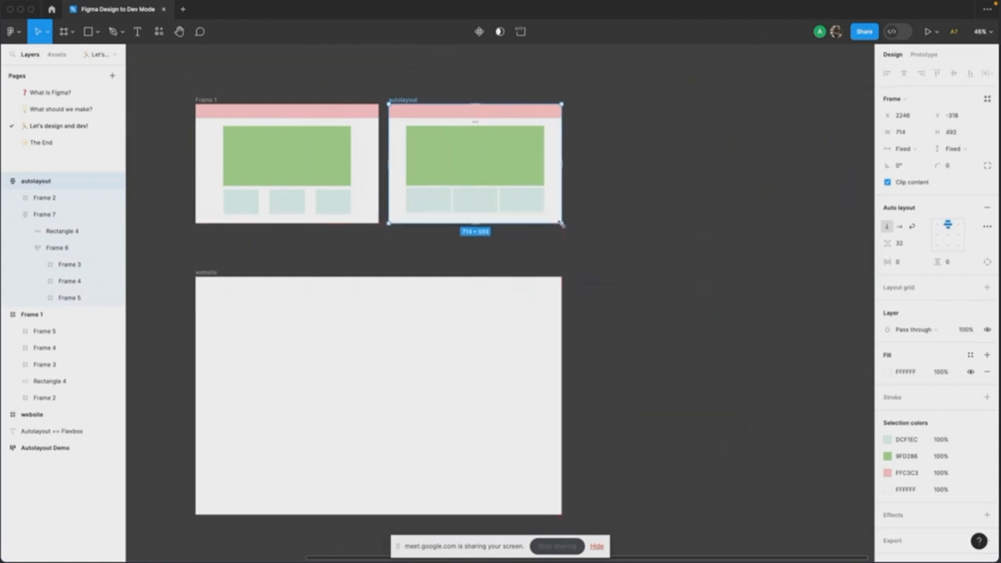
Step: Examine the empty website frame below the two mock-up frames
scroll(588, 188, left, 5)
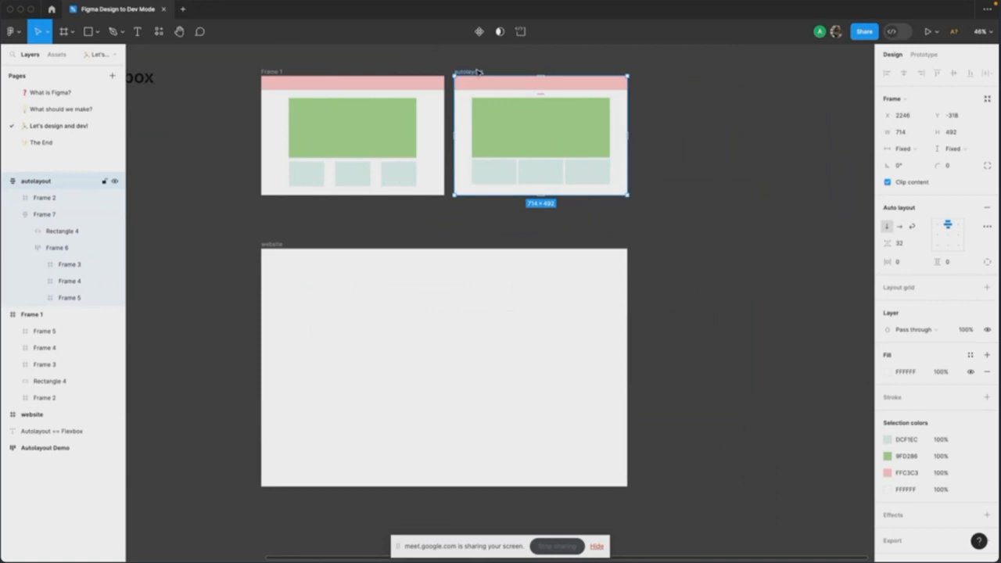
scroll(442, 227, down, 4)
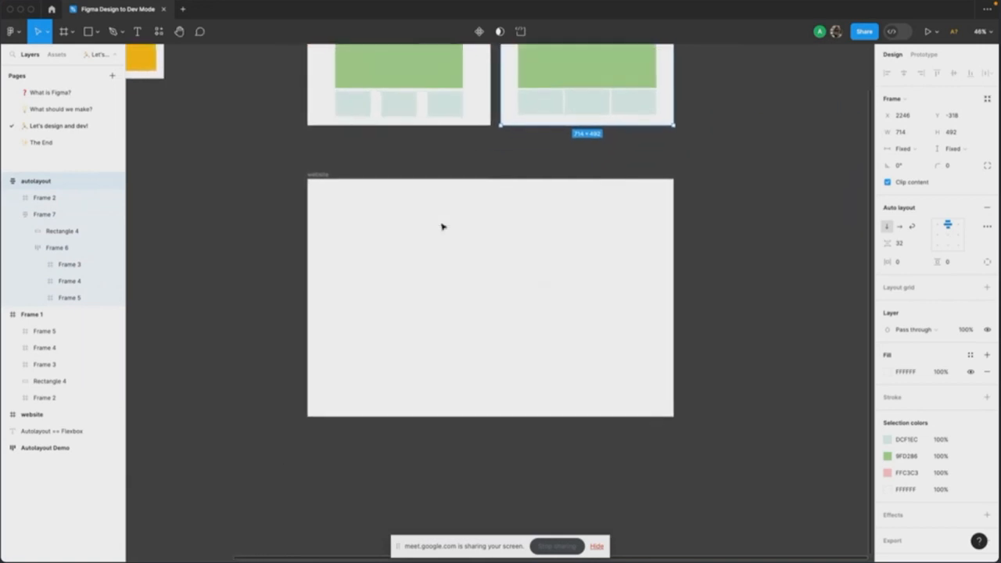
scroll(442, 227, up, 4)
scroll(442, 226, down, 1)
key(F2)
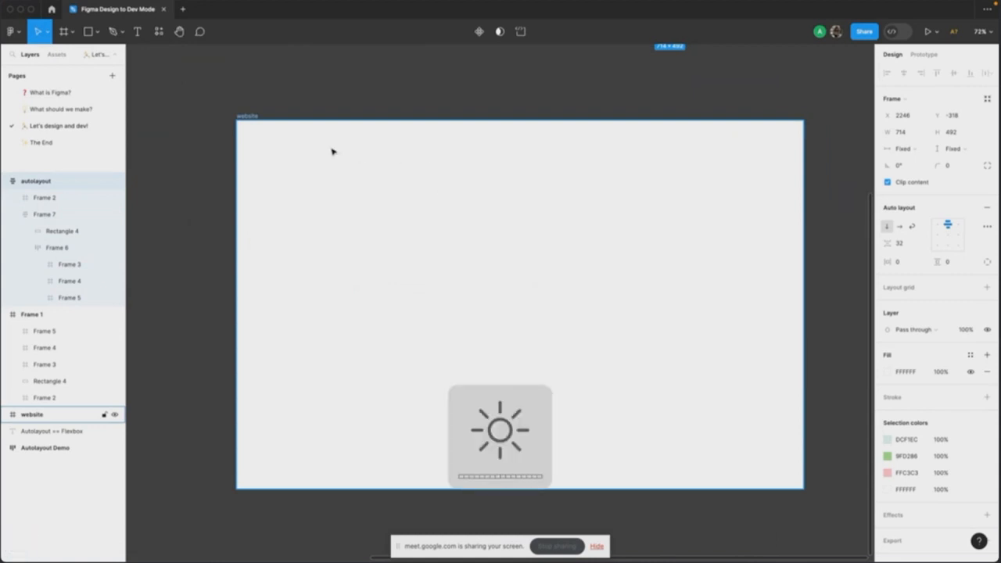
scroll(330, 151, down, 2)
click(319, 88)
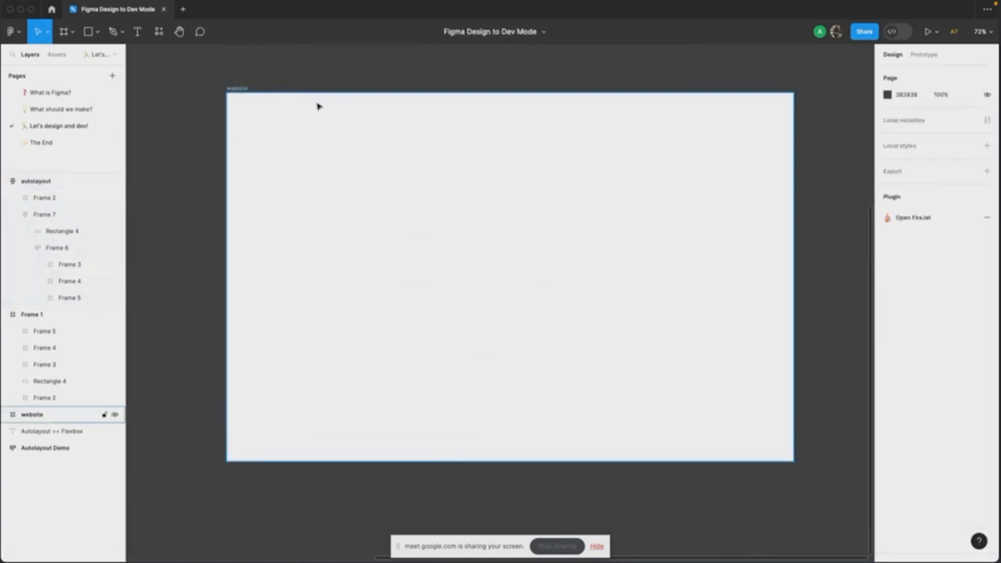
Step: Add a text layer reading "temperature" on the empty canvas beside the website frame
scroll(345, 104, right, 5)
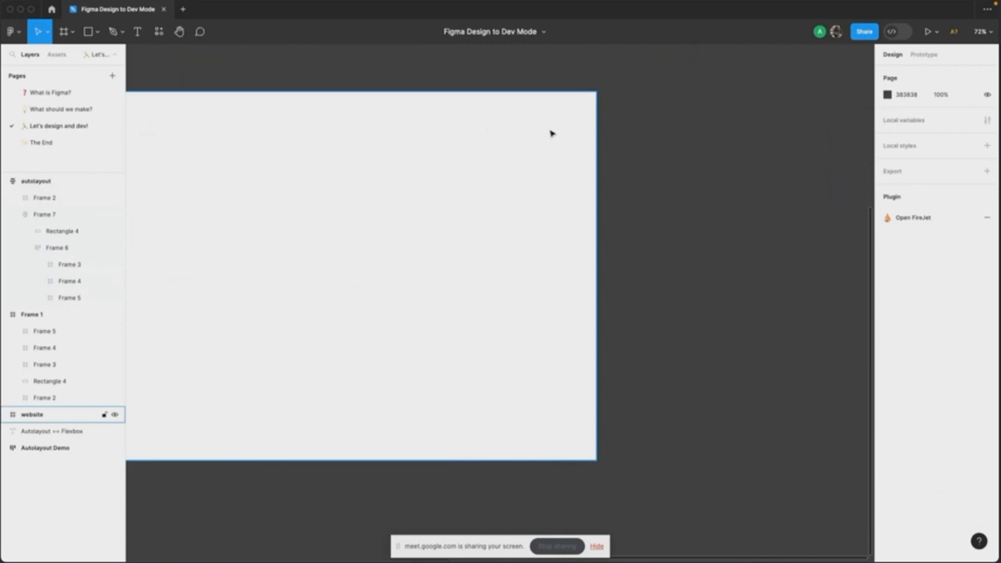
click(675, 152)
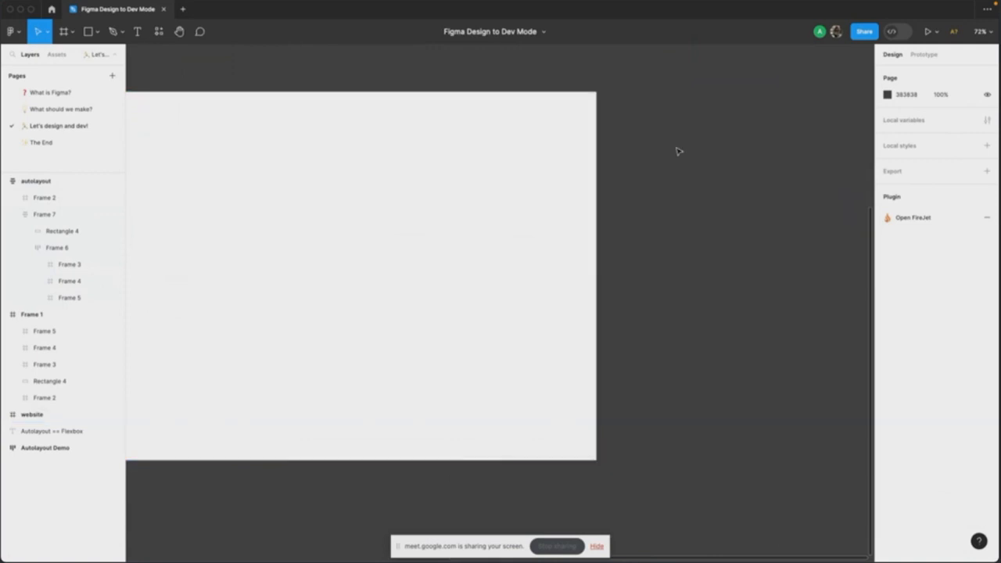
key(t)
click(686, 150)
text(ㅅㄷㅡㅔㄷㄱㅁㅅㅕㄱㄷ)
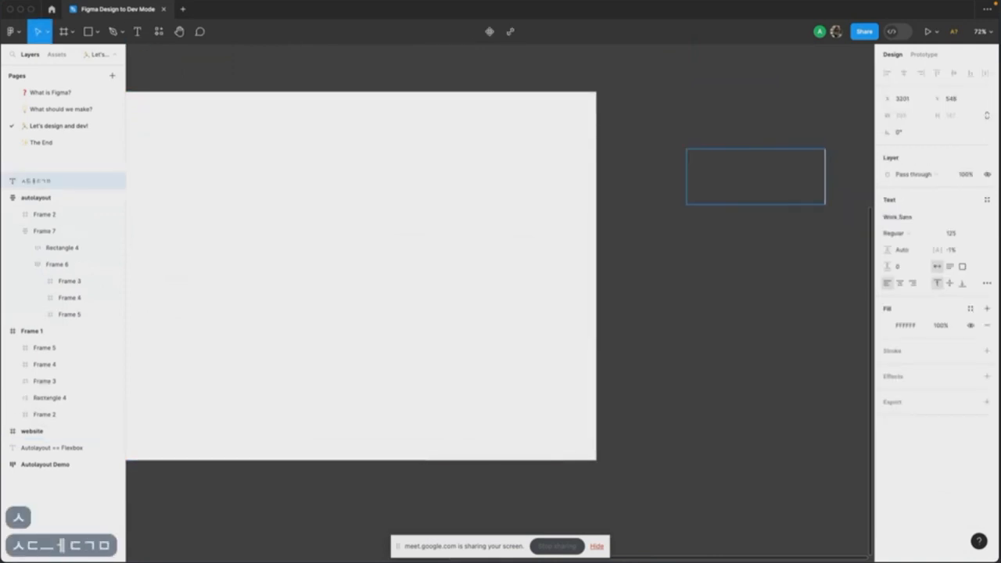
key(Escape)
scroll(607, 259, right, 4)
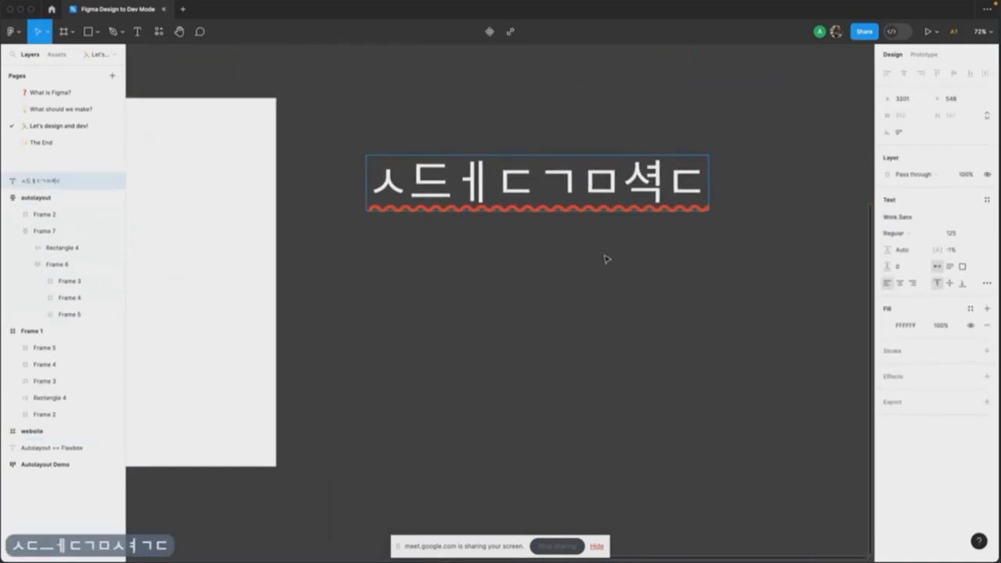
key(Escape)
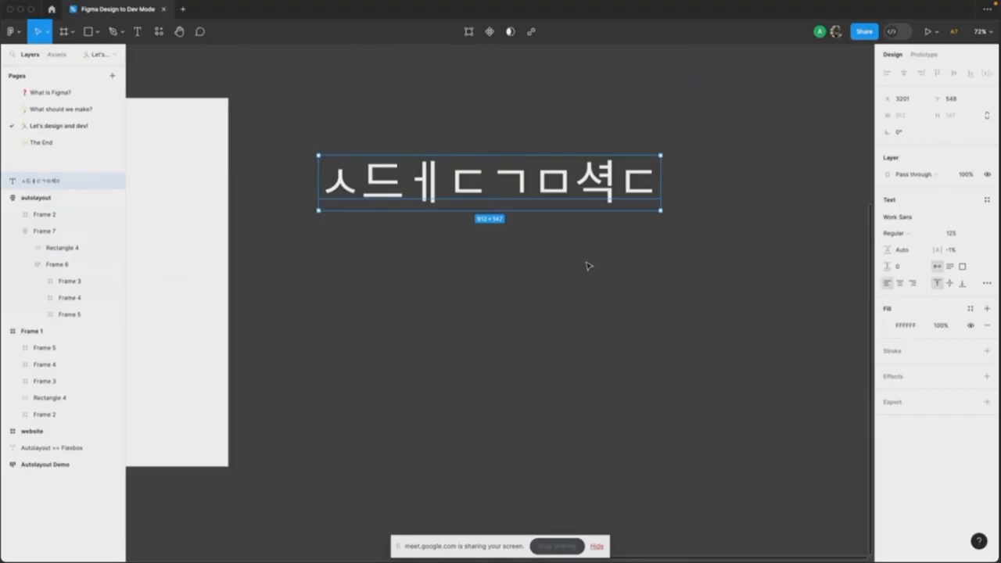
key(fn)
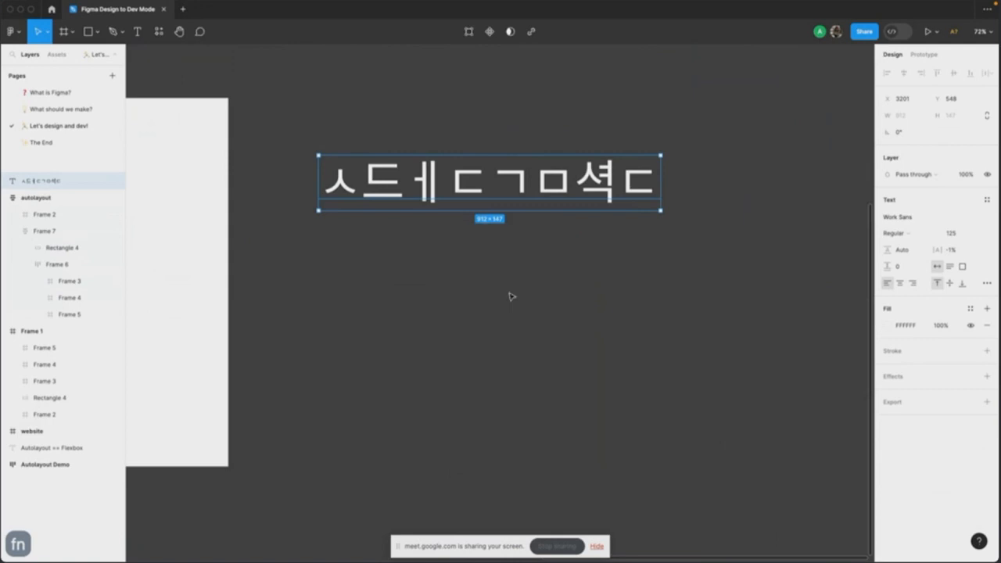
double_click(537, 205)
text(tem)
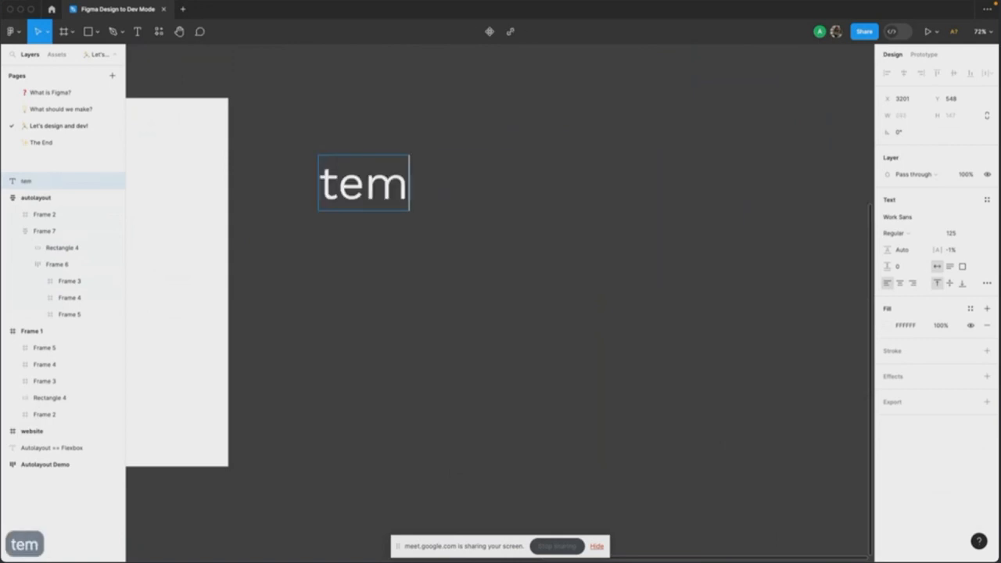
text(perature)
key(Escape)
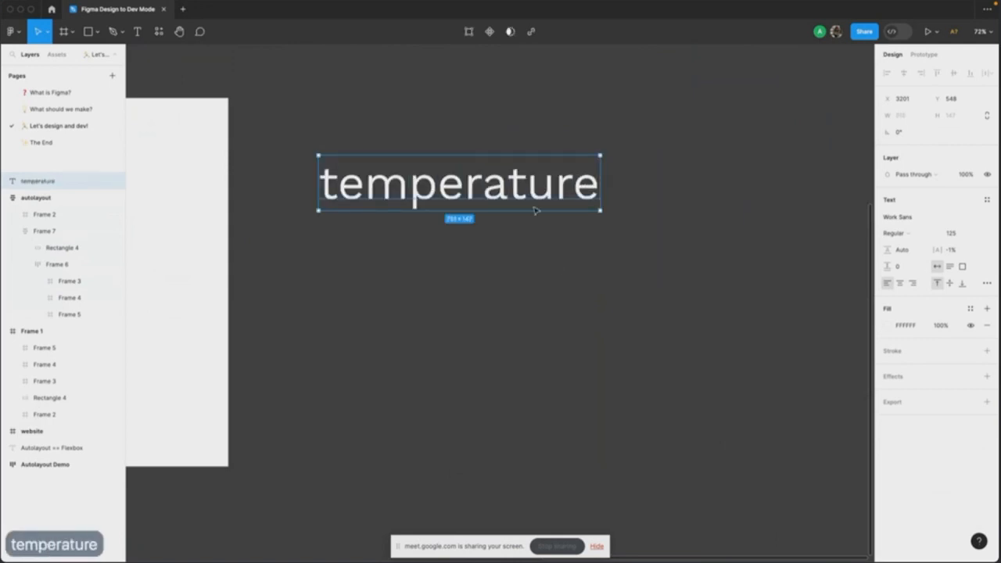
key(Escape)
Step: Move the "temperature" text slightly upward on the canvas and deselect it
drag(538, 198, 538, 166)
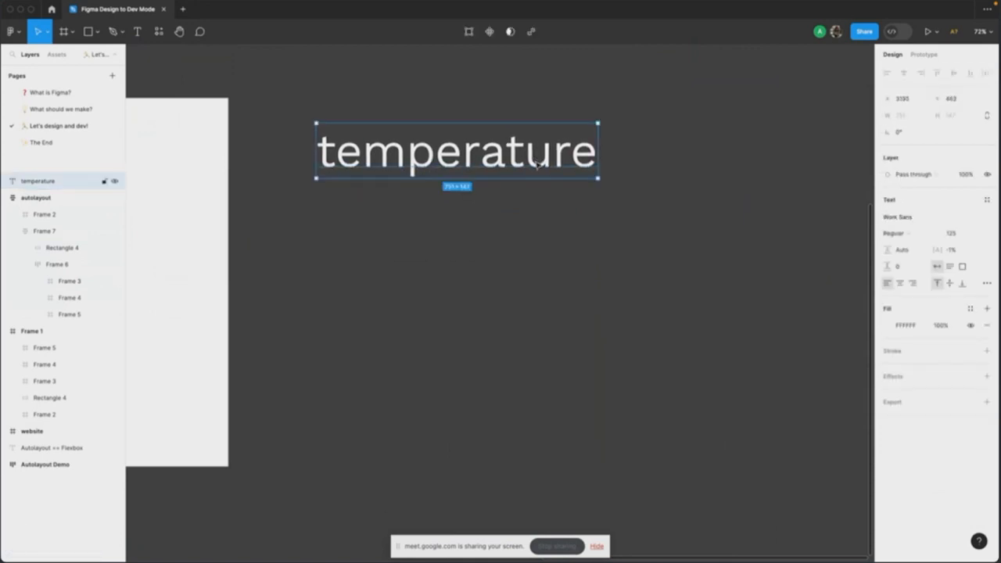
scroll(537, 192, left, 1)
click(537, 215)
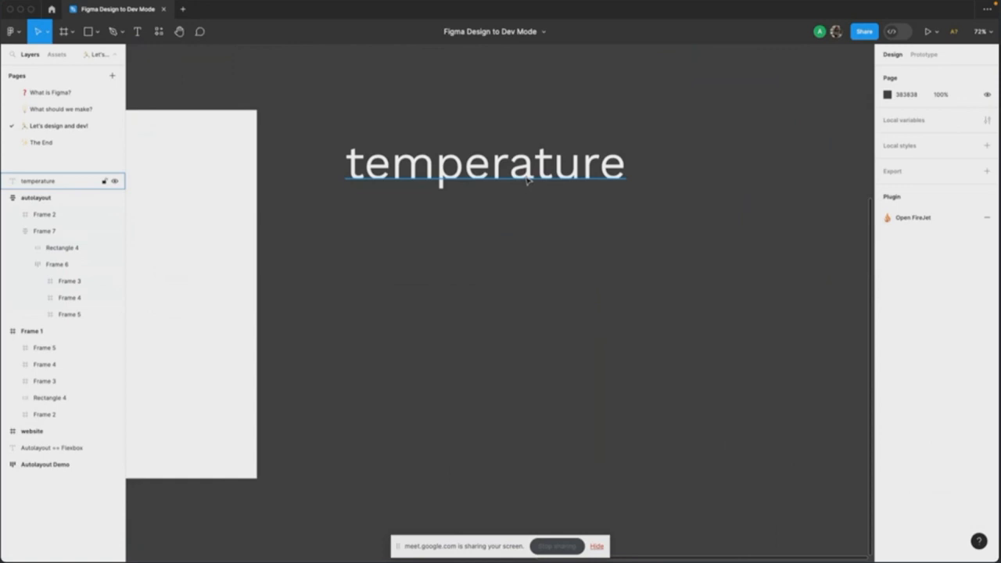
Step: Extend the "temperature" text layer with separate lines reading "location", "time of day" and "date"
click(528, 180)
key(Return)
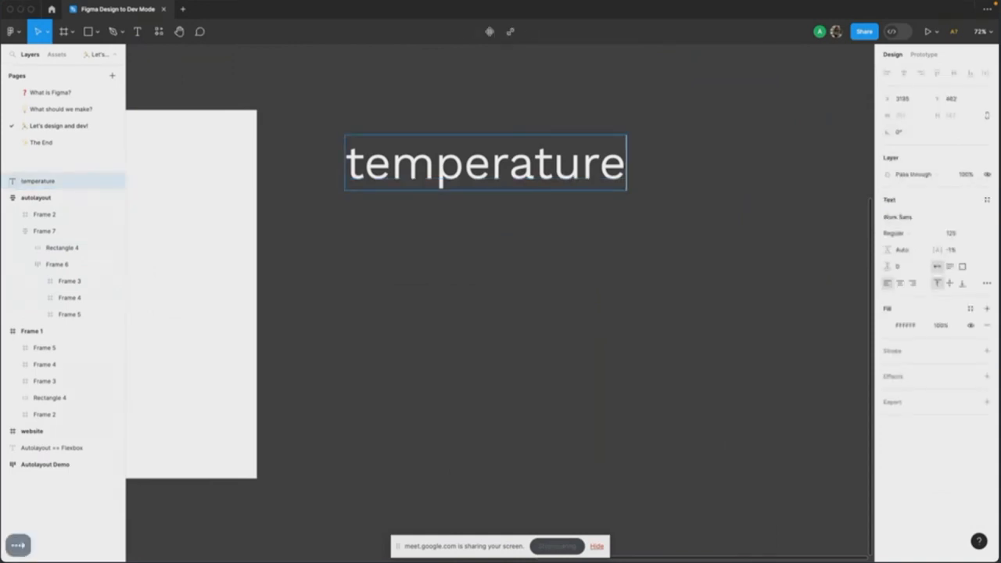
key(Return)
text(location)
key(Return)
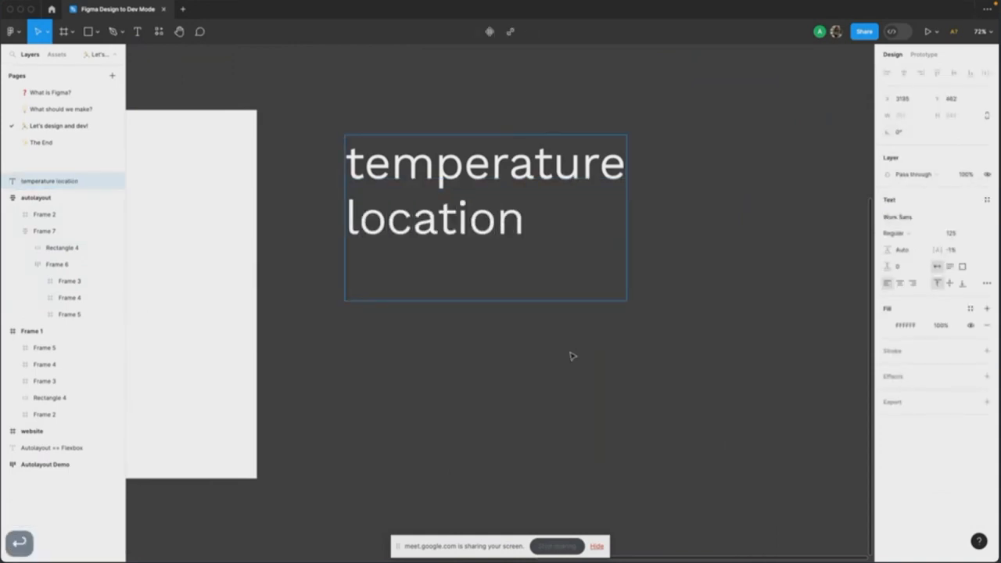
text(time of day)
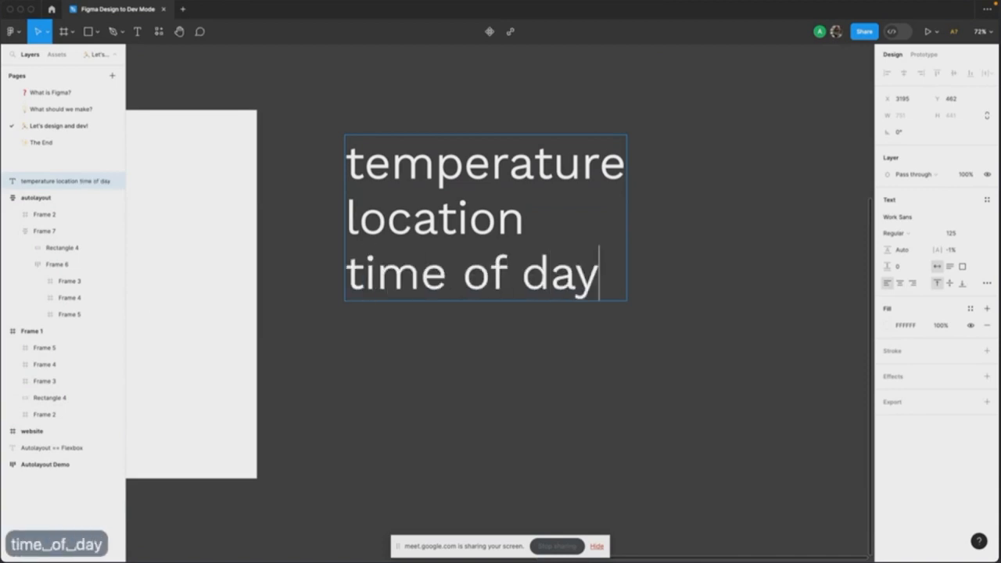
key(BackSpace)
text(y)
key(Return)
text(date)
key(Return)
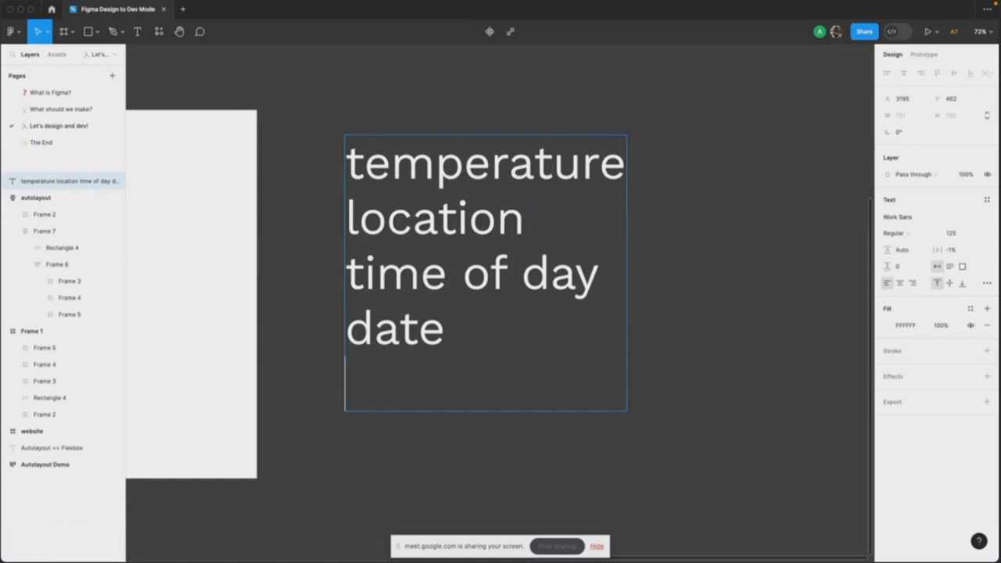
Step: Add "cloud cover" and "precipitation" as separate lines below "date" in the content list
text(c)
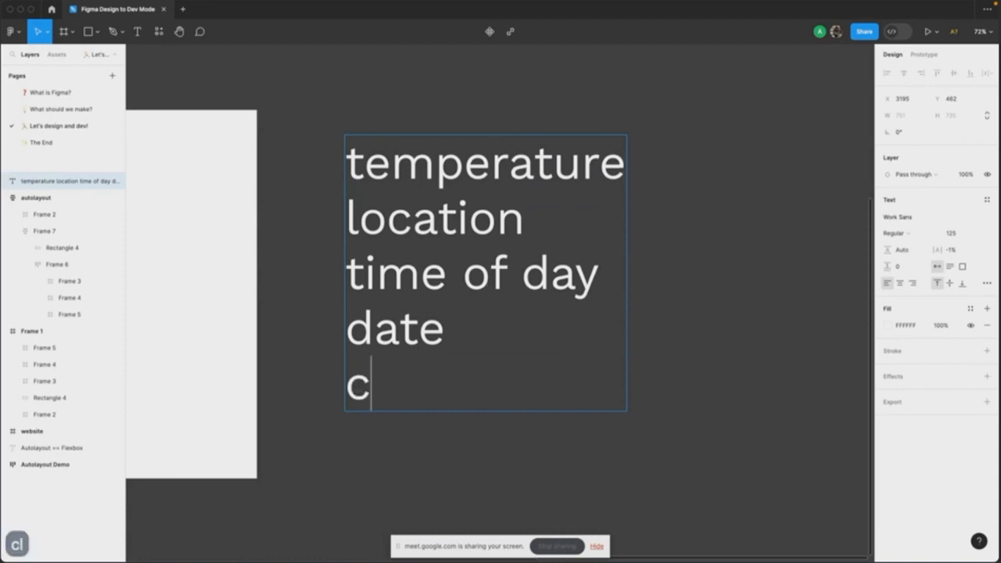
text(loud co)
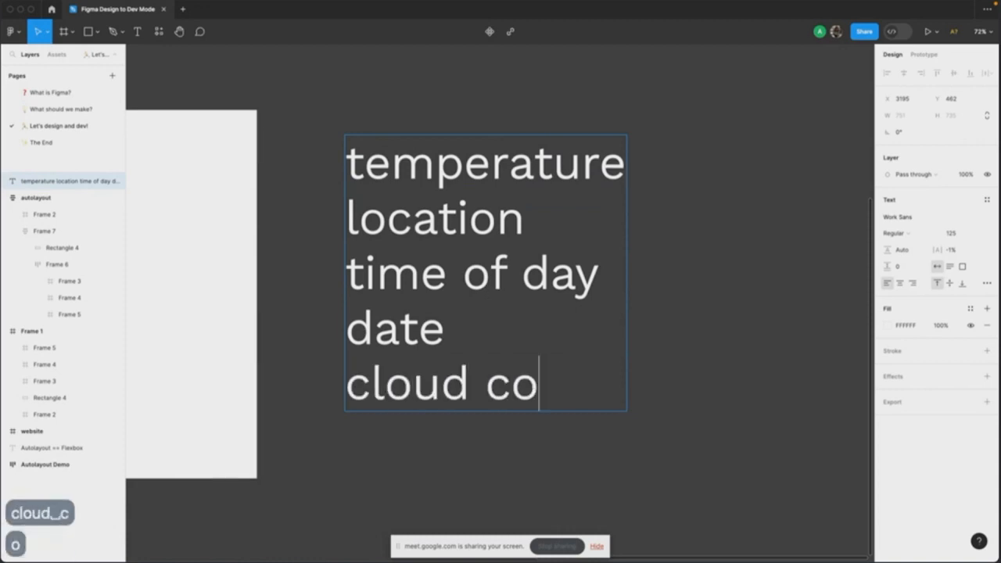
text(ver)
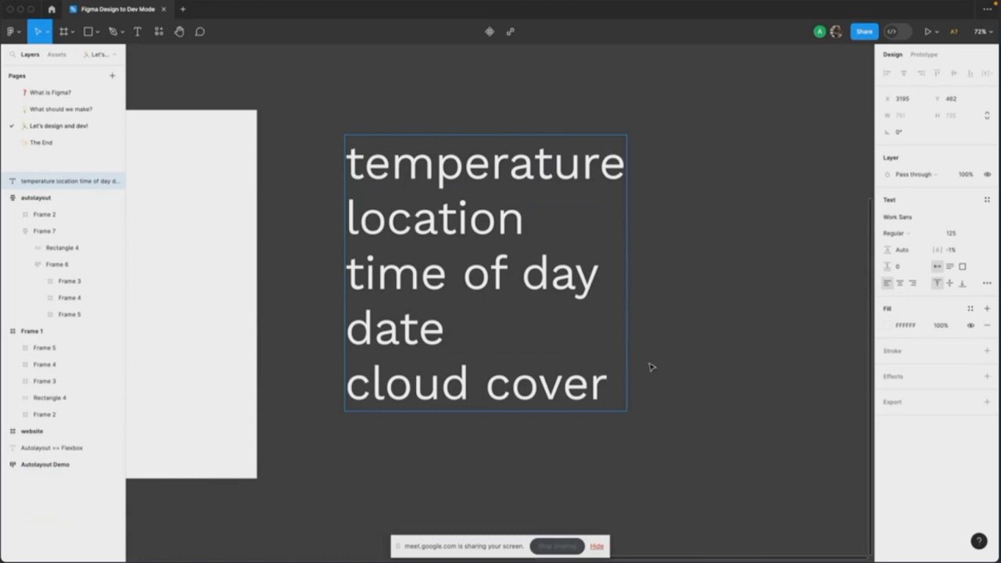
key(Escape)
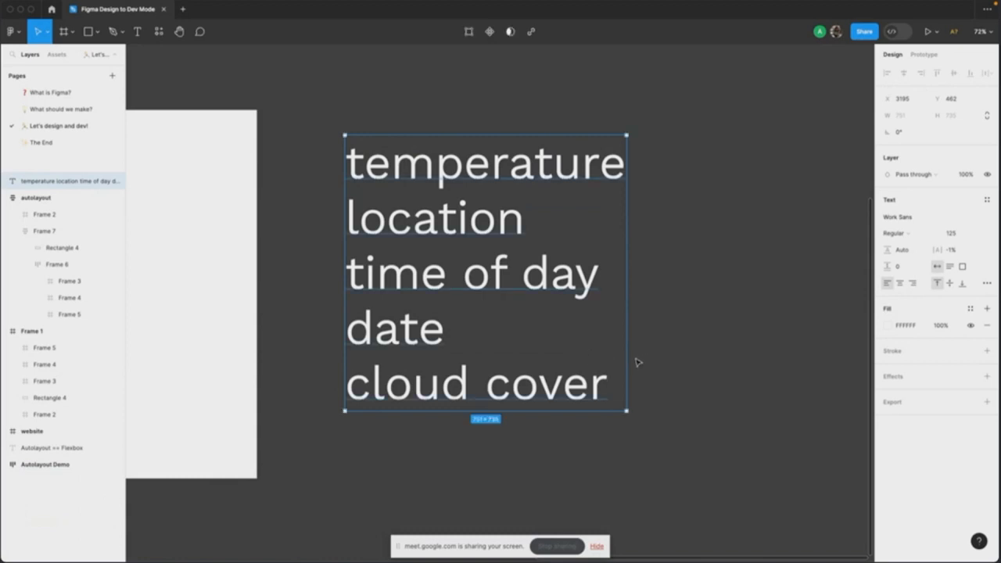
double_click(525, 362)
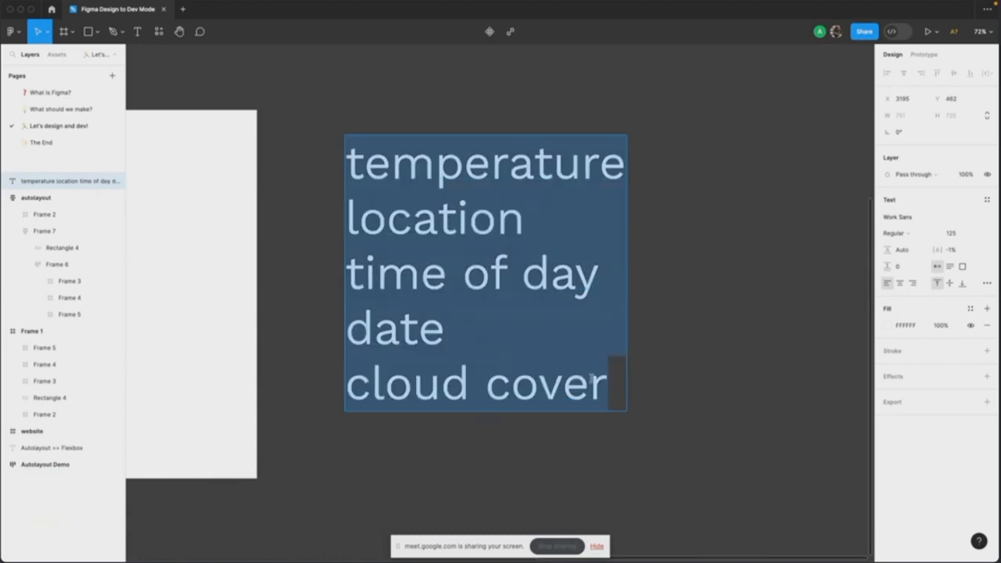
key(Right)
key(Return)
text(precip)
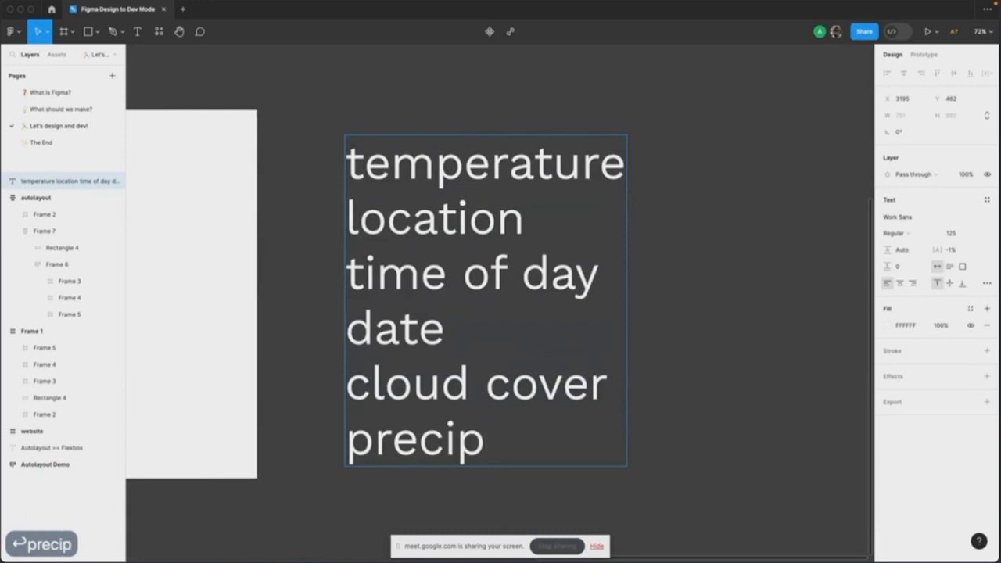
text(itation)
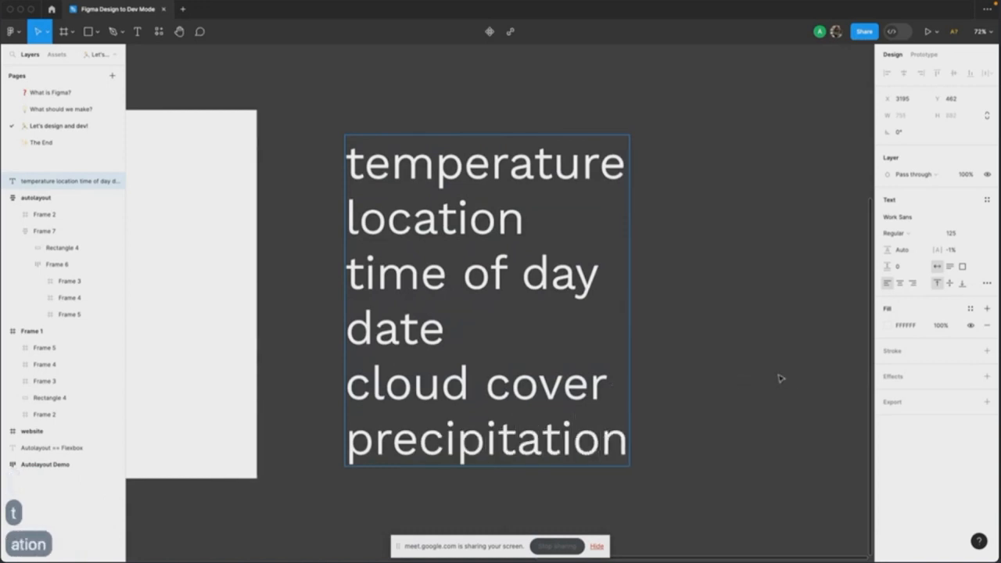
key(Escape)
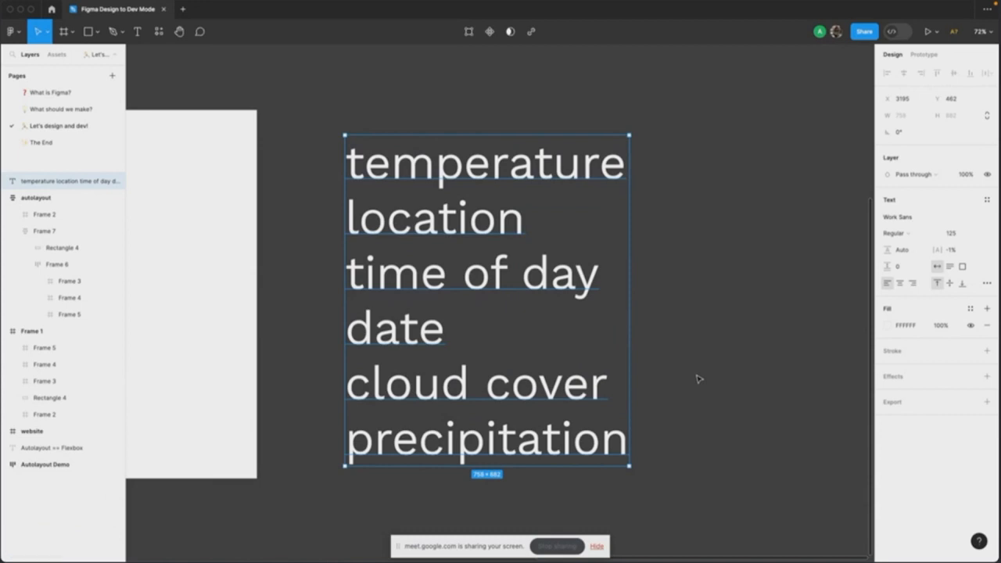
Step: Add a "humidity" line at the end of the content list, and move the list upward on the canvas
key(Return)
key(Right)
key(Return)
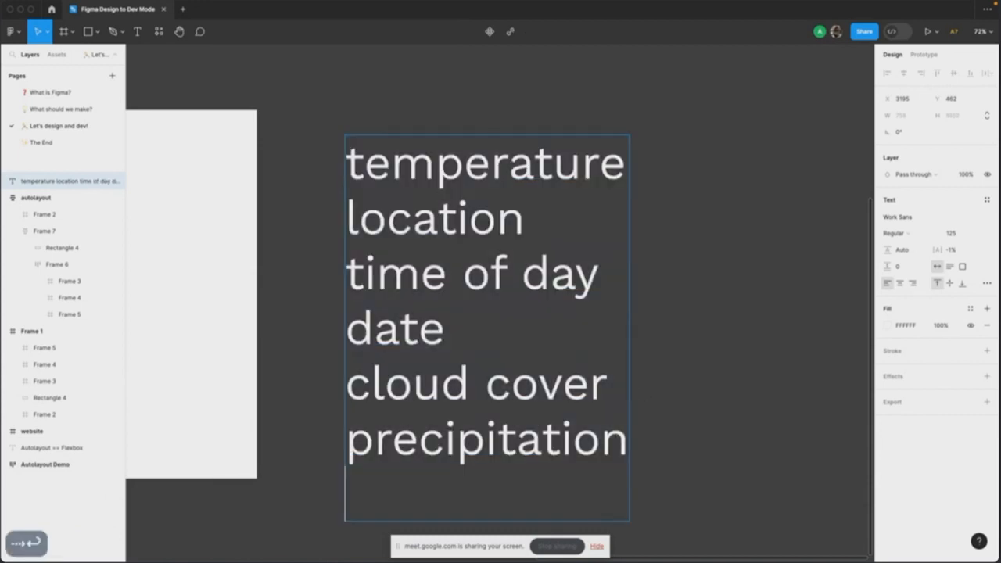
text(humidity)
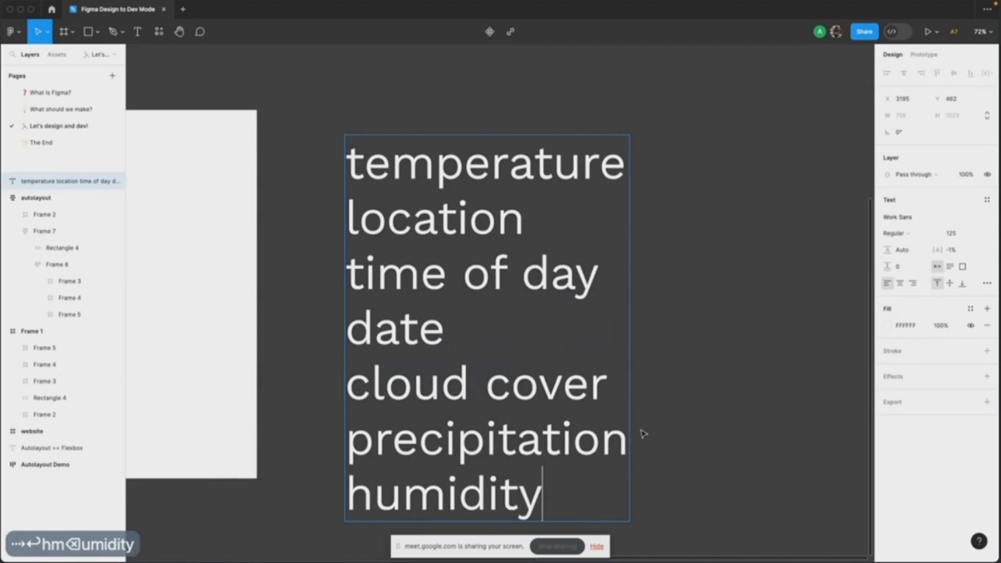
key(Escape)
drag(572, 415, 571, 319)
click(660, 314)
scroll(613, 328, down, 3)
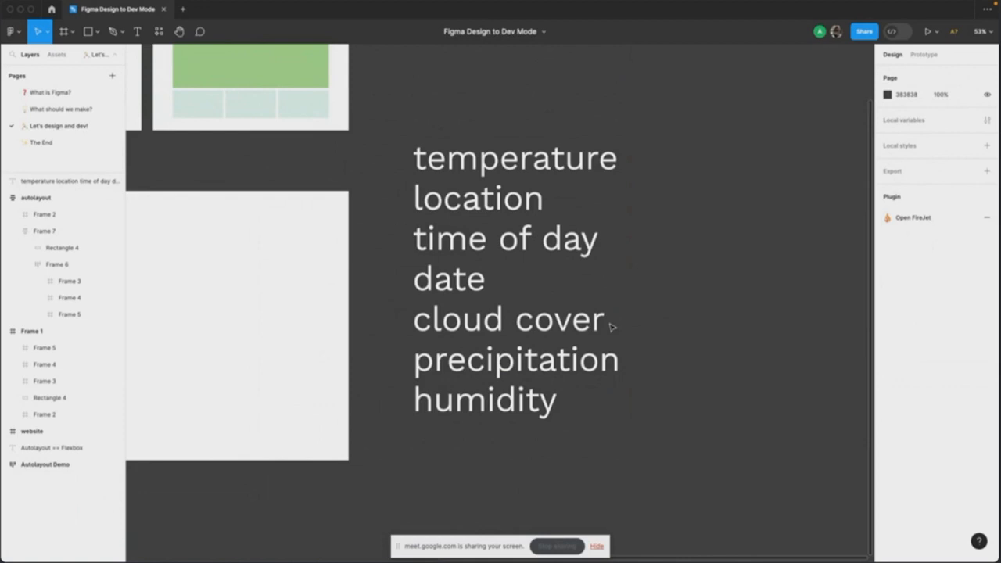
Step: Insert the line "symbol to represent the weather condition" directly below "temperature" in the content list
double_click(474, 179)
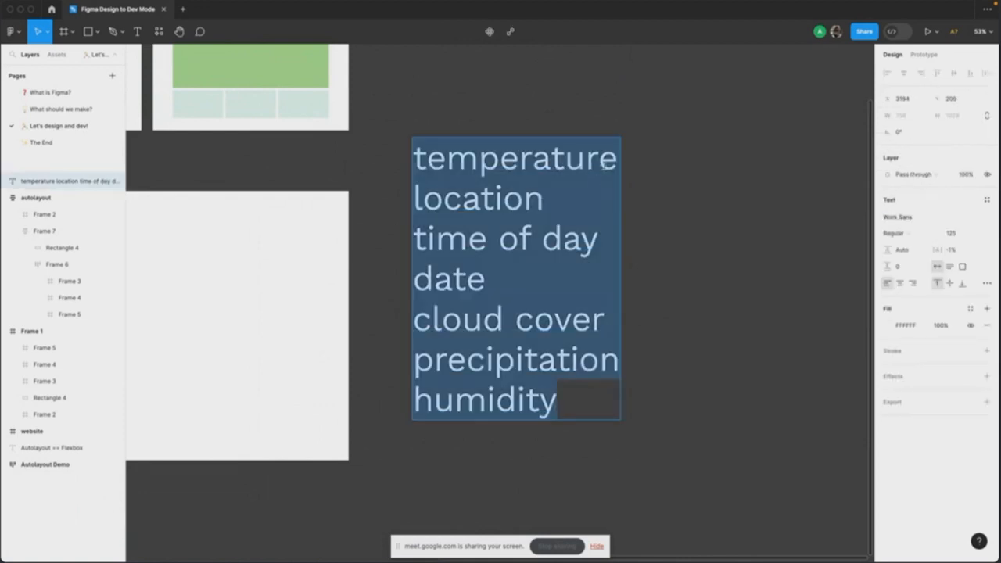
click(618, 166)
key(Return)
text(wm)
key(BackSpace)
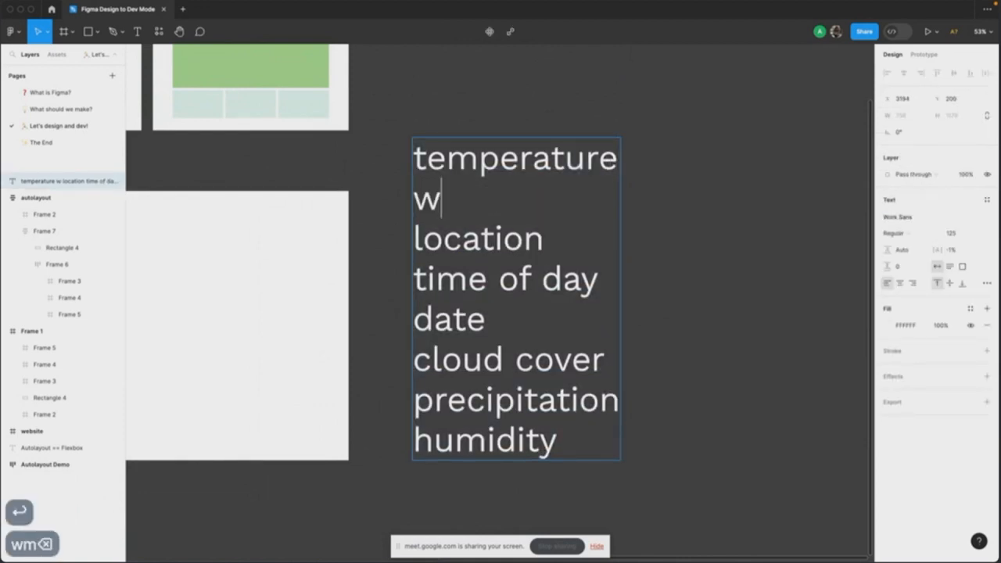
key(BackSpace)
text(sm)
key(BackSpace)
text(ymbolt)
key(BackSpace)
key(BackSpace)
text(to)
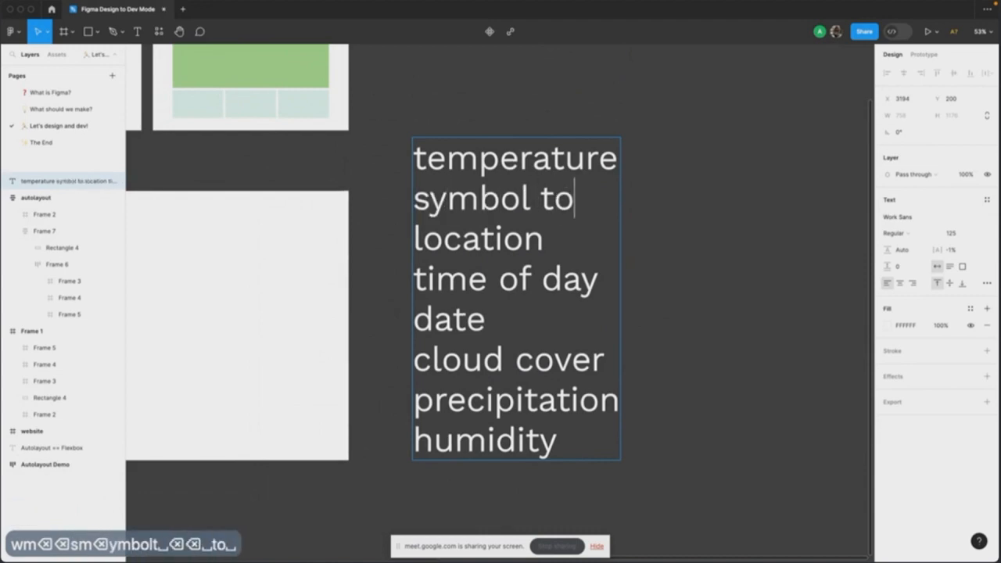
text( represent the weather)
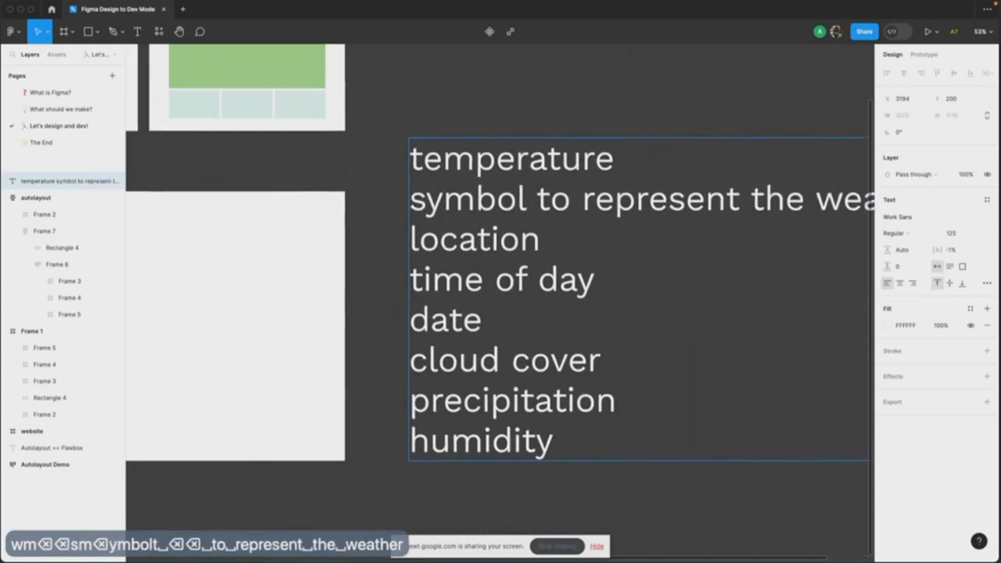
scroll(125, 160, down, 2)
text(condition)
scroll(700, 67, down, 1)
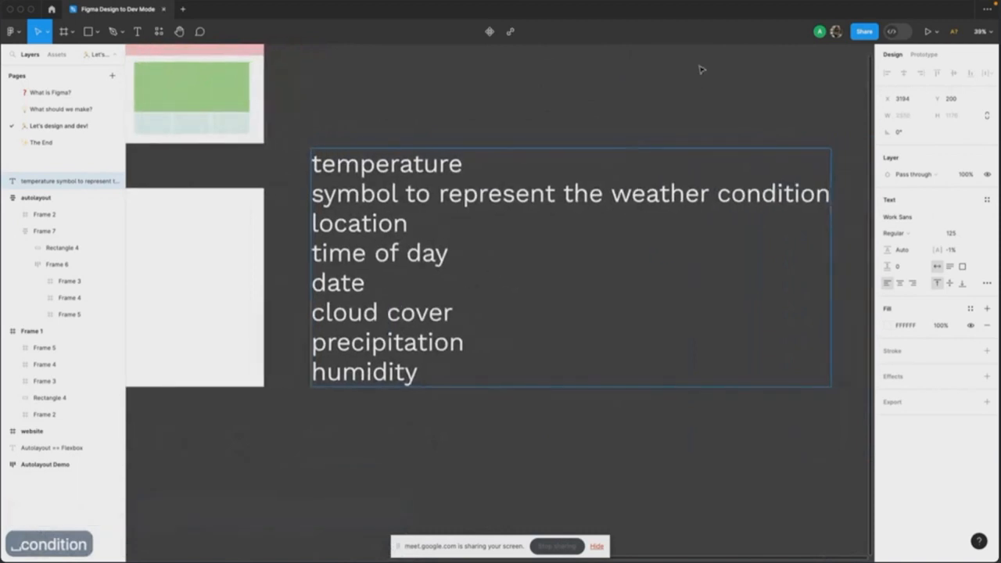
key(Escape)
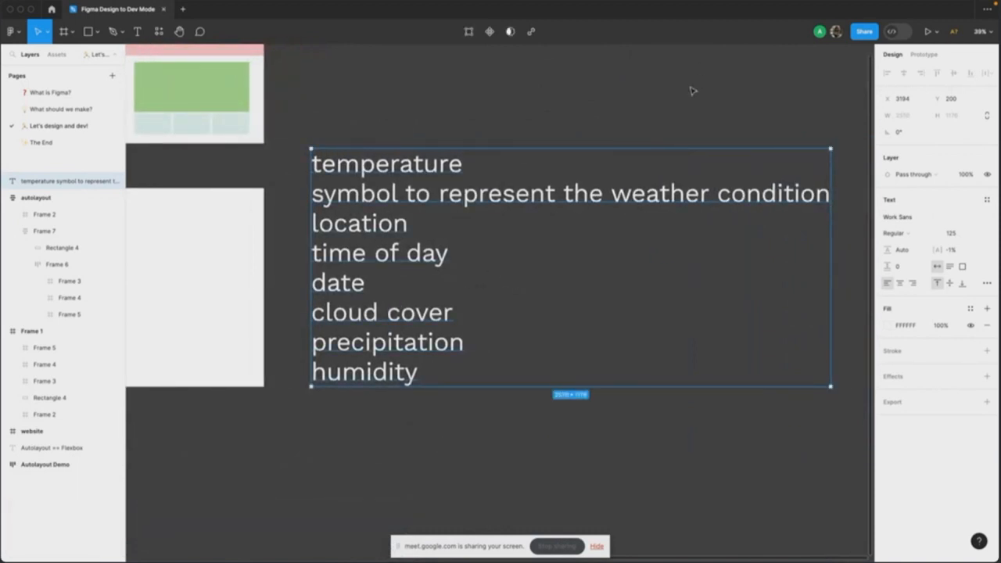
Step: Add a "wind speed" line below "humidity" in the content list
key(Return)
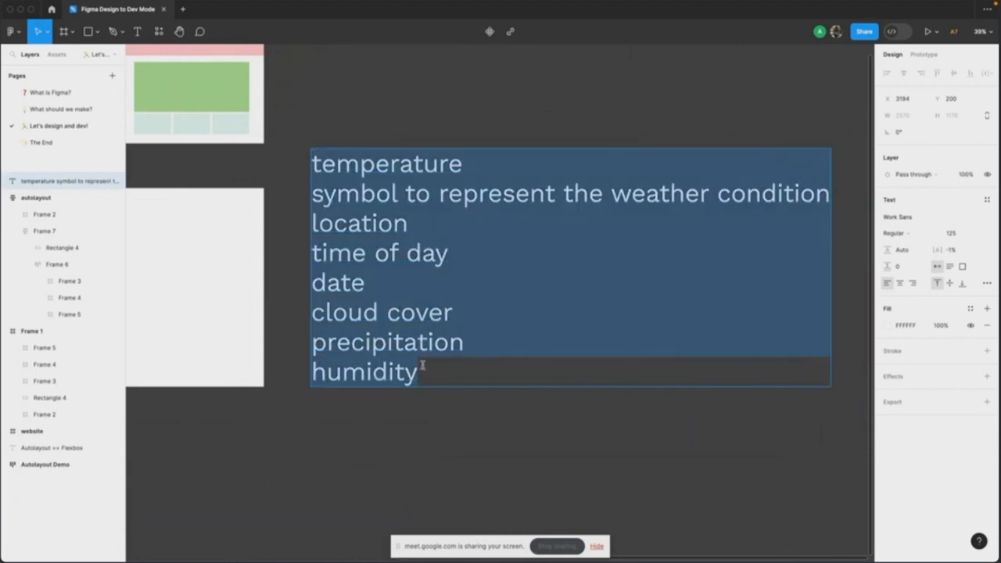
key(Right)
key(Return)
text(wind speed)
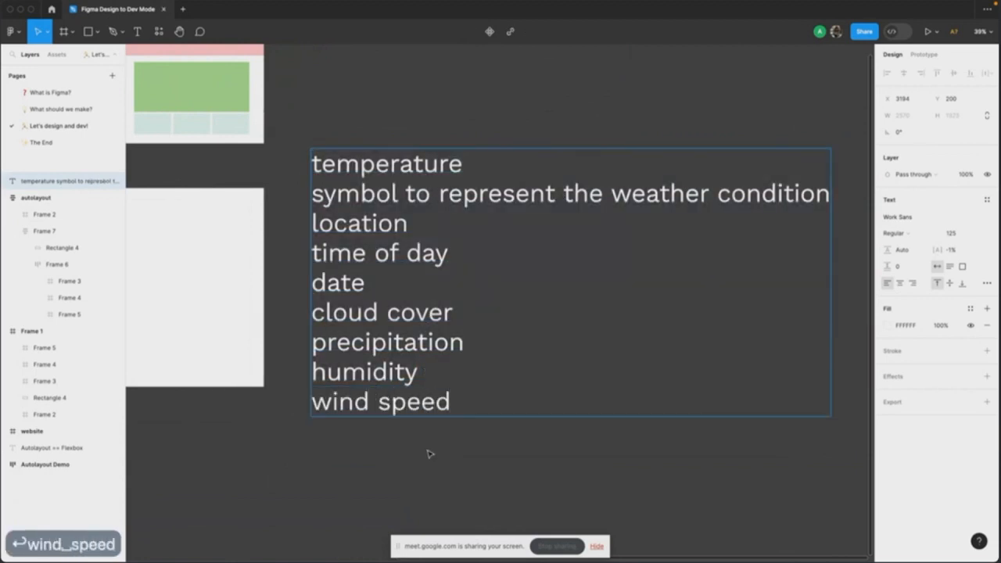
key(Escape)
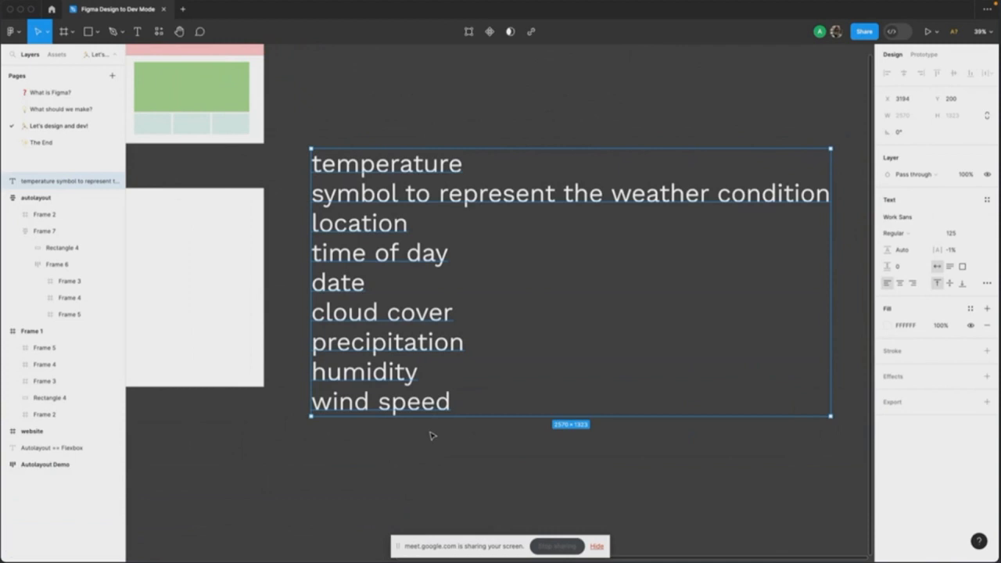
Step: Add a "weather warnings" line below "wind speed", and move the list up and slightly closer to the website frame
double_click(458, 408)
click(458, 408)
key(Return)
text(wea)
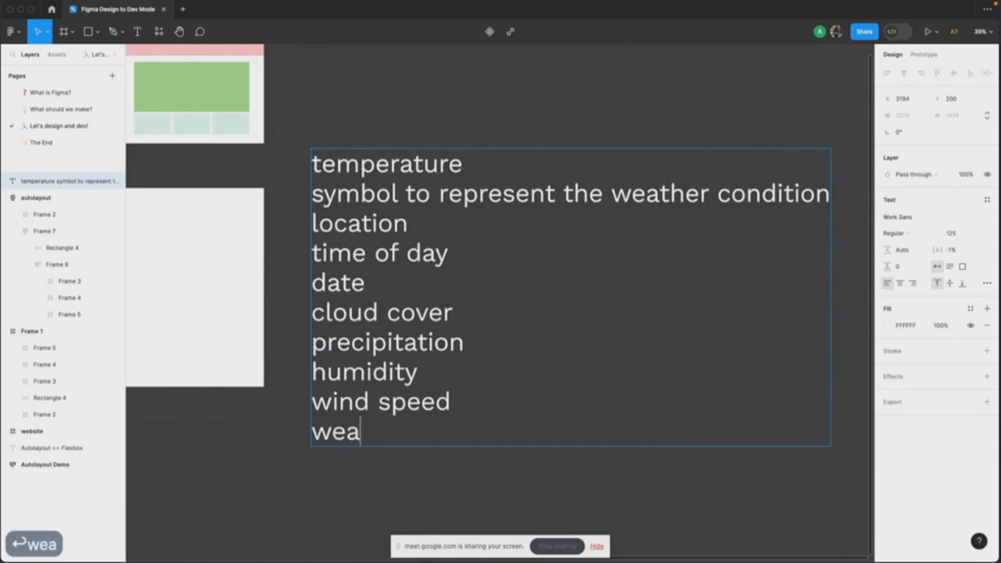
text(ther)
key(BackSpace)
key(BackSpace)
key(BackSpace)
text(her warnings)
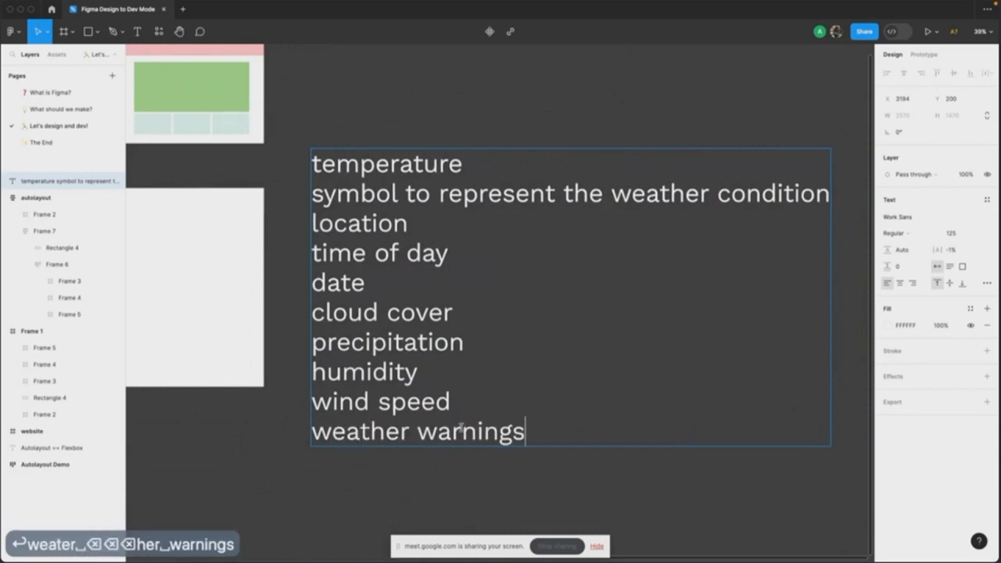
key(Escape)
drag(463, 387, 444, 320)
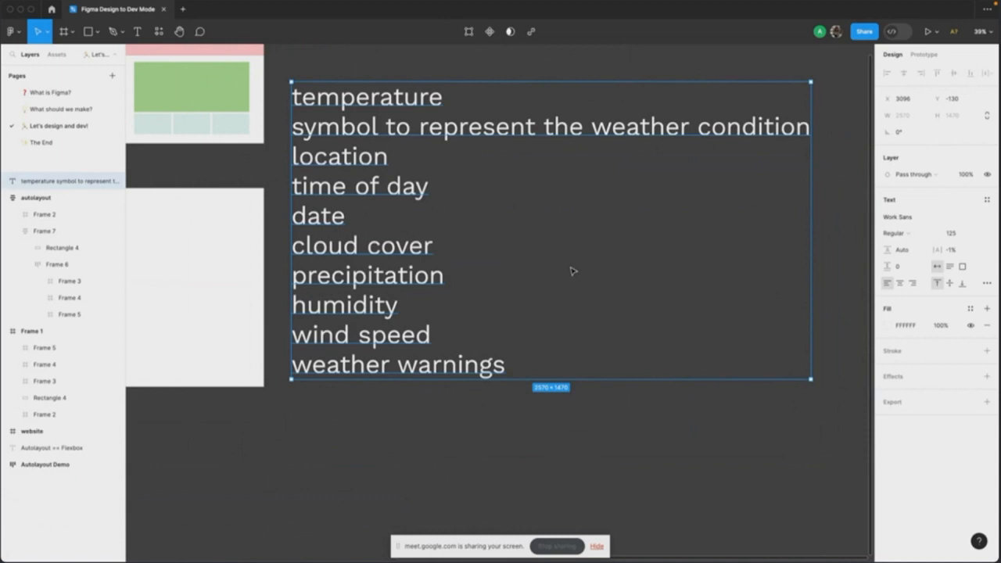
Step: Add a "sunrise sunset time" line below "weather warnings" in the content list
scroll(572, 270, left, 1)
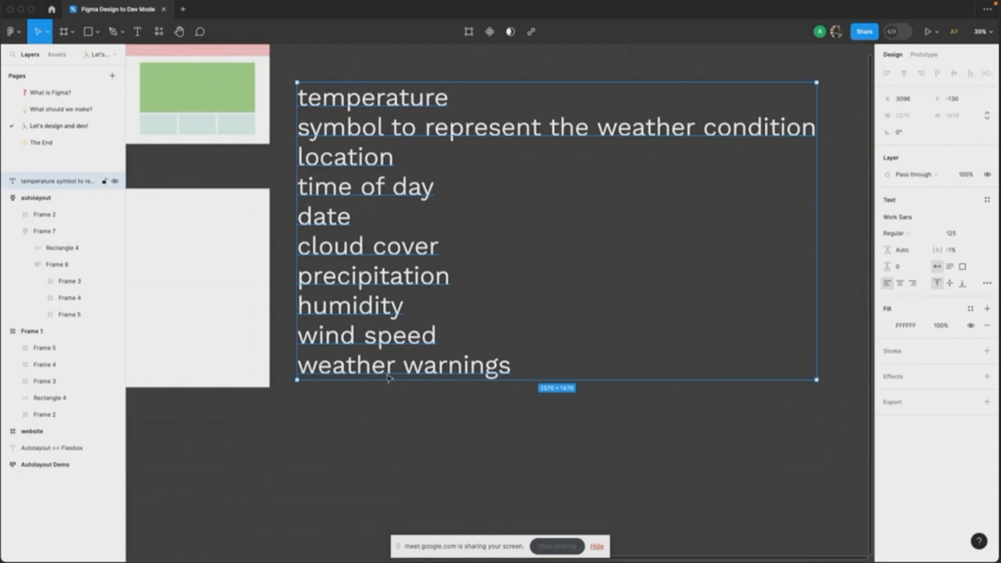
double_click(545, 369)
key(Return)
text(sunri)
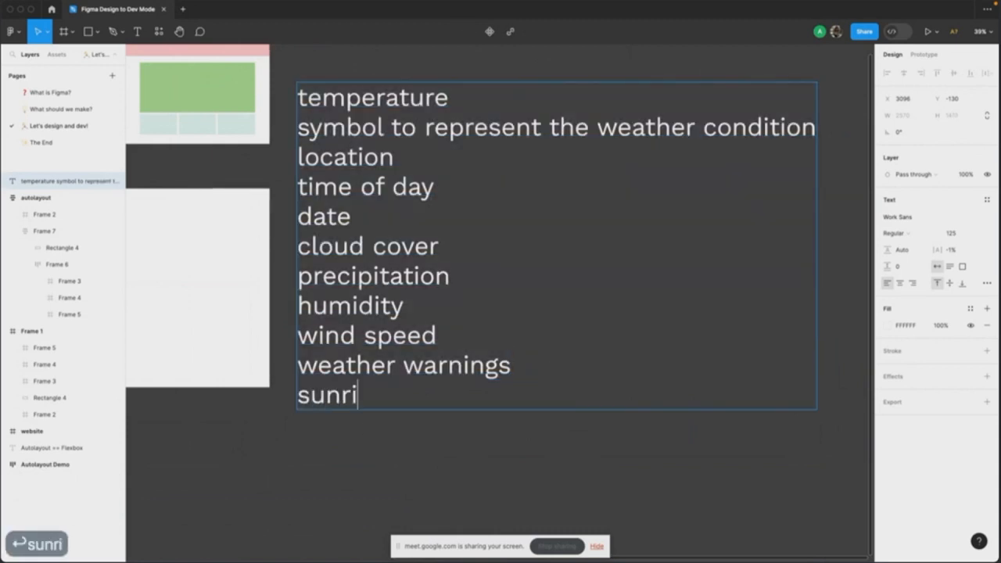
text(se sunset time)
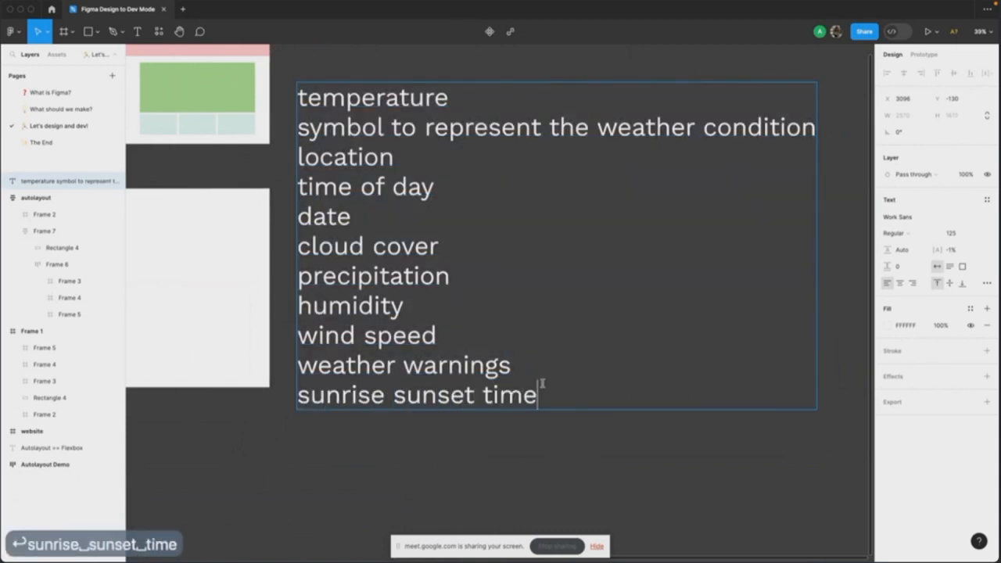
key(Escape)
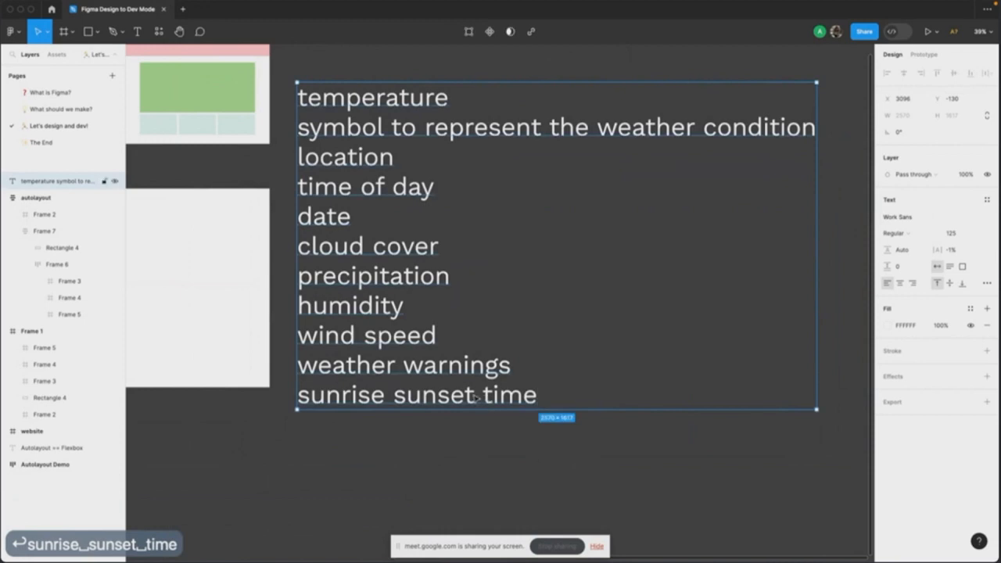
Step: Narrow the content list's text box to about 1556 wide so the long weather symbol line wraps onto two lines
scroll(474, 407, left, 3)
click(460, 421)
scroll(458, 418, down, 2)
click(728, 315)
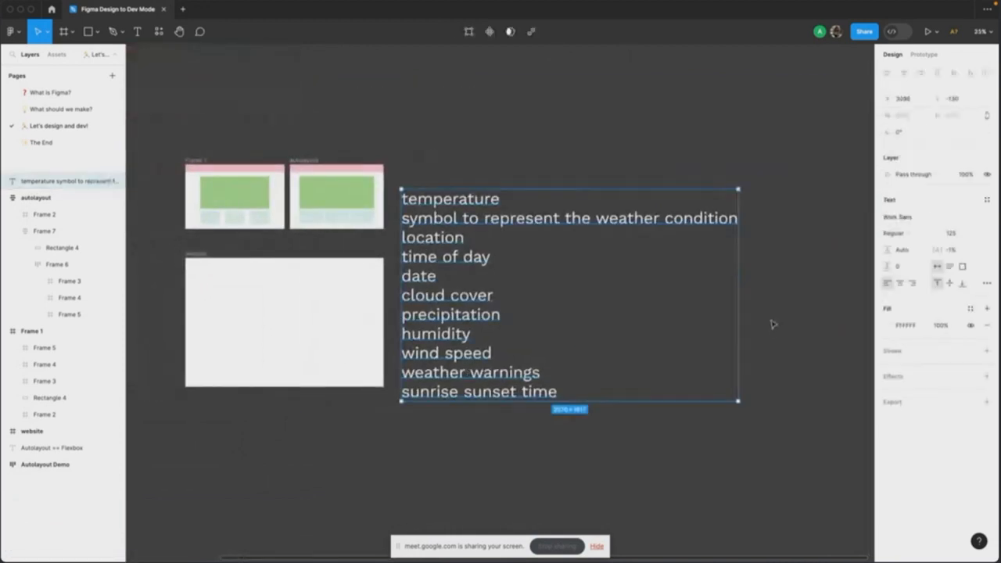
drag(735, 311, 537, 305)
scroll(631, 286, left, 3)
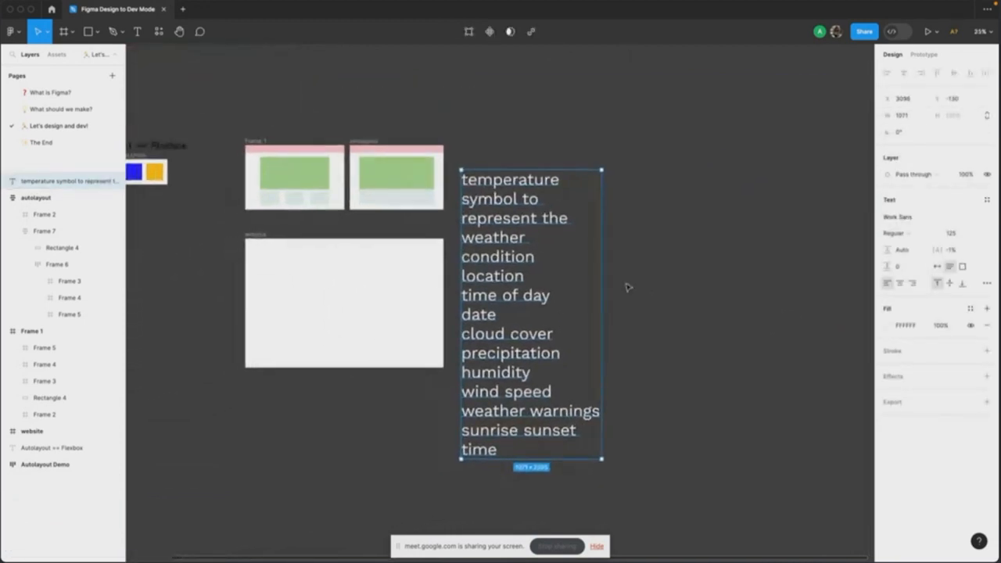
drag(600, 272, 665, 271)
scroll(679, 275, left, 3)
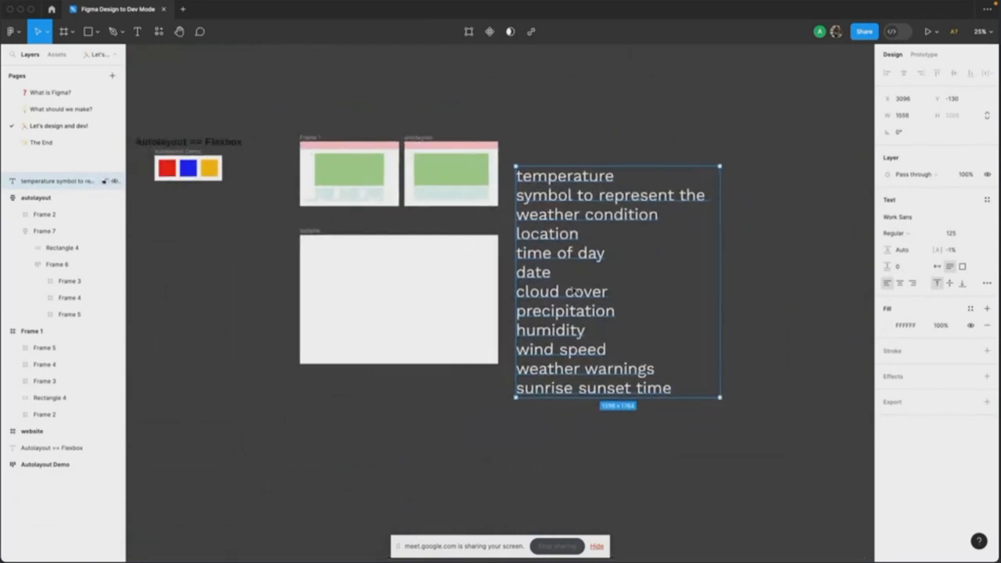
Step: Move the content list down beside the empty website frame, to about X 3144, Y 329
click(618, 143)
drag(603, 208, 610, 242)
scroll(610, 241, up, 3)
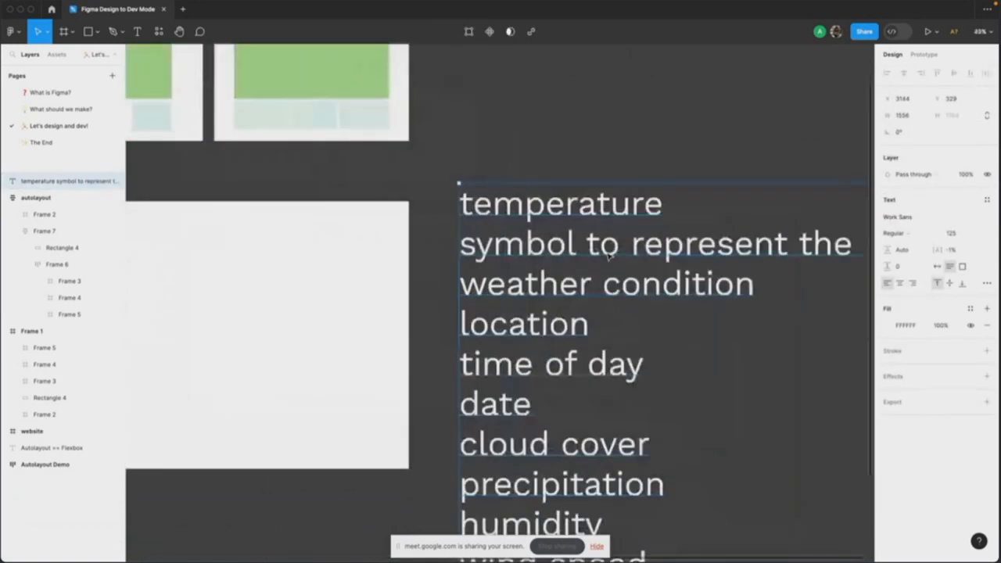
scroll(607, 255, down, 2)
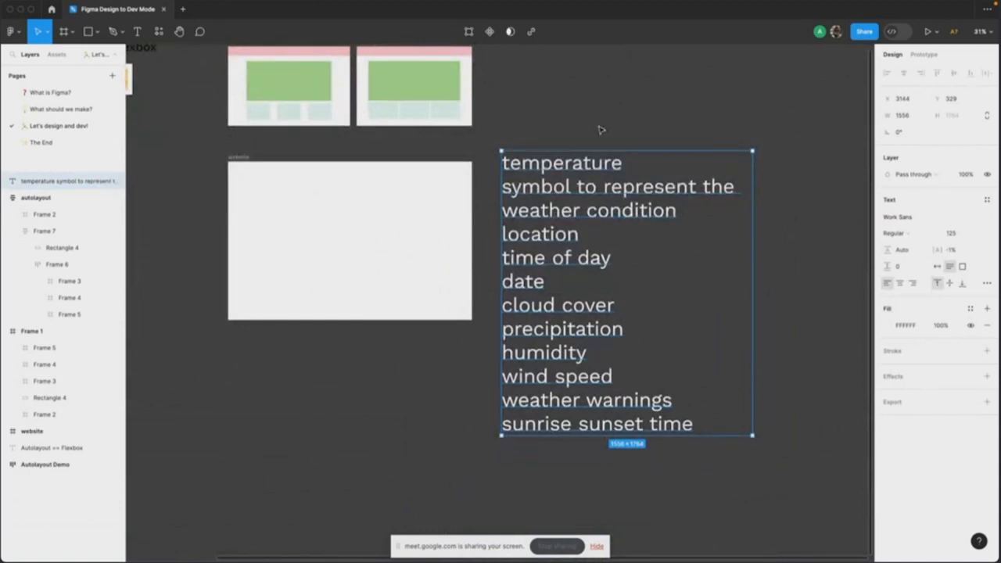
scroll(601, 130, down, 2)
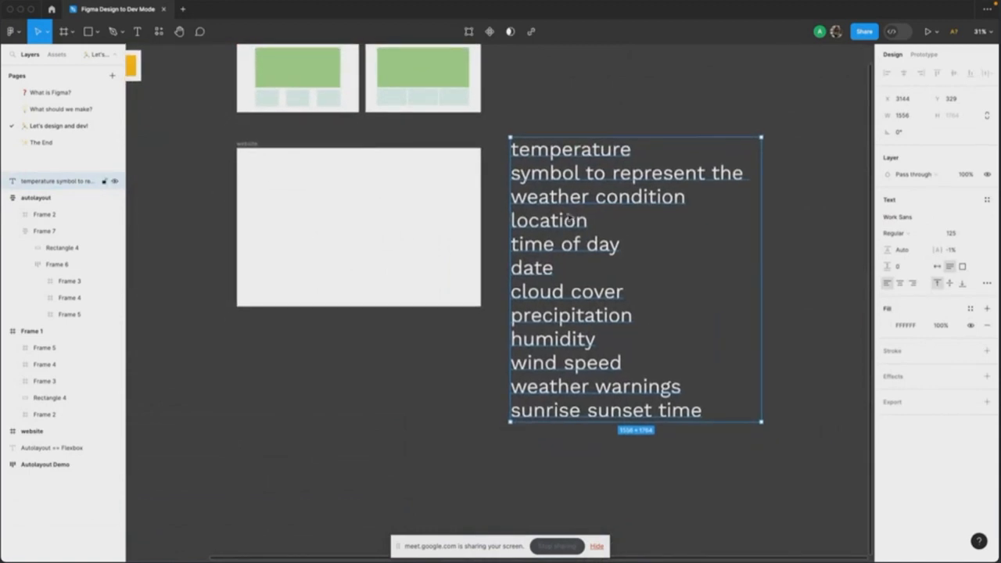
double_click(603, 291)
drag(641, 290, 511, 291)
key(Escape)
click(800, 276)
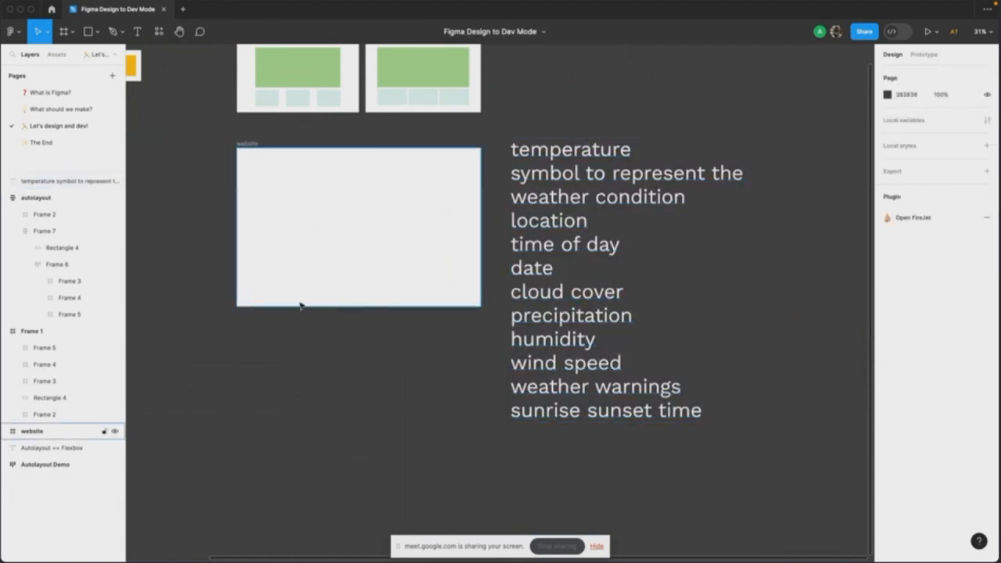
Step: Change the empty website frame's fill to a muted dark blue, about HSL 238, 20, 30
scroll(315, 222, up, 5)
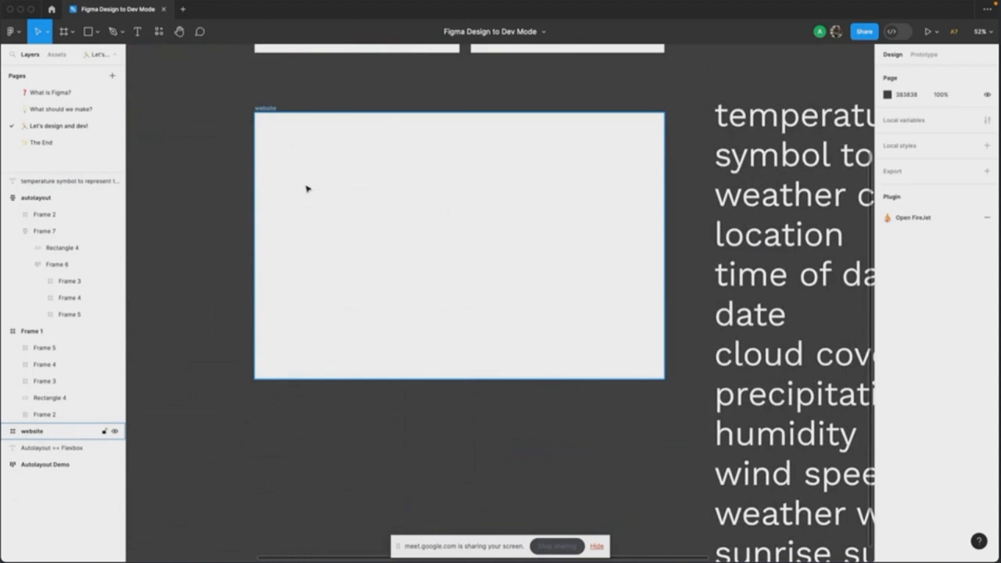
scroll(307, 189, right, 1)
scroll(282, 147, left, 1)
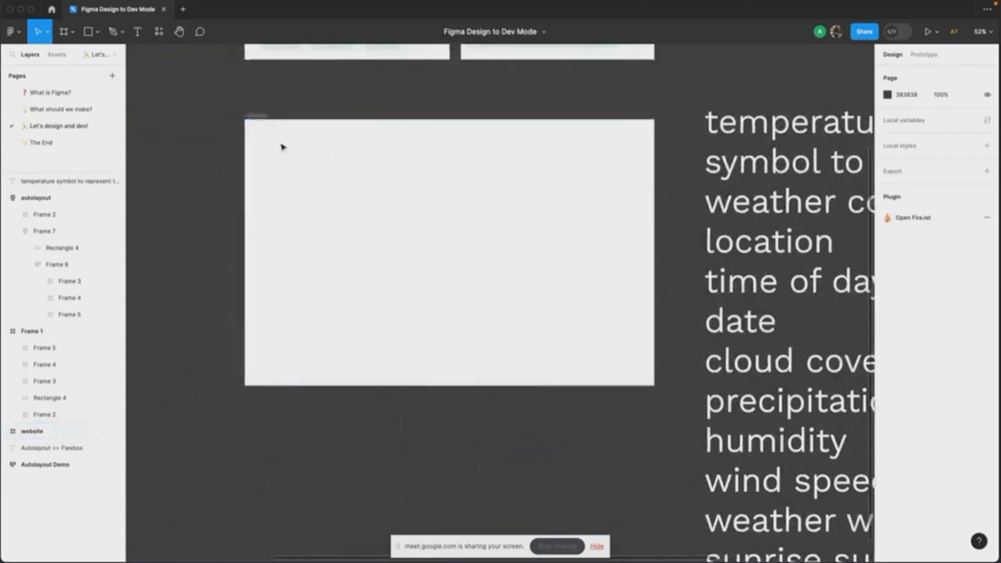
scroll(283, 148, left, 1)
click(257, 125)
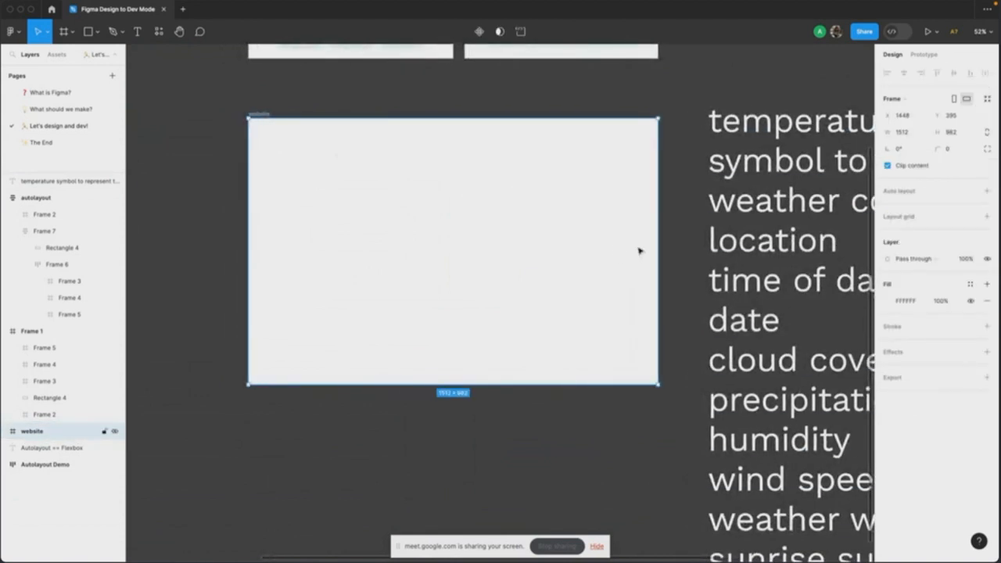
click(890, 303)
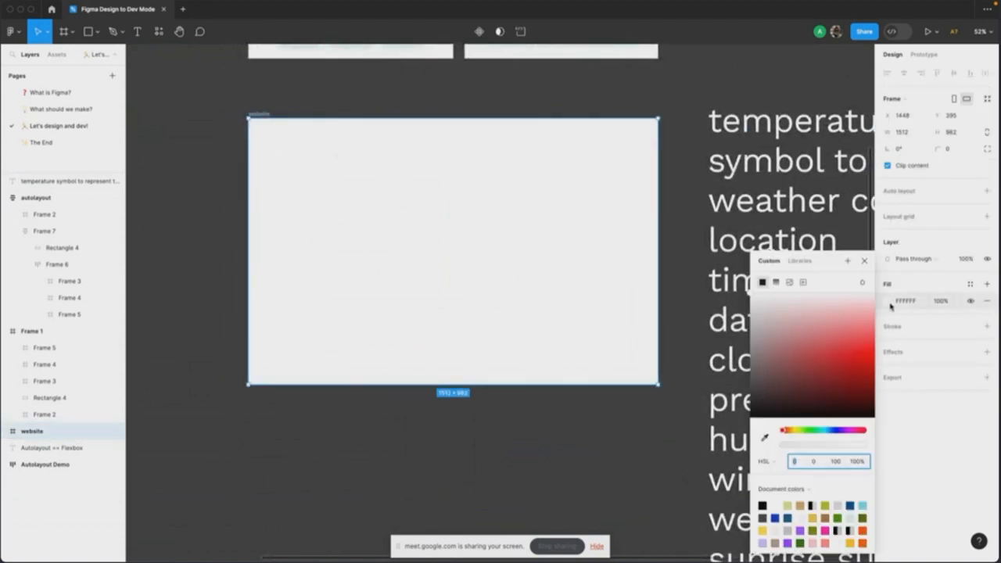
click(834, 432)
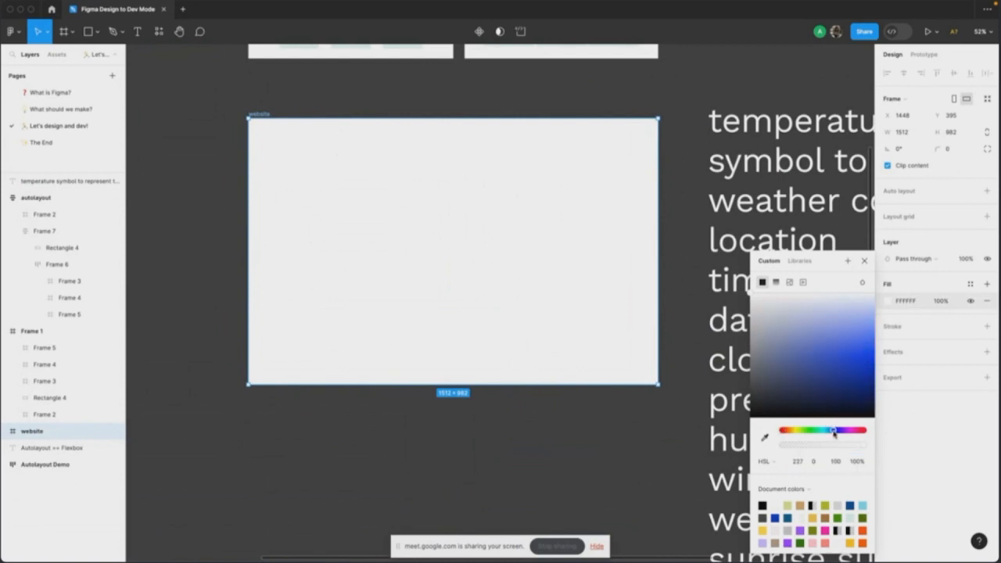
drag(834, 432, 776, 383)
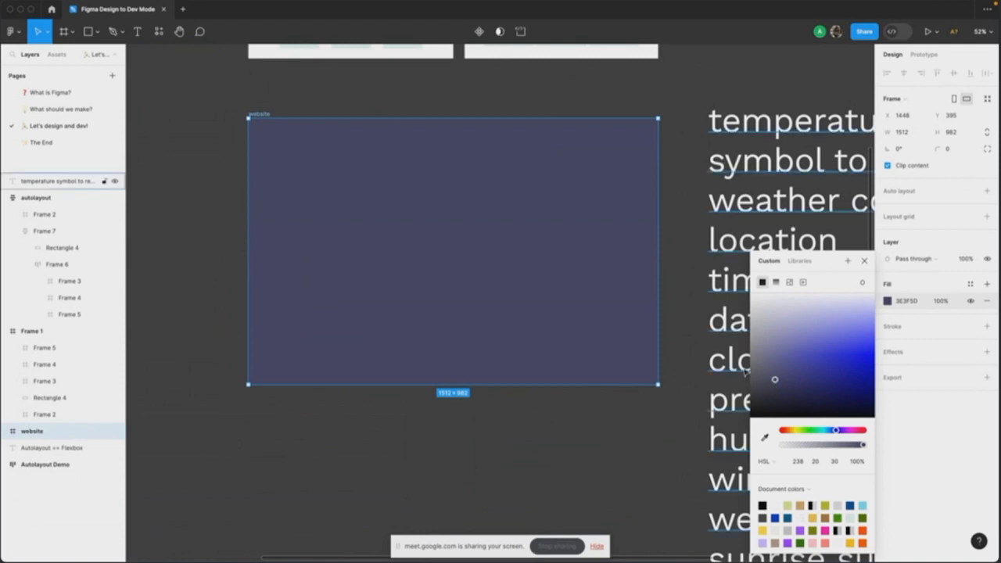
drag(774, 379, 768, 381)
Step: Lighten the website frame's fill to a pale blue, HSL 220, 70, 89
mouse_move(751, 294)
mouse_down()
mouse_move(780, 313)
mouse_move(821, 318)
mouse_up()
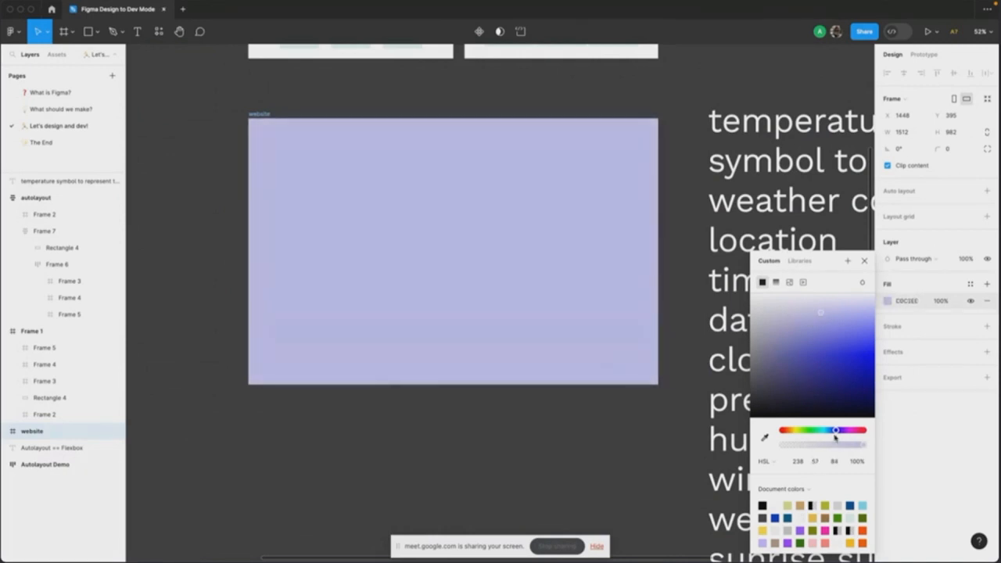
drag(833, 435, 832, 432)
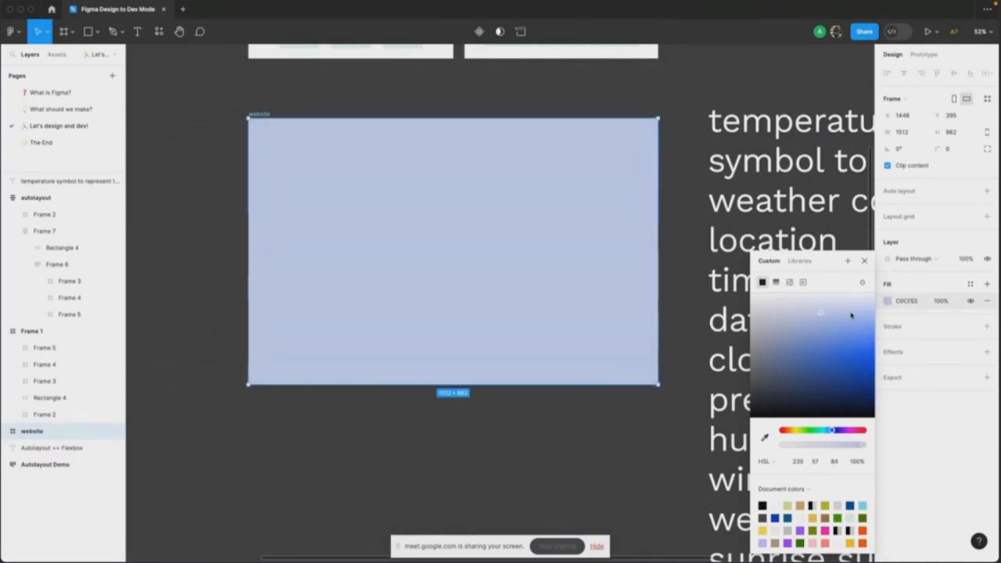
click(839, 313)
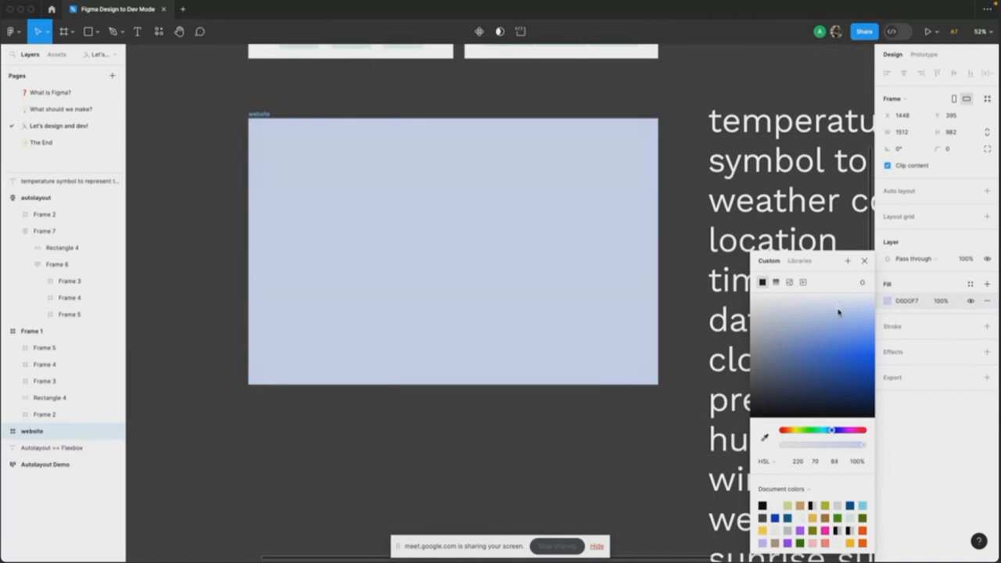
scroll(680, 287, up, 1)
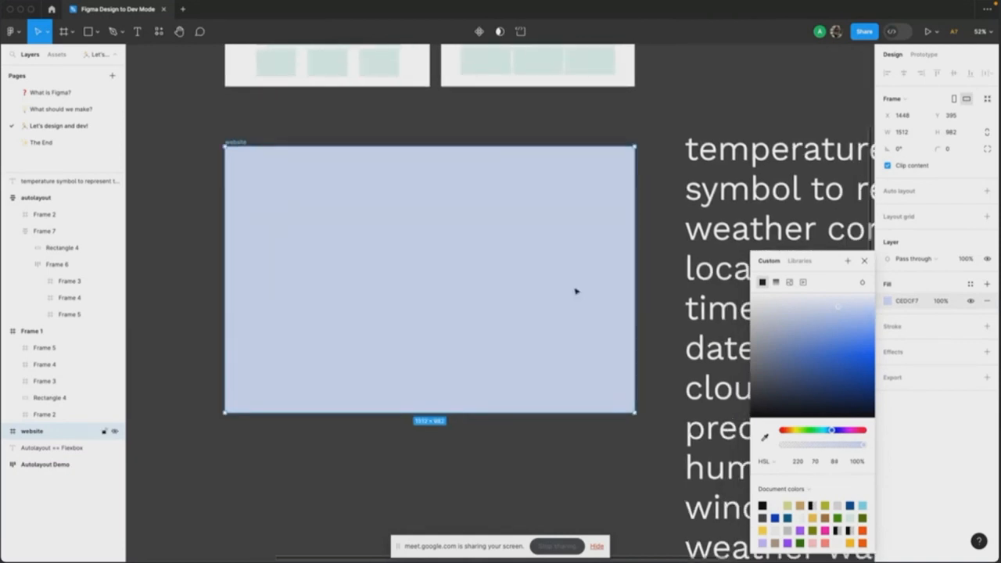
scroll(577, 291, right, 1)
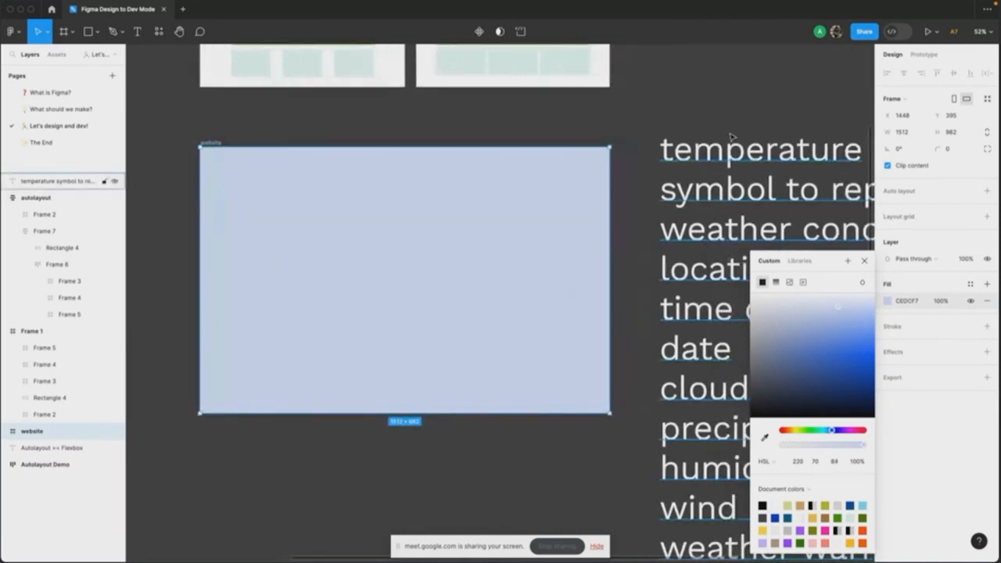
key(Escape)
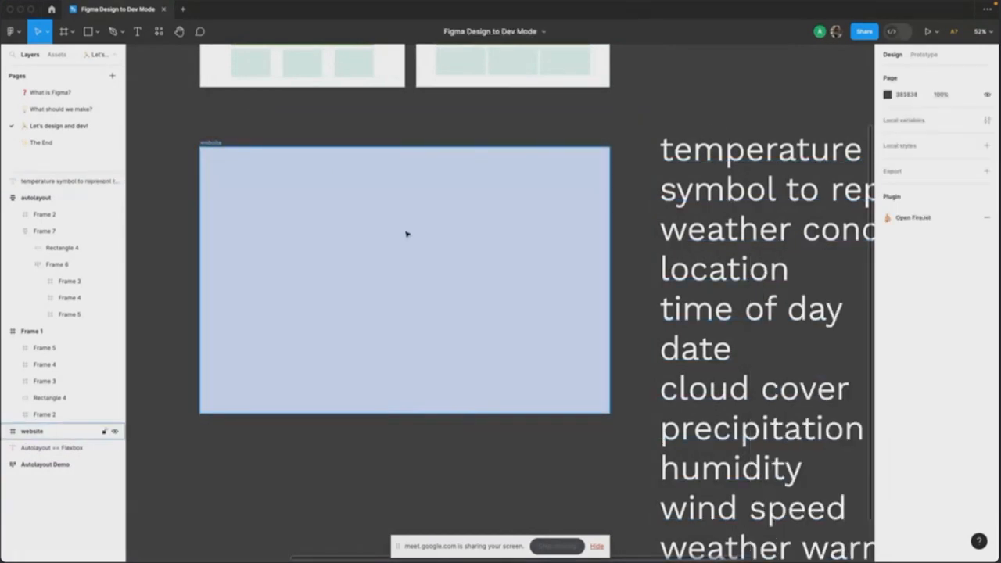
Step: Add a text reading "–0K" in the upper middle of the website frame
key(t)
click(375, 232)
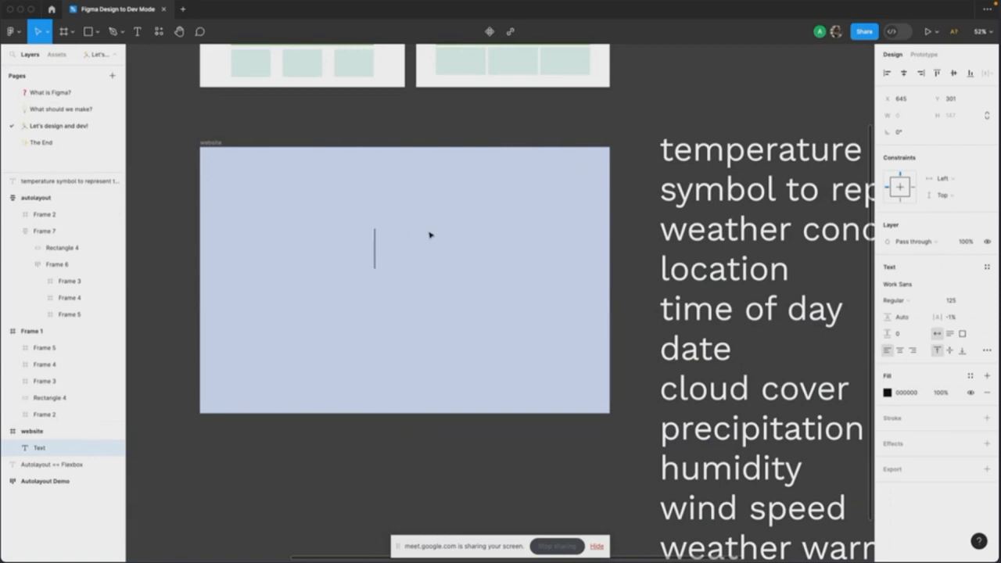
text(–20)
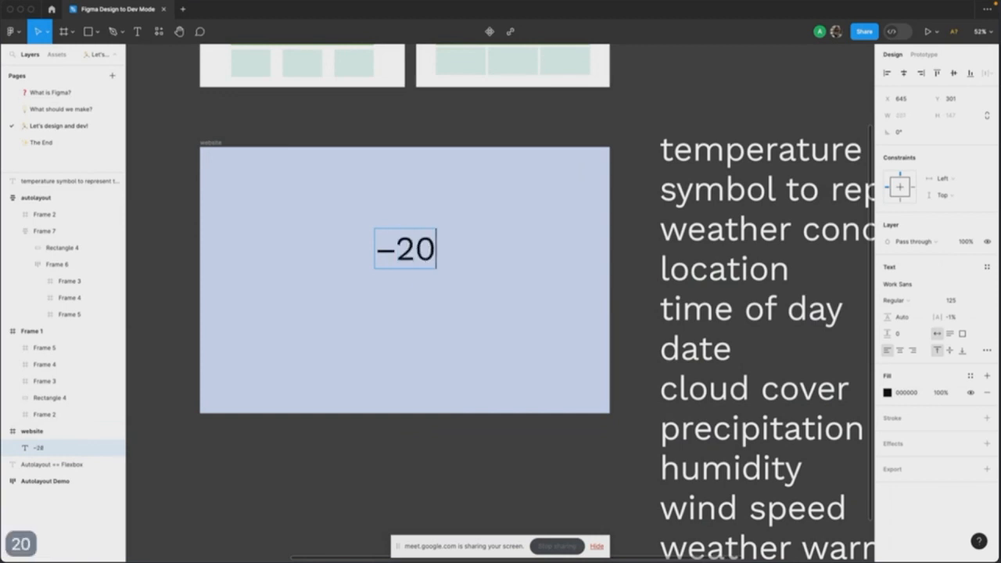
key(BackSpace)
key(BackSpace)
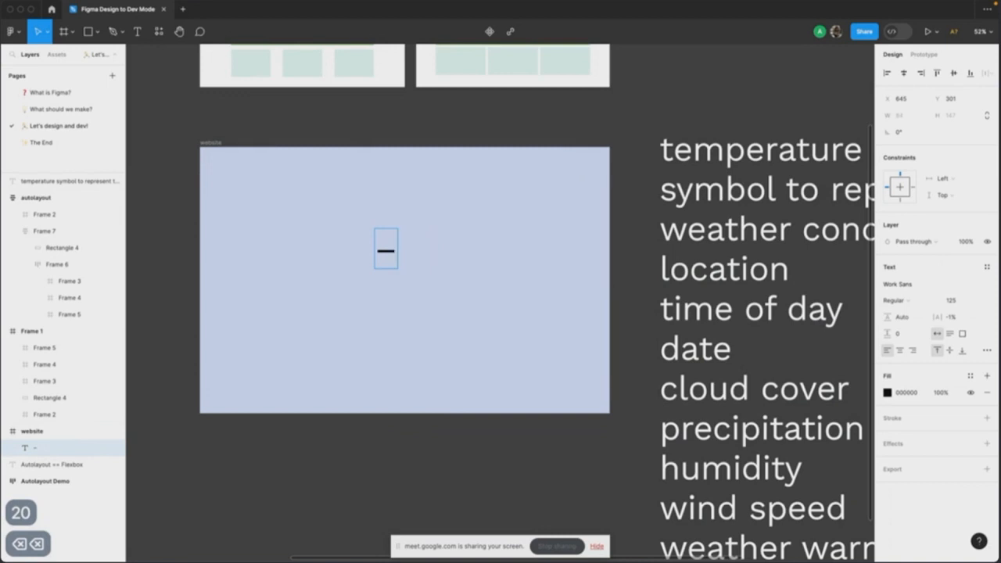
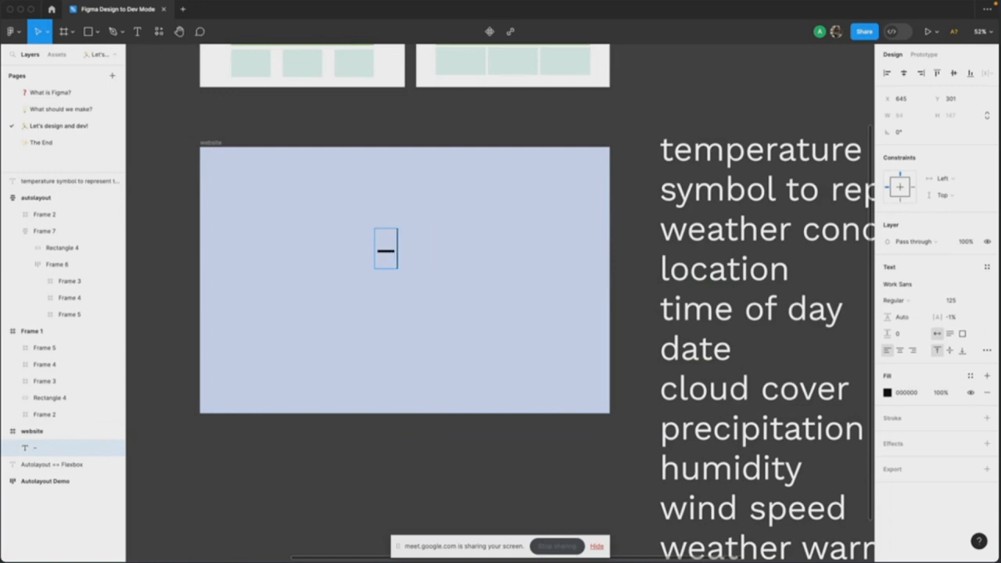
text(0)
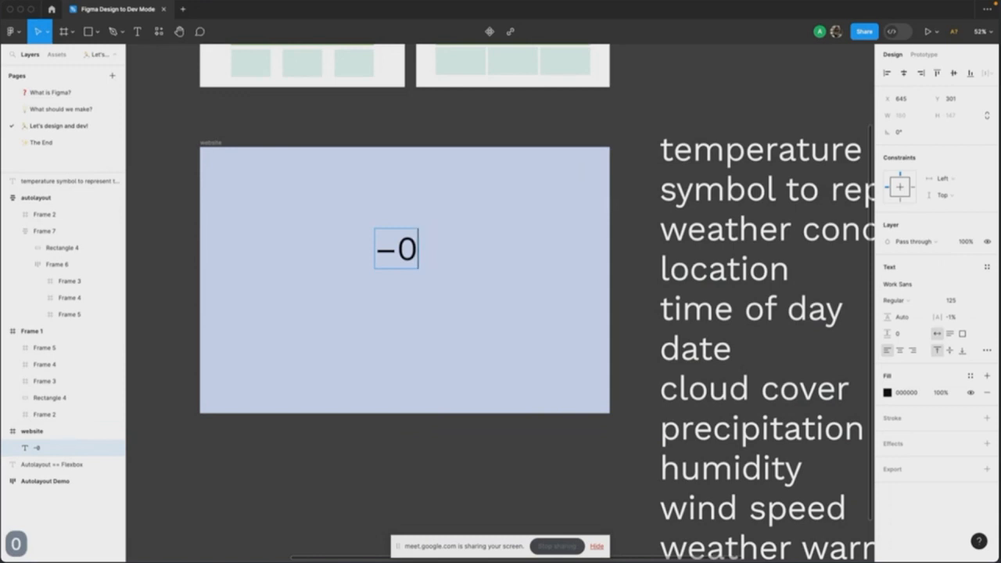
text(º)
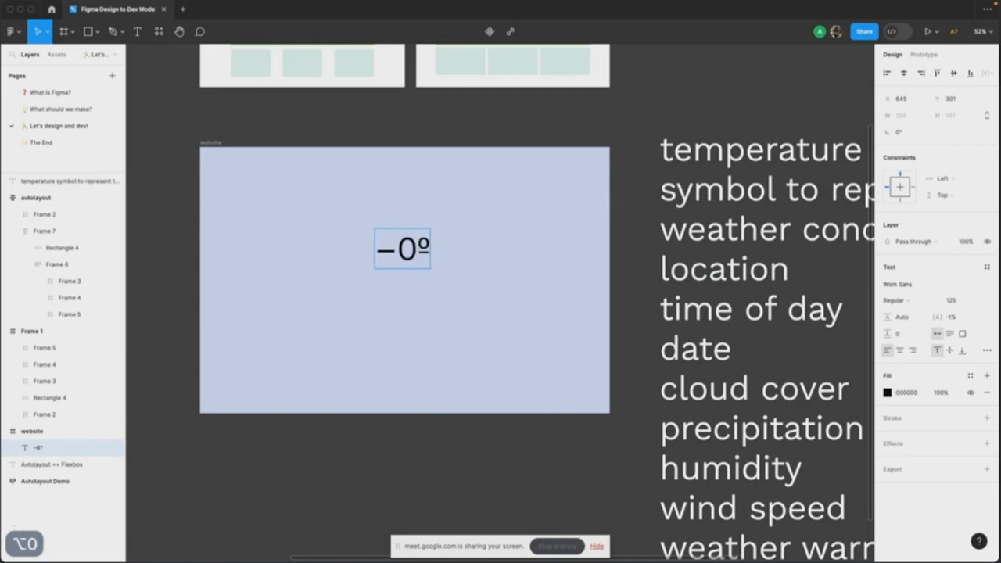
text(K)
key(Left)
key(BackSpace)
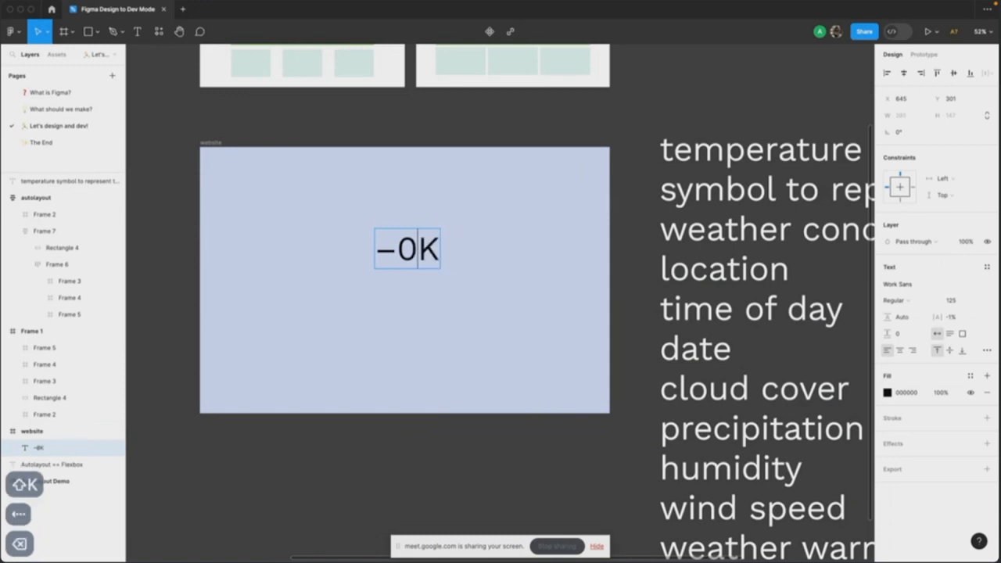
Step: Try several characters between the 0 and the K as a degree symbol, including "º"
text(0)
key(BackSpace)
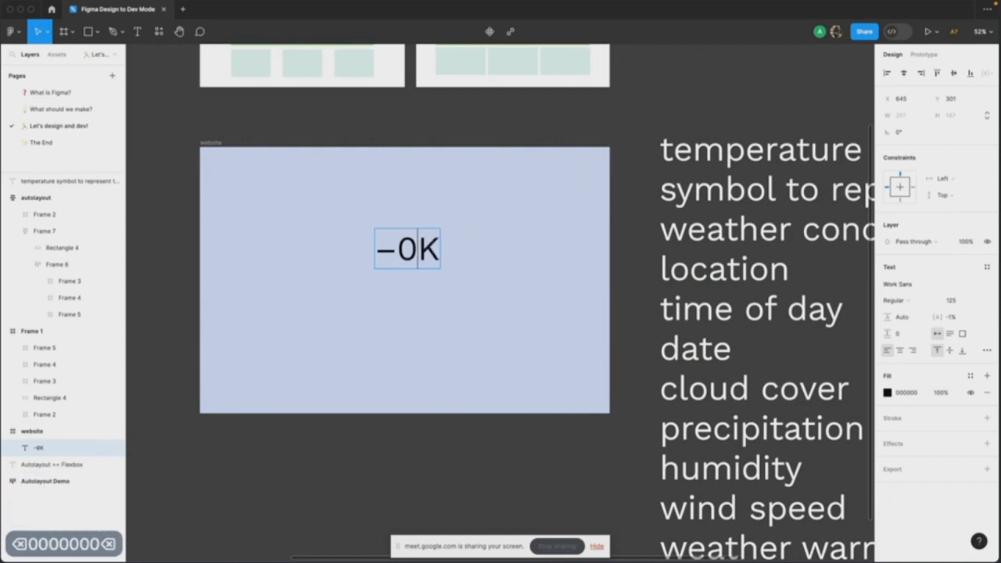
text(‚)
key(BackSpace)
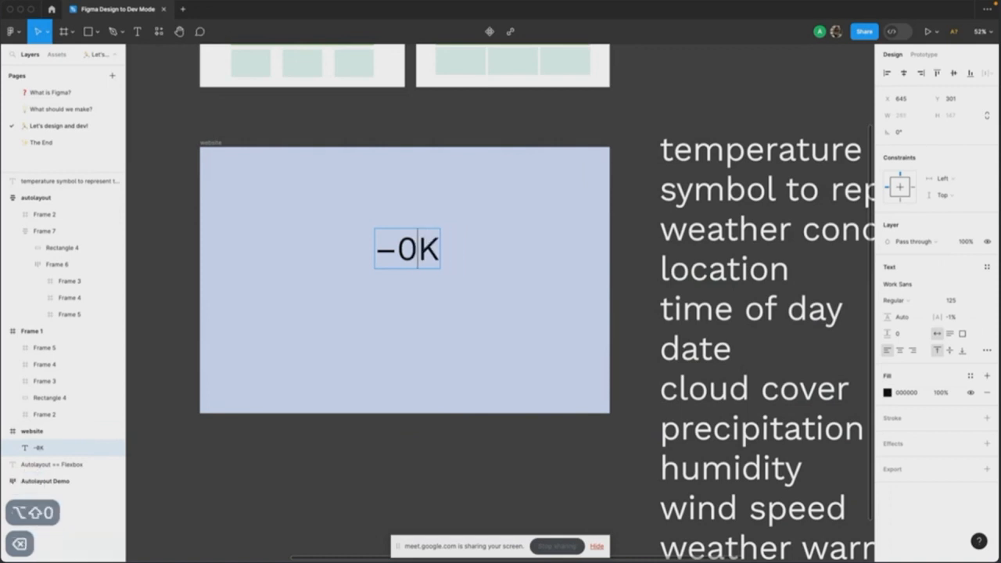
text())
key(BackSpace)
text(()
key(BackSpace)
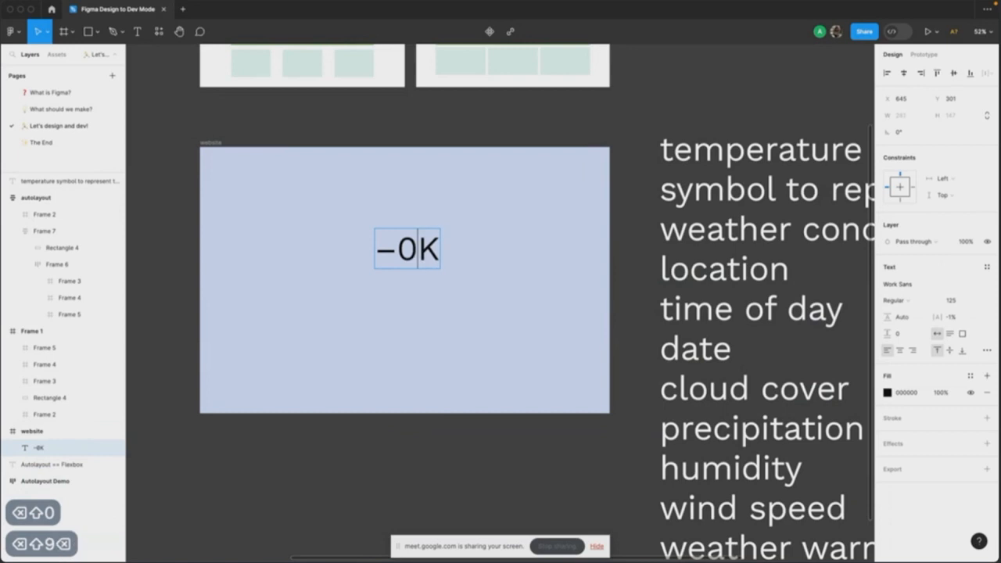
text())
key(BackSpace)
text(º)
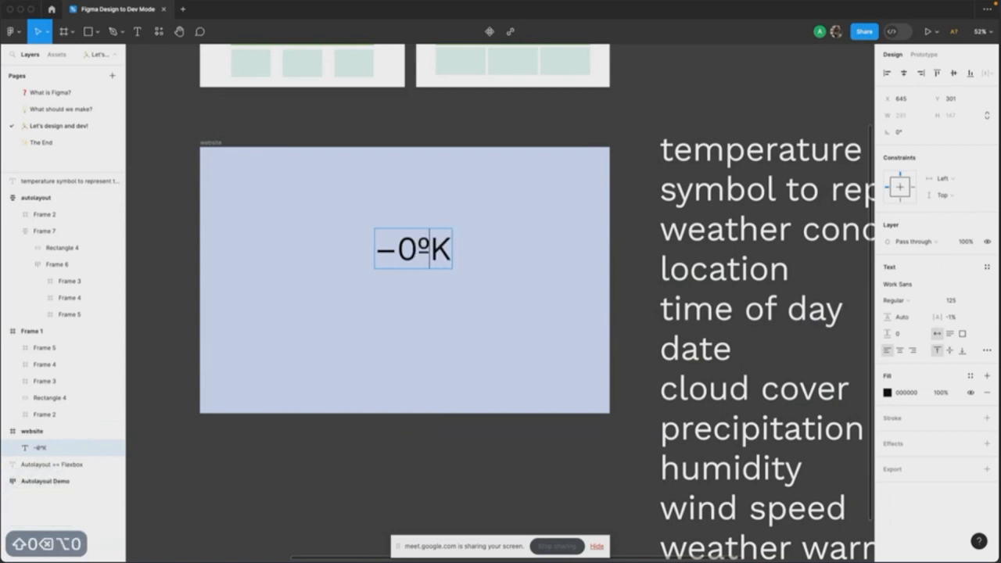
key(BackSpace)
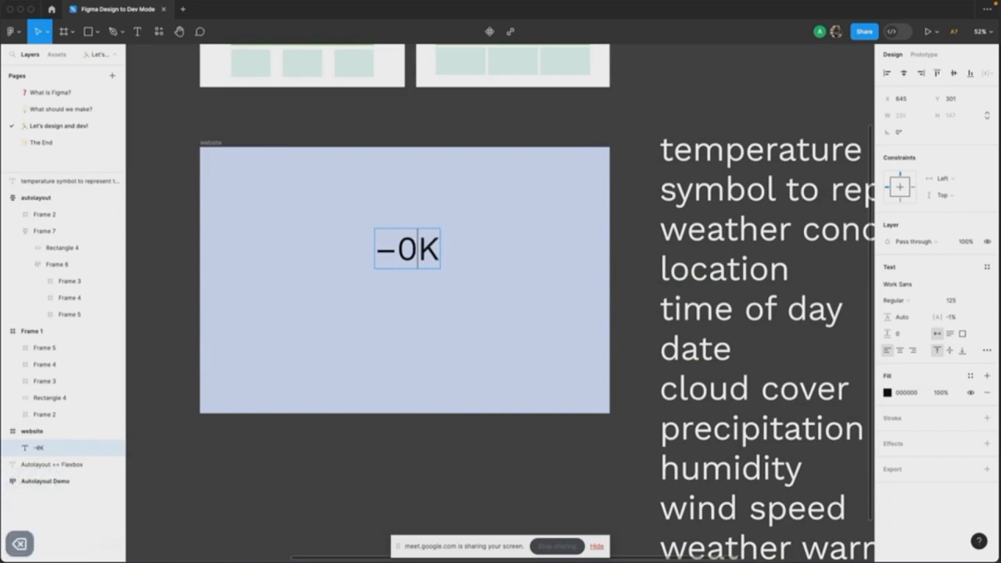
Step: Find the degree sign with Raycast's emoji and symbol search for "degre" and insert "°" between the 0 and the K
key(super+space)
text(symbo)
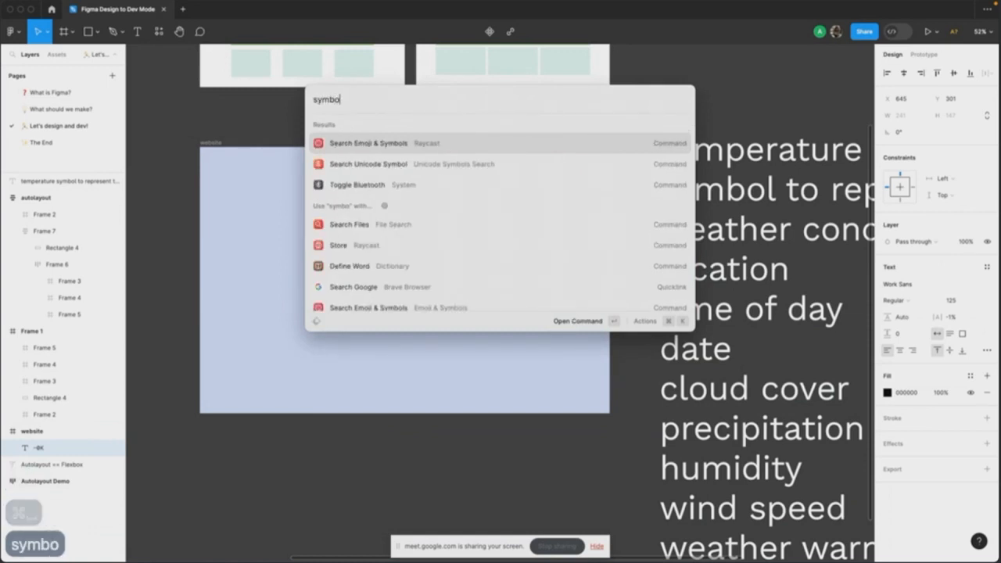
key(Return)
text(degre)
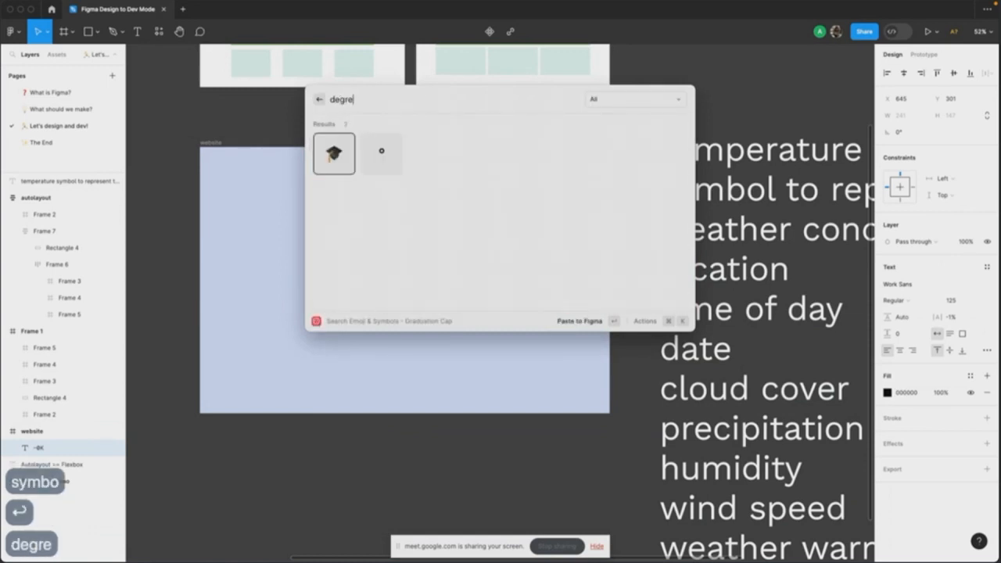
key(Right)
key(Return)
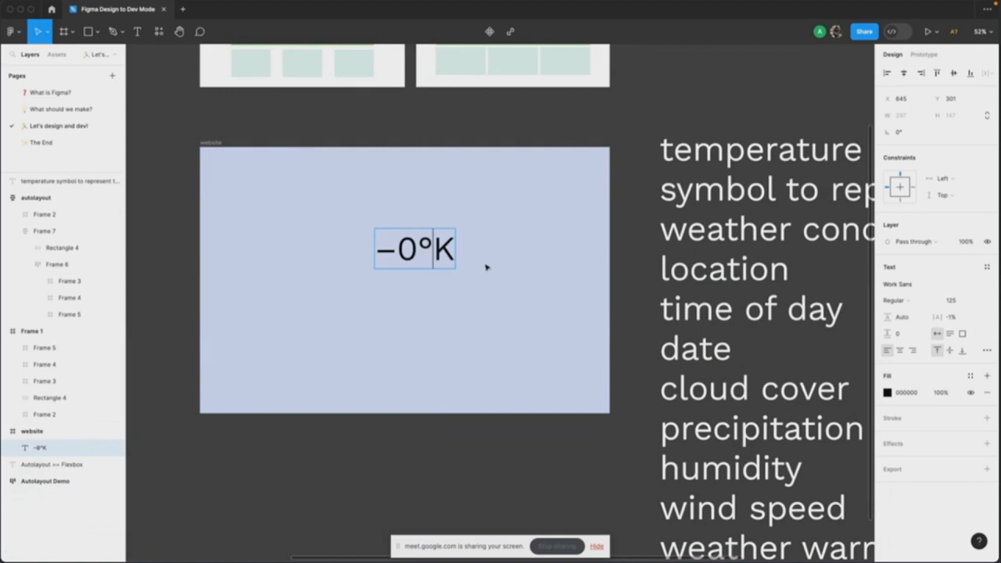
Step: Remove the minus sign so the temperature reads "0°K", and move the text up to about X 648, Y 247
key(Left)
key(Left)
key(BackSpace)
key(Escape)
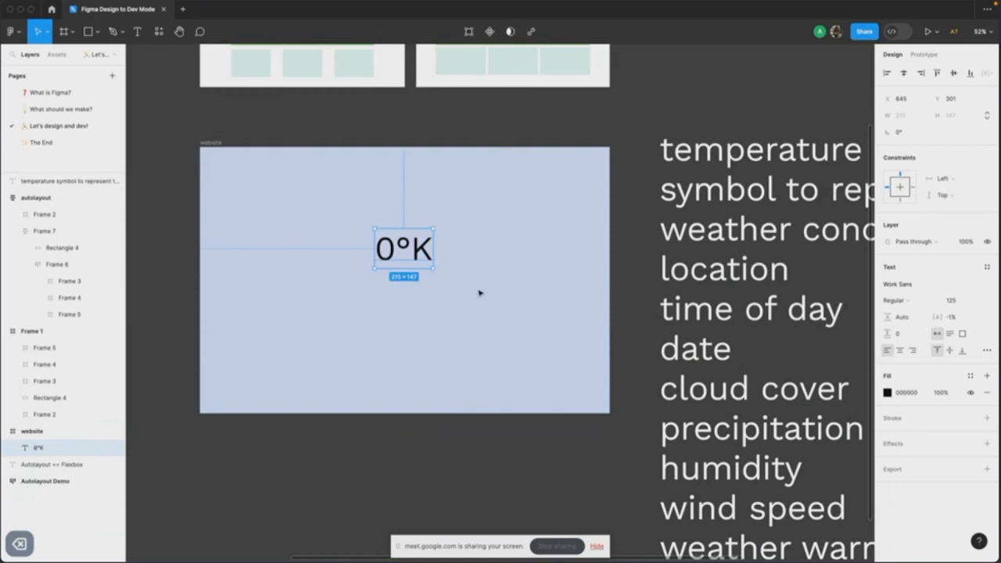
drag(422, 249, 423, 240)
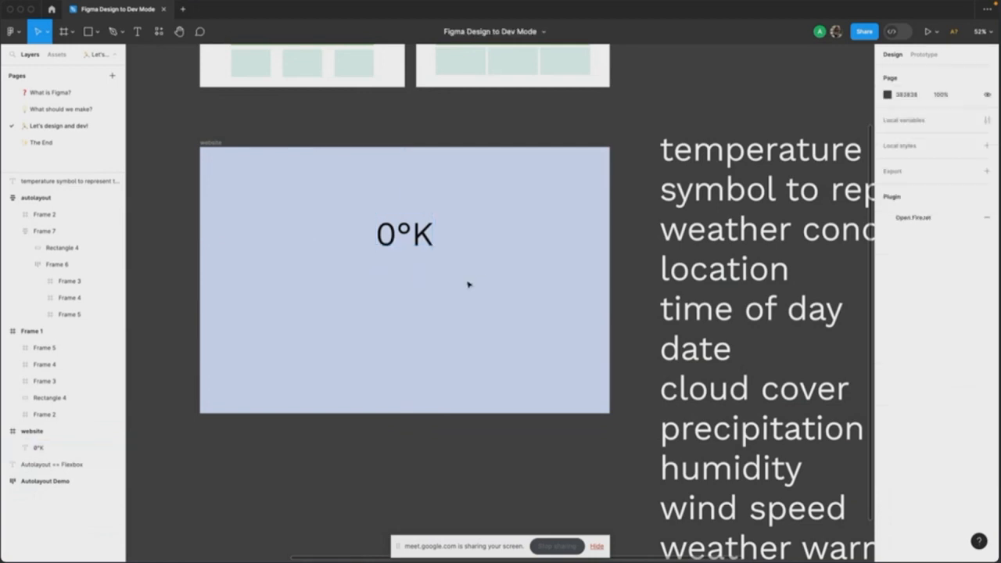
Step: Set the "0°K" text's font size to 80 and shift it right to about X 687 within the website frame
scroll(467, 284, right, 2)
scroll(421, 245, left, 2)
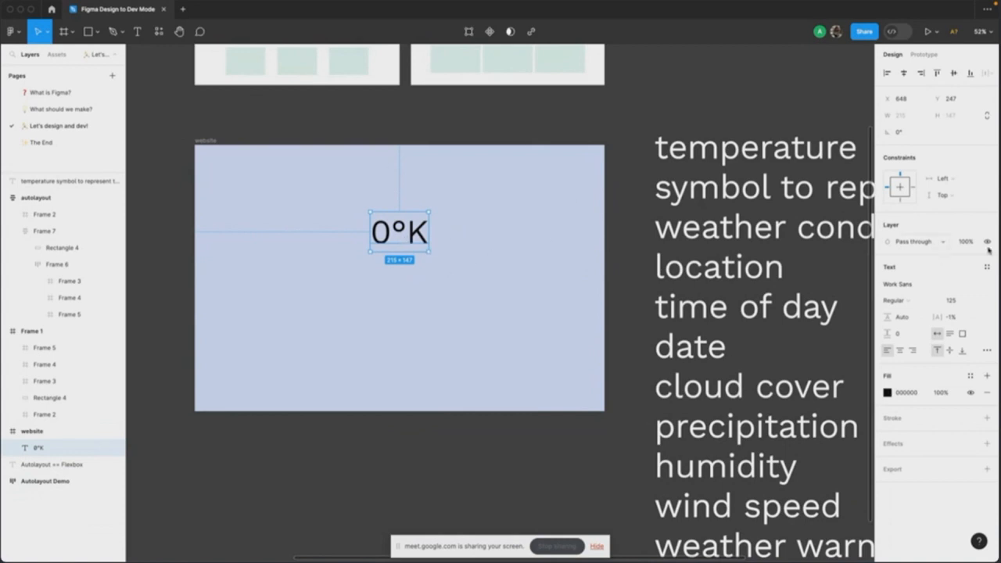
click(961, 301)
text(80)
key(Tab)
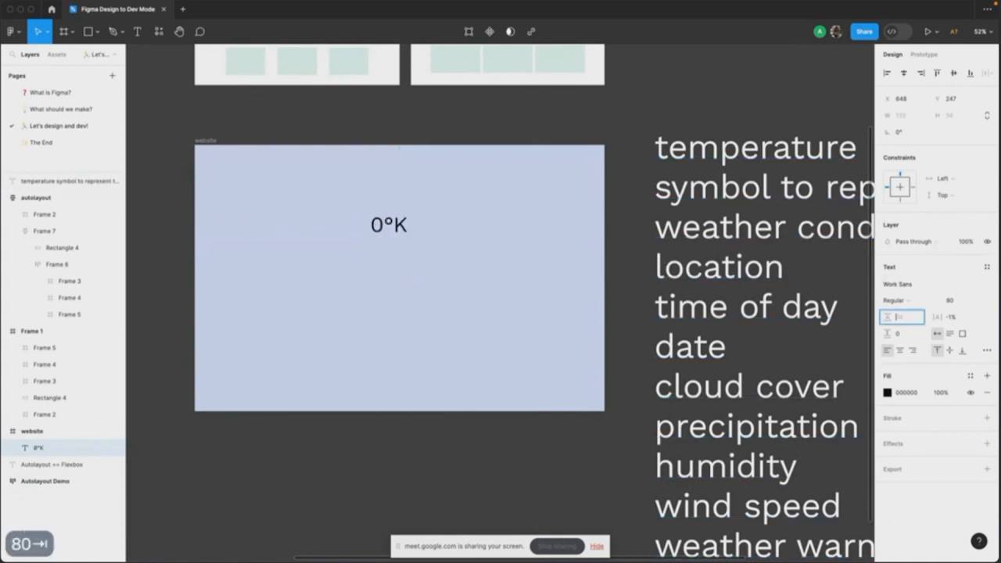
drag(397, 227, 411, 227)
scroll(410, 227, up, 5)
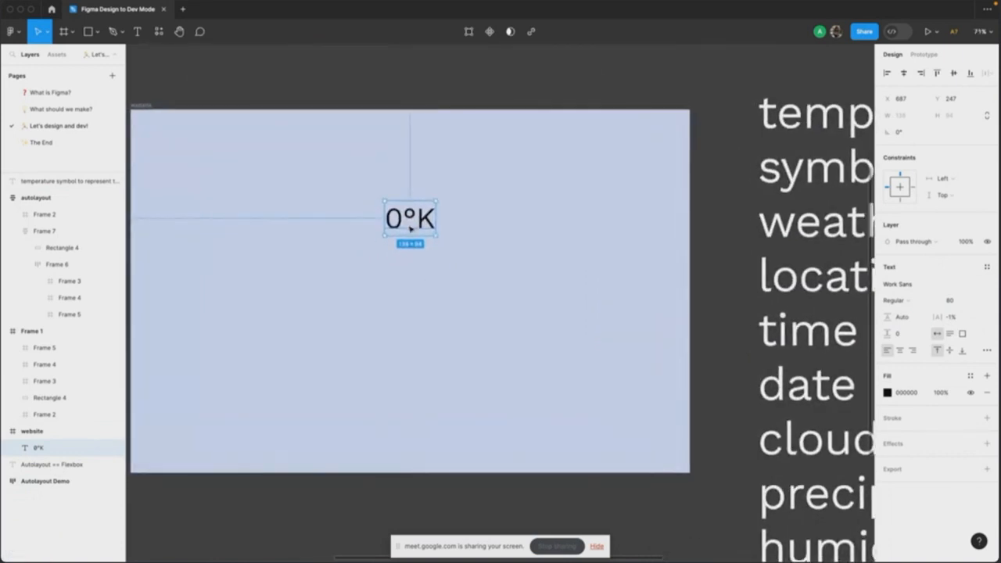
Step: Remove the degree sign from the temperature text in the website frame so it reads "0K"
double_click(411, 227)
click(415, 222)
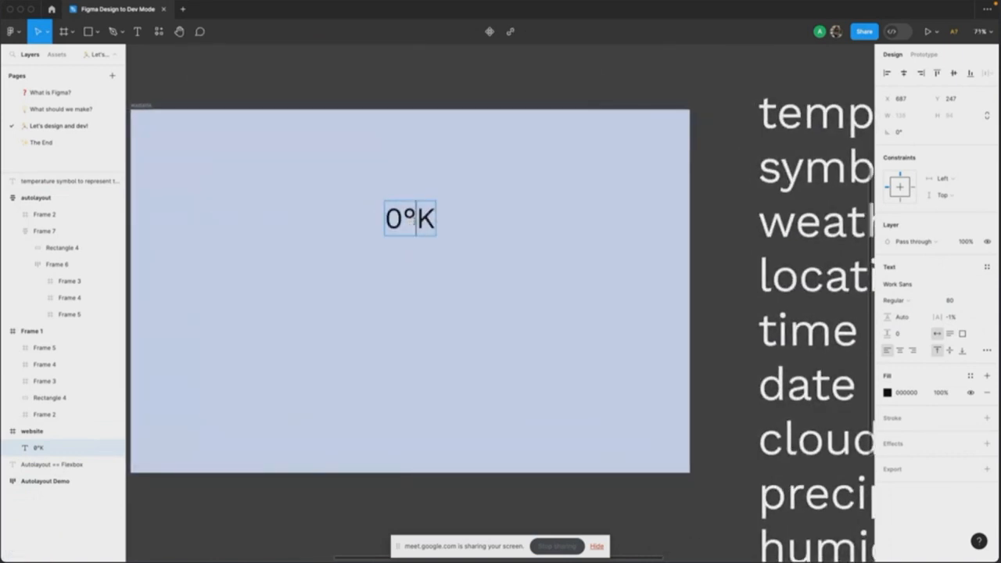
key(BackSpace)
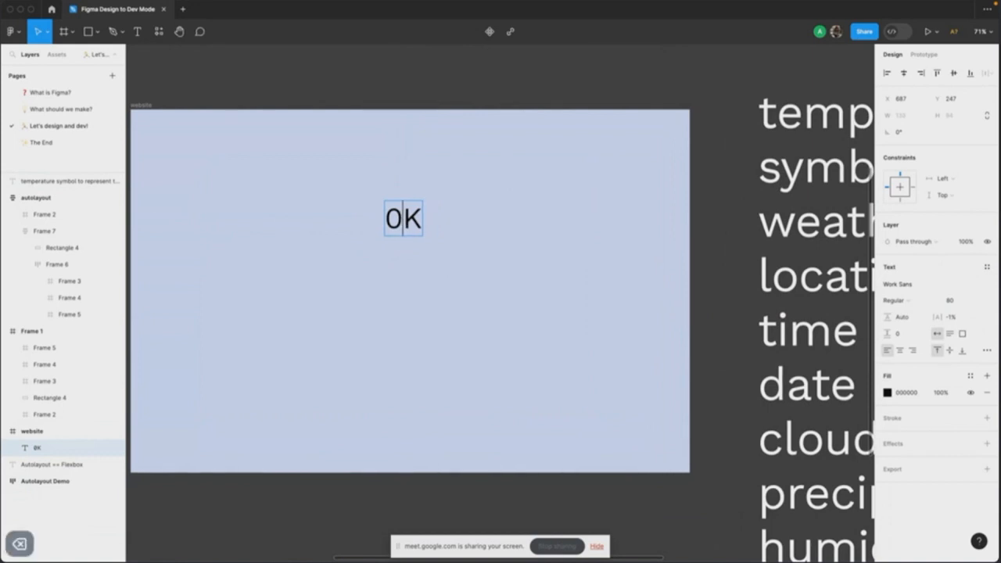
key(Escape)
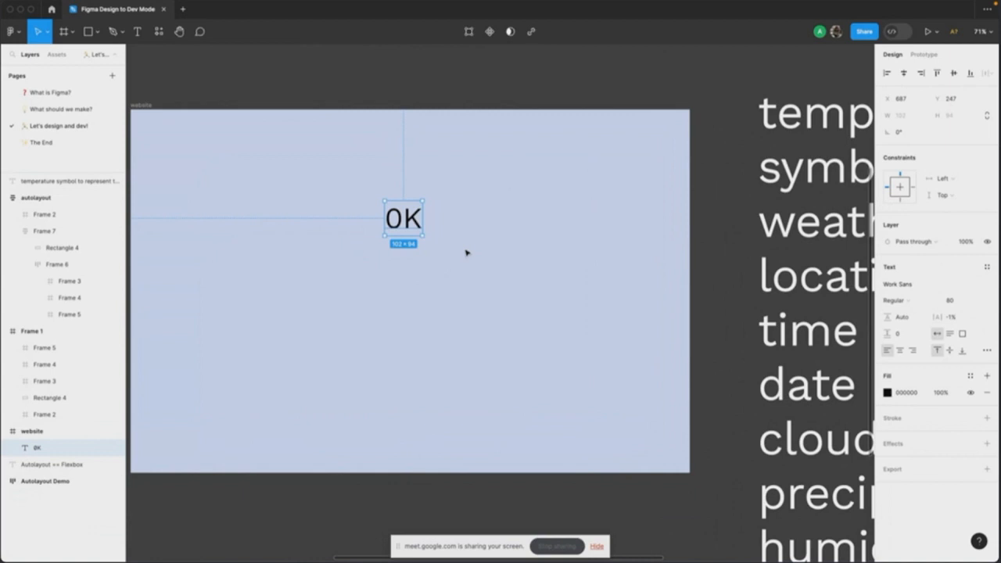
Step: Change the temperature text in the website frame to read "1K"
double_click(411, 227)
click(405, 222)
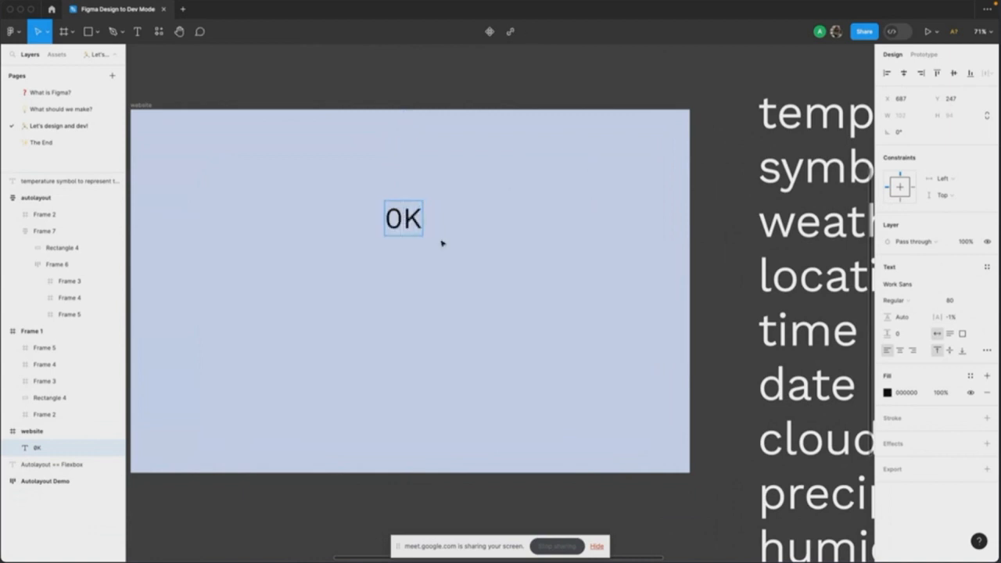
key(BackSpace)
text(1)
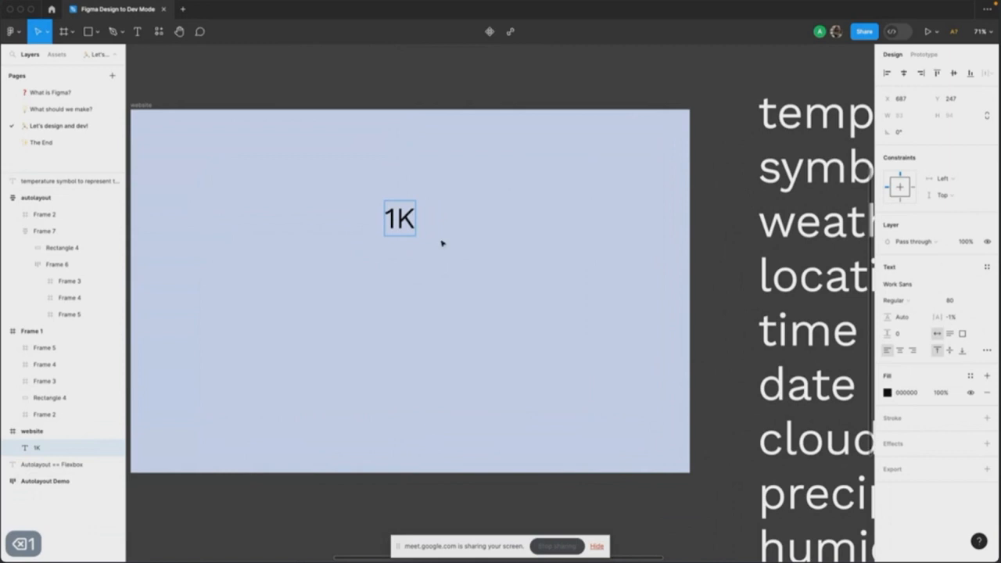
key(Escape)
scroll(443, 244, down, 3)
key(Escape)
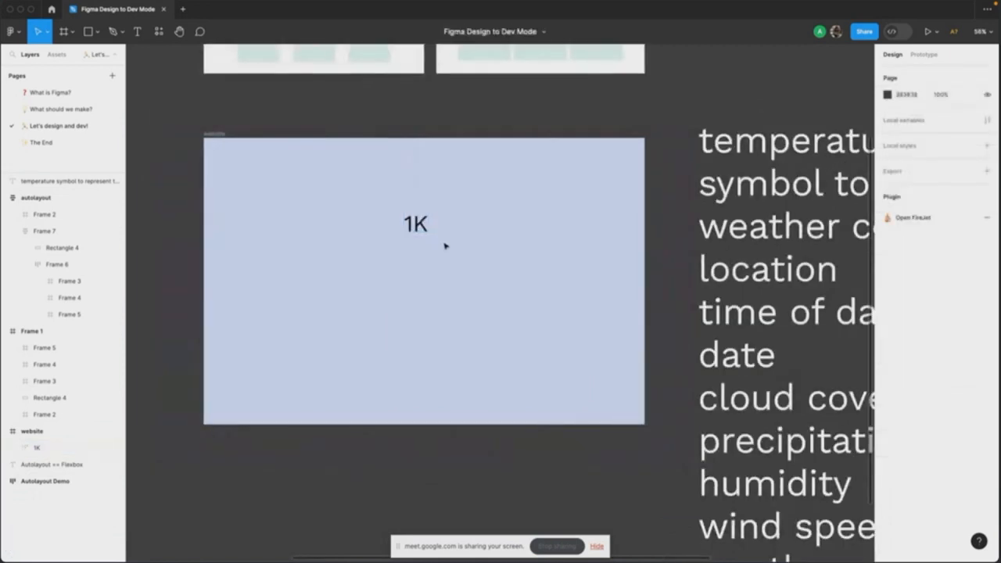
Step: Replace the 1 in the temperature text with 0 so it reads "0K" again
double_click(418, 226)
click(412, 225)
key(BackSpace)
text(0)
click(439, 247)
scroll(443, 254, right, 1)
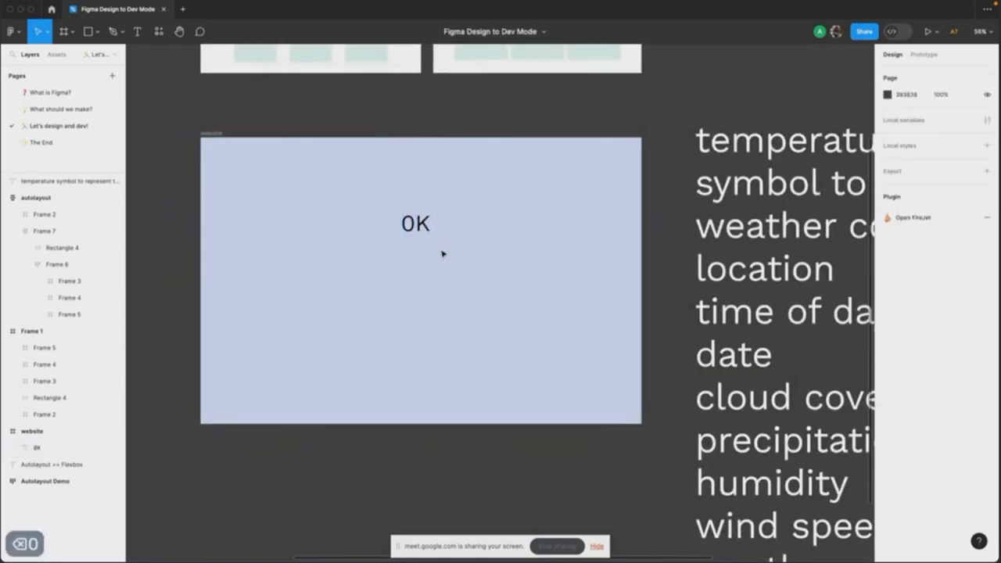
Step: Find the Streamline Icons plugin by searching for "streamline", run it, and skip its introduction
scroll(443, 252, down, 3)
scroll(398, 230, up, 2)
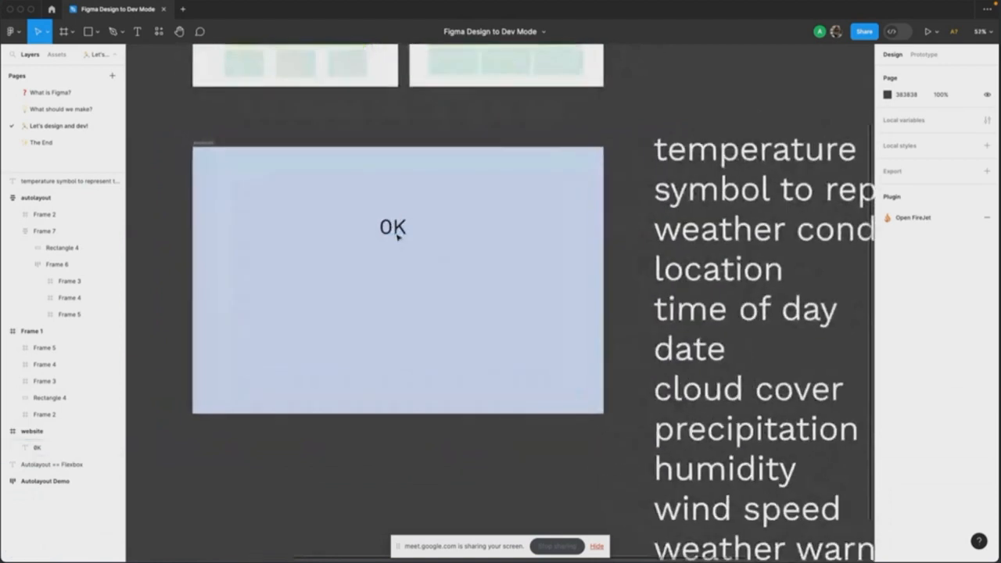
scroll(398, 236, up, 2)
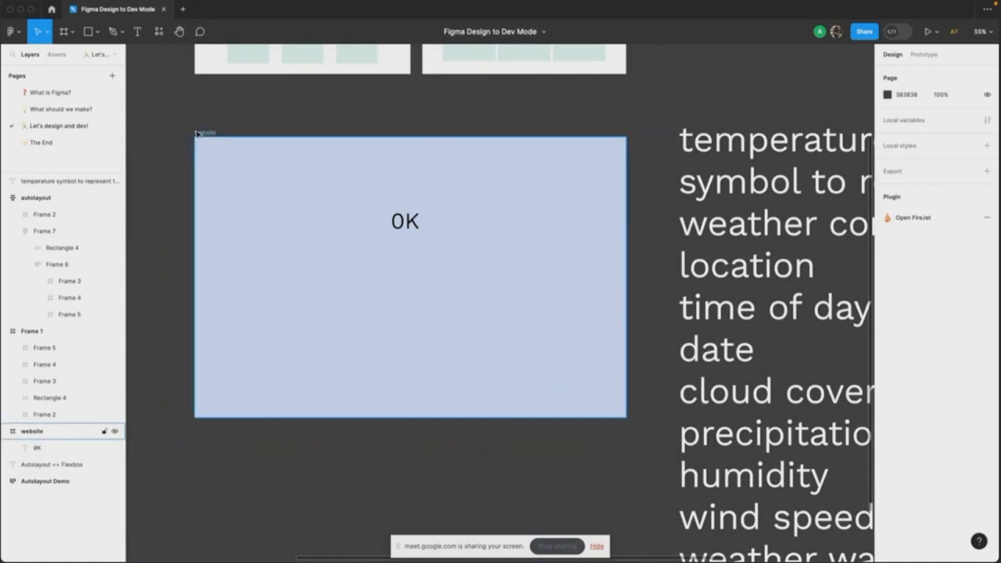
mouse_move(208, 2)
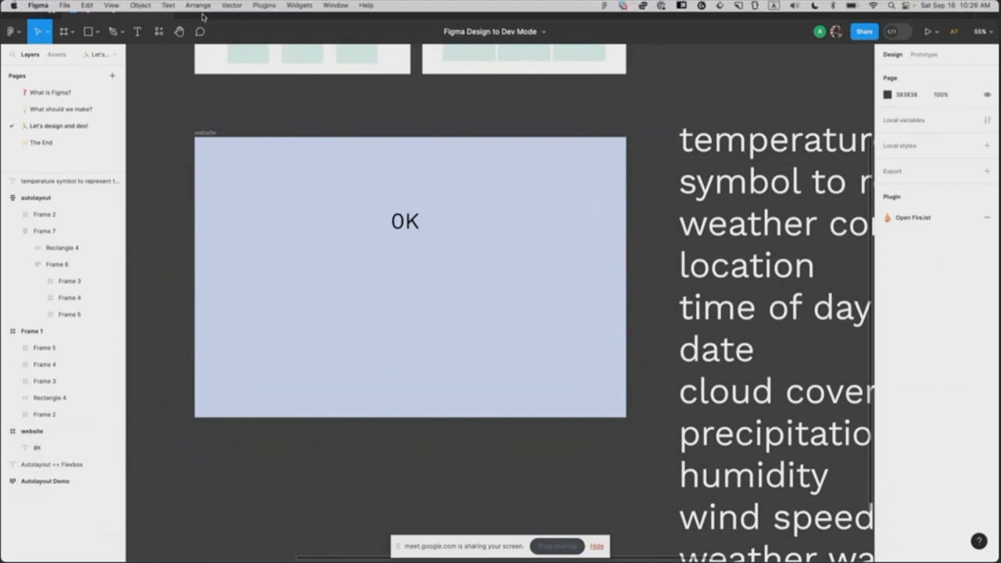
click(270, 7)
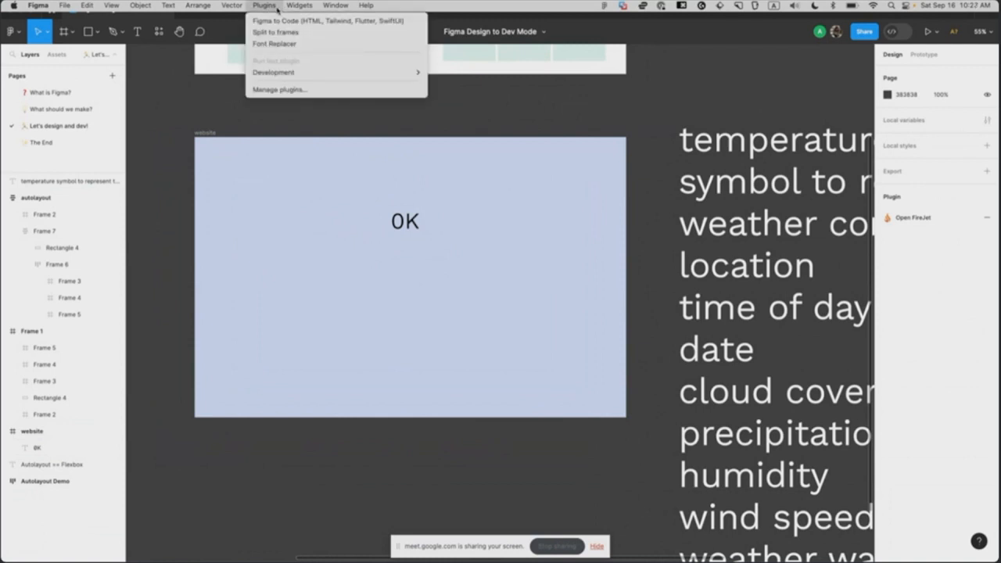
click(279, 89)
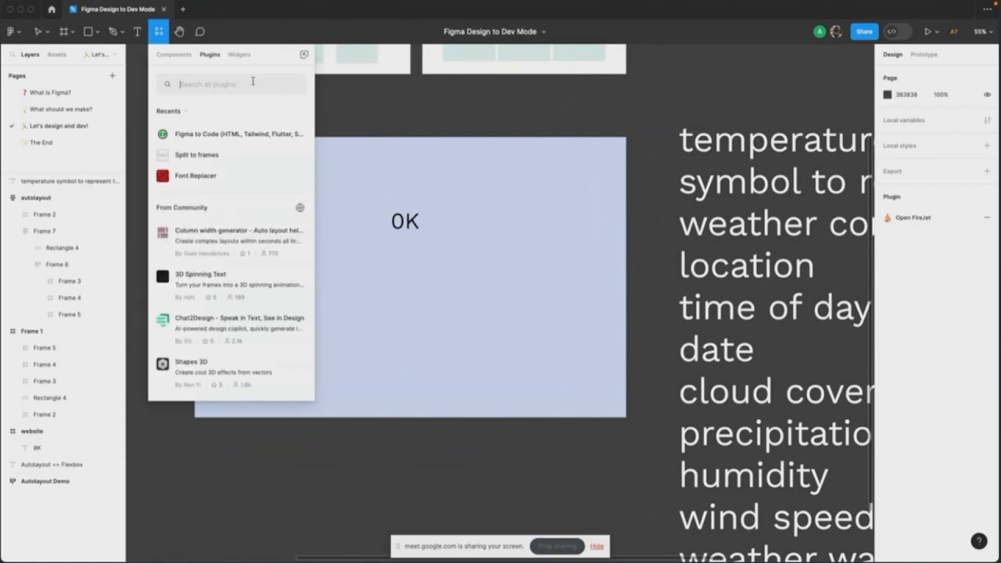
text(streamline)
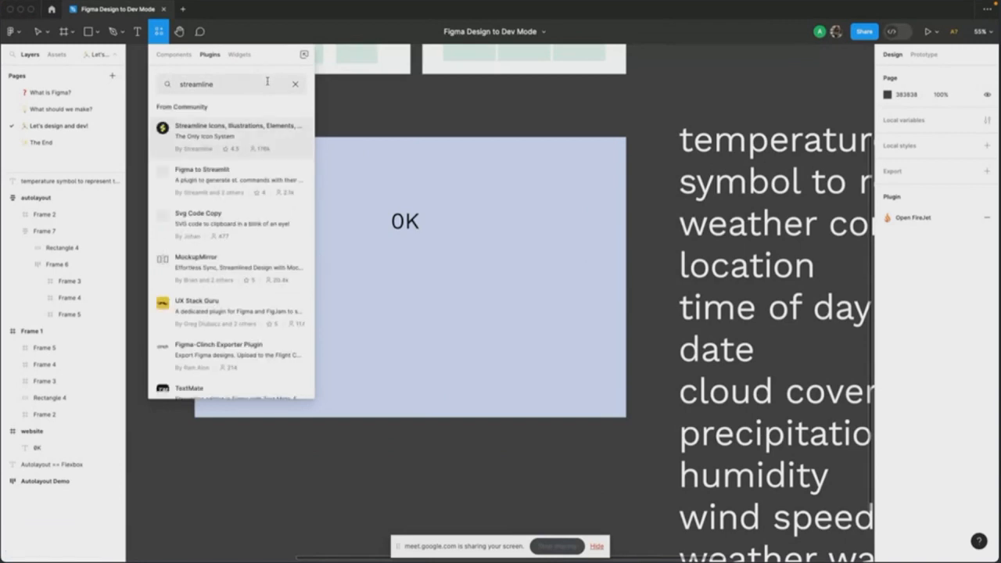
mouse_move(289, 139)
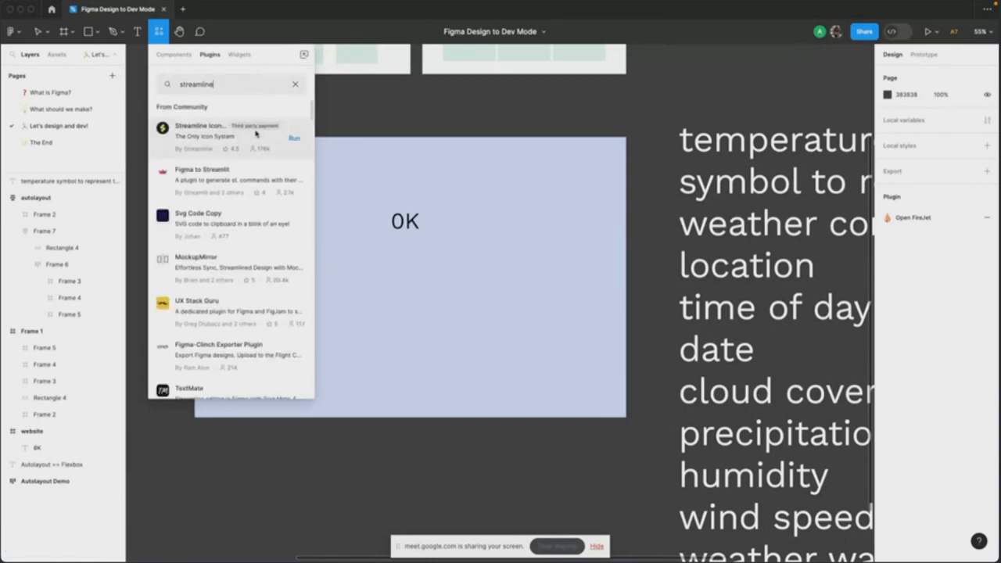
click(294, 139)
mouse_move(271, 4)
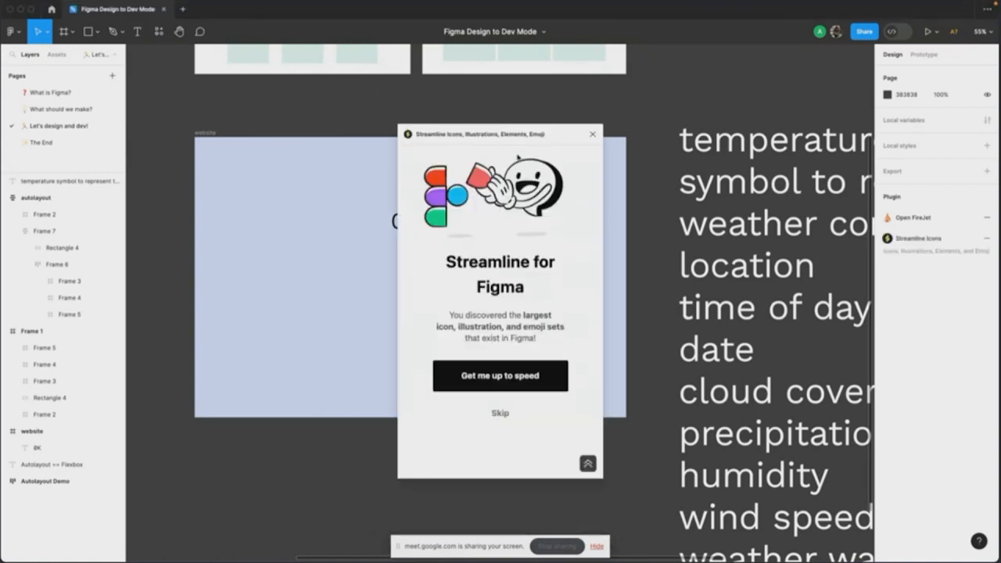
click(501, 414)
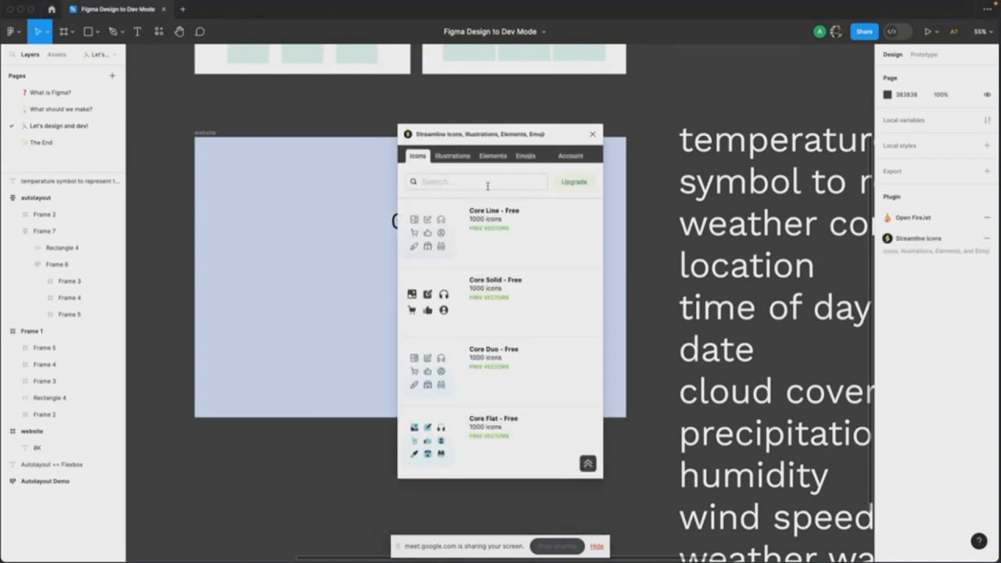
Step: Search Streamline's icons for "sun", insert the Weather Sun icon from the Ultimate Light set, and close the plugin
text(sun)
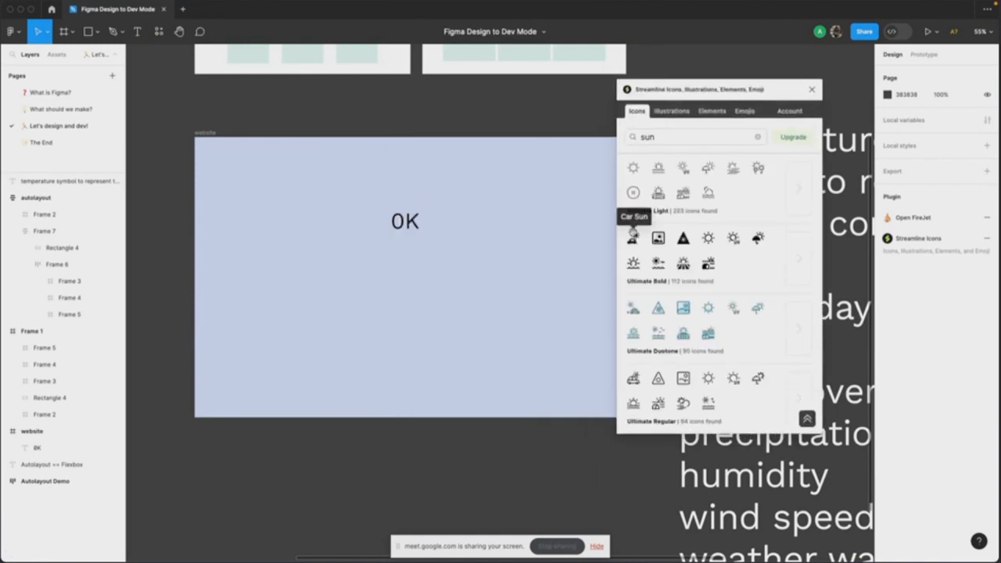
scroll(635, 362, down, 5)
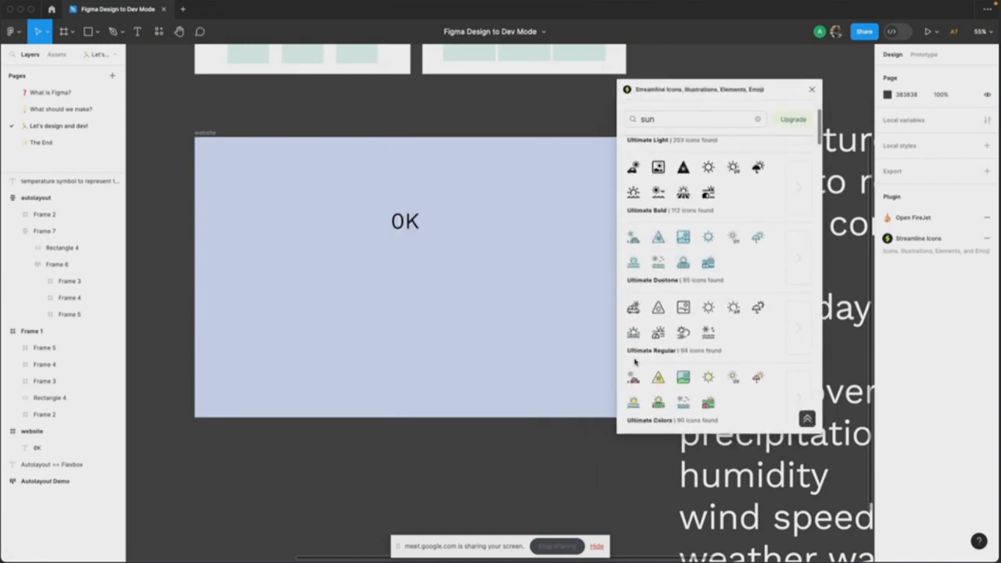
scroll(635, 324, down, 2)
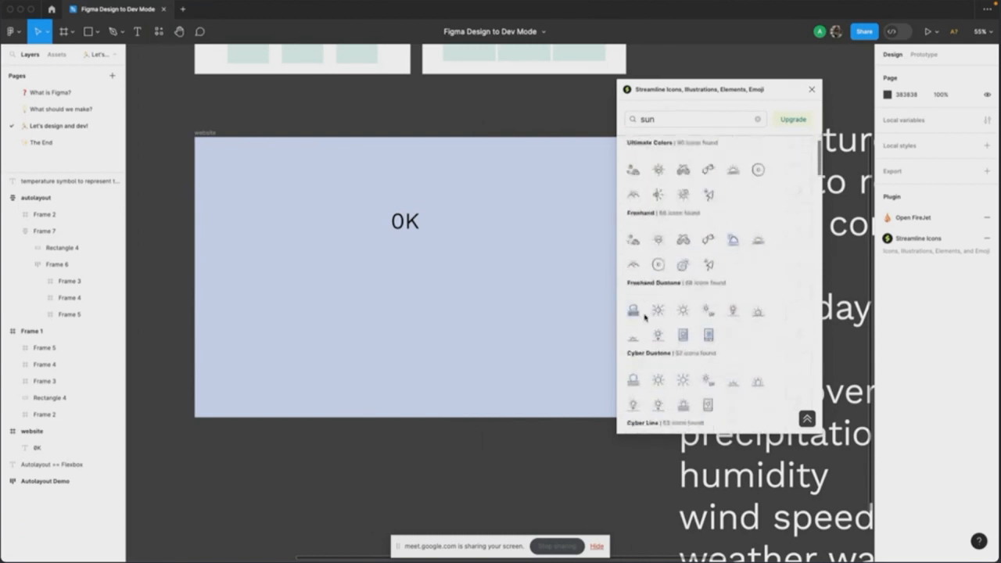
scroll(634, 328, up, 10)
click(634, 166)
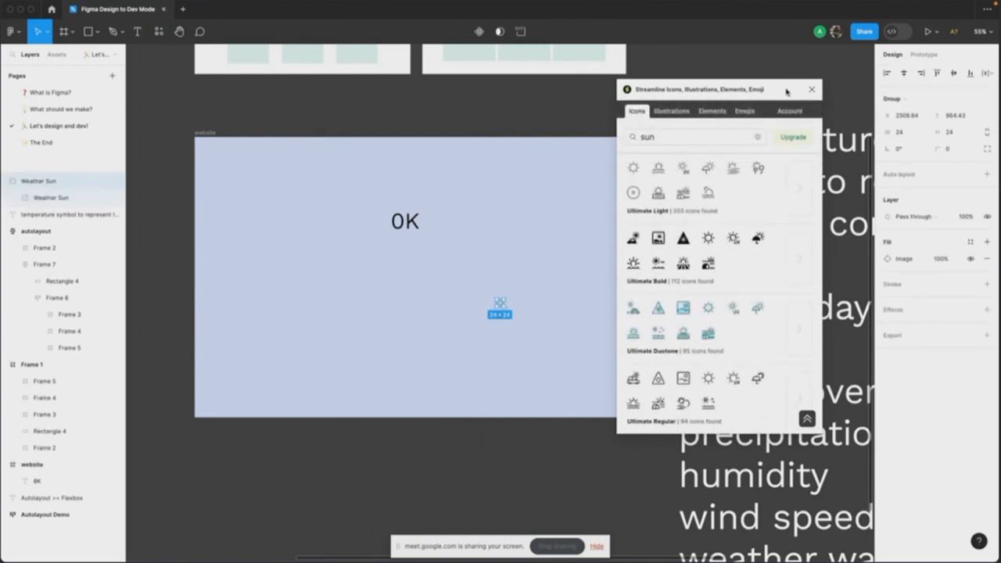
drag(787, 89, 170, 54)
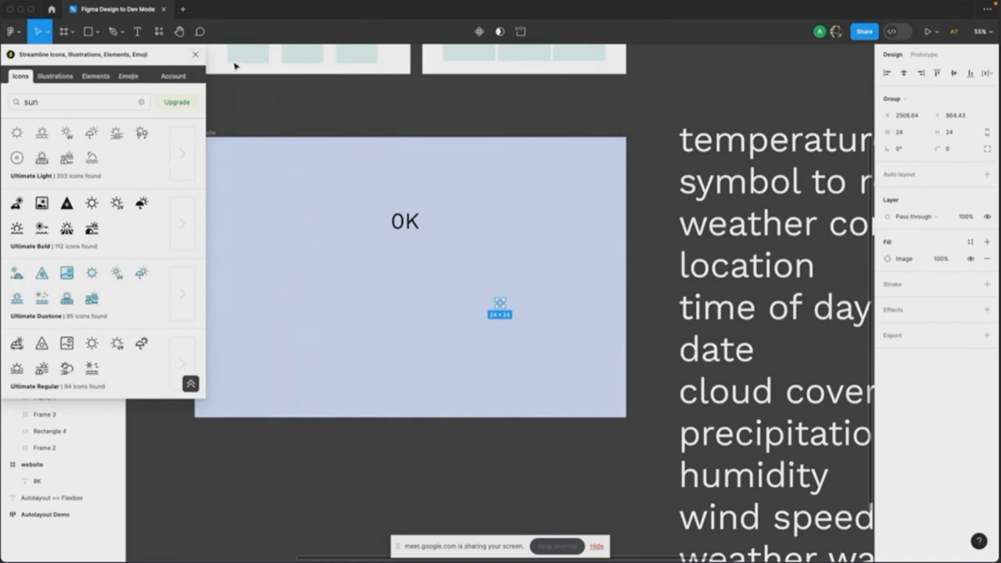
click(196, 55)
Step: Inspect the inserted Weather Sun icon up close and delete it from the canvas
scroll(502, 307, up, 5)
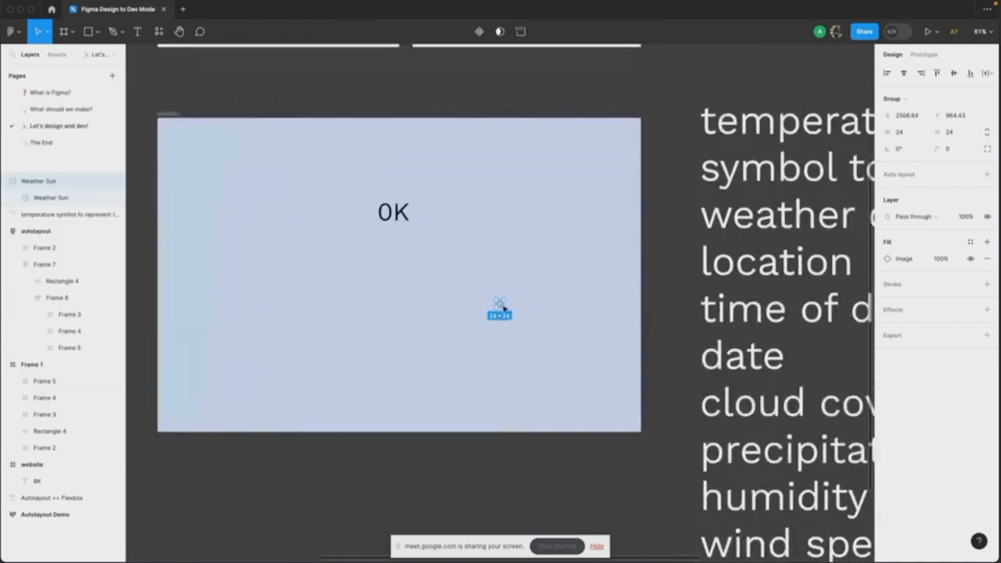
scroll(503, 308, up, 8)
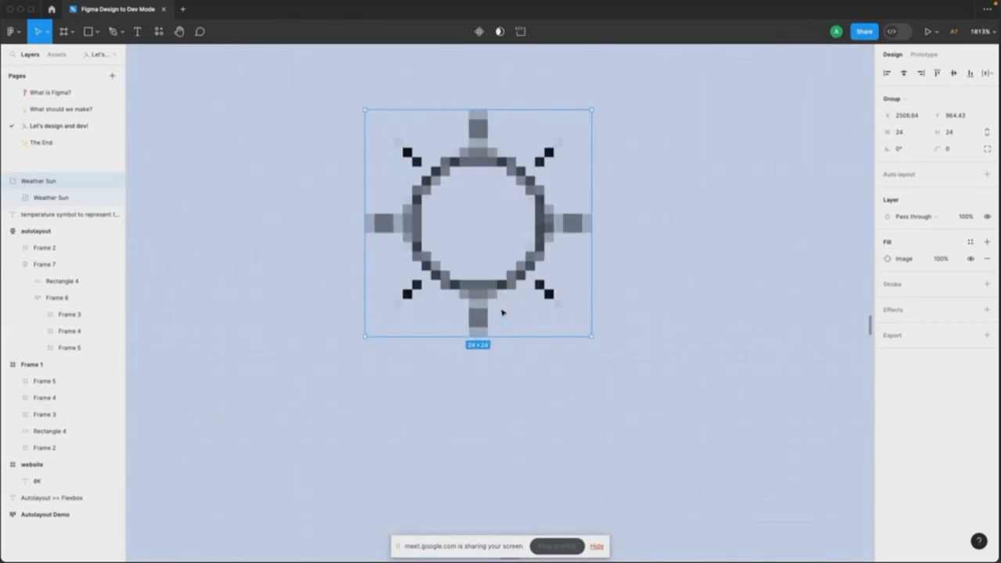
scroll(502, 313, down, 10)
key(Delete)
scroll(502, 313, down, 5)
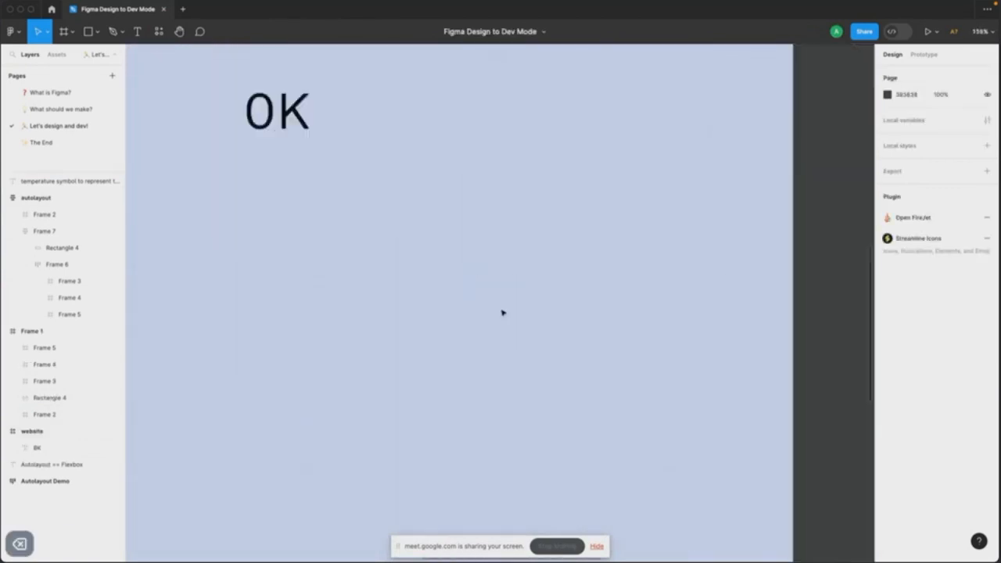
Step: Find the Material Design Icons plugin by searching for "material design" and run it
mouse_move(333, 2)
click(264, 5)
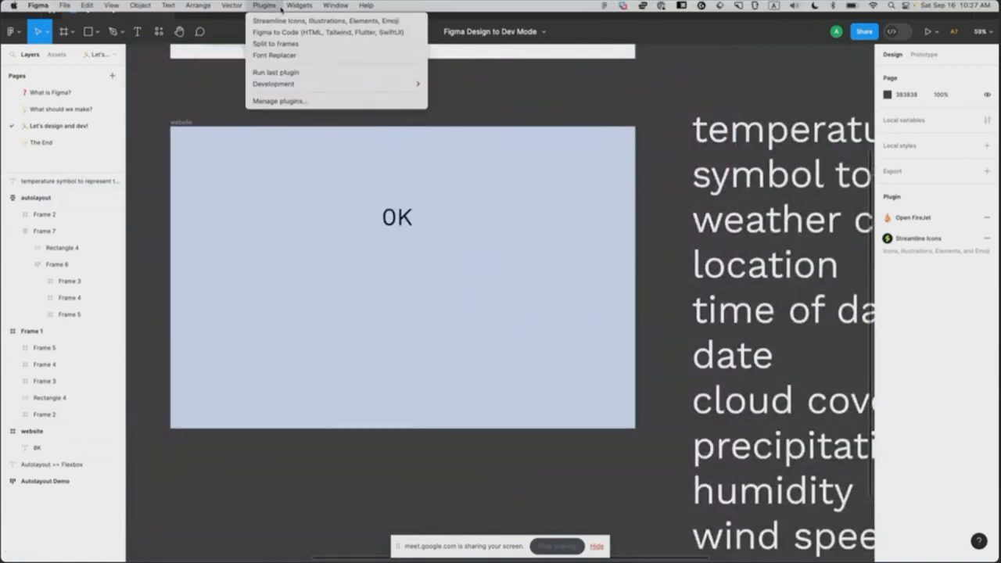
click(298, 105)
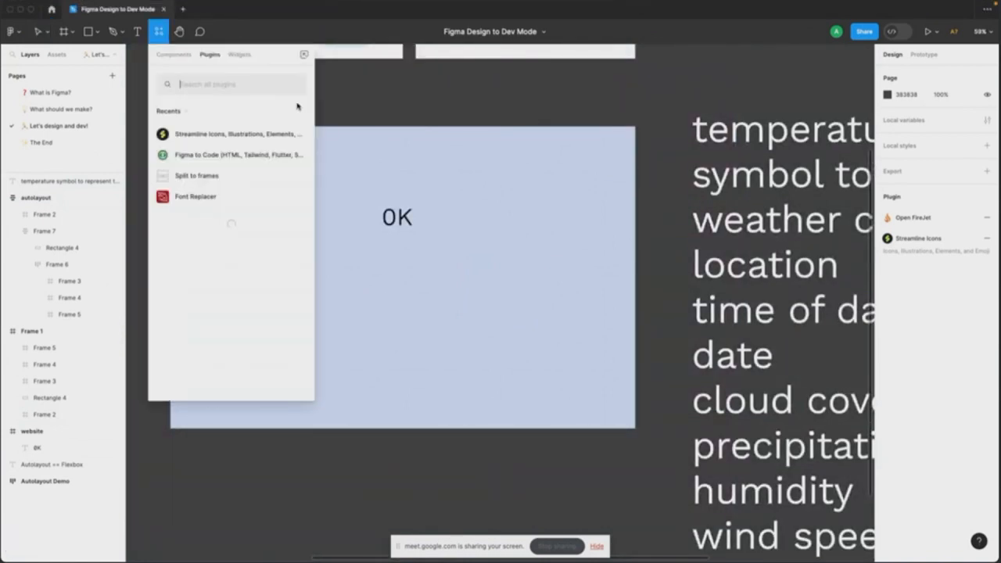
text(google)
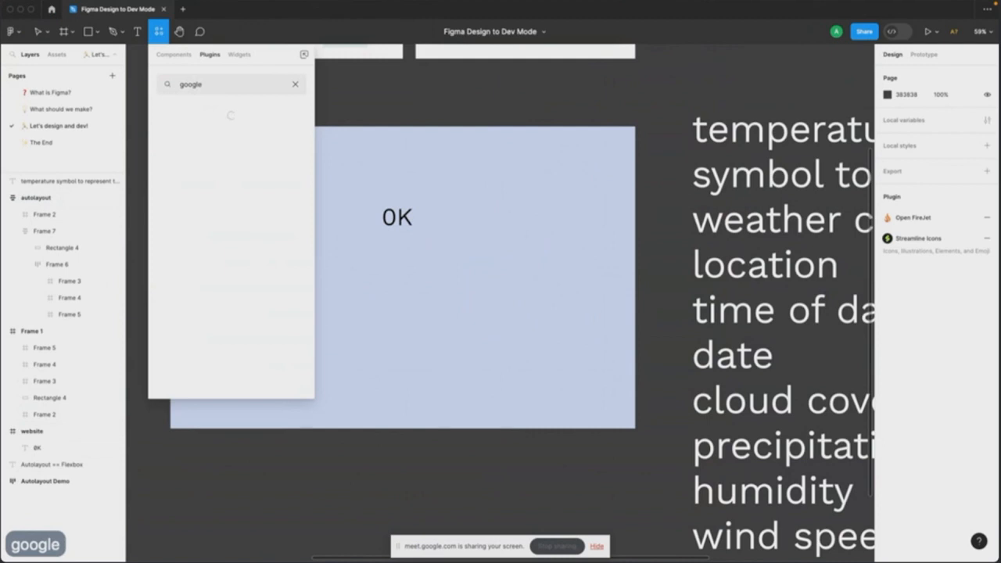
key(super+a)
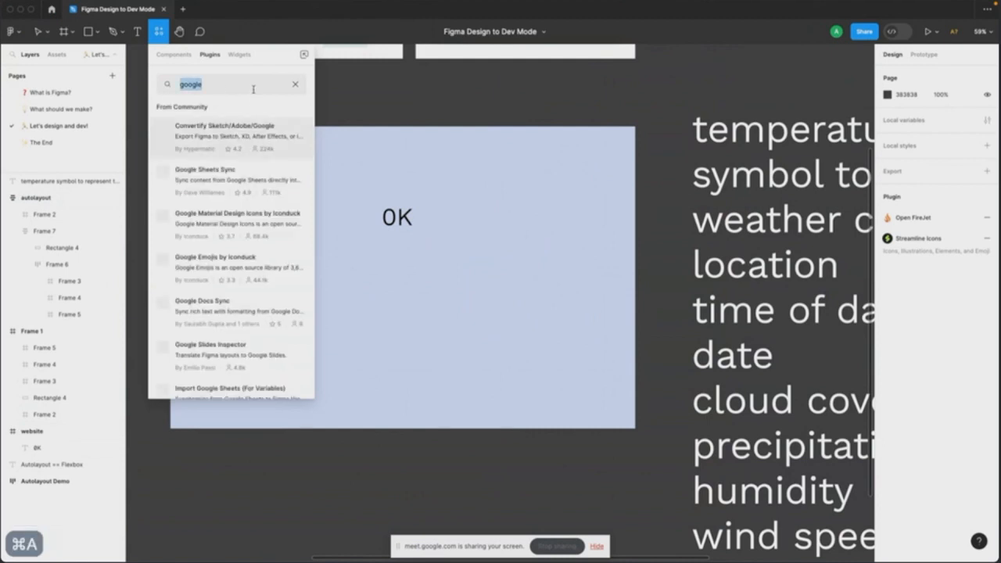
text(materia)
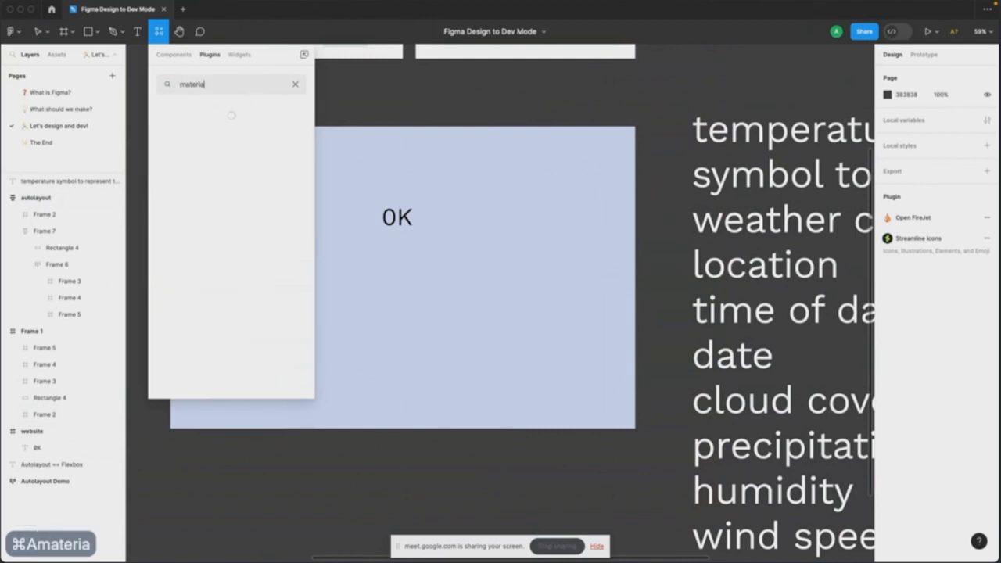
text(l design)
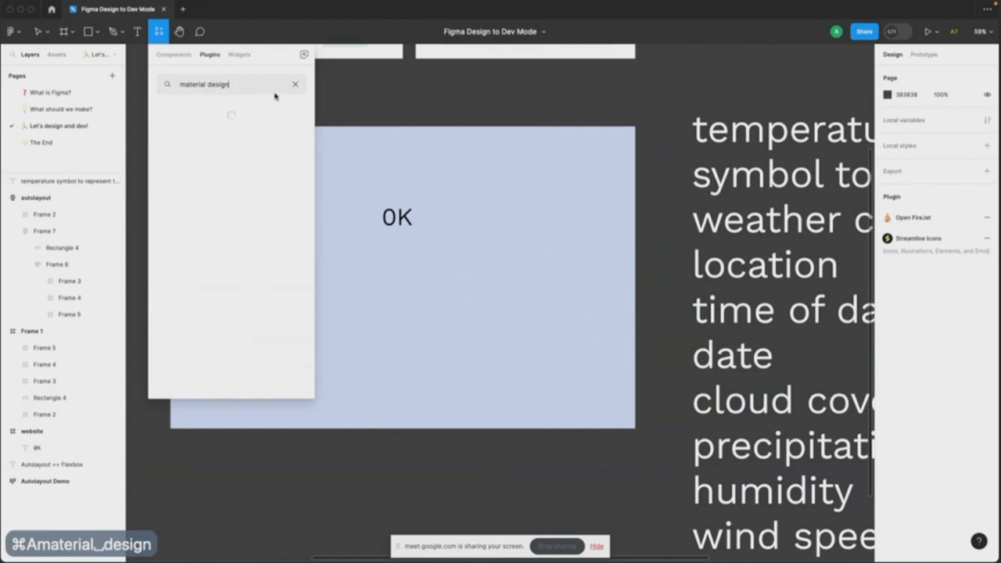
mouse_move(257, 171)
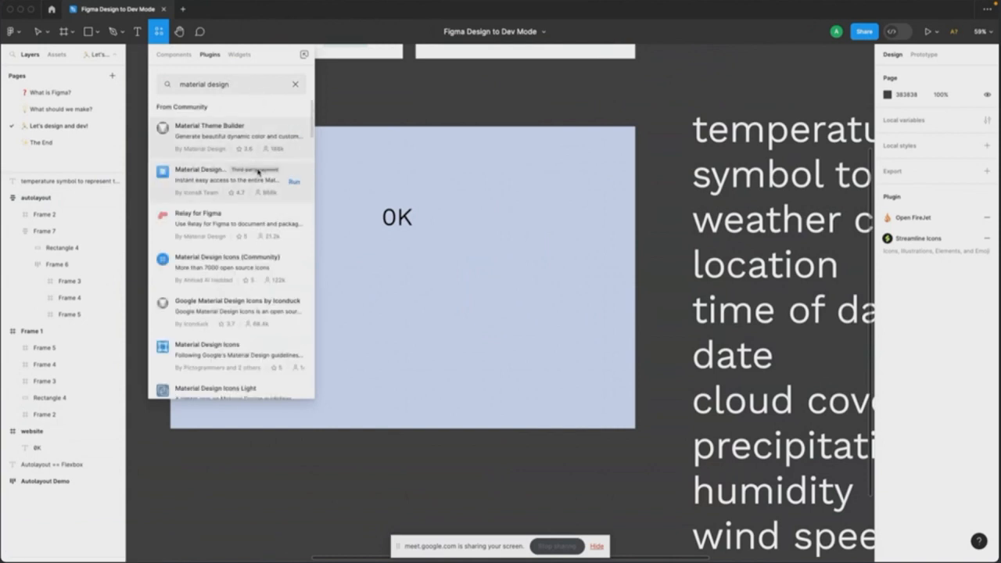
click(295, 183)
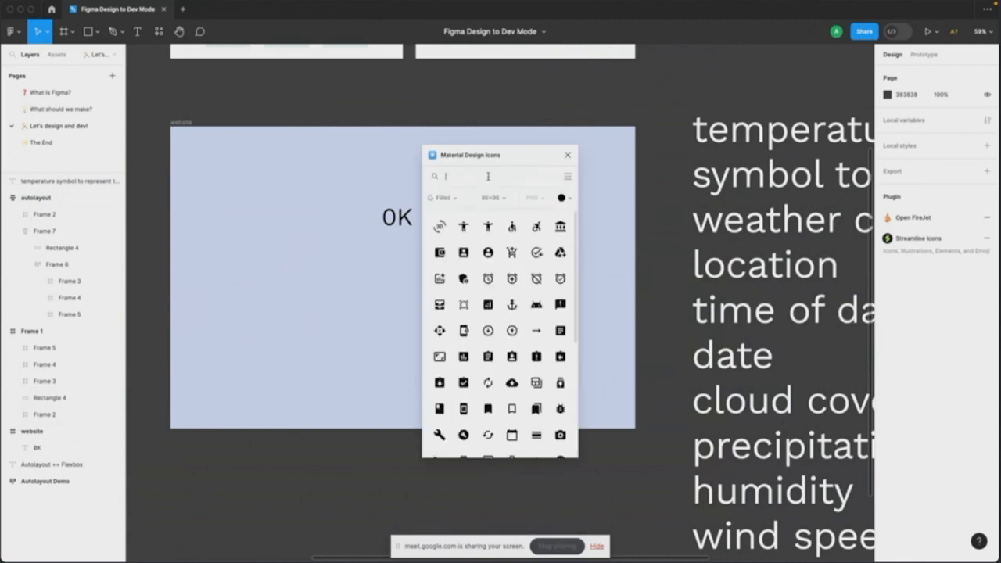
Step: Search Material Design Icons for "sun" and insert the filled sun icon at 96×96 over the website frame
text(sun)
key(Return)
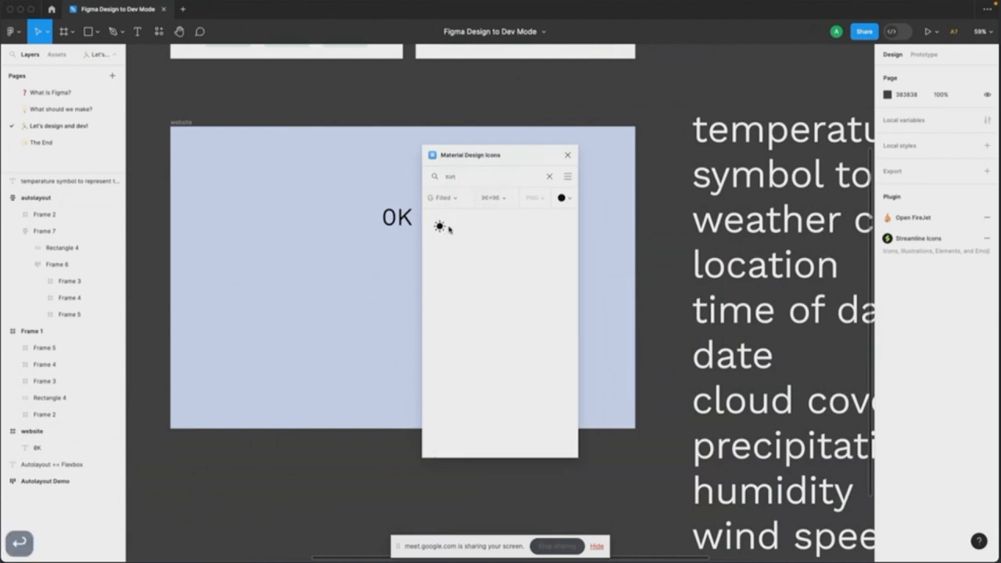
click(448, 229)
drag(530, 159, 282, 162)
click(505, 292)
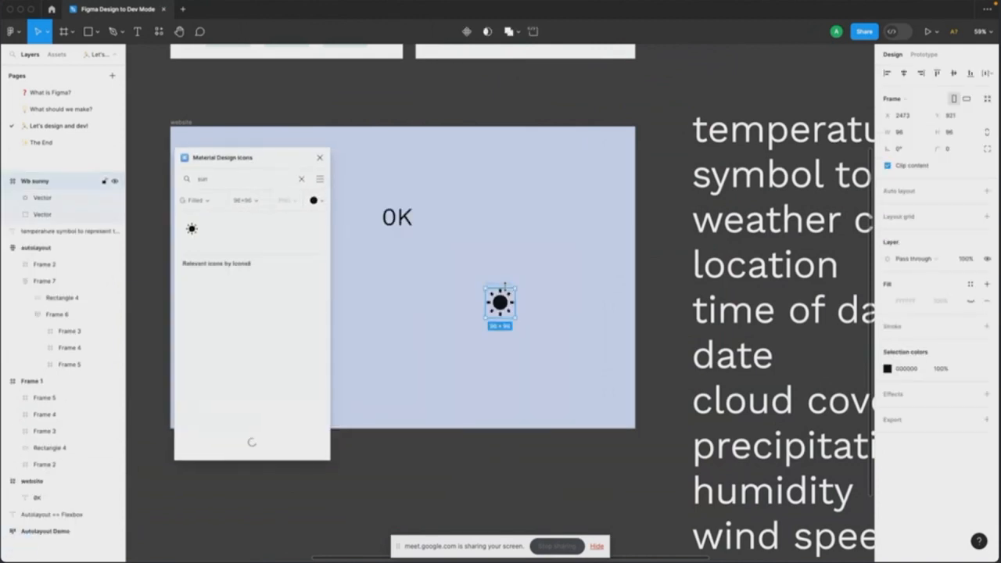
scroll(503, 302, up, 15)
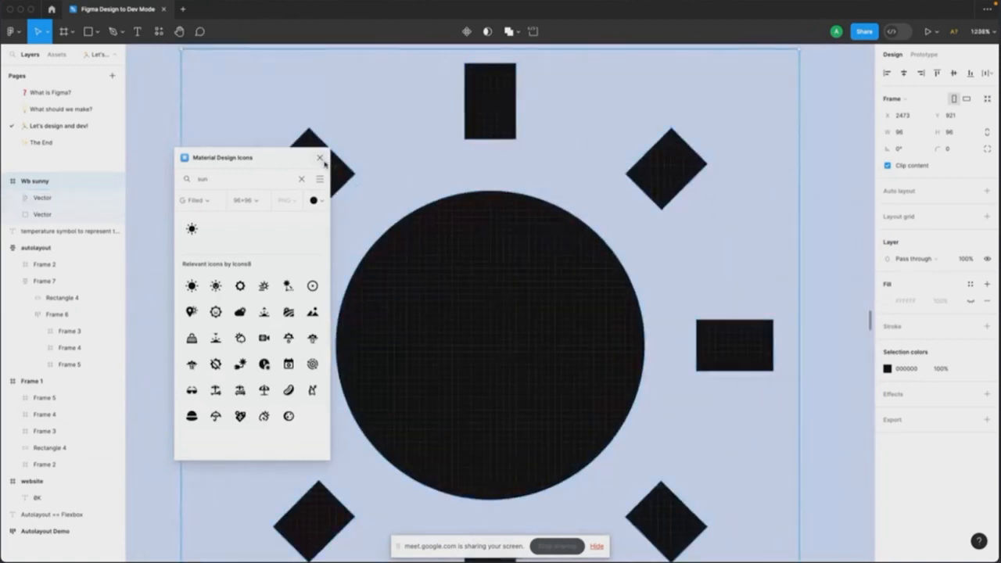
Step: Close the Material Design Icons plugin and move the sun icon to sit just right of the 0K text
click(319, 159)
scroll(496, 240, down, 5)
scroll(496, 241, down, 8)
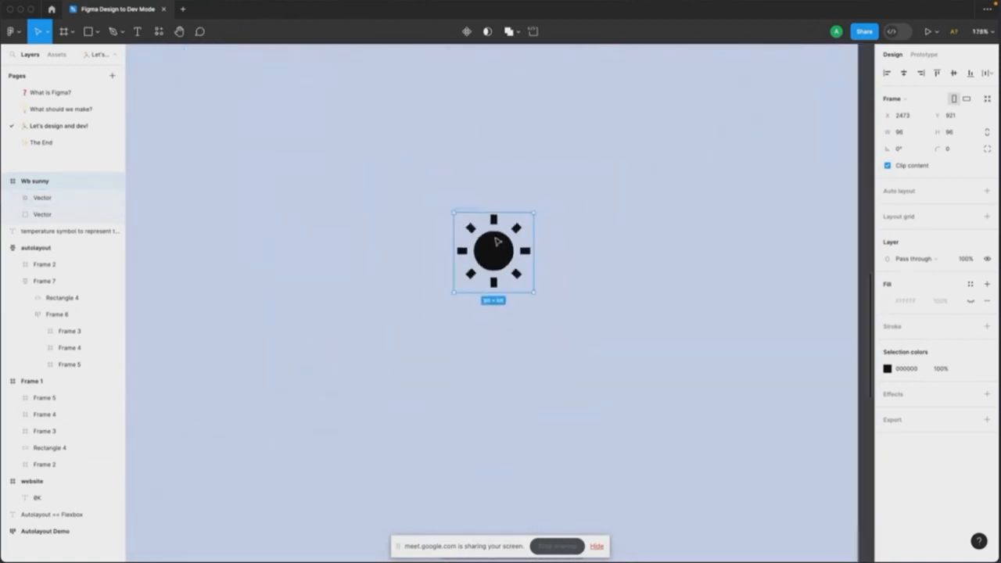
drag(519, 241, 470, 160)
scroll(432, 169, up, 1)
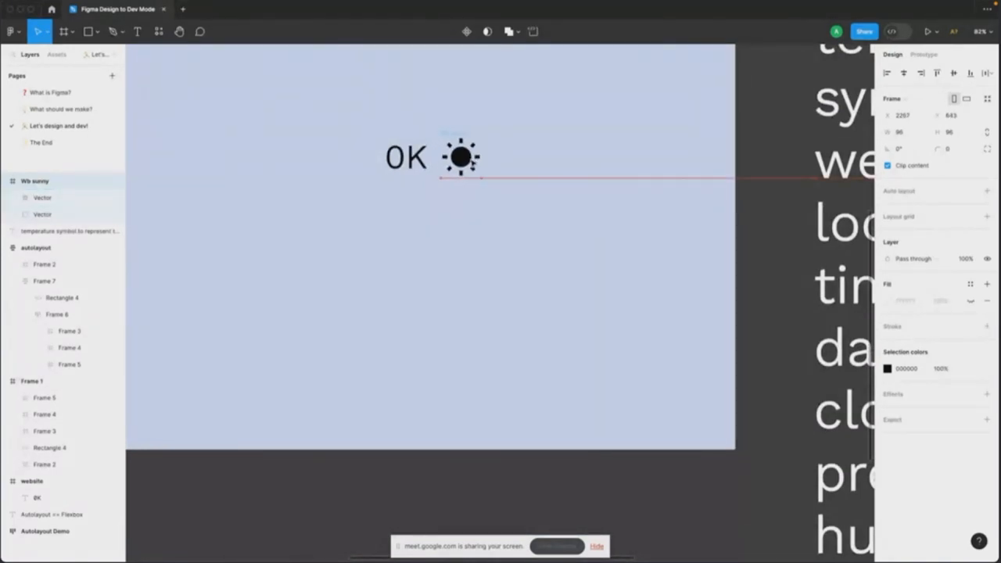
Step: Select the 0K text together with the whole sun icon frame and wrap them in a horizontal auto layout
click(406, 158)
shift+click(462, 166)
scroll(336, 139, up, 3)
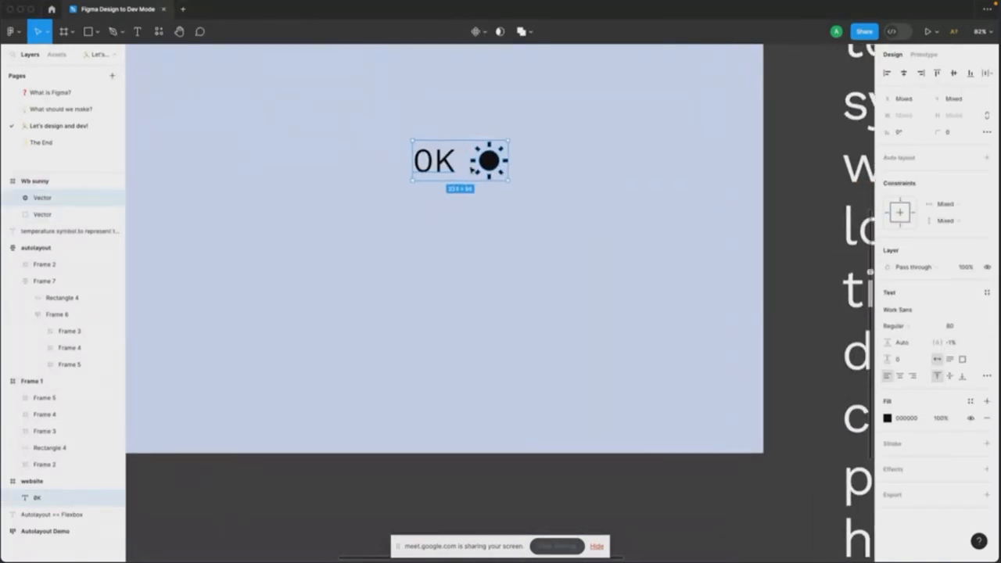
click(495, 164)
shift+click(443, 157)
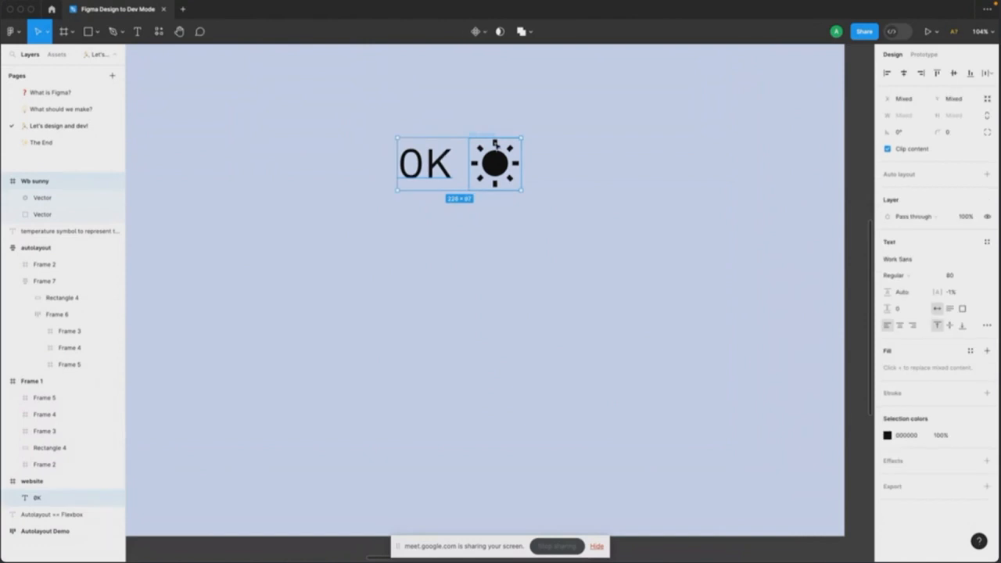
scroll(492, 138, down, 5)
scroll(494, 147, up, 5)
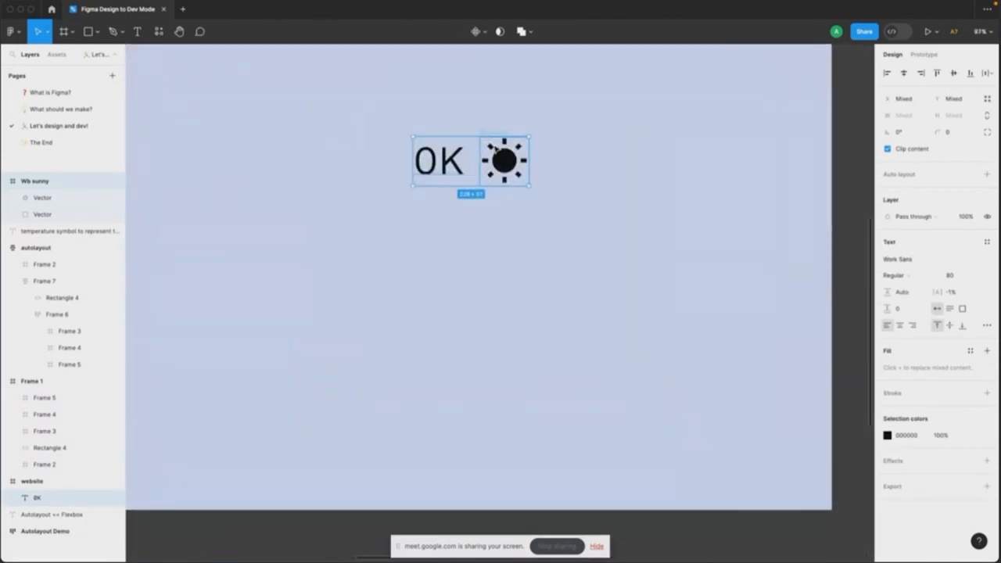
scroll(497, 148, up, 1)
click(564, 159)
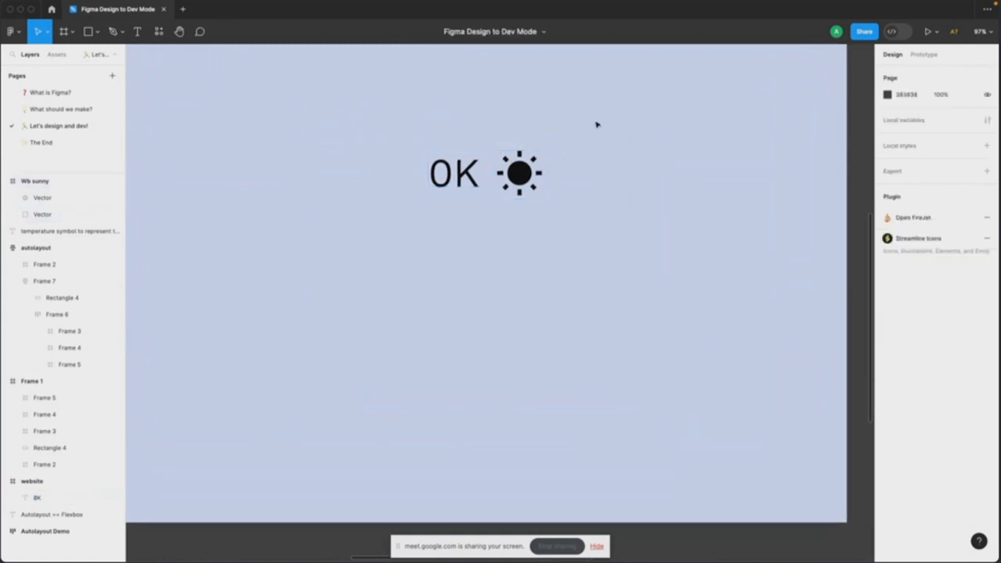
drag(605, 116, 218, 317)
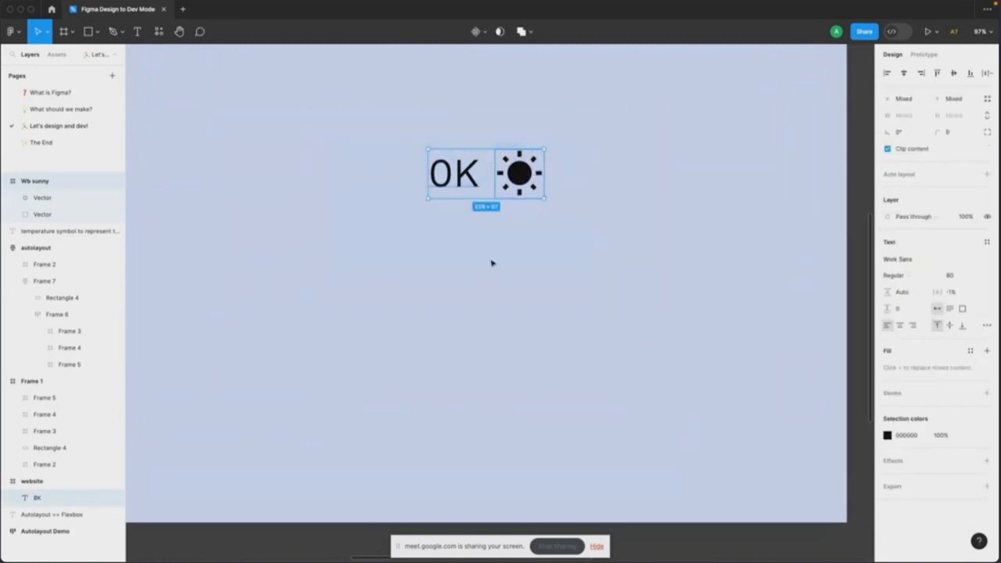
key(shift+a)
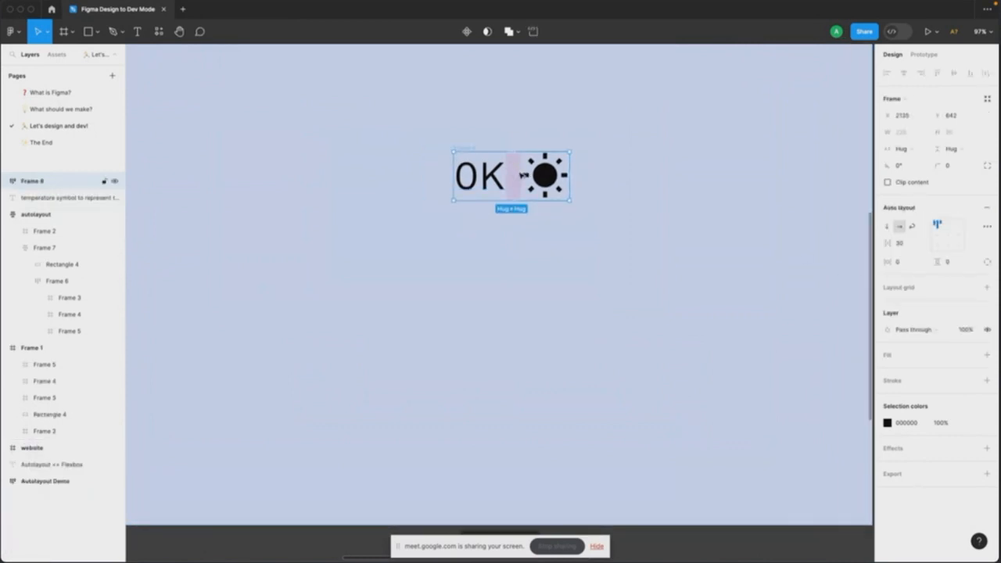
Step: Set the spacing between the 0K text and the sun icon in the auto layout to 16
mouse_move(521, 172)
mouse_down()
mouse_move(545, 175)
mouse_move(513, 176)
mouse_move(550, 175)
mouse_move(519, 174)
mouse_up()
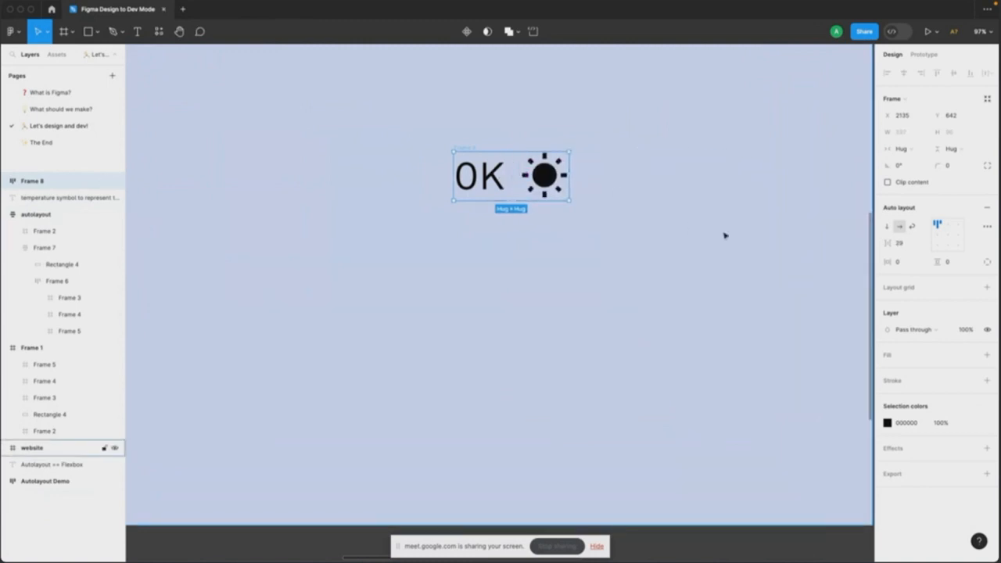
click(901, 243)
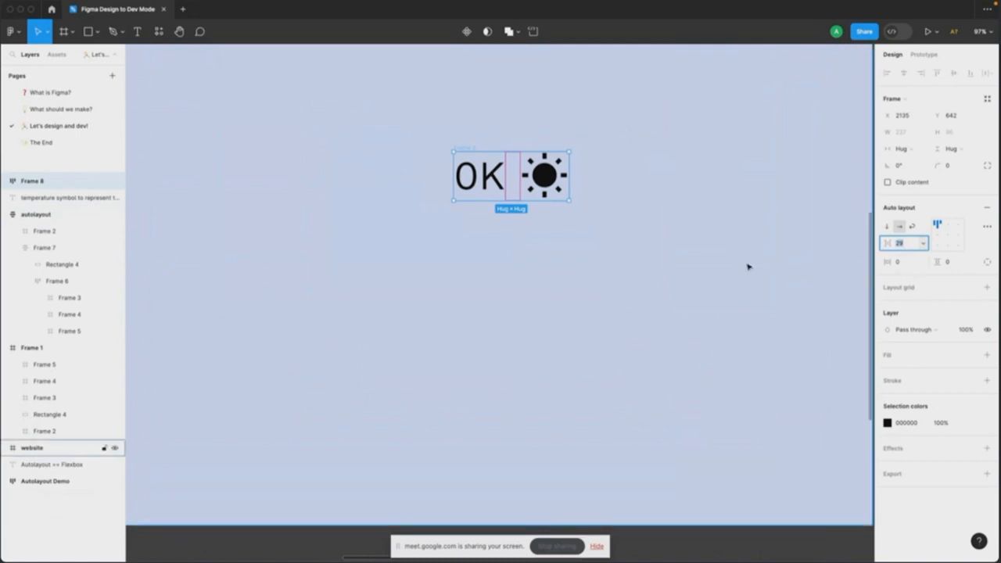
text(16)
key(Return)
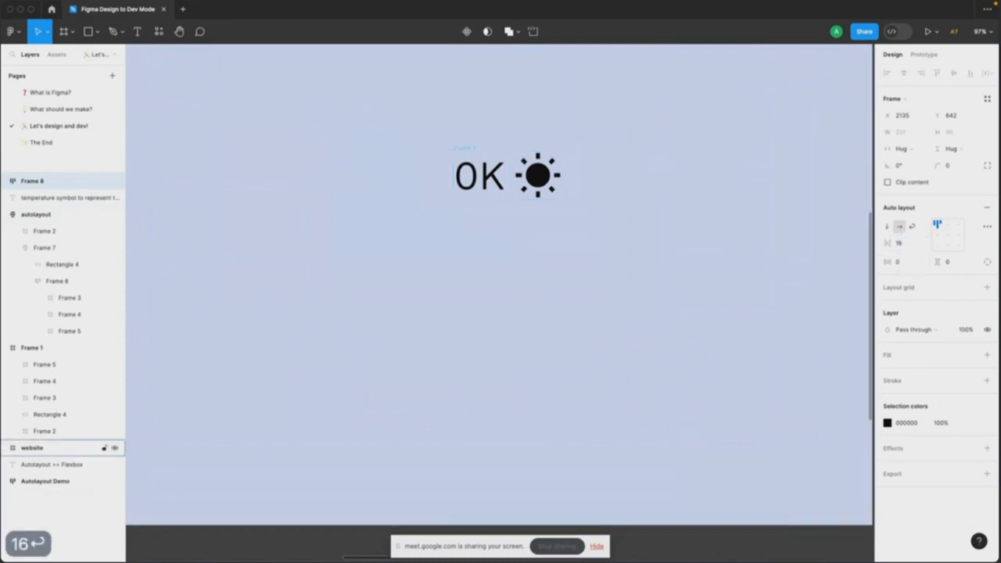
Step: Set the 0K text's font size to 88 and align the auto layout's items left and vertically centred
double_click(536, 176)
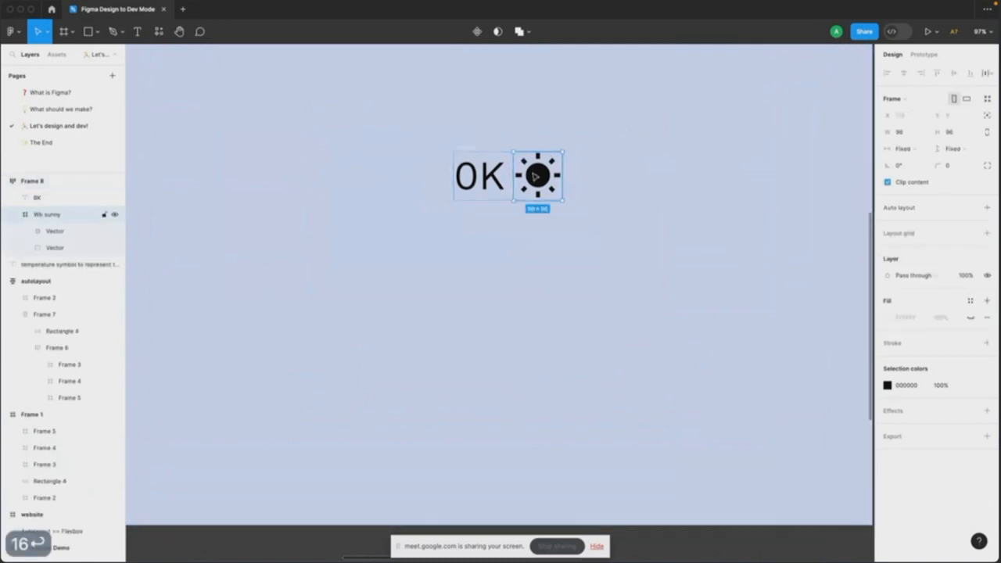
click(479, 146)
click(485, 180)
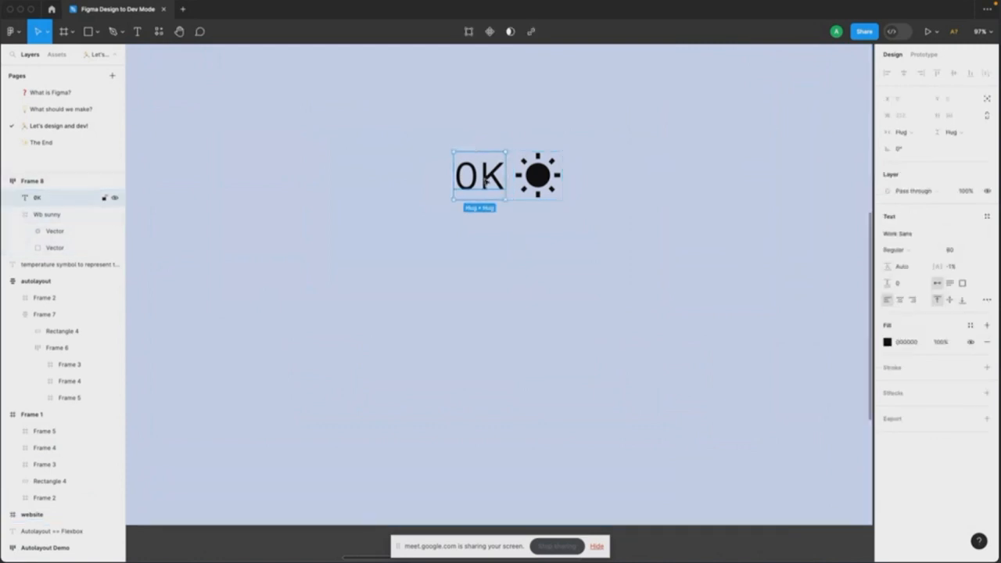
click(949, 250)
text(88)
key(Tab)
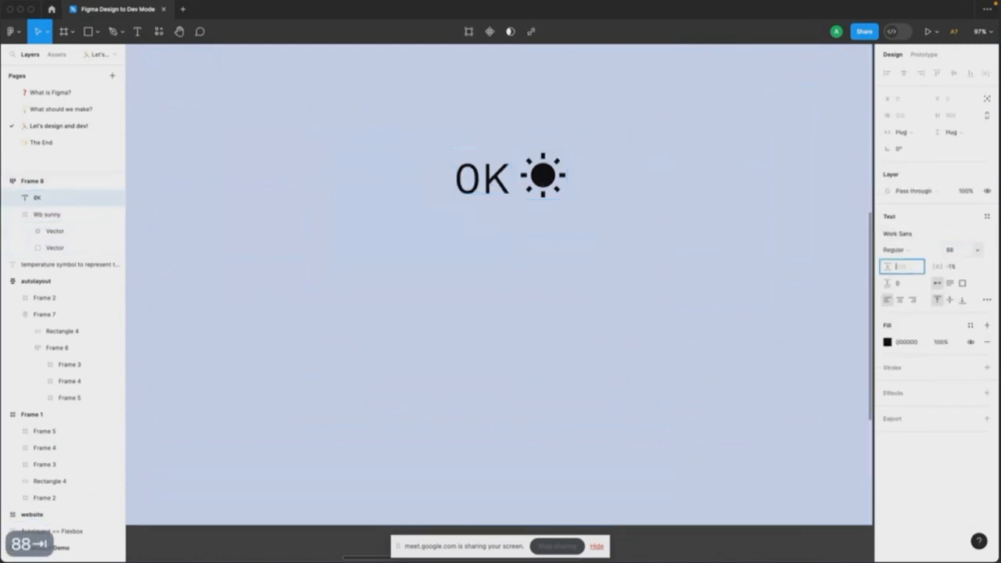
click(474, 141)
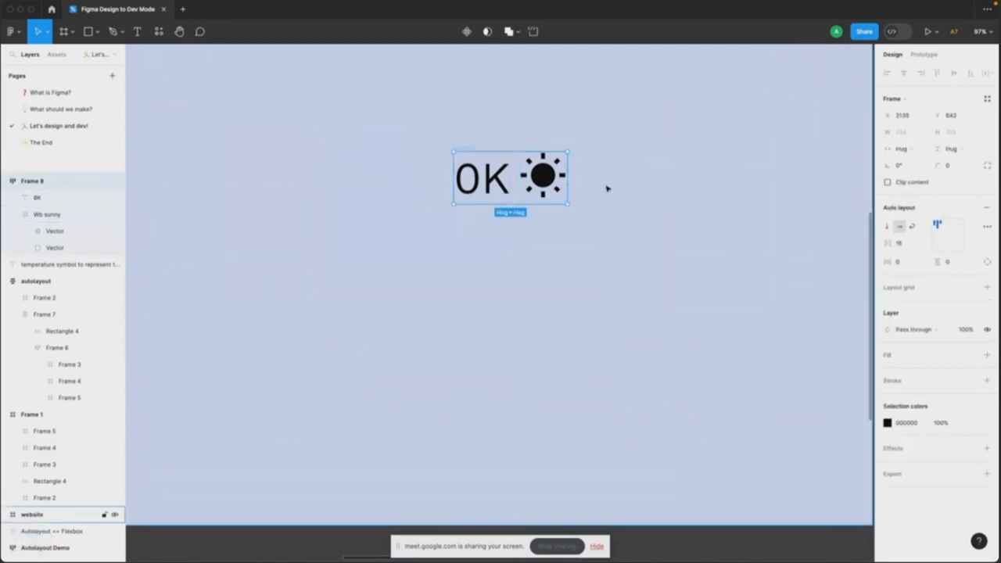
click(938, 236)
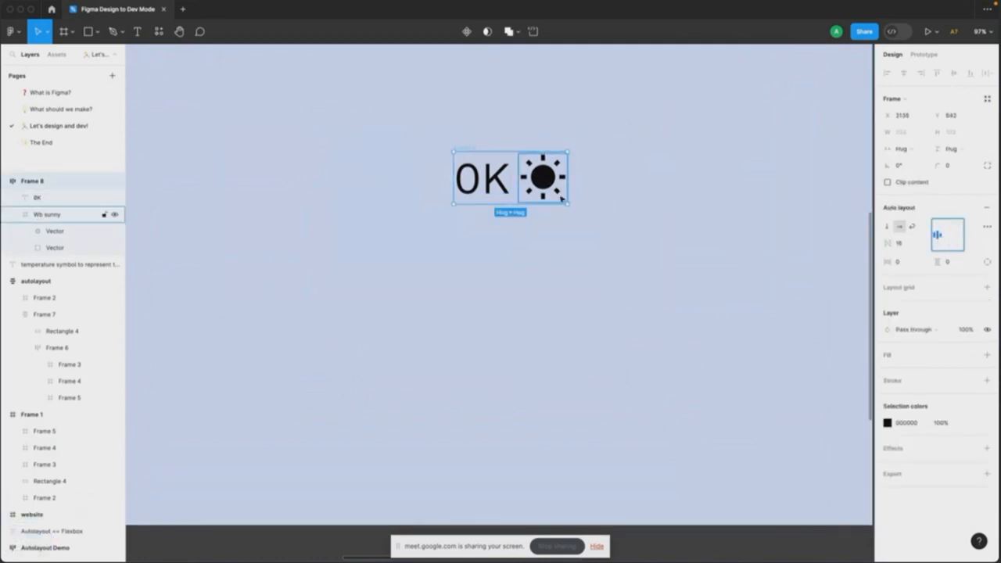
Step: Rename the auto-layout frame as temperature and place it inside the website frame, horizontally centred near the top at about X 644, Y 157
scroll(597, 175, down, 2)
click(517, 166)
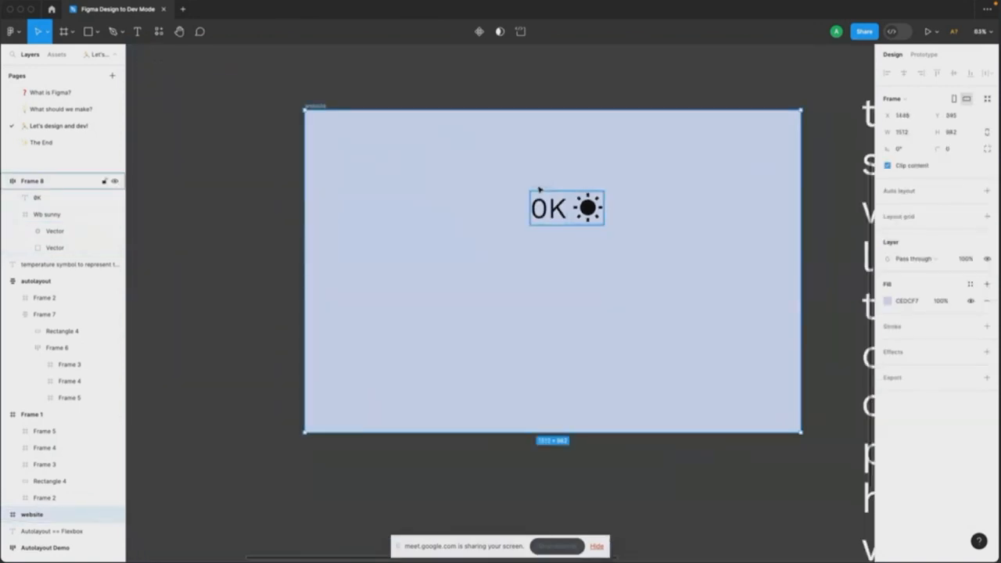
click(548, 200)
key(super+z)
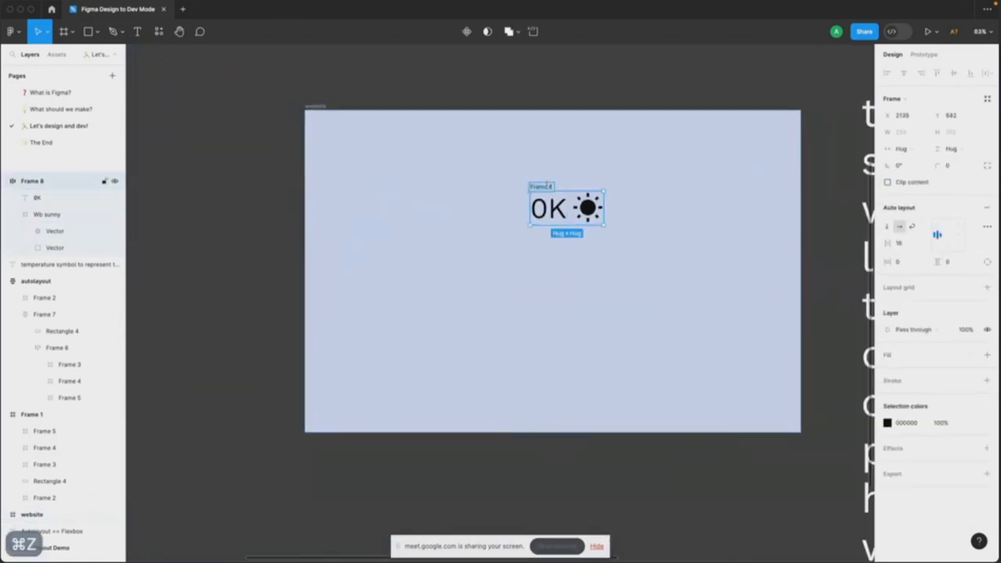
text(temperat)
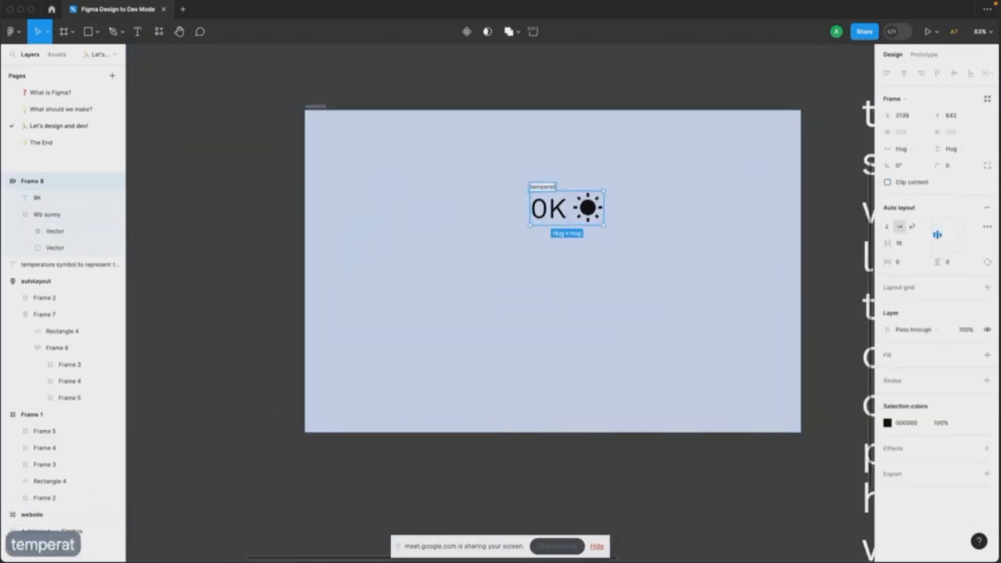
text(ure)
key(Return)
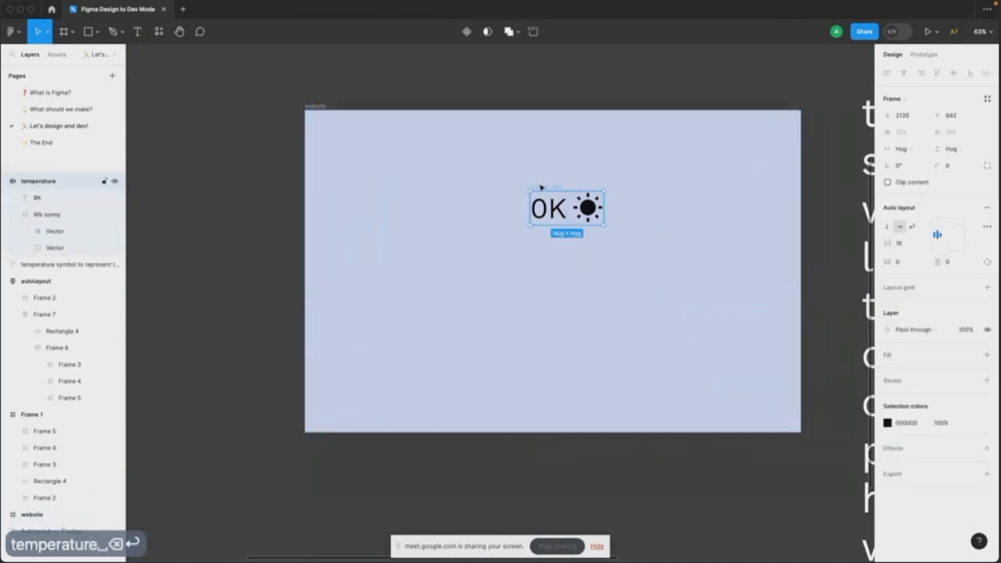
drag(541, 187, 528, 159)
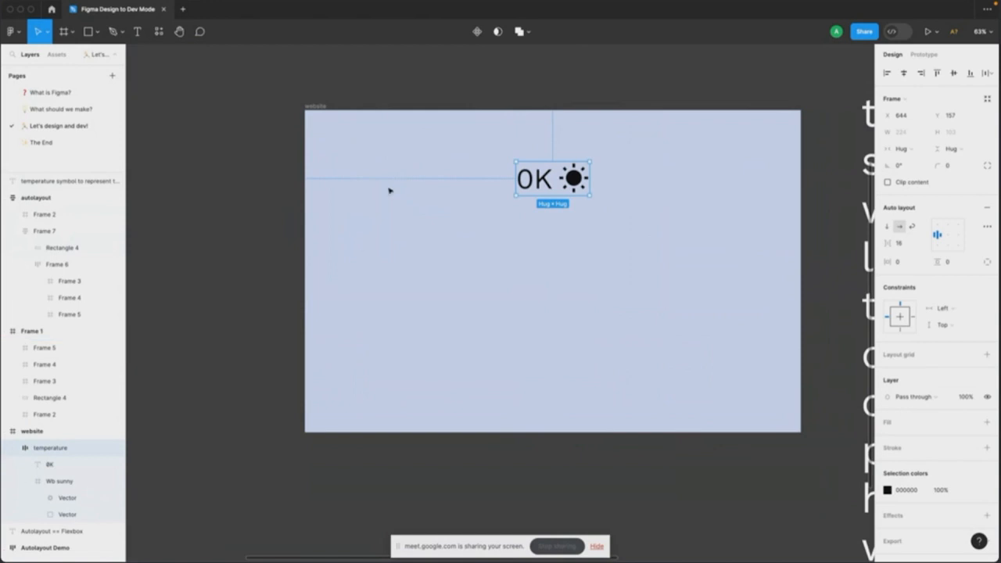
Step: Make "symbol to represent the weather condition" and "temperature" bold in the content list beside the website frame
scroll(358, 118, right, 3)
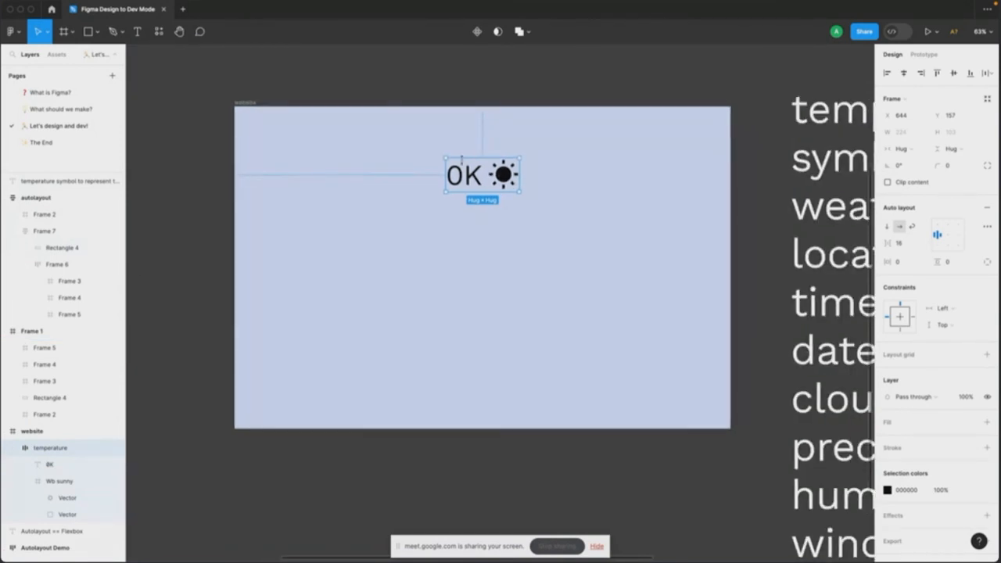
scroll(520, 188, down, 3)
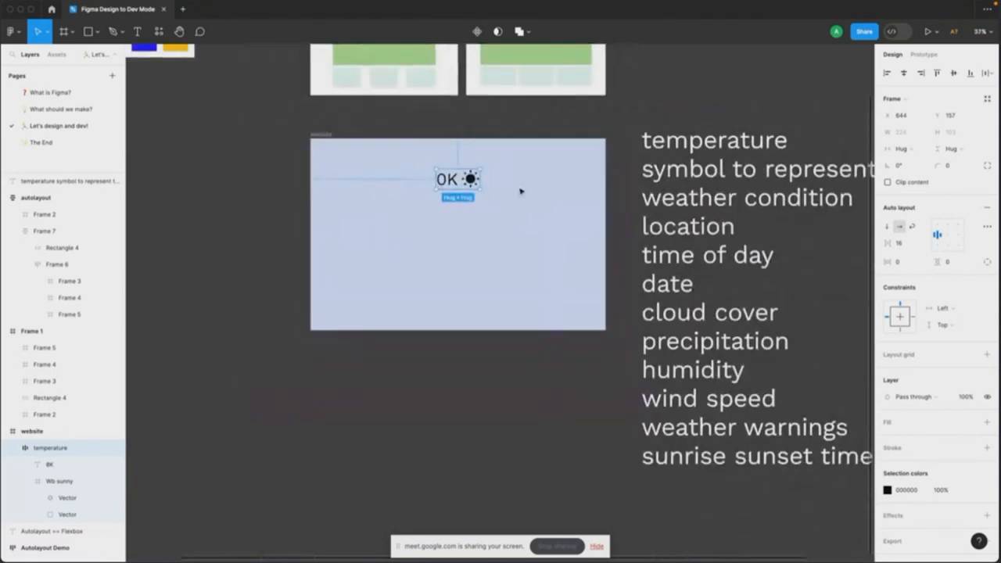
scroll(520, 190, right, 1)
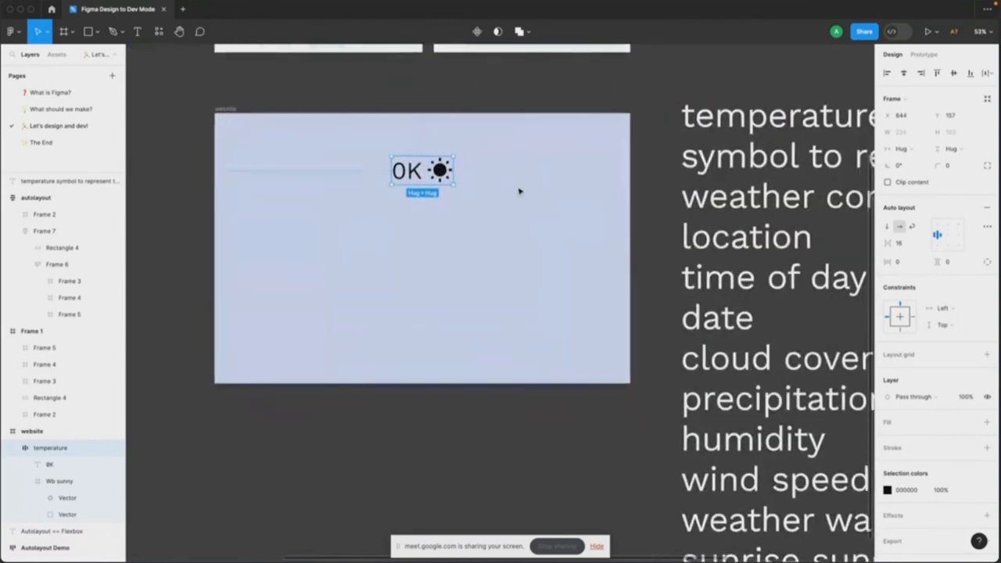
scroll(446, 200, down, 3)
scroll(462, 192, right, 3)
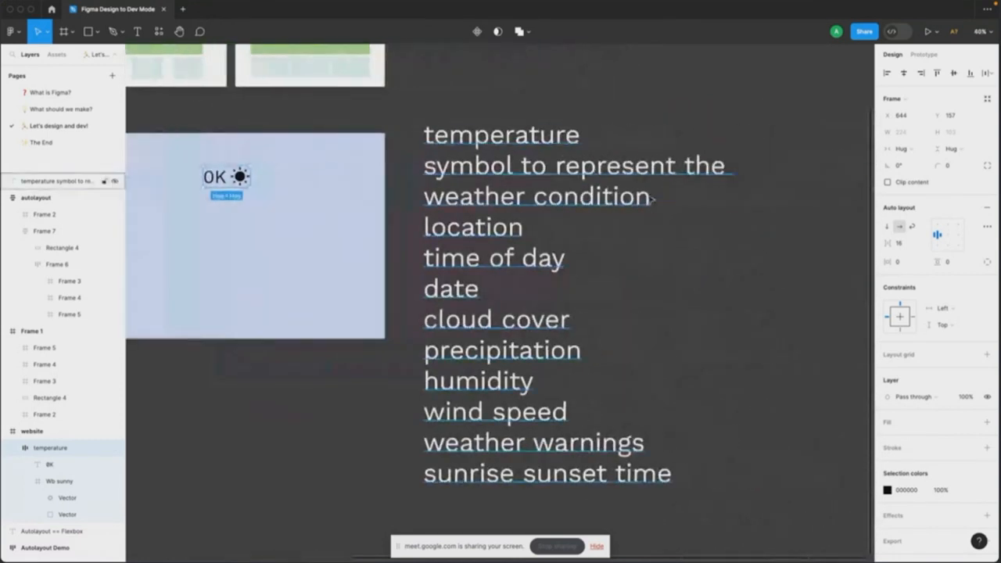
click(485, 178)
drag(485, 178, 401, 176)
key(super+b)
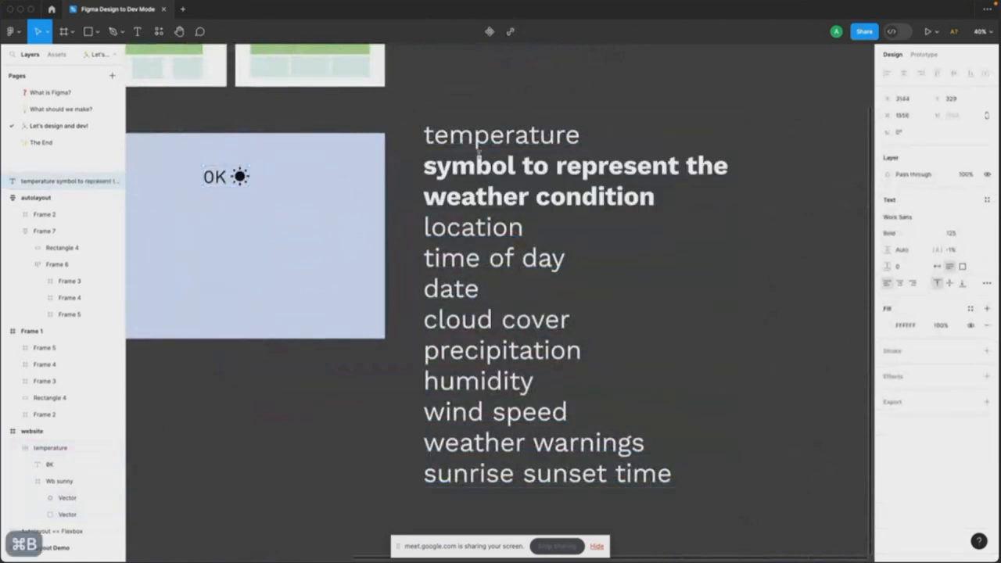
double_click(506, 145)
key(super+b)
scroll(503, 152, left, 4)
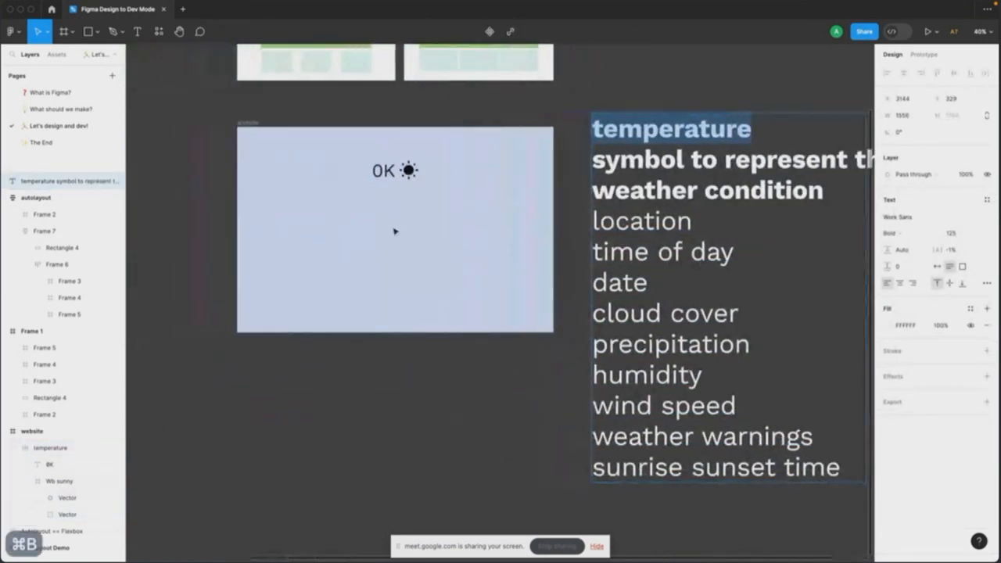
key(Escape)
key(Escape)
Step: Add the text "Above the atmosphere" to the website frame and position it below the temperature row at about X 104, Y 297
scroll(356, 205, up, 2)
key(t)
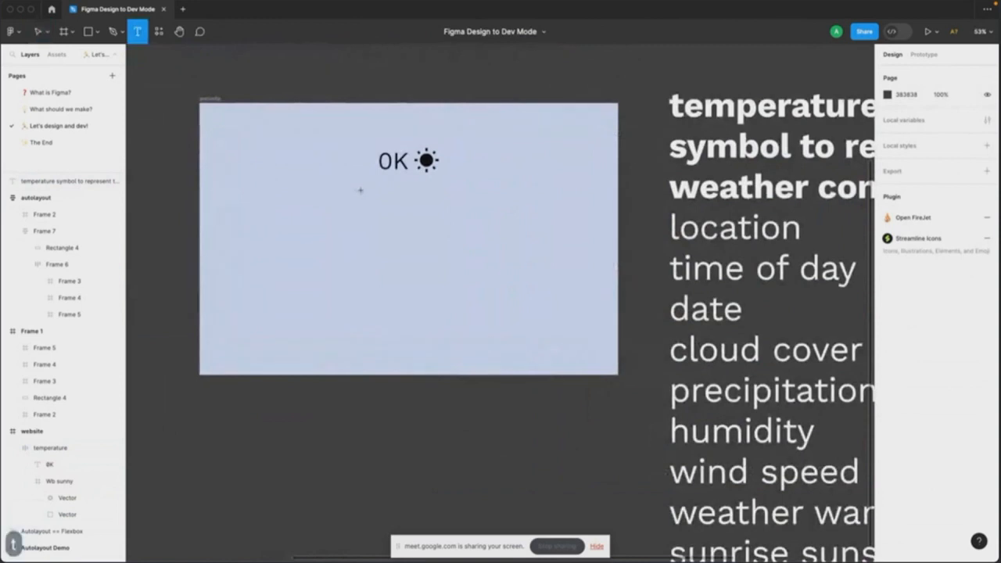
click(360, 192)
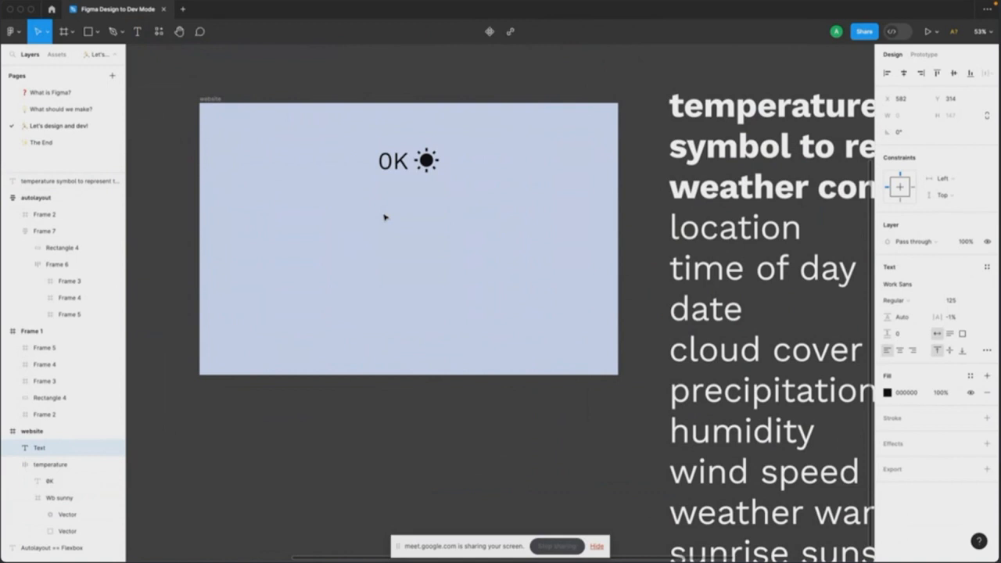
text(Above thre)
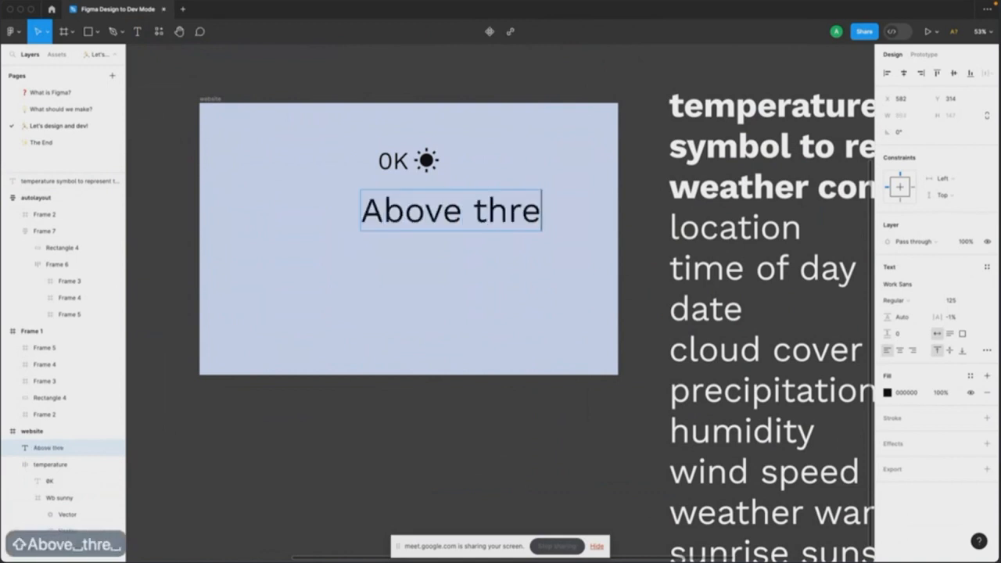
key(BackSpace)
key(BackSpace)
key(BackSpace)
text(e atmosphere)
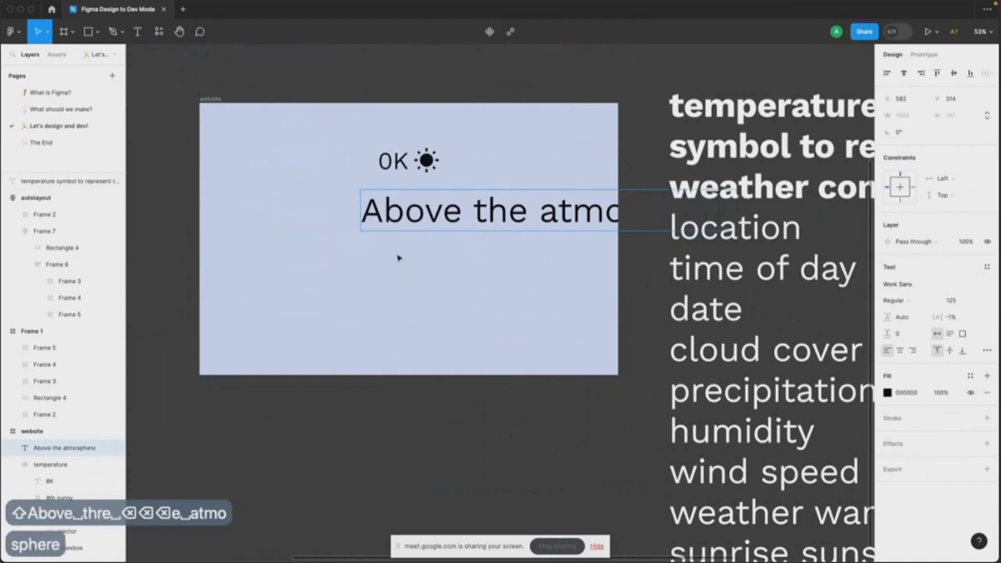
click(477, 223)
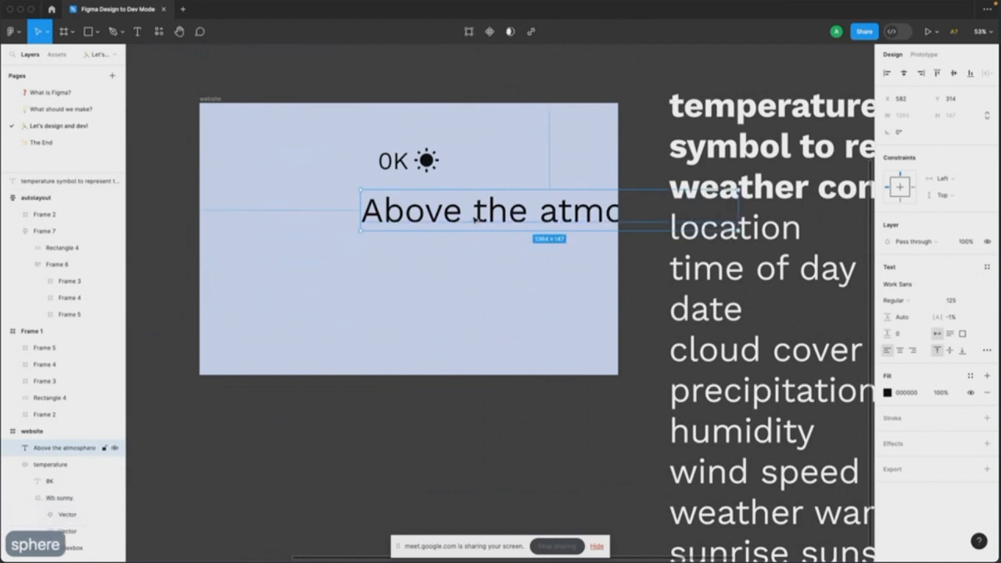
drag(475, 220, 343, 215)
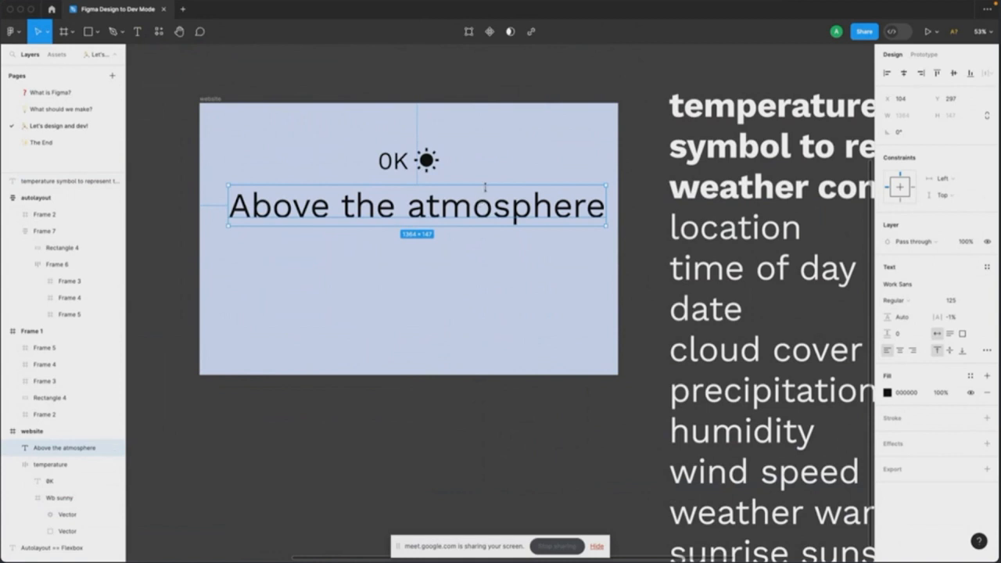
Step: Append " on the moon" to the end of the "Above the atmosphere" text
double_click(542, 220)
key(Right)
text(on)
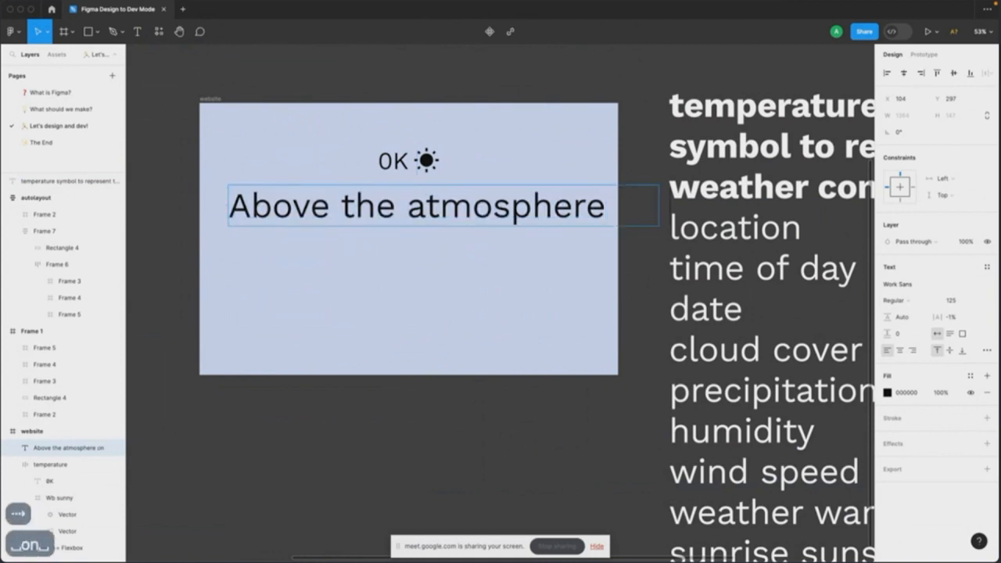
text( the moon)
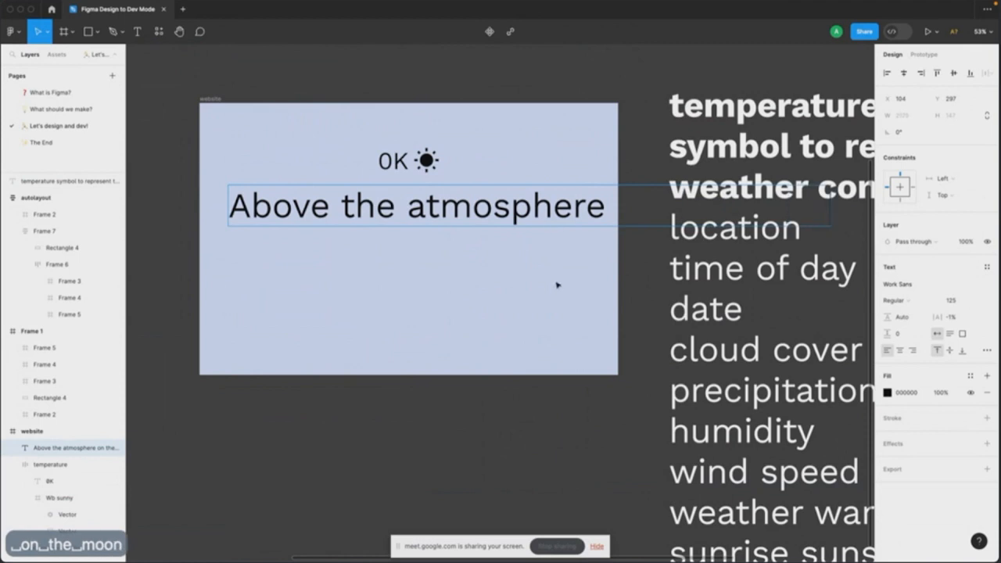
Step: Replace the location text in the website frame with "On the moon" and move it to about X 405, Y 288
key(super+z)
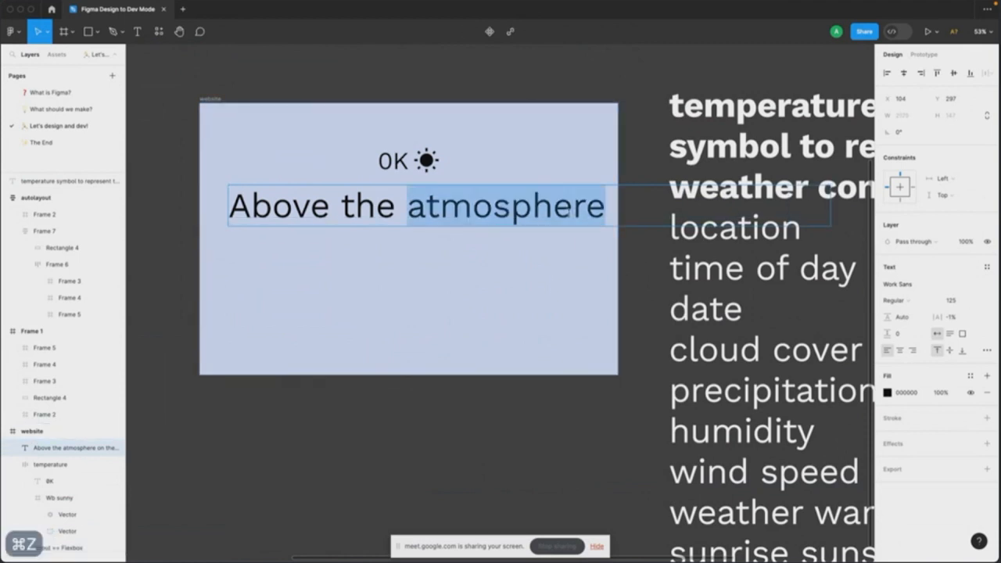
key(super+a)
text(On the moon)
key(Escape)
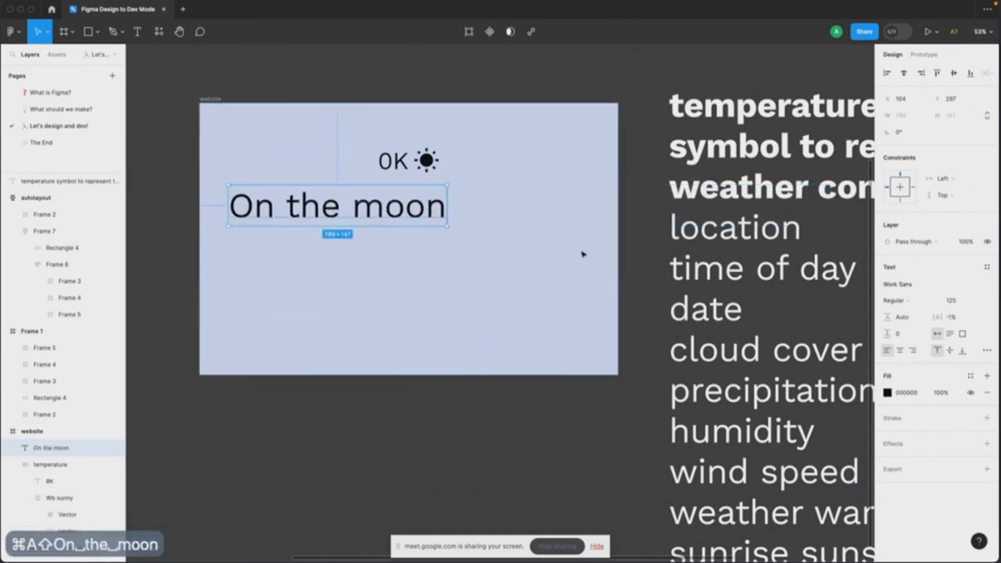
scroll(579, 254, left, 3)
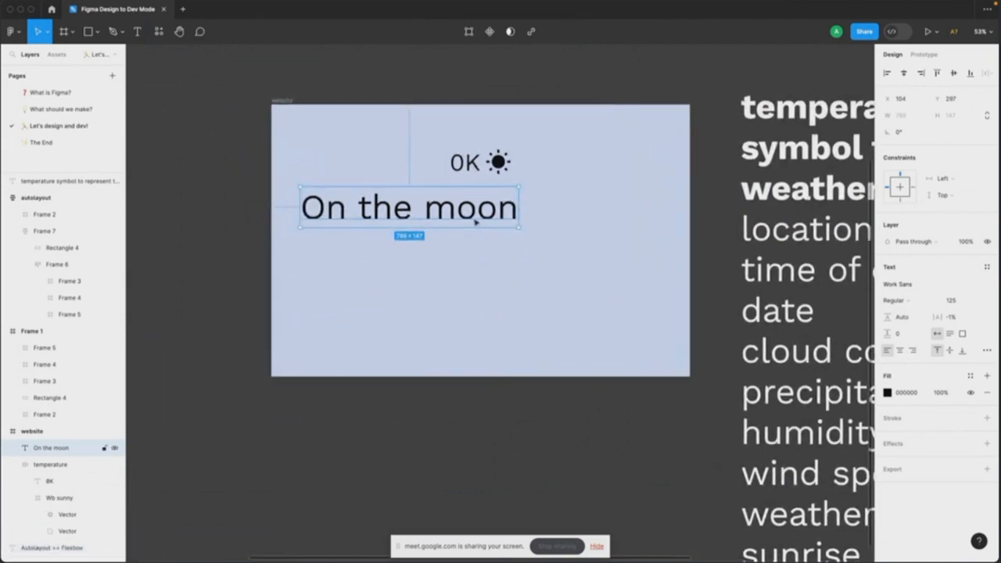
drag(433, 216, 517, 214)
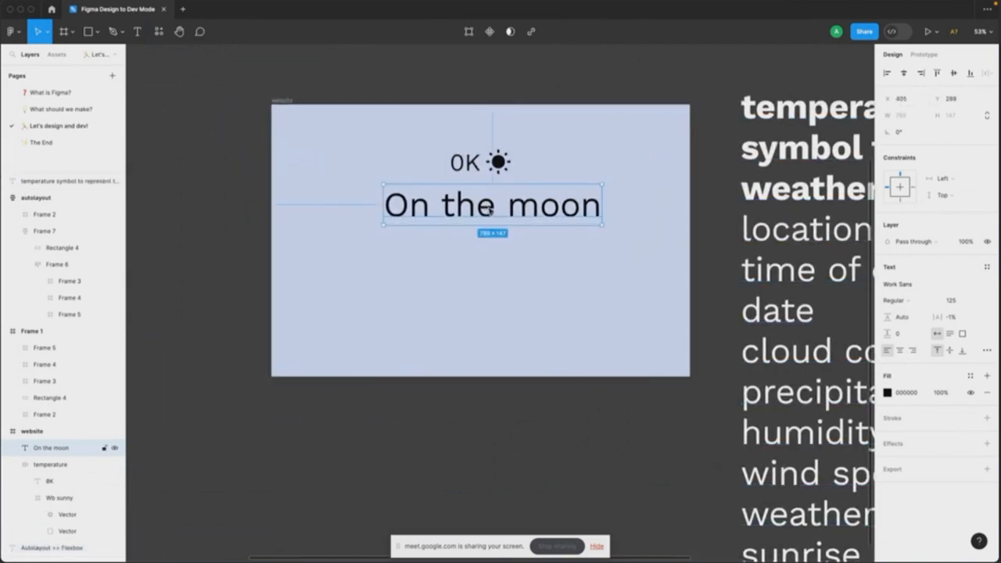
Step: Undo the "On the moon" edits to bring back the text "Above the atmosphere" and finish editing it
key(super+z)
key(super+z)
key(super+z)
key(super+z)
key(super+z)
key(super+z)
key(super+z)
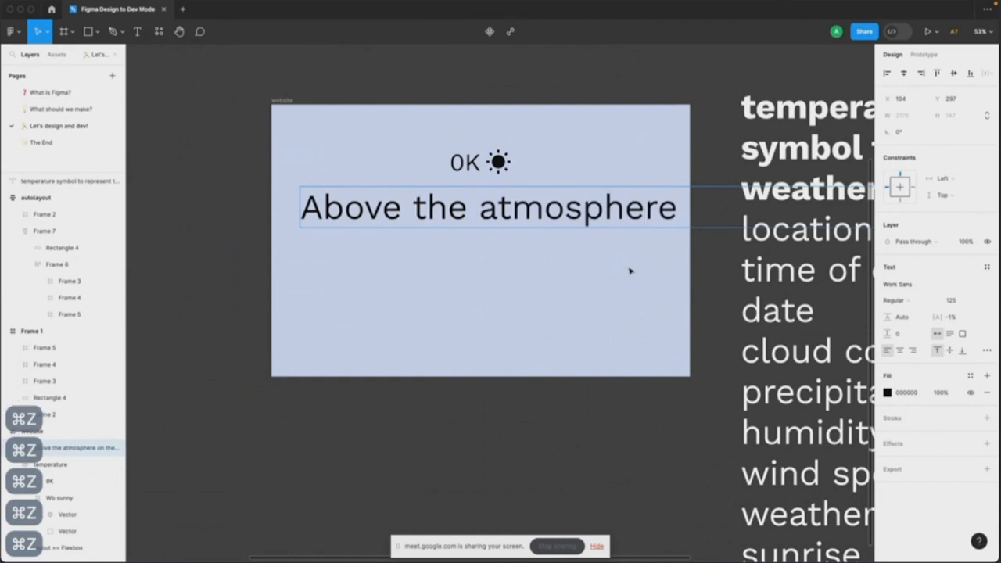
click(631, 271)
Step: Set the font size of "Above the atmosphere" to 72 and centre the text directly below the temperature row
click(651, 213)
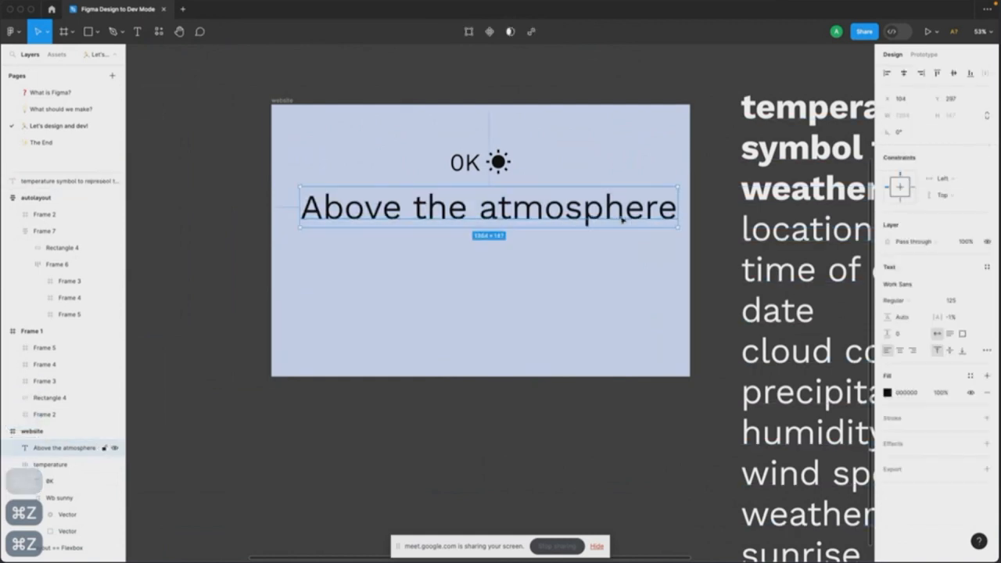
click(958, 300)
text(72)
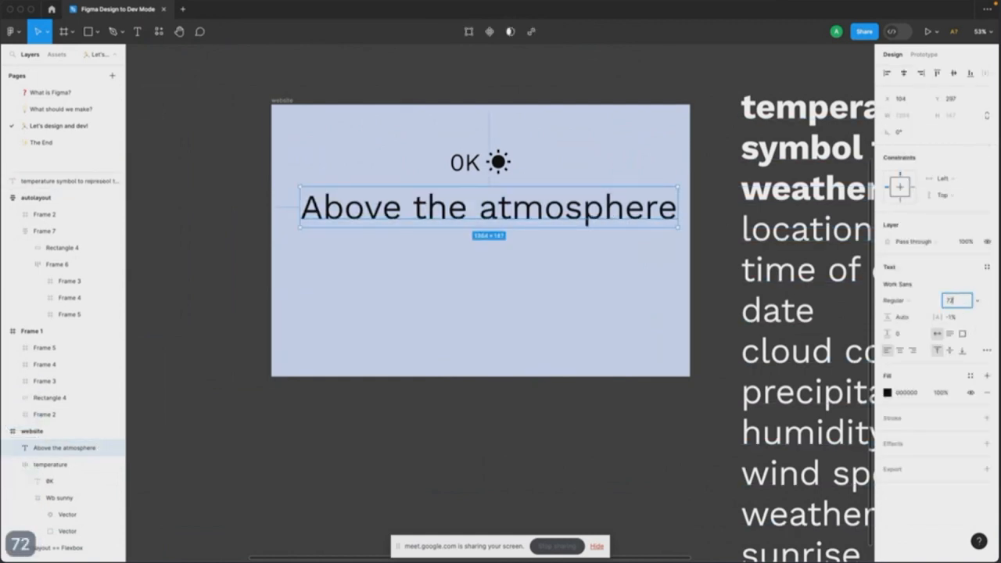
key(Return)
drag(447, 200, 522, 190)
drag(543, 234, 448, 225)
click(448, 224)
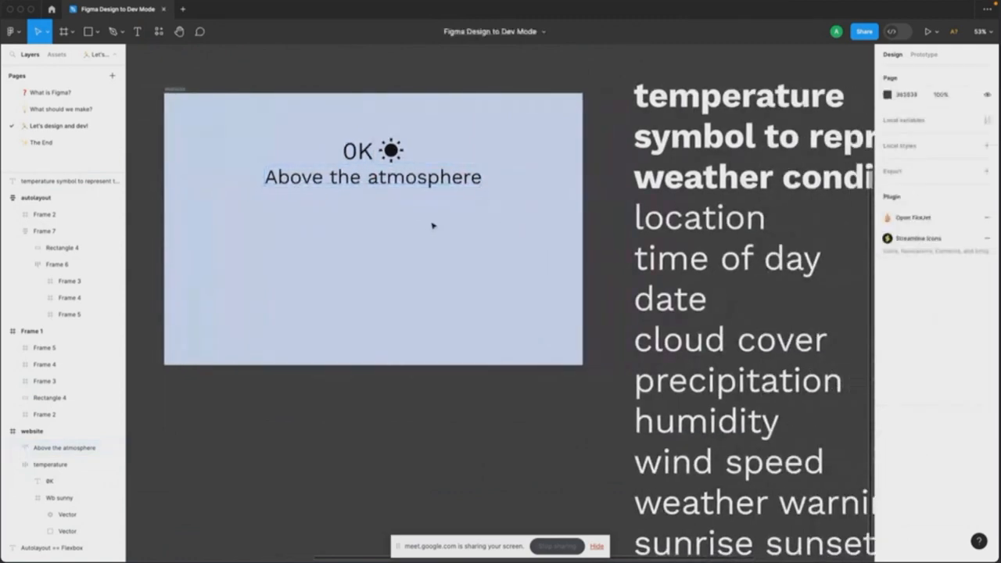
Step: Make "location" bold in the content list beside the website frame
scroll(432, 225, down, 3)
scroll(432, 226, up, 3)
click(687, 228)
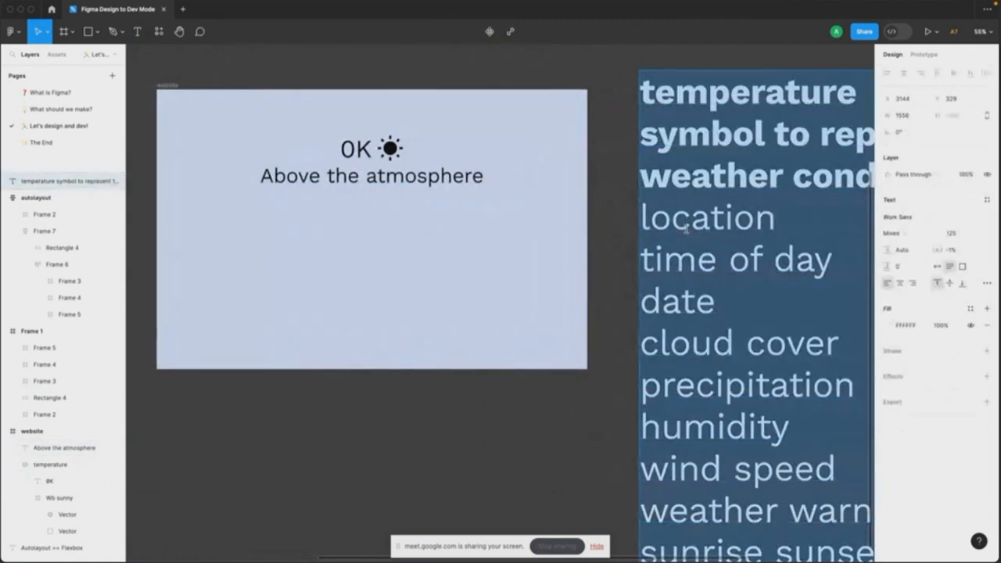
drag(789, 223, 592, 223)
key(super+b)
click(622, 236)
Step: Duplicate the "Above the atmosphere" text below itself at about X 363, Y 392 and change the copy to "??:??"
drag(403, 185, 402, 223)
key(Return)
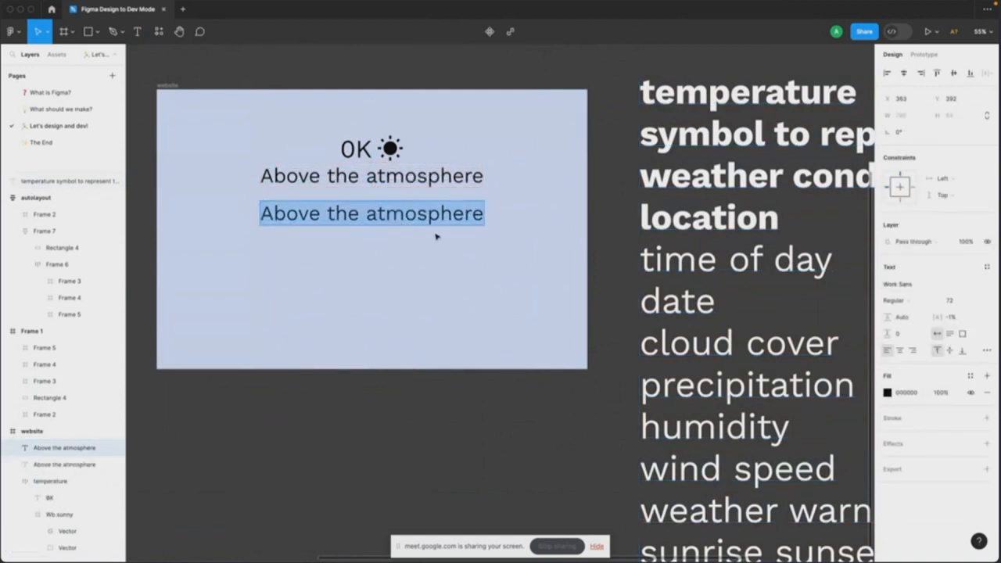
mouse_move(715, 3)
text(???)
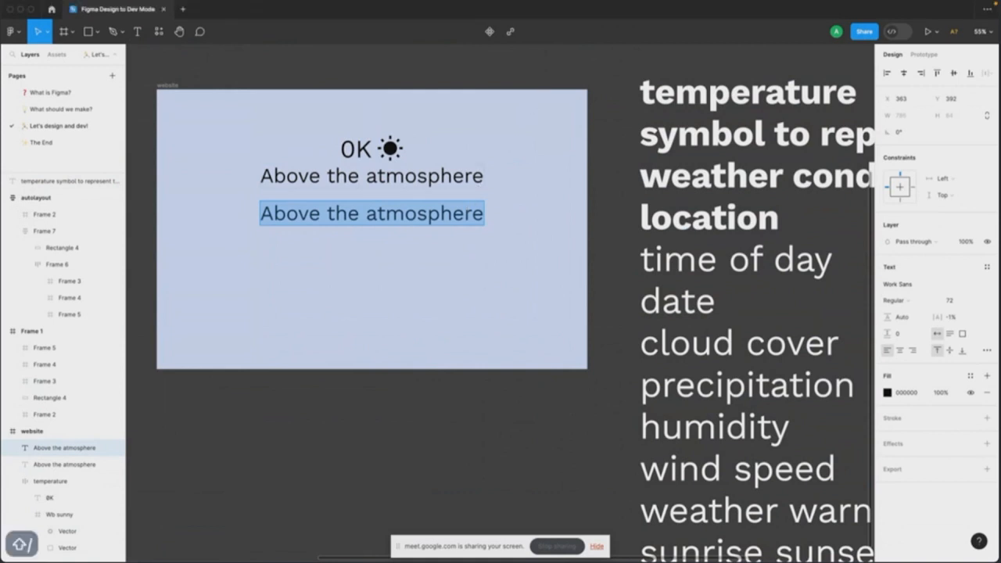
text(:??)
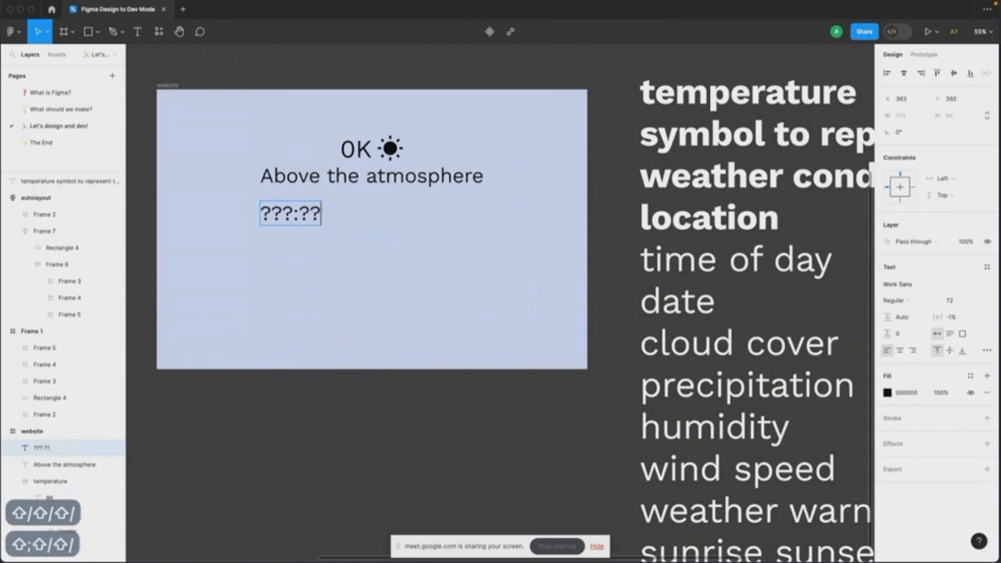
key(Left)
key(Left)
key(Left)
key(BackSpace)
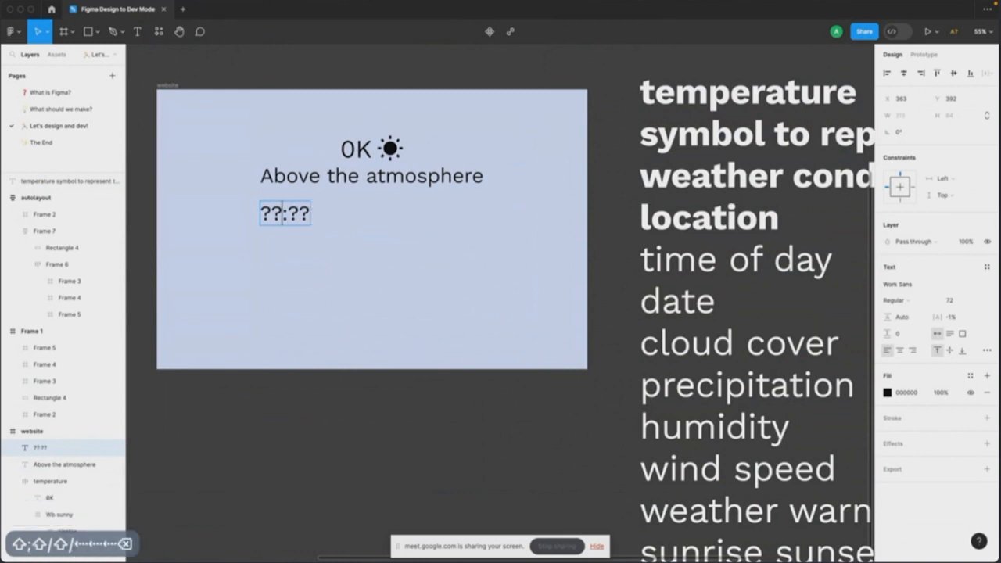
key(Right)
key(Right)
key(Right)
scroll(456, 337, right, 2)
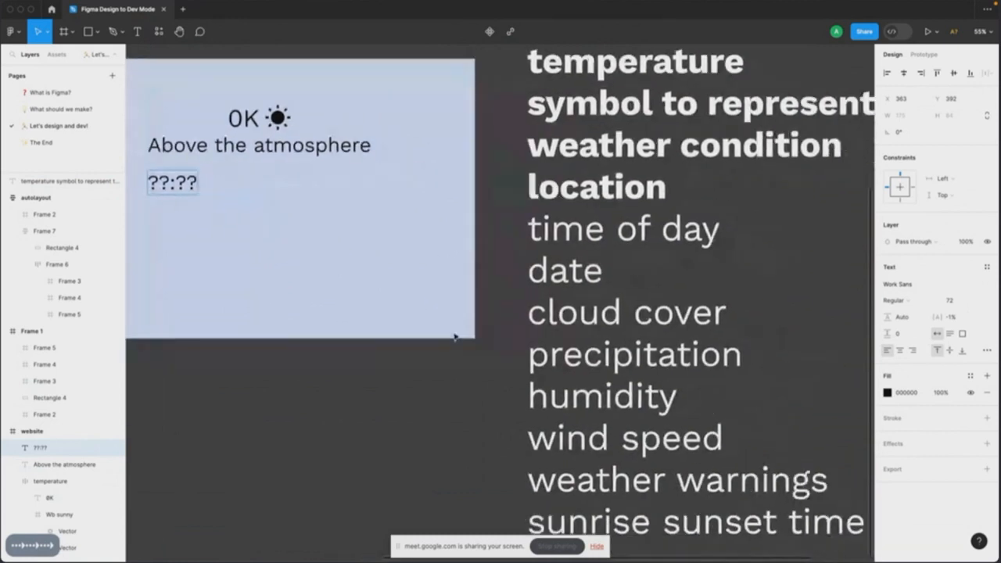
click(456, 337)
Step: Make "cloud cover", "wind speed" and "humidity" bold in the content list
scroll(469, 334, down, 1)
double_click(625, 255)
drag(701, 260, 505, 266)
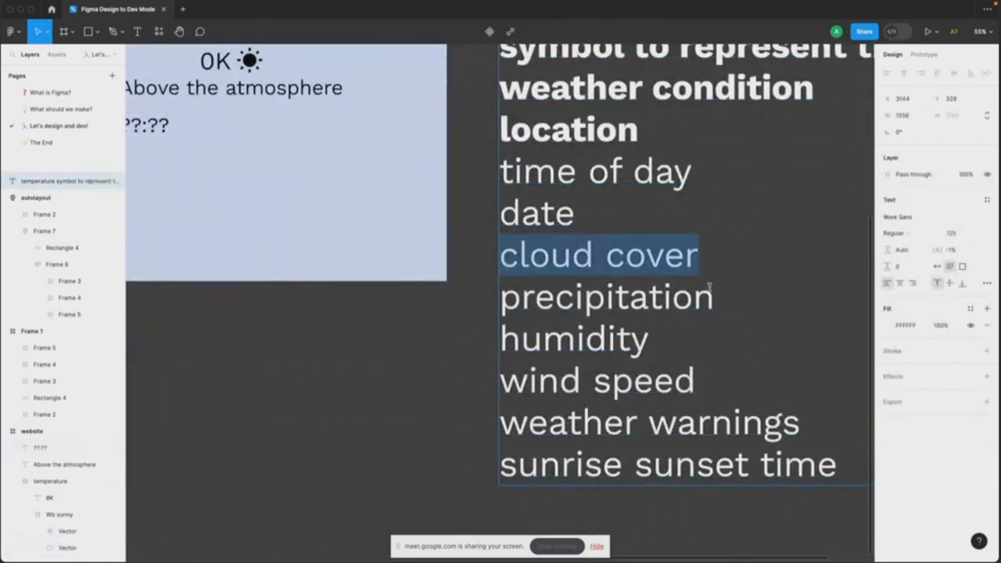
key(super+b)
scroll(712, 297, down, 2)
drag(675, 324, 438, 323)
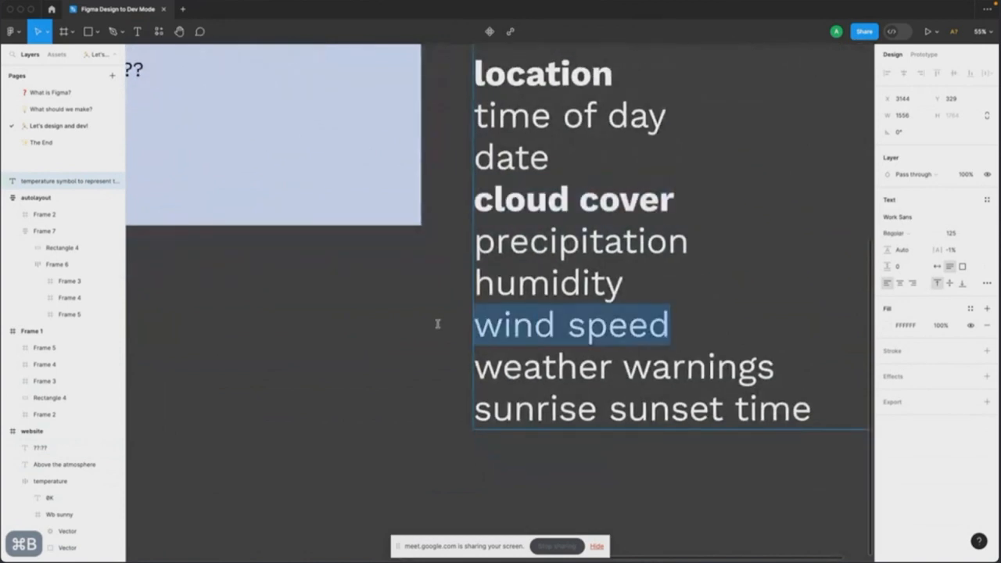
key(super+b)
scroll(440, 327, left, 3)
scroll(440, 327, up, 1)
click(713, 304)
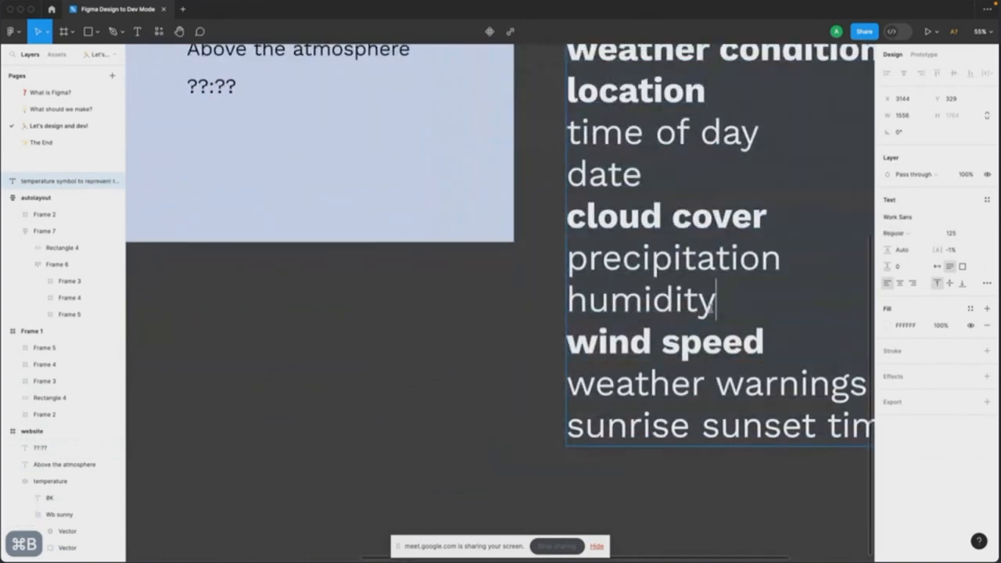
drag(713, 304, 559, 312)
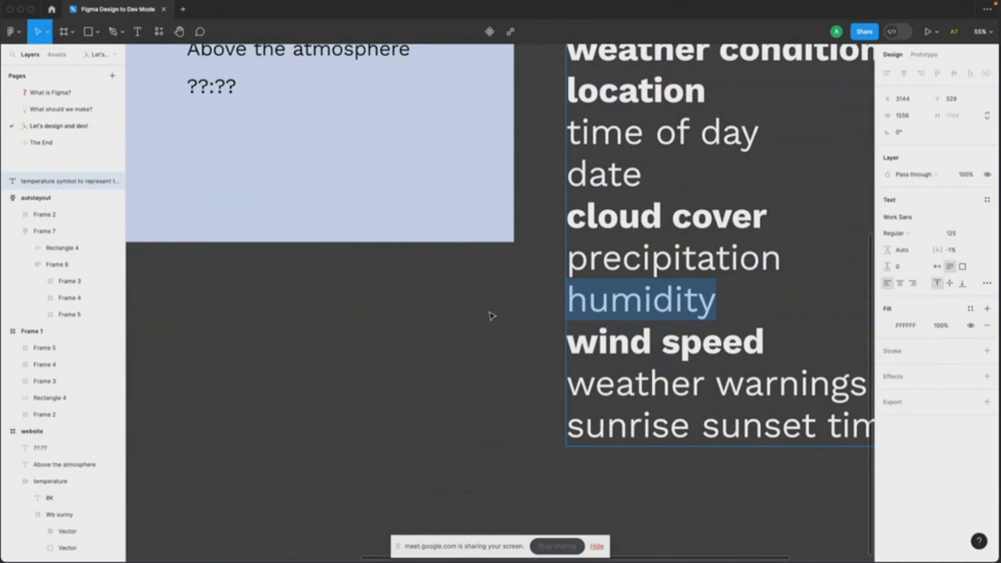
key(super+b)
scroll(357, 288, down, 5)
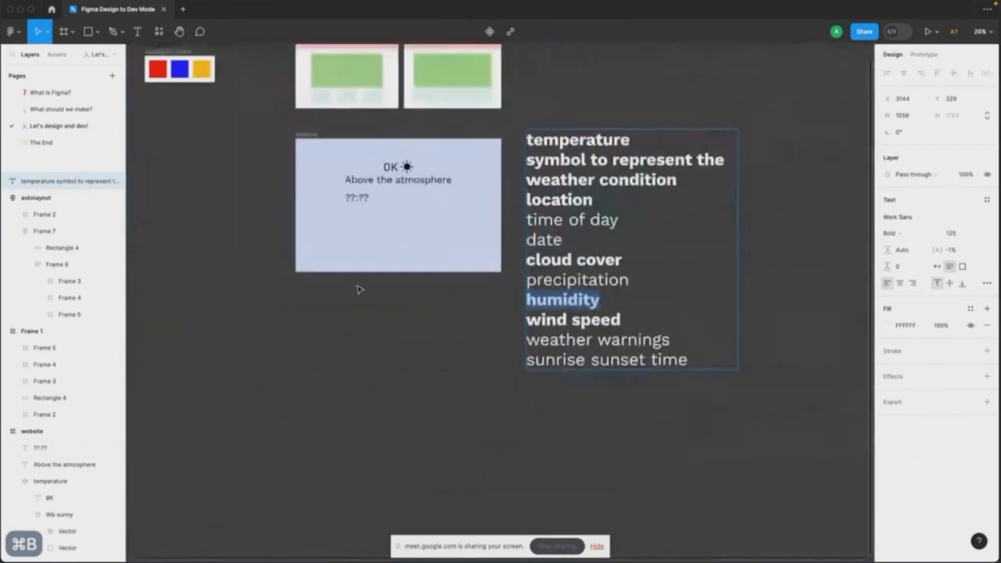
Step: Move the "??:??" text to about X 644, centred directly below "Above the atmosphere"
scroll(358, 288, up, 5)
key(Escape)
drag(342, 234, 419, 224)
Step: Examine the "precipitation" entry in the content list against the website layout
scroll(555, 338, right, 2)
scroll(555, 338, down, 1)
double_click(559, 339)
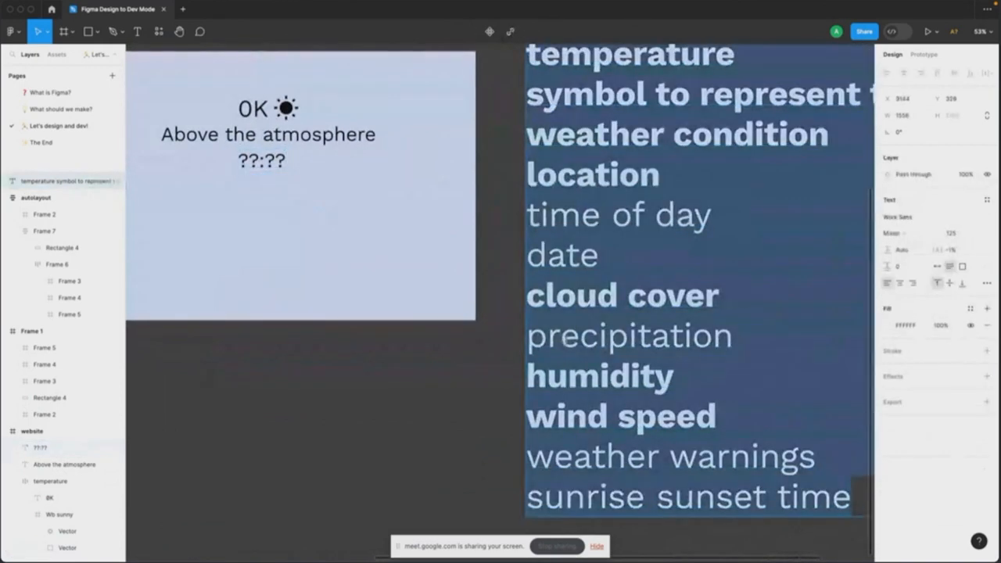
click(565, 340)
drag(743, 341, 481, 340)
key(Escape)
scroll(358, 264, left, 2)
scroll(358, 264, up, 1)
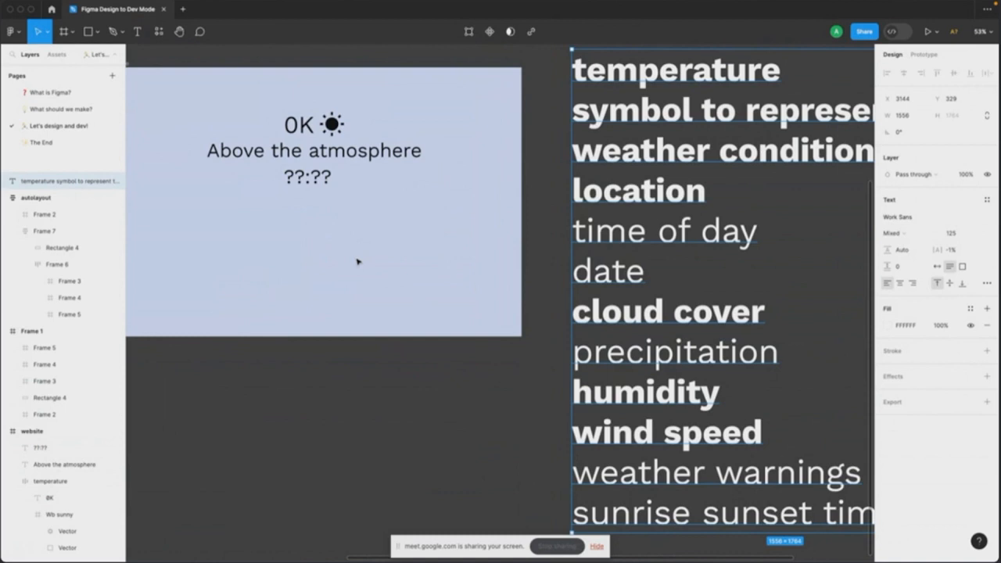
scroll(330, 211, left, 2)
click(339, 179)
drag(339, 179, 348, 238)
key(super+z)
Step: Examine the remaining non-bold entries in the content list, especially "sunrise sunset time", and compare them with the website frame
click(638, 322)
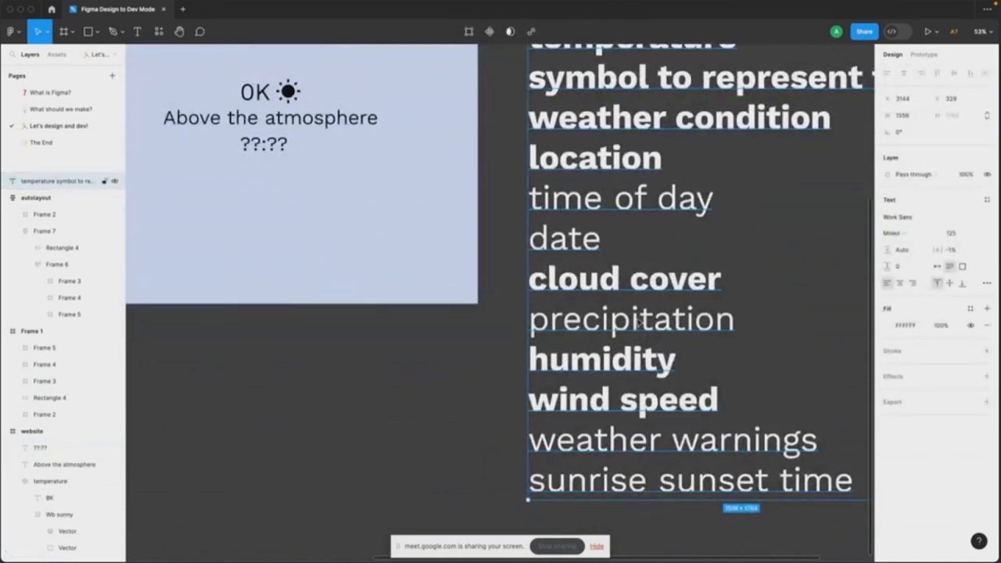
scroll(624, 427, right, 2)
scroll(624, 427, down, 1)
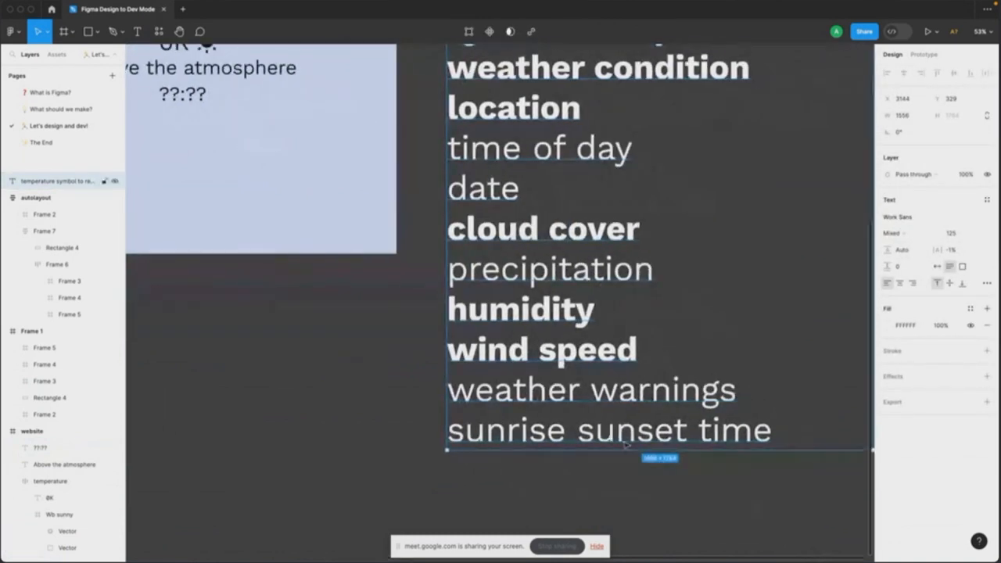
double_click(656, 435)
drag(780, 439, 476, 441)
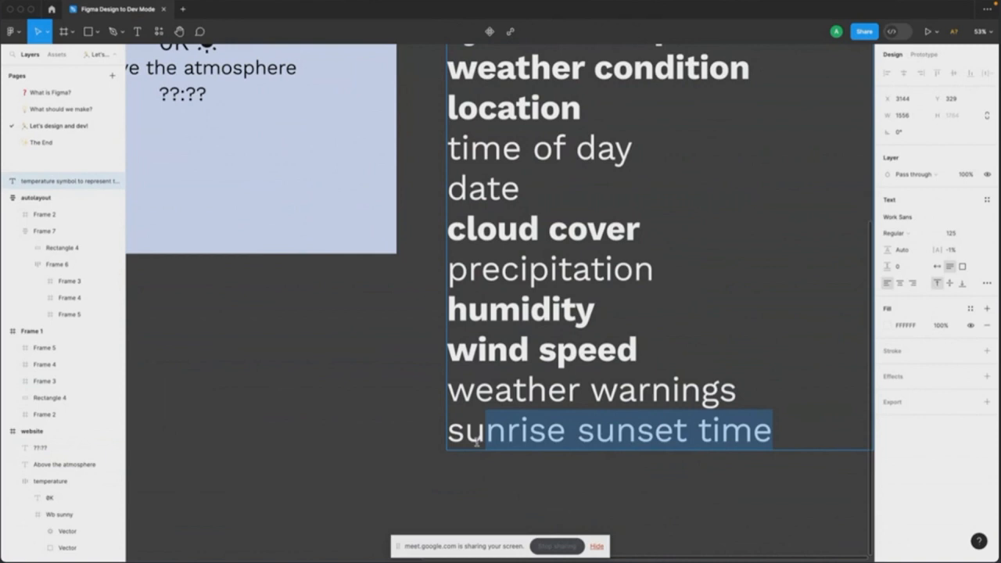
scroll(477, 442, down, 5)
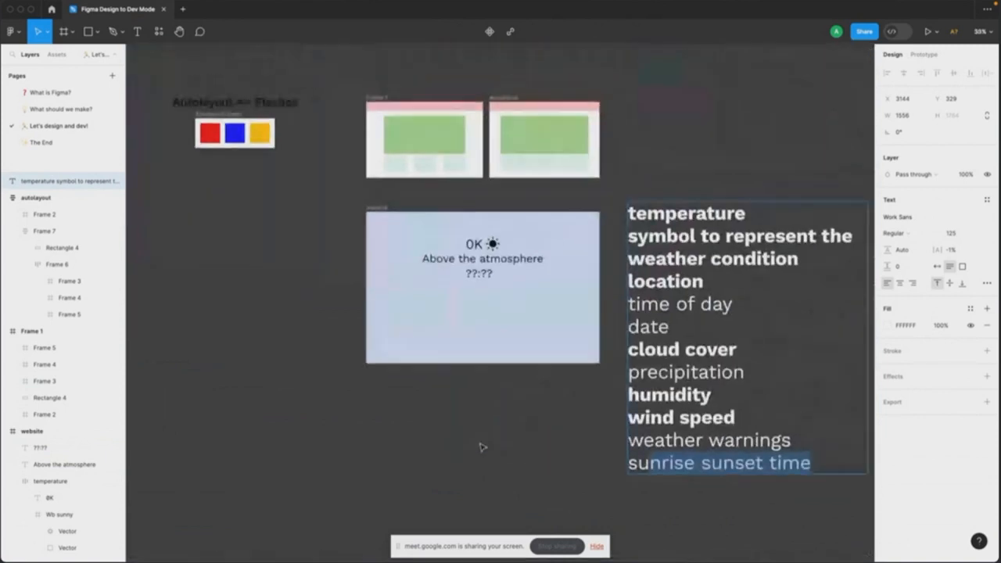
scroll(479, 381, up, 5)
click(483, 277)
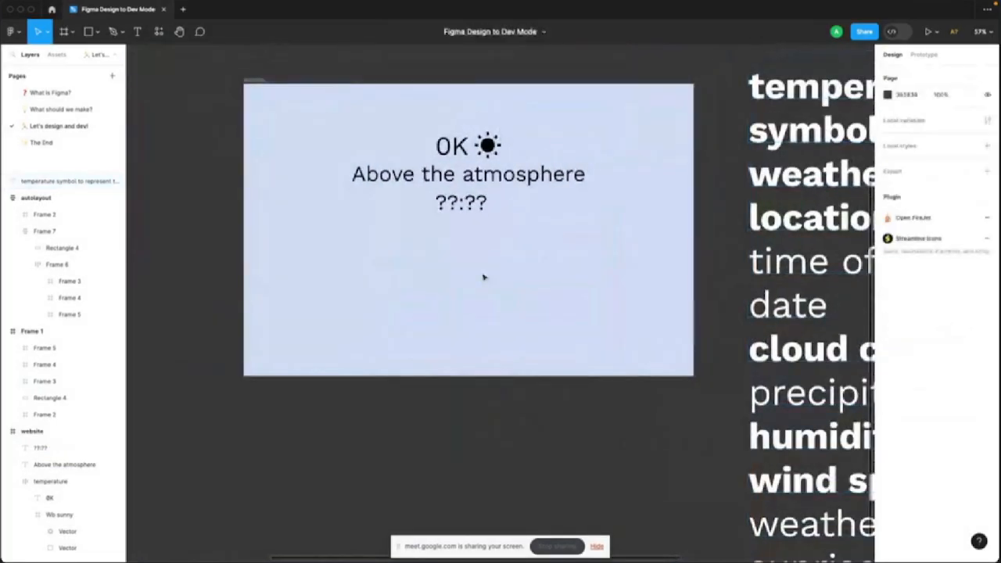
scroll(535, 212, right, 4)
scroll(536, 211, down, 1)
scroll(550, 239, down, 2)
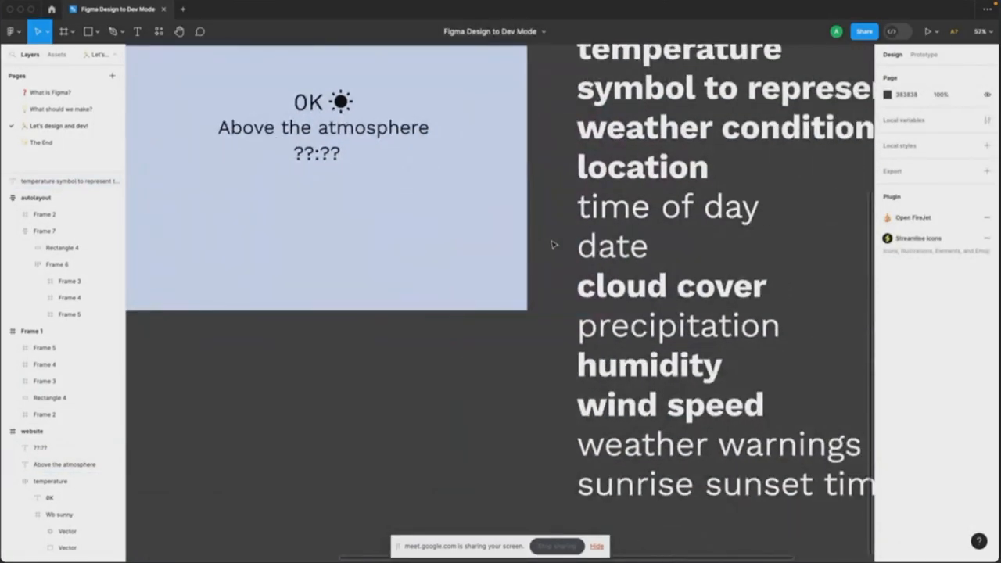
Step: Duplicate the "??:??" text lower in the website frame at about X 644, Y 644 and change the copy to "Earth sunrise"
scroll(527, 246, left, 2)
drag(381, 154, 383, 238)
double_click(383, 237)
text(W)
key(BackSpace)
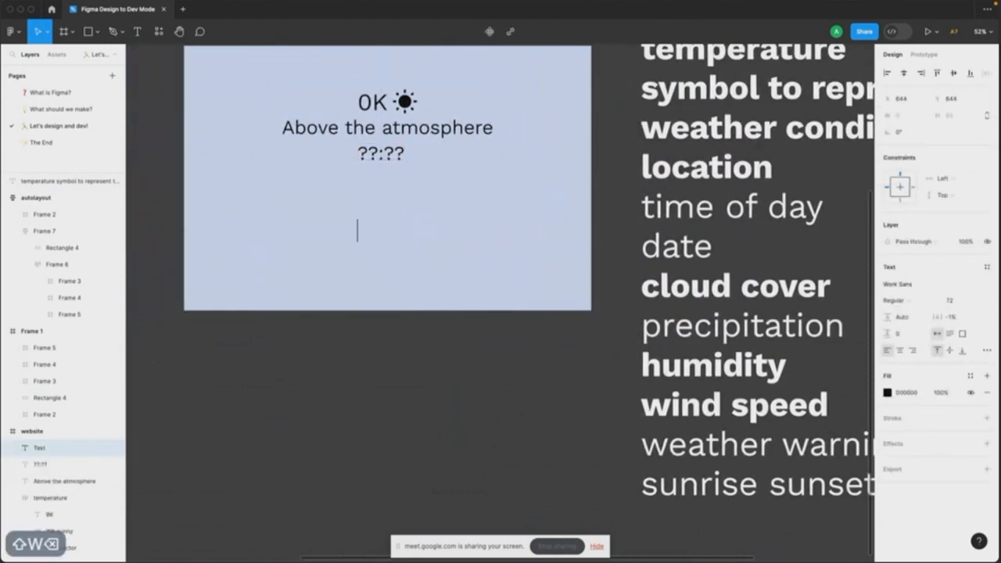
text(Earth sun)
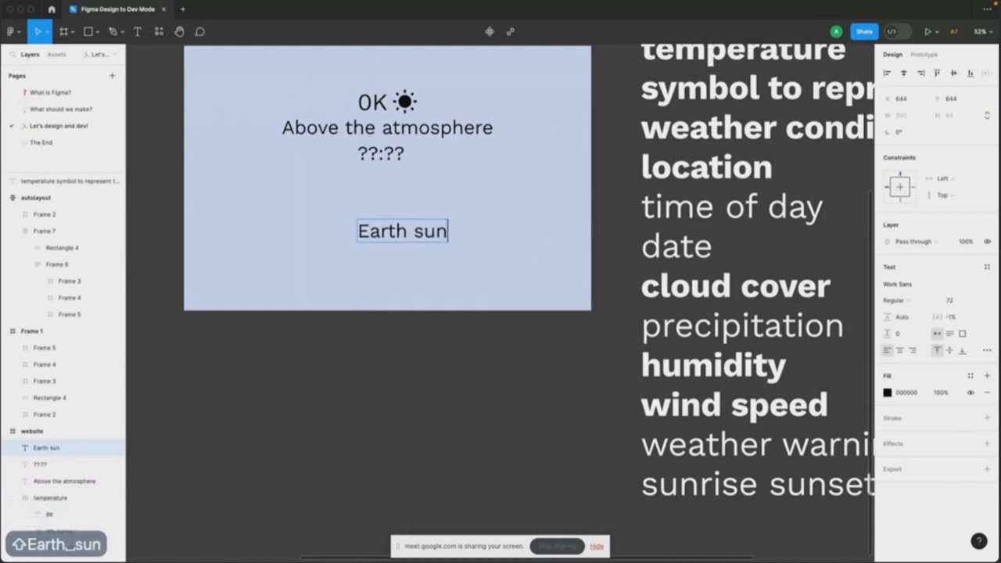
text(rise)
key(Escape)
Step: Duplicate "Earth sunrise" to its right at about X 732, Y 644 and change the copy to "Earth sunset"
drag(413, 232, 446, 232)
double_click(446, 232)
text(Earth sunse)
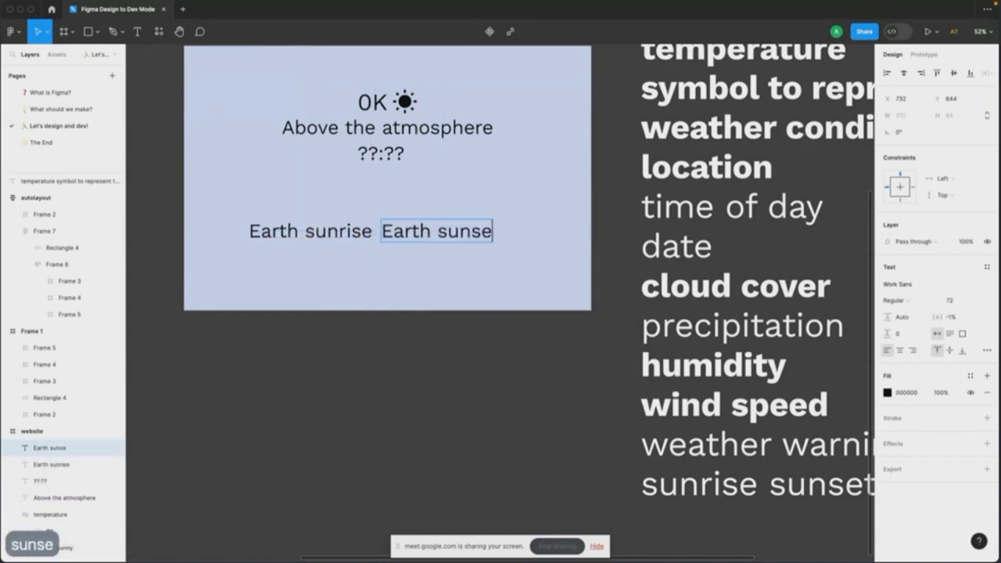
text(t)
click(407, 269)
Step: Set the font size of both the "Earth sunrise" and "Earth sunset" texts to 24
drag(518, 285, 246, 216)
click(959, 343)
text(24)
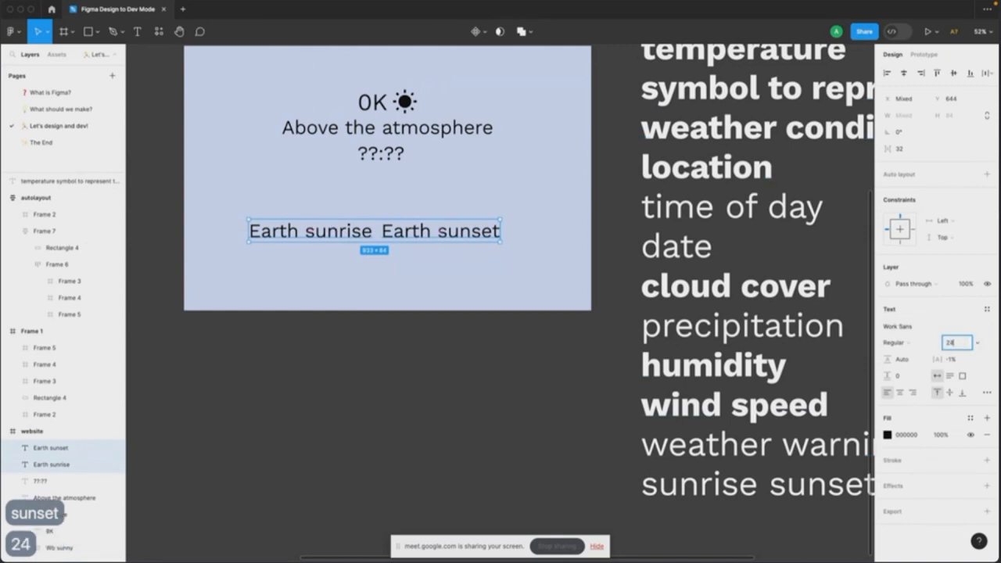
key(Return)
Step: Set the "??:??" text to font size 32 and place it above the temperature row, horizontally centred at about X 717, Y 60
scroll(532, 343, up, 1)
click(413, 168)
click(959, 300)
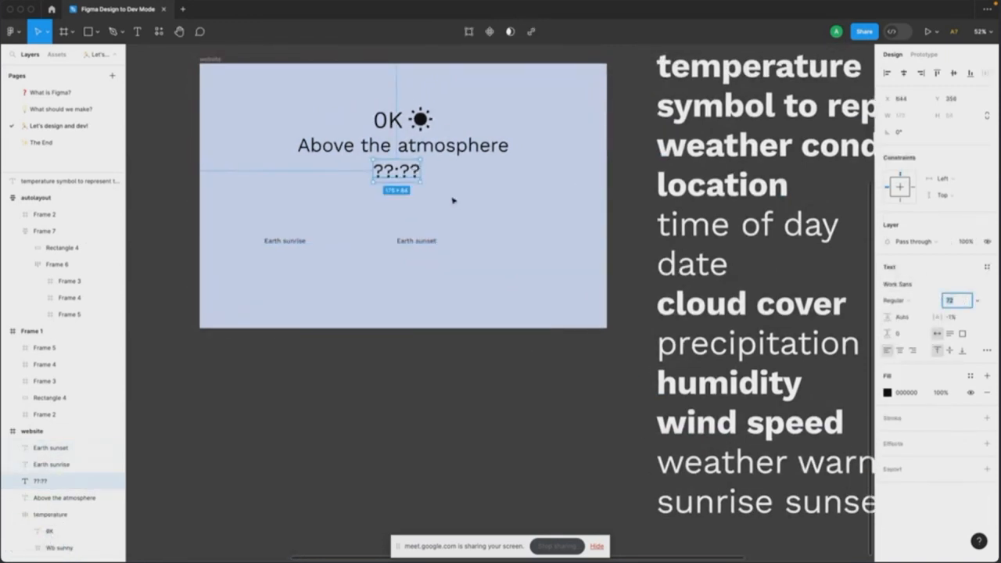
text(32)
key(Return)
drag(389, 169, 408, 89)
click(905, 74)
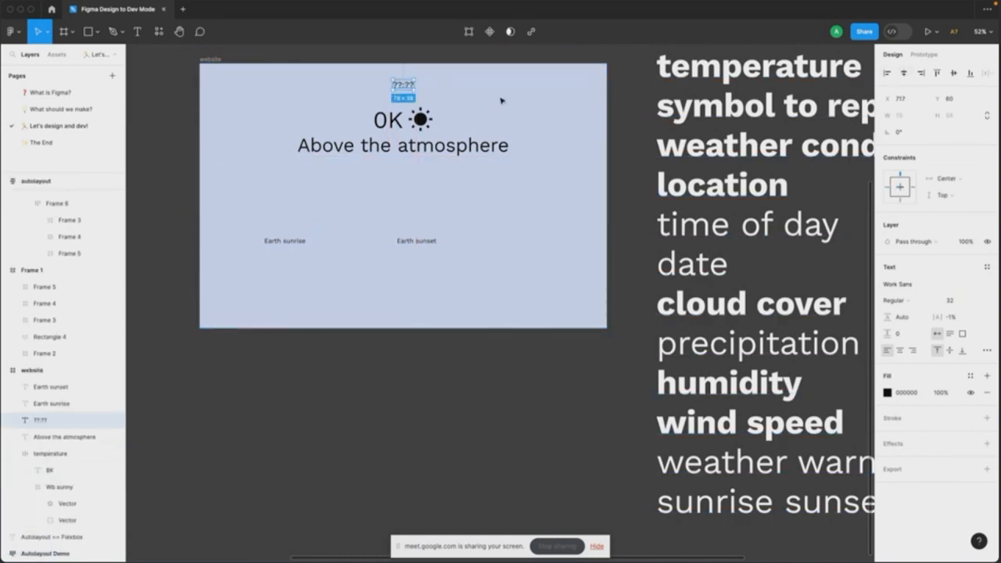
click(501, 98)
scroll(485, 174, down, 3)
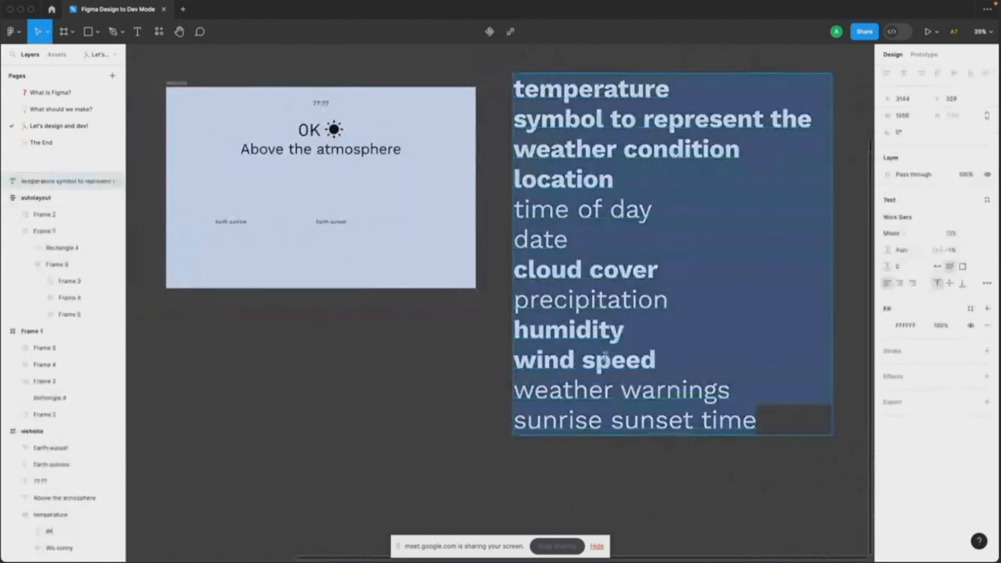
click(633, 372)
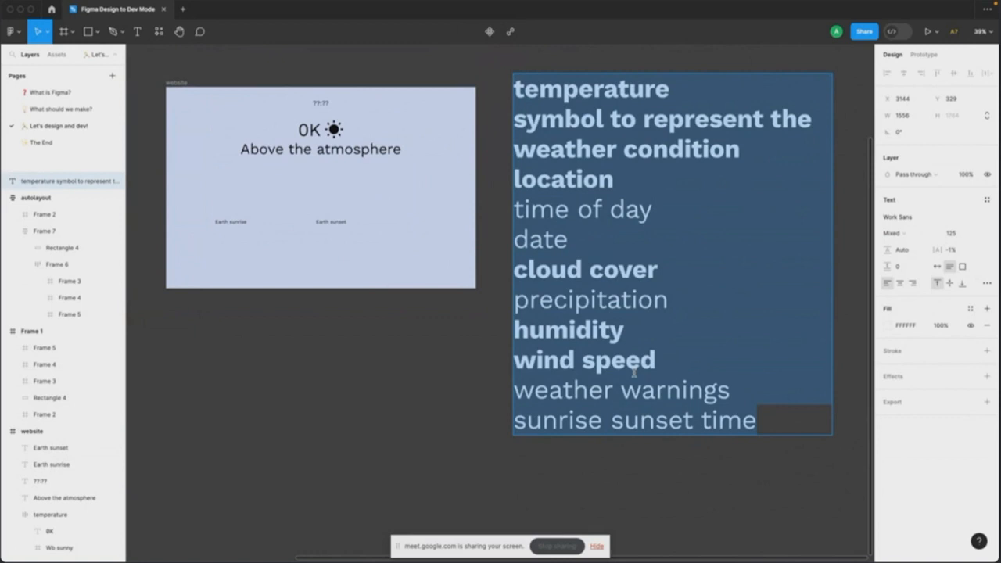
scroll(497, 415, down, 5)
click(497, 417)
click(549, 421)
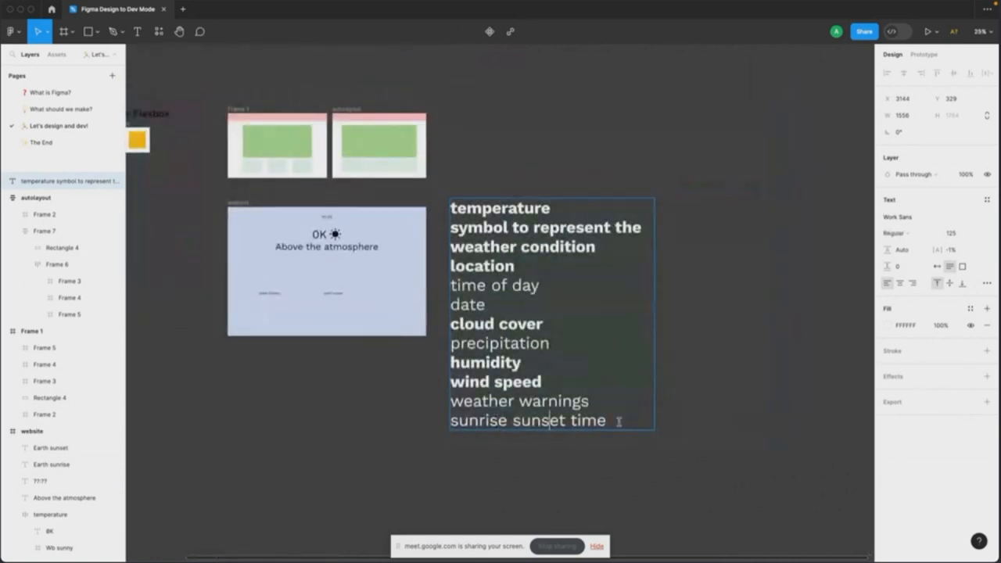
triple_click(619, 421)
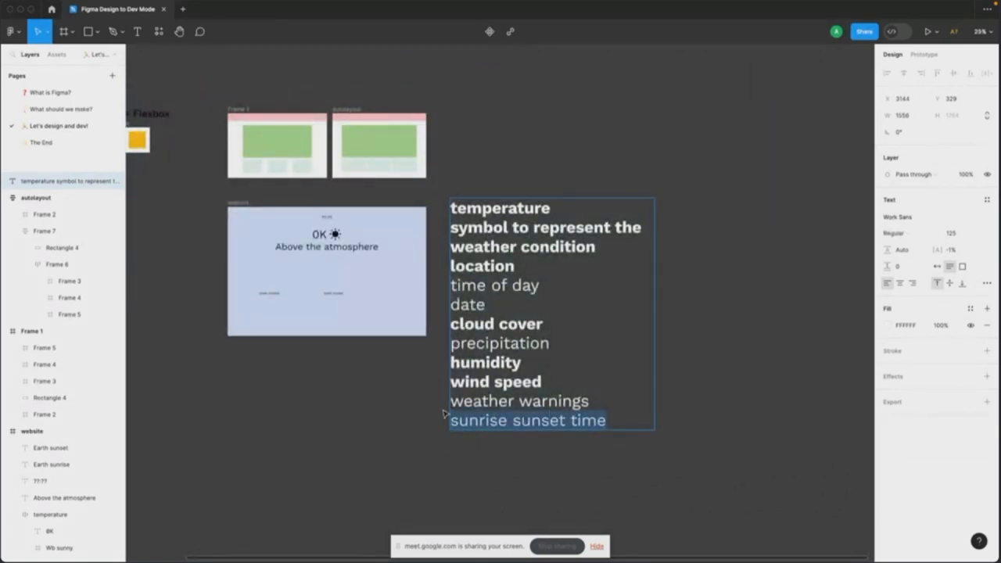
scroll(409, 407, up, 5)
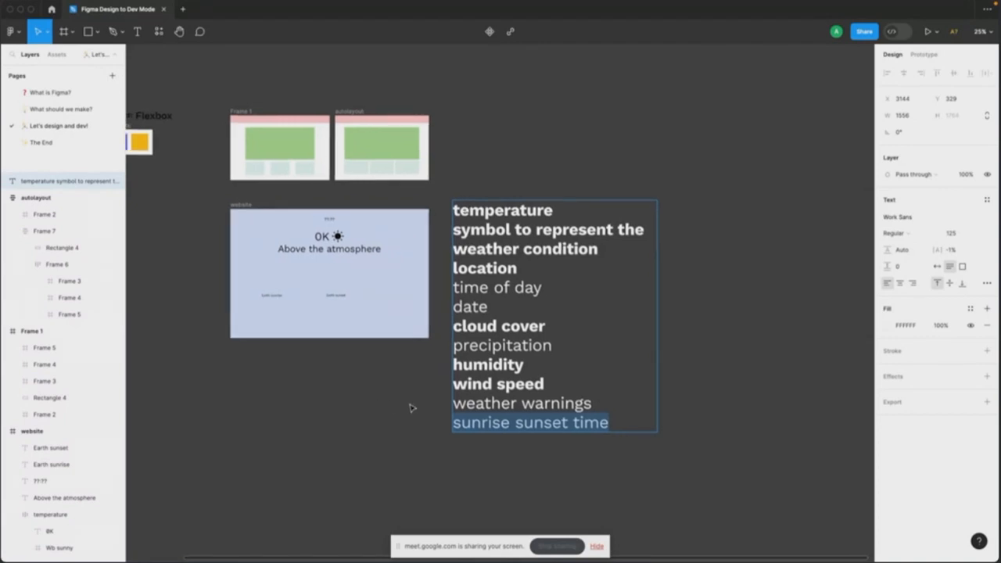
scroll(517, 299, down, 3)
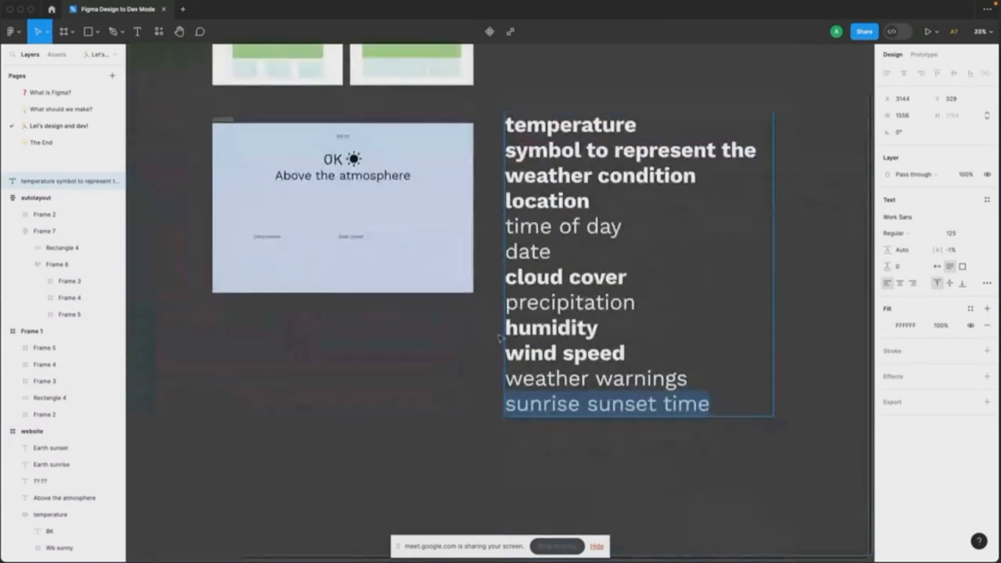
key(Escape)
Step: Make the "sunrise sunset time" line bold in the weather content list
drag(422, 250, 178, 208)
click(70, 181)
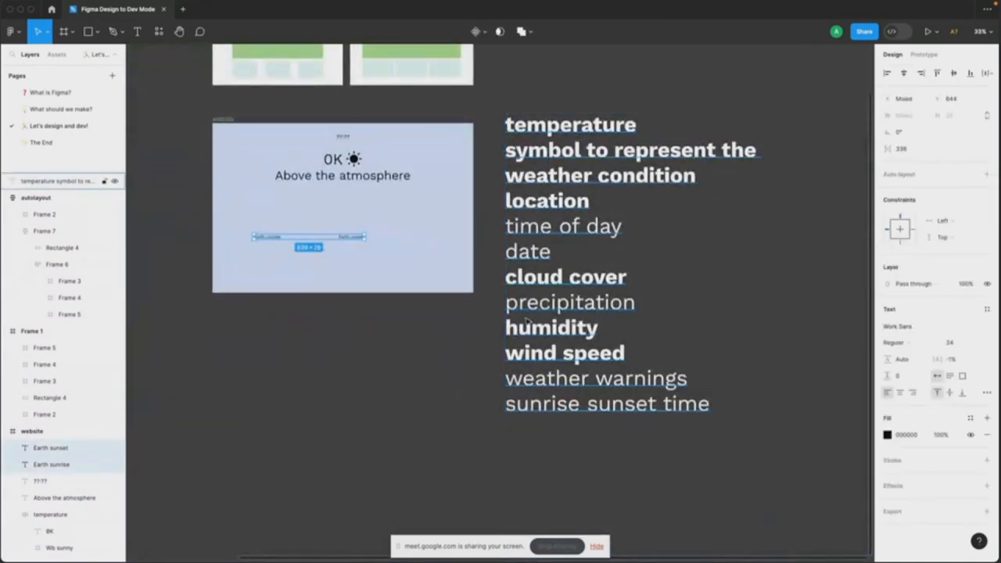
key(Return)
drag(720, 404, 358, 410)
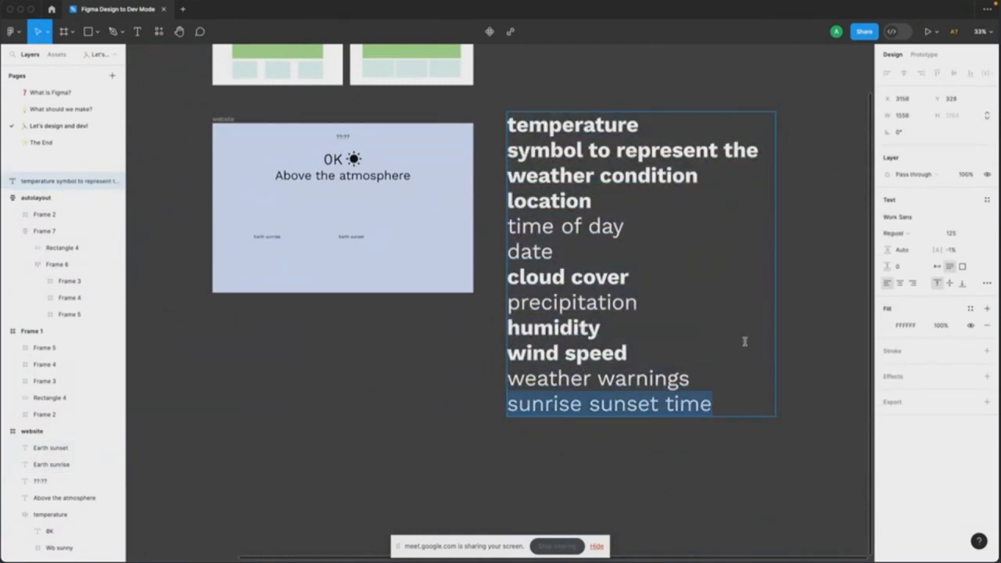
scroll(718, 374, left, 2)
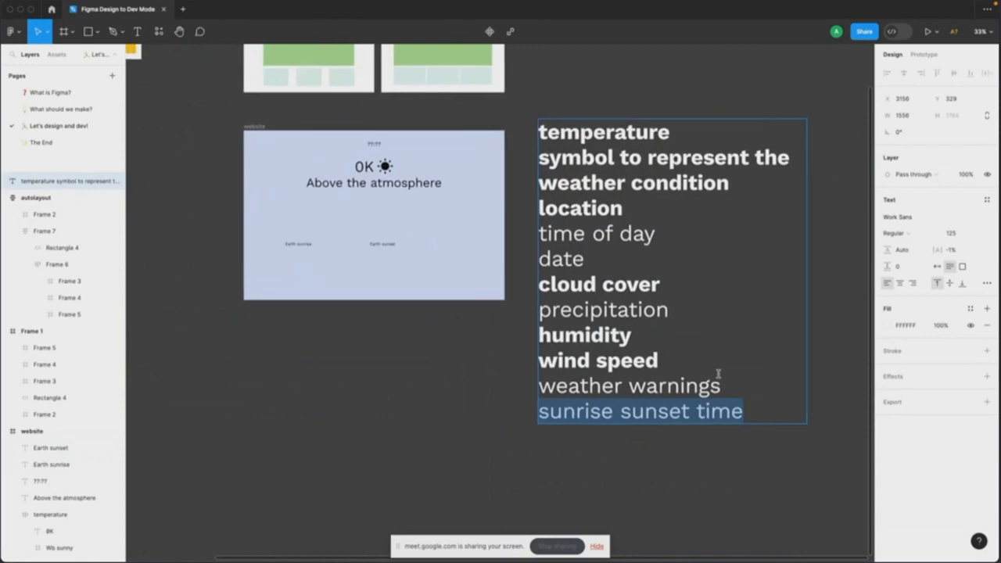
key(super+b)
click(754, 396)
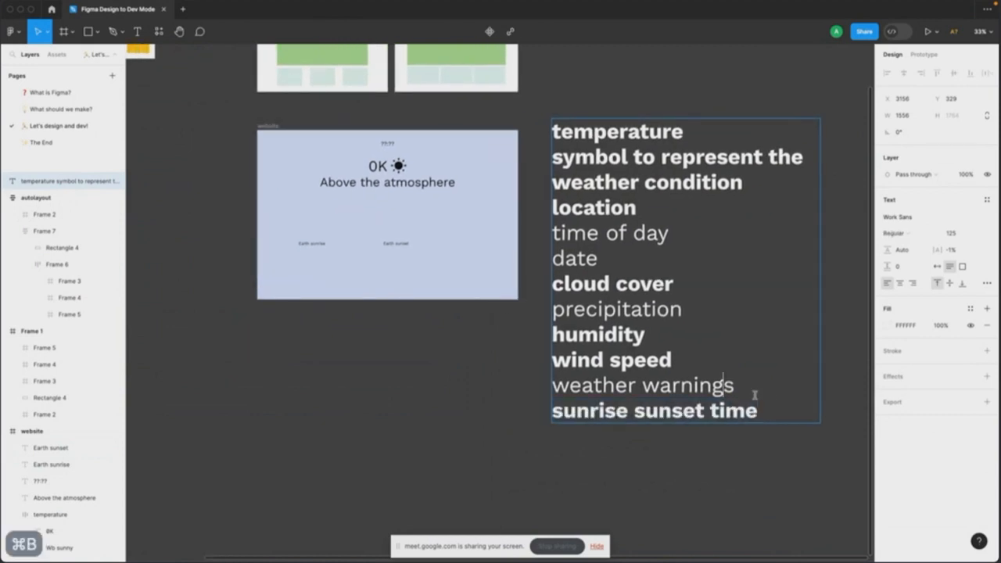
key(Escape)
Step: Replace "precipitation" in the weather content list with "chance of a meteor shower"
scroll(405, 211, up, 3)
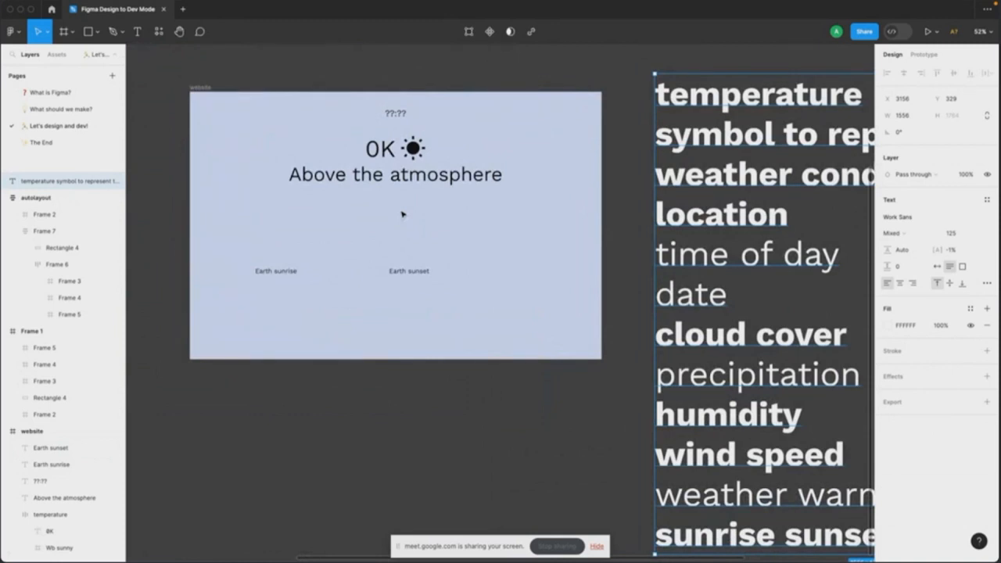
scroll(384, 214, up, 2)
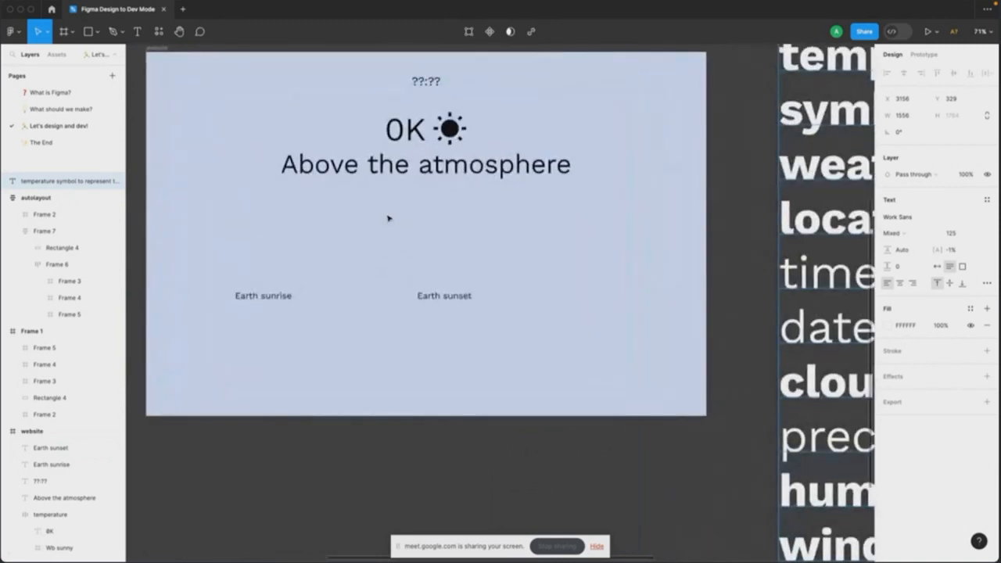
scroll(340, 213, up, 2)
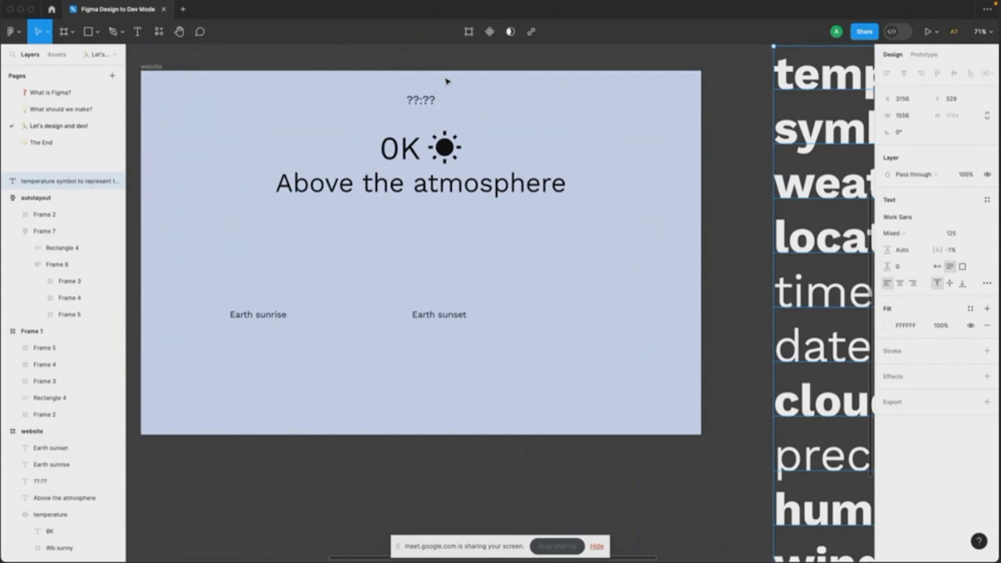
scroll(501, 83, down, 5)
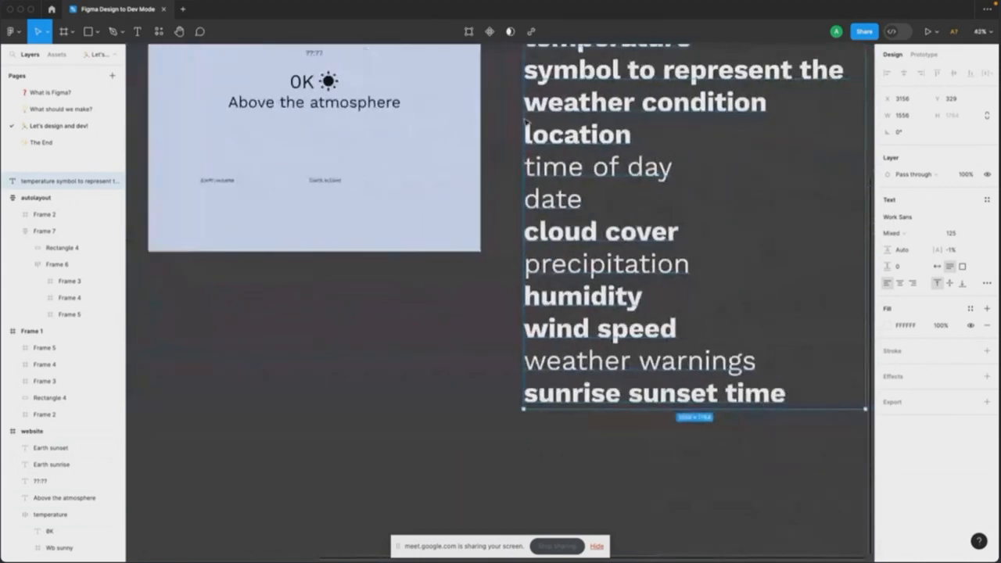
double_click(656, 272)
double_click(654, 272)
text(r)
key(BackSpace)
text(pre)
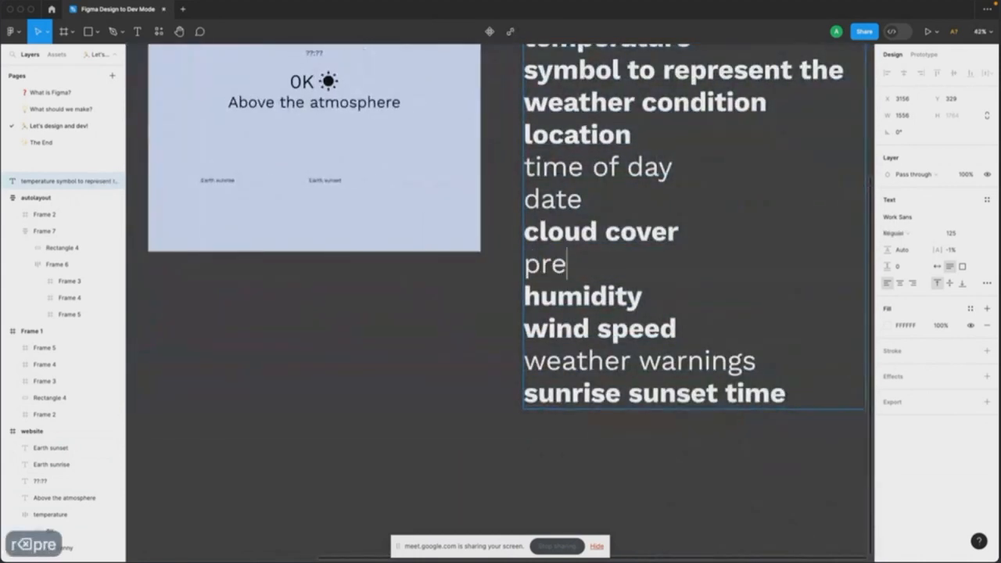
key(BackSpace)
key(BackSpace)
key(BackSpace)
text(chance of a m)
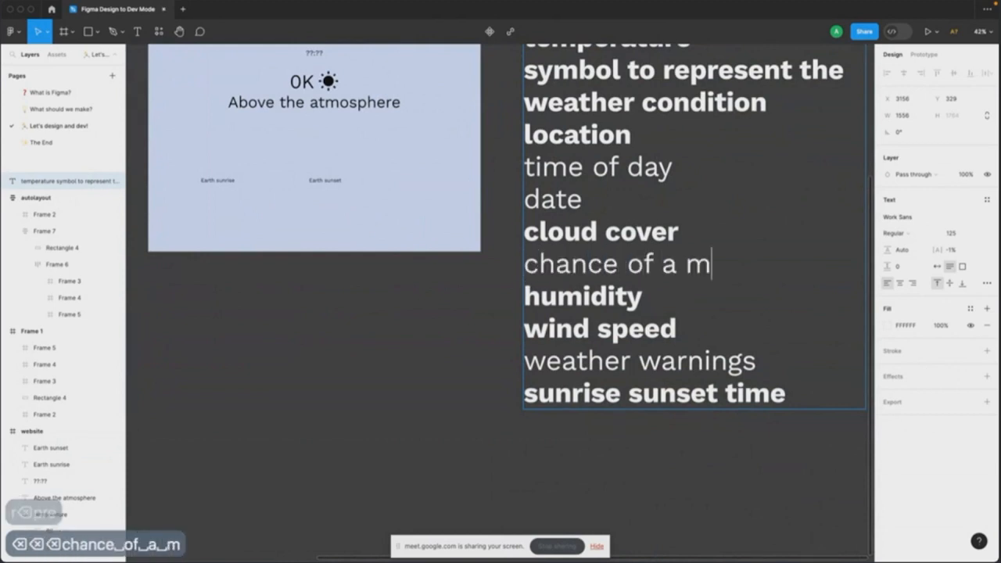
text(eteor shower)
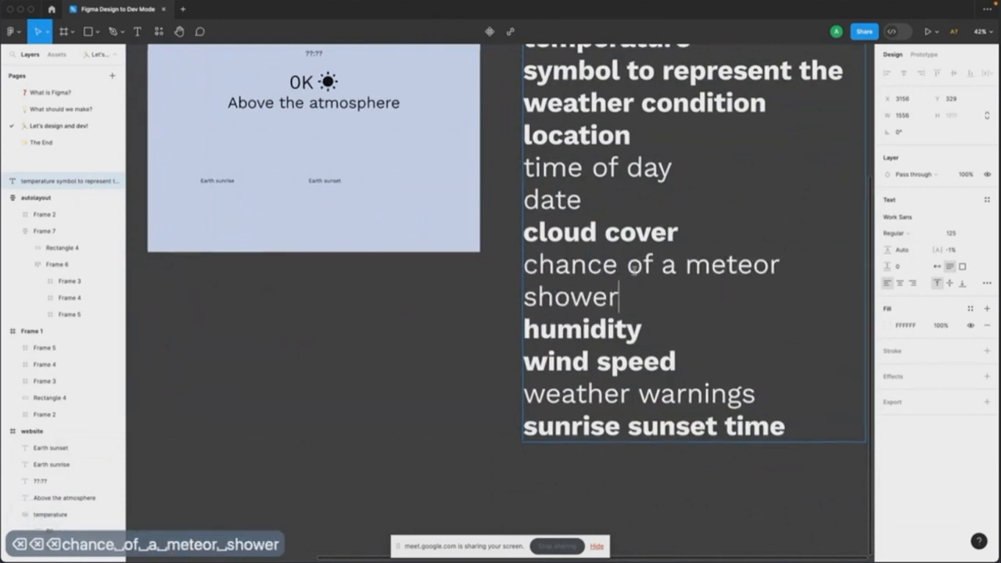
Step: Widen the weather content list's text box to about 1773 so the meteor shower entry fits on one line
scroll(599, 282, down, 2)
key(Escape)
drag(781, 246, 812, 246)
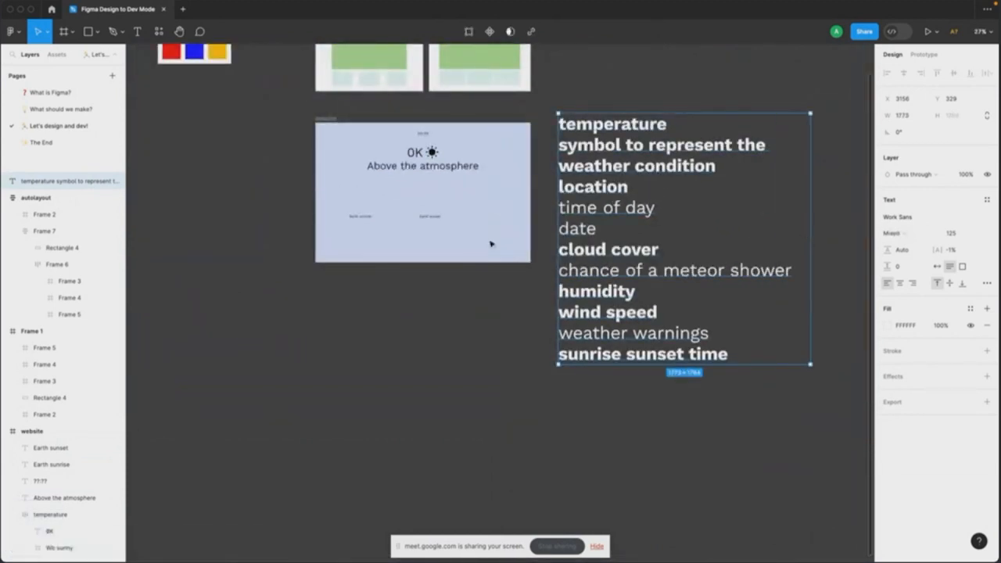
scroll(490, 248, up, 1)
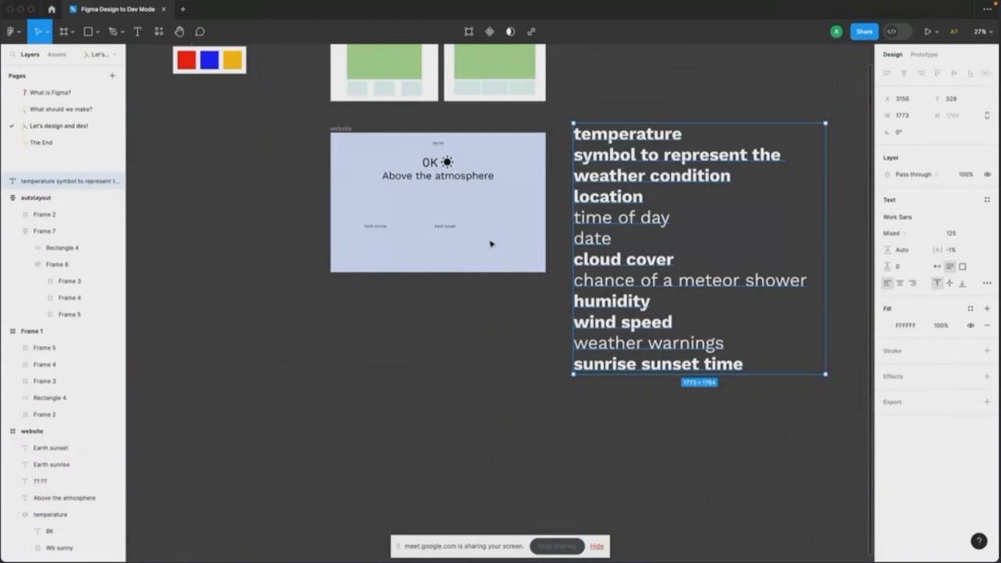
Step: Extend the time placeholder above the temperature row to "??:??:??"
scroll(446, 196, left, 1)
scroll(478, 129, up, 5)
click(476, 174)
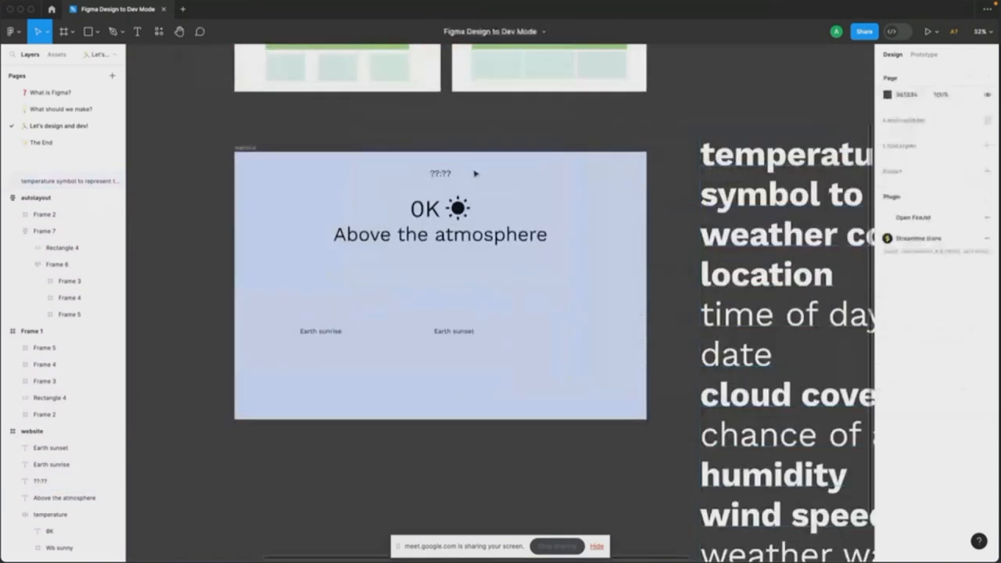
scroll(475, 173, down, 3)
click(439, 210)
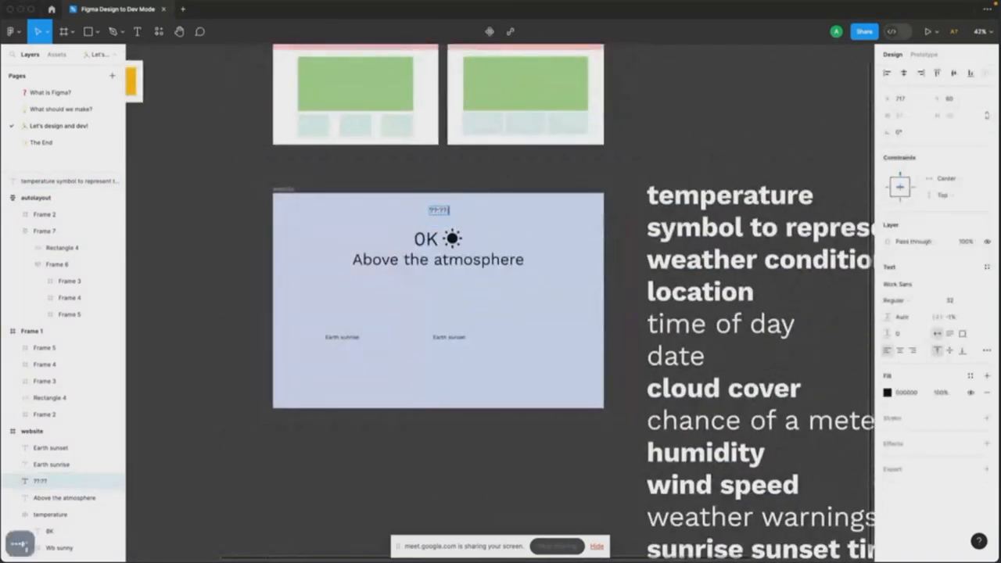
text(?)
key(BackSpace)
key(BackSpace)
text(:??)
key(Escape)
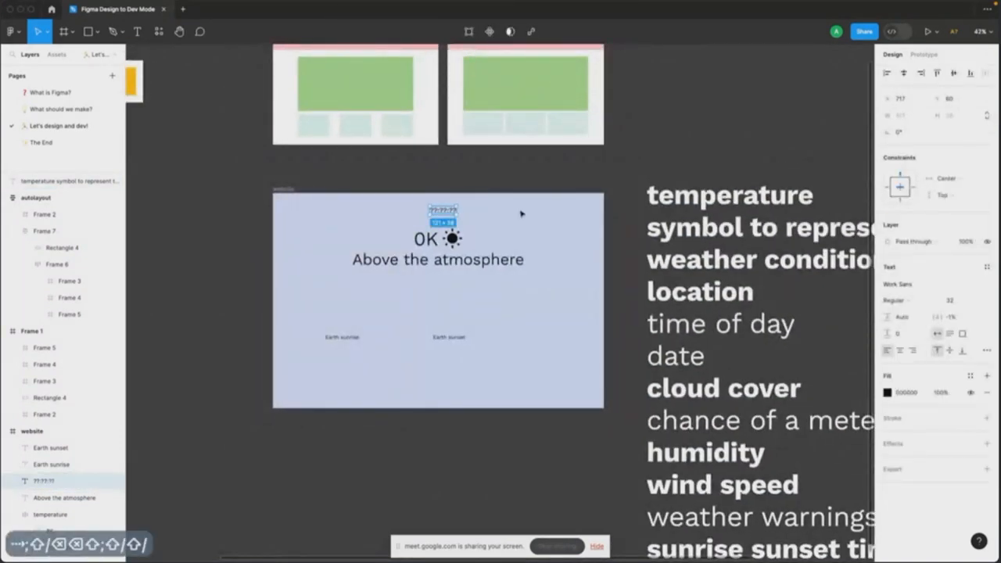
Step: Centre-align the text of the time placeholder above the temperature row
click(900, 349)
scroll(514, 240, up, 1)
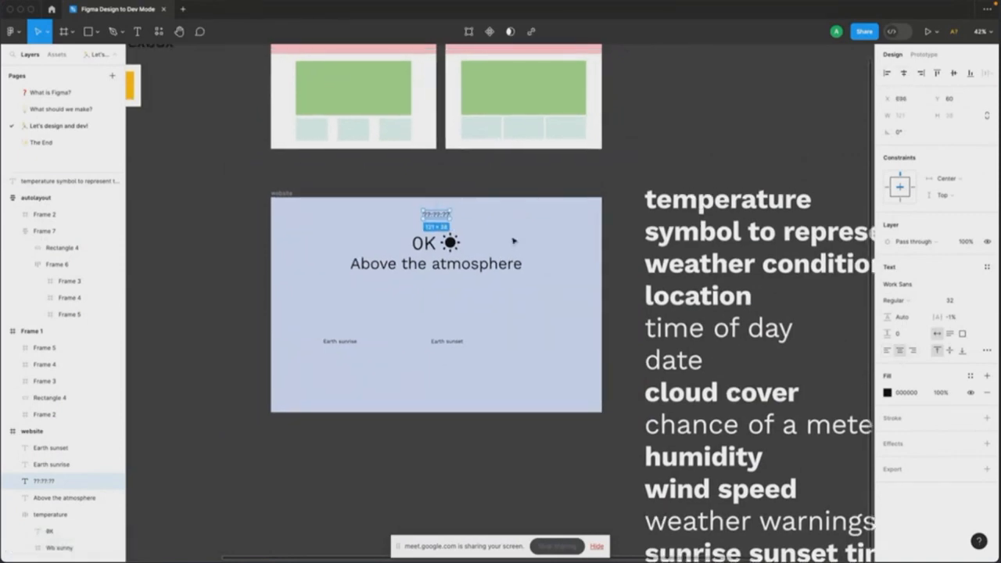
click(514, 241)
Step: Replace the time placeholder above the temperature row with "47 HTN"
scroll(518, 223, up, 5)
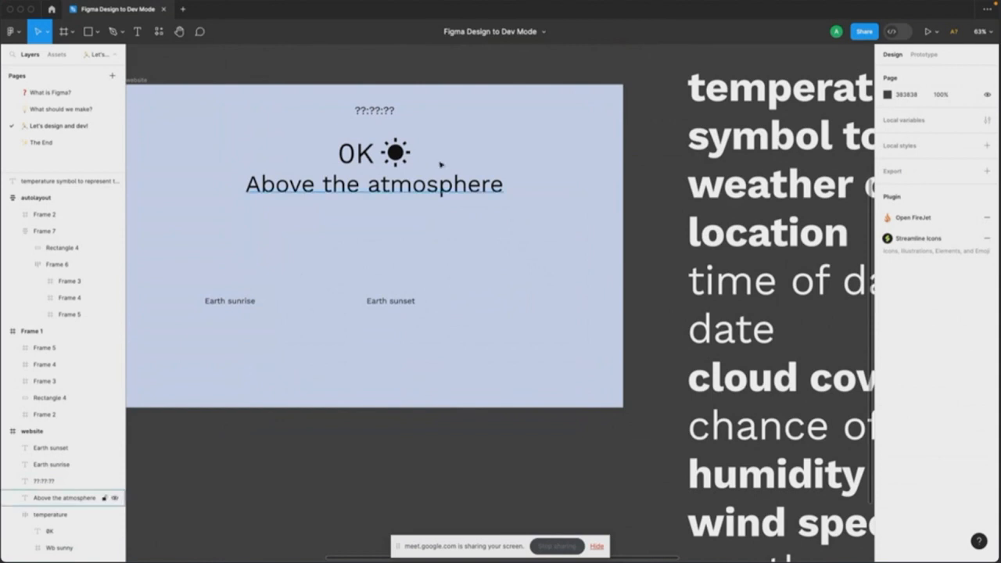
click(375, 110)
scroll(438, 121, left, 1)
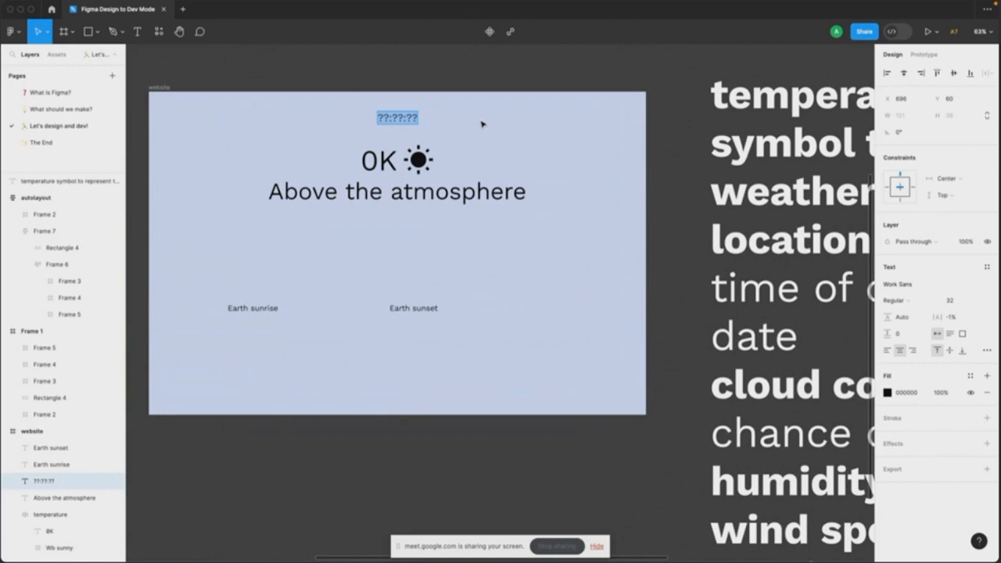
key(Right)
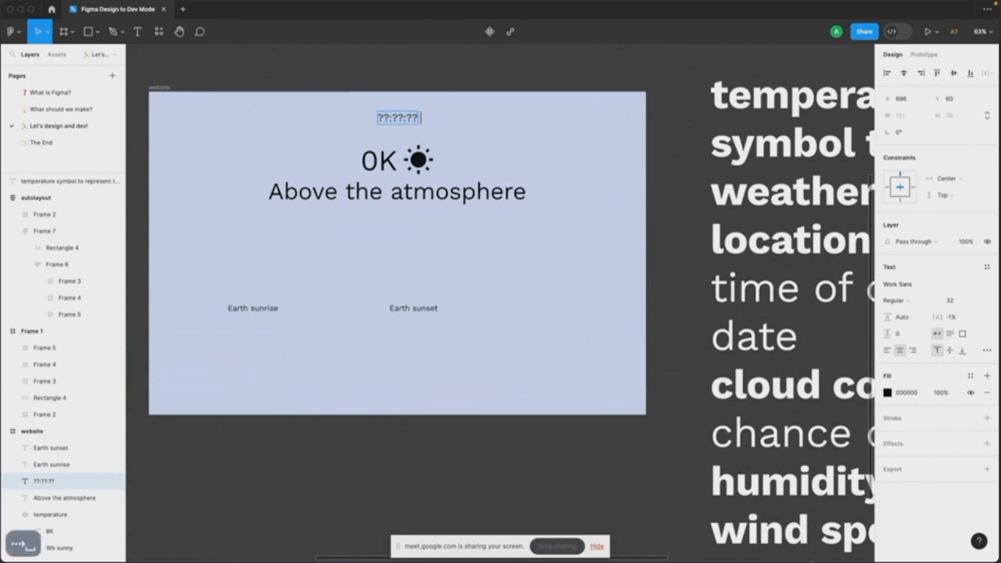
key(super+a)
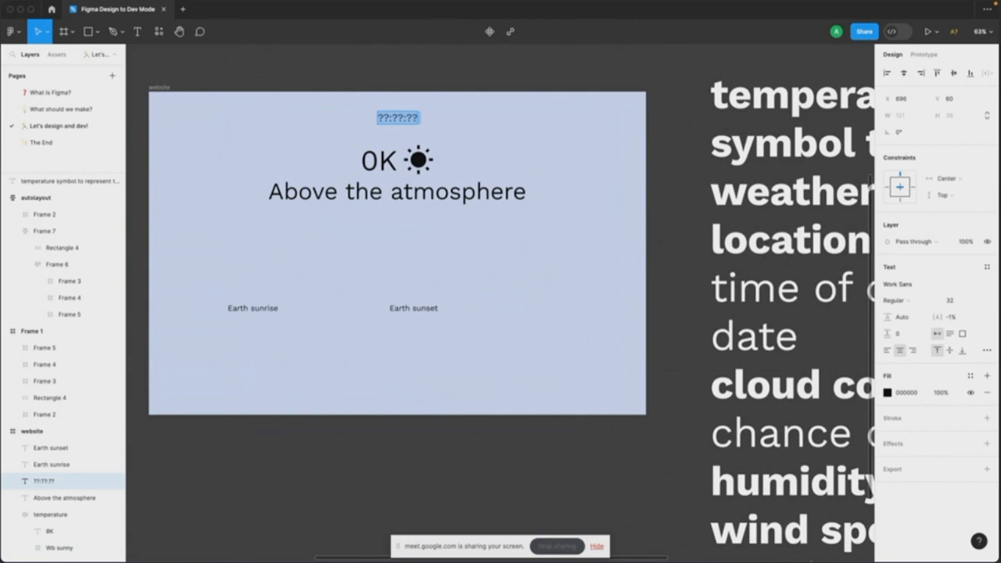
text(HTN)
key(Left)
key(Left)
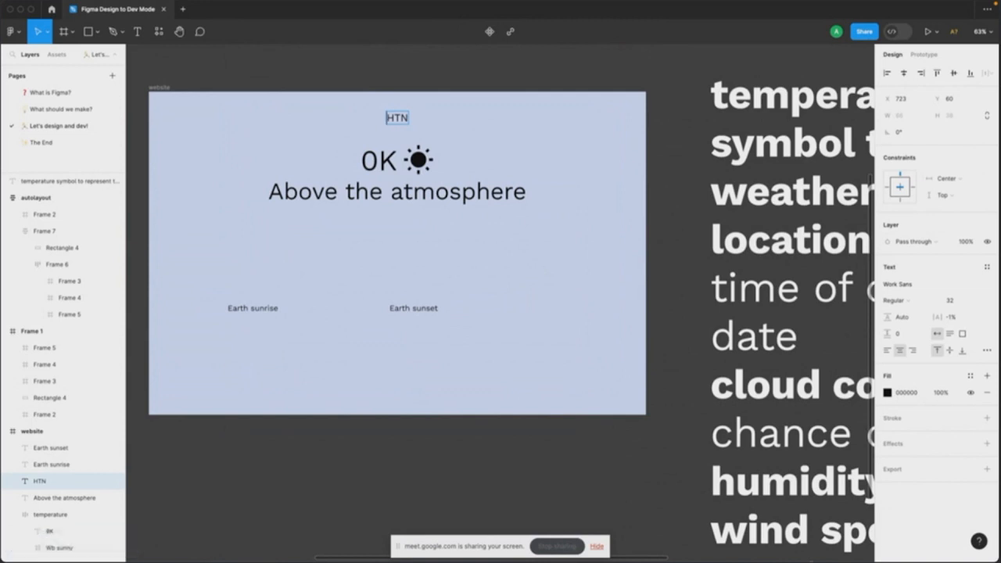
text(47)
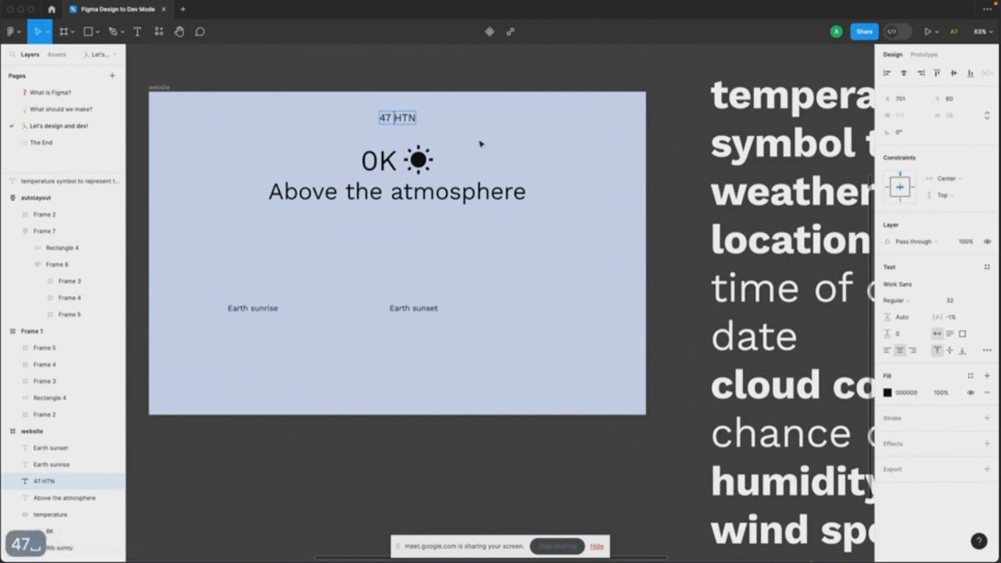
key(Escape)
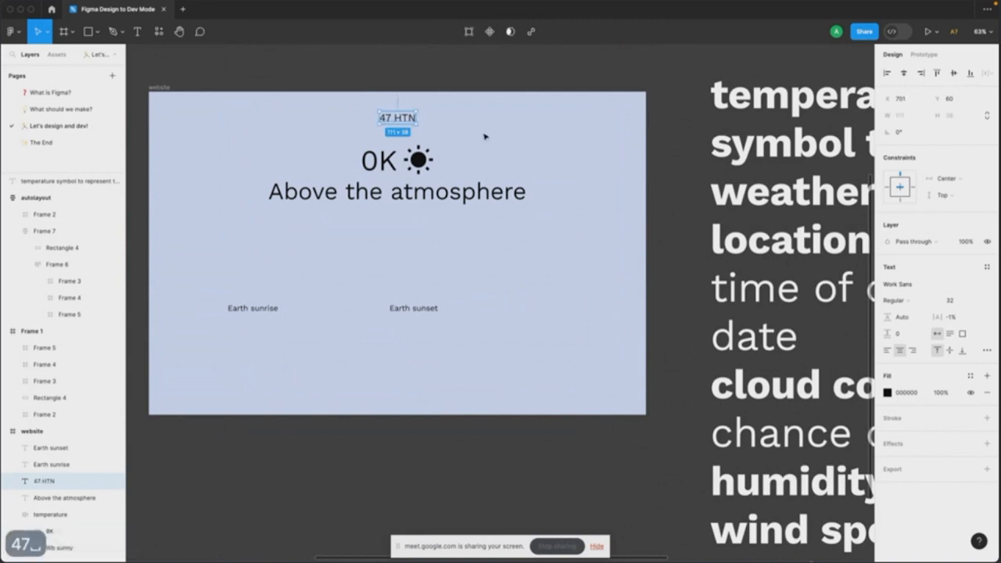
scroll(563, 88, left, 3)
click(563, 87)
scroll(552, 94, up, 2)
key(p)
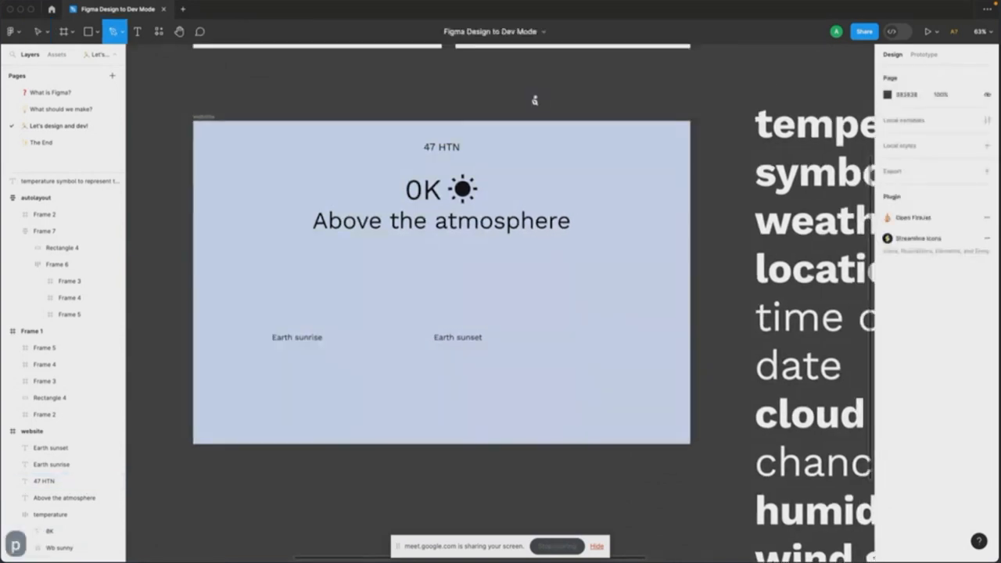
scroll(465, 105, up, 3)
scroll(474, 138, up, 5)
key(v)
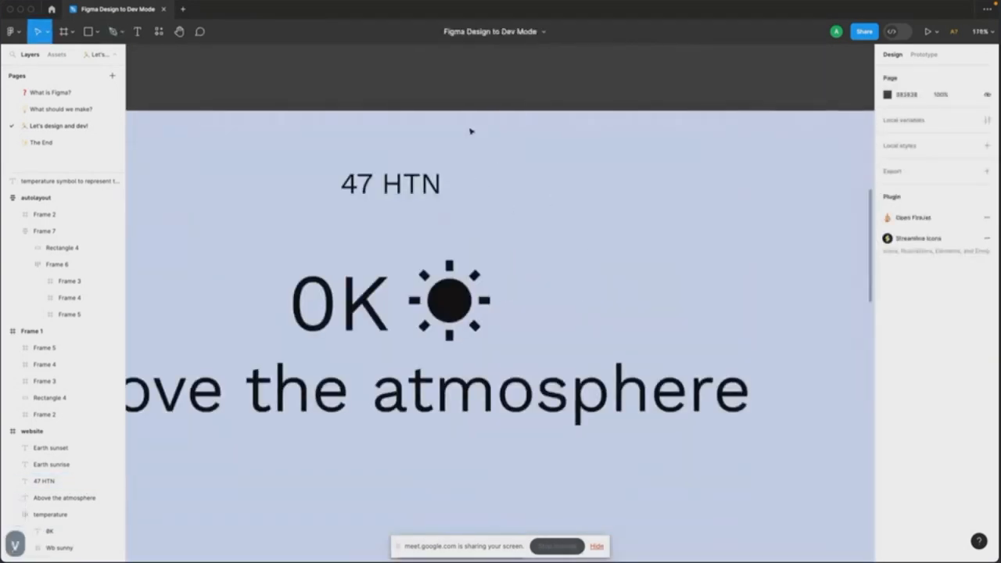
scroll(461, 192, down, 7)
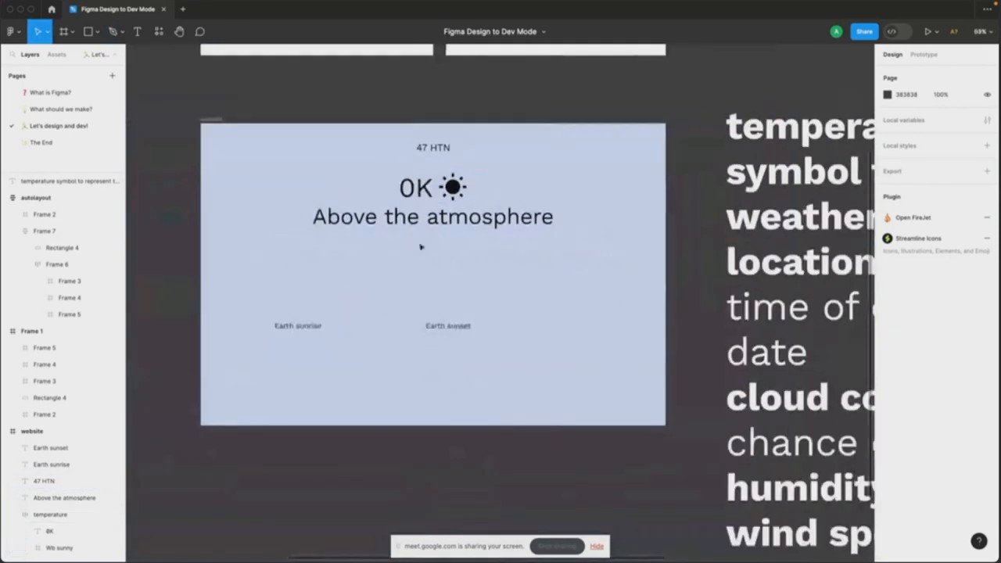
Step: Make the "time of day" line bold in the weather content list
scroll(420, 247, down, 4)
scroll(393, 286, up, 2)
scroll(459, 281, down, 5)
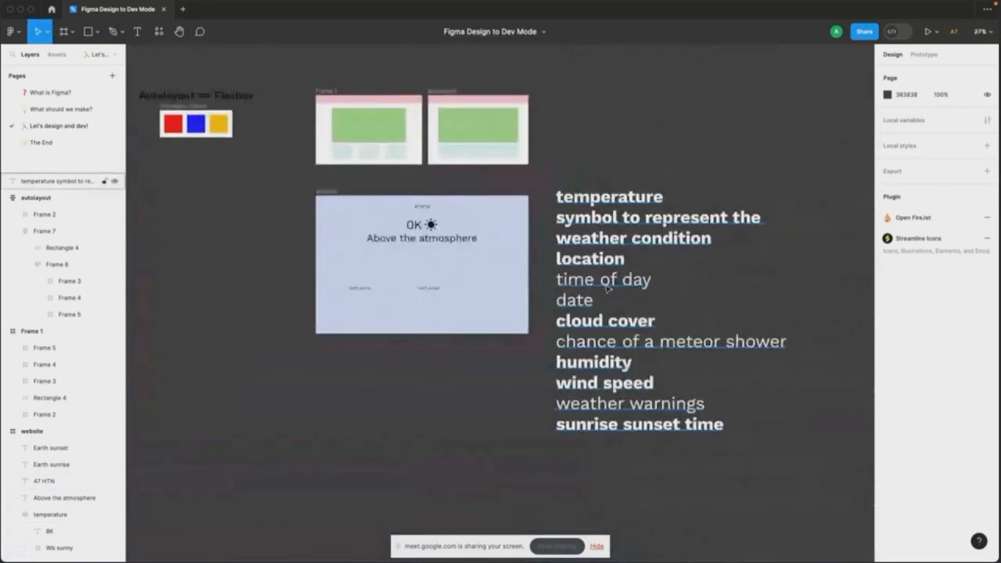
double_click(611, 286)
drag(668, 279, 514, 284)
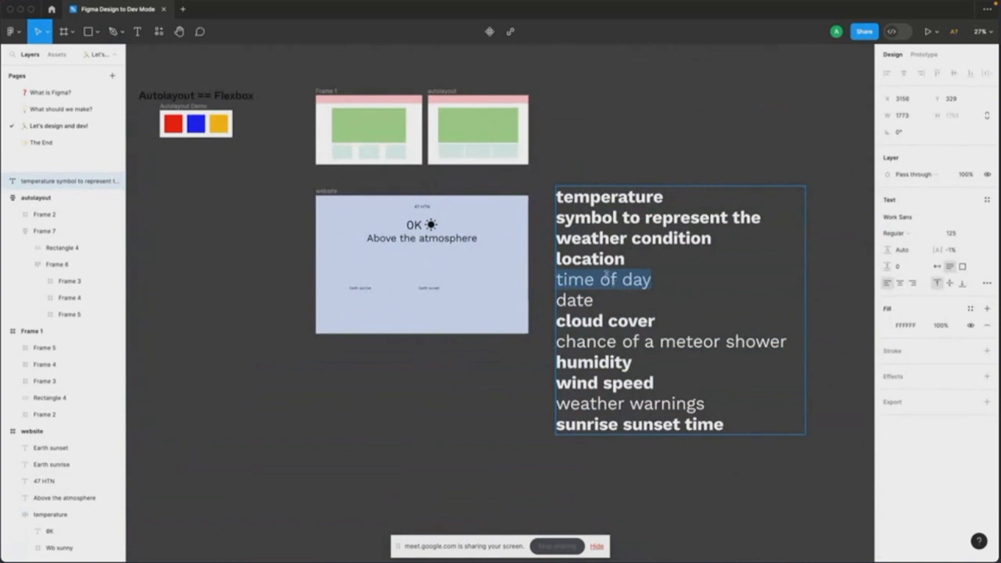
key(super+b)
double_click(588, 299)
scroll(461, 223, up, 3)
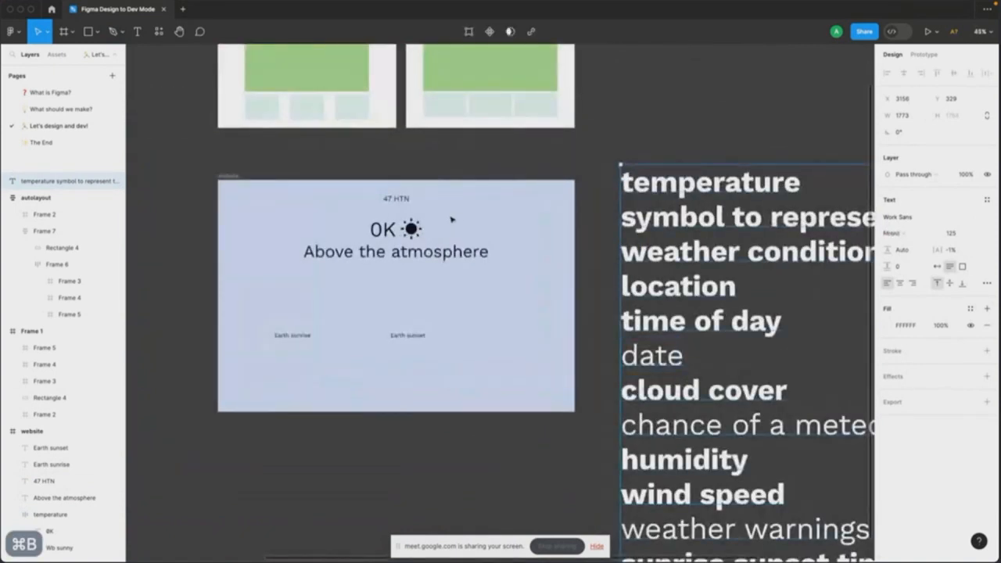
Step: Duplicate the "47 HTN" text just below itself in the website frame and change the copy to "Day 2 of Hack the North"
scroll(451, 220, up, 3)
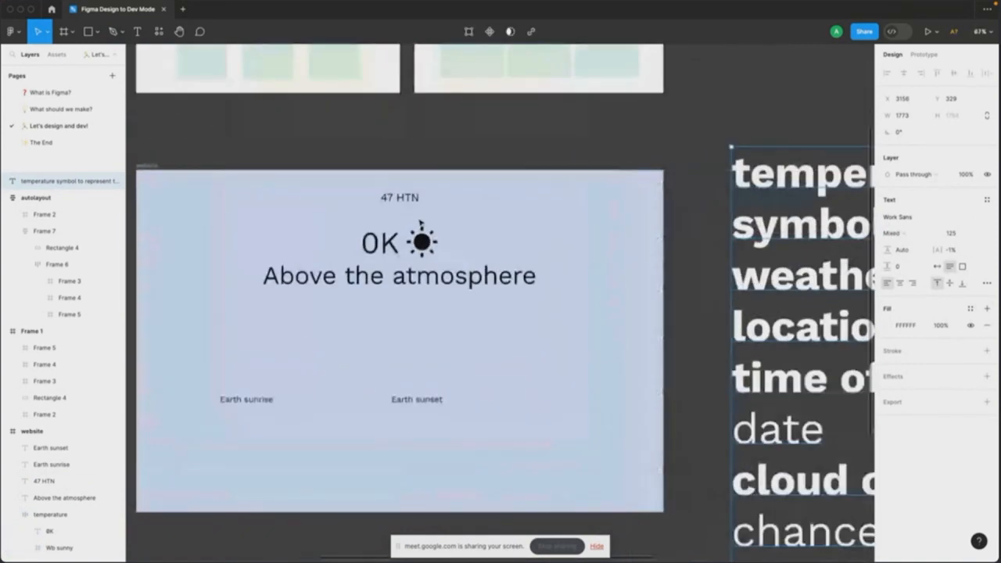
click(414, 200)
drag(409, 198, 409, 209)
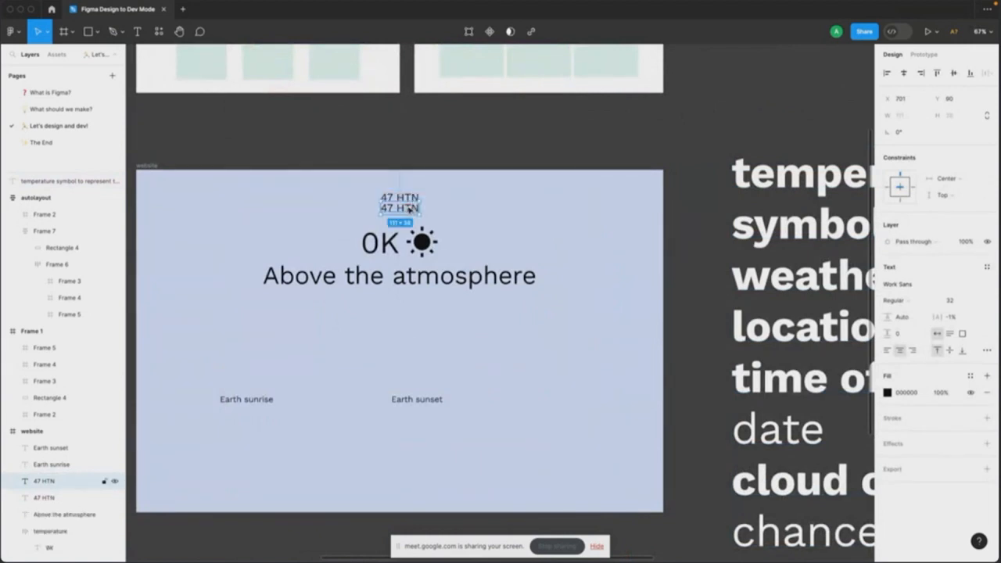
double_click(408, 209)
text(Day 2 of Ha)
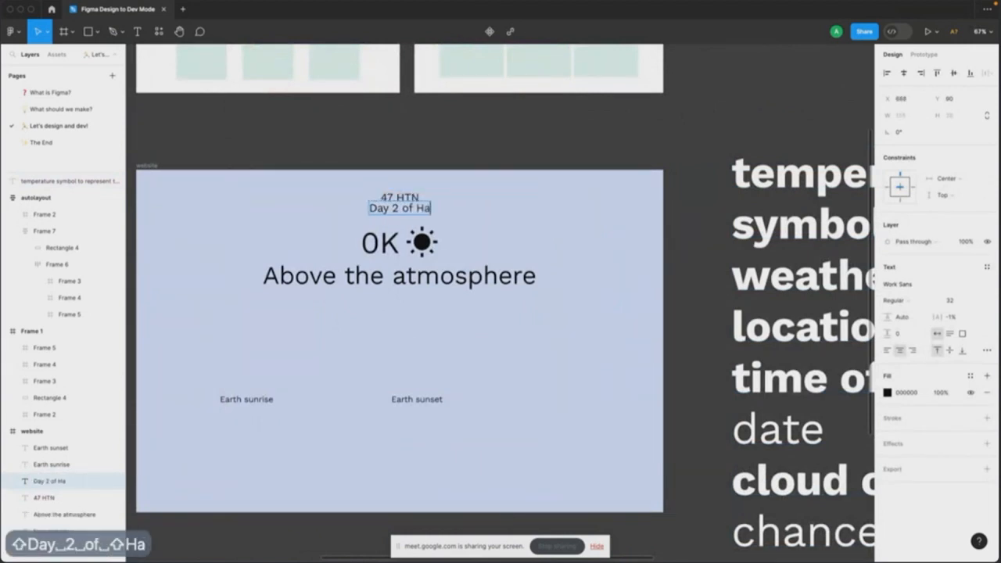
text(ck the North)
key(Escape)
key(Escape)
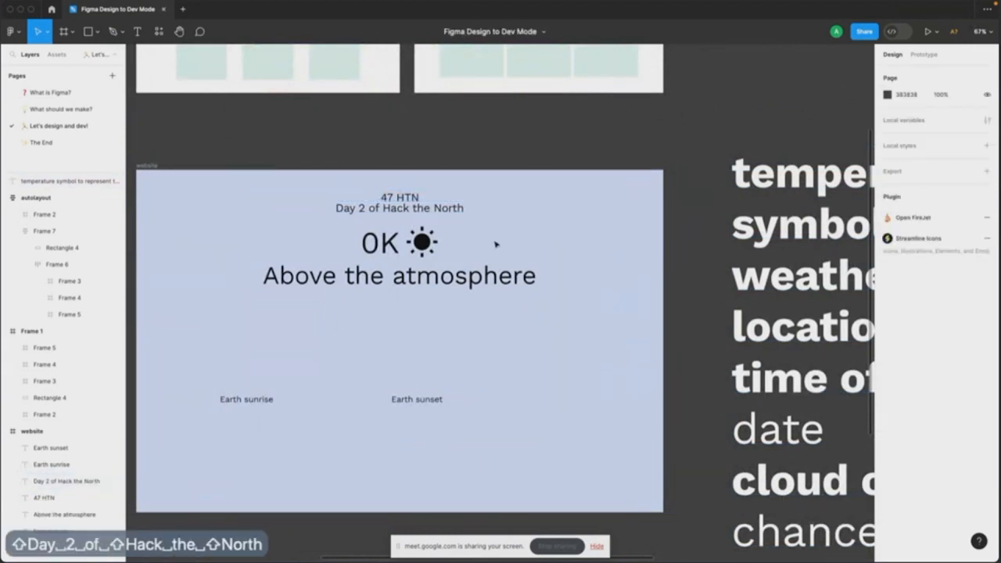
Step: Move the "Day 2 of Hack the North" text slightly lower, leaving a small gap beneath "47 HTN"
scroll(456, 223, up, 2)
click(429, 205)
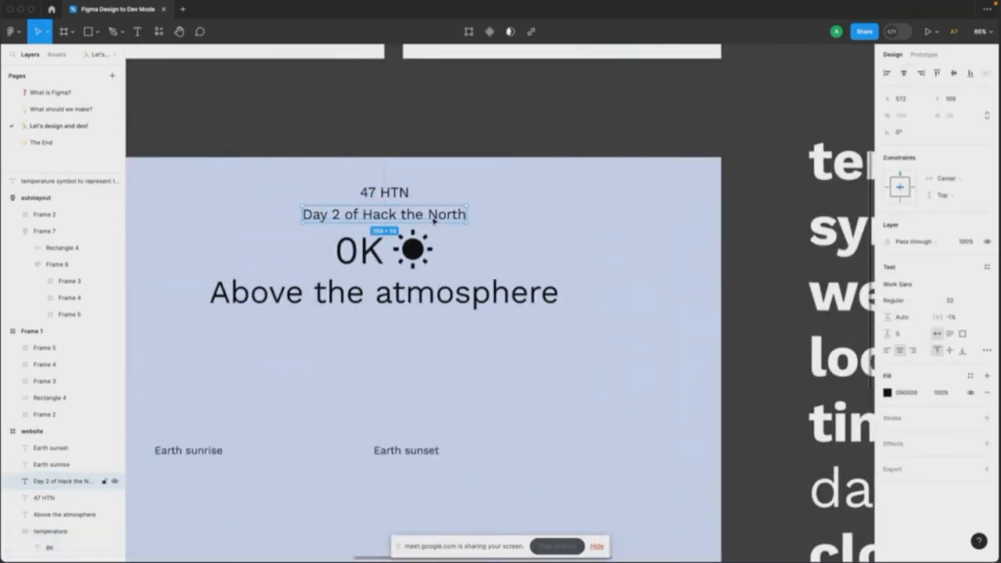
scroll(485, 196, down, 1)
scroll(529, 181, down, 3)
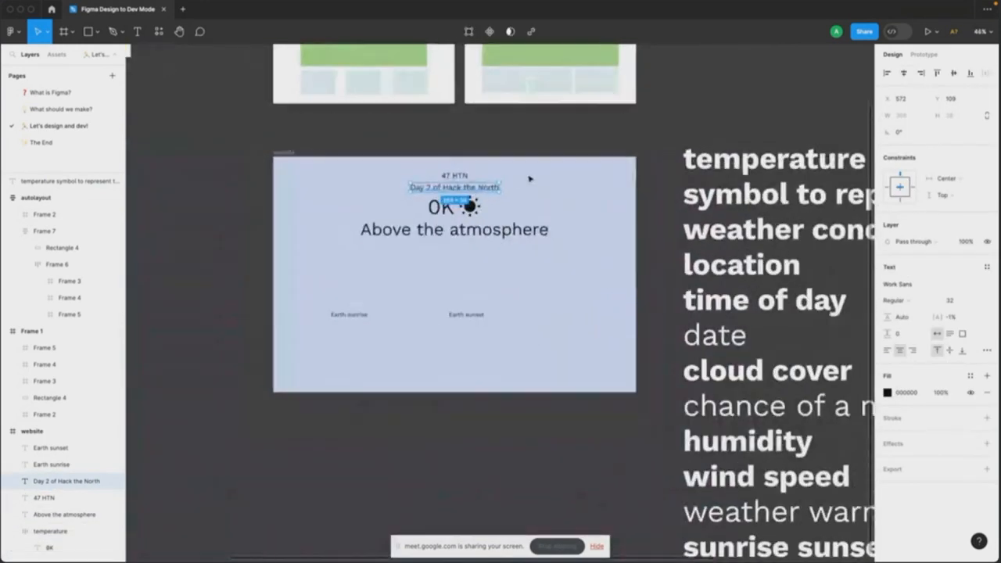
key(Escape)
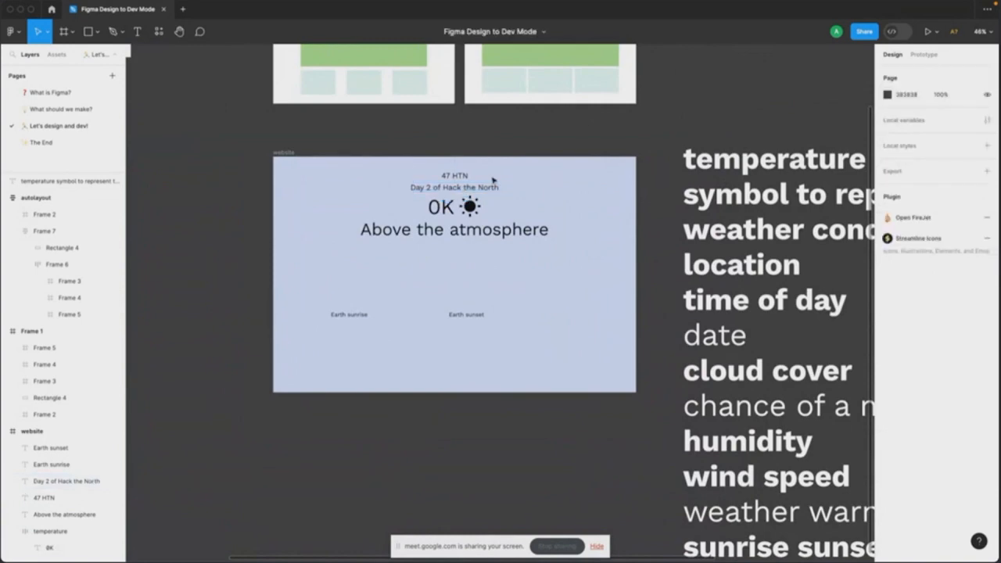
Step: Make the word "date" bold in the weather requirements list beside the website frame
scroll(454, 191, up, 2)
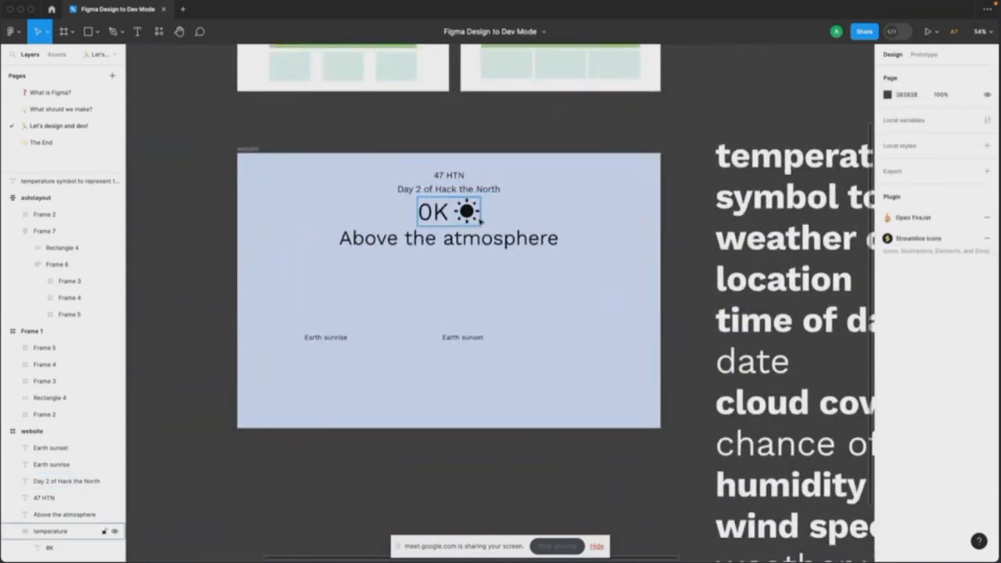
scroll(438, 235, right, 3)
scroll(439, 234, down, 2)
scroll(466, 310, down, 1)
double_click(692, 309)
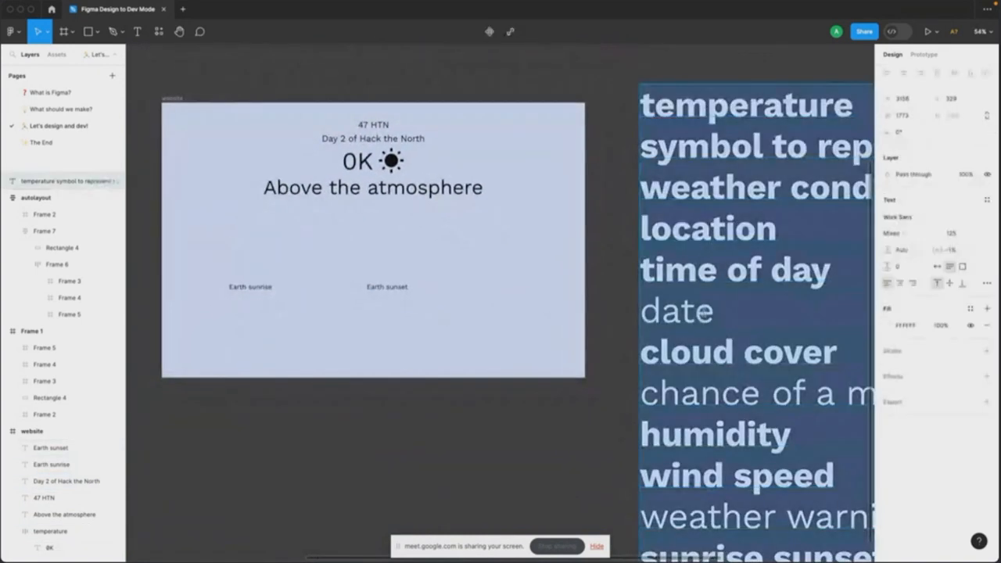
double_click(692, 308)
key(super+b)
click(471, 302)
Step: Duplicate the "Earth sunset" text above the sunrise and sunset labels and change the copy to "7%"
scroll(472, 302, right, 2)
scroll(472, 302, down, 1)
scroll(472, 302, left, 2)
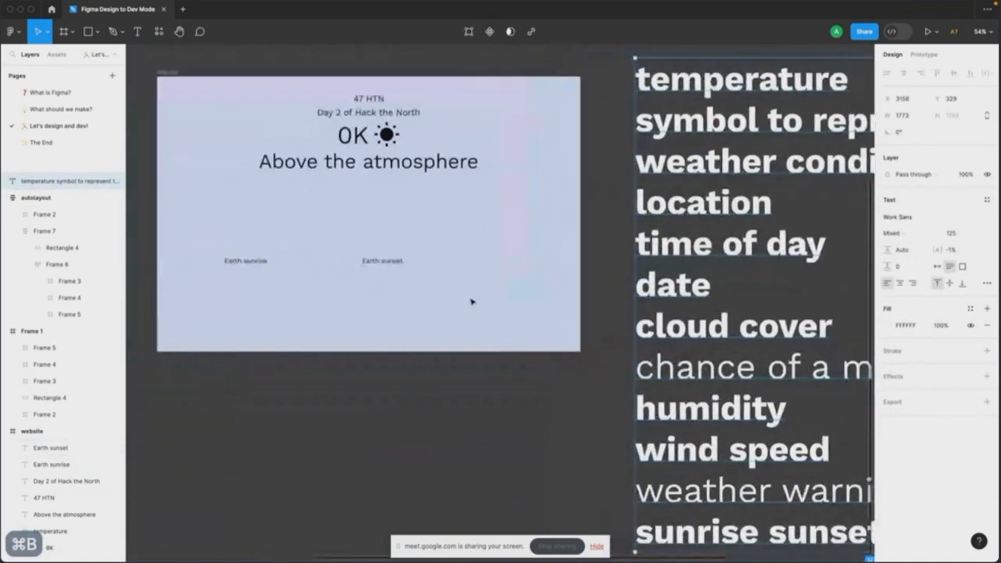
drag(383, 261, 338, 224)
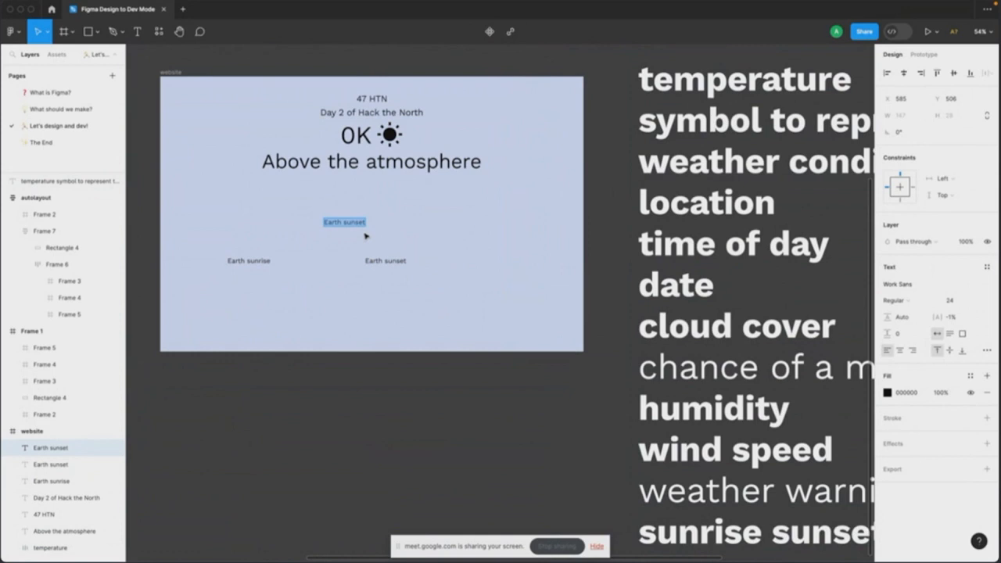
text(7%)
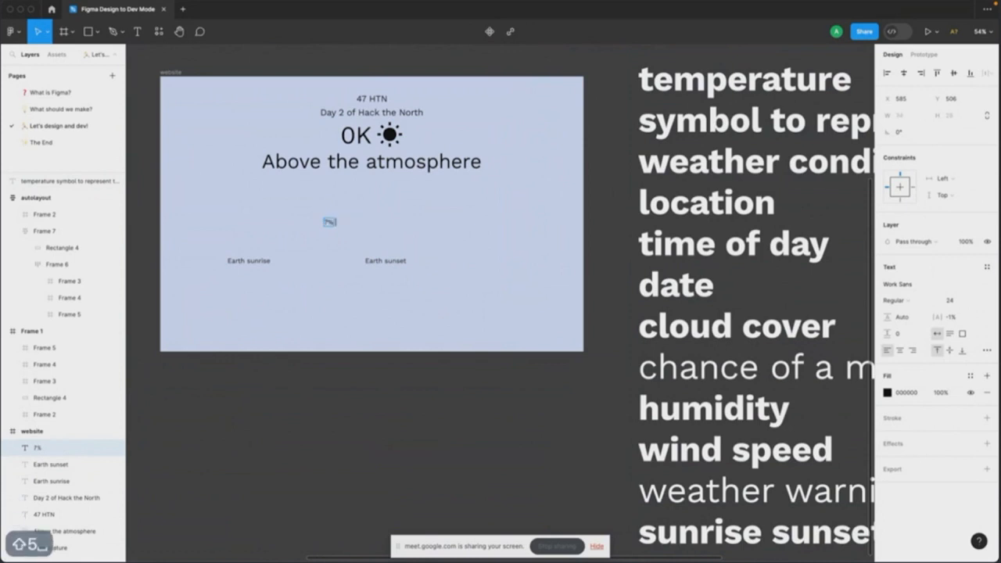
key(BackSpace)
scroll(366, 230, up, 8)
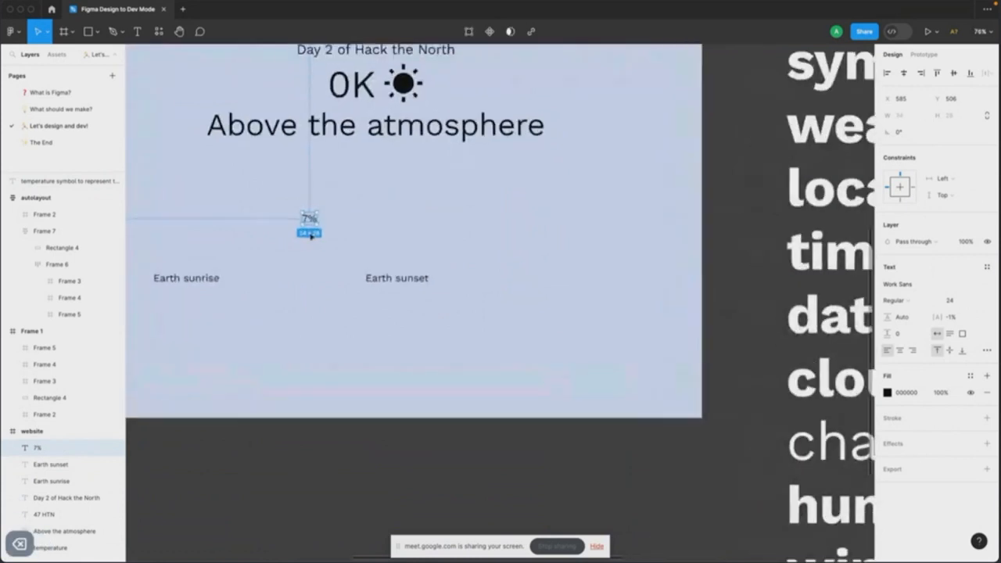
Step: Duplicate the "7%" text directly below itself and change the copy to "Meteor Shower"
drag(312, 211, 297, 263)
double_click(311, 247)
text(Meteor Shower)
key(Escape)
Step: Group the "7%" and "Meteor Shower" texts in a vertical auto layout with a spacing of 8
scroll(316, 249, down, 2)
scroll(316, 249, down, 5)
scroll(316, 244, up, 5)
scroll(298, 263, up, 3)
key(shift+a)
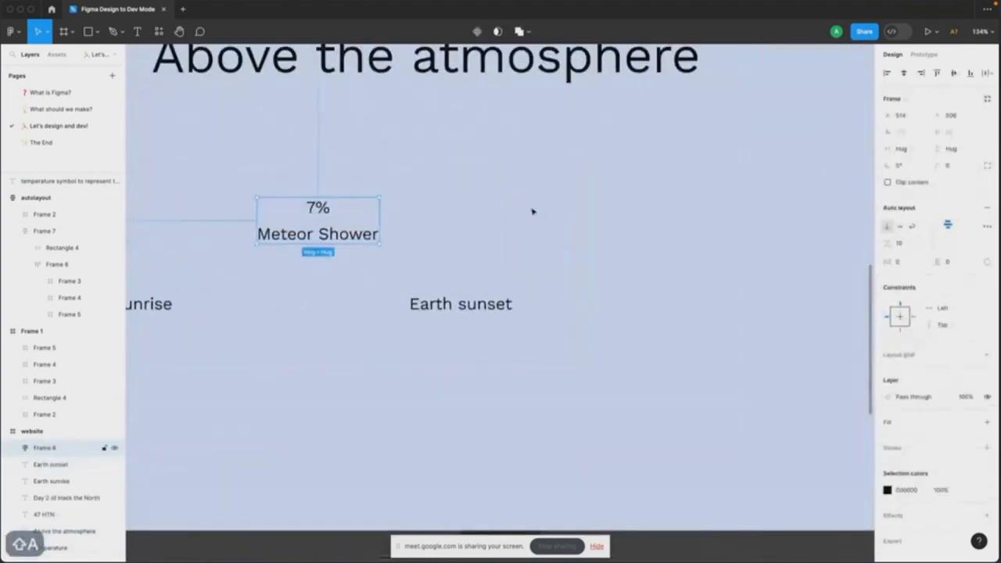
text(8)
key(Return)
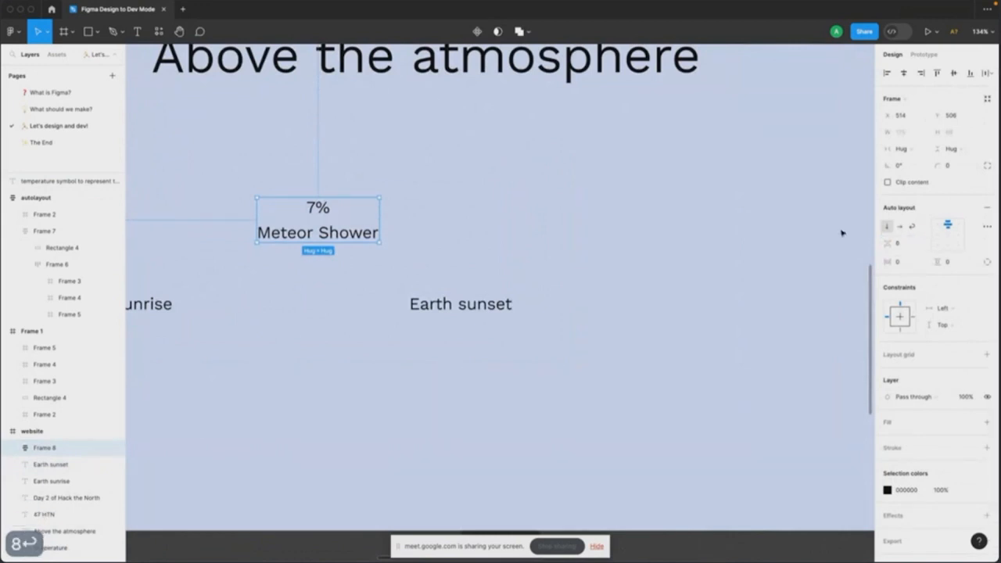
click(798, 243)
Step: Make the line "chance of a meteor shower" bold in the weather requirements list
scroll(800, 244, down, 5)
scroll(800, 245, up, 2)
scroll(799, 246, right, 3)
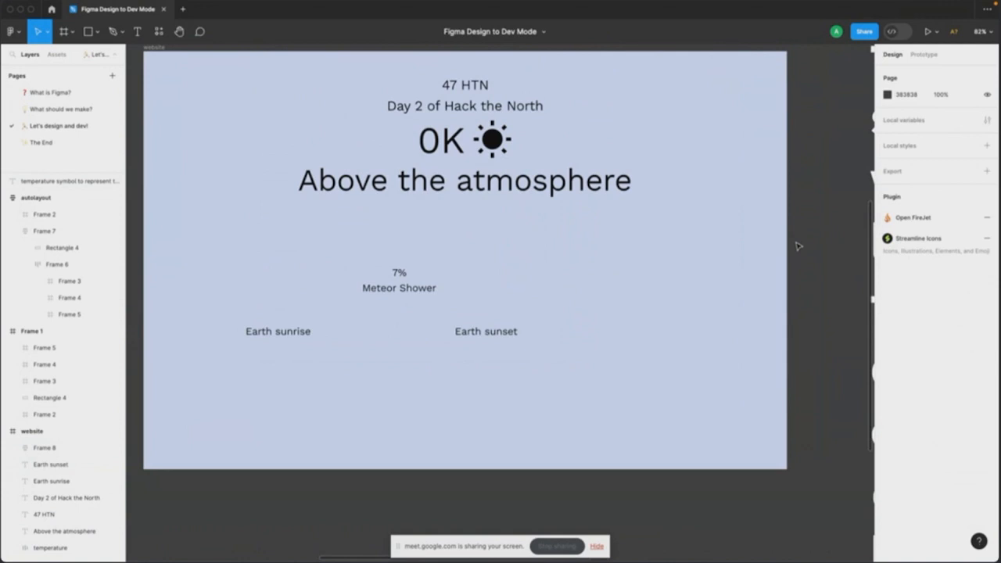
scroll(529, 251, right, 1)
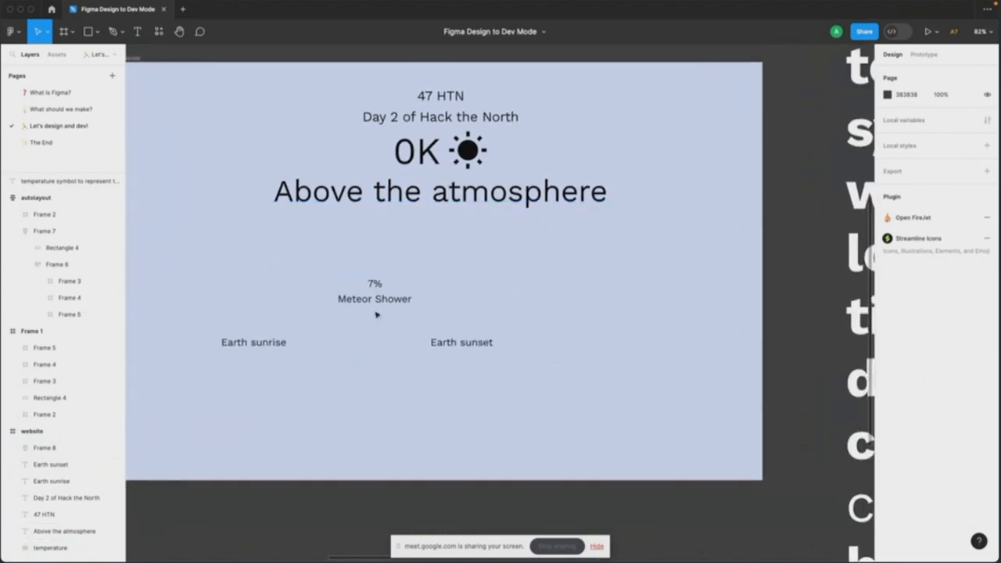
scroll(380, 307, down, 1)
scroll(381, 308, down, 3)
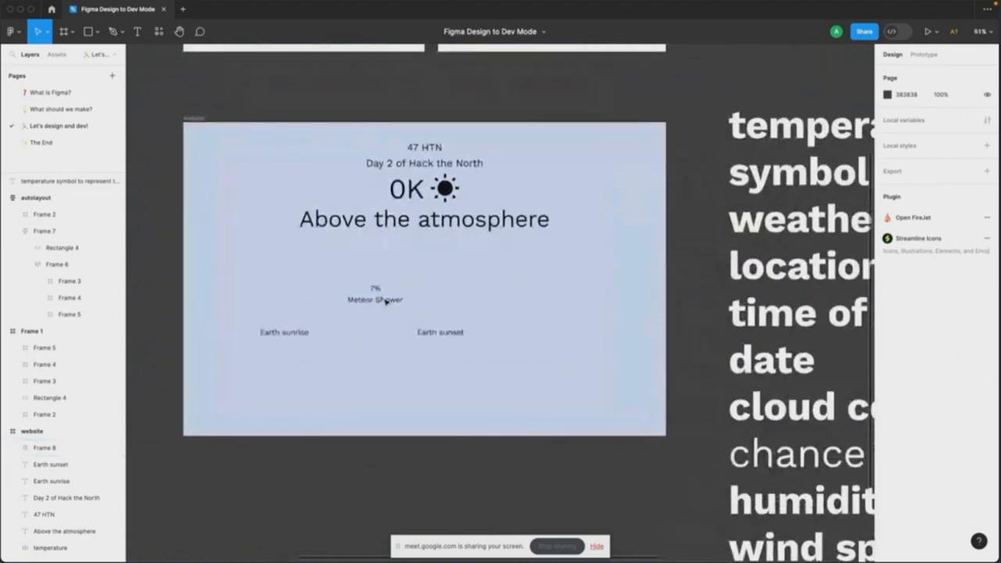
scroll(386, 300, down, 4)
scroll(673, 392, right, 1)
double_click(674, 383)
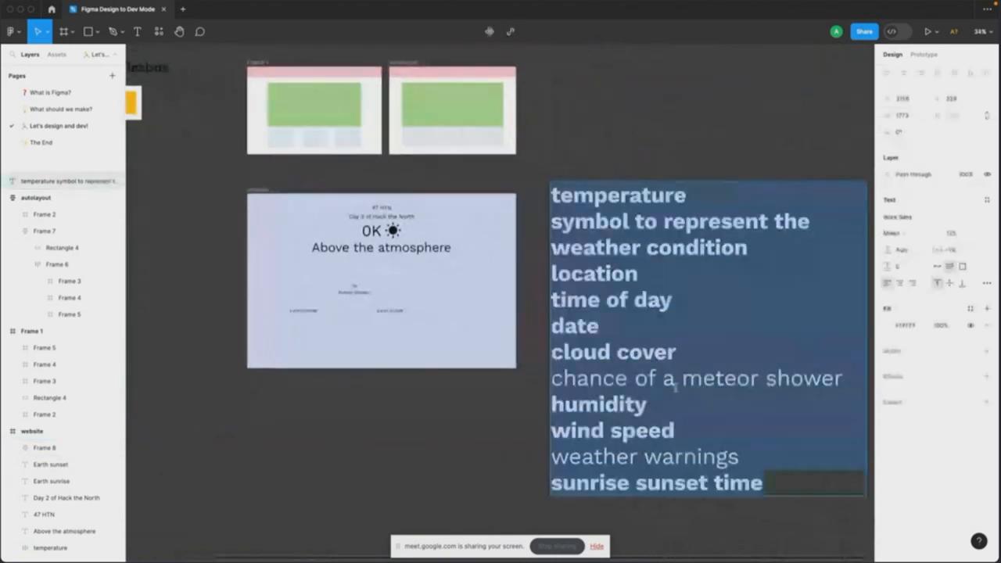
click(804, 381)
drag(845, 382, 467, 374)
key(super+b)
key(Escape)
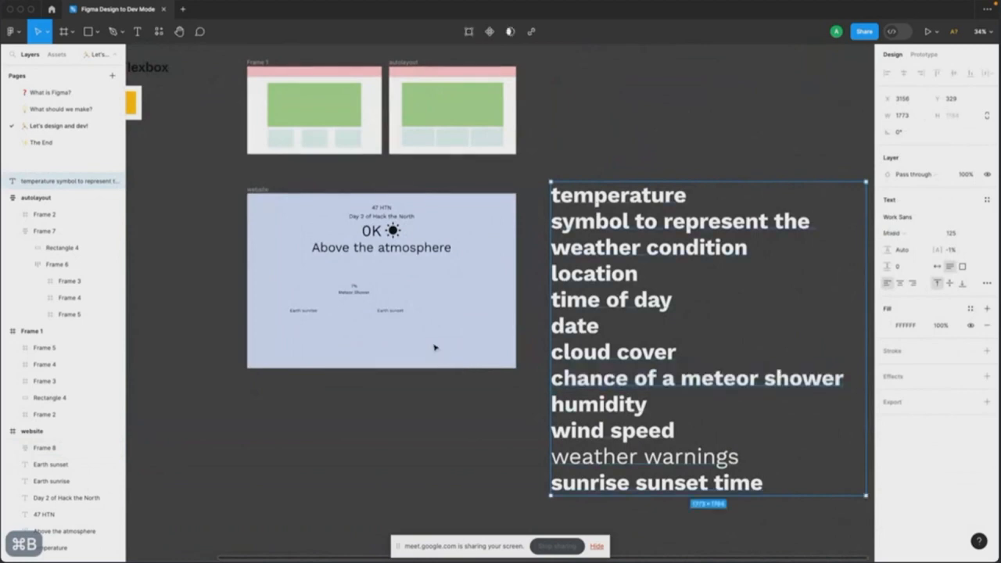
key(Escape)
Step: Draw a wide frame about 840 by 119 between "Above the atmosphere" and the meteor shower block
scroll(435, 347, up, 4)
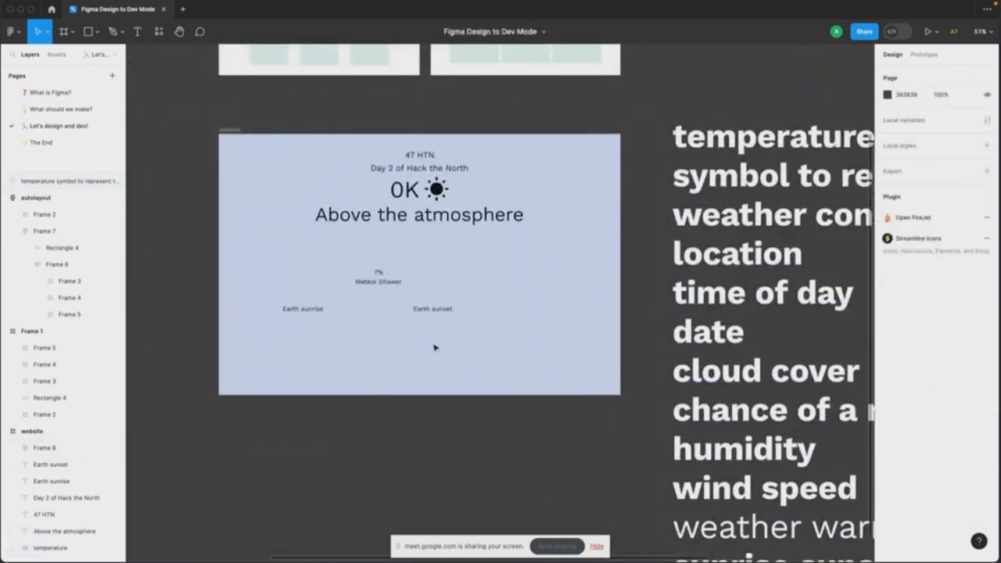
scroll(374, 221, up, 4)
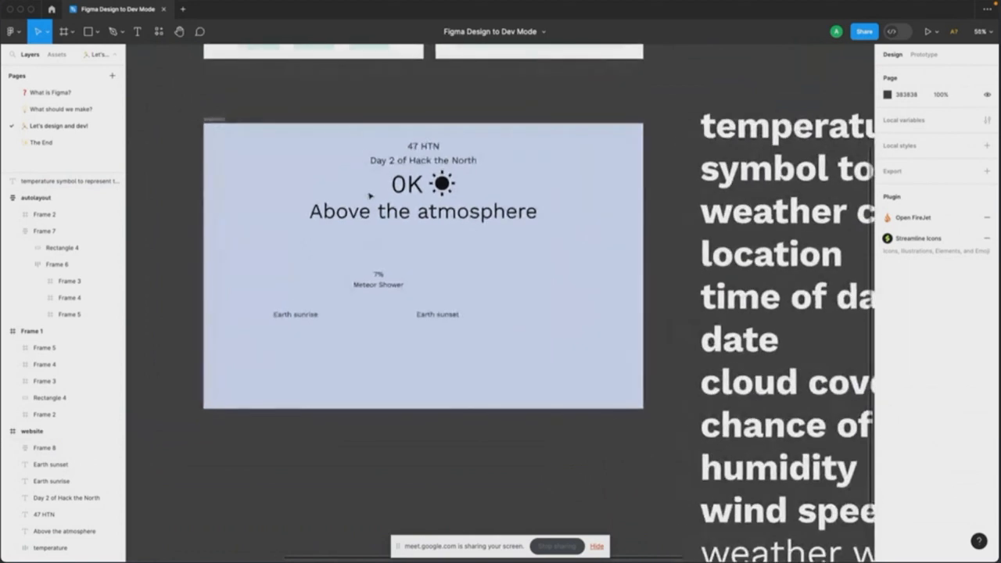
key(a)
drag(272, 240, 613, 289)
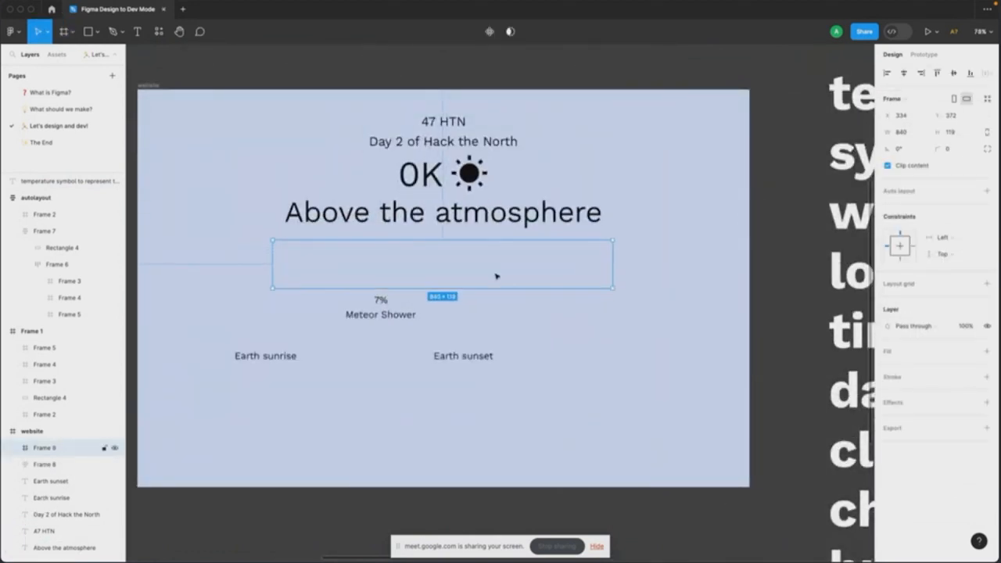
Step: Give the new frame a white FFFFFF fill at 30% opacity
scroll(514, 272, up, 3)
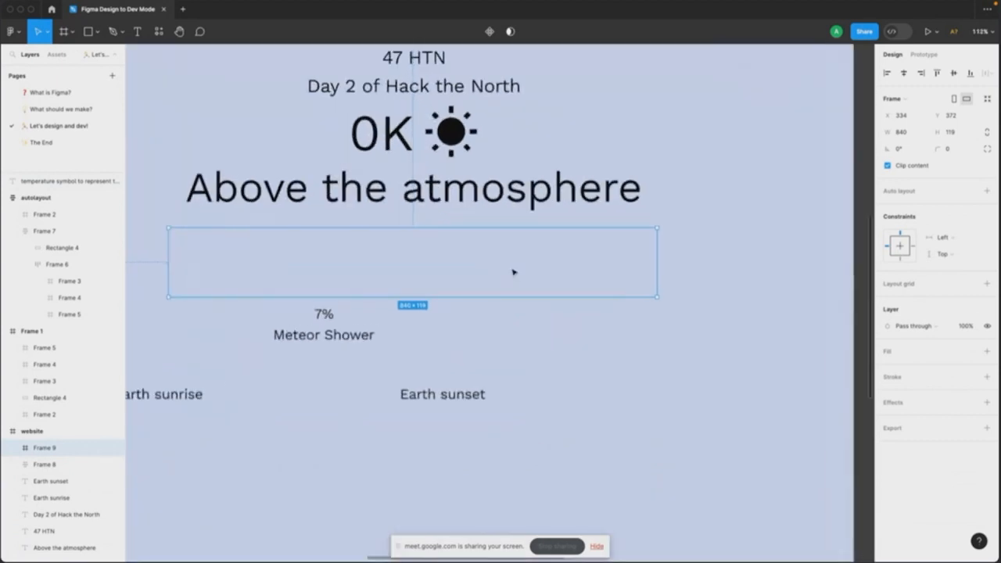
click(987, 350)
scroll(760, 371, left, 2)
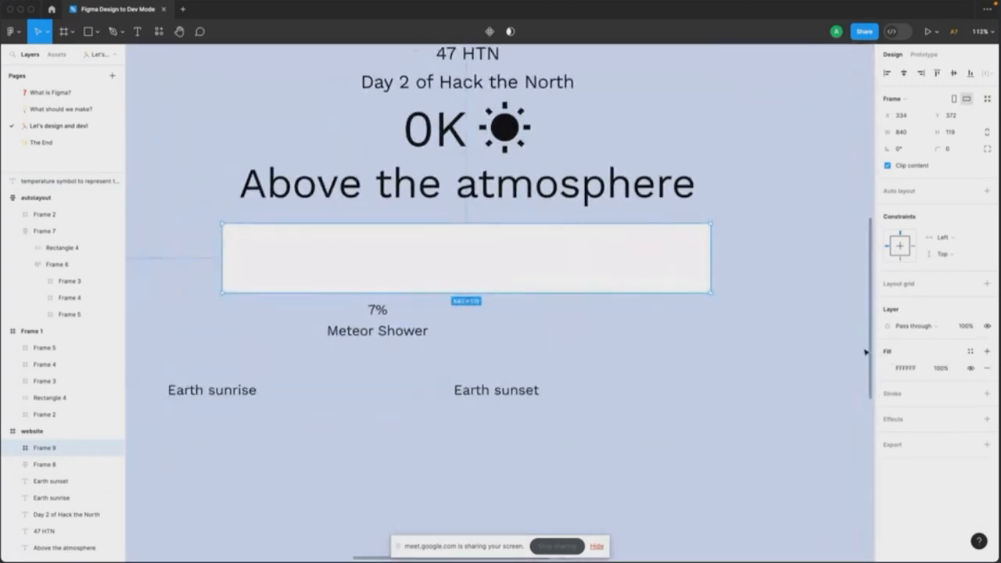
click(889, 369)
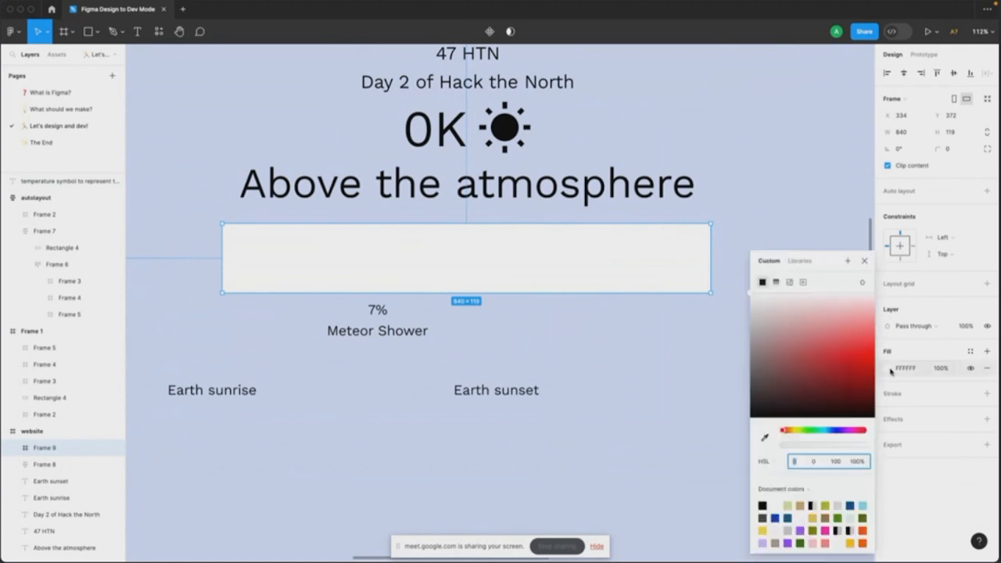
click(888, 368)
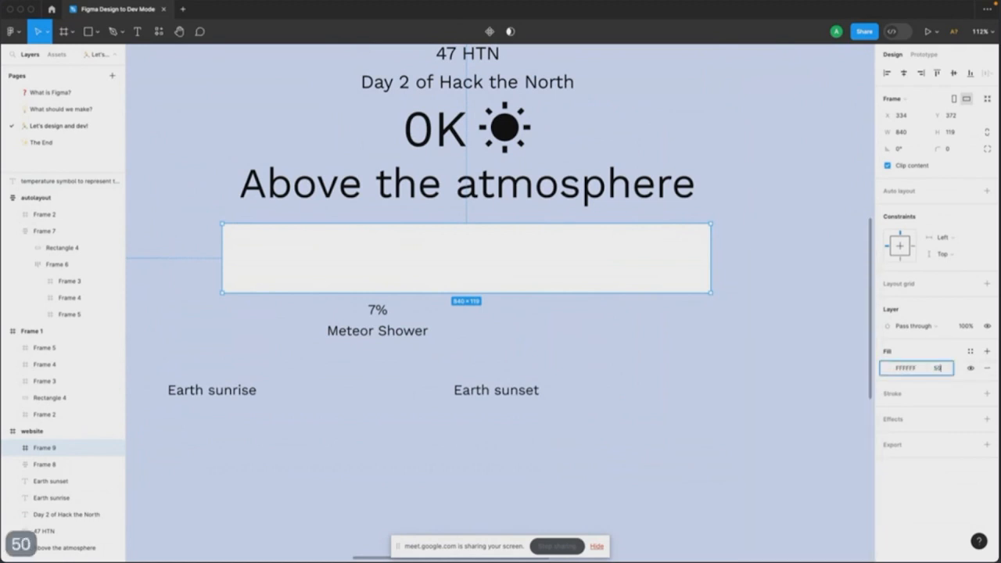
text(50)
key(BackSpace)
key(BackSpace)
key(Return)
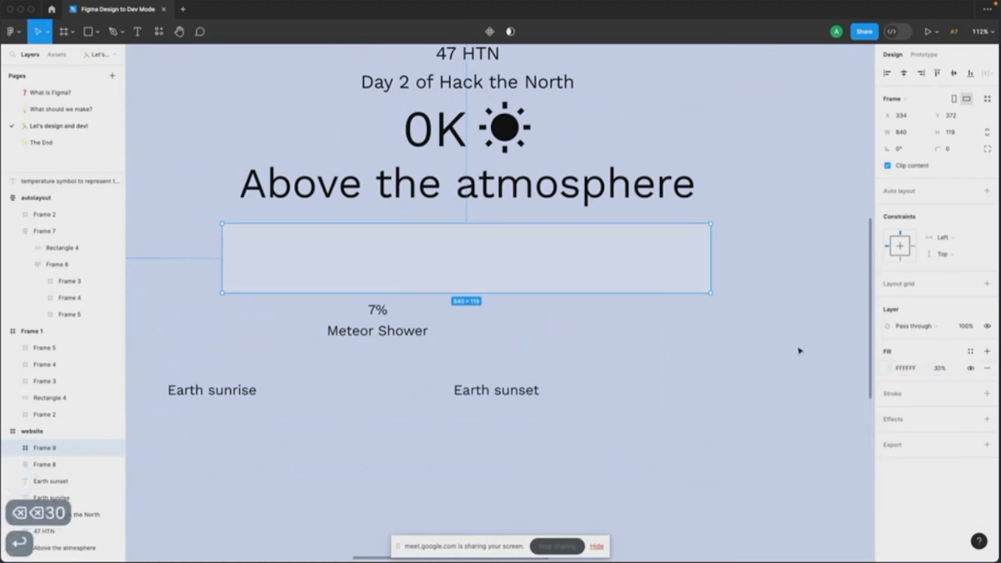
Step: Set the translucent white frame's corner radius to 4
scroll(624, 255, left, 3)
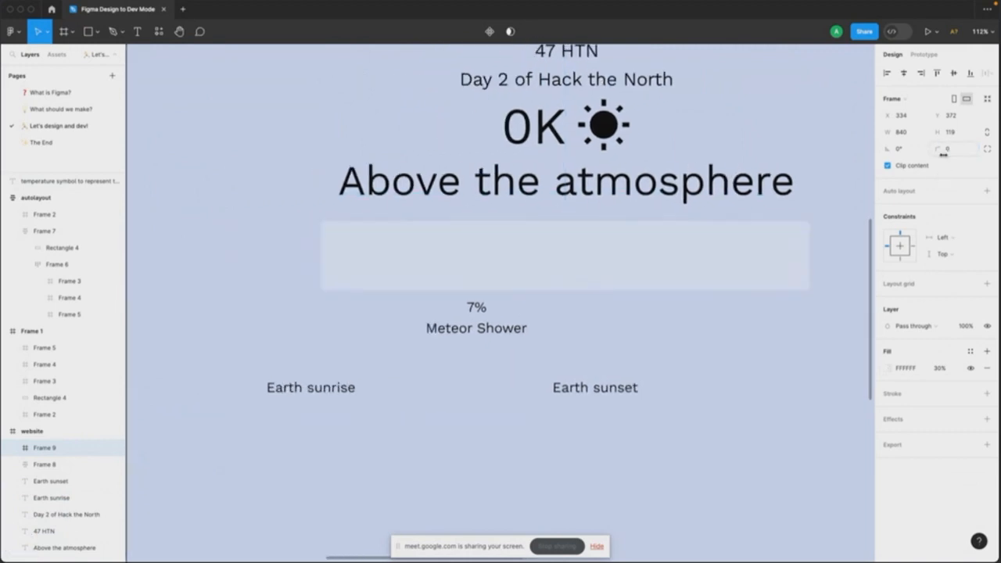
text(4)
key(Return)
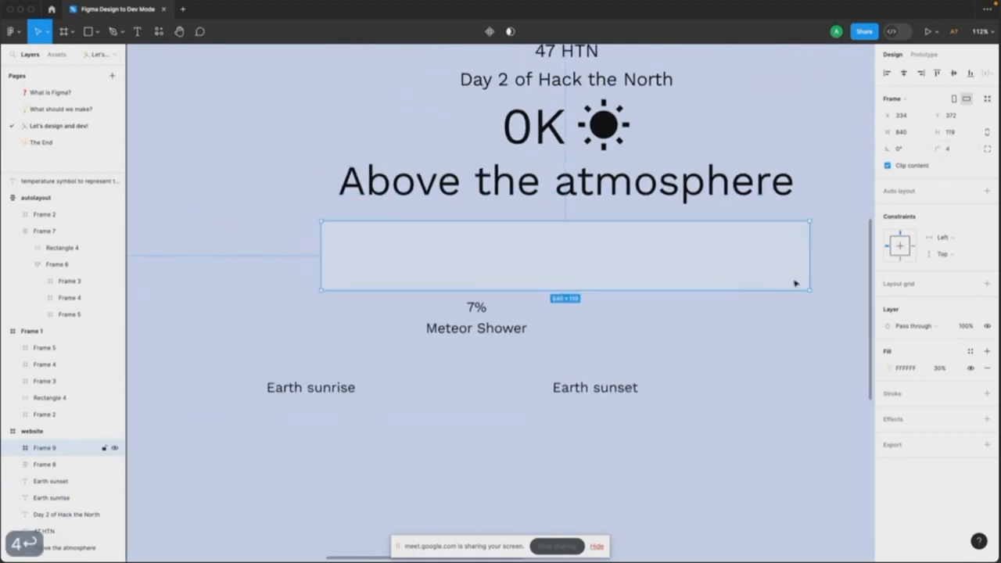
Step: Add the text "Weather warnings" inside the translucent frame and set its font size to 20
key(t)
click(492, 241)
text(Weather )
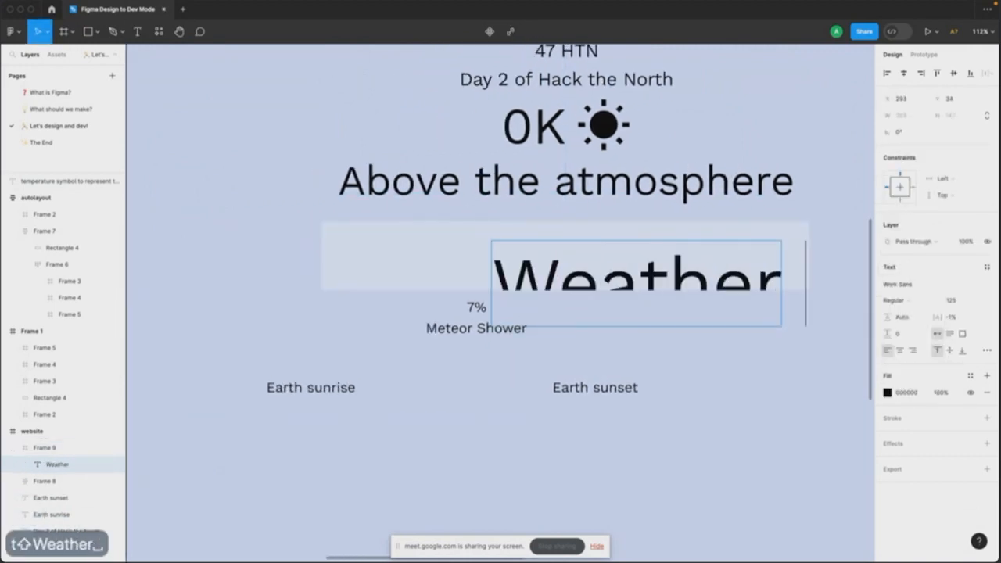
text(warnings)
key(Escape)
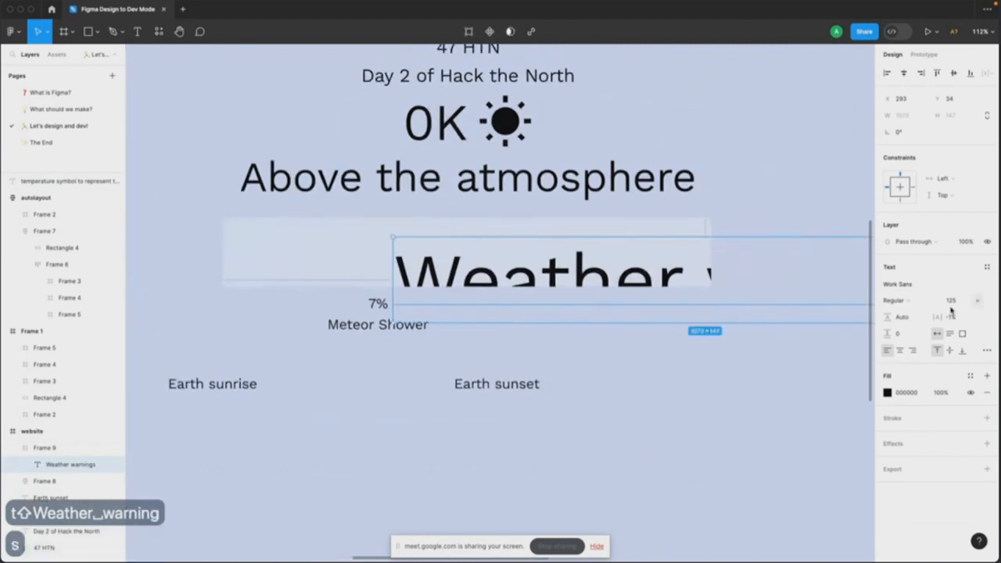
text(20)
key(Return)
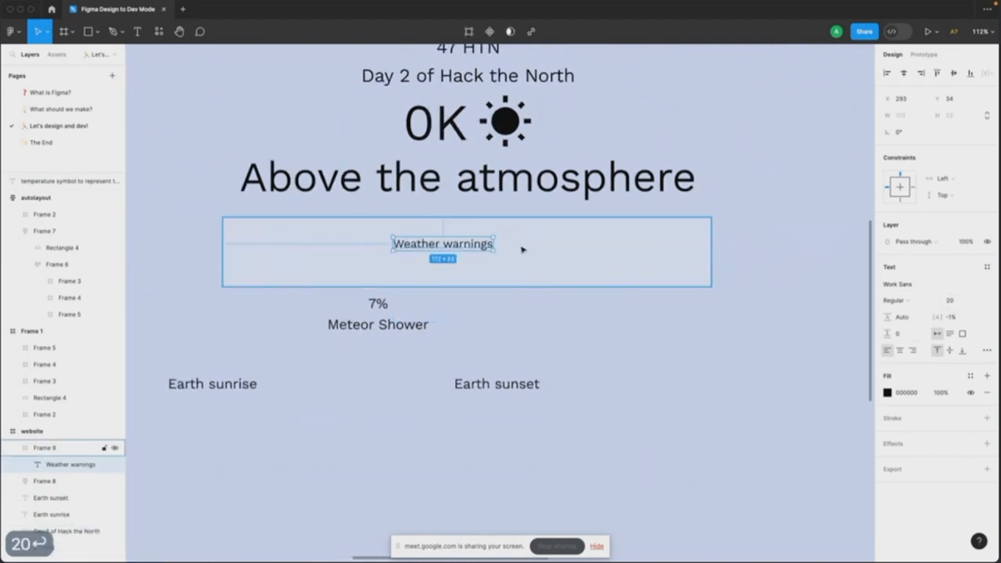
Step: Change the warning text to "Weather warning!" and place it horizontally centred near the upper edge of its frame
drag(474, 250, 501, 232)
key(Return)
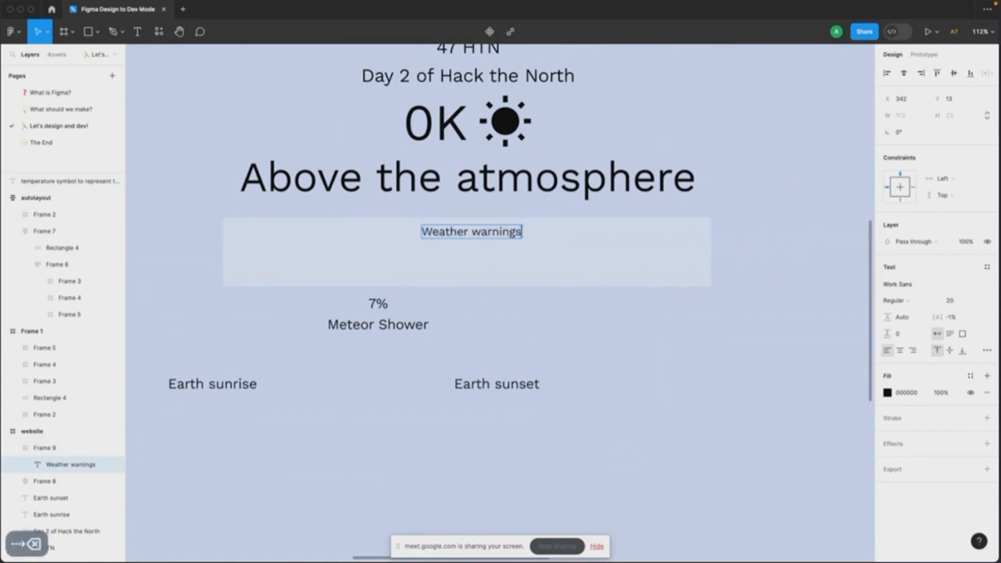
key(BackSpace)
text(!)
key(Escape)
click(904, 73)
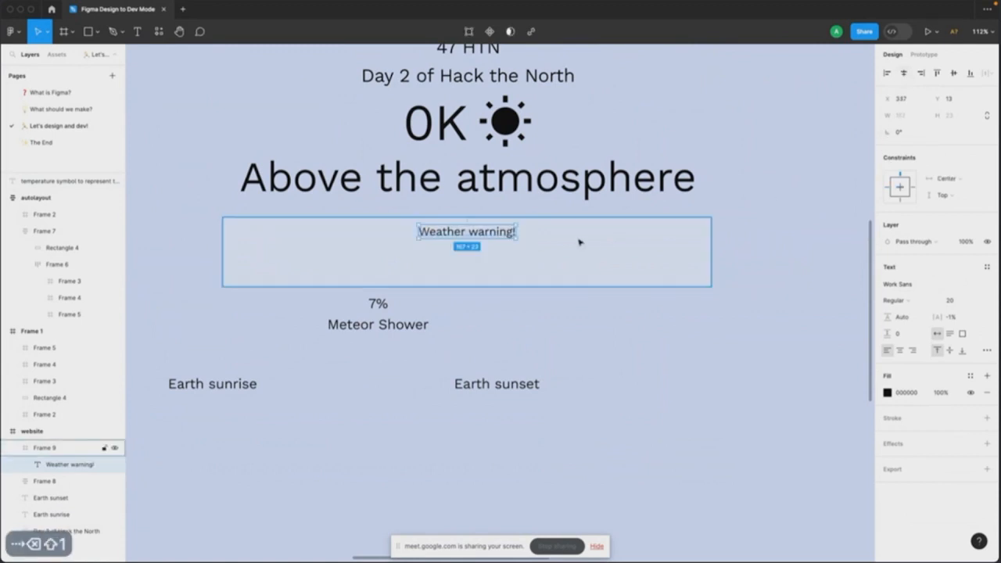
Step: Duplicate the warning text below itself, change the copy to "Aliens are coming soon… watch your back… teehee" and centre it horizontally
scroll(579, 240, left, 3)
drag(543, 228, 545, 256)
double_click(543, 249)
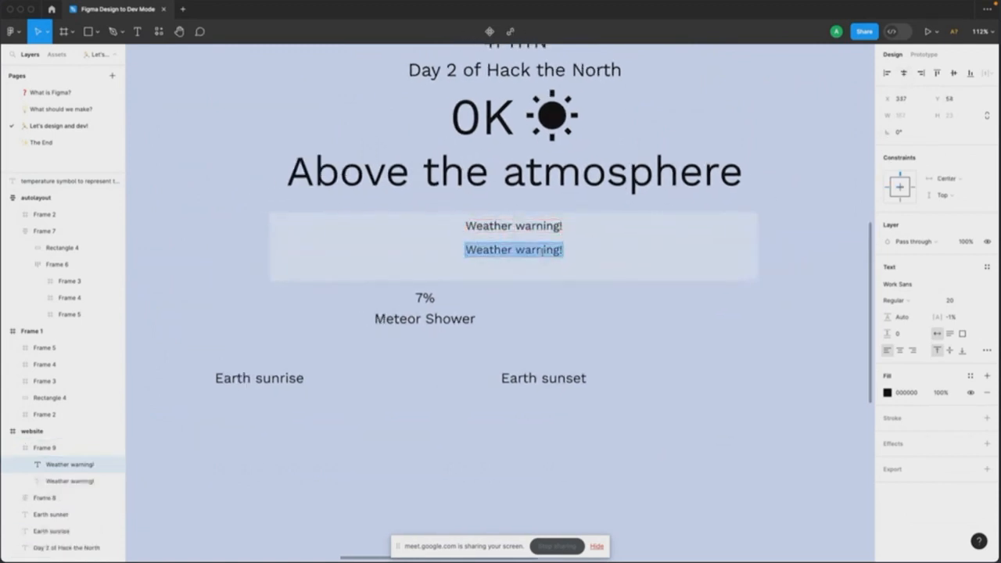
text(Aliens )
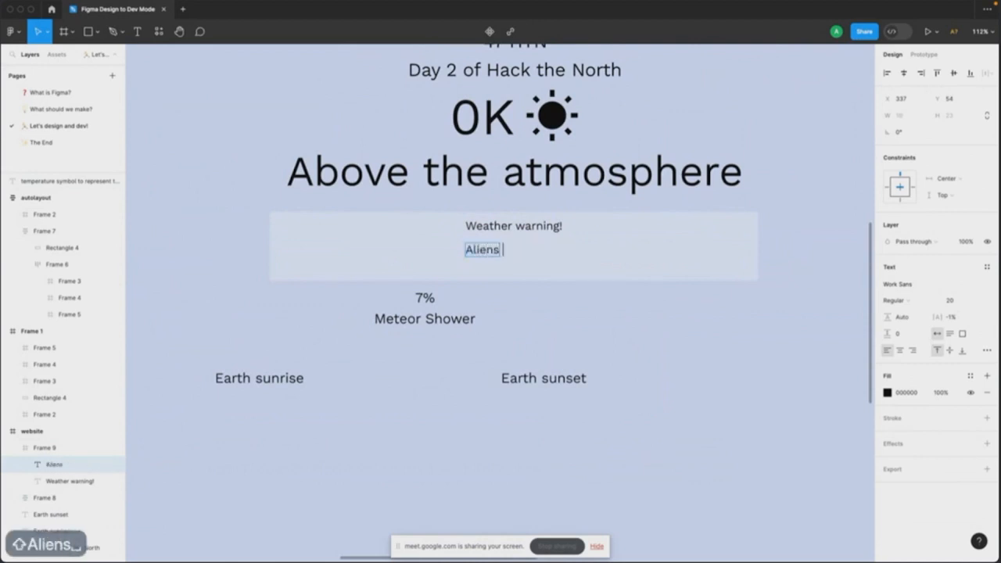
text(are coming soon)
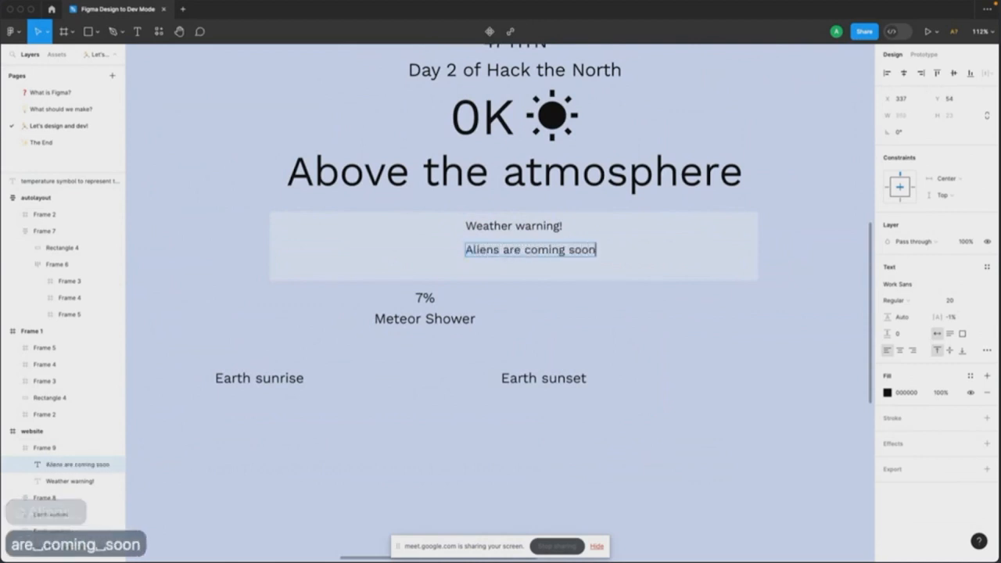
text(… watch your back)
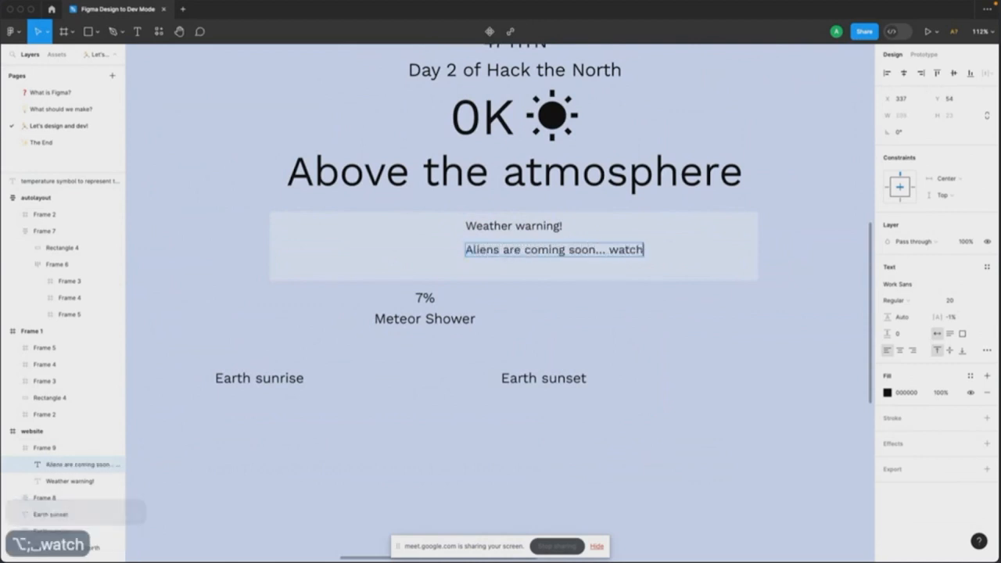
text(… teehee)
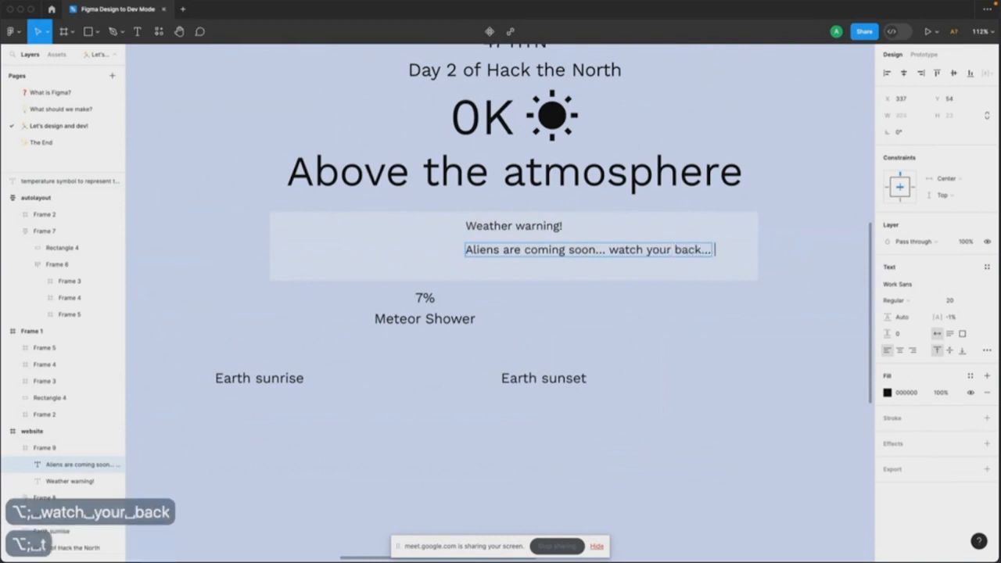
key(Escape)
click(904, 74)
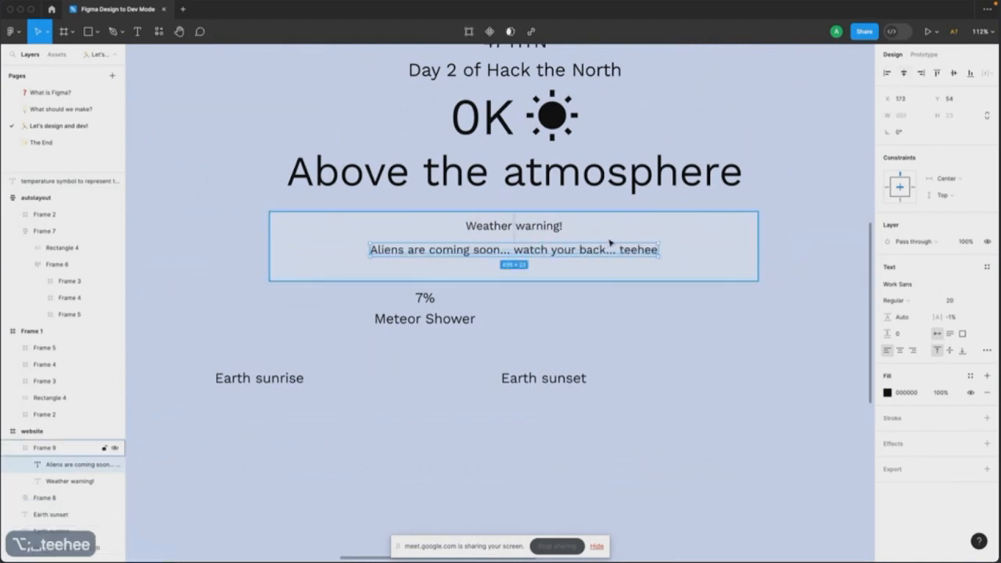
Step: Set the font weight of the "Weather warning!" heading to SemiBold
click(70, 482)
click(919, 301)
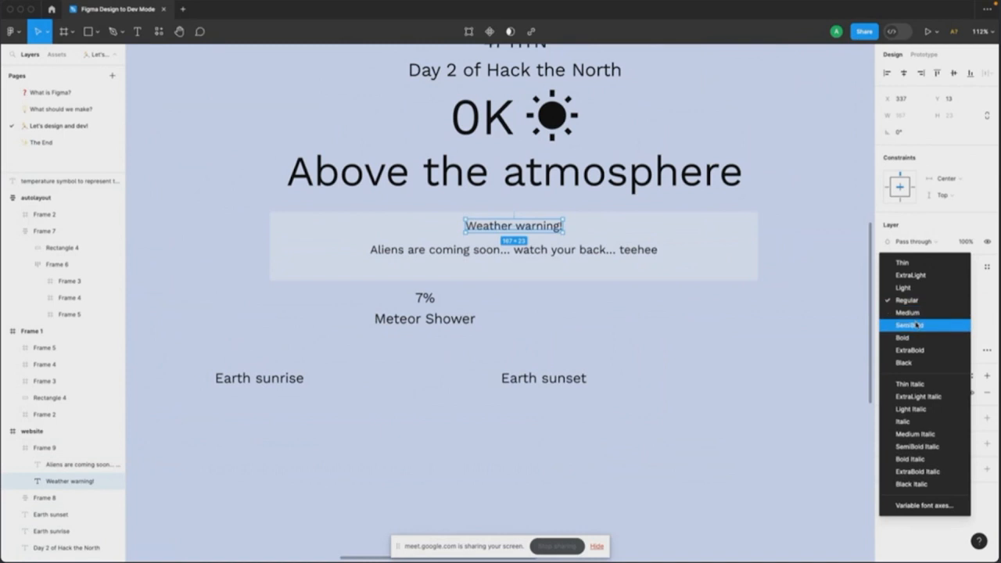
click(916, 325)
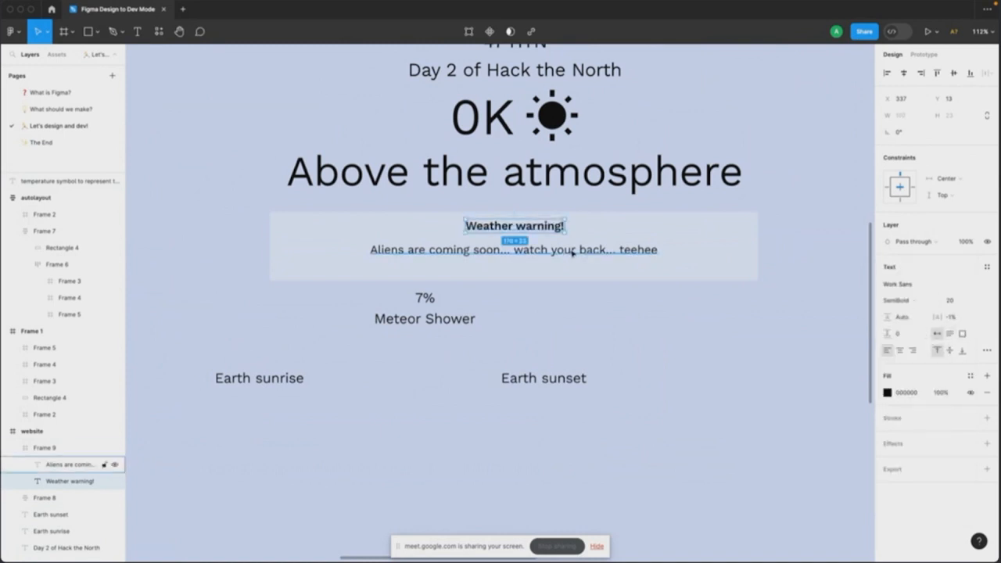
Step: Apply auto layout to the translucent warning frame and set its vertical gap between items to 8
scroll(520, 229, up, 3)
click(436, 260)
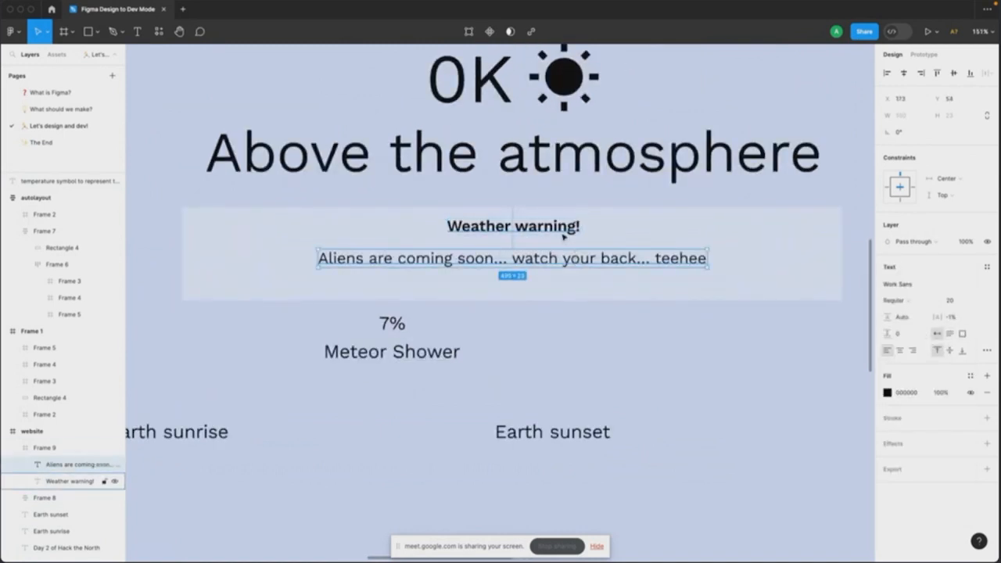
click(564, 234)
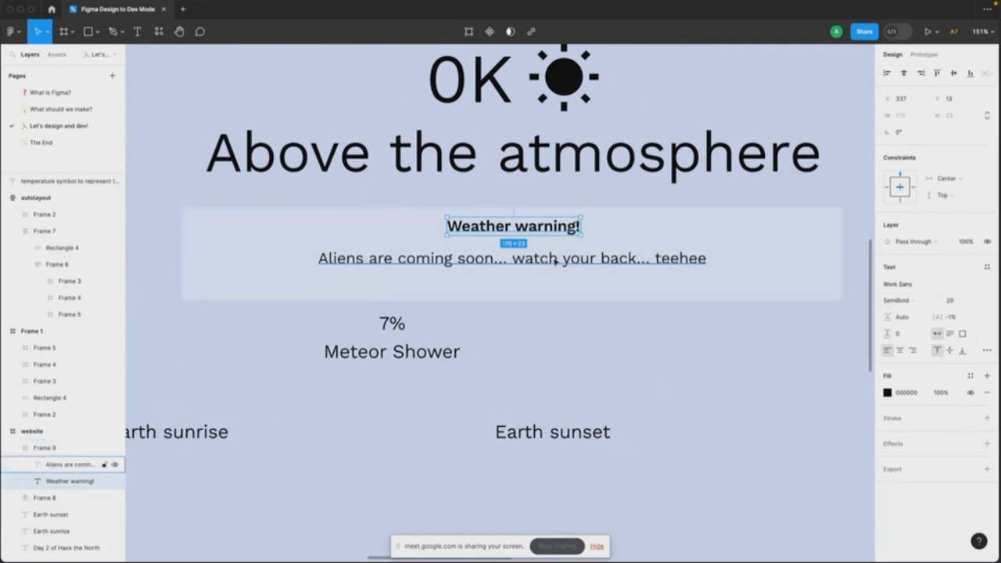
click(636, 230)
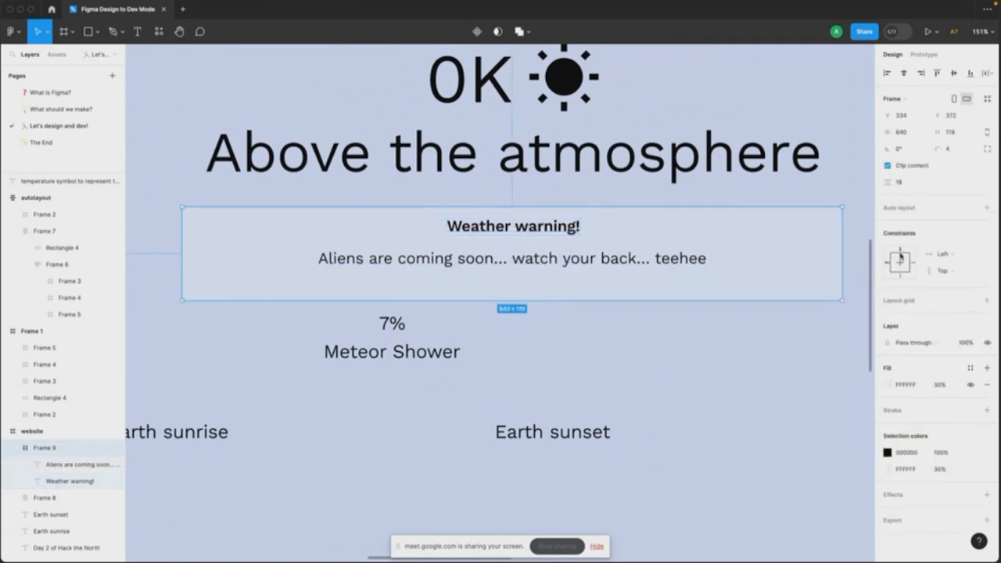
click(986, 209)
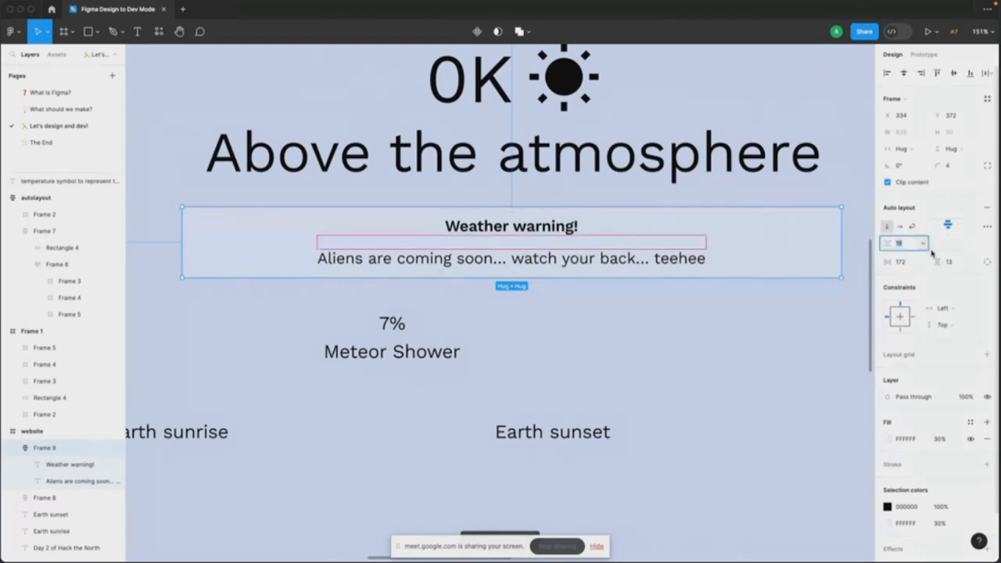
text(8)
key(Return)
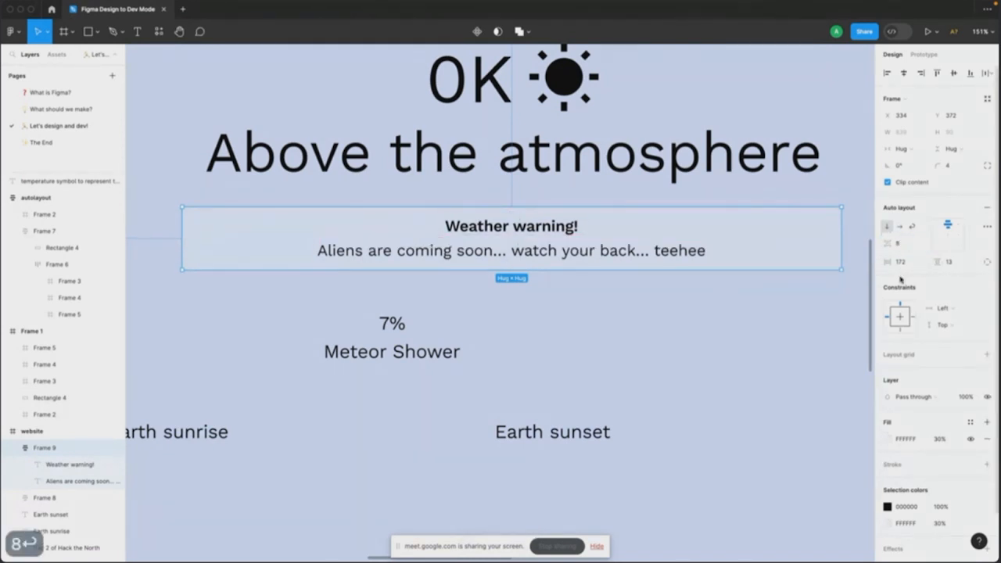
Step: Set the warning frame's vertical padding to 24 and its horizontal padding to 64
click(955, 264)
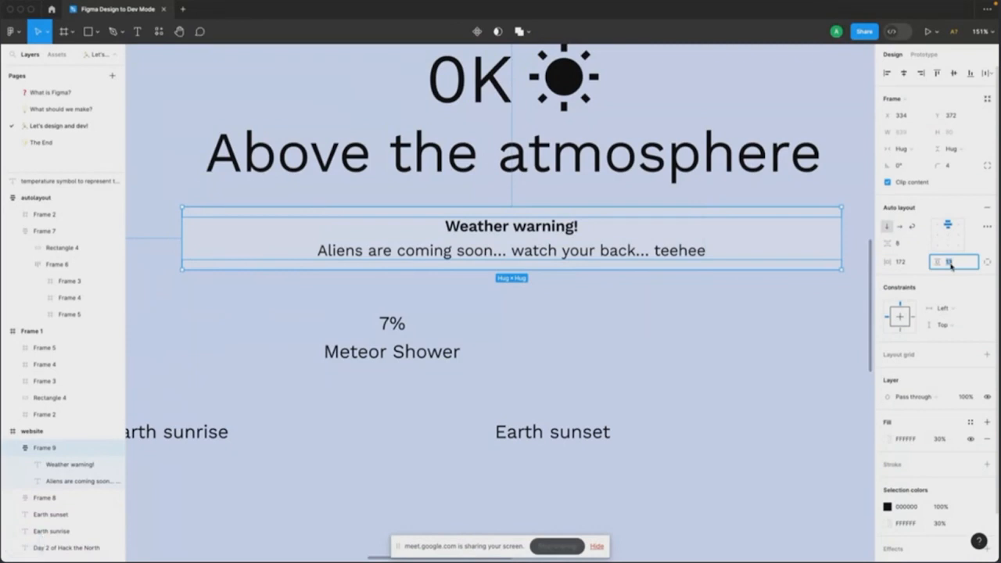
text(24)
key(Return)
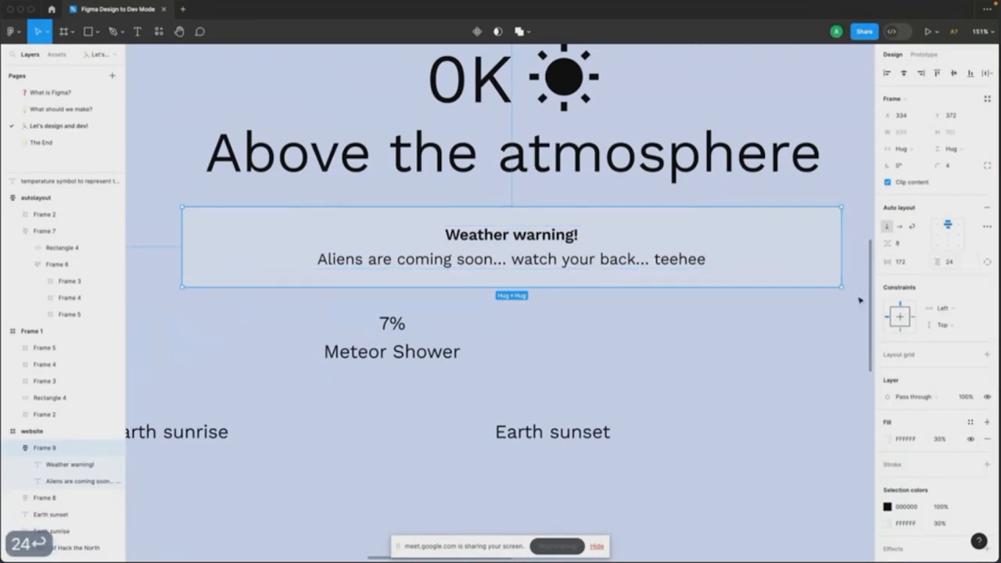
text(8)
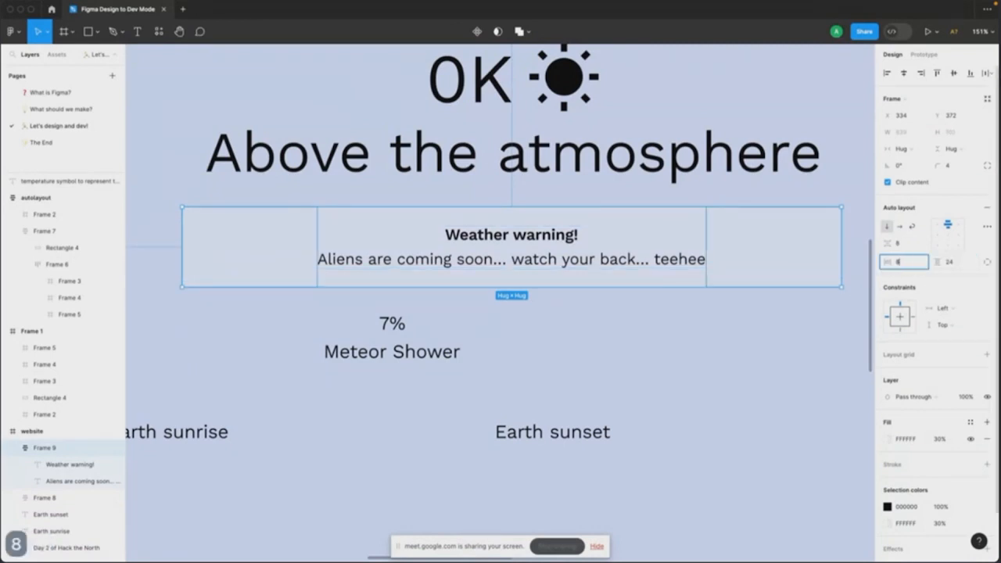
text(0)
key(BackSpace)
key(BackSpace)
text(64)
key(Return)
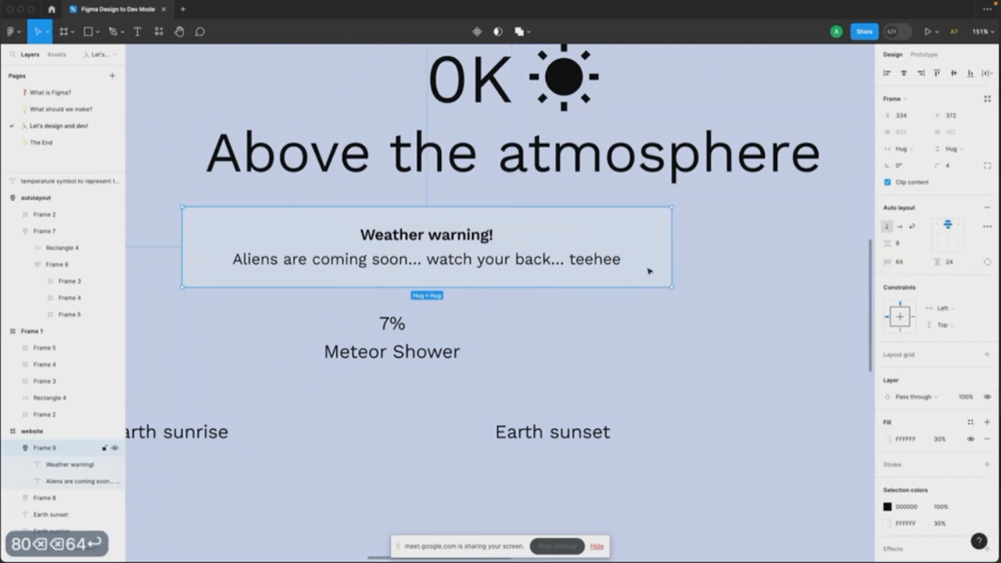
scroll(654, 268, down, 3)
scroll(673, 261, up, 4)
key(Escape)
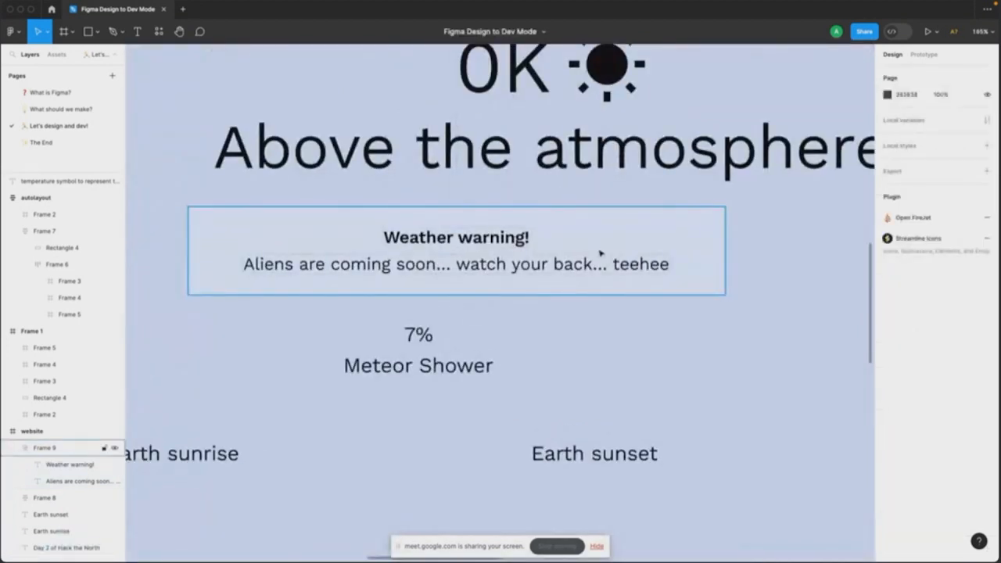
Step: Move the warning frame aside and shift the temperature row and "Above the atmosphere" lower to make room
scroll(601, 252, down, 3)
scroll(526, 300, down, 2)
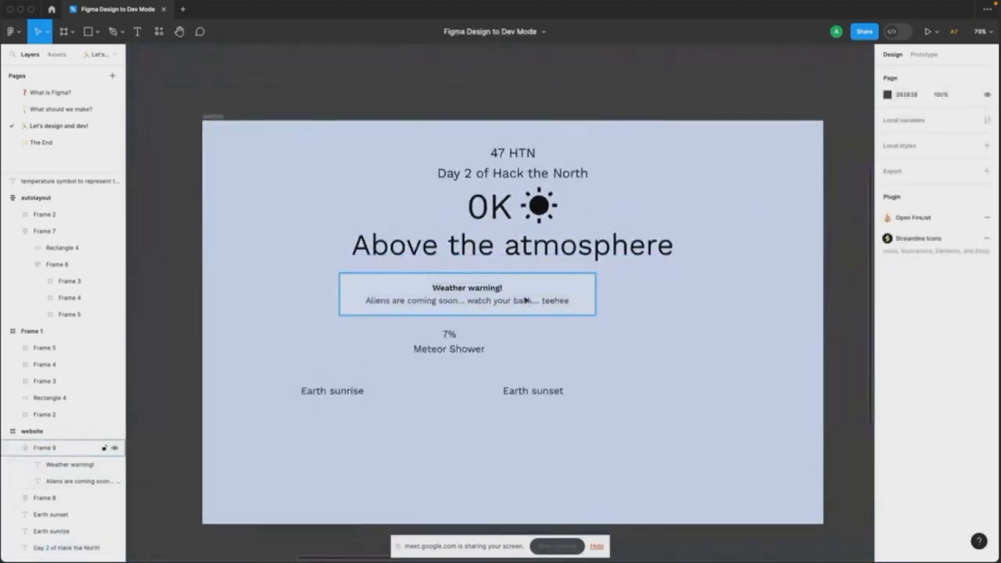
drag(514, 302, 326, 216)
click(543, 206)
shift+click(531, 245)
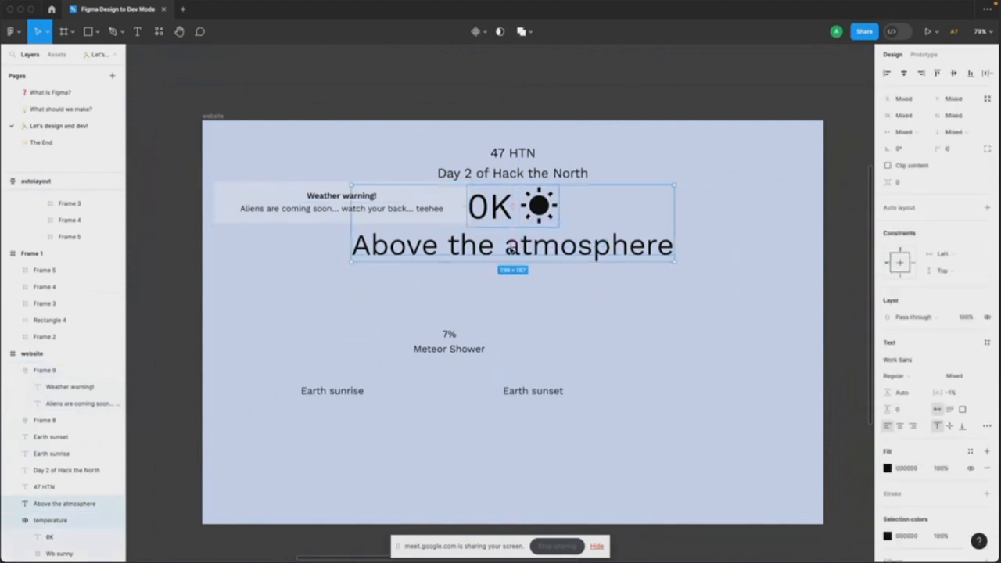
drag(520, 228, 518, 287)
Step: Place the warning frame between "Day 2 of Hack the North" and the temperature row, horizontally centred on the page
drag(360, 200, 523, 202)
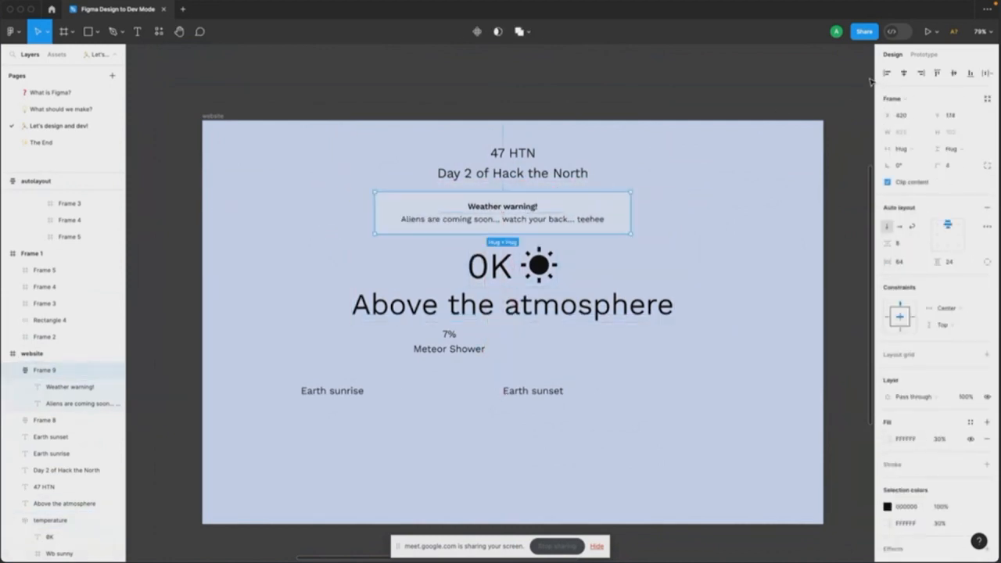
click(528, 152)
click(556, 200)
scroll(540, 209, down, 2)
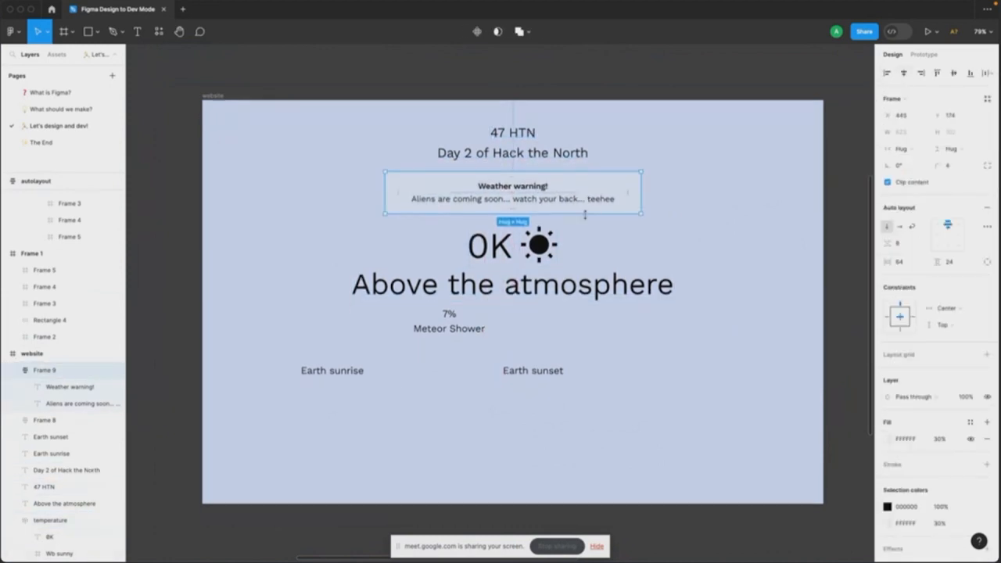
key(Escape)
Step: Set the "Above the atmosphere" text to font size 64 and centre it horizontally
click(509, 248)
click(672, 269)
click(956, 302)
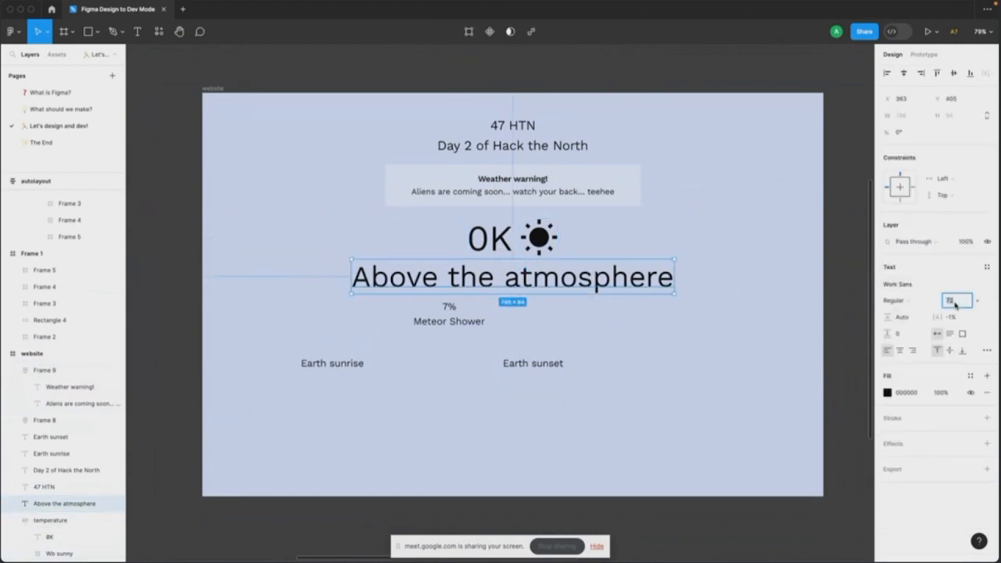
text(63)
key(BackSpace)
text(4)
key(Return)
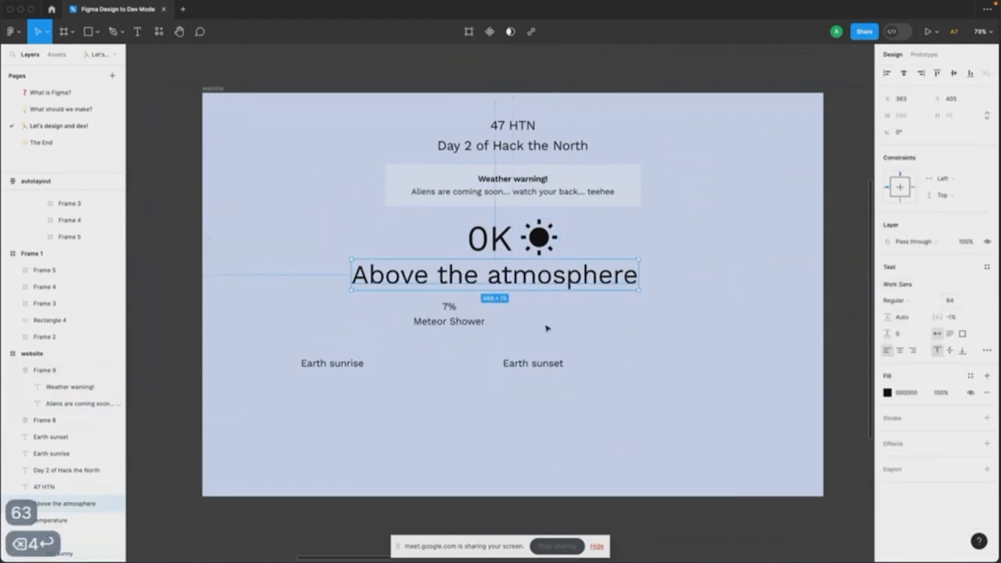
click(903, 73)
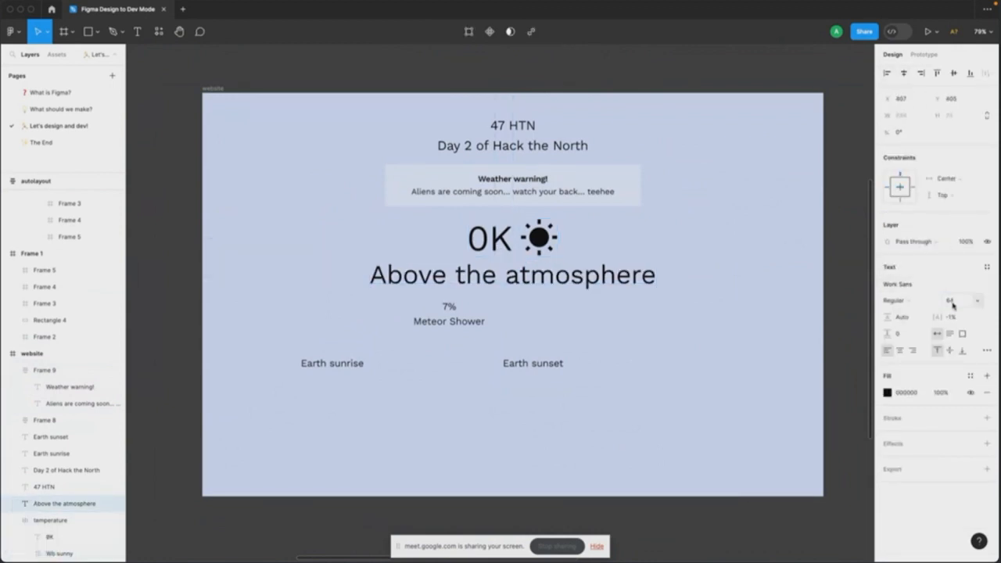
Step: Set the "Above the atmosphere" text to font size 56 and centre it horizontally again
text(56)
key(Return)
click(908, 75)
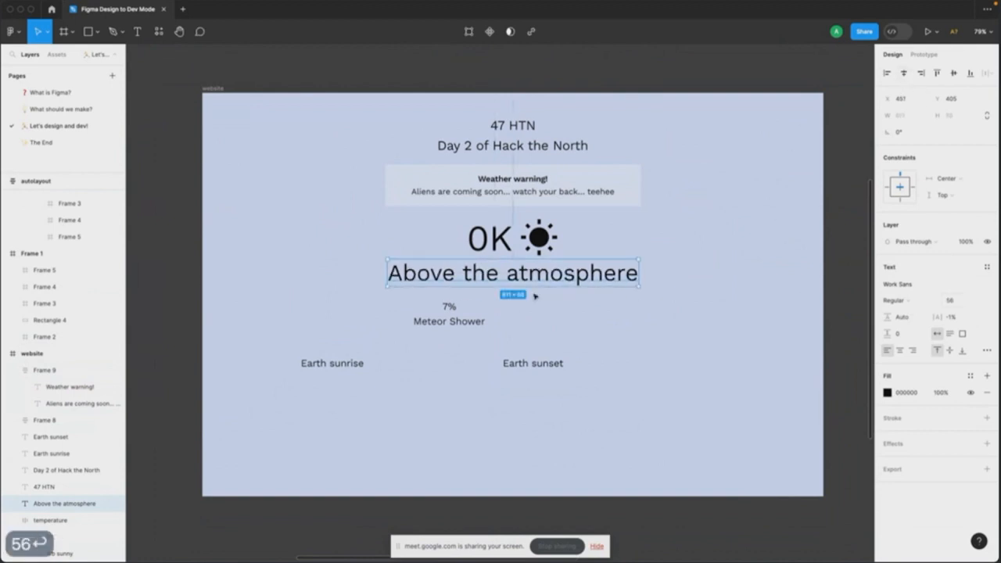
Step: Try font sizes 32 and 64 on the "7%" text above "Meteor Shower"
double_click(449, 308)
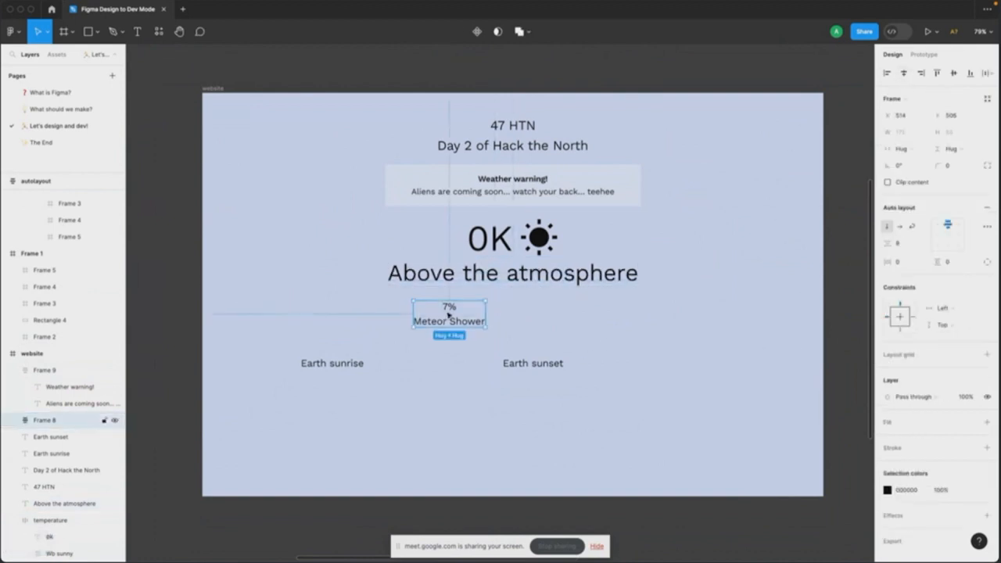
text(32)
key(Return)
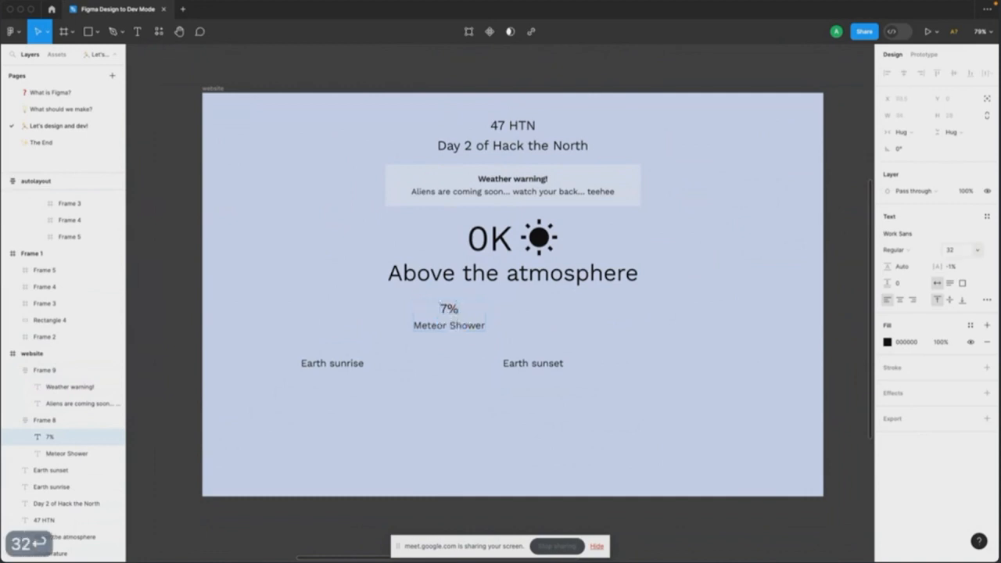
text(64)
key(Return)
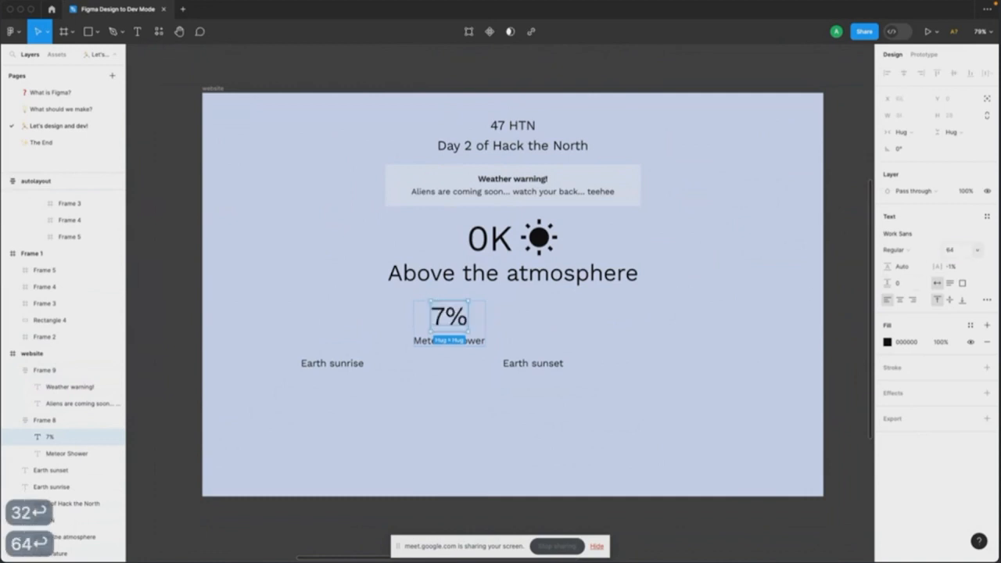
scroll(458, 326, up, 3)
click(467, 340)
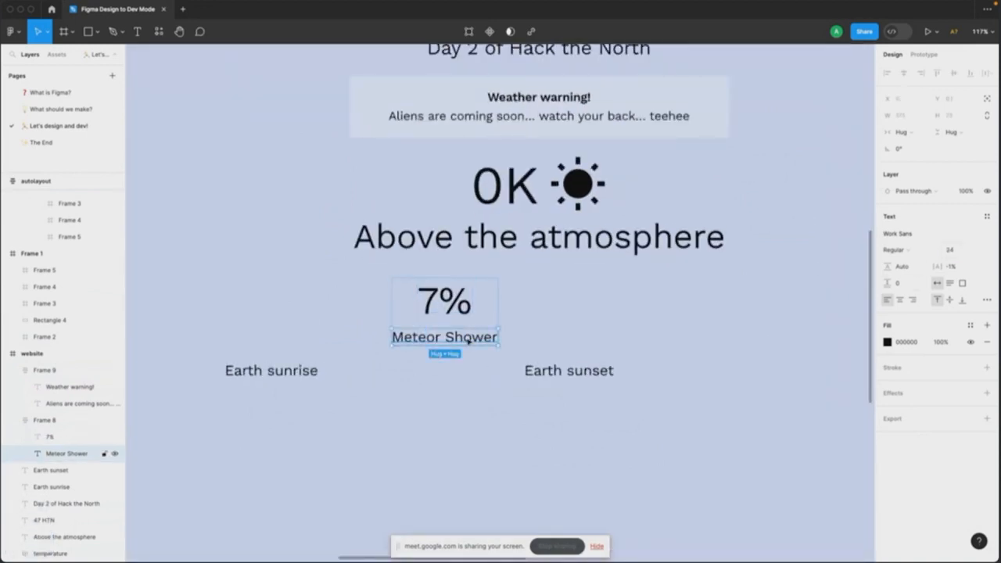
Step: Set the "7%" text to font size 56 and give it a heavier font weight
click(457, 306)
text(56)
key(Return)
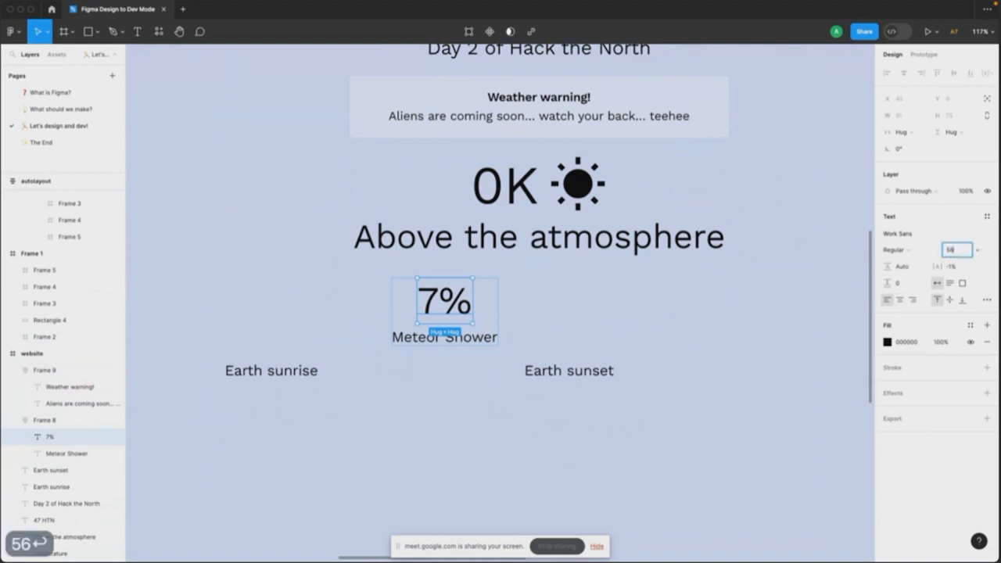
click(899, 254)
click(903, 268)
click(455, 335)
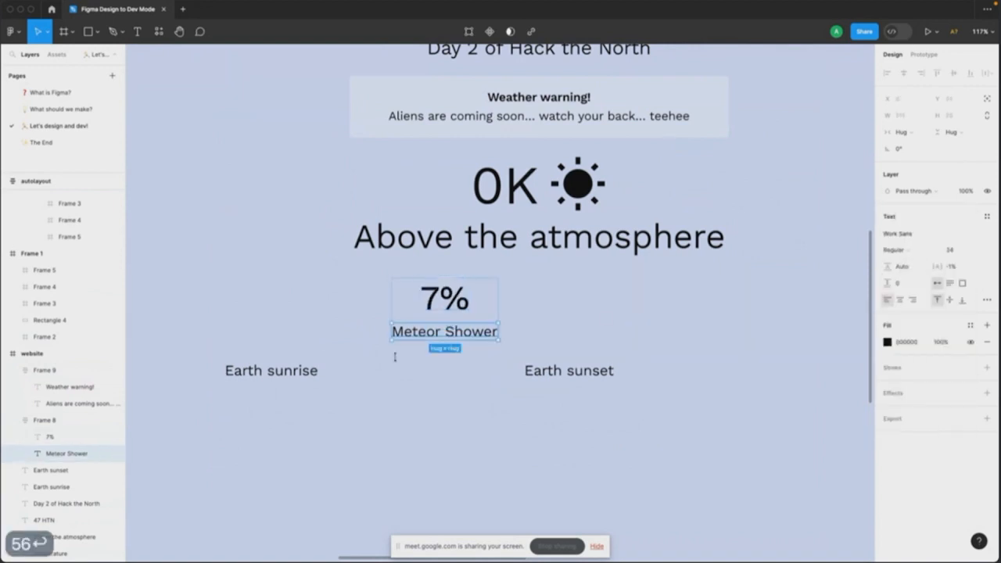
Step: Add the text "20 HTN" just above the "Earth sunrise" label and select that label
click(282, 377)
scroll(261, 358, left, 2)
key(t)
click(274, 356)
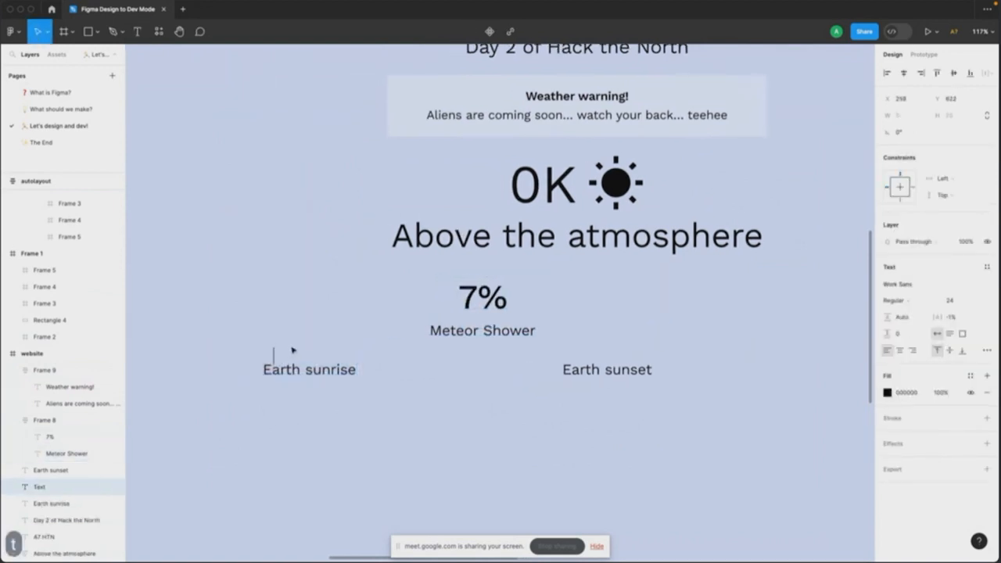
text(20 HTN)
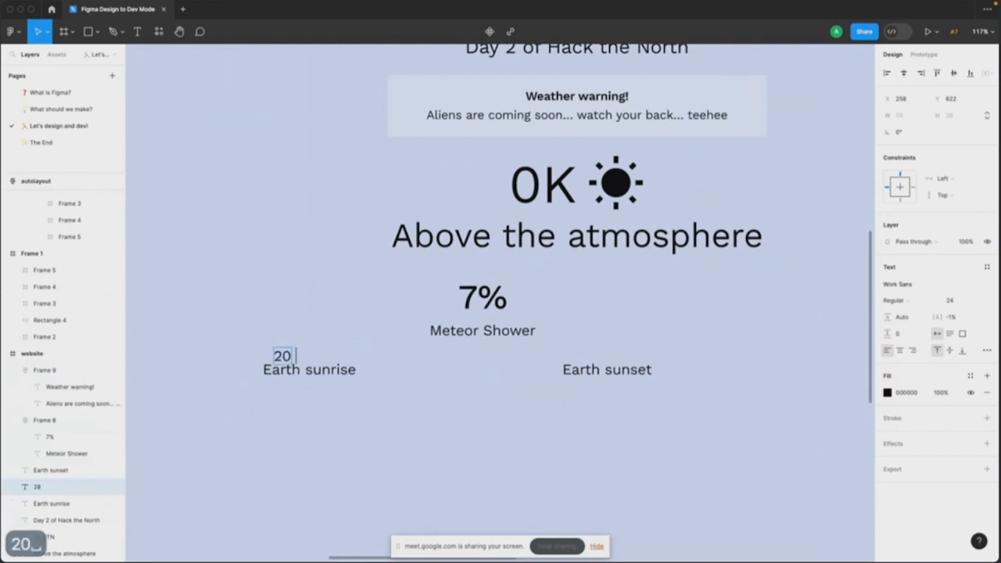
click(352, 367)
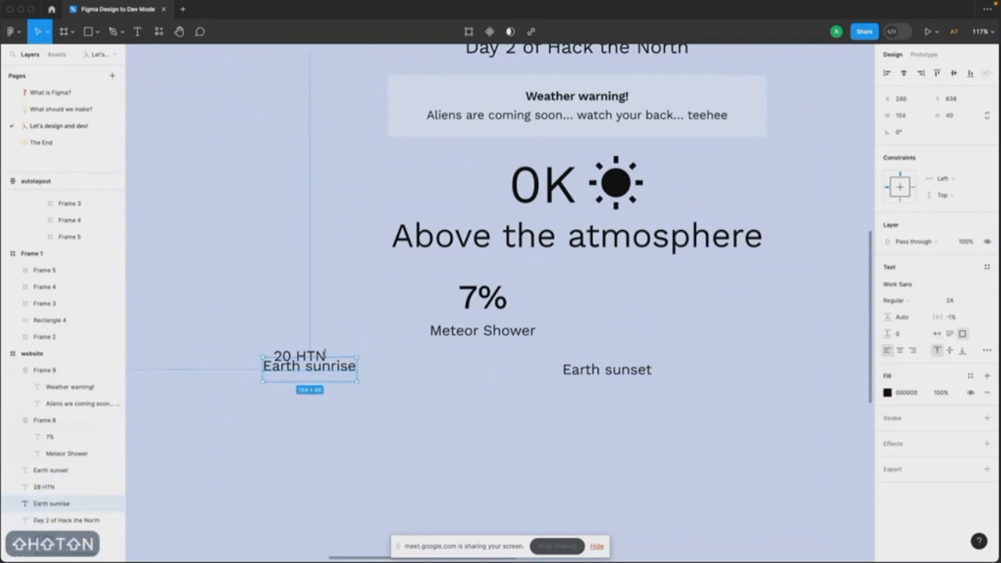
Step: Undo the last change to the "Earth sunrise" label, then place a copy of "20 HTN" above "Earth sunset" and change it to "108 HTN"
key(super+z)
drag(327, 353, 626, 350)
double_click(614, 348)
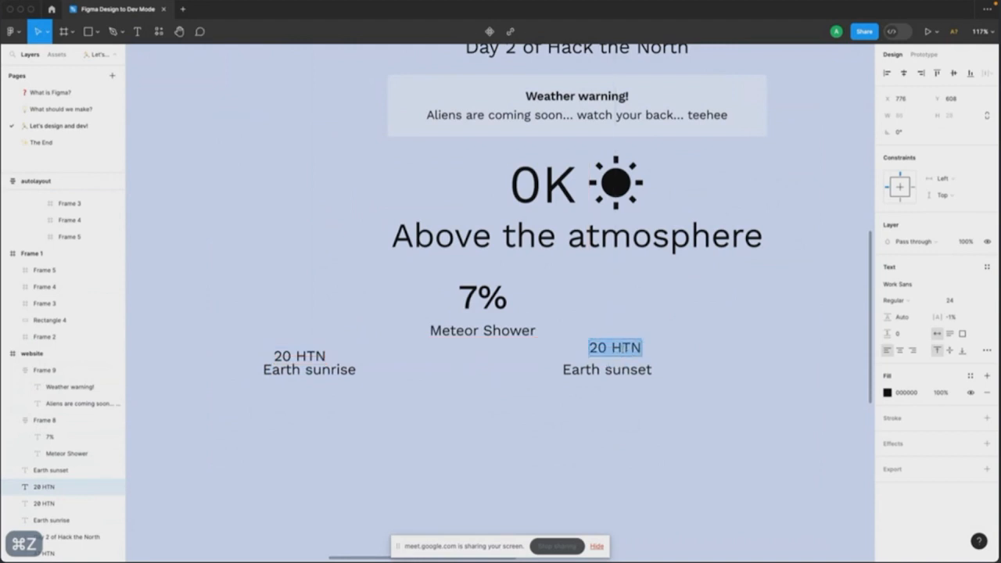
text(107)
key(BackSpace)
key(BackSpace)
text(8 )
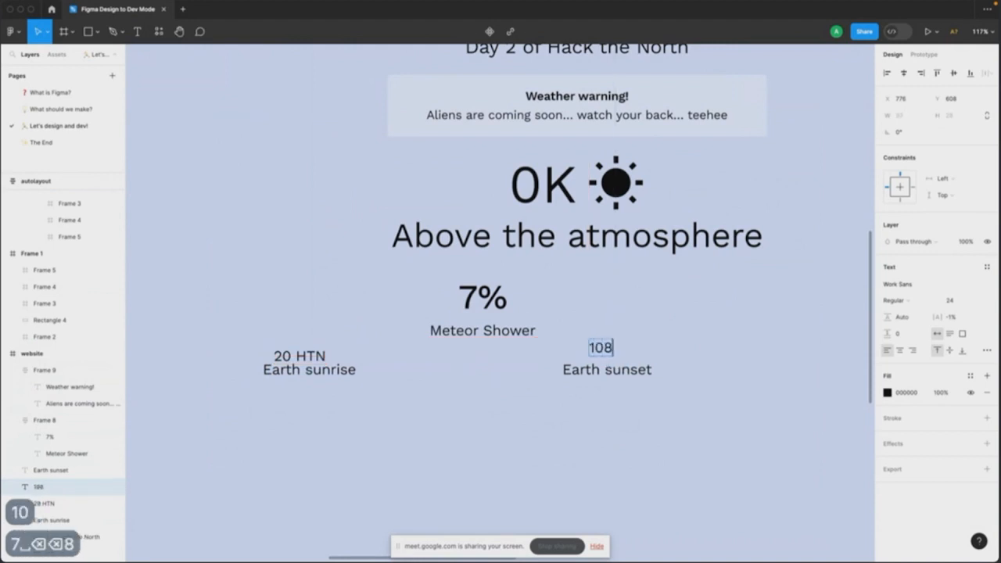
text(HTN)
click(664, 412)
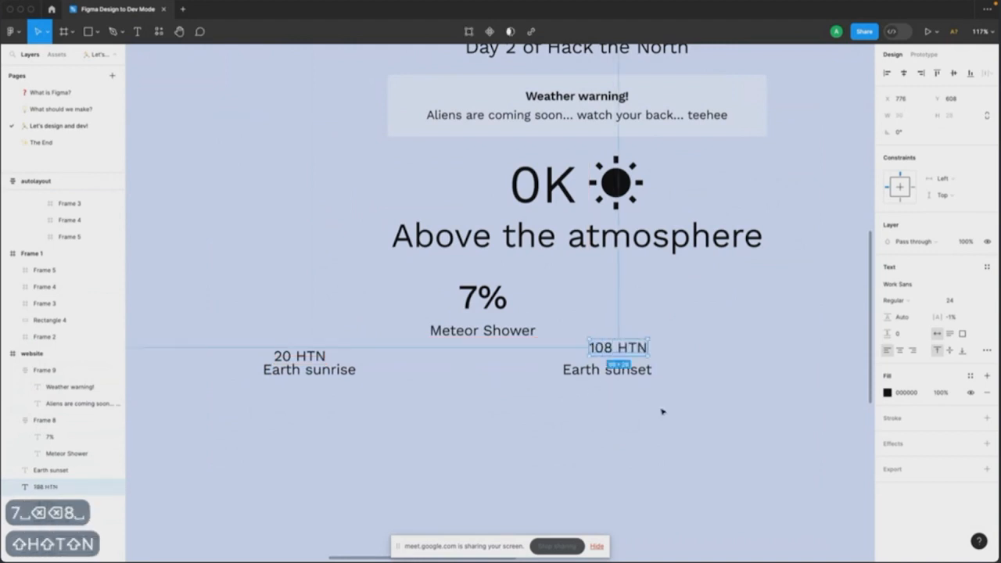
Step: Wrap the "108 HTN" and "Earth sunset" pair and the "20 HTN" and "Earth sunrise" pair in separate auto layouts
drag(664, 411, 618, 333)
key(shift+a)
drag(377, 395, 286, 347)
key(shift+a)
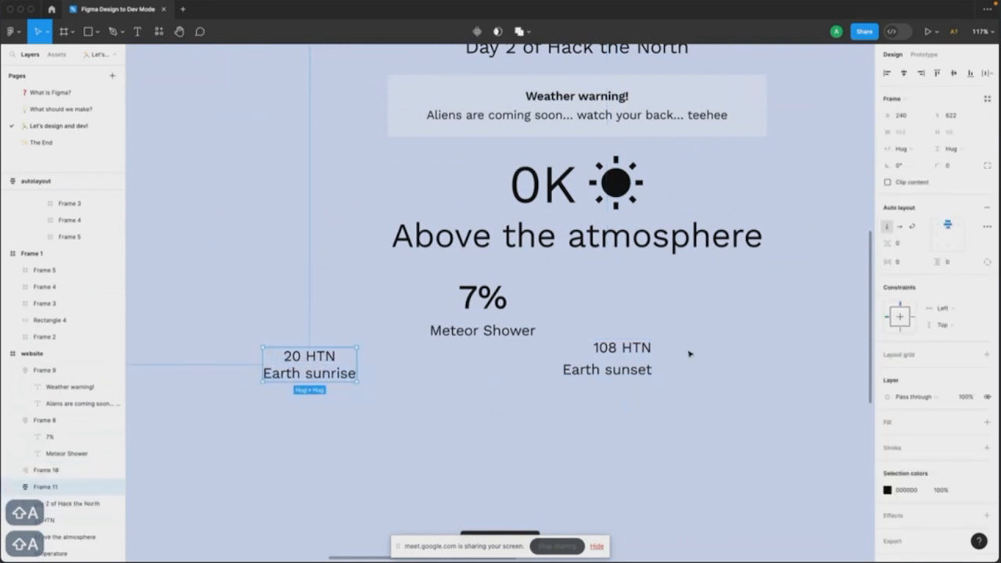
Step: Set the Earth sunset auto layout's alignment to top centre
shift+click(649, 351)
click(650, 359)
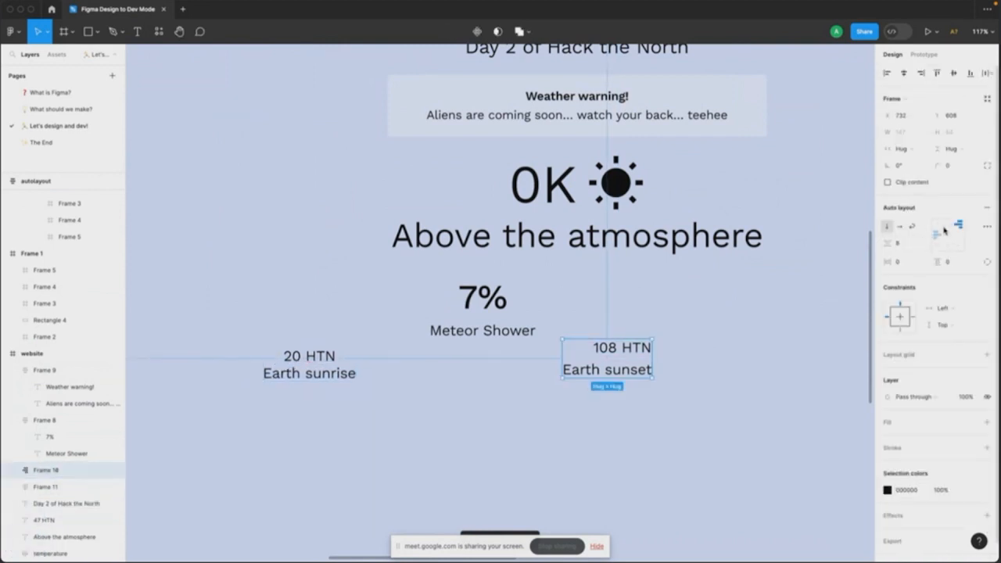
click(946, 226)
key(Tab)
click(623, 376)
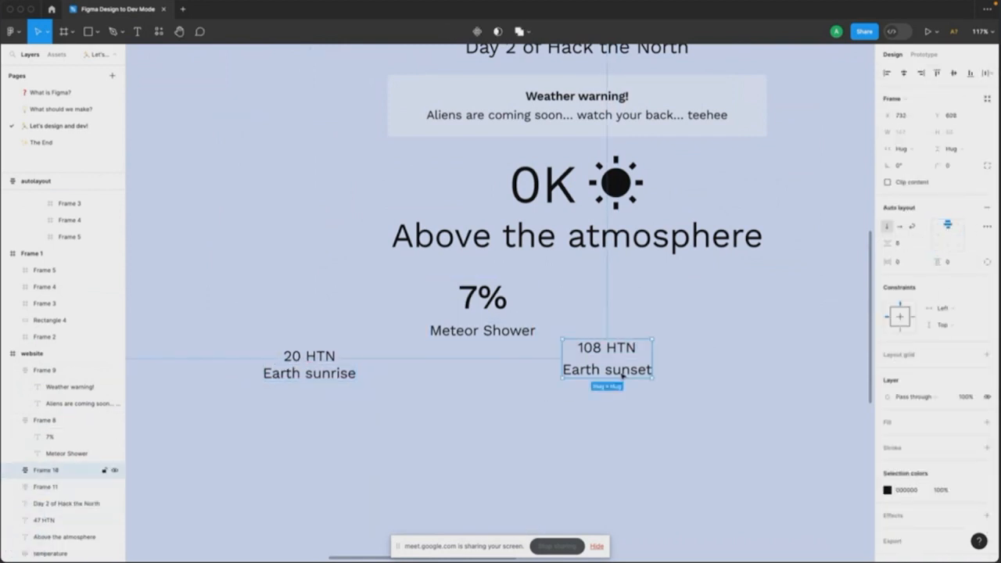
Step: Move the Earth sunrise group to the right of the Earth sunset group and set the sunset group's item spacing to 0
drag(309, 364, 728, 353)
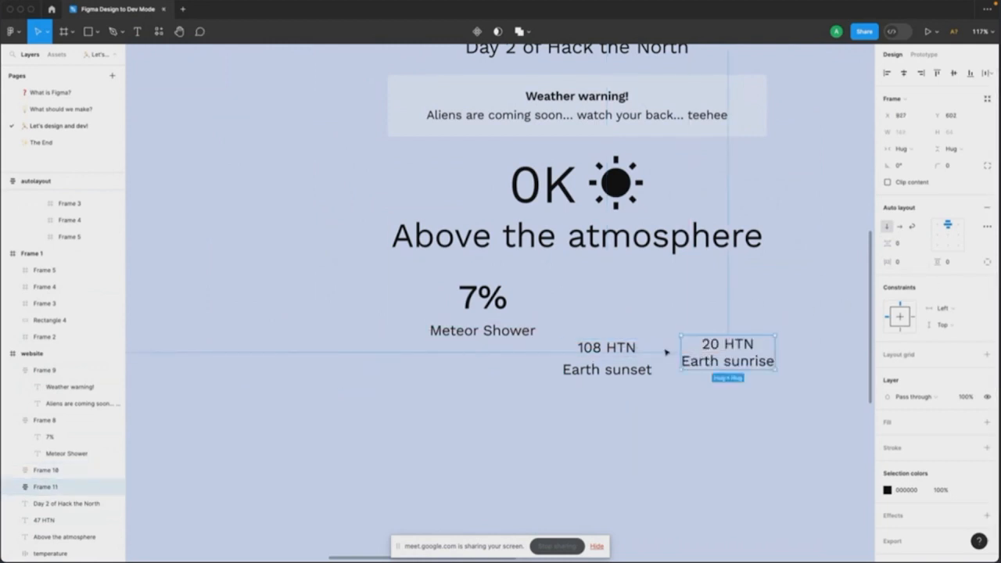
click(652, 342)
click(905, 245)
text(0)
key(Tab)
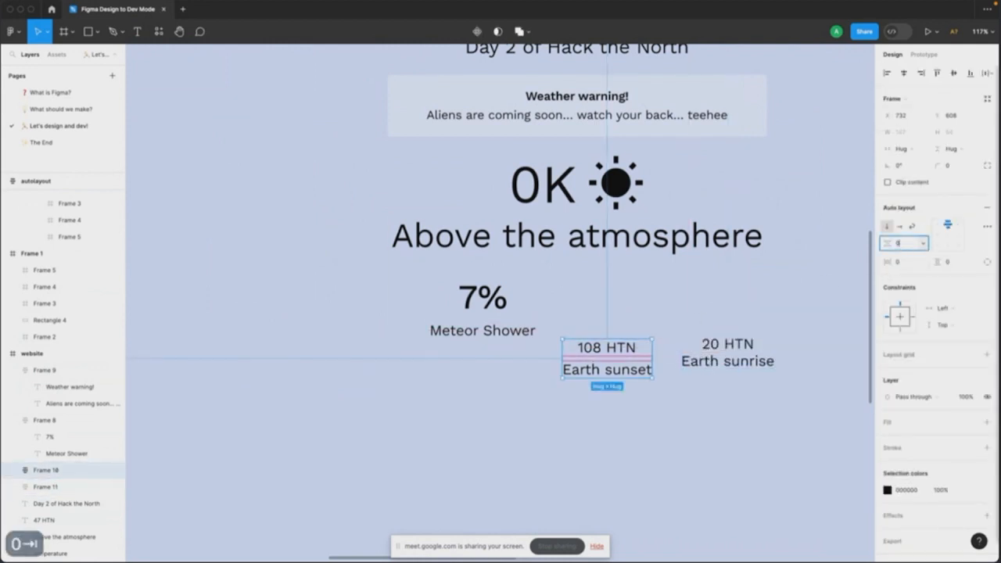
Step: Set the "108 HTN" and "20 HTN" texts to the SemiBold font weight
click(607, 348)
shift+click(728, 345)
click(908, 275)
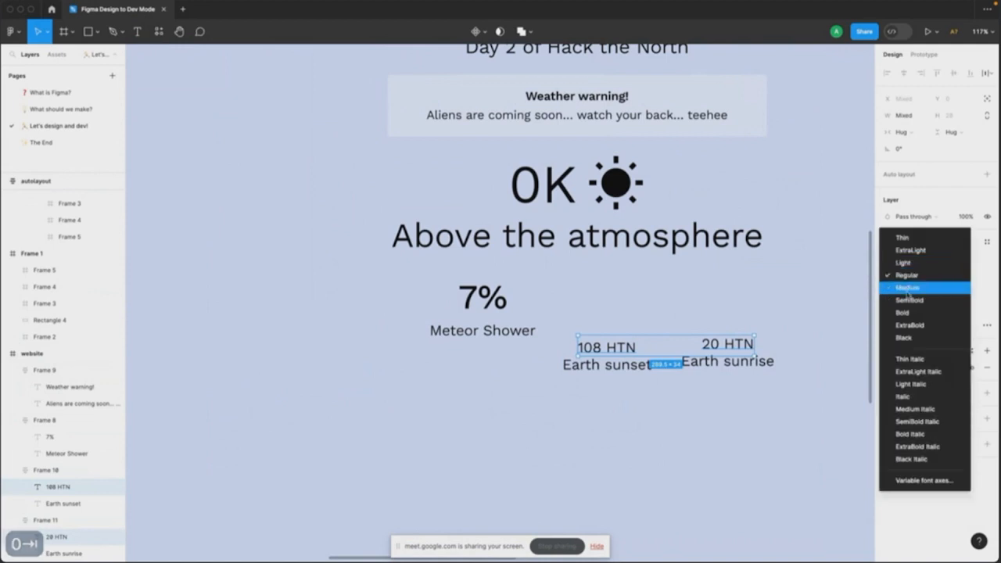
click(907, 288)
click(749, 309)
Step: Arrange the Meteor Shower, Earth sunset and Earth sunrise groups in a rough row below "Above the atmosphere"
scroll(704, 337, down, 3)
click(700, 344)
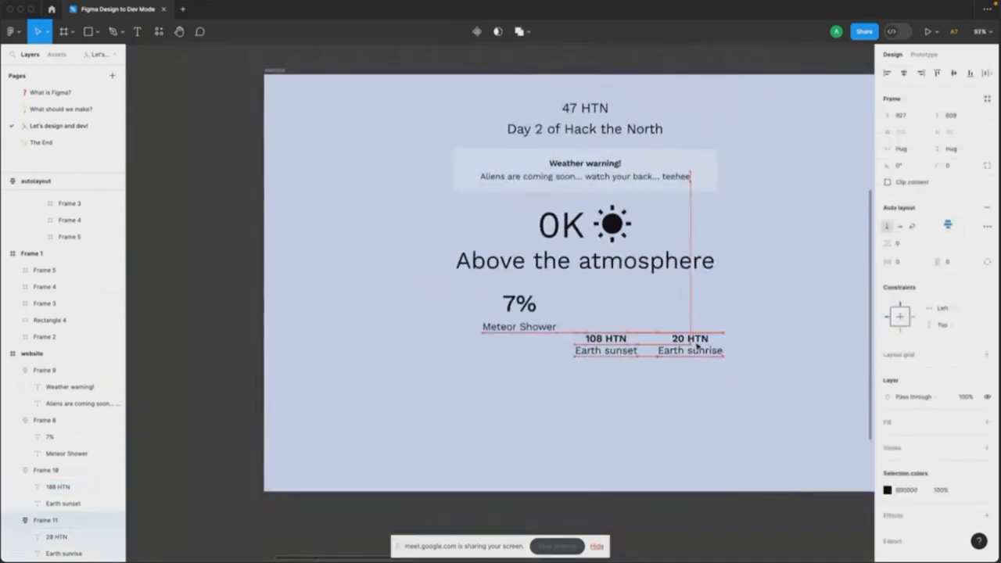
scroll(682, 313, right, 2)
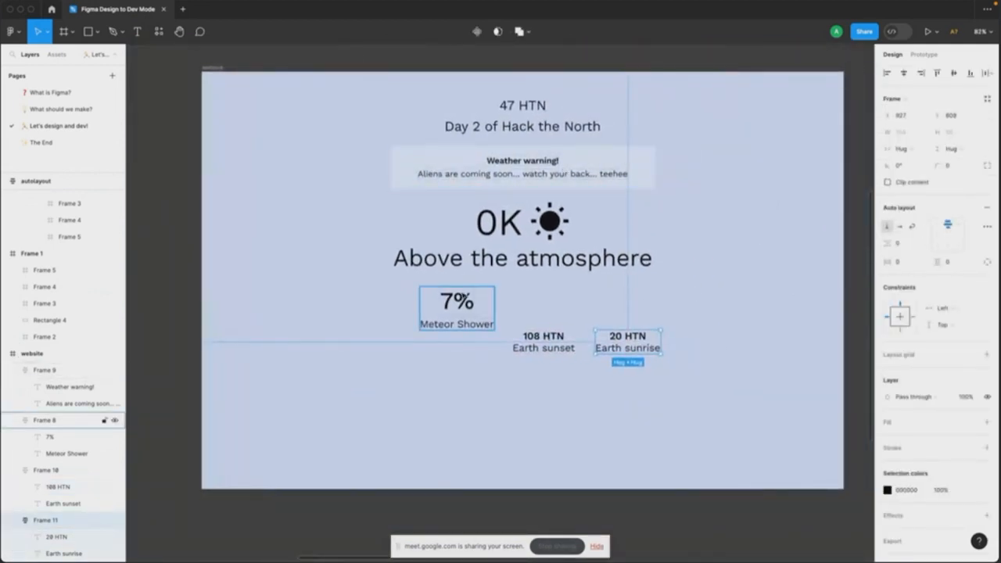
drag(460, 290, 430, 296)
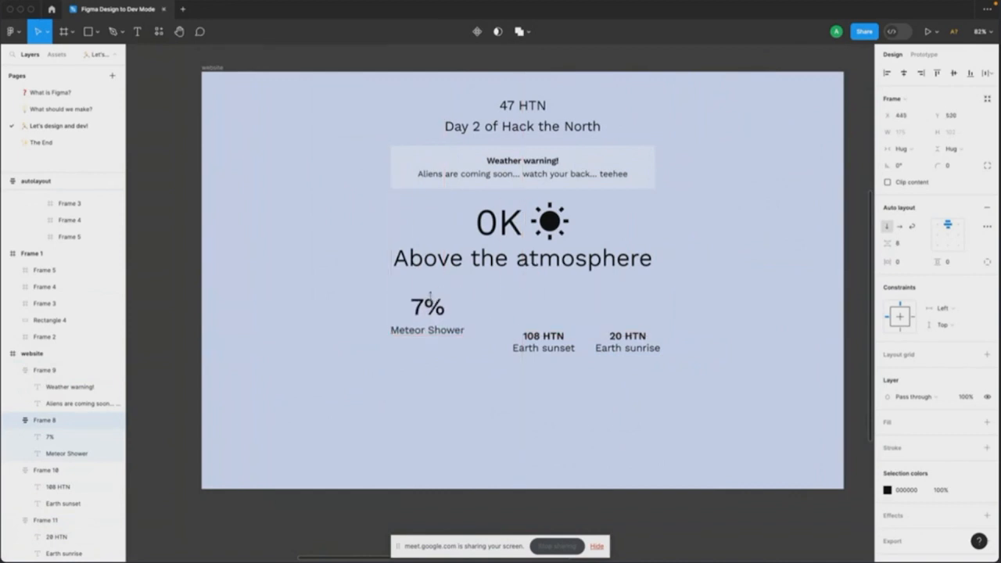
scroll(430, 296, up, 5)
drag(581, 360, 541, 332)
drag(708, 361, 680, 330)
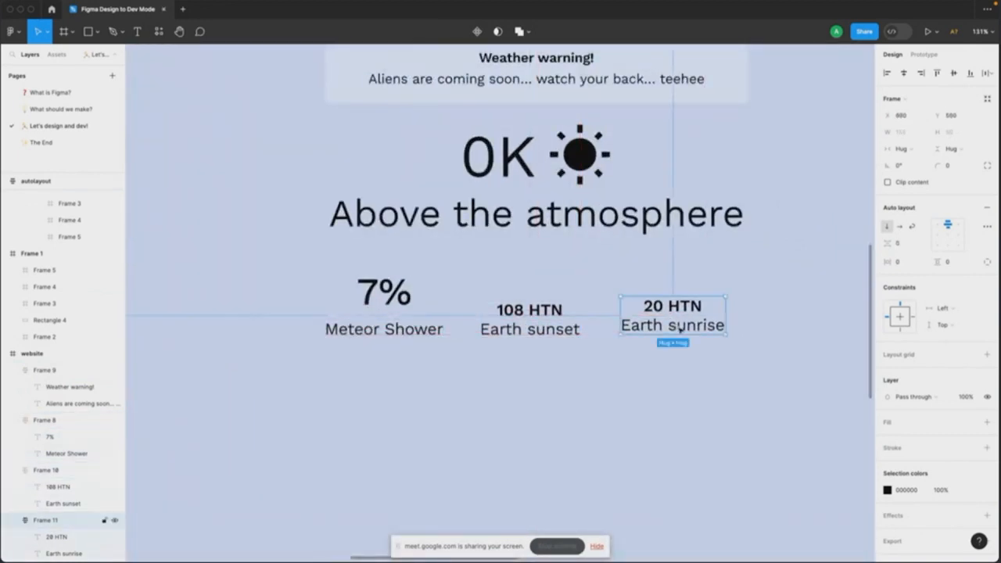
Step: Copy the text style of "108 HTN" onto the "7%" text
double_click(518, 311)
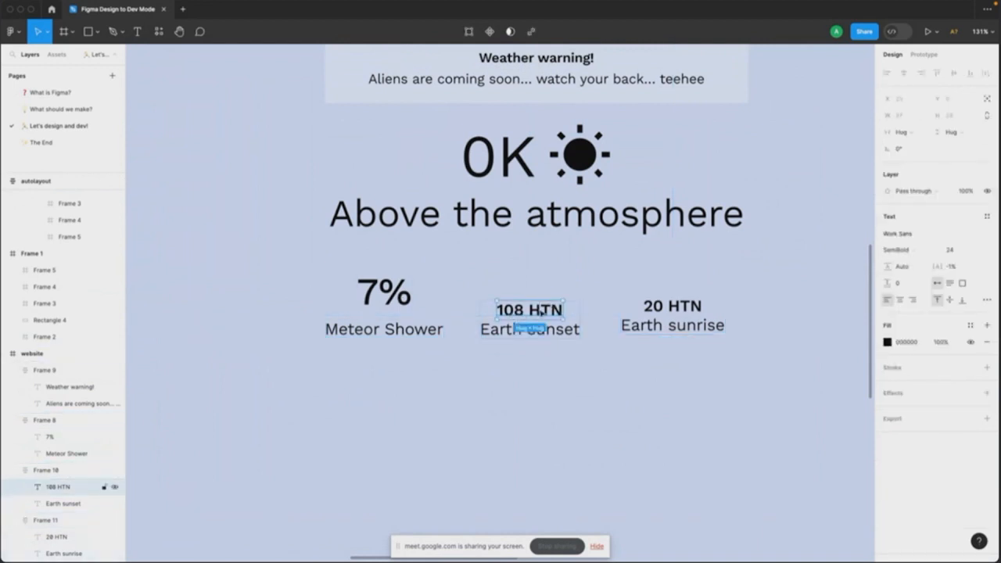
key(alt+super+c)
key(alt+super+c)
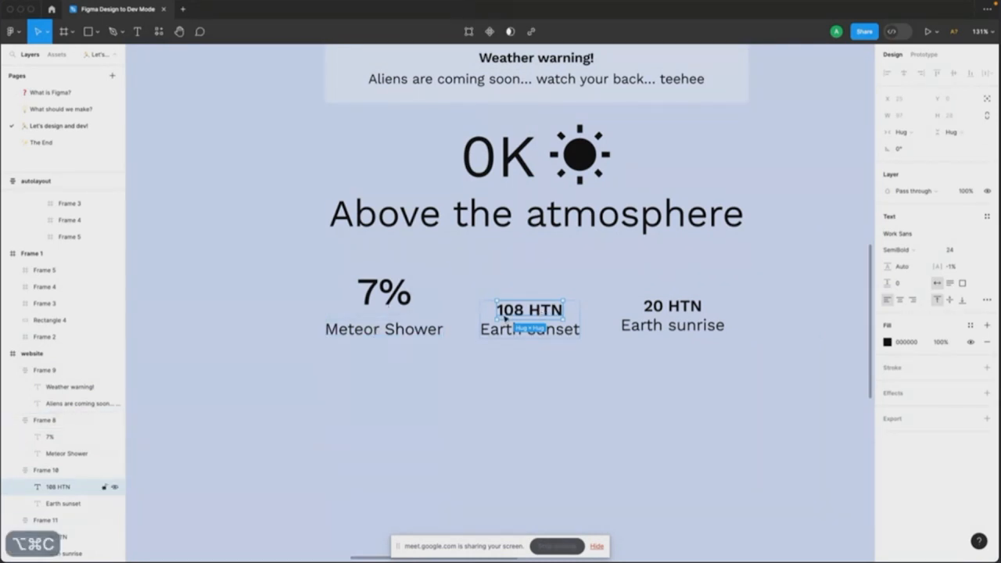
click(383, 294)
click(384, 294)
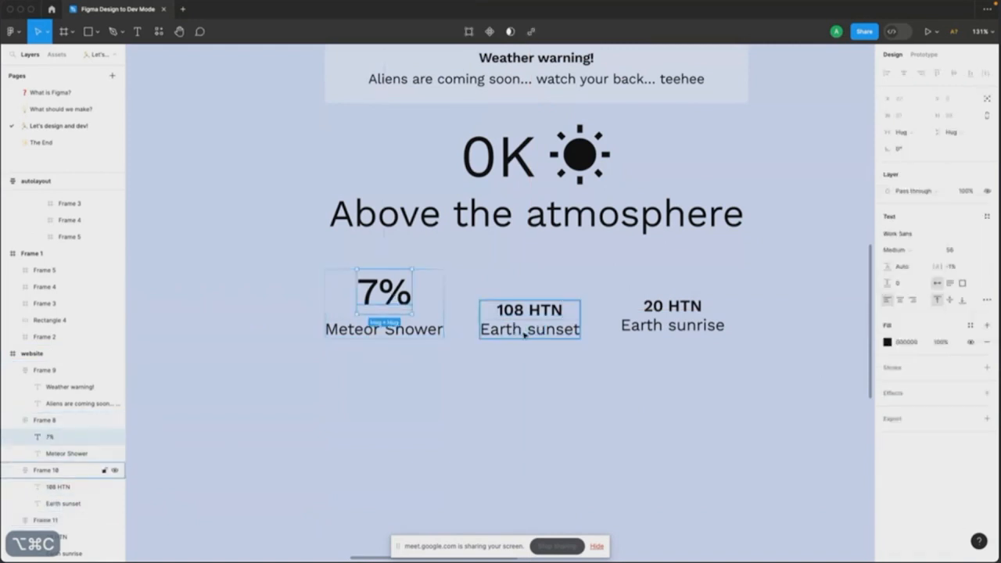
key(alt+super+v)
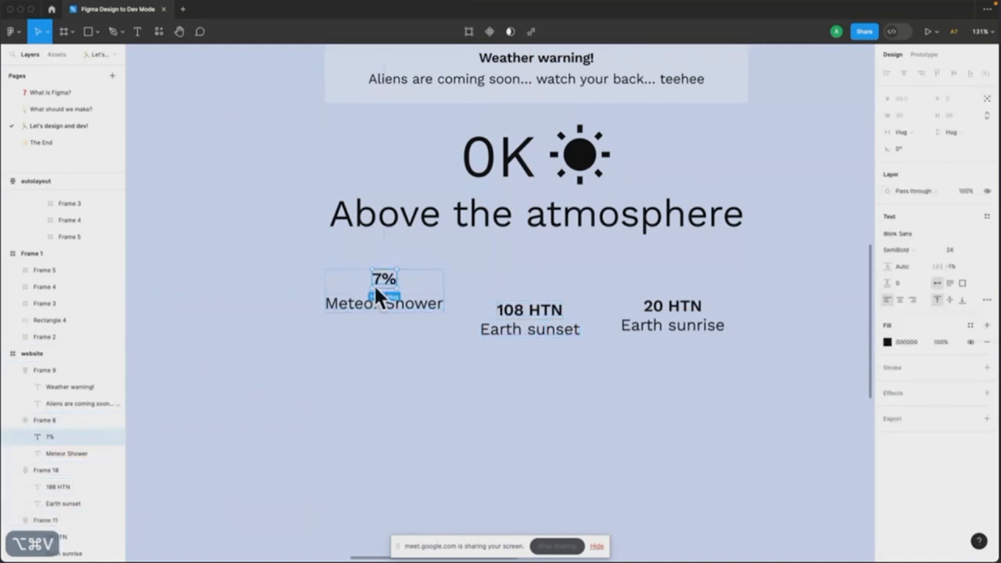
Step: Apply the "Earth sunset" text style to the "Meteor Shower" label and change its wording to "Meteor shower"
double_click(510, 325)
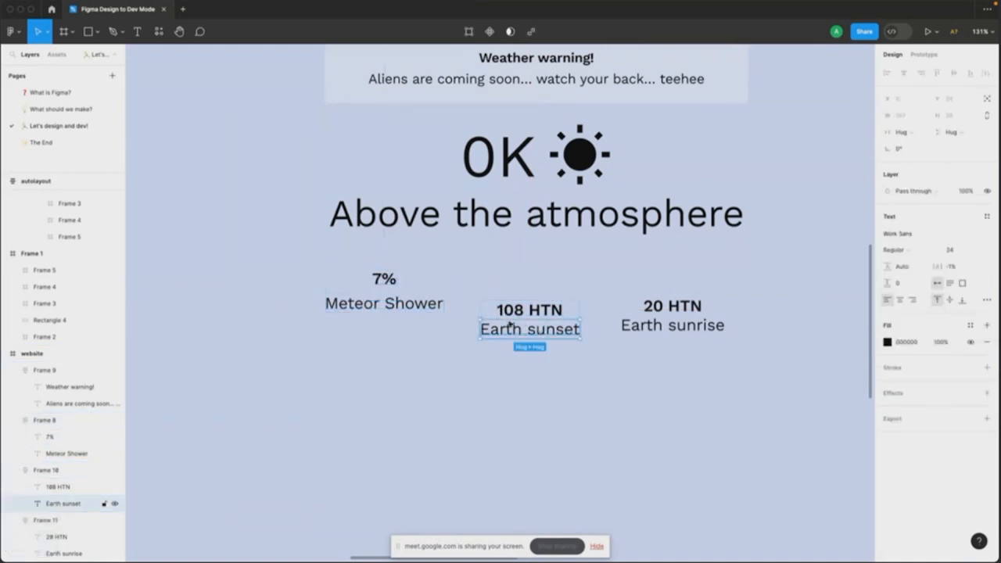
key(alt+super+c)
double_click(433, 311)
key(alt+super+v)
double_click(394, 309)
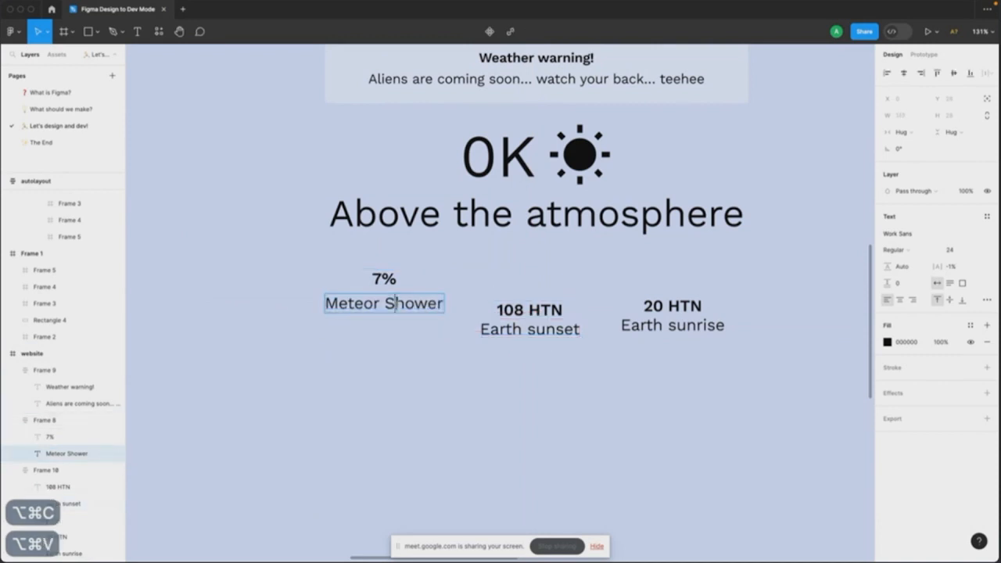
key(BackSpace)
text(s)
click(436, 389)
Step: Combine the three weather stats in one horizontal auto layout, aligned to the vertical middle with 64 spacing, and centre it horizontally in the website frame
drag(699, 370, 324, 280)
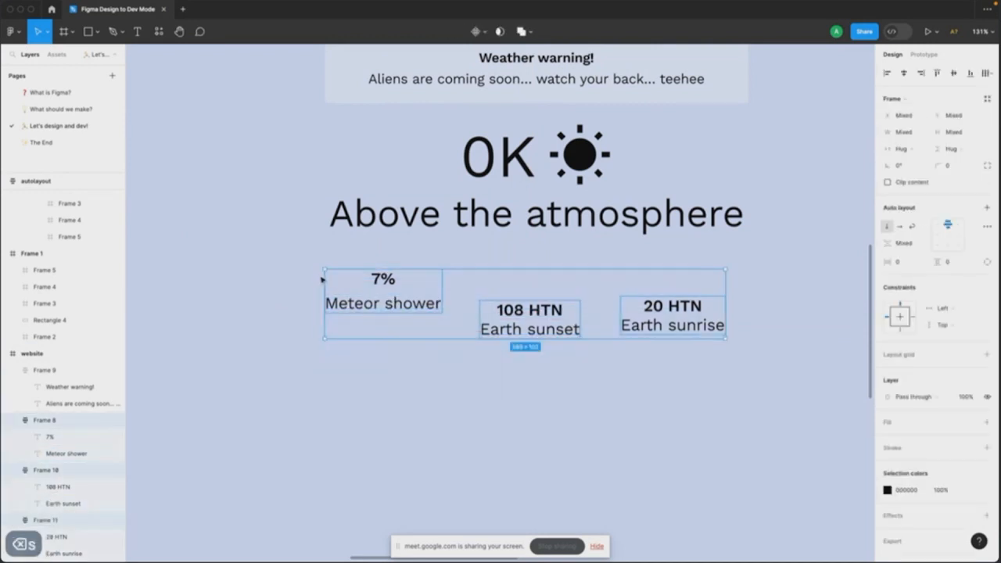
click(987, 210)
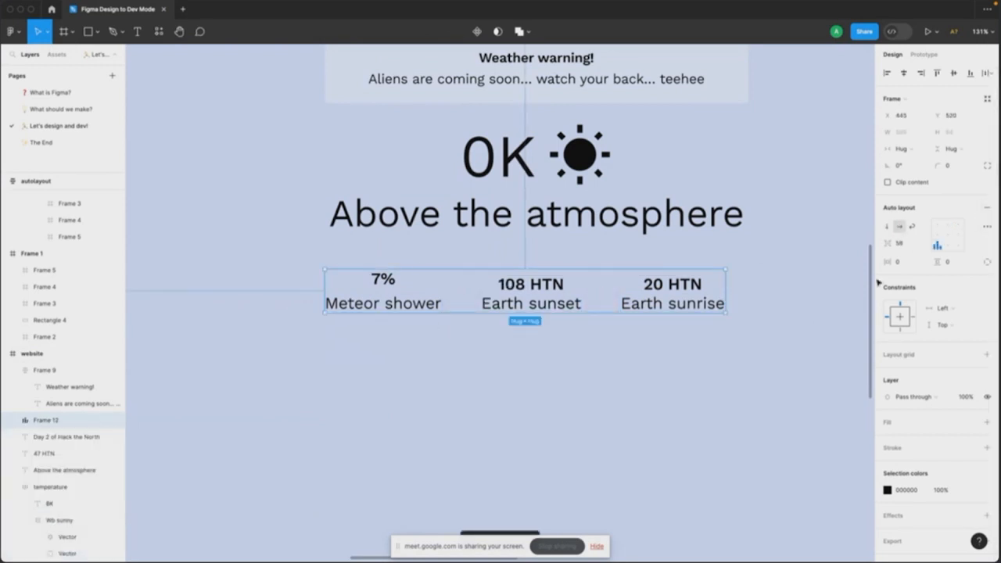
click(945, 235)
click(900, 243)
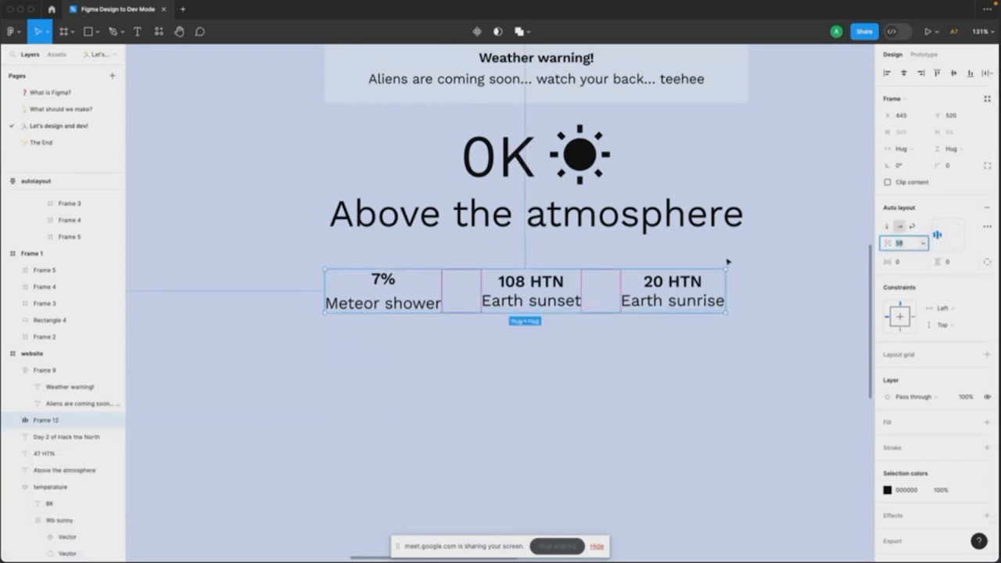
text(64)
key(Return)
scroll(861, 148, down, 5)
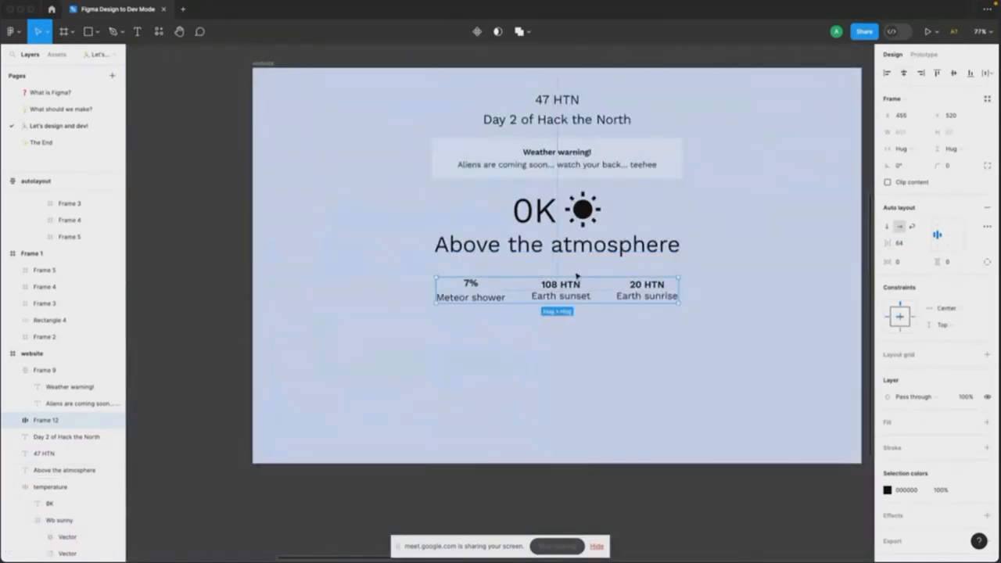
Step: Set the "47 HTN" and "Day 2 of Hack the North" texts to font size 24
click(577, 323)
scroll(644, 235, right, 2)
scroll(644, 235, up, 1)
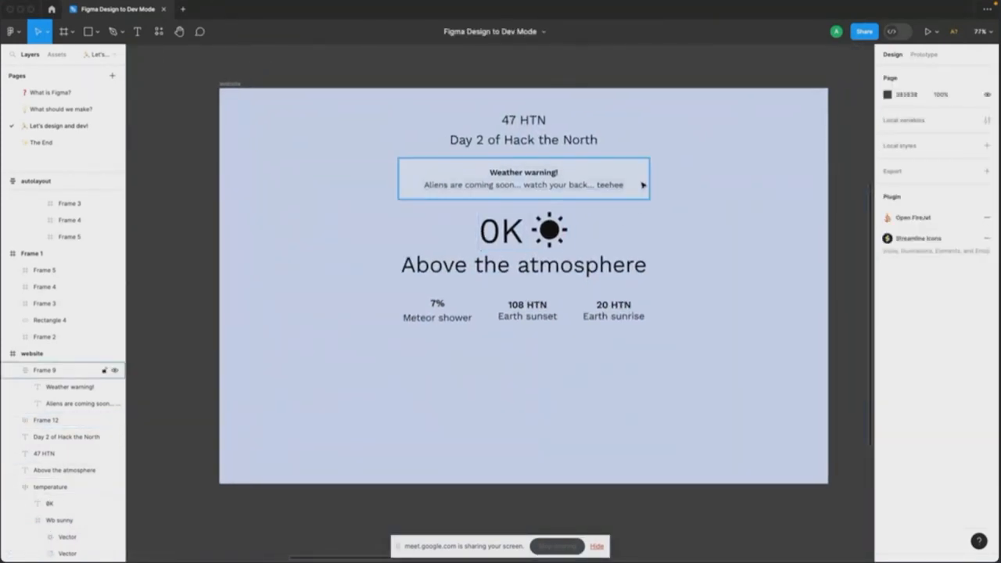
scroll(541, 131, up, 1)
click(532, 119)
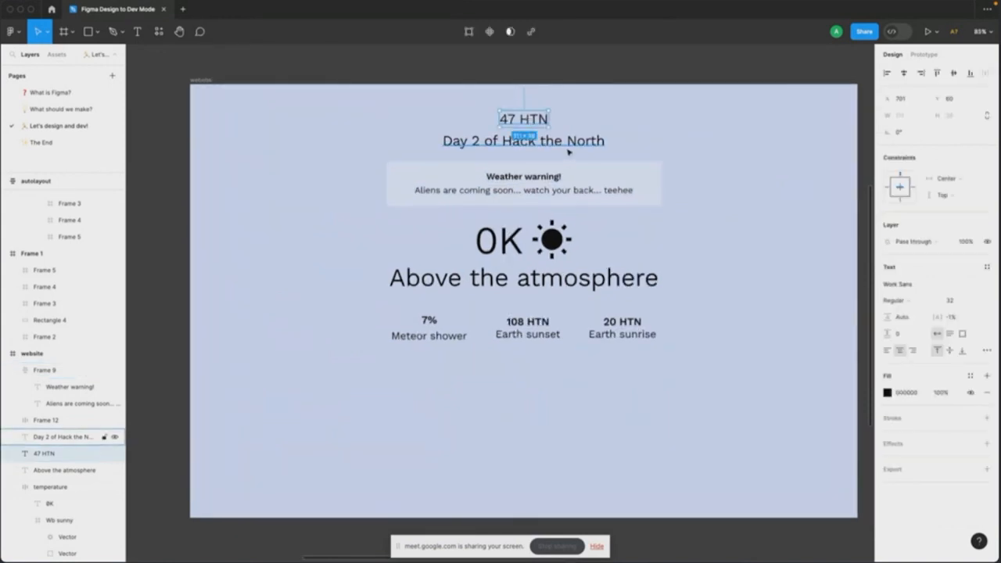
shift+click(568, 143)
click(950, 343)
text(24)
key(Return)
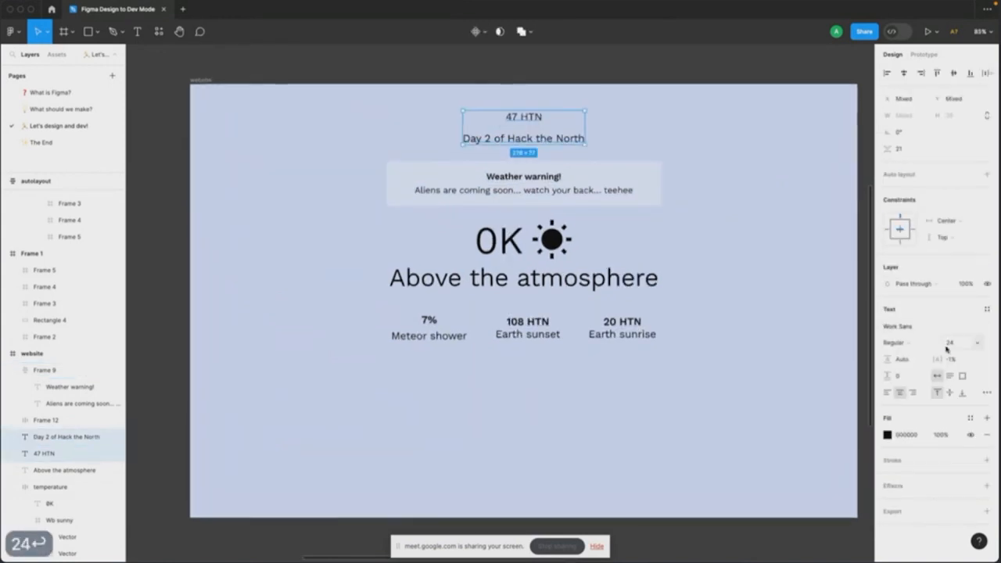
Step: Move the "Day 2 of Hack the North" text up closer to "47 HTN", at Y 97
click(639, 125)
scroll(551, 140, up, 3)
click(551, 140)
scroll(696, 168, down, 2)
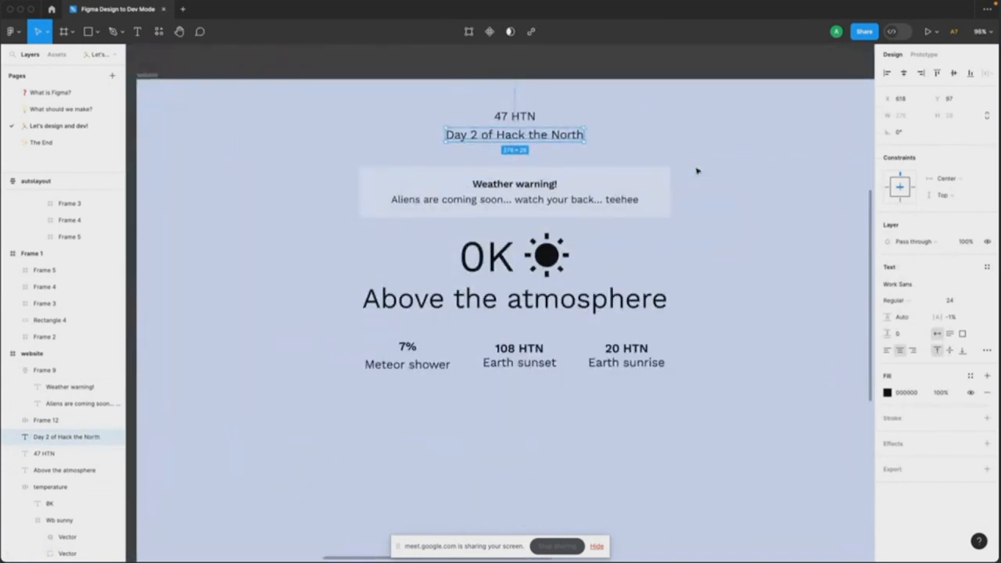
scroll(697, 170, down, 2)
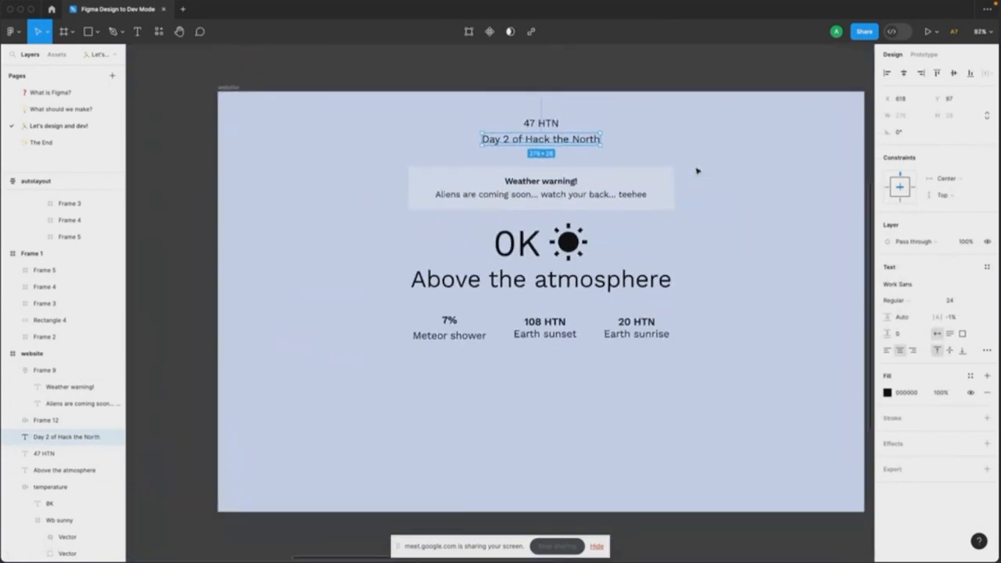
Step: Move the weather warning, temperature, atmosphere text and stats row down together, away from the date texts
drag(718, 164, 475, 317)
drag(560, 207, 564, 250)
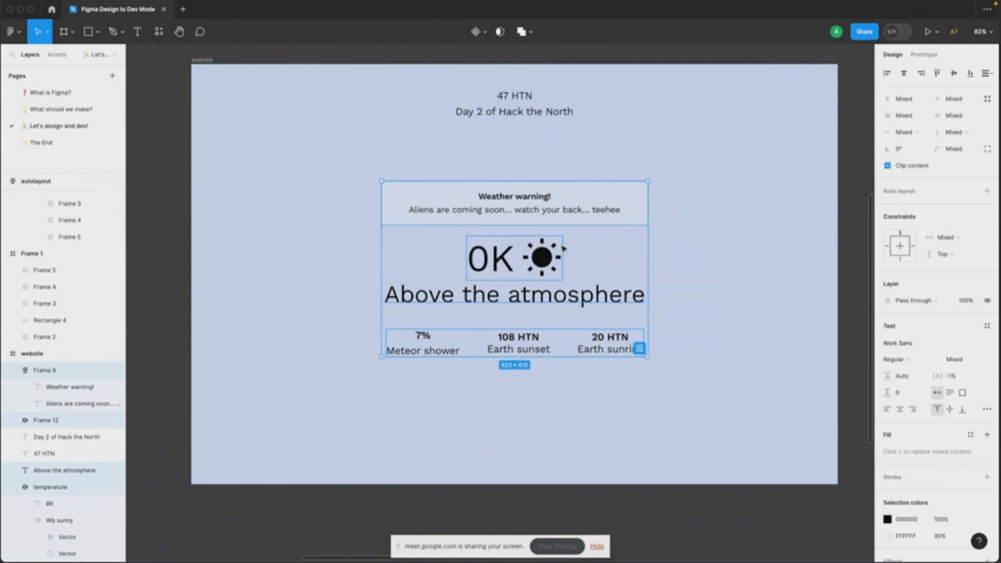
click(694, 212)
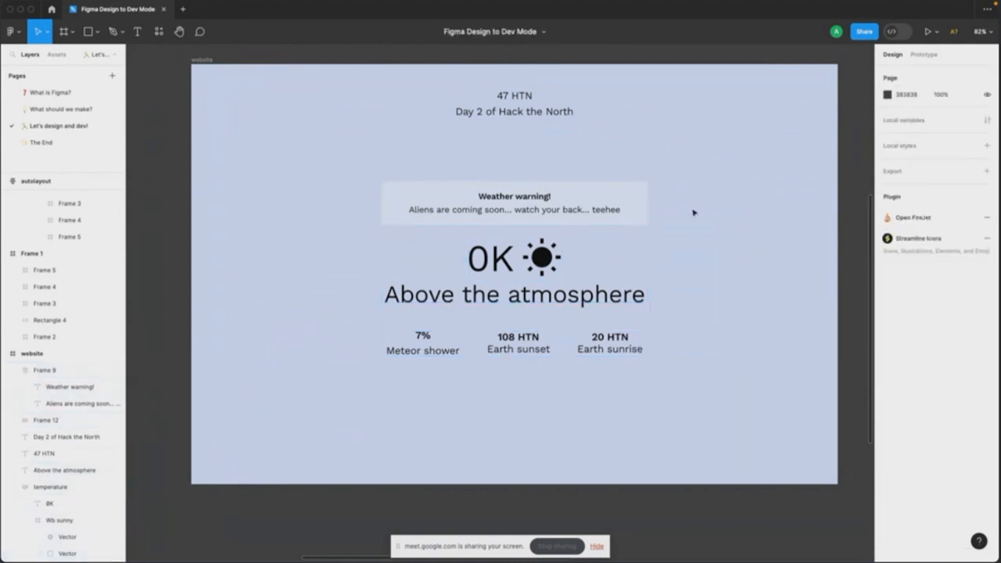
Step: Check the distance of the "47 HTN" and "Day 2 of Hack the North" texts from the frame edges and nudge both down 4 px
click(508, 112)
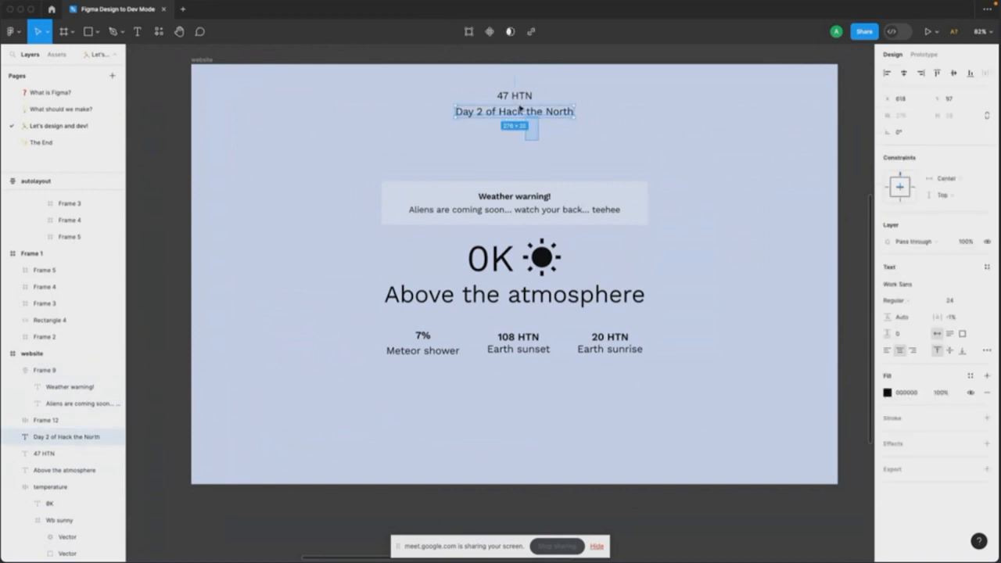
shift+click(512, 93)
key(alt)
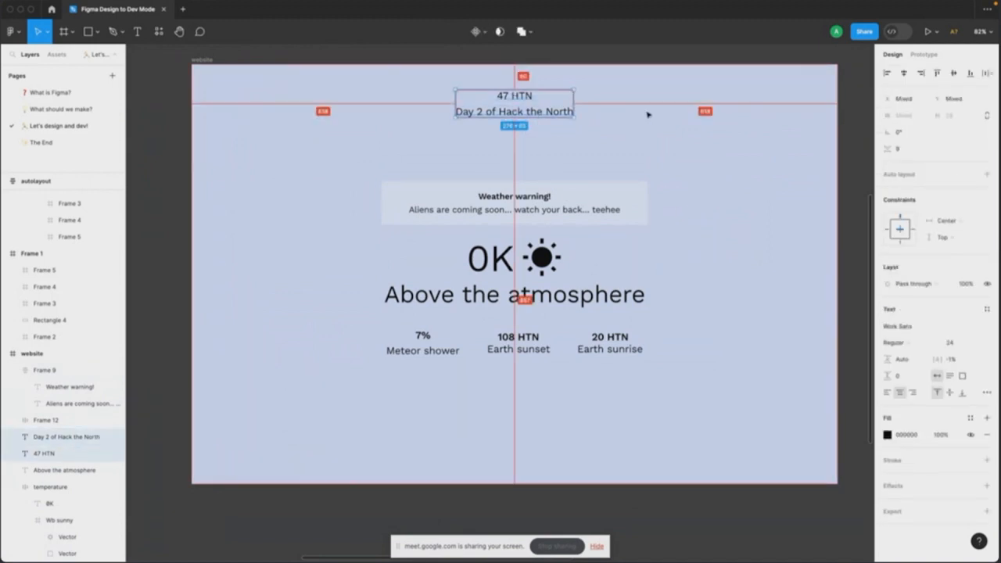
key(alt)
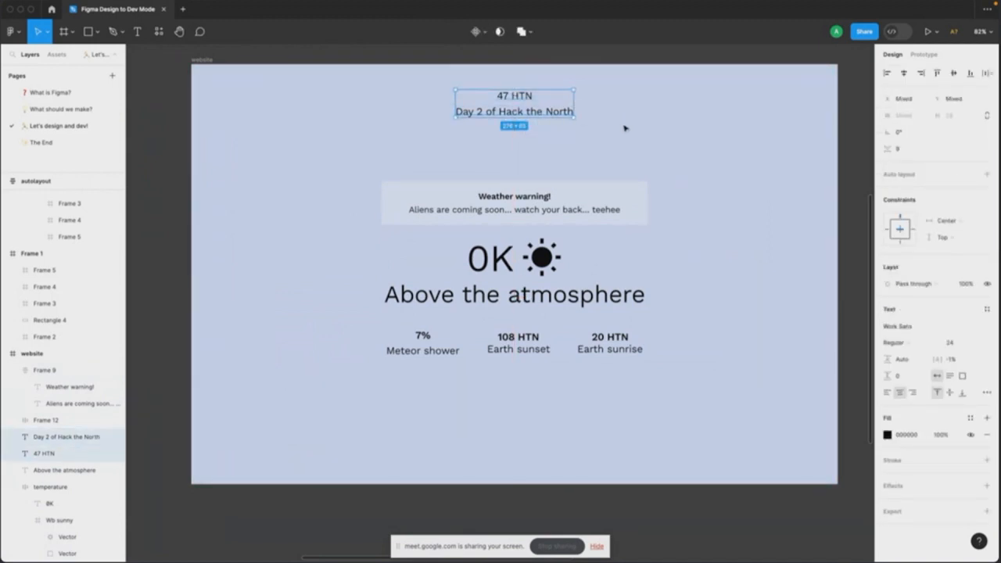
key(Down)
key(Down)
key(Down)
key(Down)
key(alt)
Step: Nudge the weather warning box down slightly, closer to the temperature row
drag(675, 151, 582, 314)
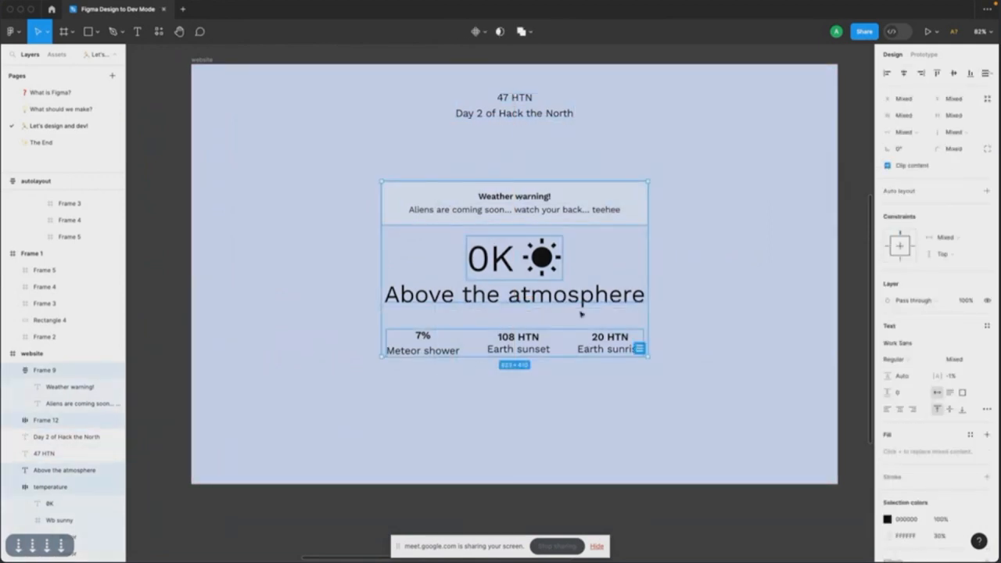
click(538, 250)
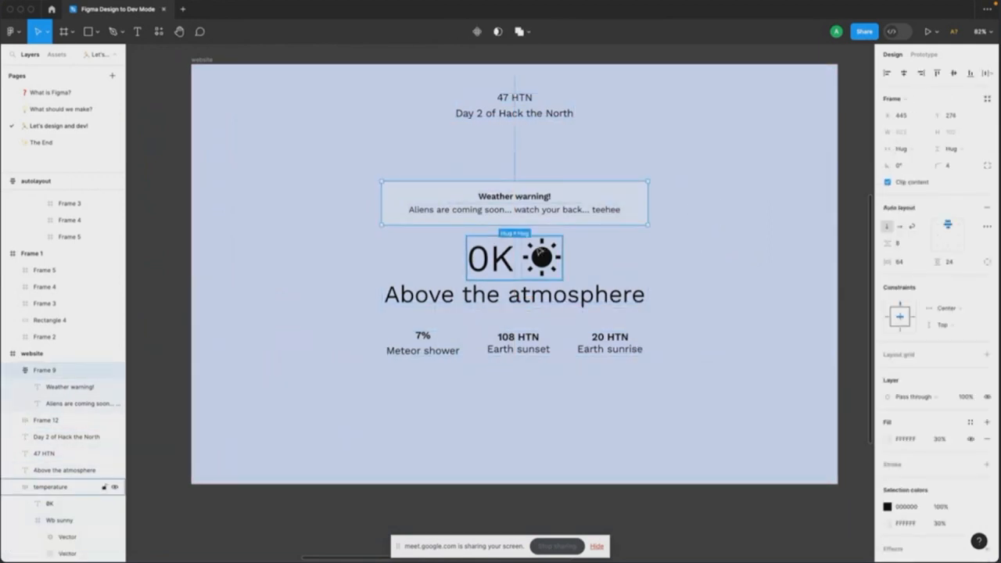
click(540, 252)
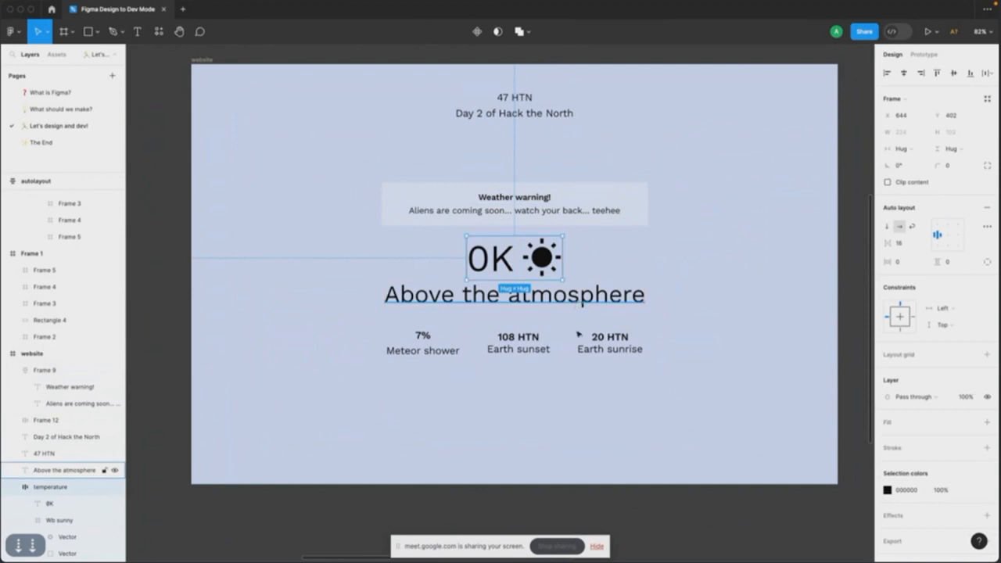
Step: Move the stats row of meteor shower, Earth sunset and Earth sunrise up closer to the "Above the atmosphere" text
click(579, 336)
key(alt)
key(shift+Up)
key(shift+Up)
key(alt)
key(Up)
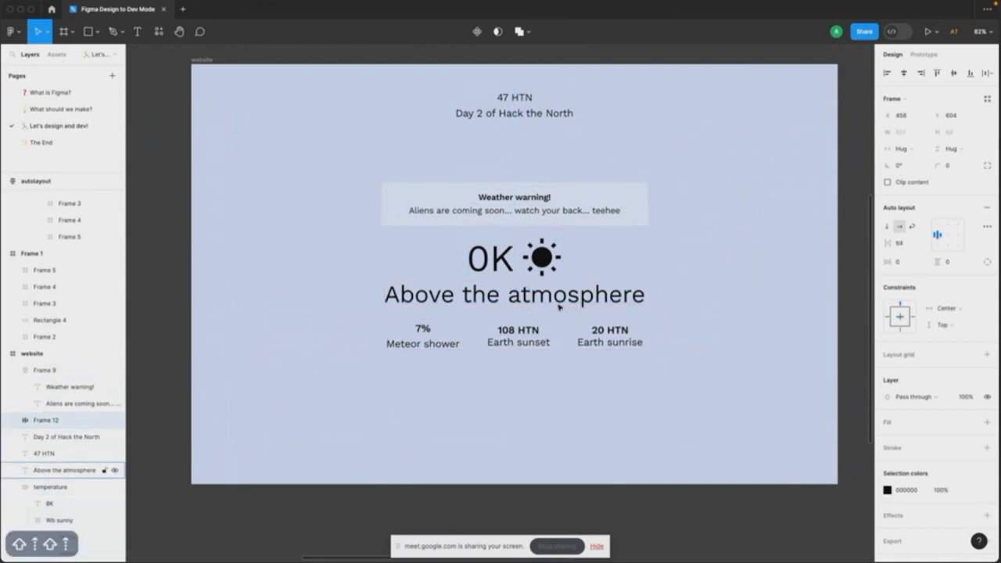
Step: Set the sun icon's opacity to 40%
click(618, 385)
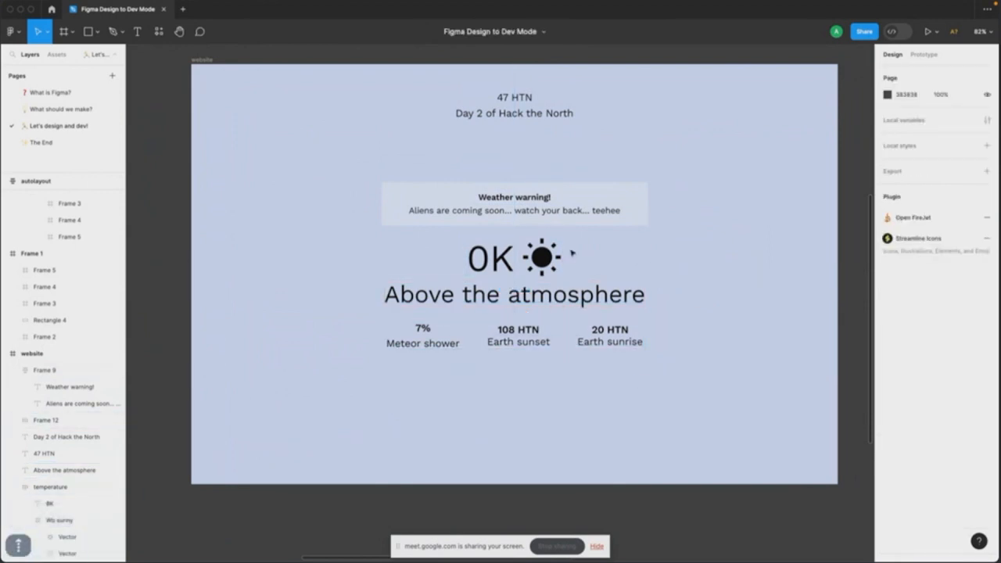
double_click(548, 265)
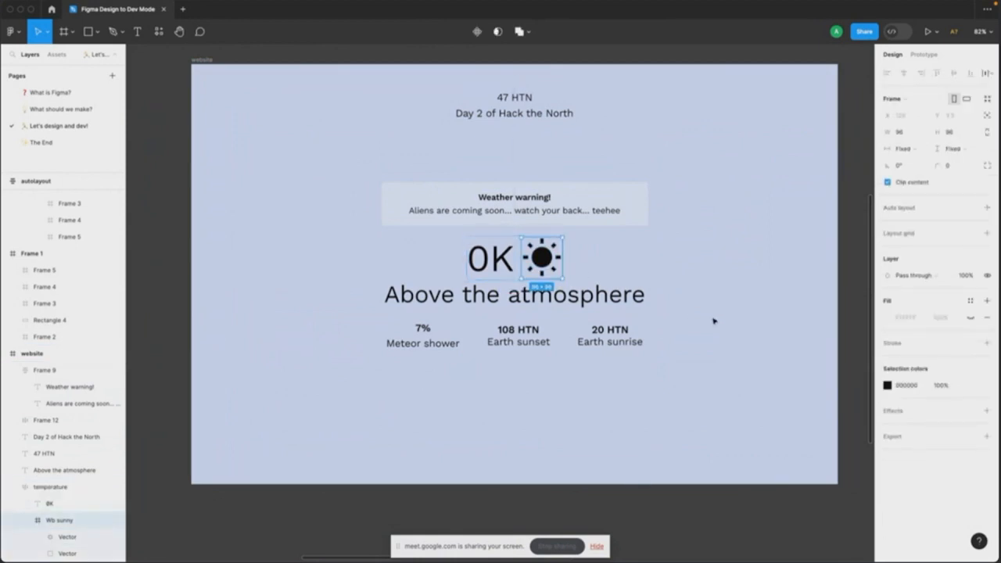
click(658, 289)
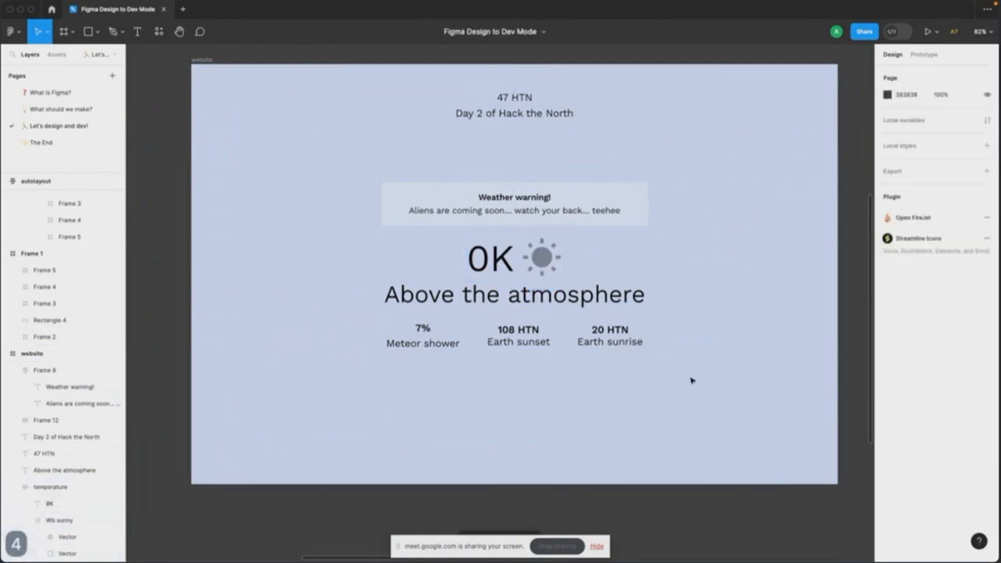
Step: Move the weather warning, temperature, atmosphere text and stats row up together, closer to the date texts
drag(693, 382, 382, 180)
drag(527, 212, 526, 177)
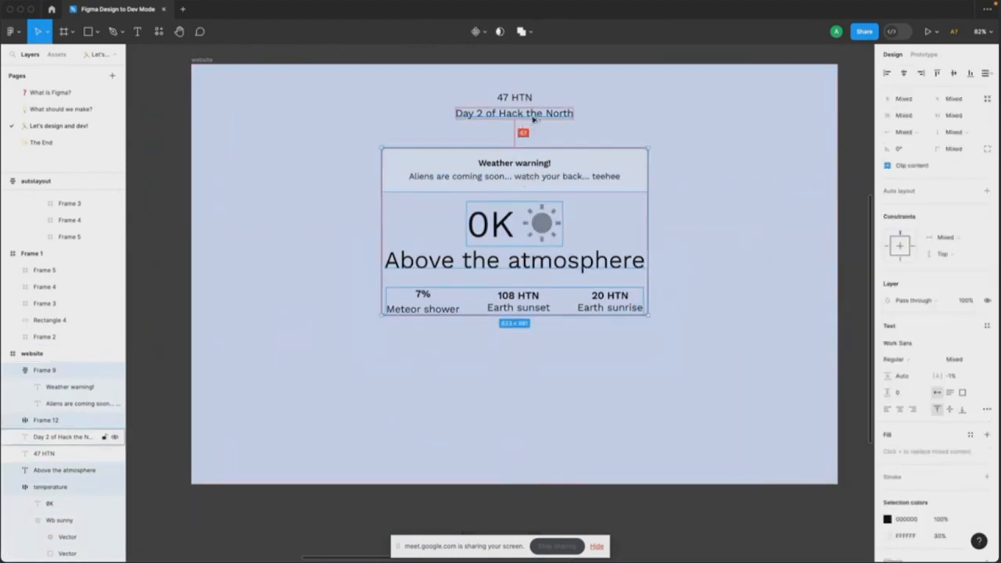
key(Up)
key(Up)
key(Up)
click(640, 116)
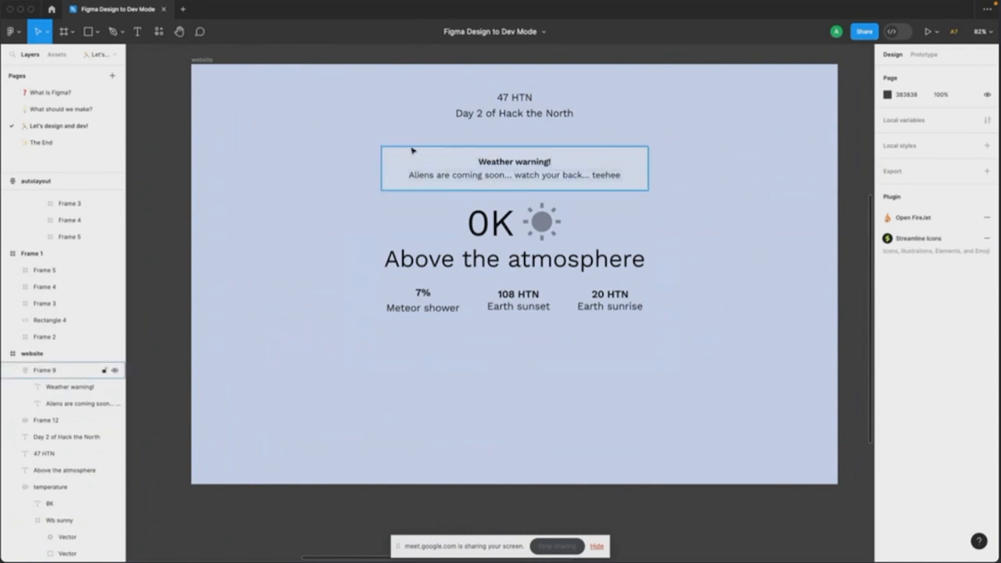
Step: Mark the website frame as ready for development and switch to Dev Mode
scroll(389, 151, up, 1)
scroll(389, 151, right, 1)
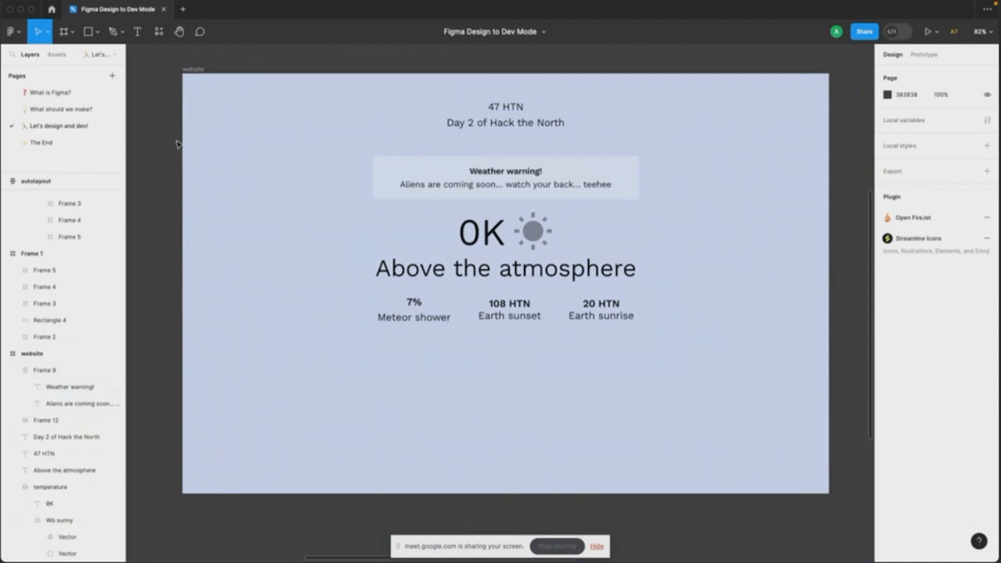
click(202, 69)
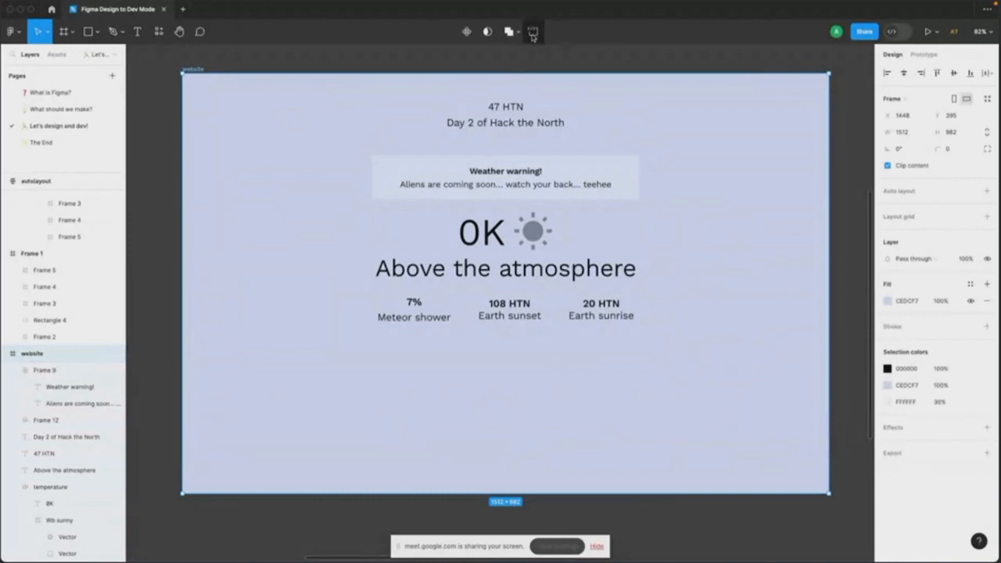
click(533, 33)
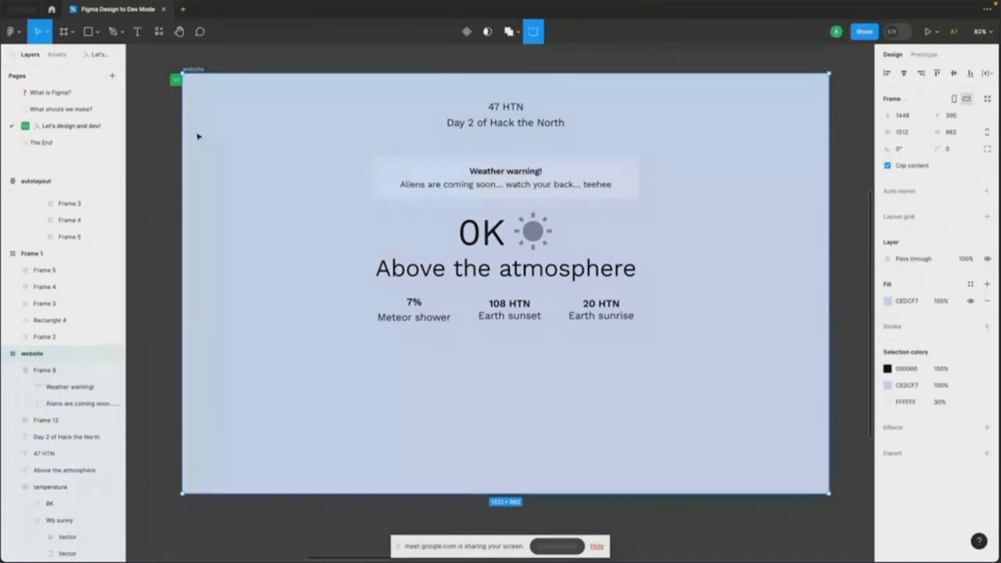
click(835, 32)
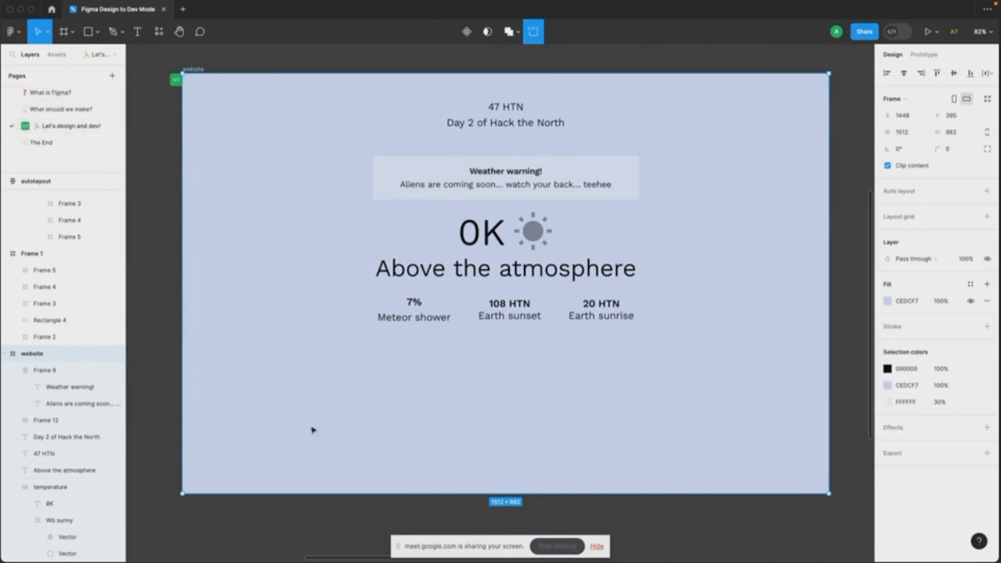
click(893, 33)
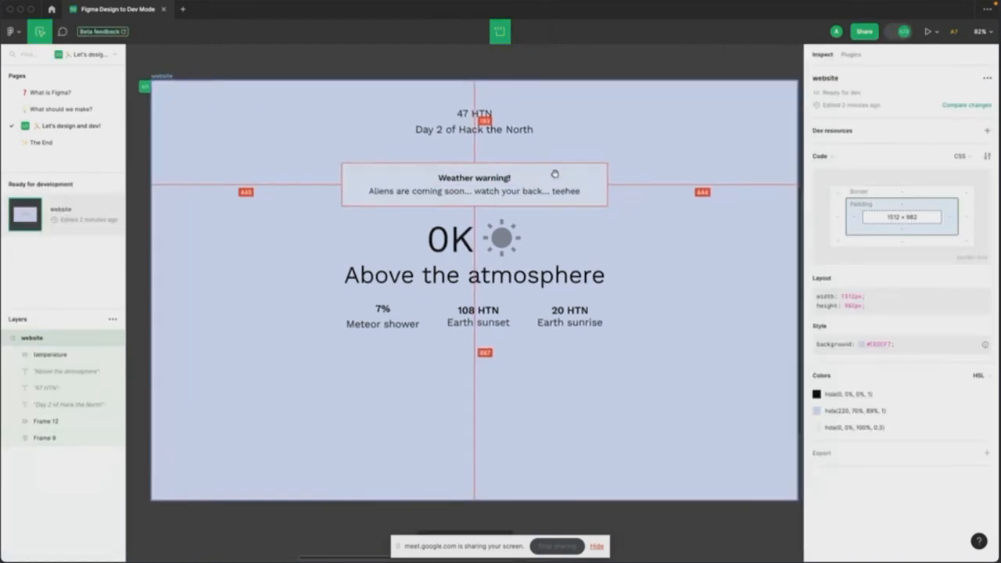
Step: Inspect the spacing and code of the weather warning, the sun icon and the "Above the atmosphere" text
click(542, 174)
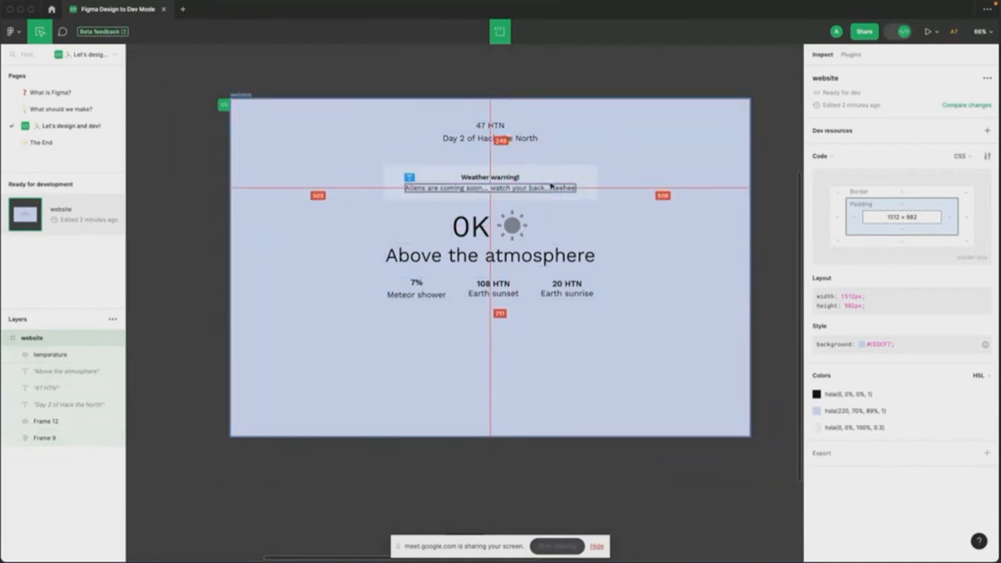
click(540, 179)
mouse_move(541, 180)
mouse_down()
mouse_move(497, 188)
mouse_move(525, 179)
mouse_up()
click(488, 227)
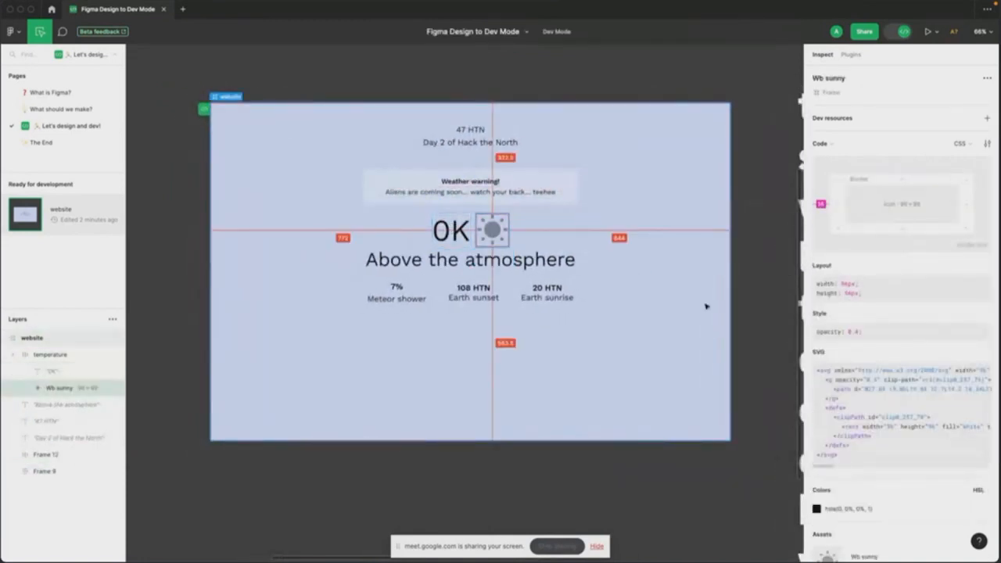
click(543, 254)
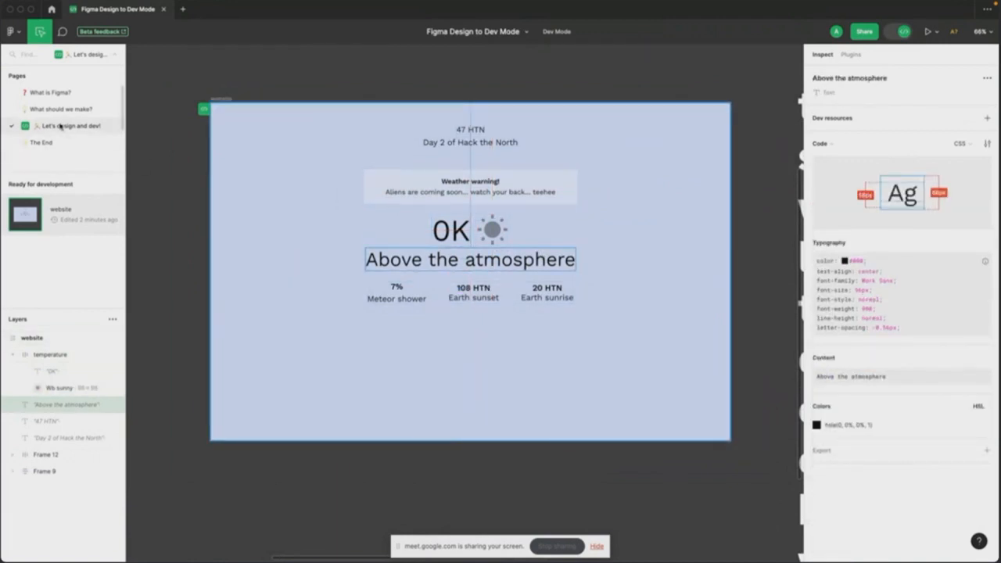
Step: Hide the other pages in the page list and focus on the website frame listed as ready for development
scroll(67, 138, down, 2)
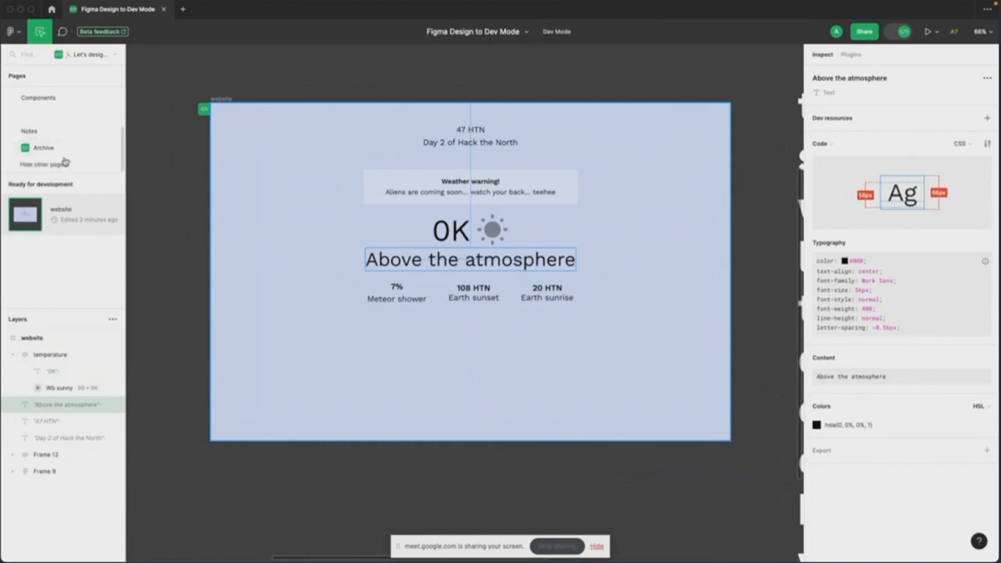
click(65, 161)
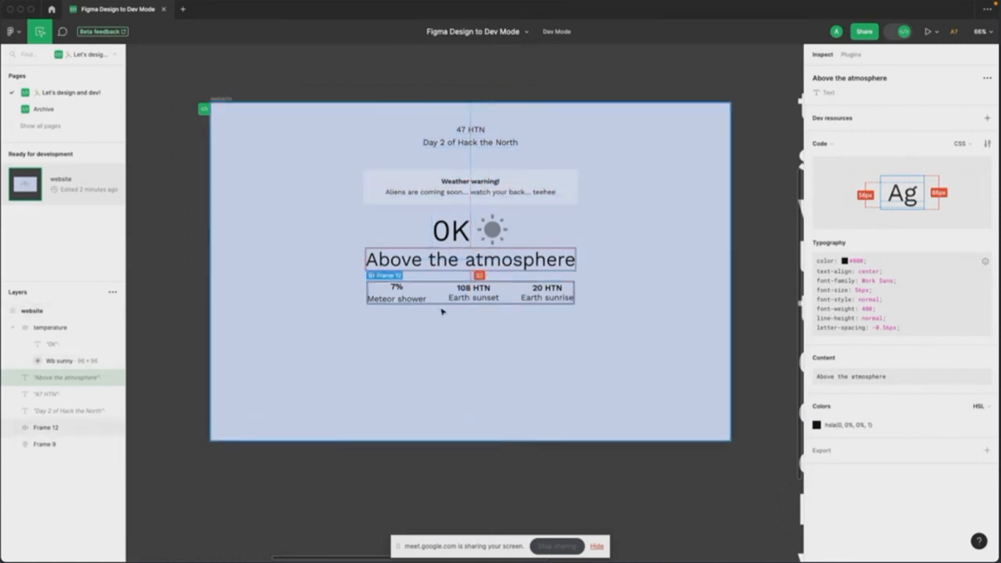
click(46, 185)
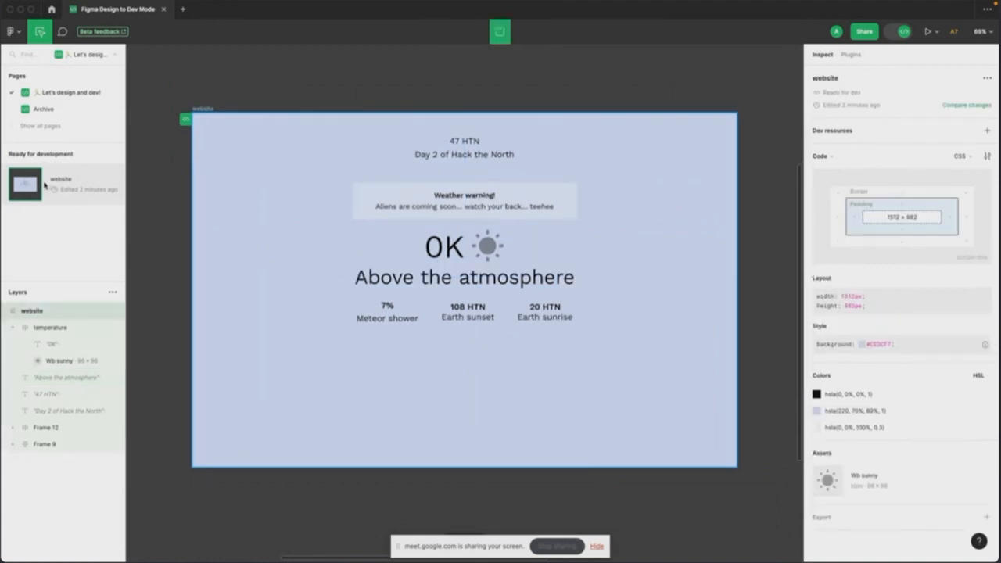
Step: Save the file to the version history with the title "commjit" and the description "changes"
click(65, 5)
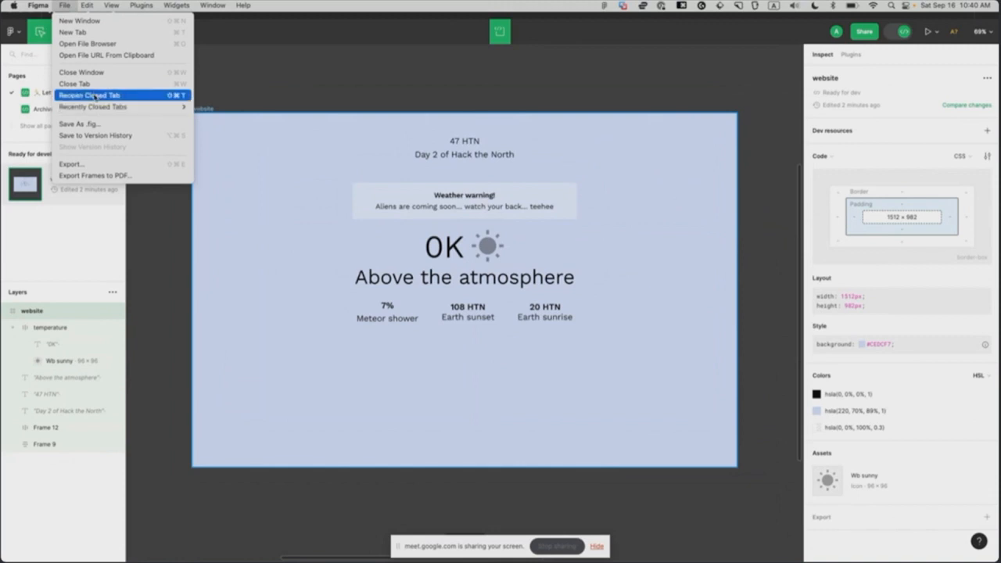
click(104, 136)
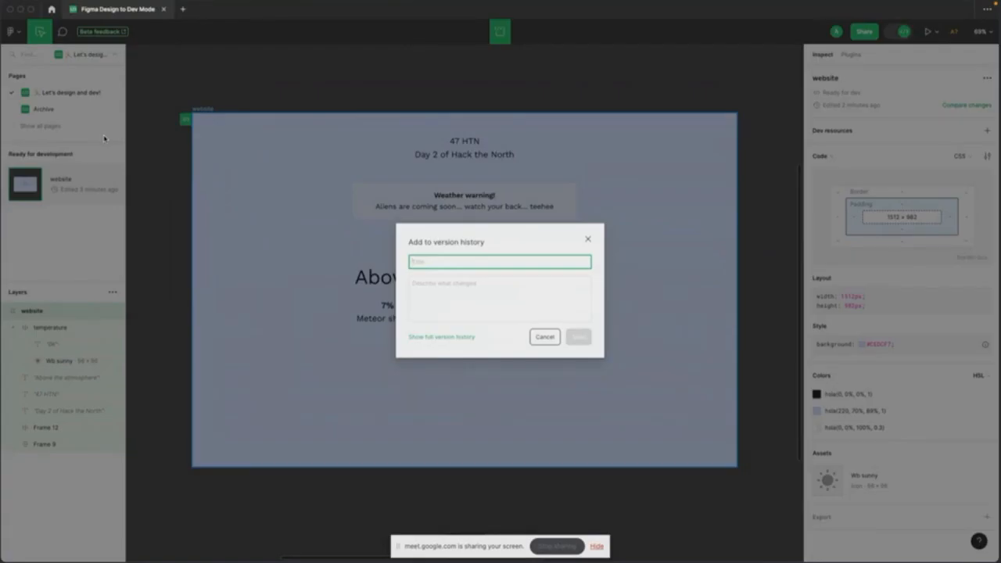
text(commm)
key(BackSpace)
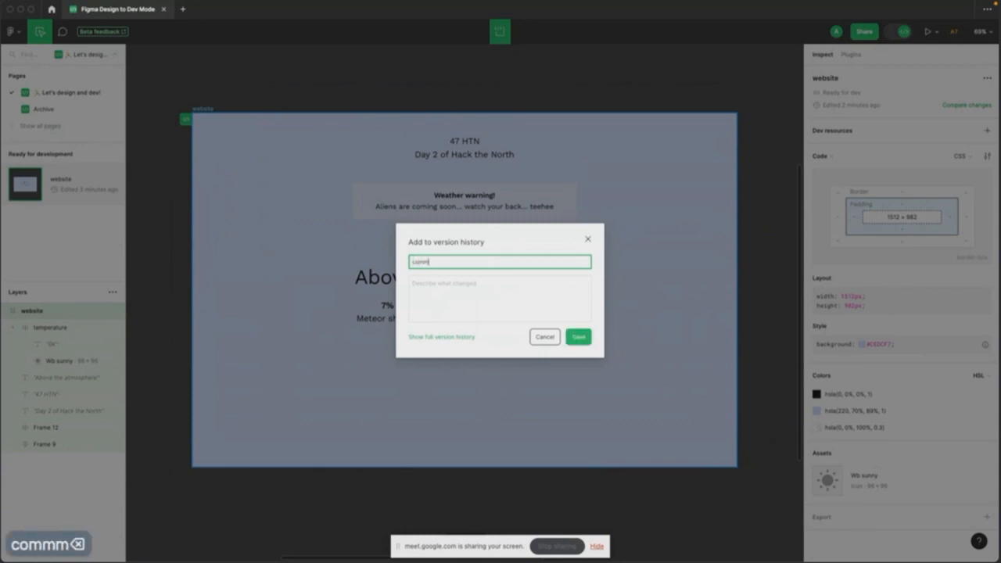
text(jit)
key(Tab)
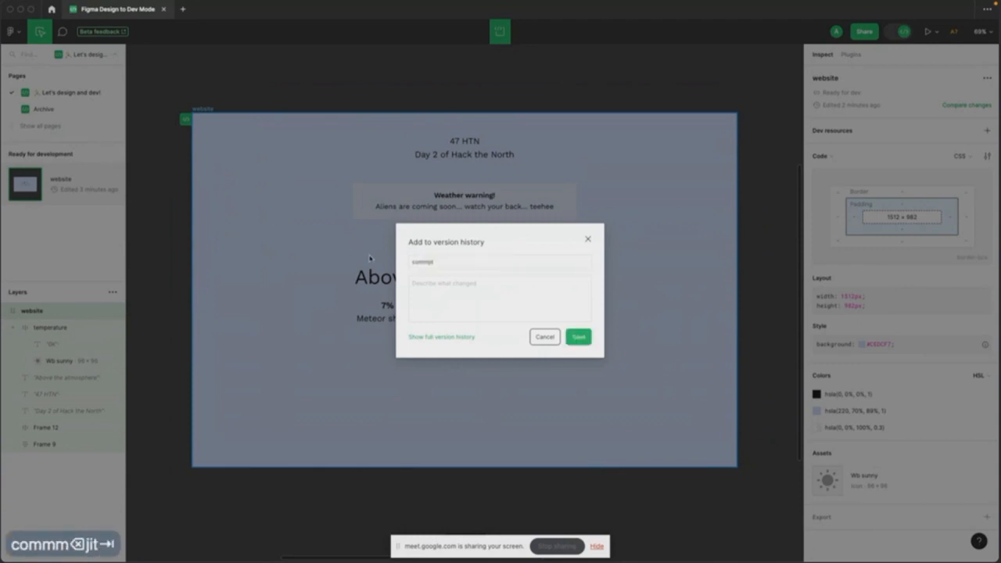
text(changes)
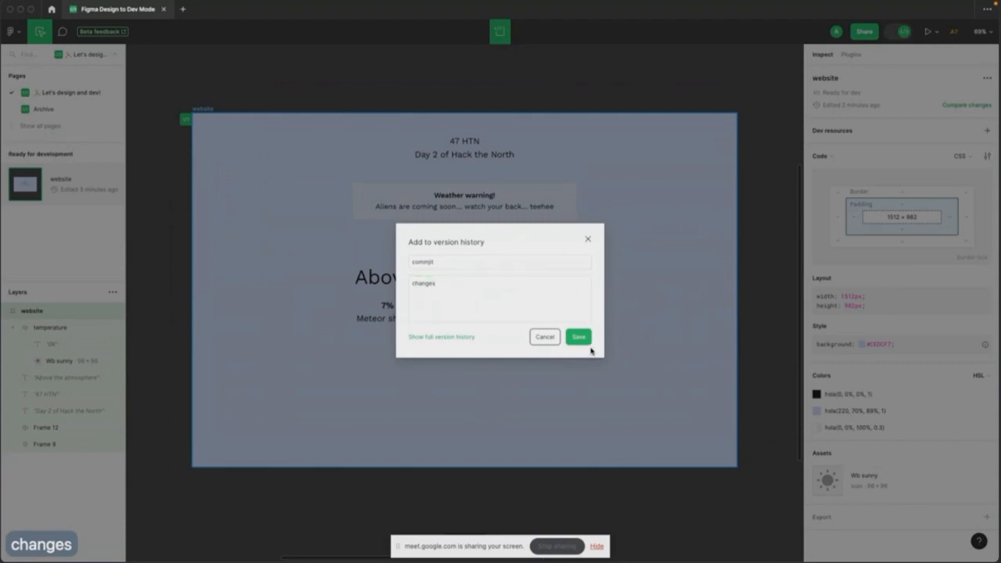
click(579, 338)
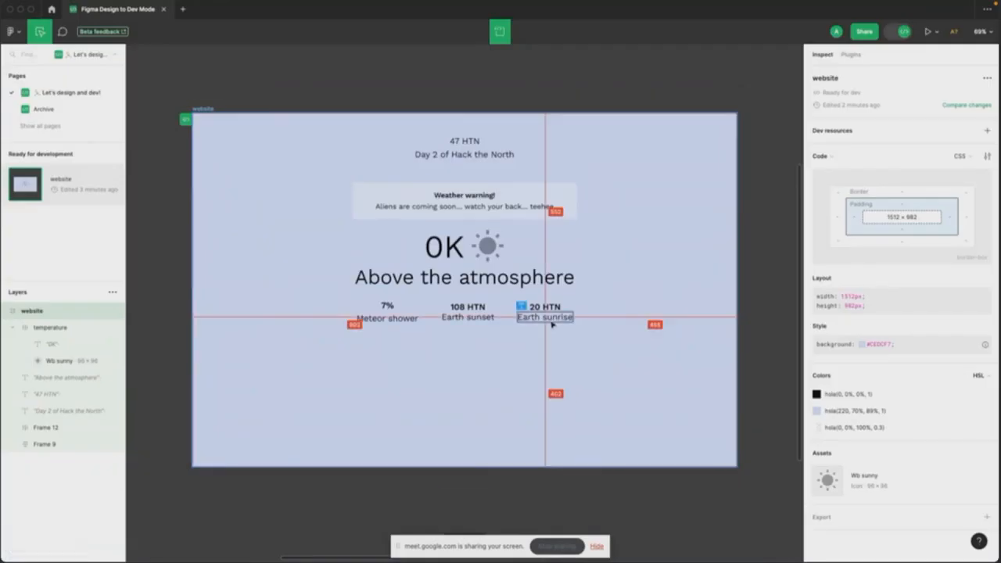
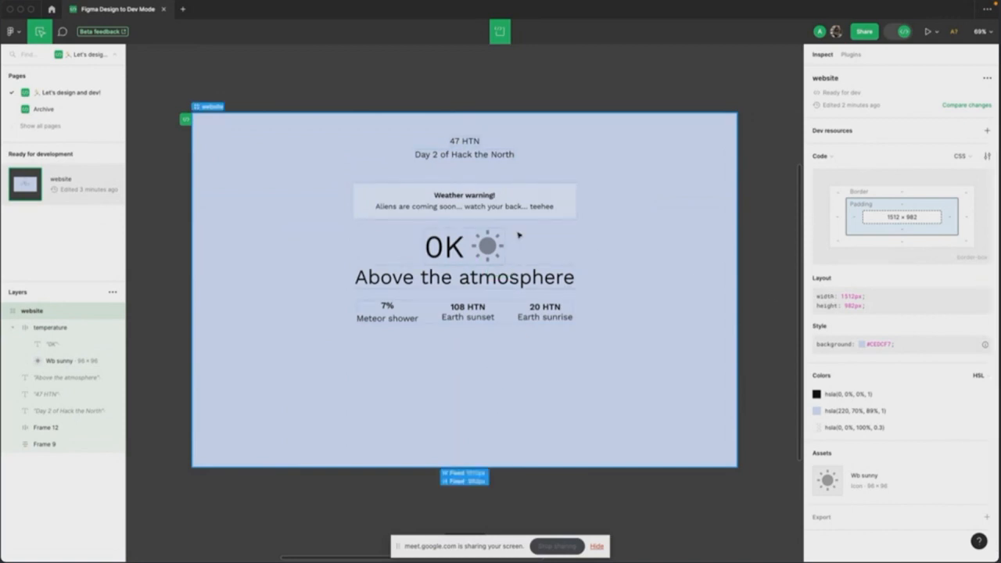
Step: Inspect the layout code of the temperature layer and of the whole website frame
click(67, 329)
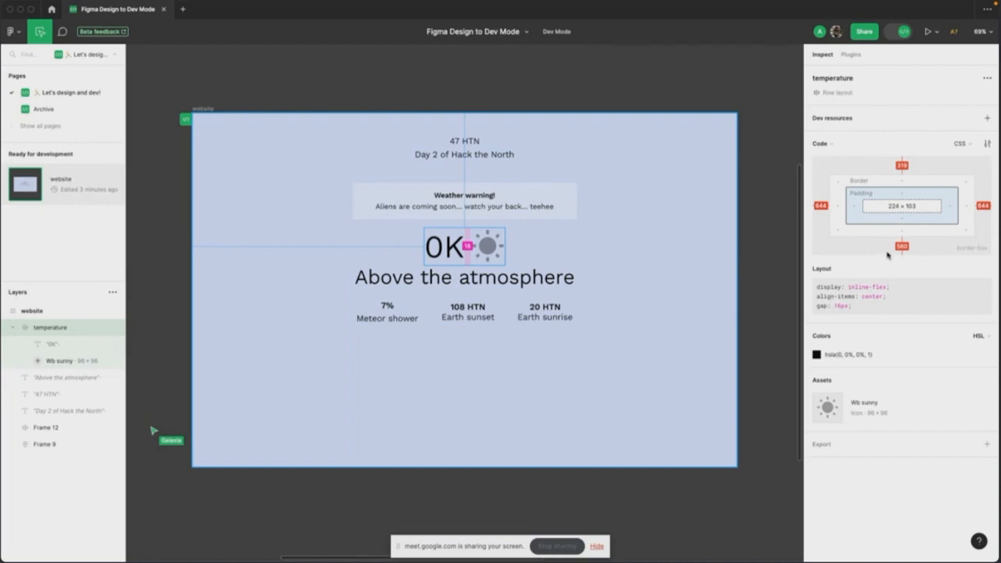
click(36, 312)
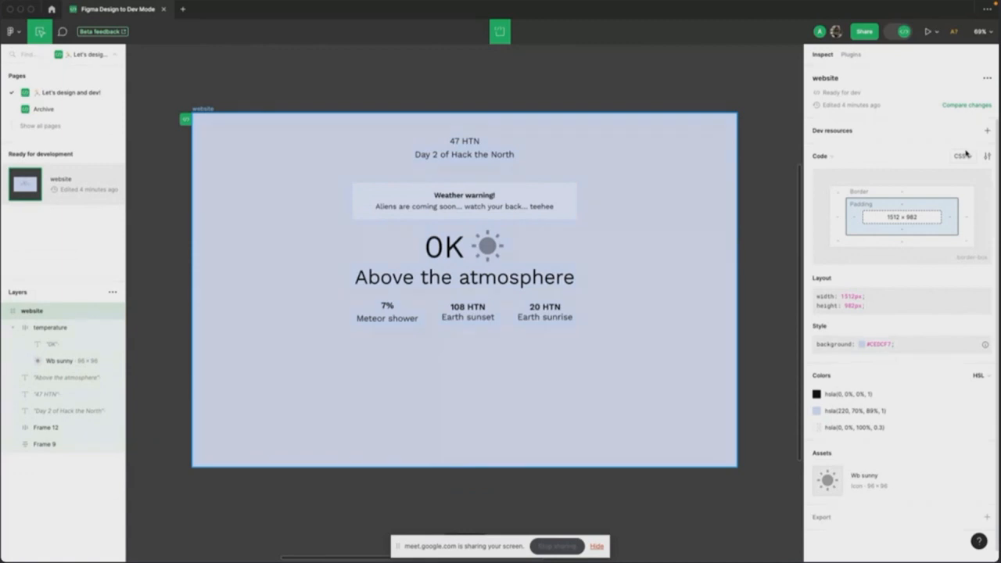
Step: Clear the old plugin search and run the Figma to Code plugin on the website frame
click(857, 58)
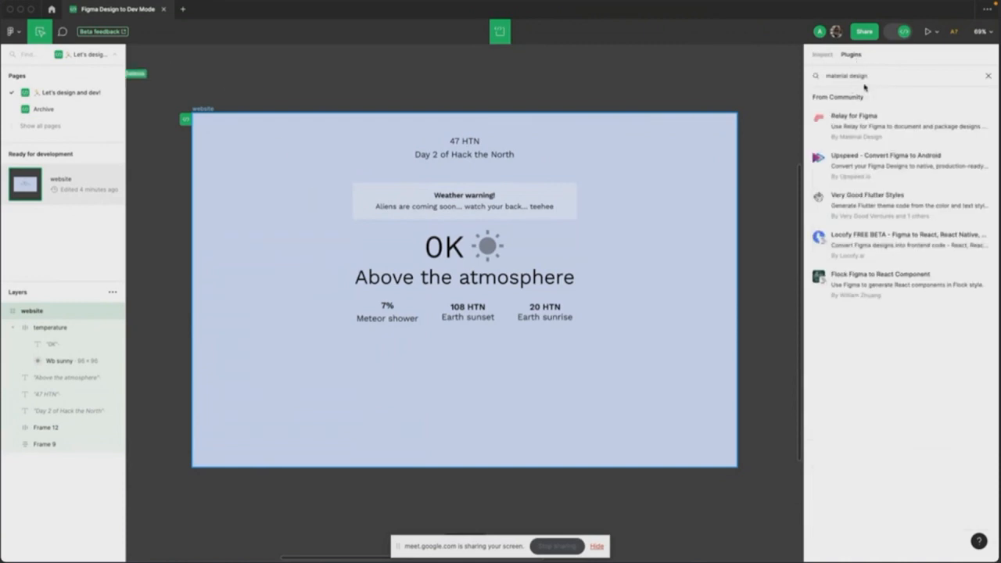
click(989, 76)
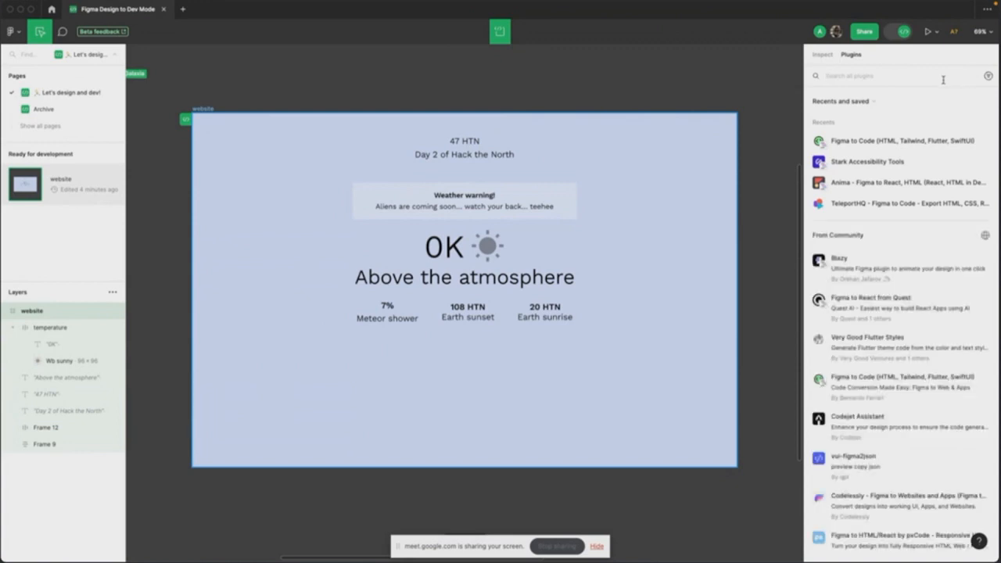
click(882, 142)
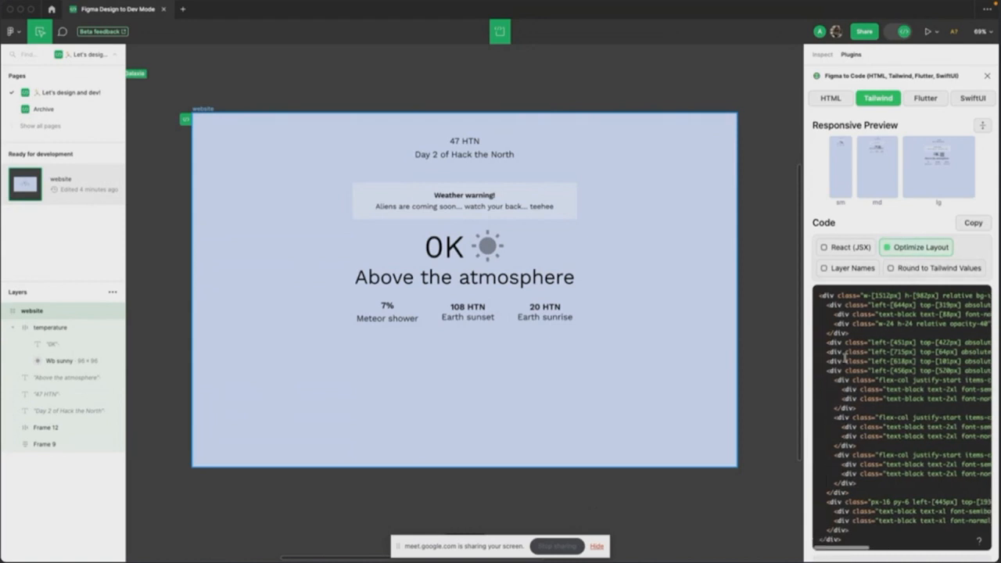
Step: Examine the generated Tailwind code, including the line that holds the "0K" text
scroll(872, 381, right, 10)
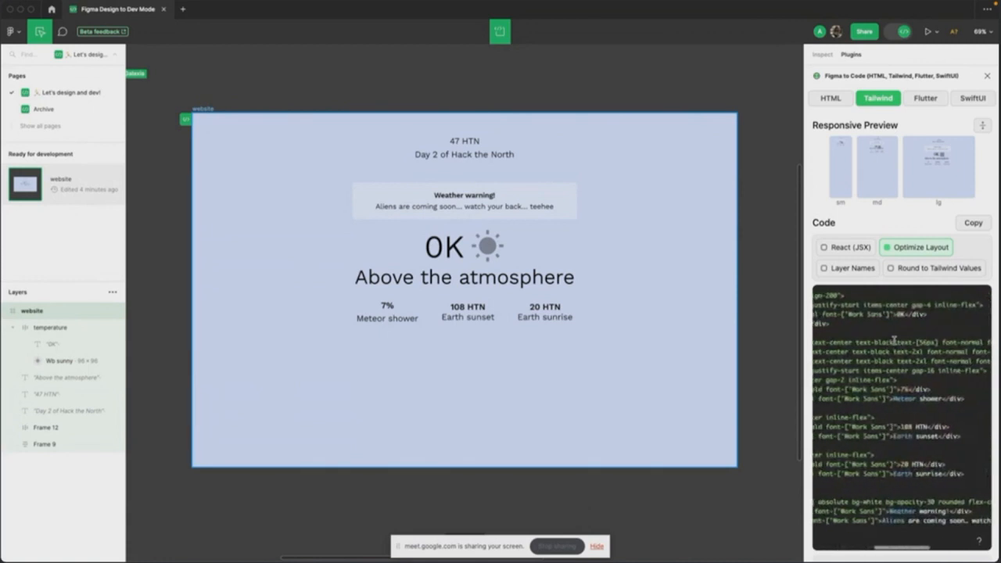
double_click(899, 314)
scroll(847, 341, left, 3)
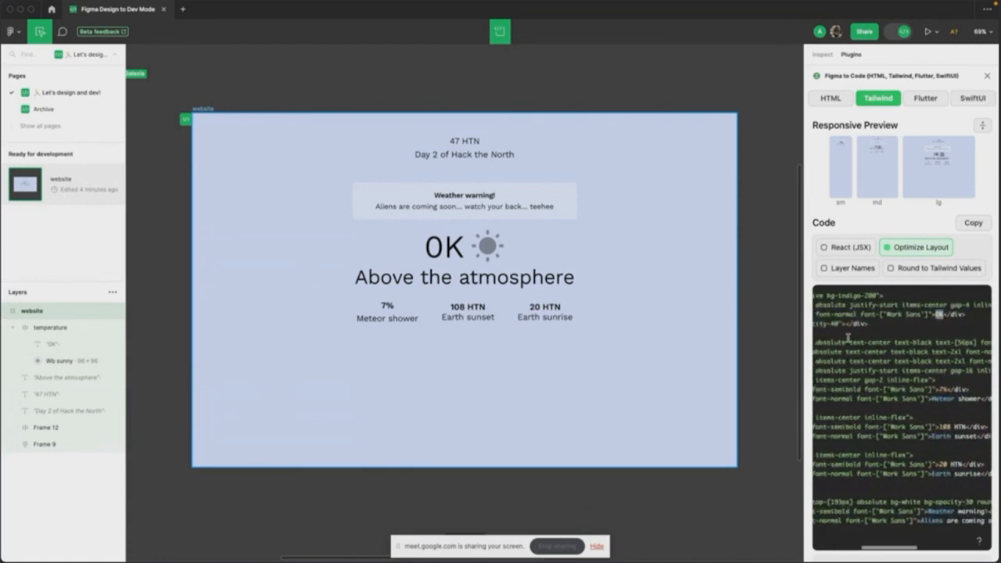
scroll(841, 338, right, 5)
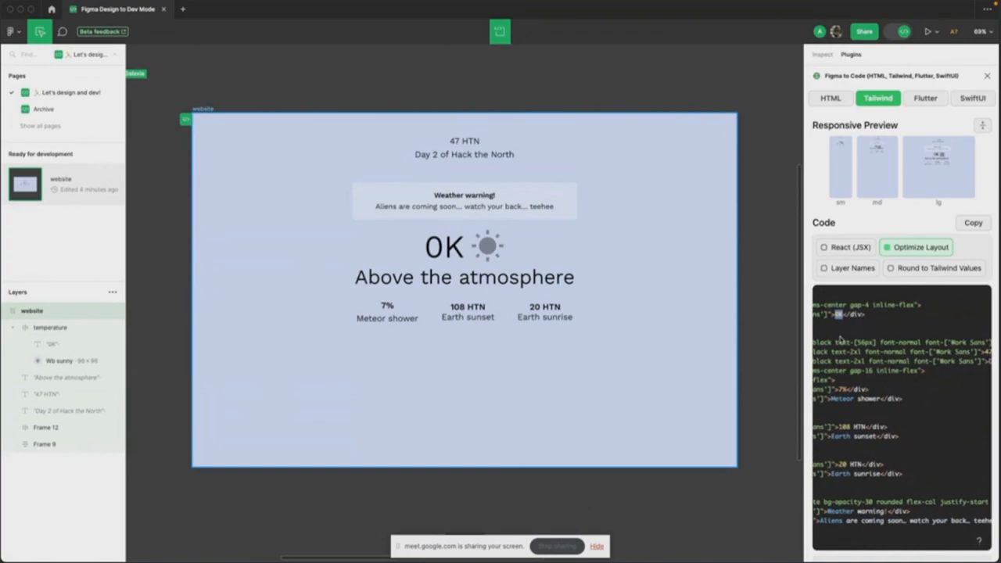
Step: Switch to the browser, open astro.build in a new tab, and copy its "npm create astro@latest" command
key(ctrl+alt+shift+super+1)
key(super+t)
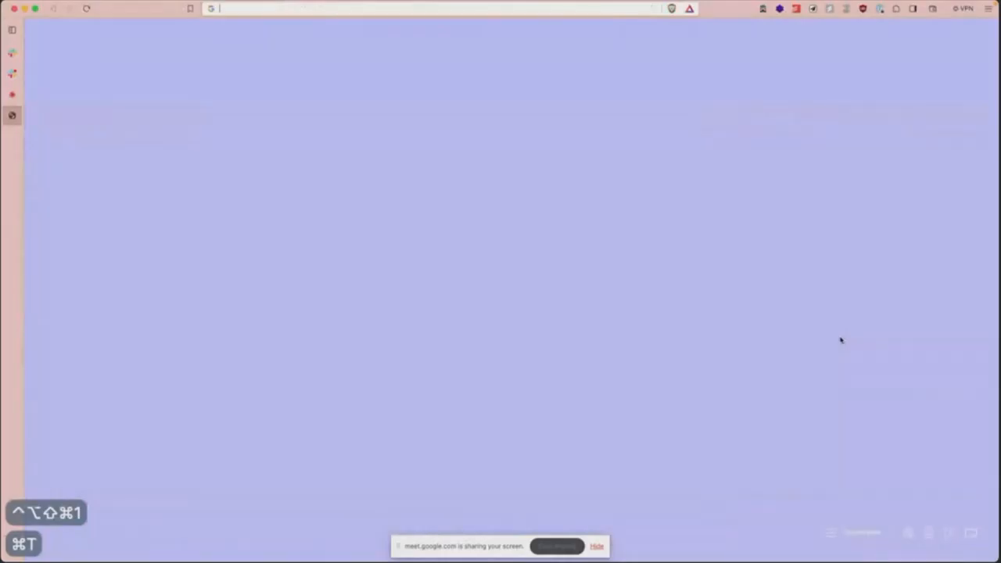
text(astro)
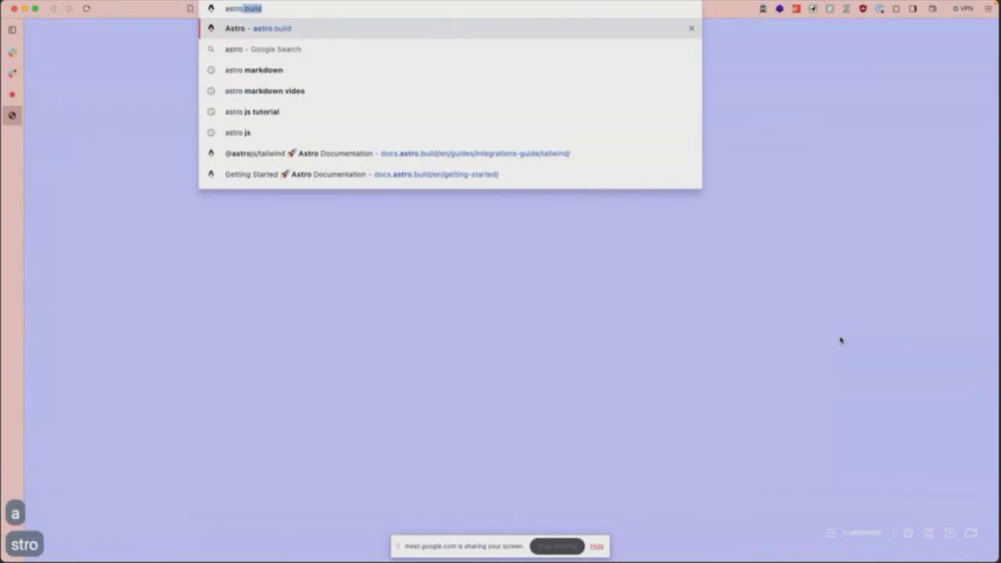
key(Return)
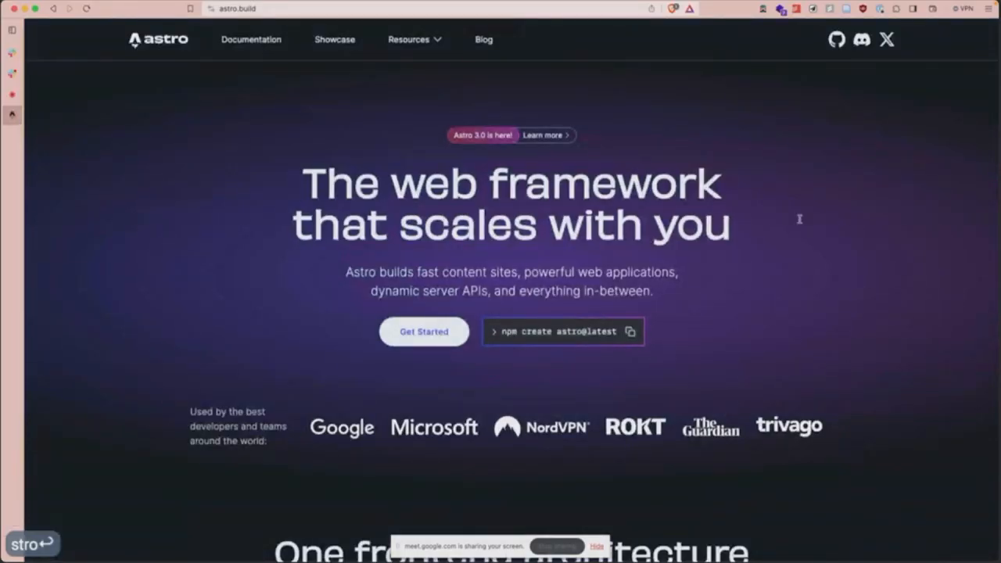
scroll(773, 201, down, 2)
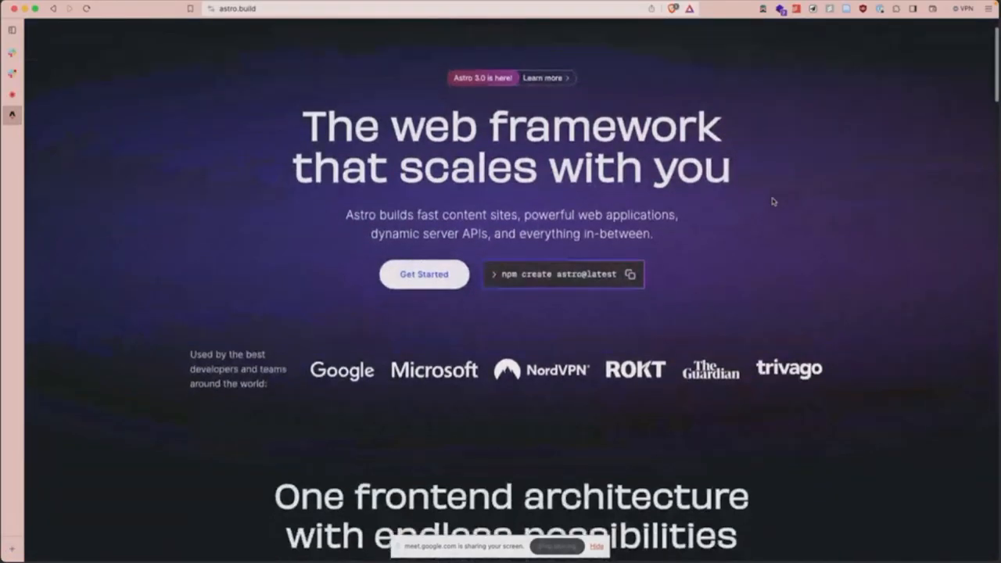
scroll(771, 199, up, 2)
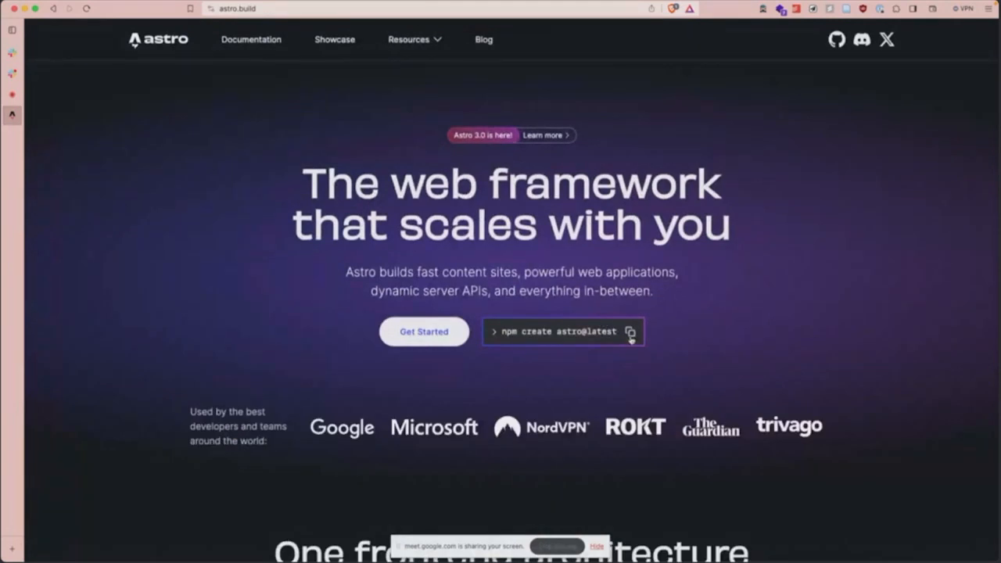
click(631, 335)
Step: Switch to the code editor's workspace, launch Terminal there, and maximize its window
key(ctrl+alt+shift+super+2)
key(super+space)
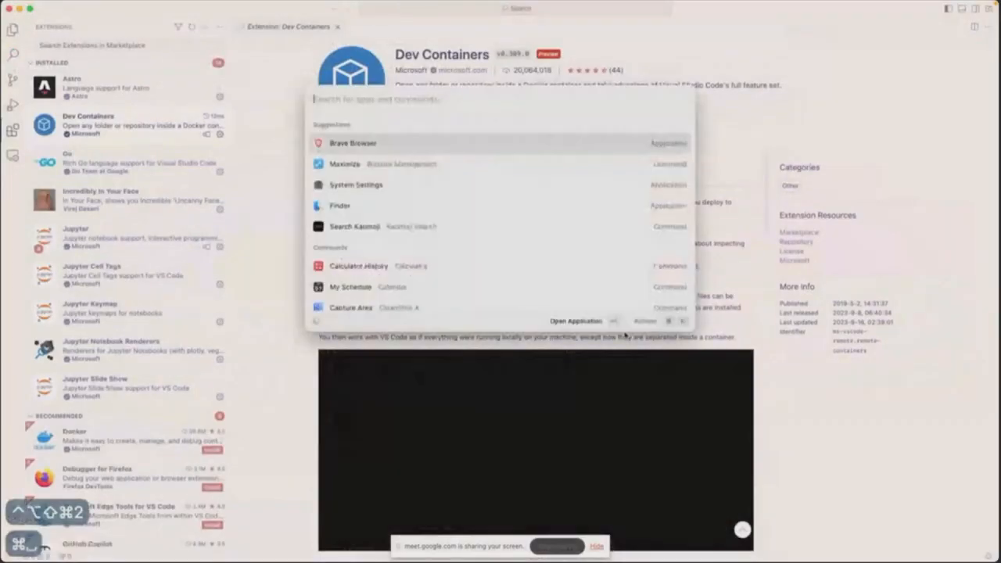
text(te)
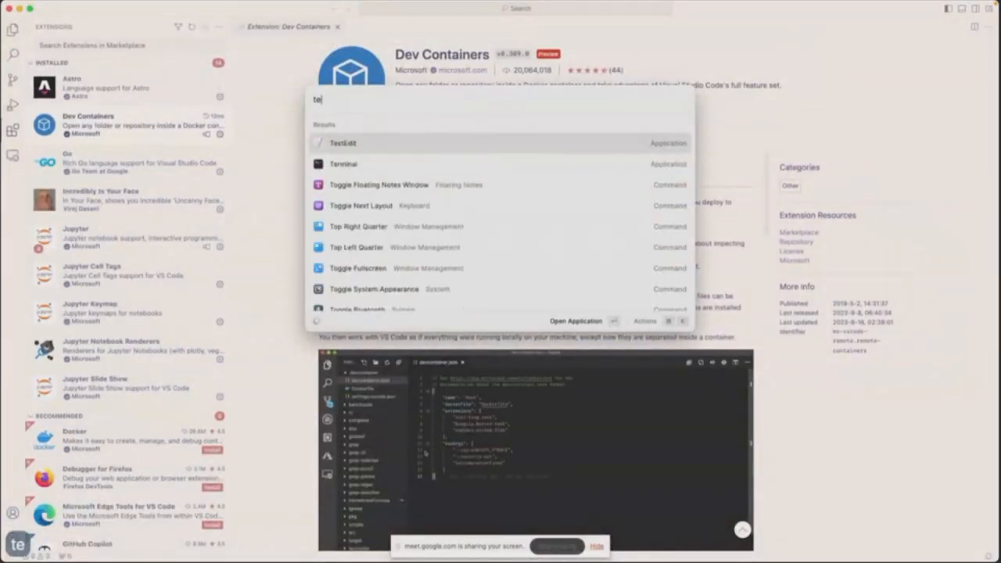
text(rm)
key(Return)
key(super+w)
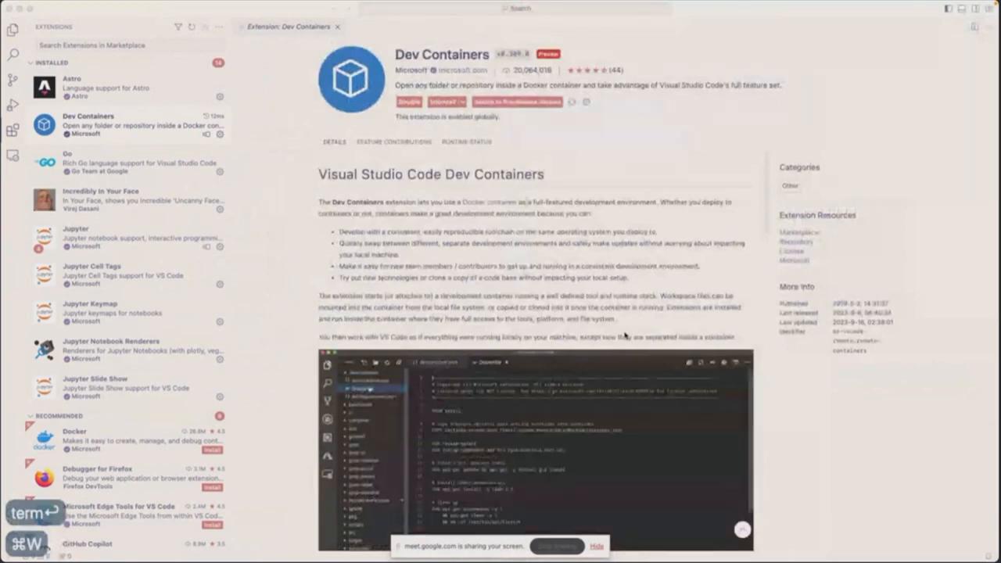
key(super+space)
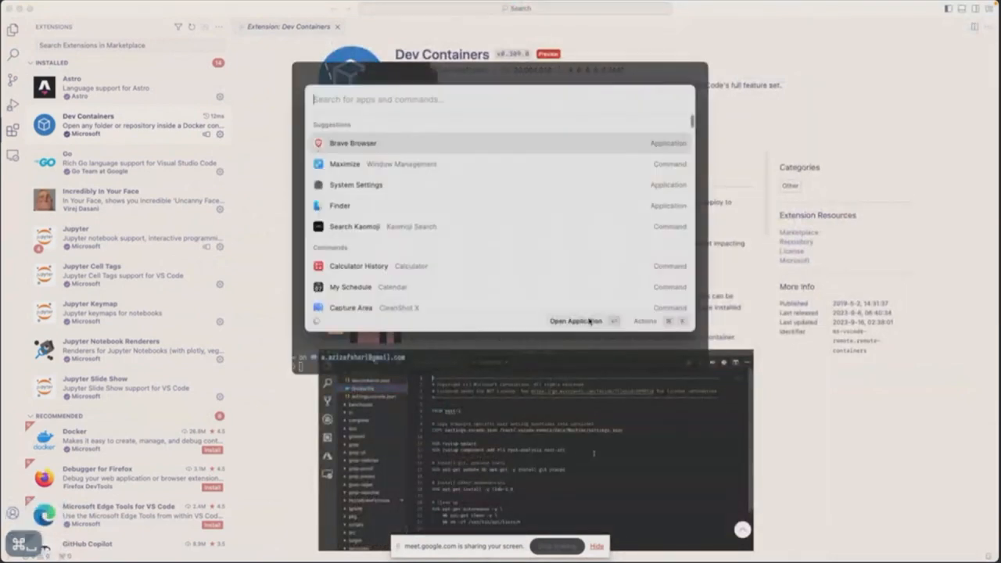
text(max)
key(Return)
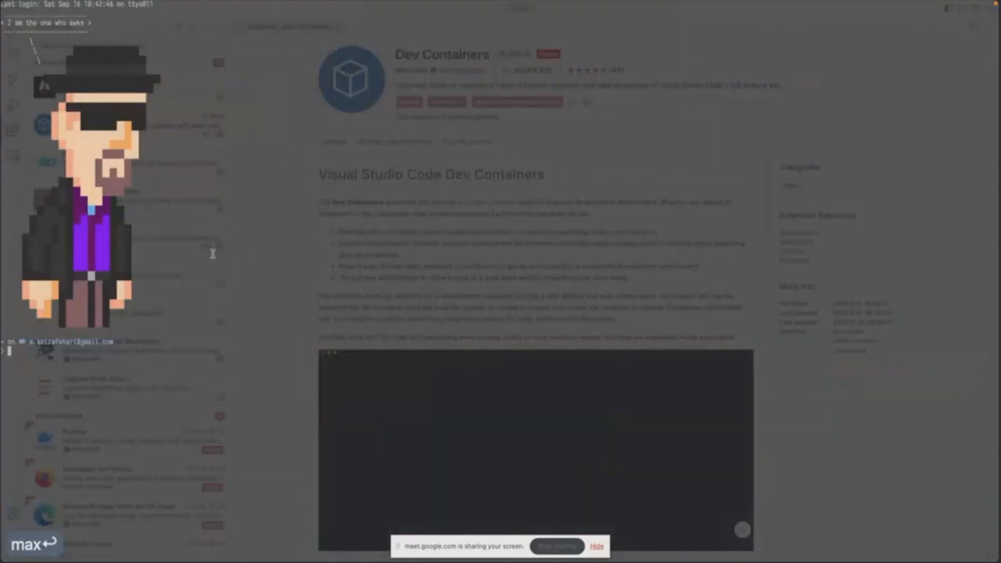
Step: Enlarge the terminal text several times for readability
key(super+equal)
key(super+equal)
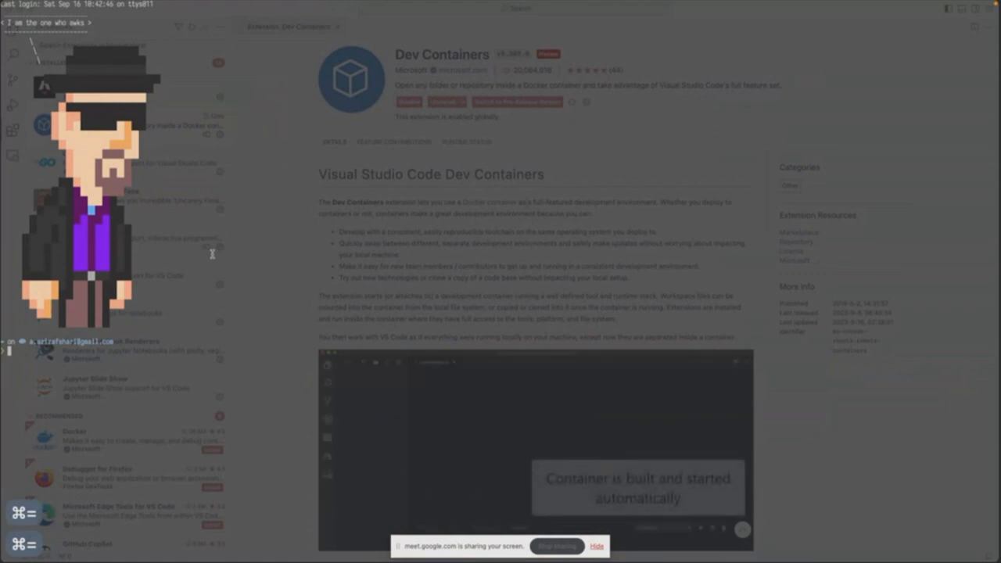
key(super+equal)
key(super+equal)
key(super+equal)
key(super+equal)
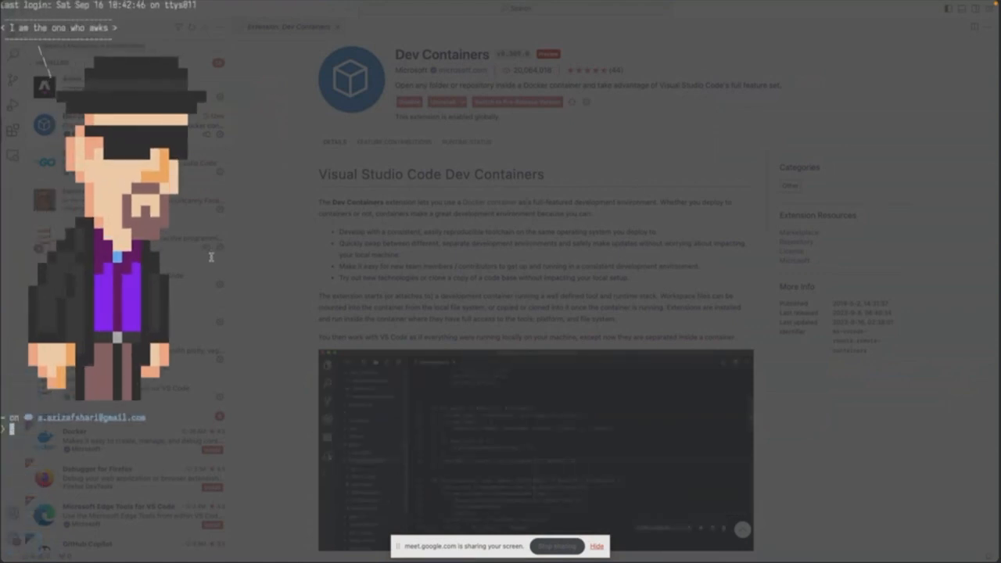
Step: Change to the dev directory and list its contents
text(cd dev)
key(Return)
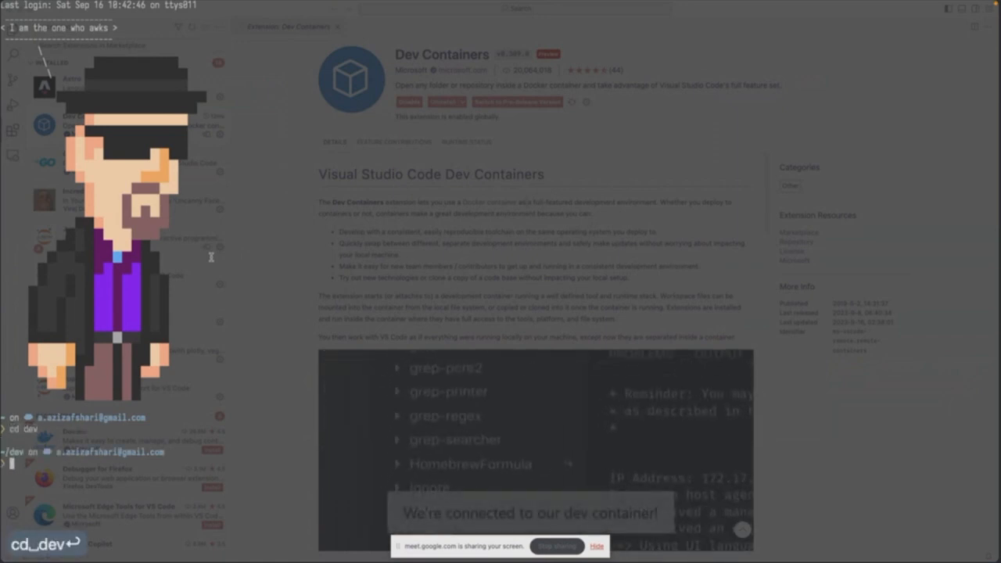
text(ls)
key(Return)
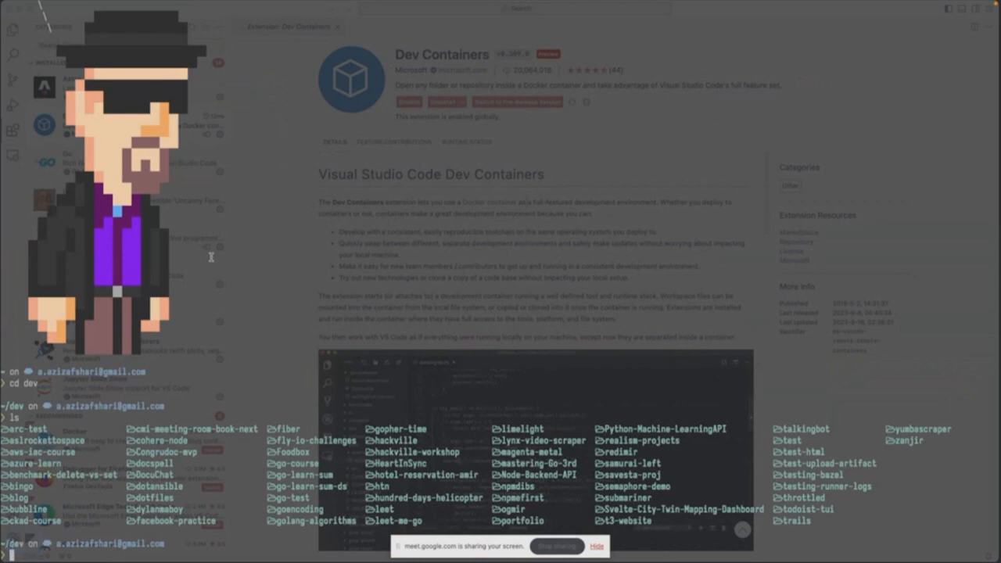
Step: Run "npm create astro@latest" and set the project directory to ./htn-demo-1001-try
key(super+v)
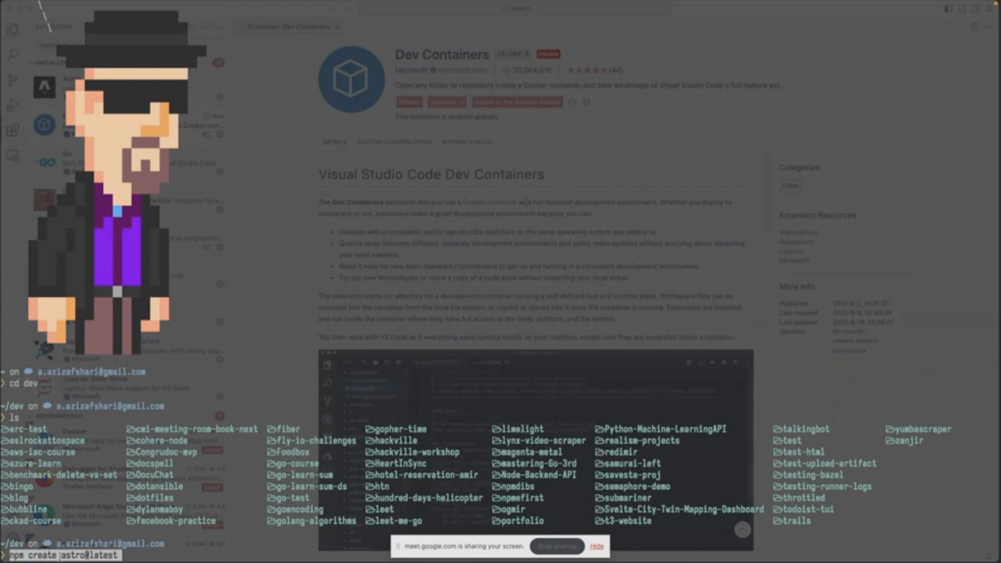
key(Return)
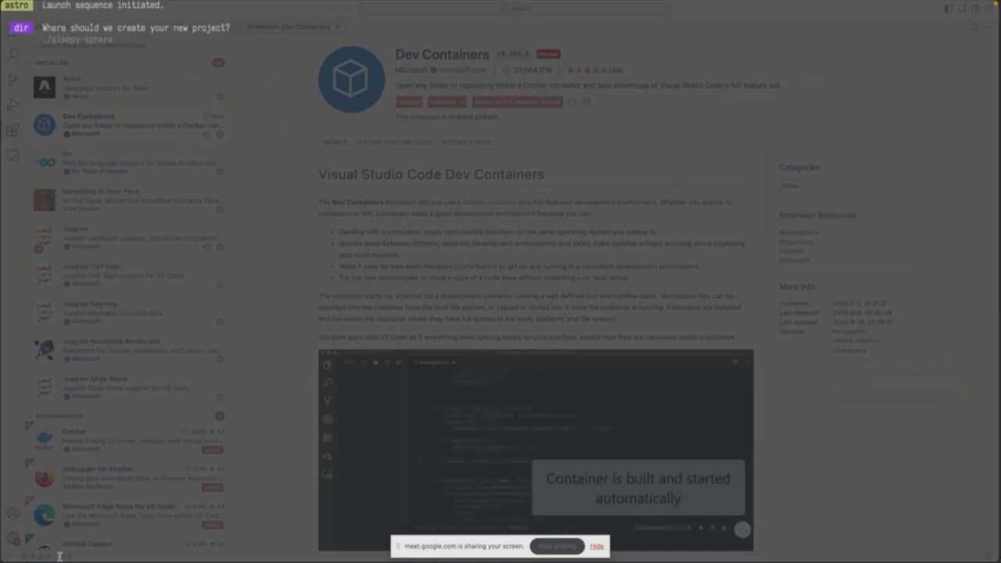
text(./)
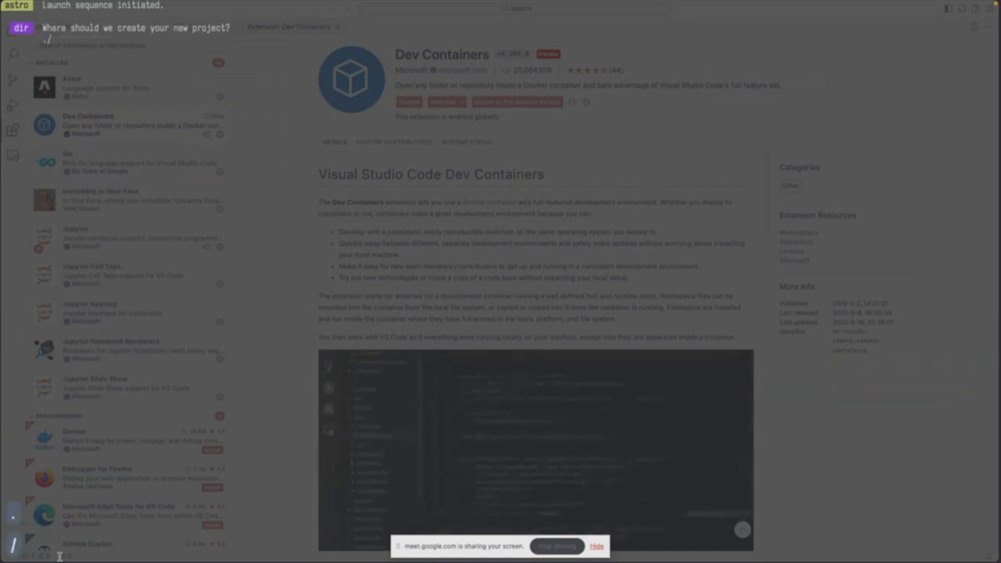
text(htn-dde)
key(BackSpace)
key(BackSpace)
text(em)
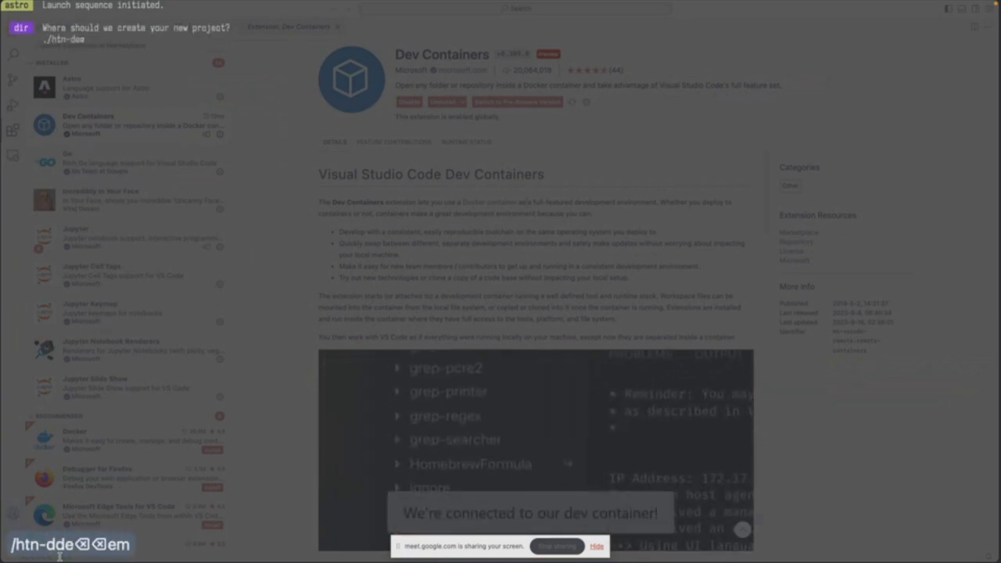
text(o-1001-try)
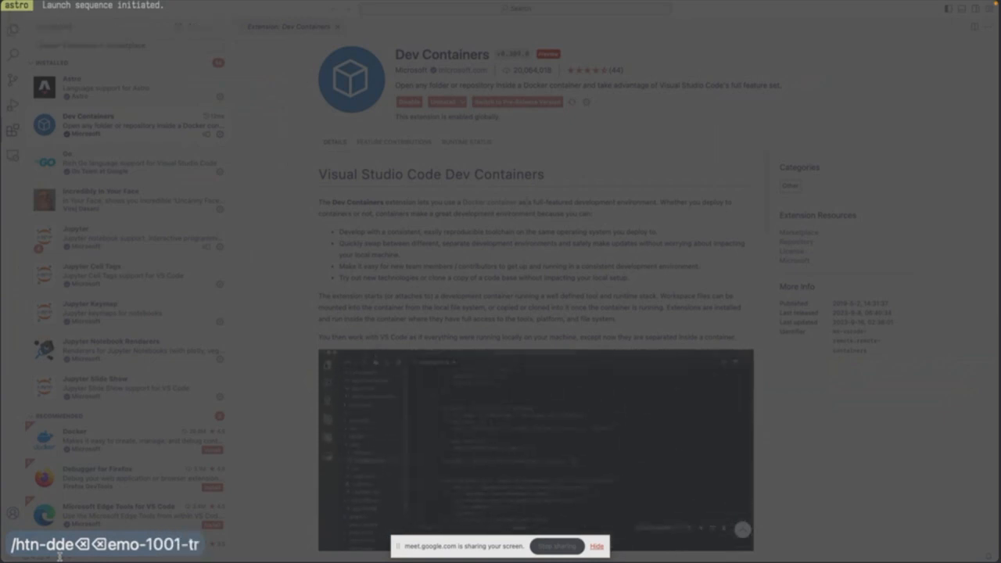
key(Return)
Step: Choose the Empty template, install dependencies, enable TypeScript with Strict checking, and initialize a git repository
key(Down)
key(Down)
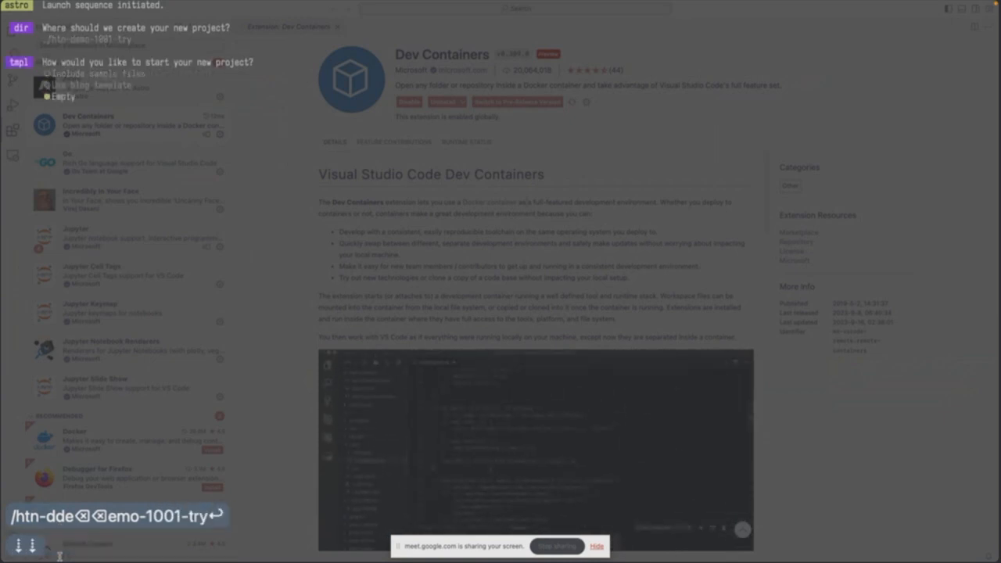
key(Return)
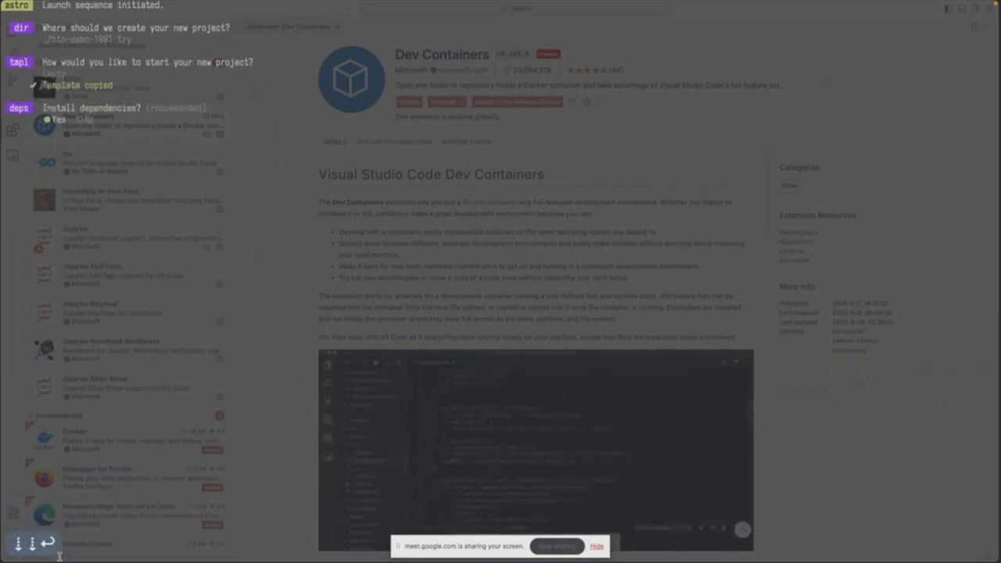
key(Return)
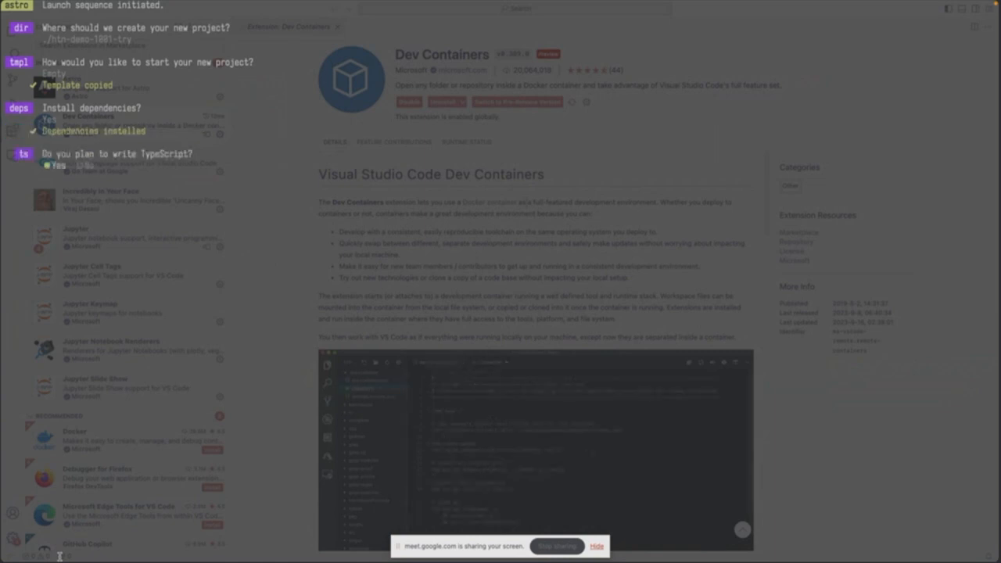
key(Return)
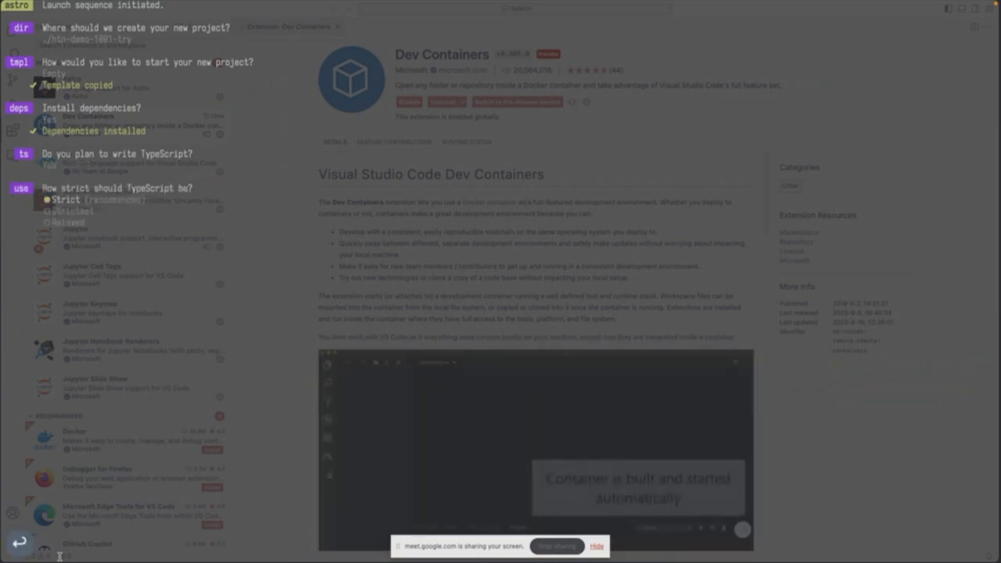
key(Return)
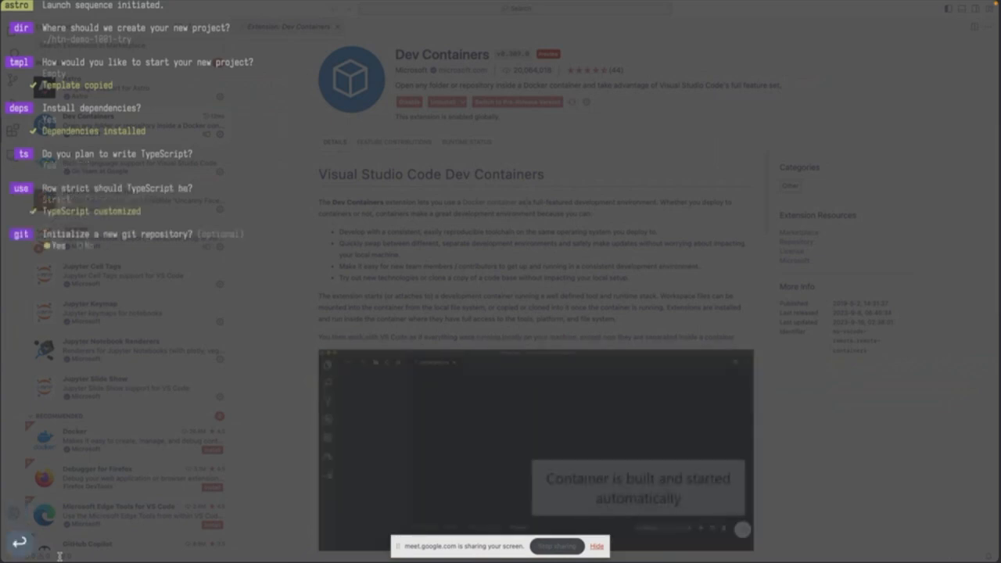
key(Return)
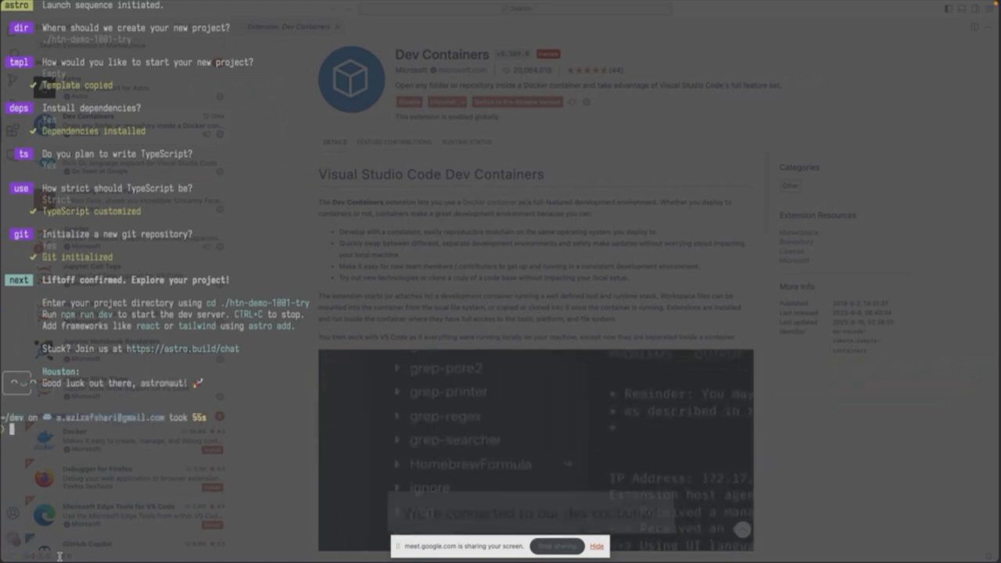
Step: Change to the htn-demo-1001-try directory
text(cd ht)
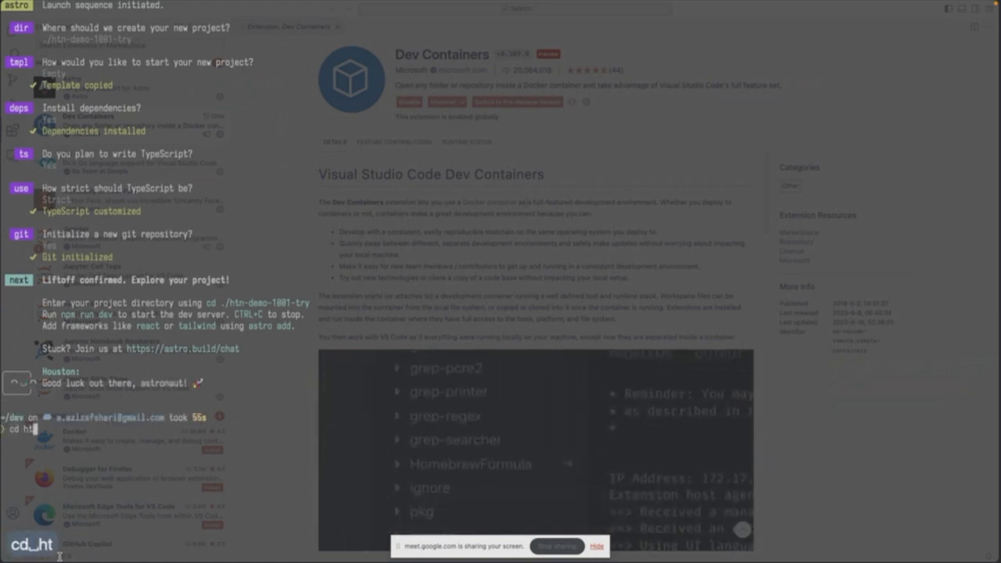
key(Tab)
key(Tab)
key(Return)
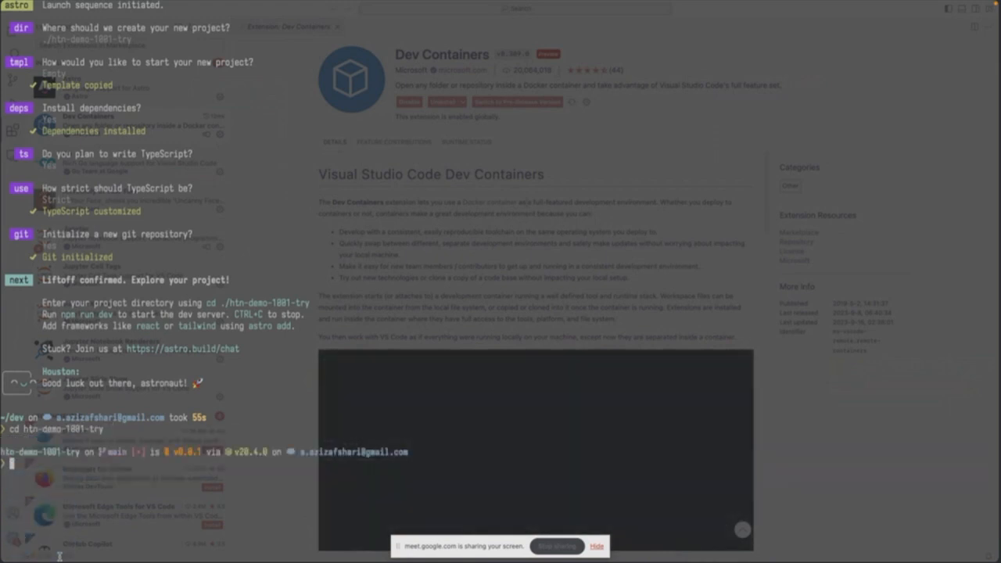
Step: Open the current folder in VS Code with "code .", closing the old editor window and trusting the folder's authors
text(code .)
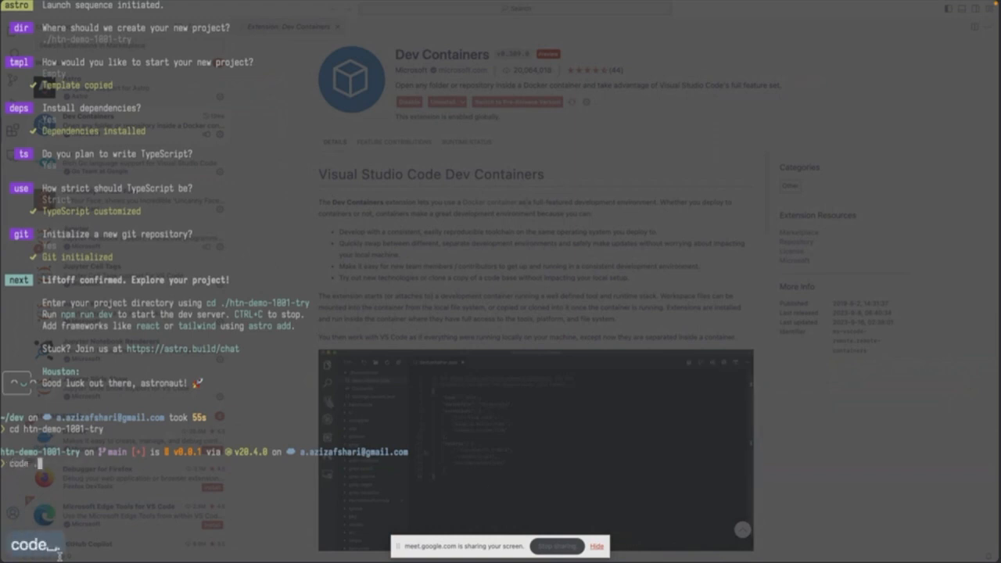
key(Return)
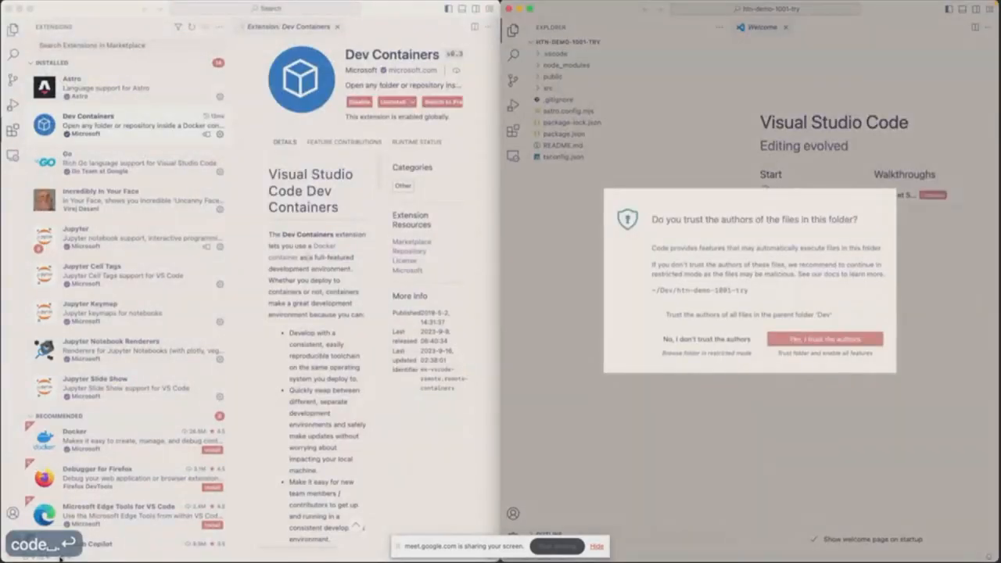
click(9, 8)
click(561, 341)
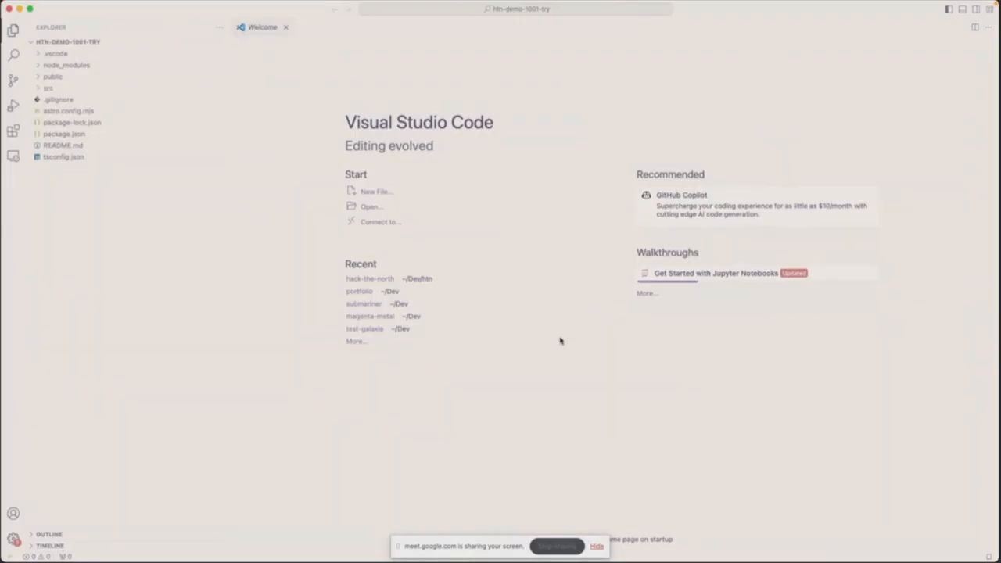
key(super+equal)
key(super+equal)
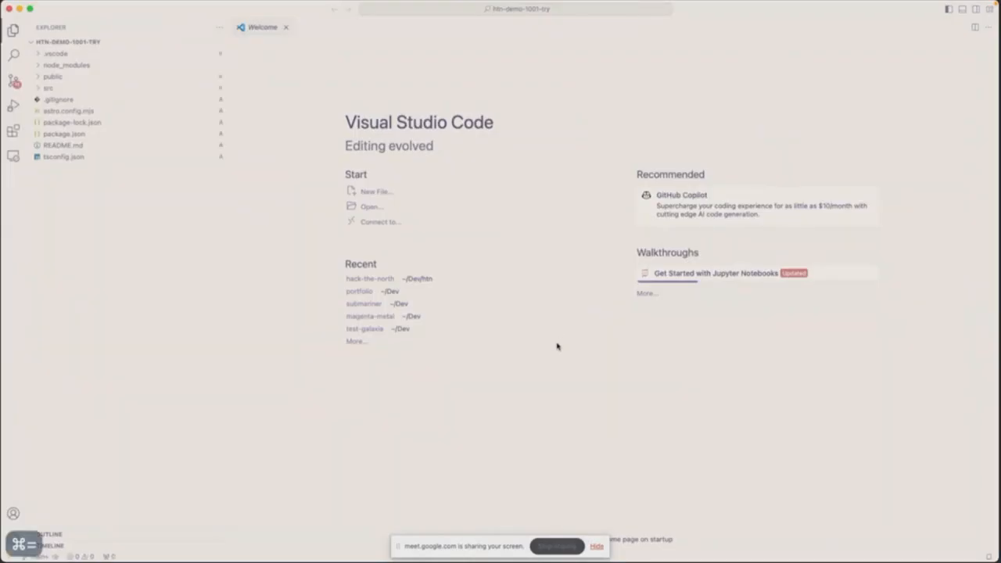
key(ctrl+equal)
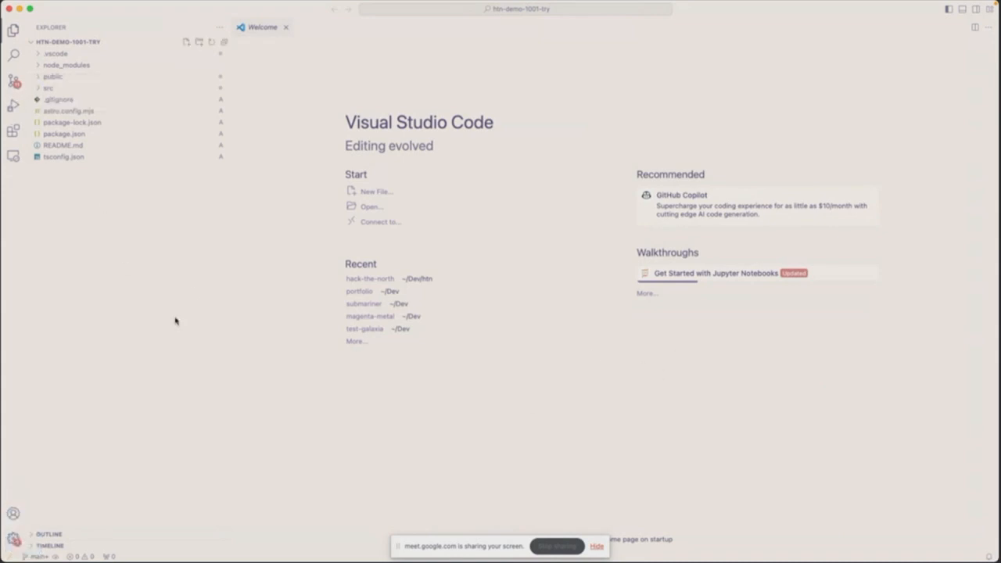
key(super+equal)
key(super+equal)
key(super+equal)
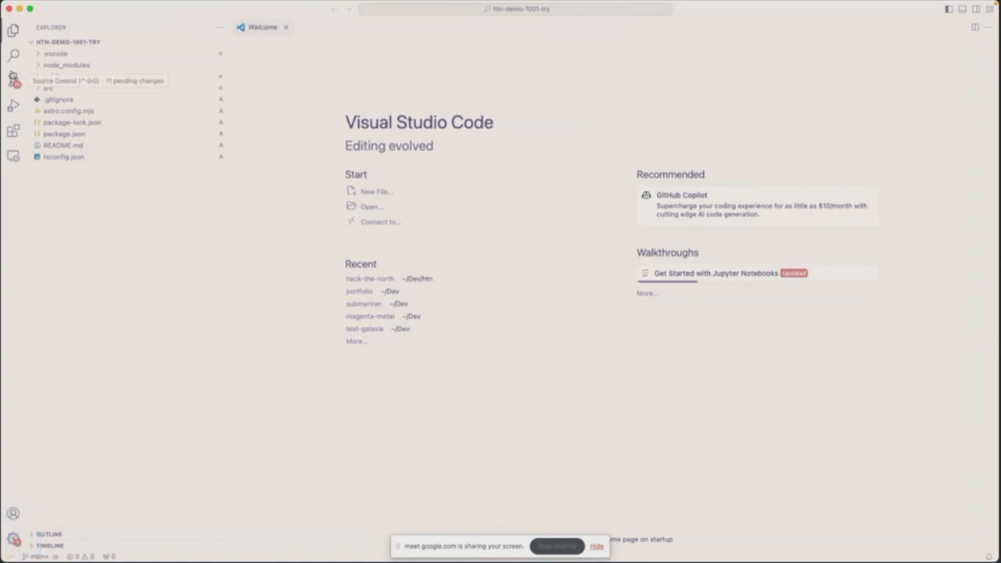
Step: Check the details of the installed Astro extension in the extensions list
click(12, 131)
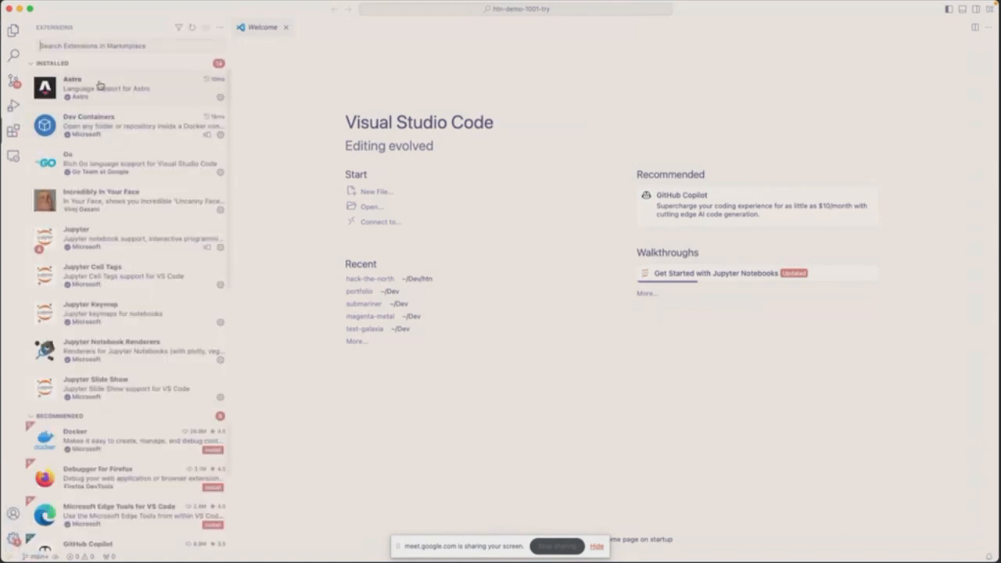
mouse_move(99, 85)
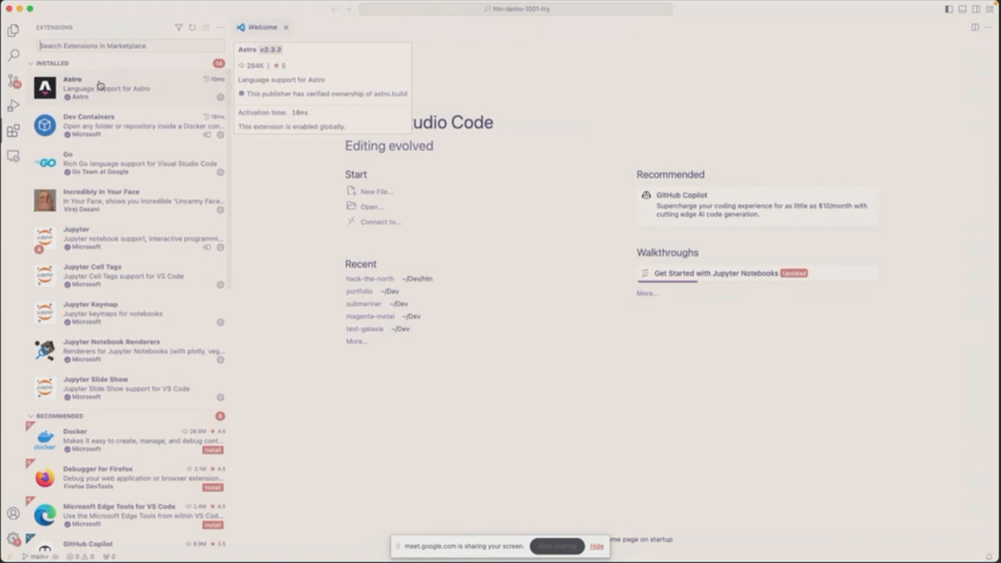
Step: Review the details of the installed Astro, Incredibly In Your Face, Rosé Pine and Tailwind CSS IntelliSense extensions
click(99, 85)
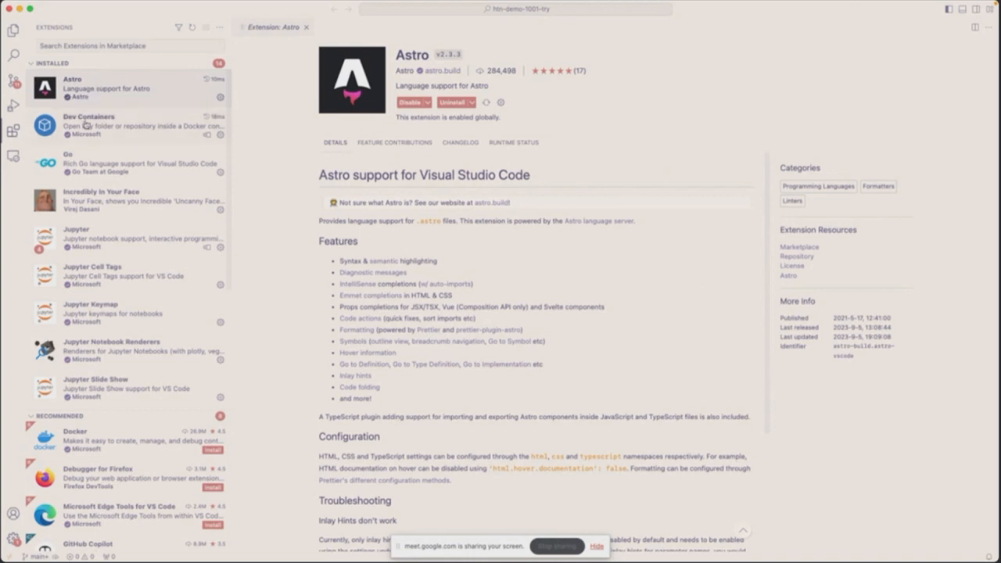
scroll(104, 189, down, 1)
scroll(104, 189, down, 1)
click(105, 186)
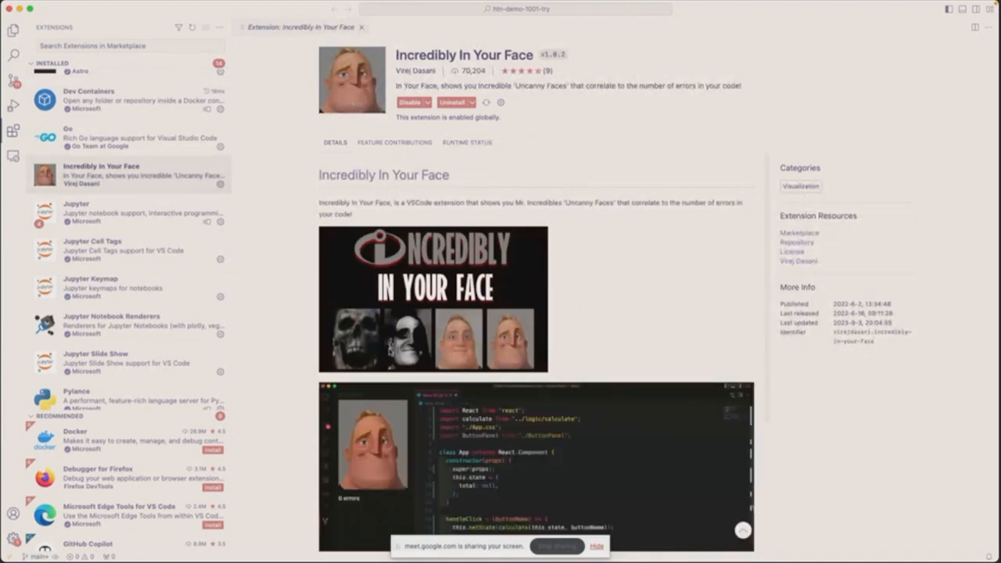
scroll(390, 352, down, 1)
scroll(389, 353, down, 2)
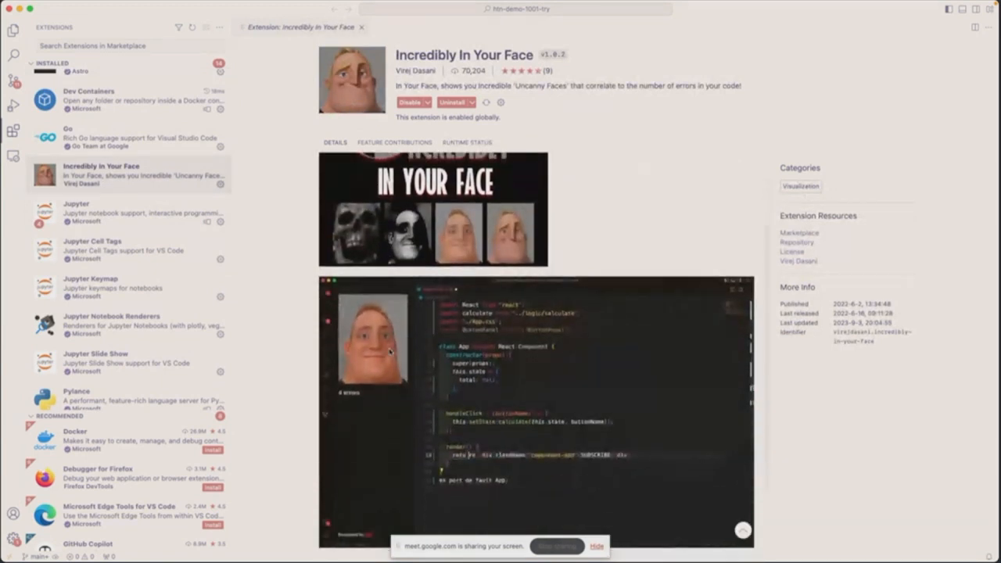
scroll(154, 375, down, 5)
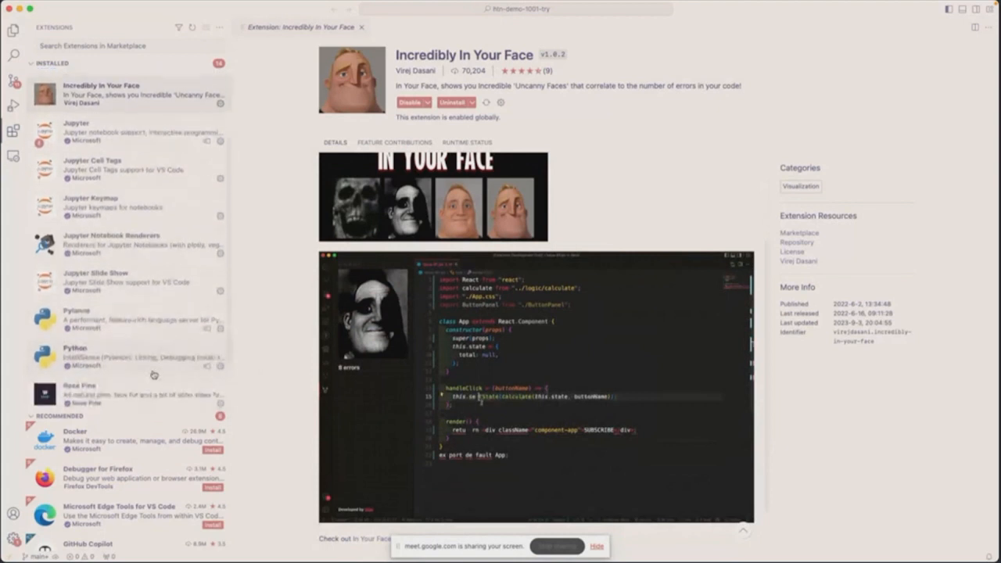
scroll(154, 375, down, 2)
click(127, 315)
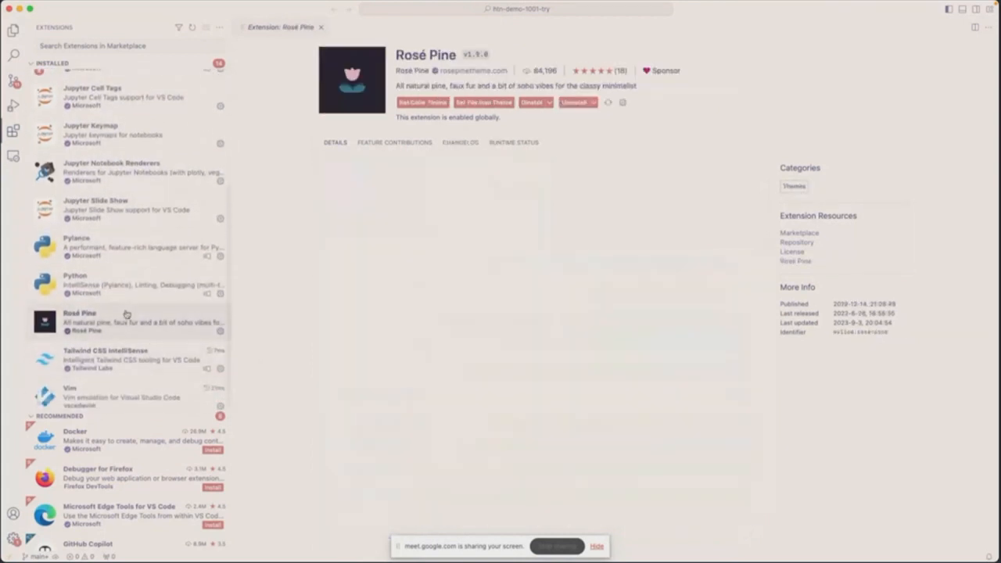
click(129, 374)
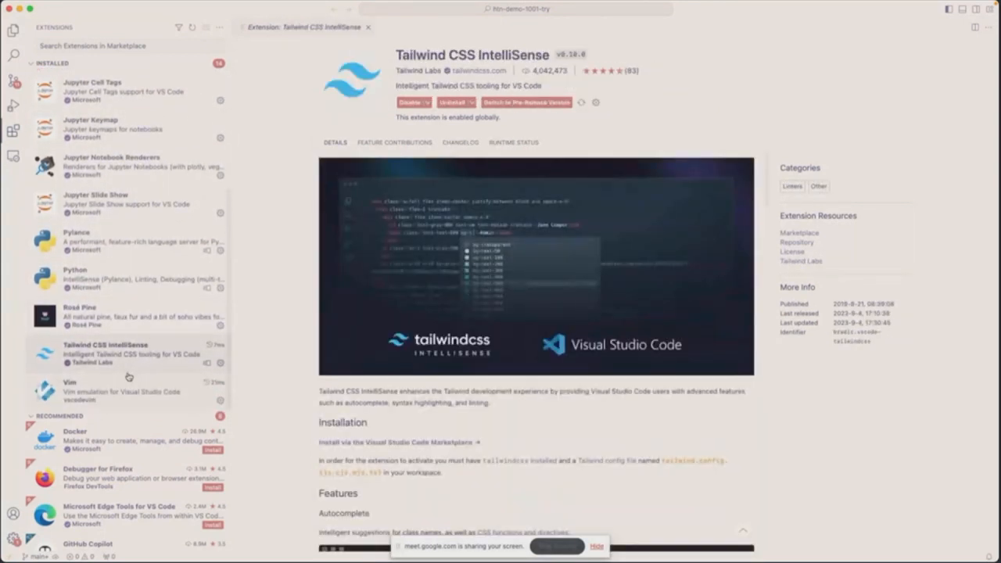
mouse_move(105, 356)
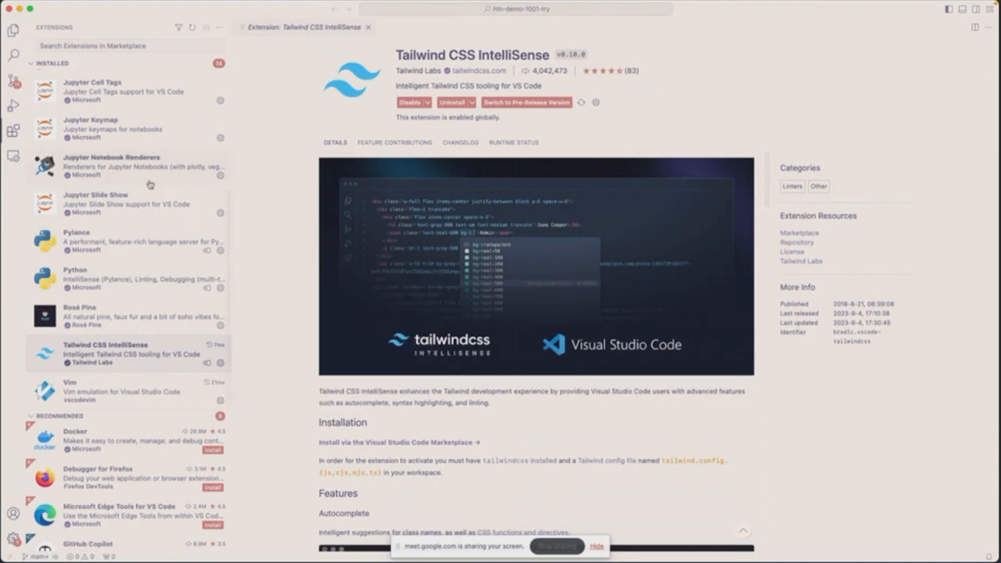
Step: Show the project files and open index.astro from the src/pages folder
click(14, 34)
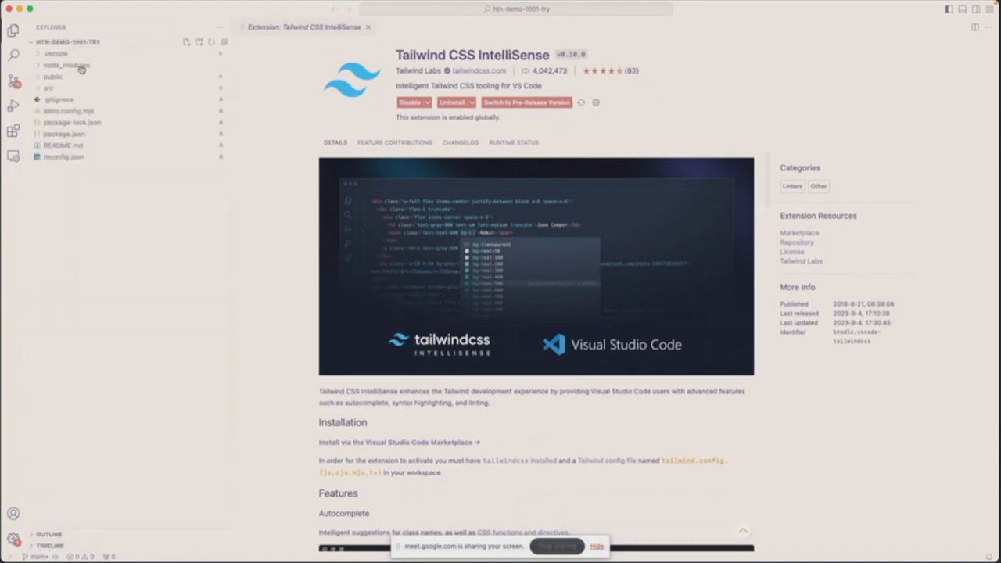
click(116, 90)
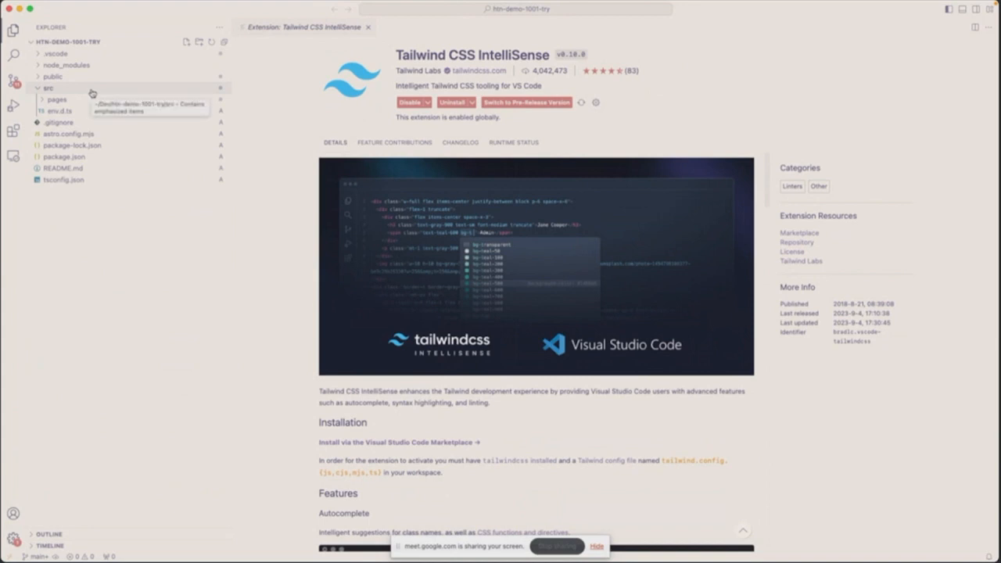
click(90, 101)
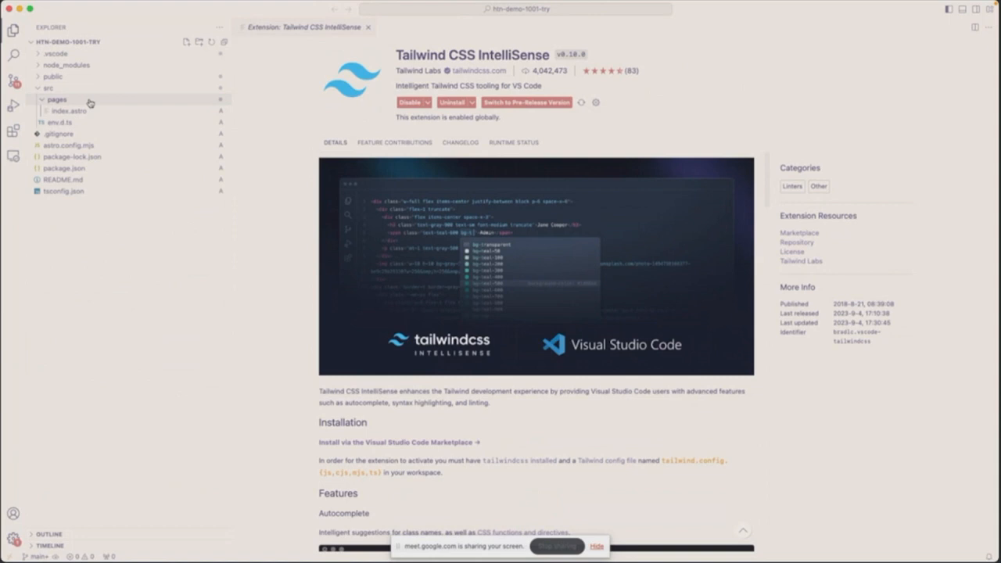
click(97, 112)
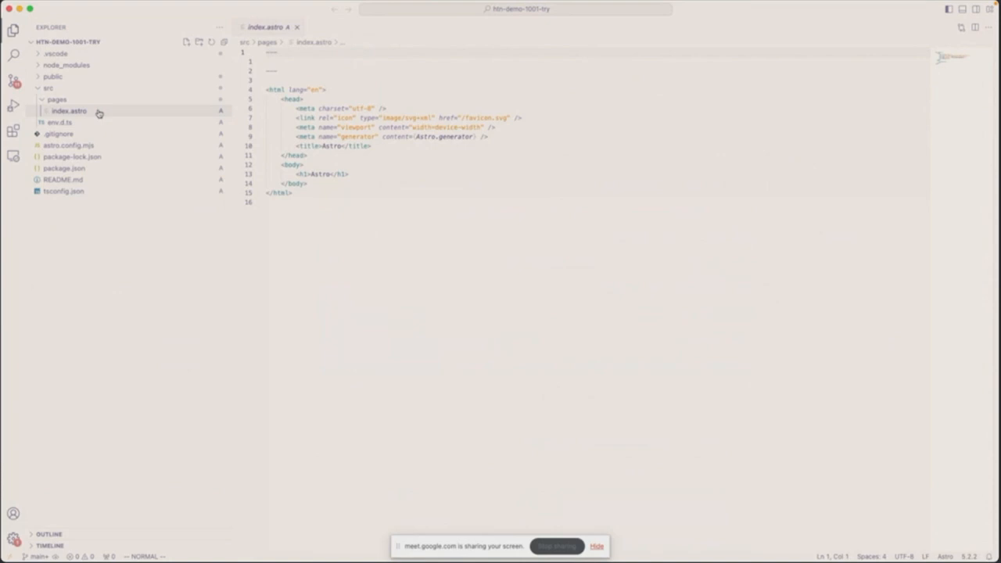
Step: Remove the h1 heading from the body element of index.astro and leave an empty line between the body tags
click(312, 136)
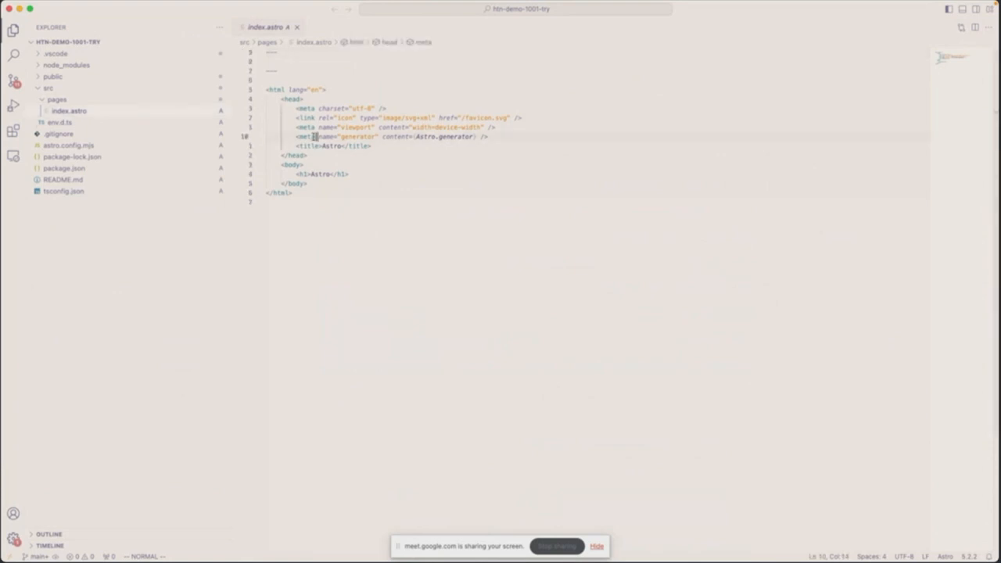
click(320, 173)
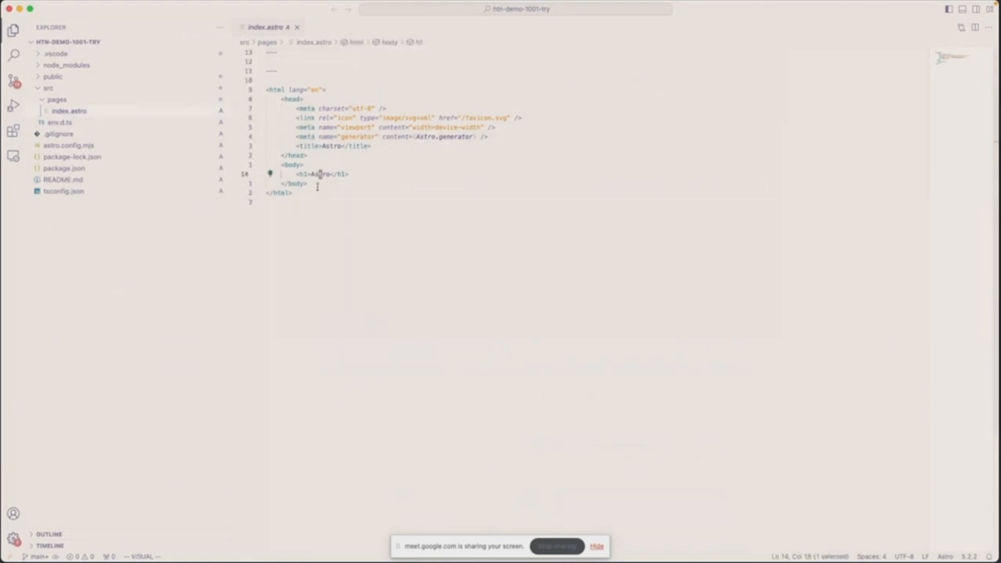
key(k)
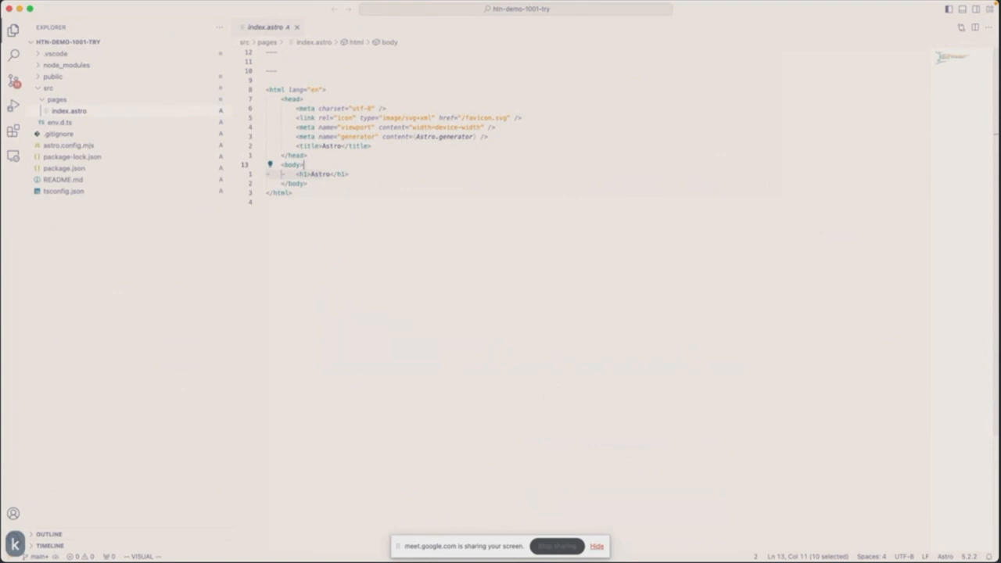
key(ctrl+c)
key(c)
key(i)
key(t)
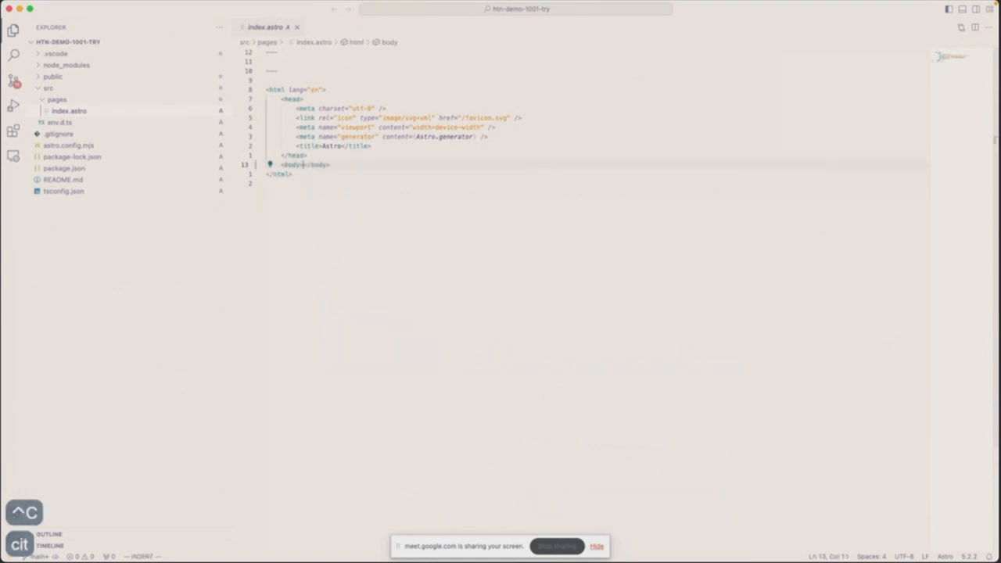
key(Return)
key(ctrl+c)
Step: Switch to Figma and copy the Tailwind code generated for the website frame
key(ctrl+alt+shift+super+1)
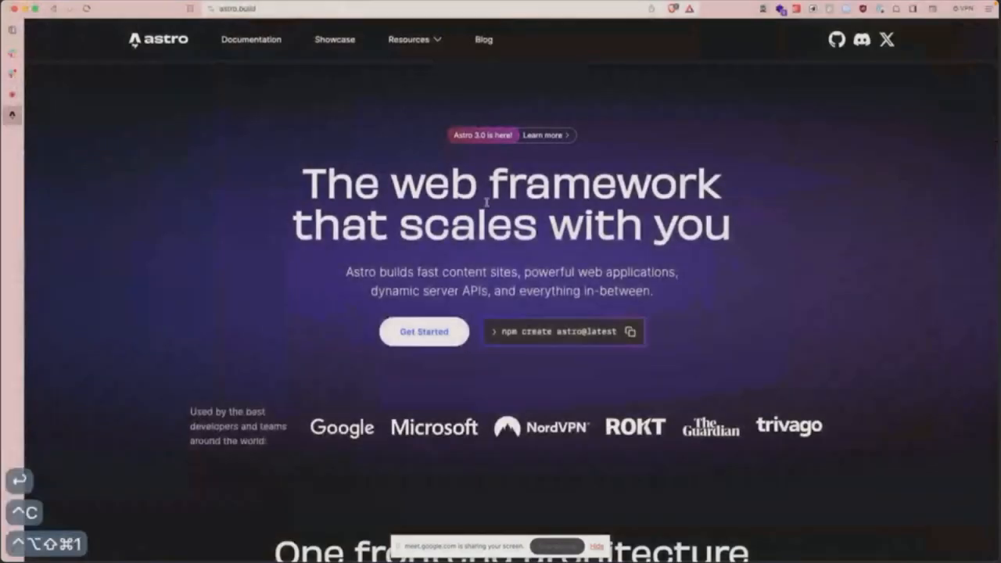
key(ctrl+alt+shift+super+3)
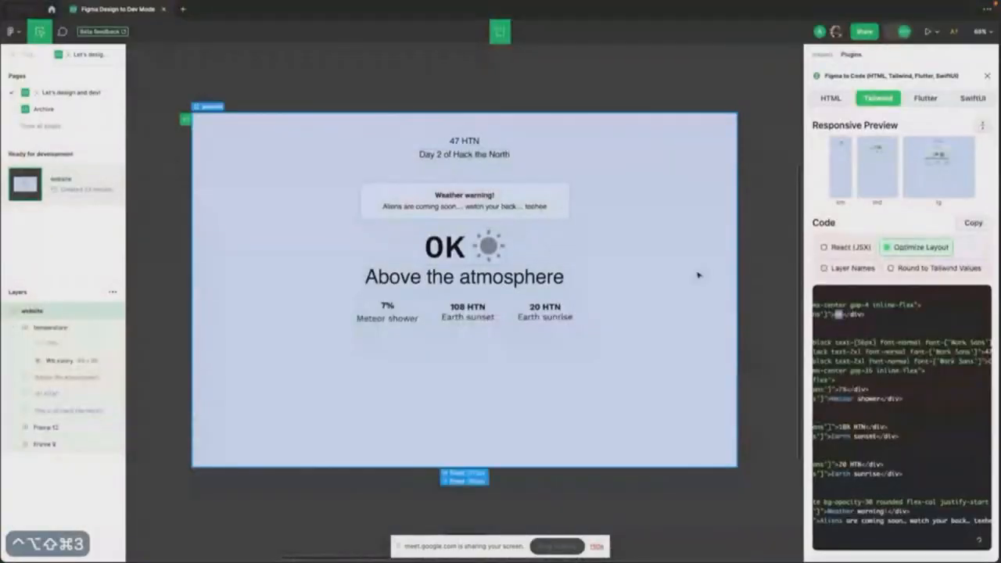
click(975, 223)
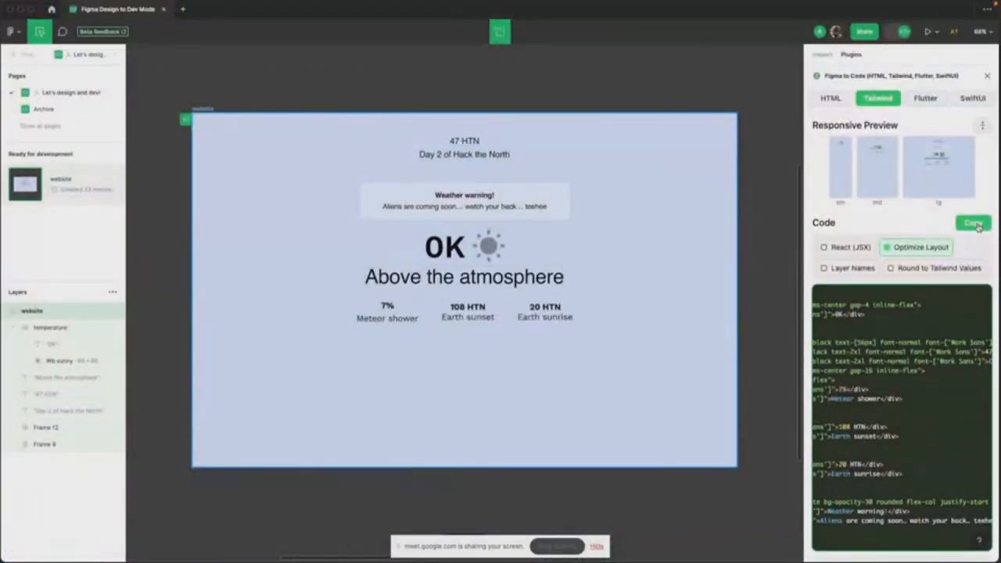
Step: Return to VS Code, paste the copied Tailwind markup into the body of index.astro and save the file
key(ctrl+alt+shift+super+2)
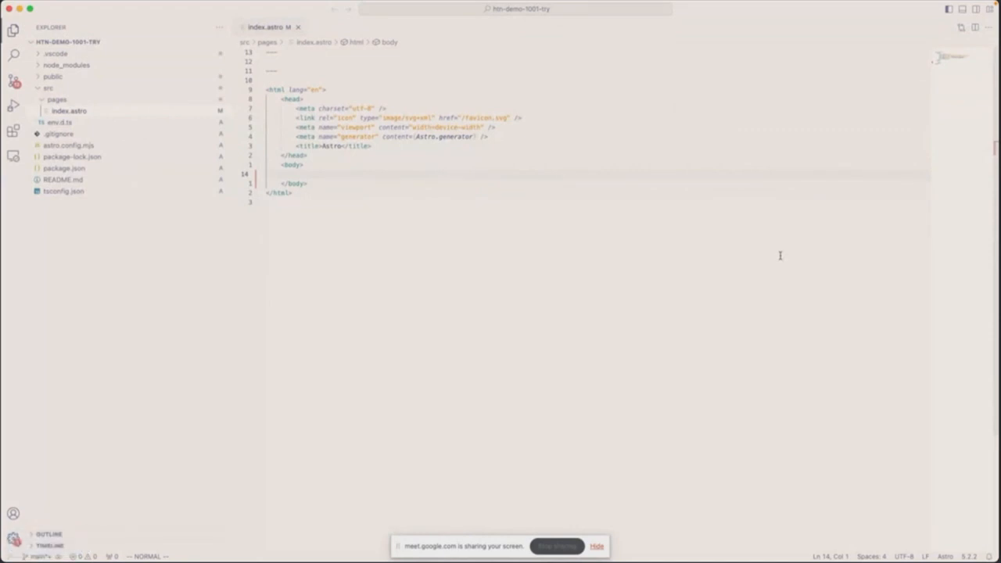
key(super+v)
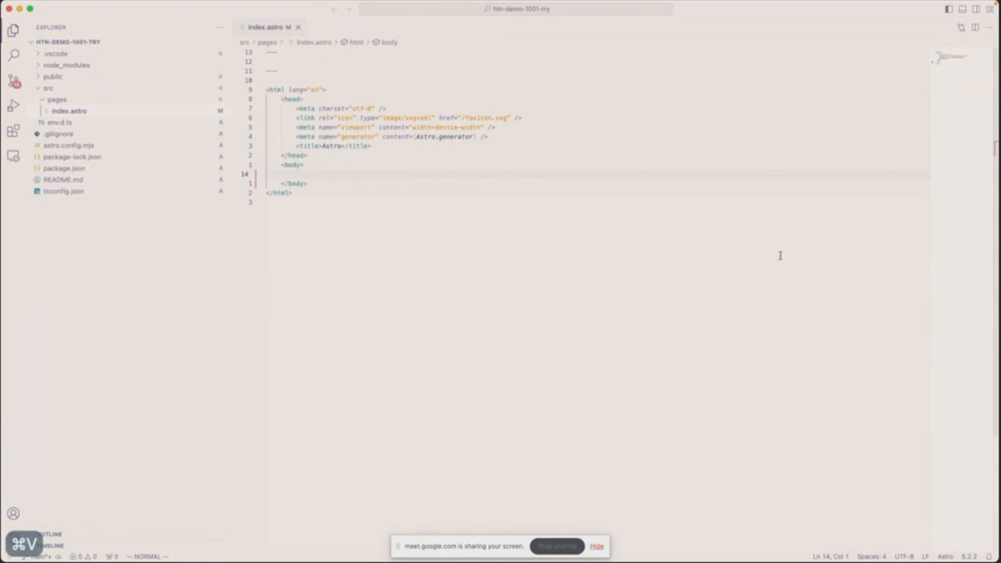
key(ctrl+c)
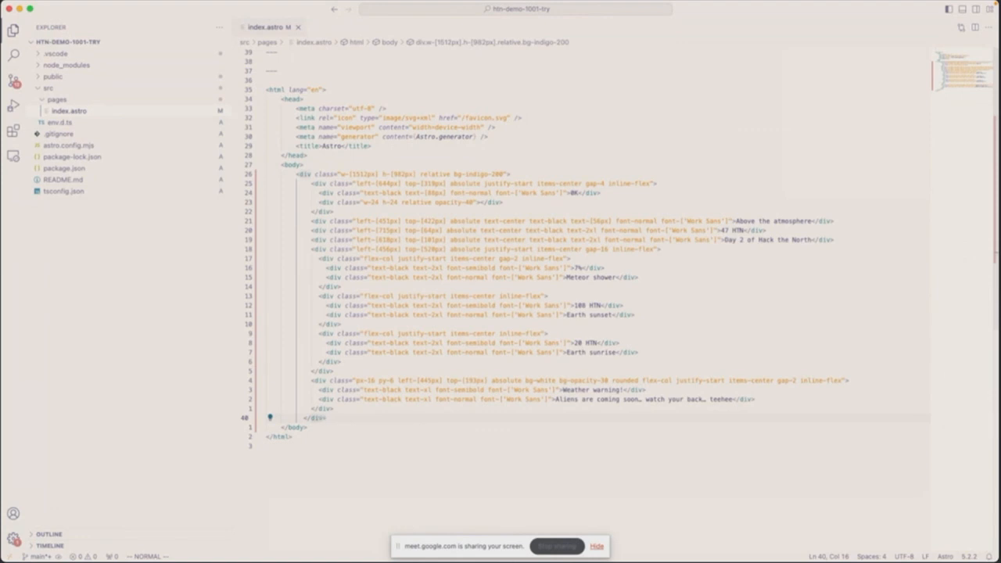
key(shift)
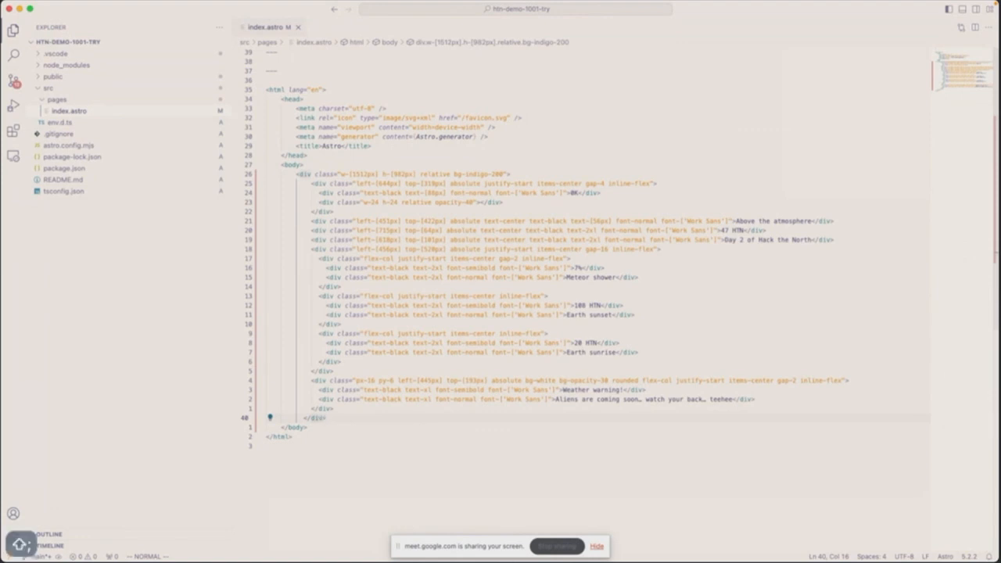
text(:w)
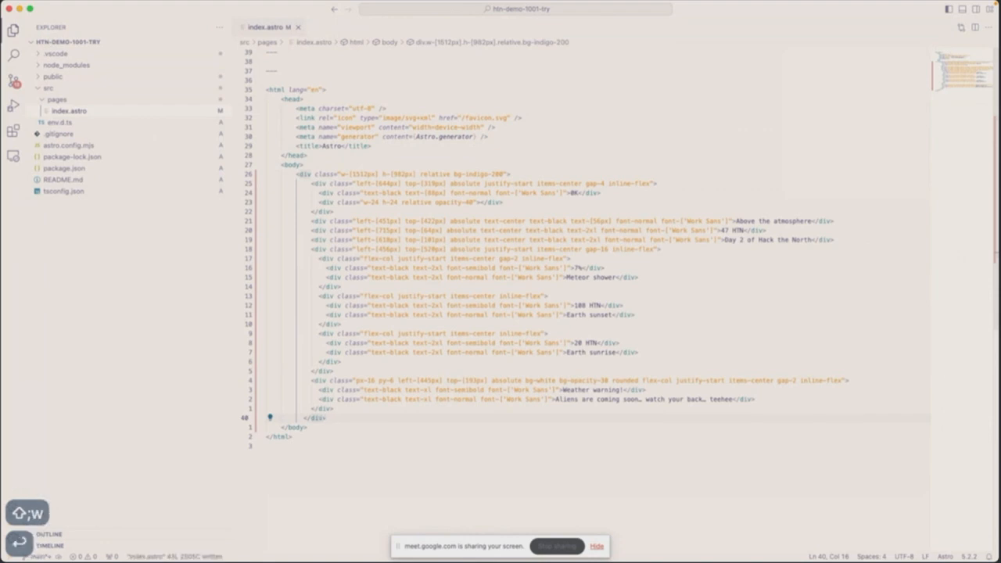
key(Return)
Step: Start the dev server in the integrated terminal with "npm run dev" and open the local site in the browser
key(ctrl+grave)
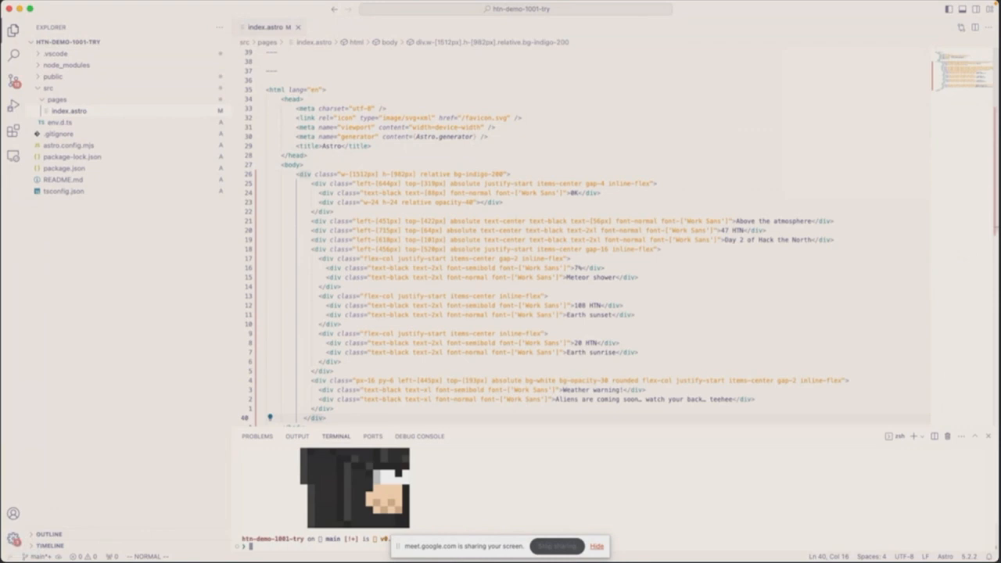
text(npm run d)
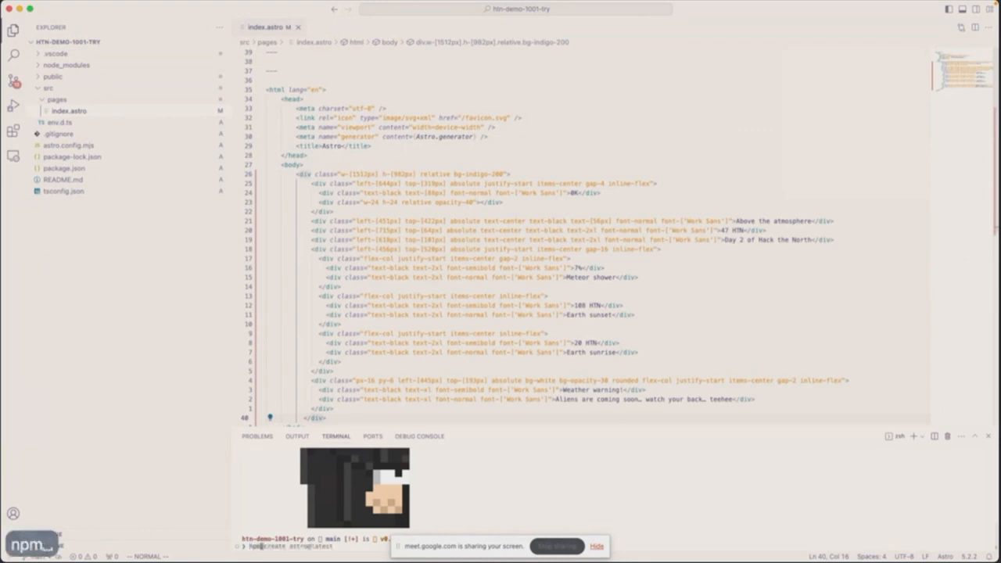
text(ev)
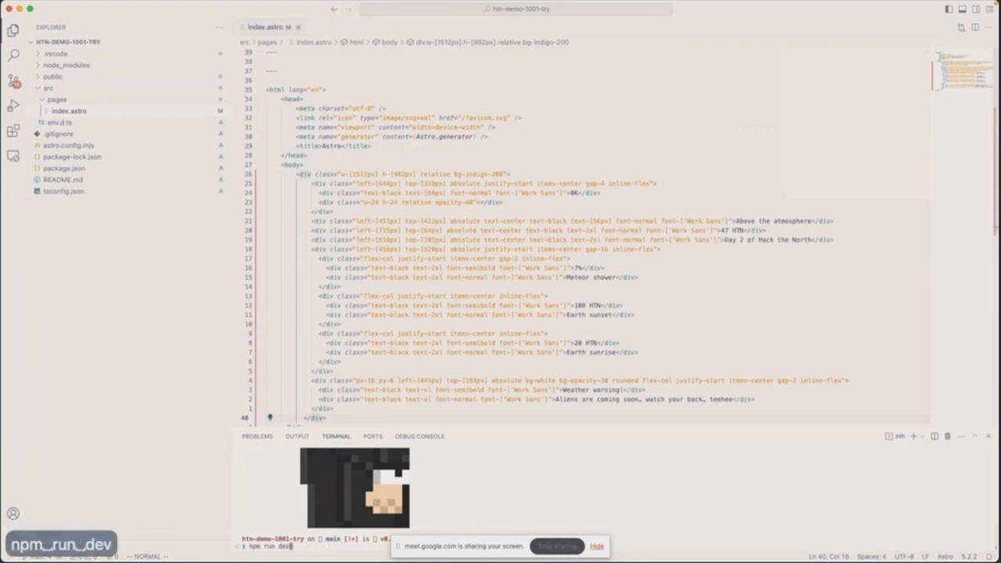
key(Return)
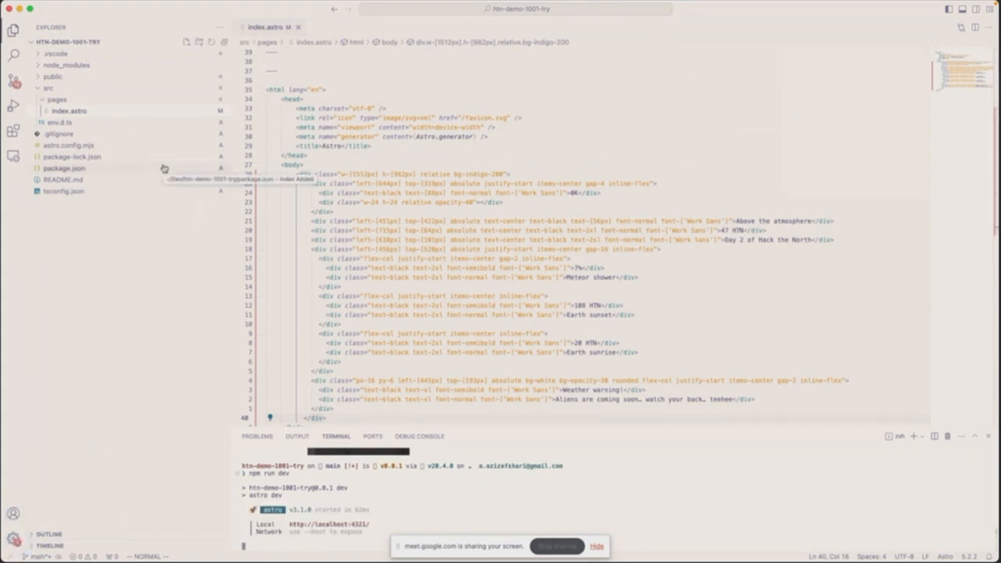
super+click(325, 532)
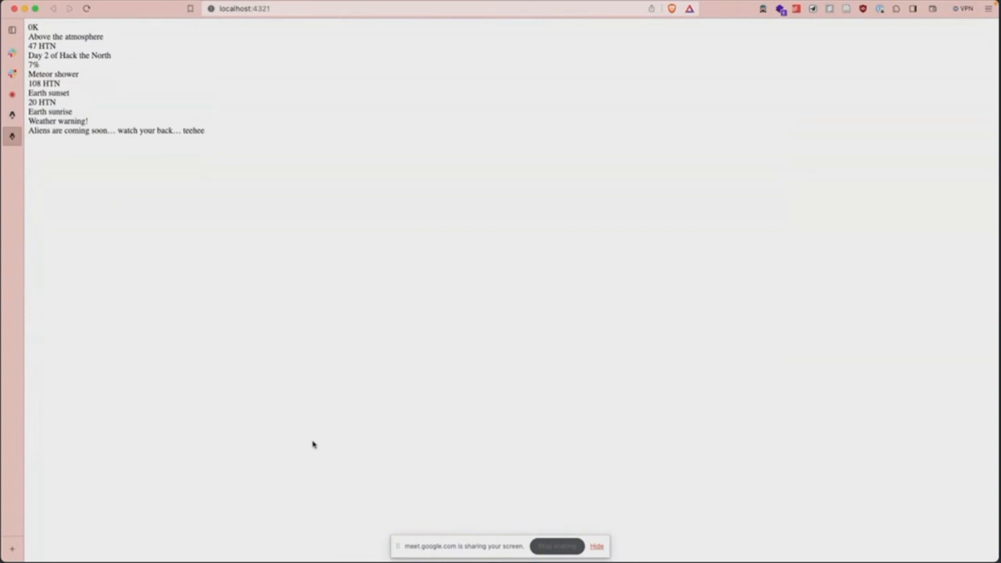
Step: Load the Astro website in a new browser tab and go to its documentation
key(super+t)
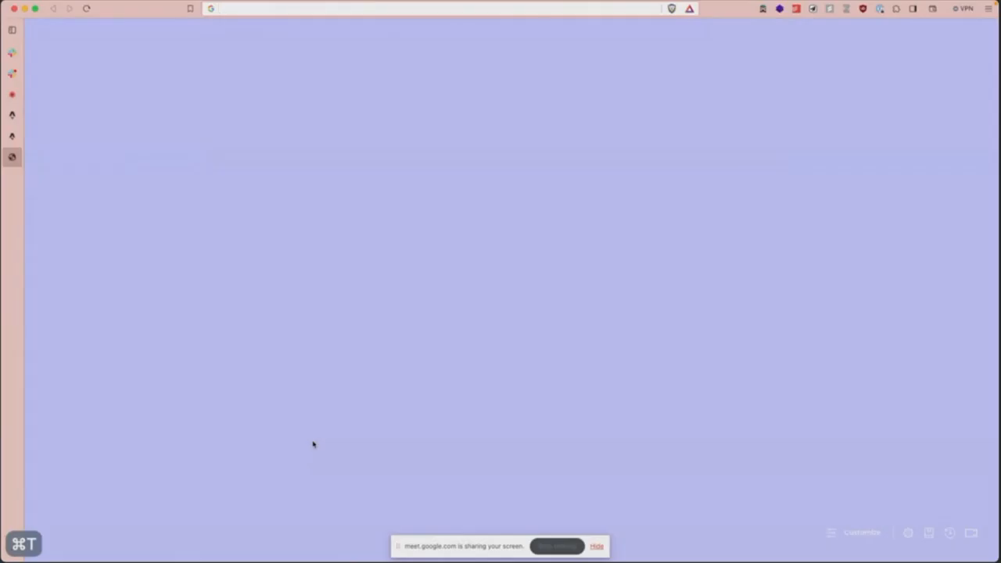
text(astro)
key(Return)
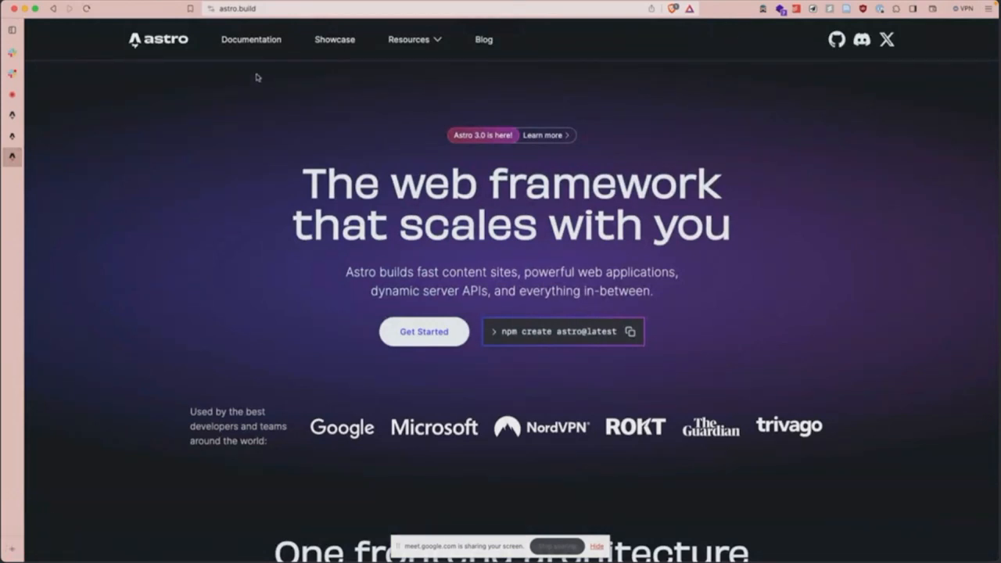
click(253, 42)
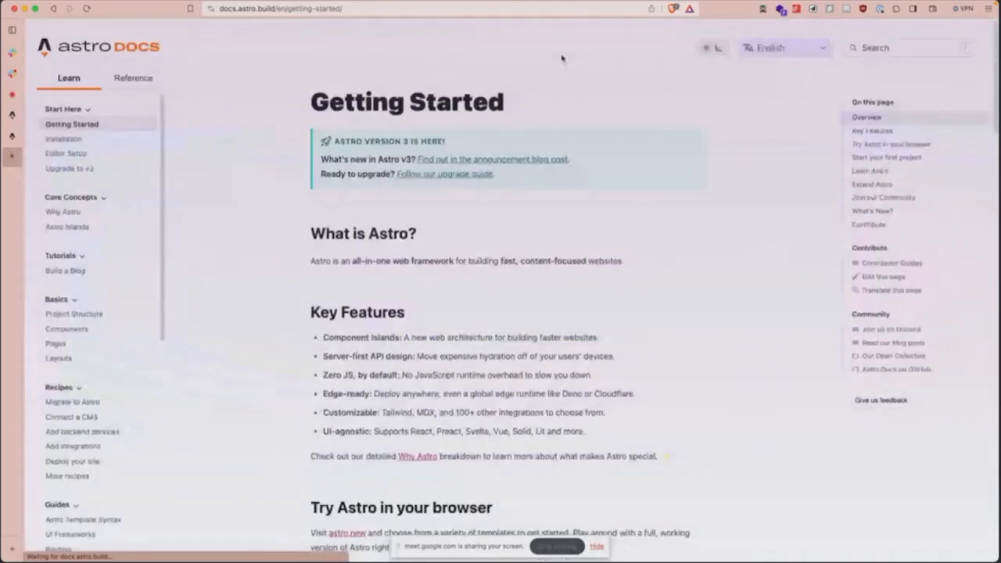
click(856, 45)
click(856, 44)
text(tai)
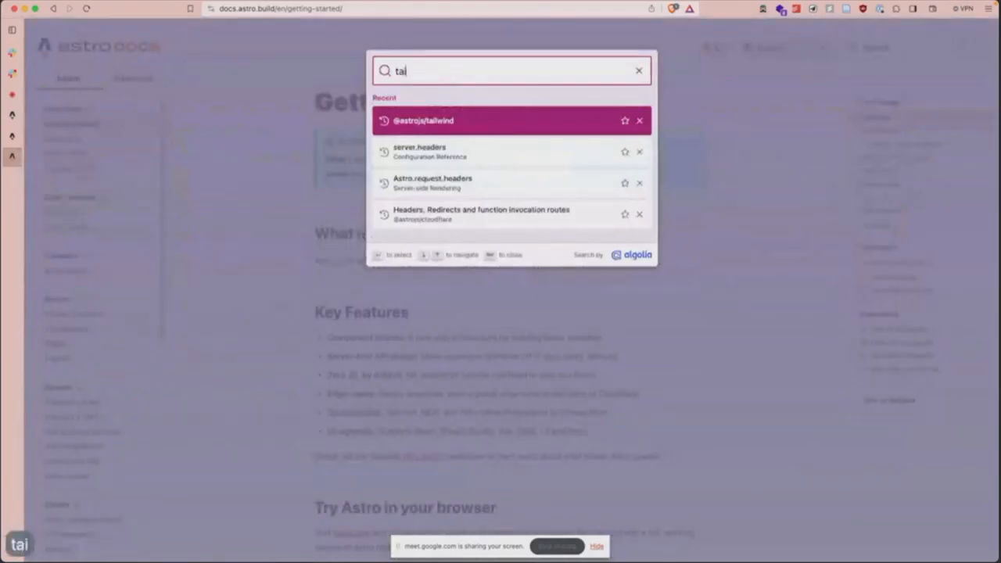
text(lwind)
key(Return)
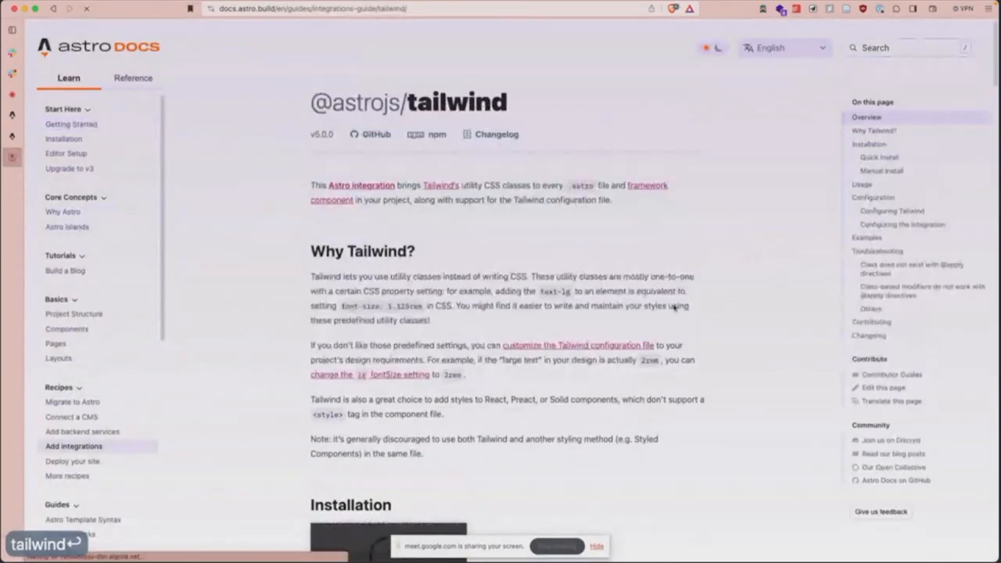
Step: Copy the NPM command "npx astro add tailwind" from the guide's Quick Install section
scroll(637, 313, down, 1)
scroll(637, 313, down, 7)
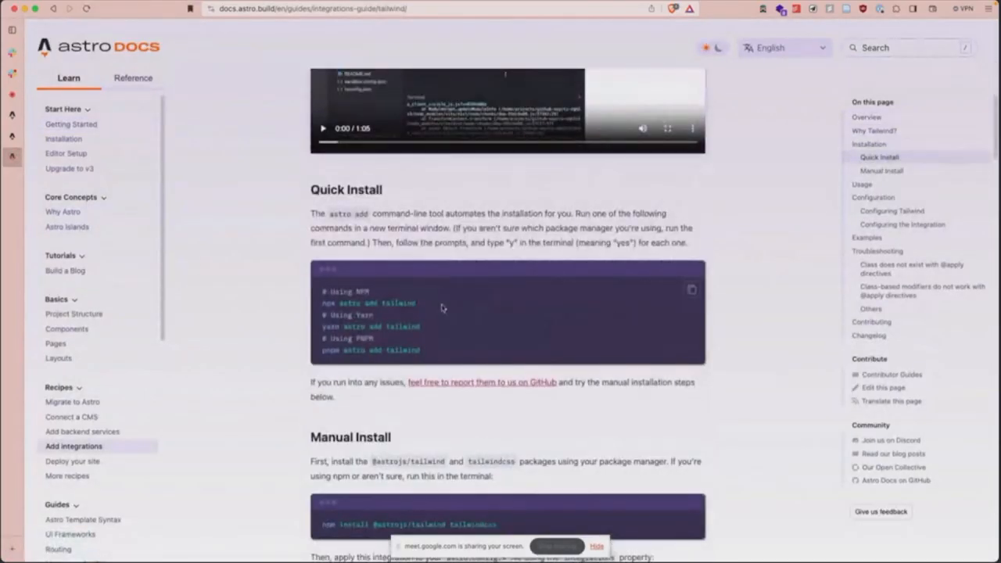
drag(416, 307, 322, 304)
key(super+c)
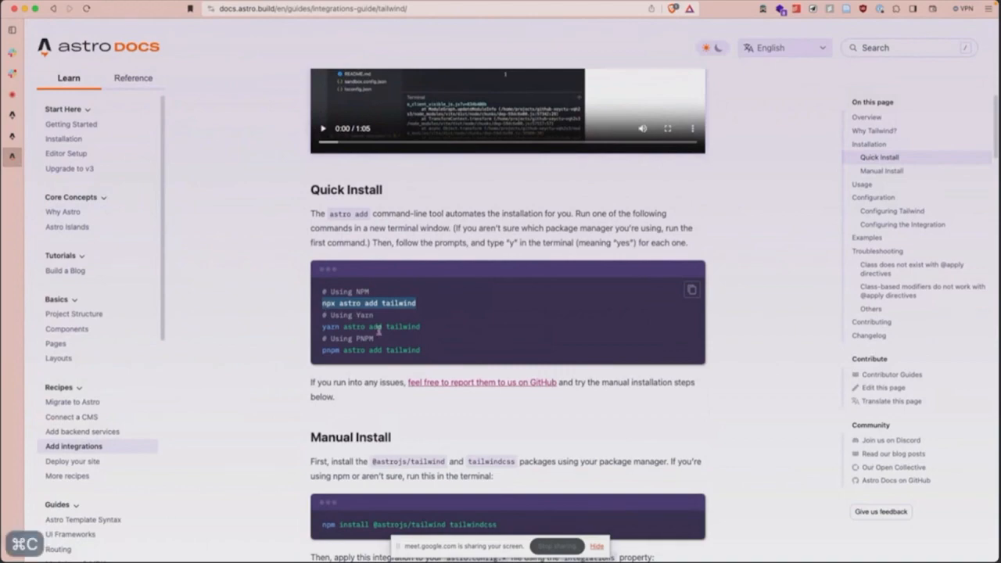
Step: Switch to VS Code, stop the running dev server and run "npx astro add tailwind" in the terminal
key(ctrl+alt+super+2)
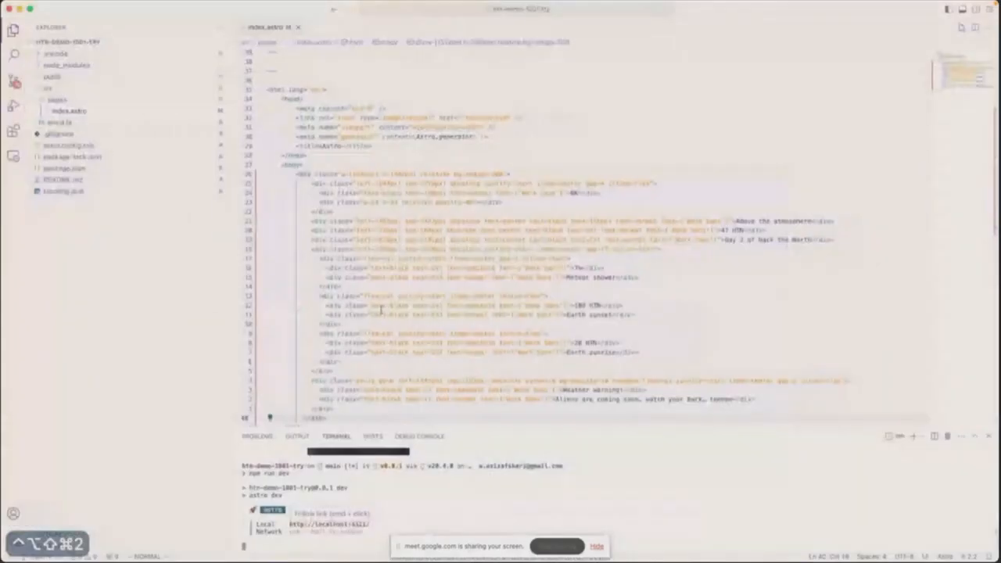
key(ctrl+c)
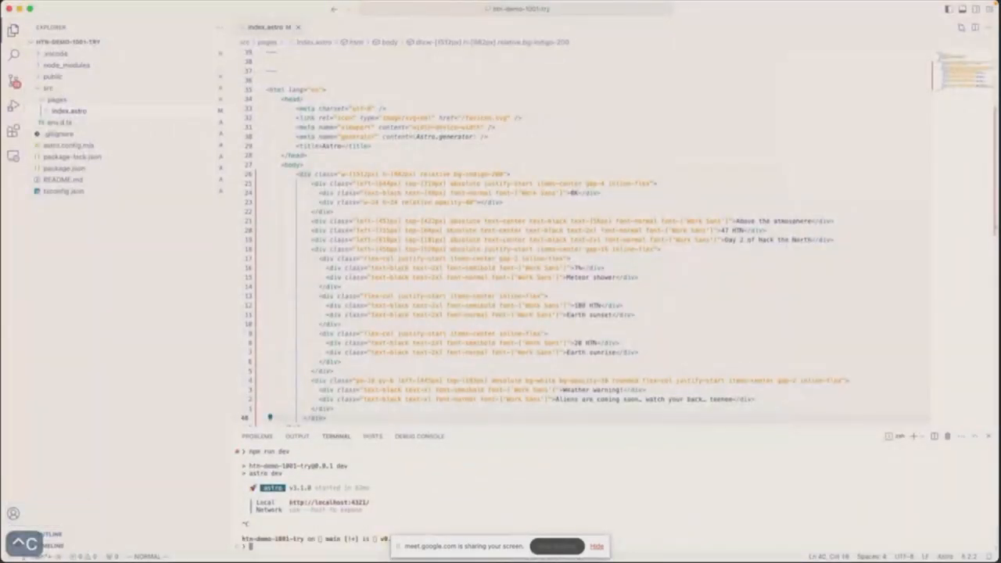
key(Up)
key(Left)
key(Left)
key(Left)
key(Left)
key(Left)
key(Left)
key(Left)
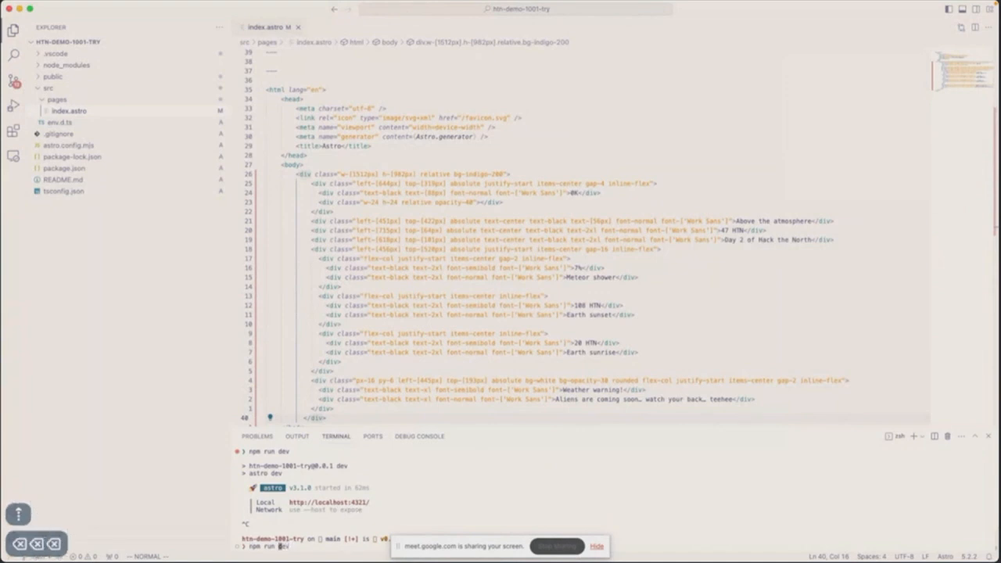
key(BackSpace)
key(BackSpace)
key(BackSpace)
key(BackSpace)
key(BackSpace)
key(BackSpace)
key(super+v)
key(Return)
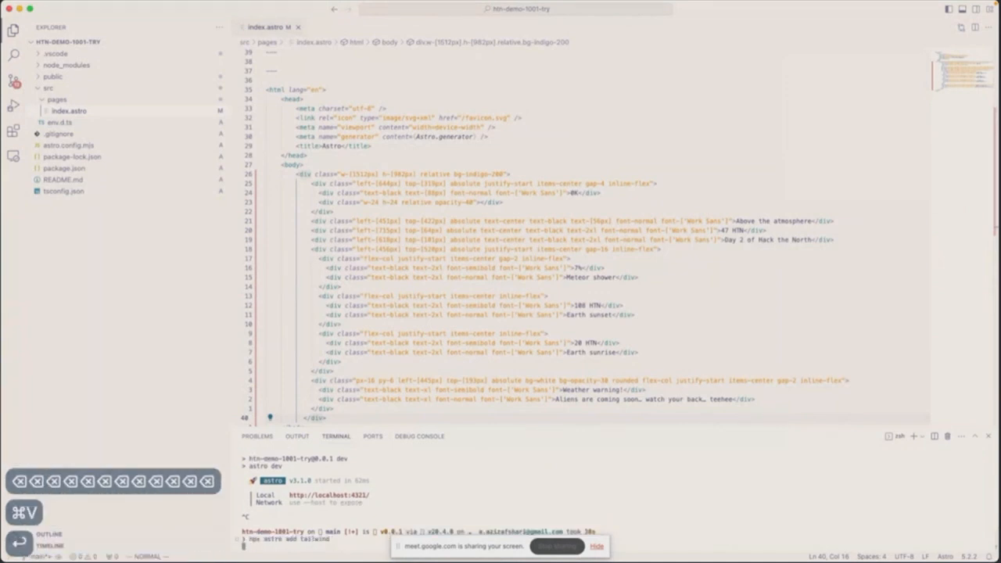
Step: Accept the Tailwind installer's prompts to install dependencies, generate tailwind.config.cjs and update the Astro config
key(y)
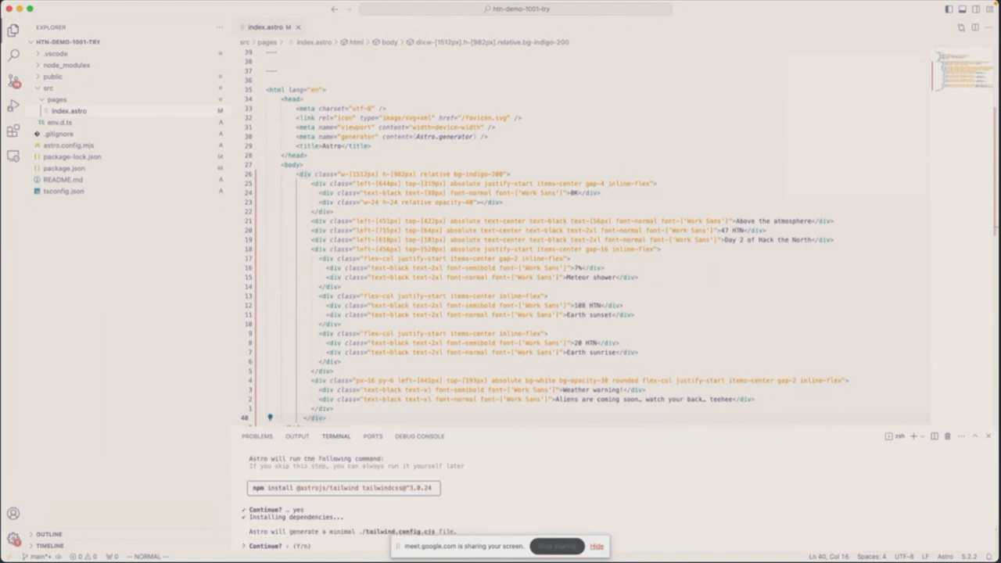
key(y)
key(y)
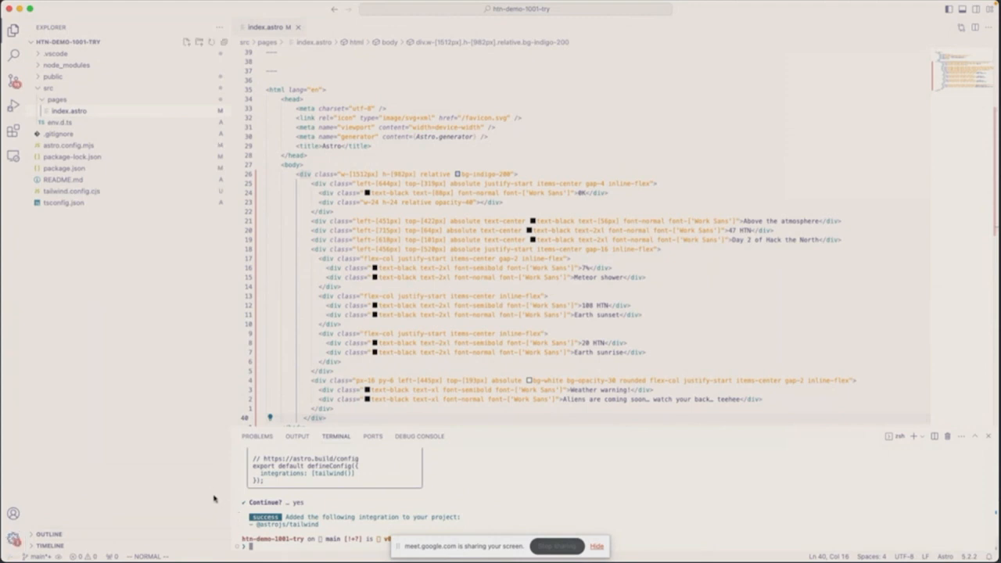
Step: Save index.astro from the editor
mouse_move(437, 249)
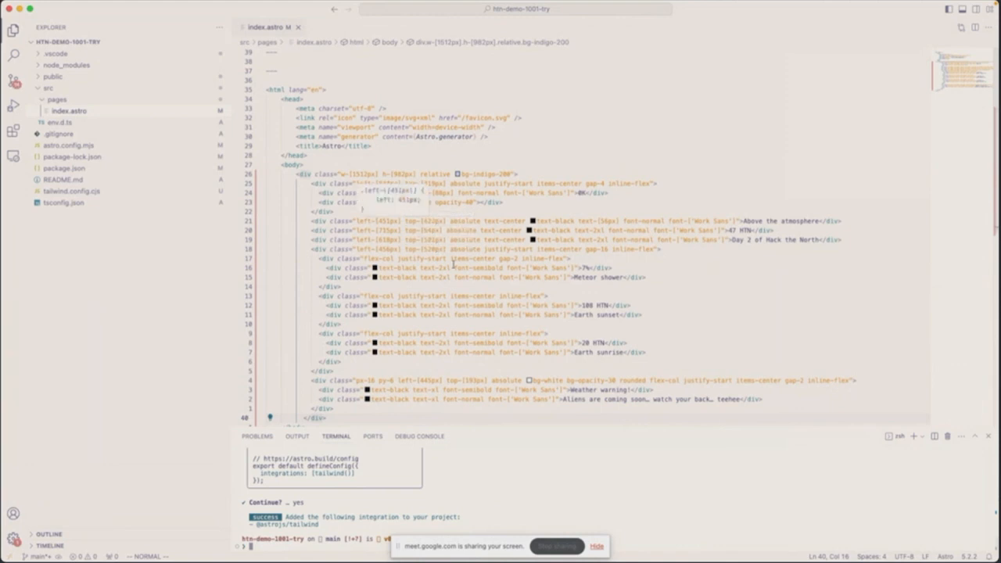
mouse_move(539, 221)
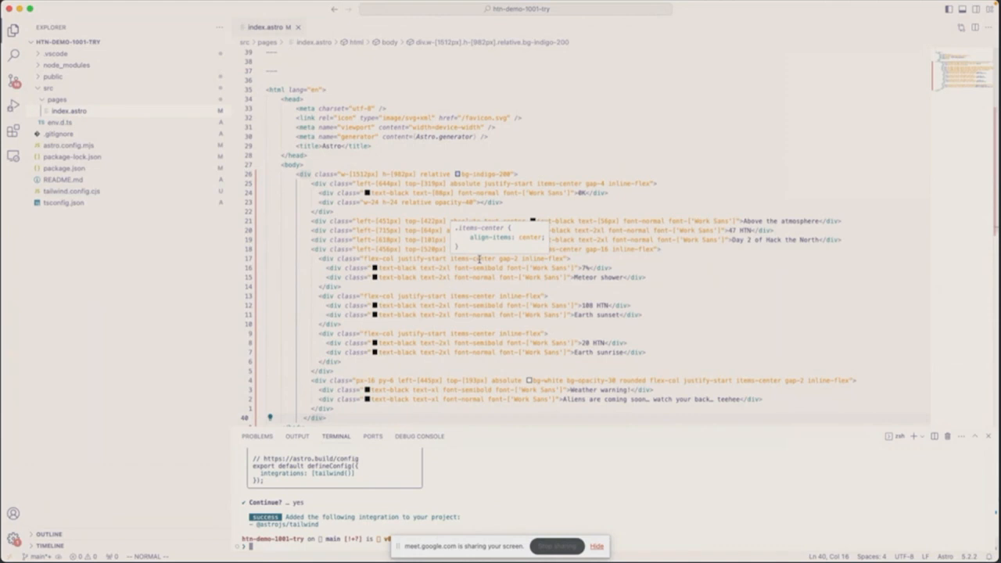
text(:w)
key(Return)
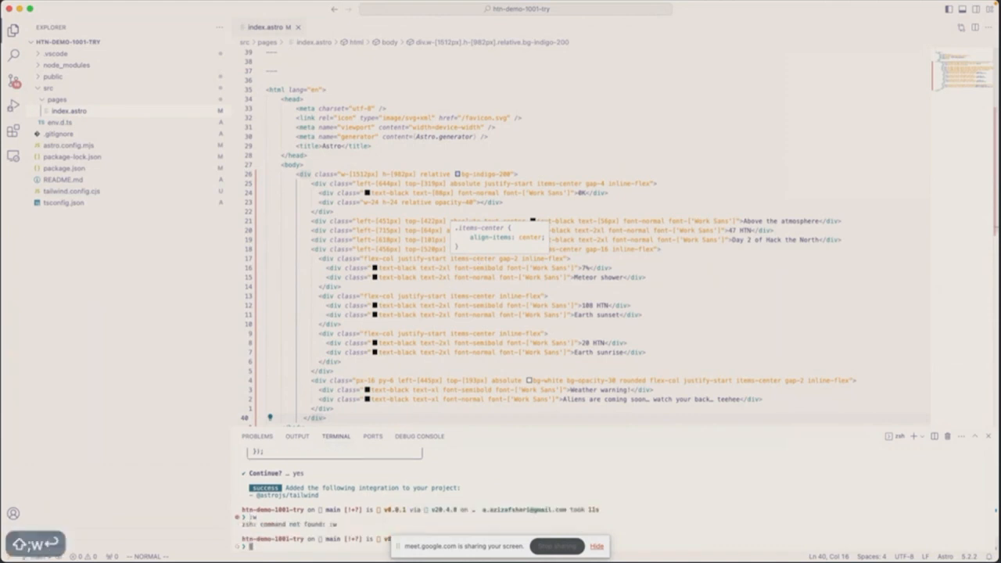
click(332, 211)
text(:w)
key(Return)
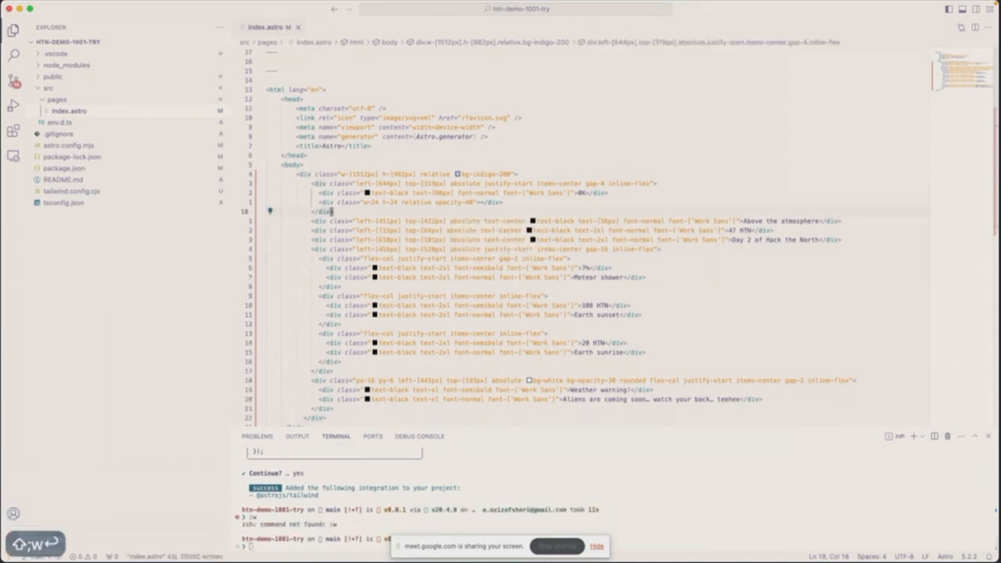
Step: Restart the dev server in the terminal with "npm run dev"
text(n)
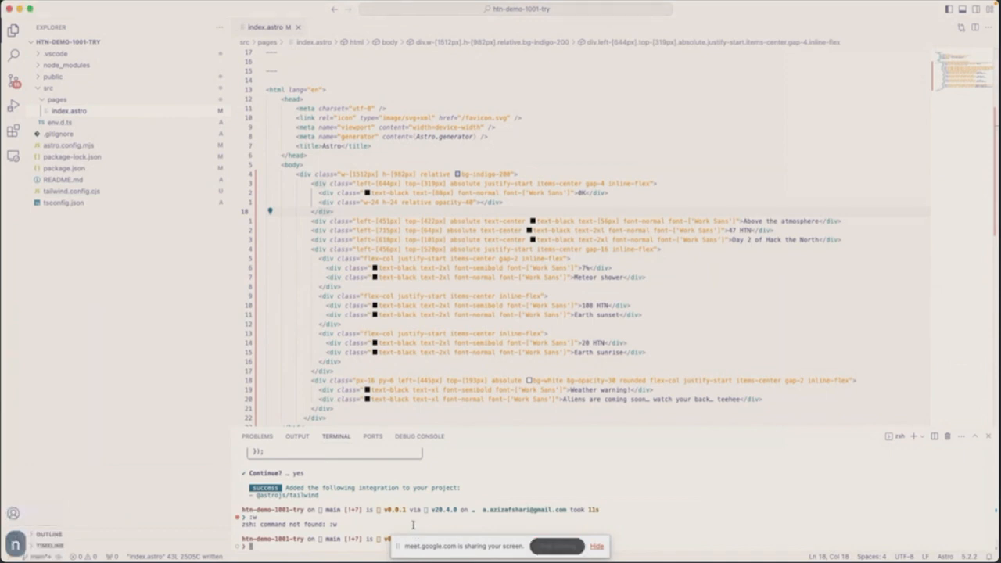
text(pm run dev)
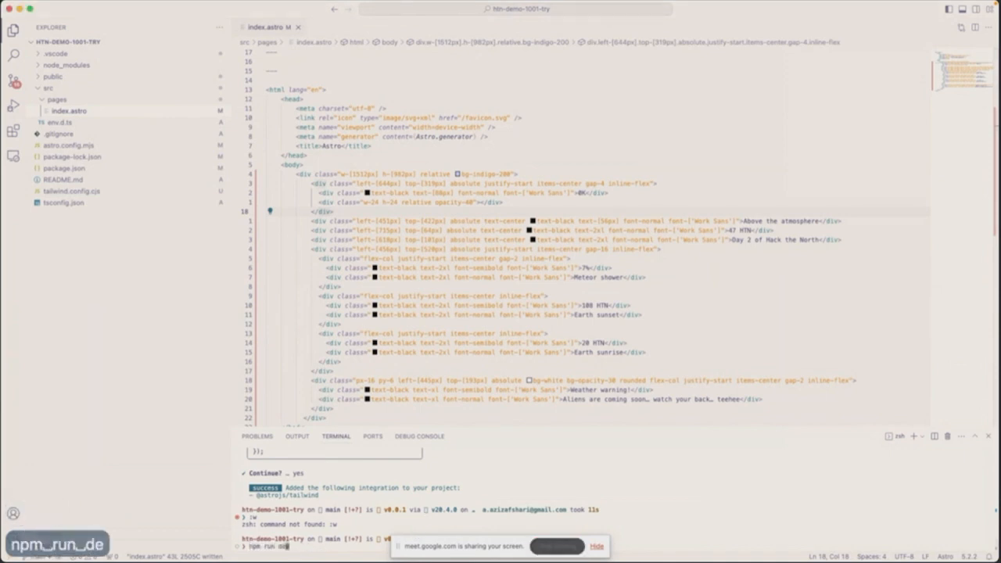
key(Return)
Step: Switch to the browser, close the Astro docs tab and reload the local site
key(ctrl+alt+shift+super+1)
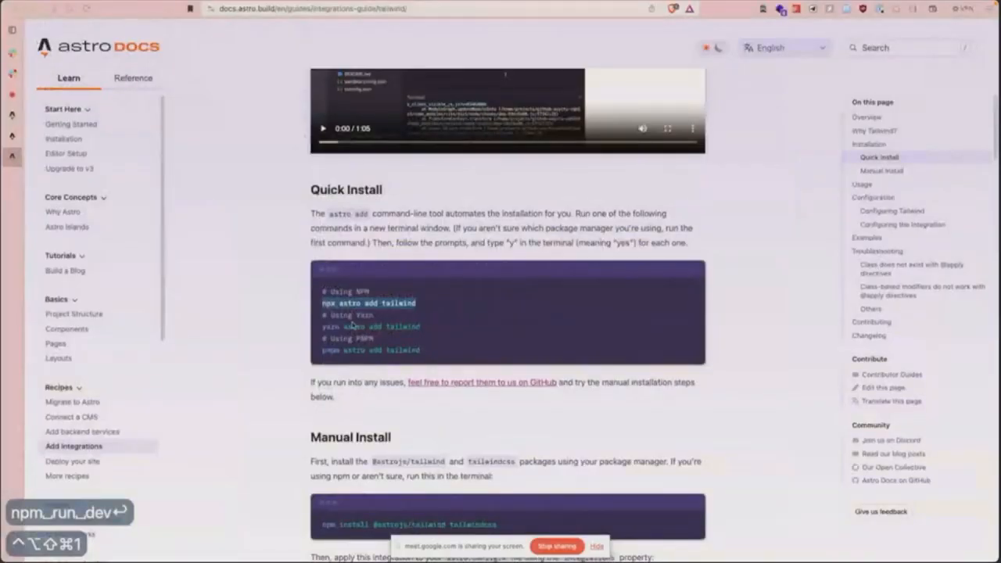
key(super+t)
text(l)
key(super+w)
key(super+w)
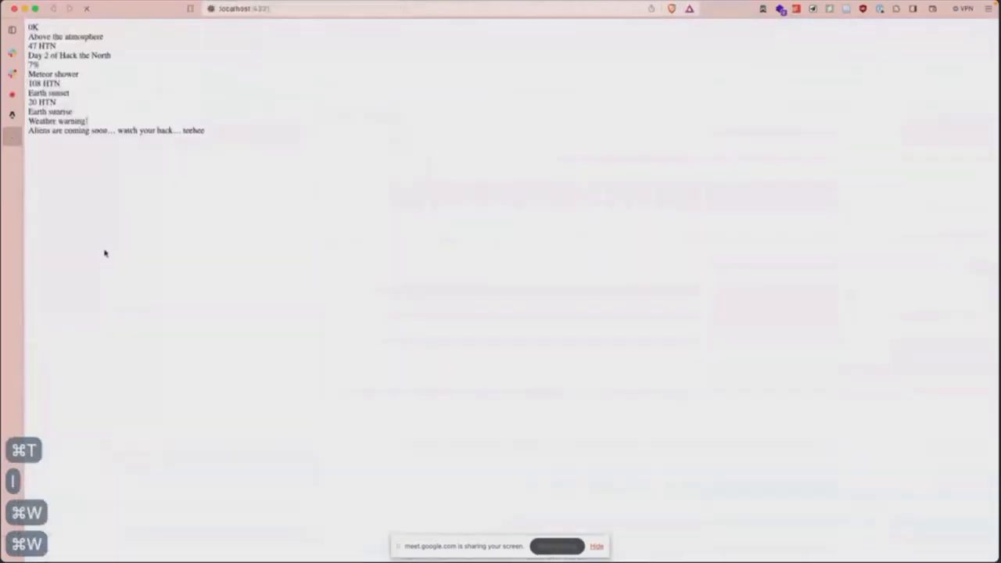
key(super+r)
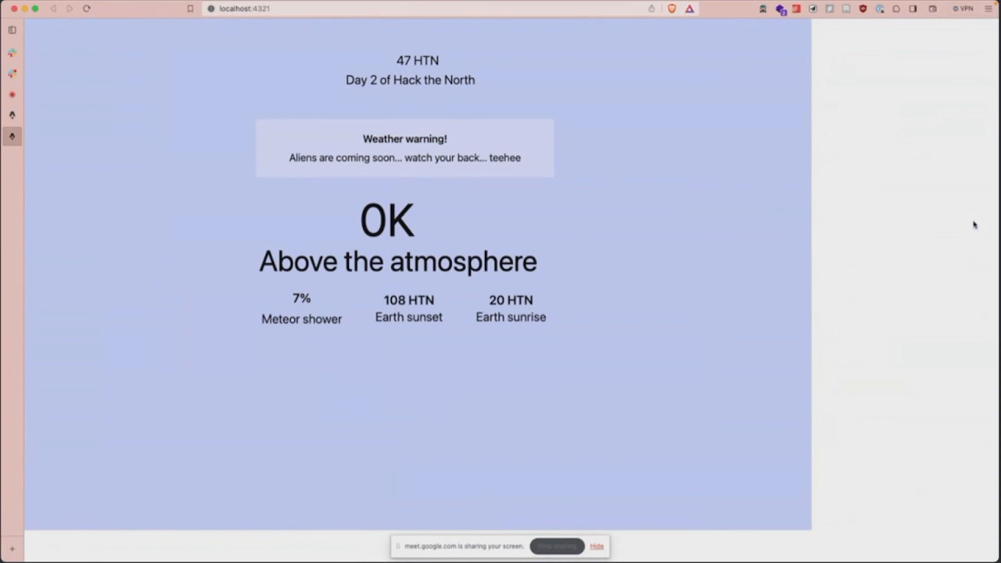
drag(997, 235, 999, 43)
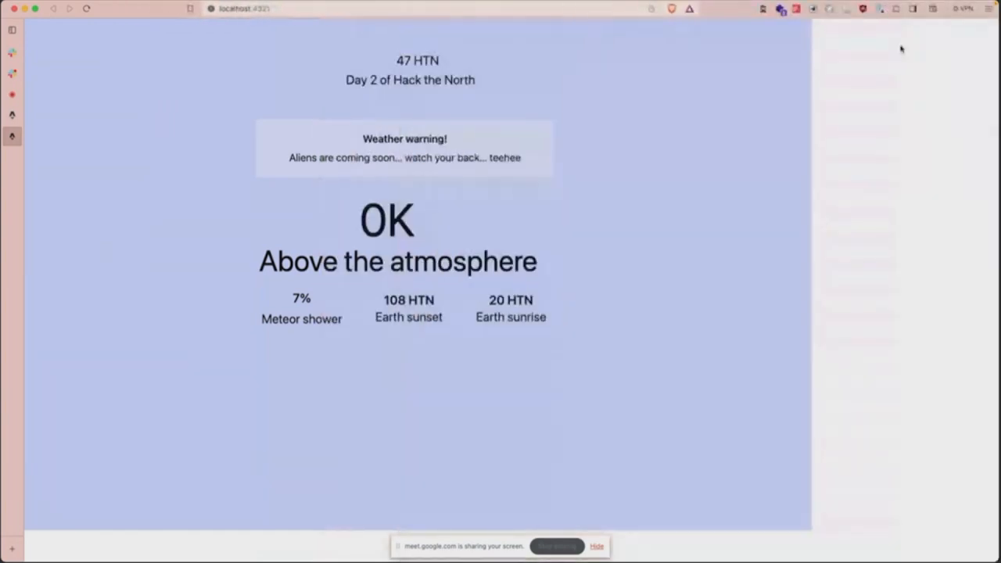
Step: In VS Code, replace the outer indigo div's fixed width class with w-full, save index.astro and view the page in the browser
key(ctrl+alt+shift+super+2)
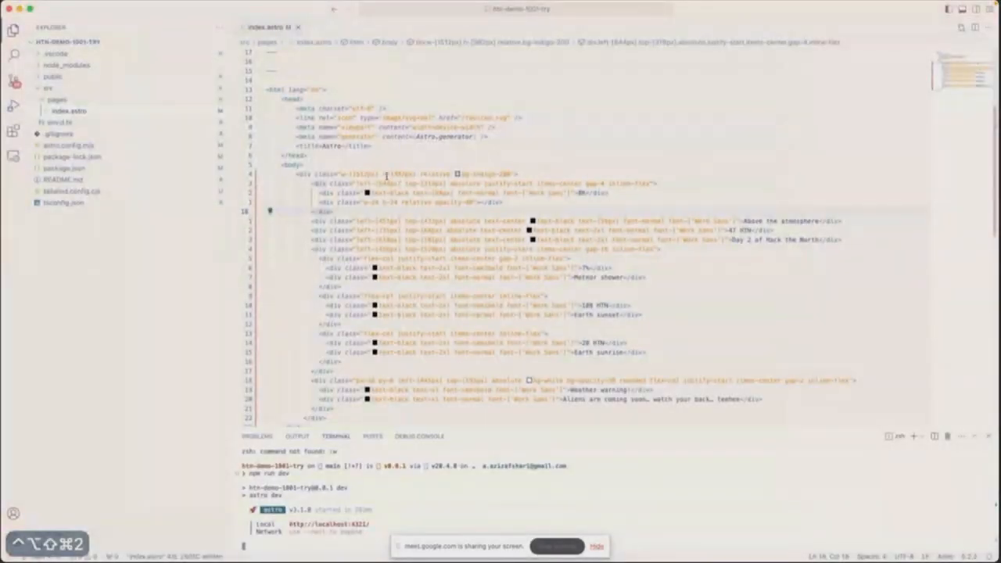
click(383, 175)
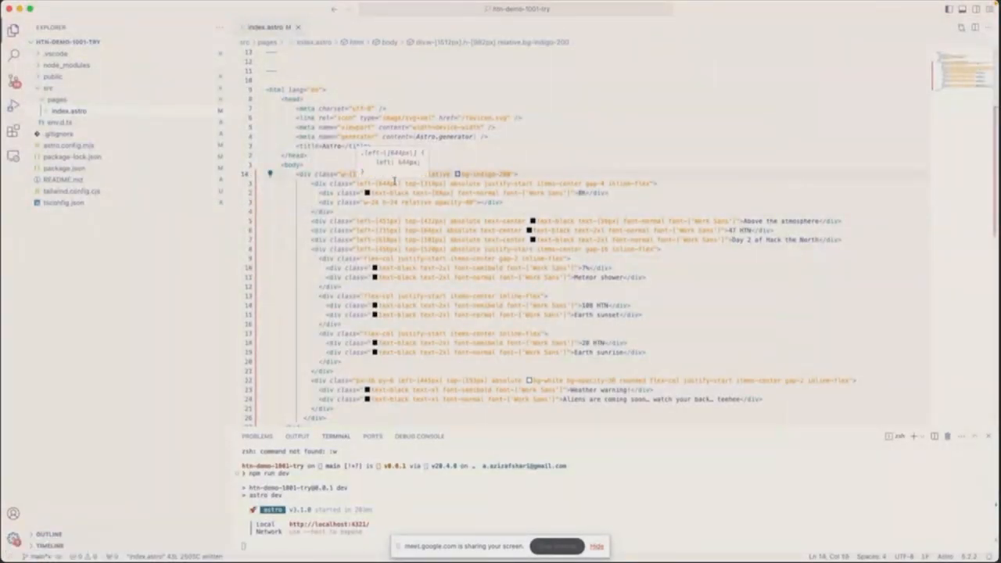
key(c)
key(a)
key(bracketleft)
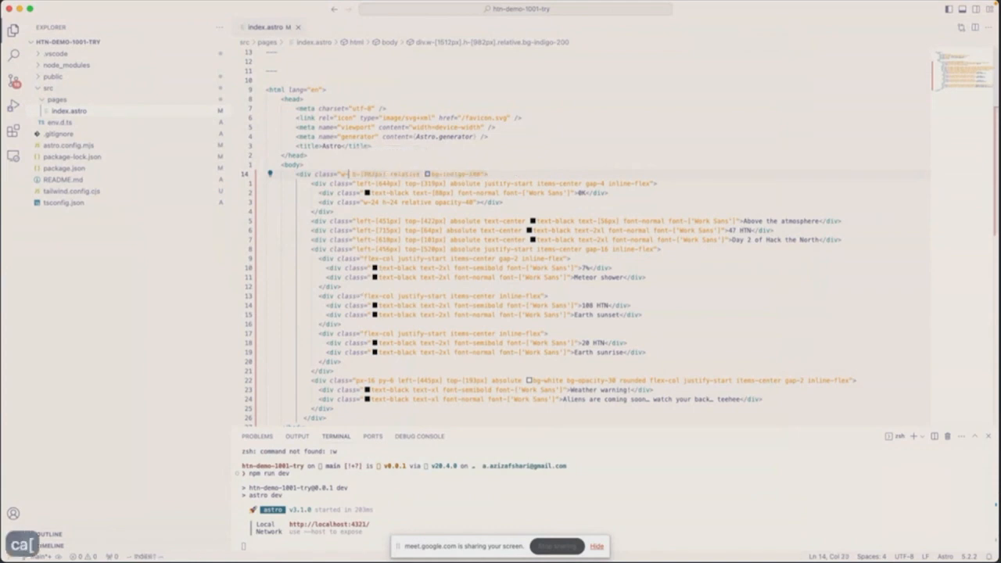
text(full)
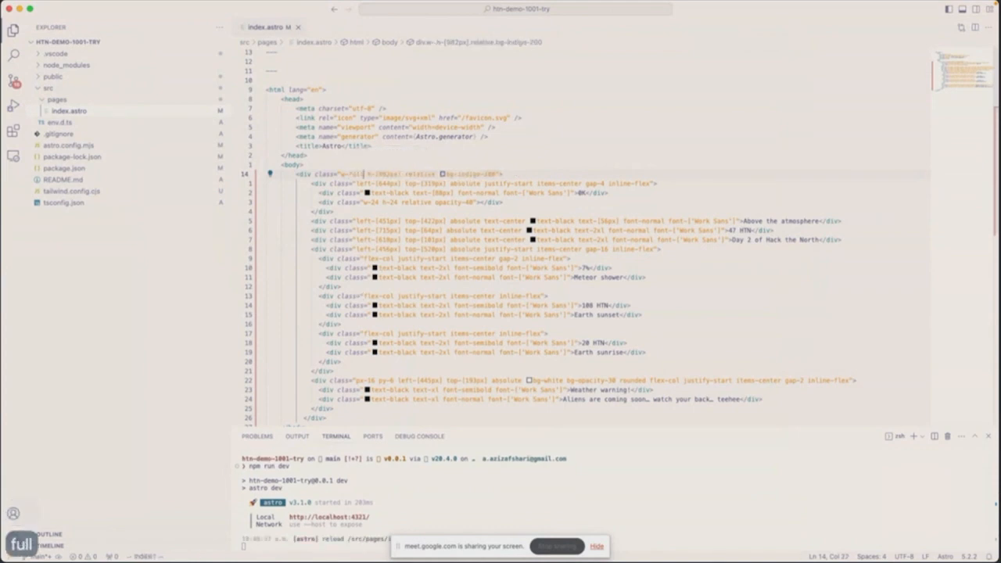
key(ctrl+c)
key(super+equal)
key(super+equal)
key(super+equal)
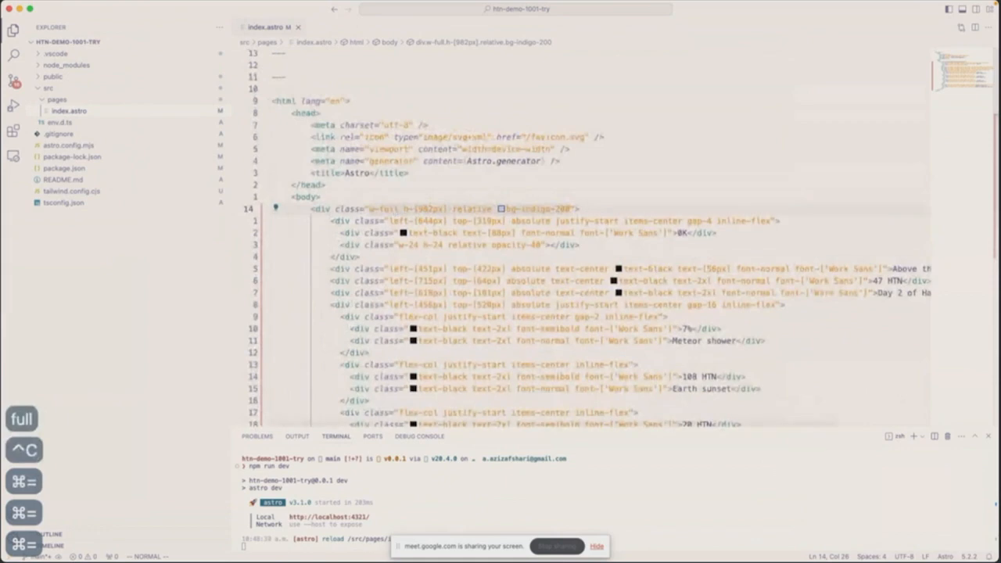
text(:w)
key(Return)
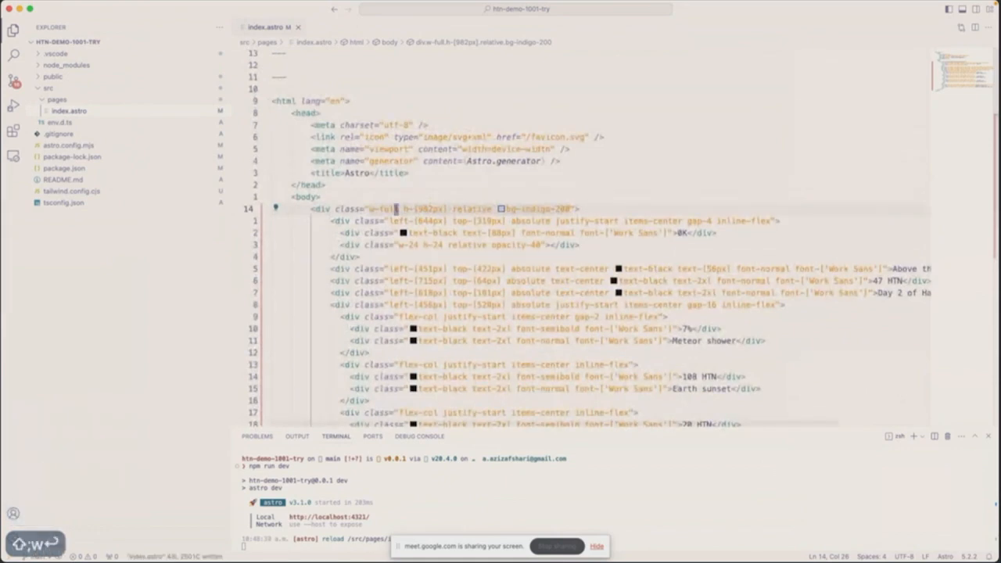
key(ctrl+alt+shift+super+1)
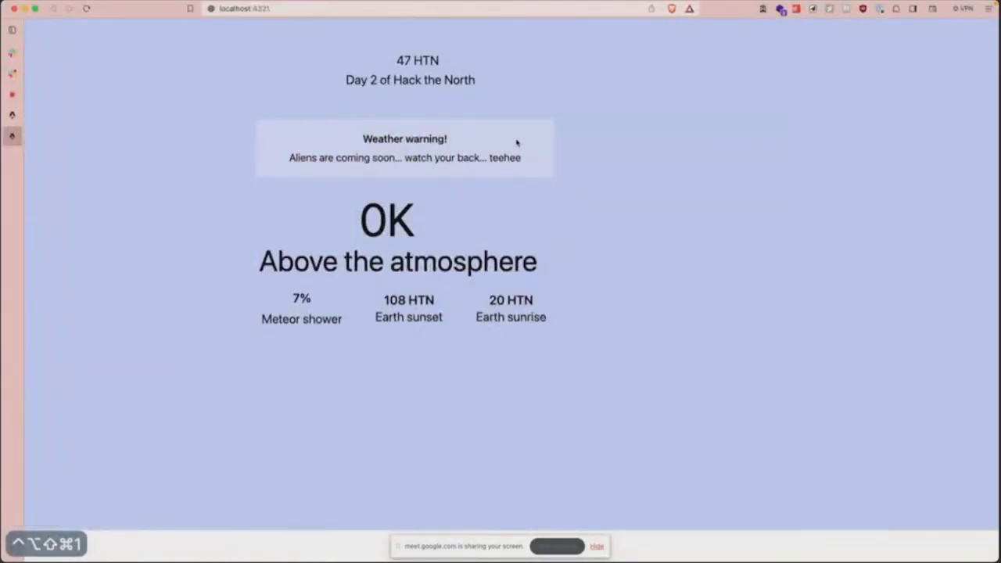
Step: Back in VS Code, add w-full to the classes of the div wrapping the 0K block, save, and check the page in the browser
key(ctrl+alt+shift+super+2)
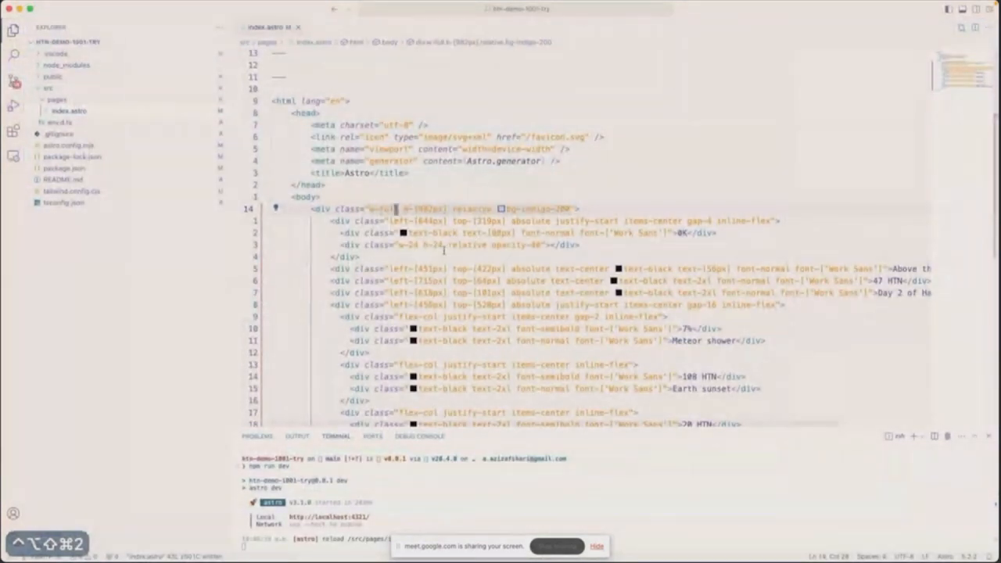
scroll(453, 256, down, 1)
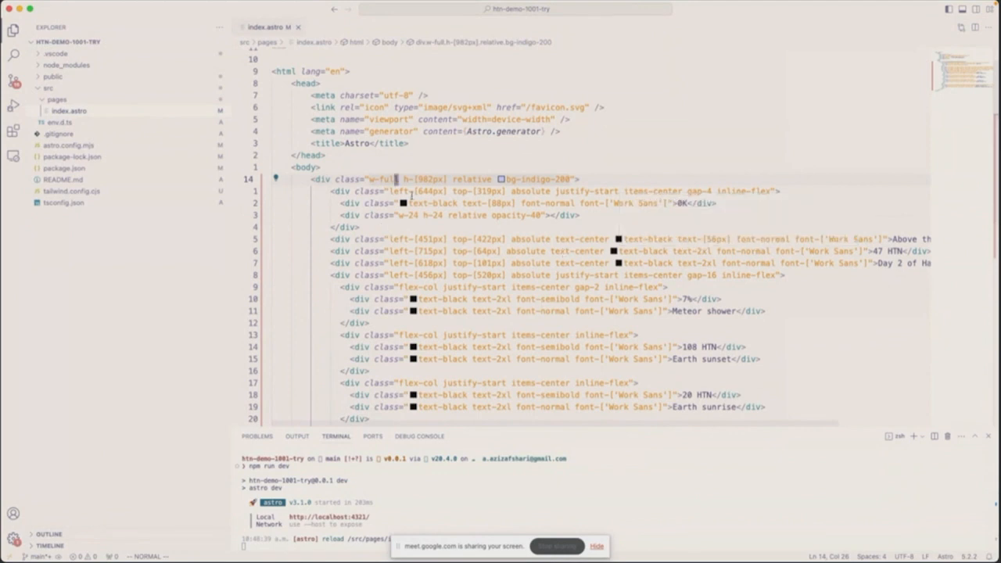
key(j)
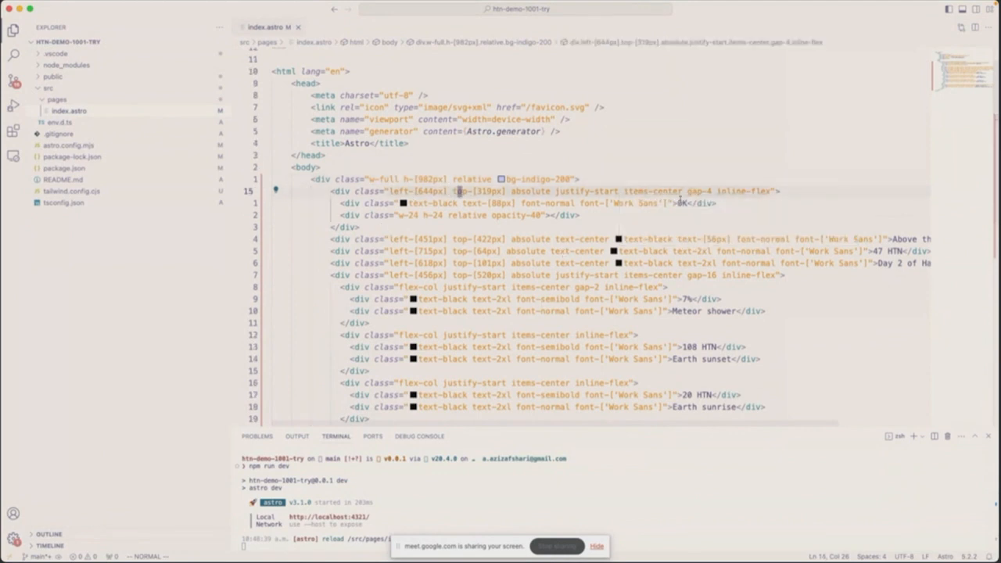
text(i)
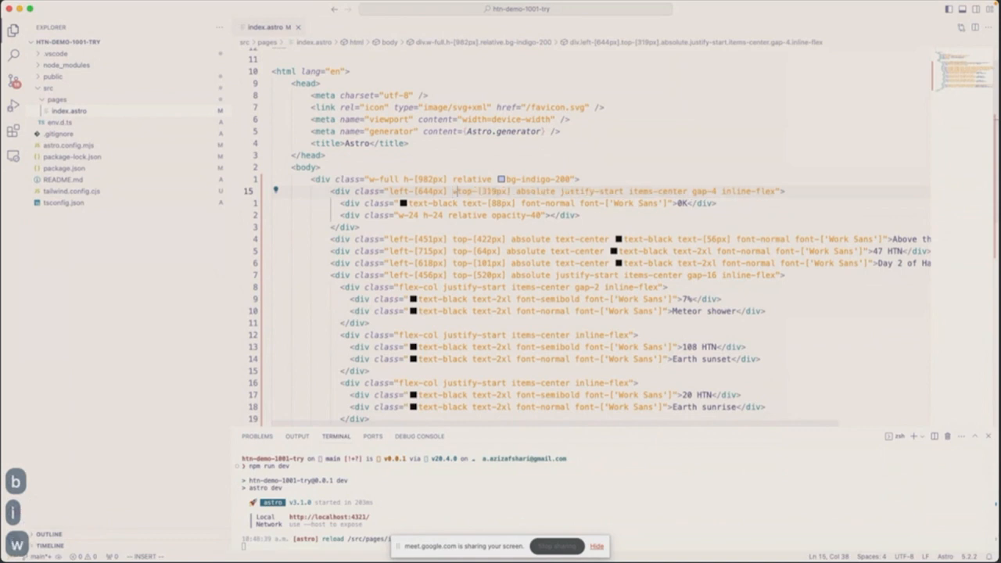
text(w-fl)
key(BackSpace)
text(l)
key(BackSpace)
text(ull)
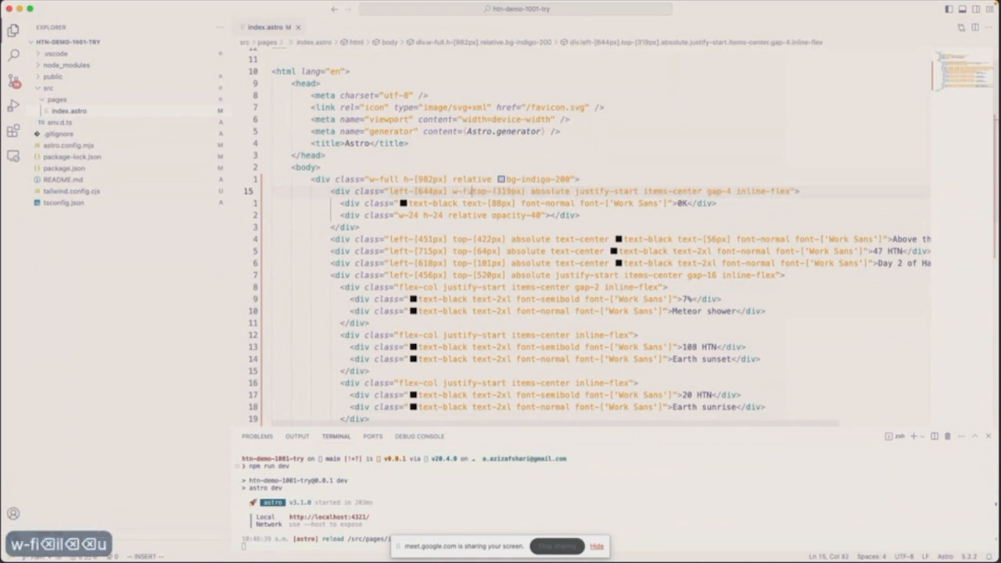
key(ctrl+c)
text(:w)
key(Return)
key(ctrl+alt+shift+super+1)
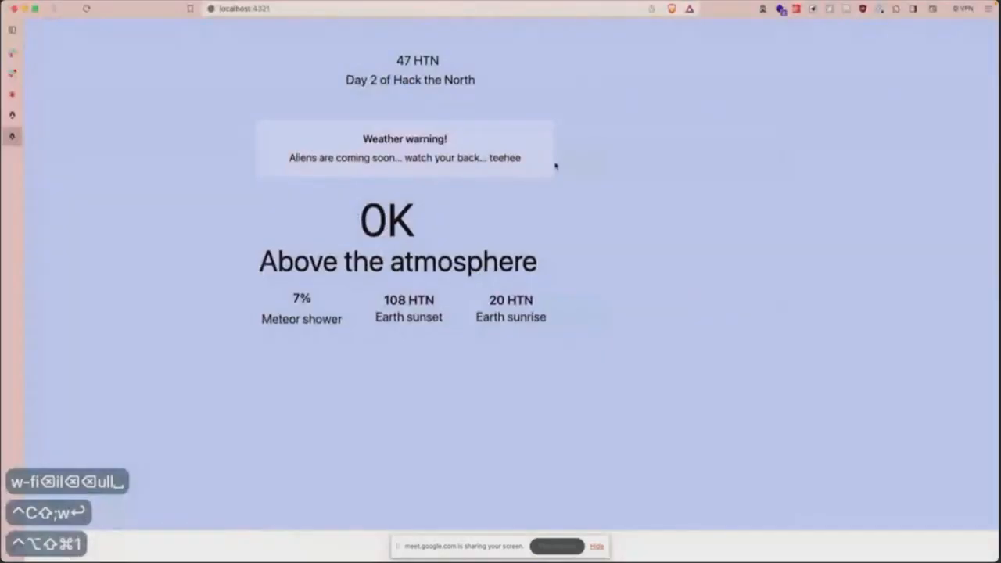
Step: In VS Code, append w-full to the class list of the 0K text div, save, and check the page in the browser
key(ctrl+alt+shift+super+2)
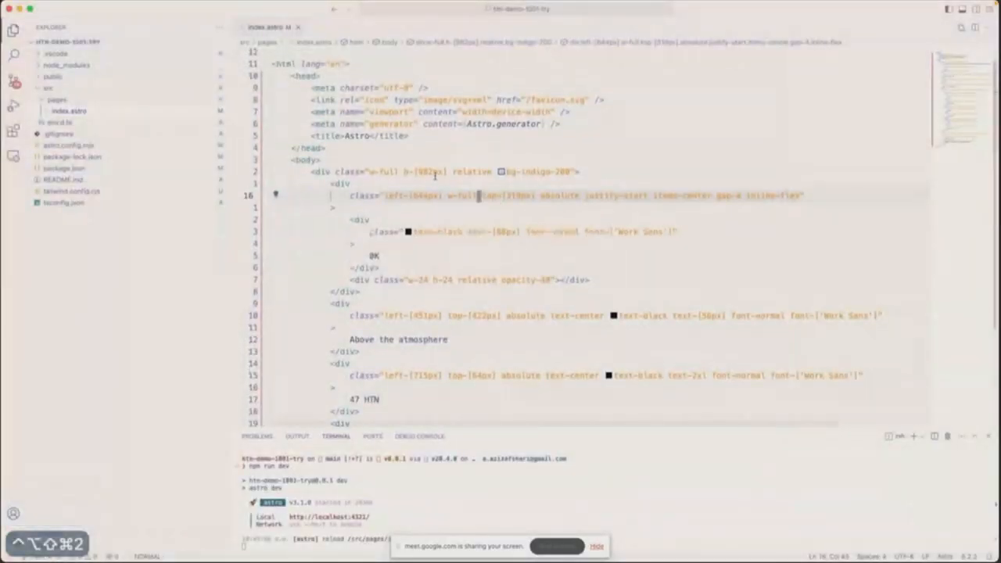
scroll(436, 175, up, 1)
click(372, 242)
key(w)
key(w)
key(w)
key(w)
key(w)
key(w)
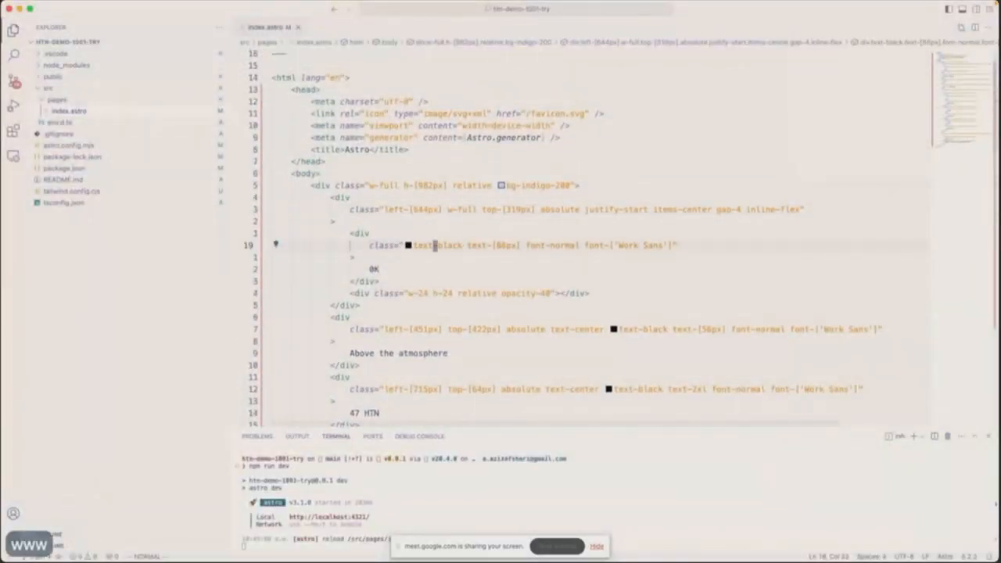
key(w)
key(w)
key(w)
key(w)
key(w)
key(w)
key(w)
key(w)
key(w)
key(w)
key(w)
key(w)
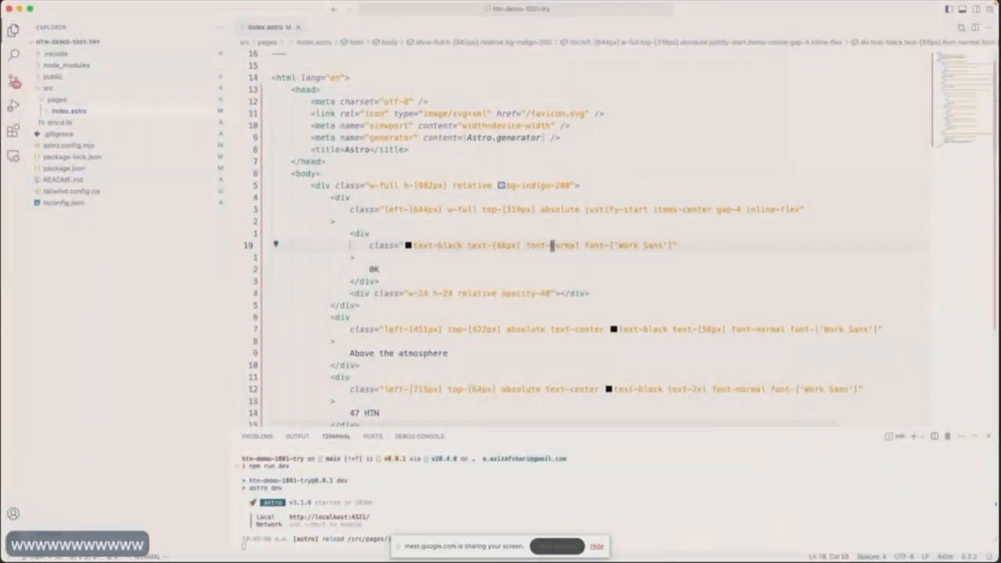
text(wb)
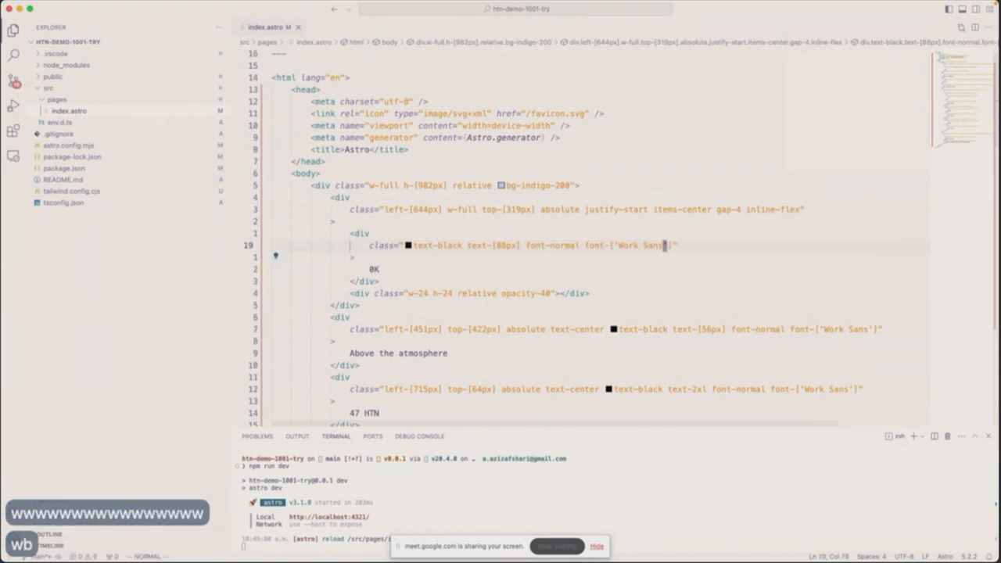
text(la w-full)
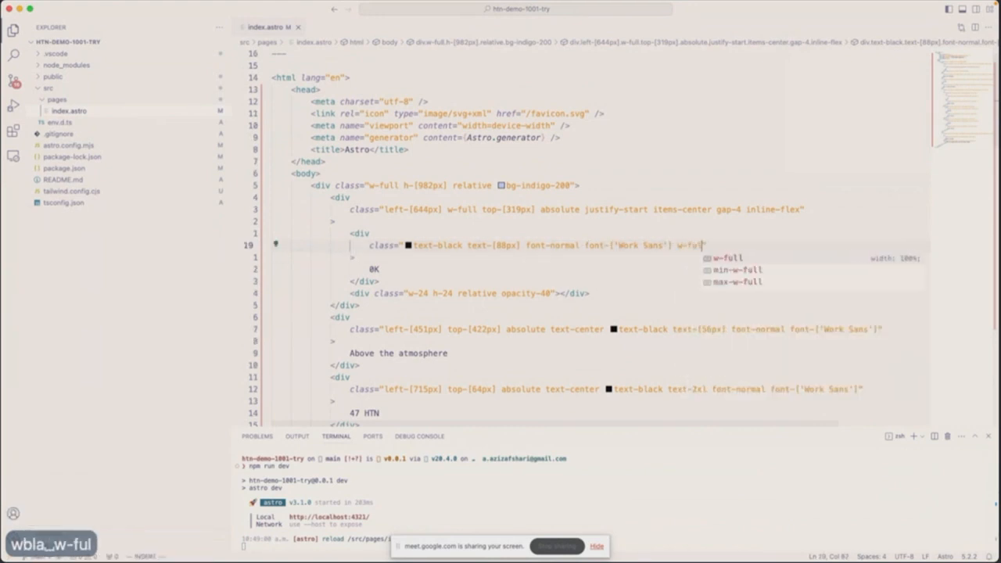
key(ctrl+c)
text(:w)
key(Return)
key(super+Tab)
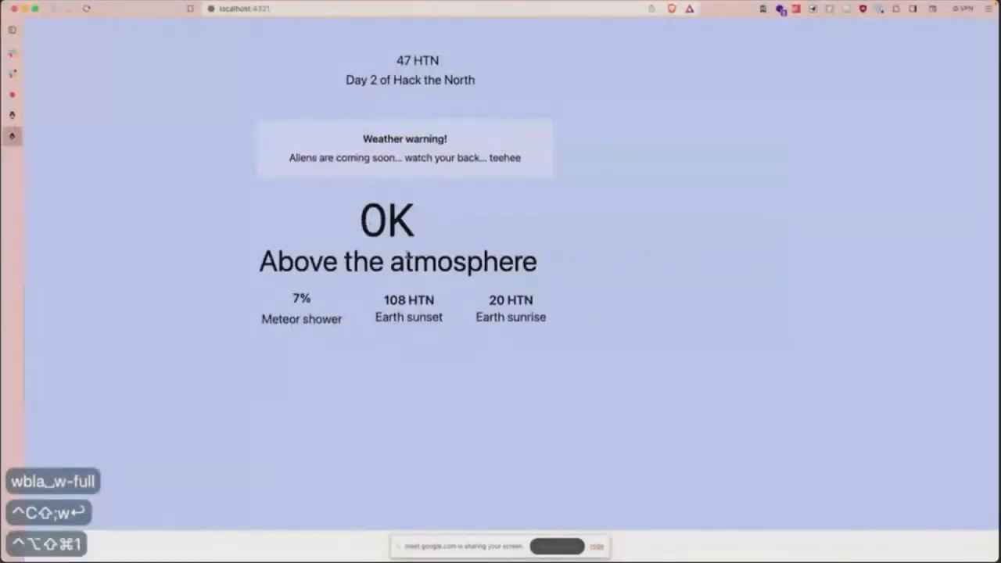
Step: In VS Code, add w-full after left-[451px] in the classes of the "Above the atmosphere" div and save index.astro
key(ctrl+alt+shift+super+2)
scroll(362, 279, down, 2)
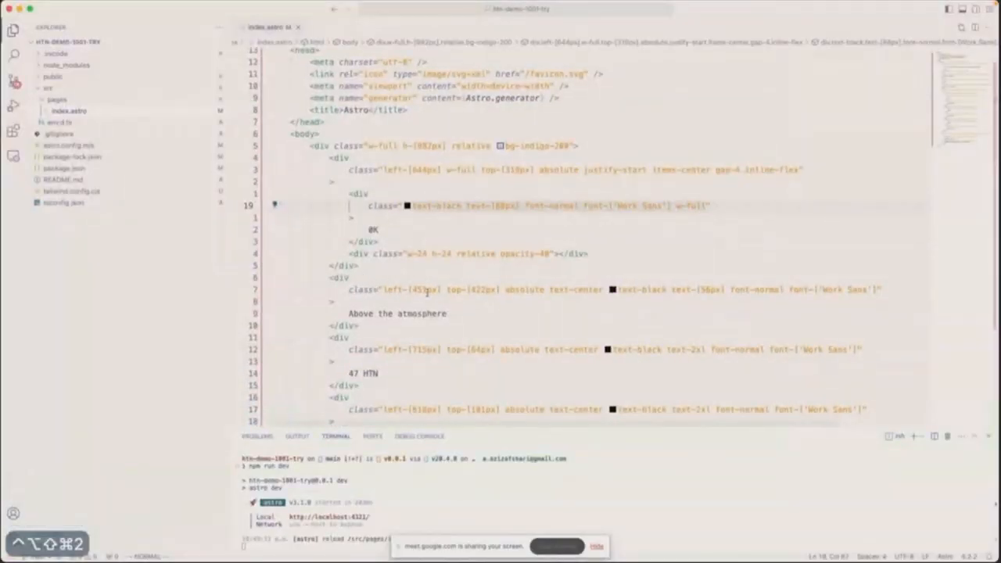
click(427, 291)
text(if)
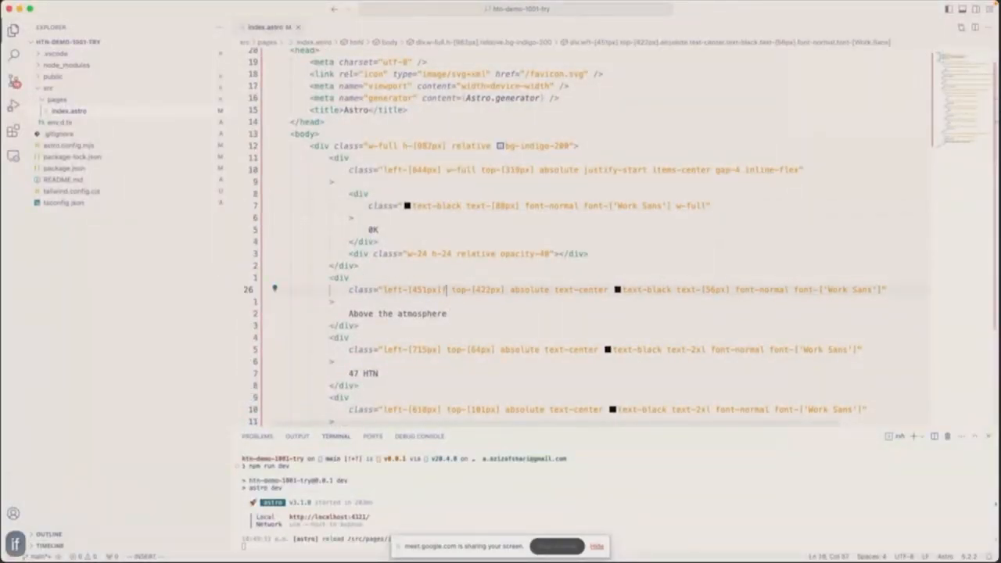
key(BackSpace)
text(w-full)
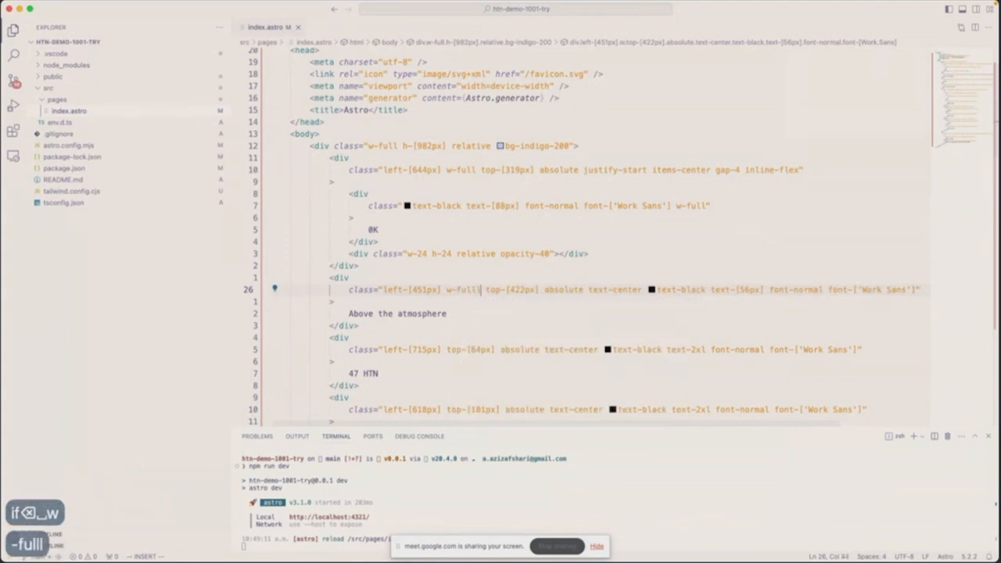
key(BackSpace)
key(ctrl+c)
text(:w)
key(Return)
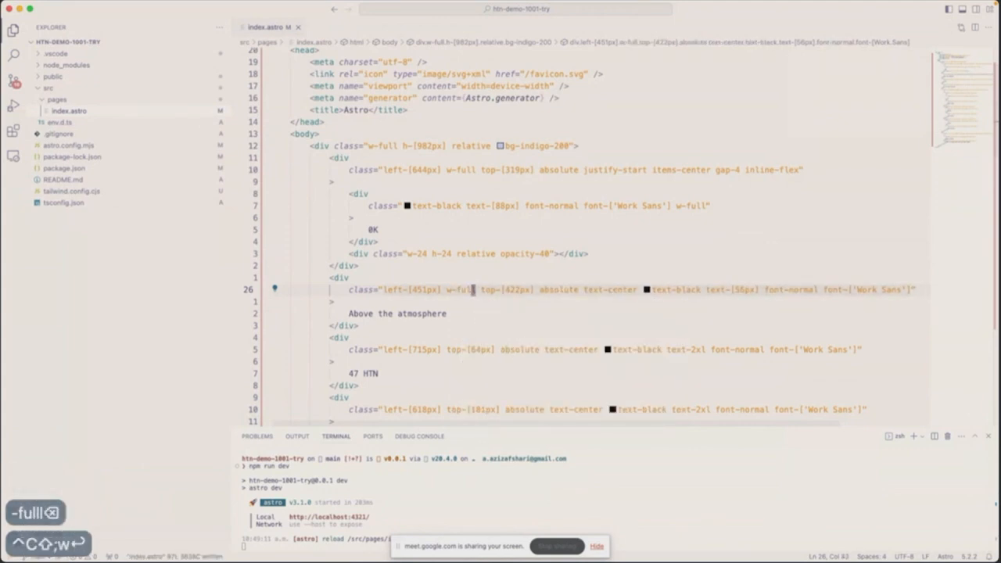
Step: Add the flex and flex-col classes to the outer indigo div, save, and check the page in the browser
click(412, 146)
text(xifle)
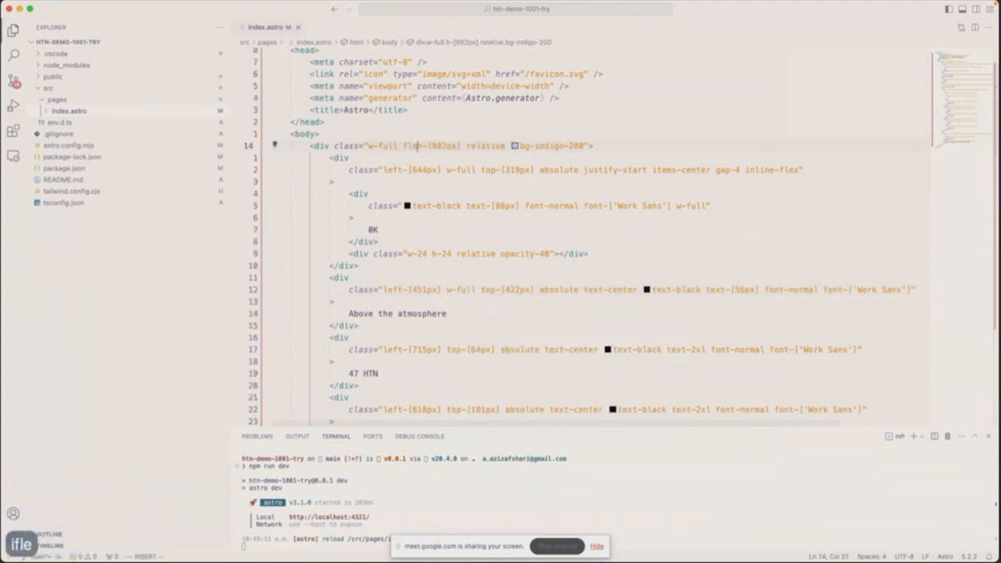
text(x h)
text(flex-col)
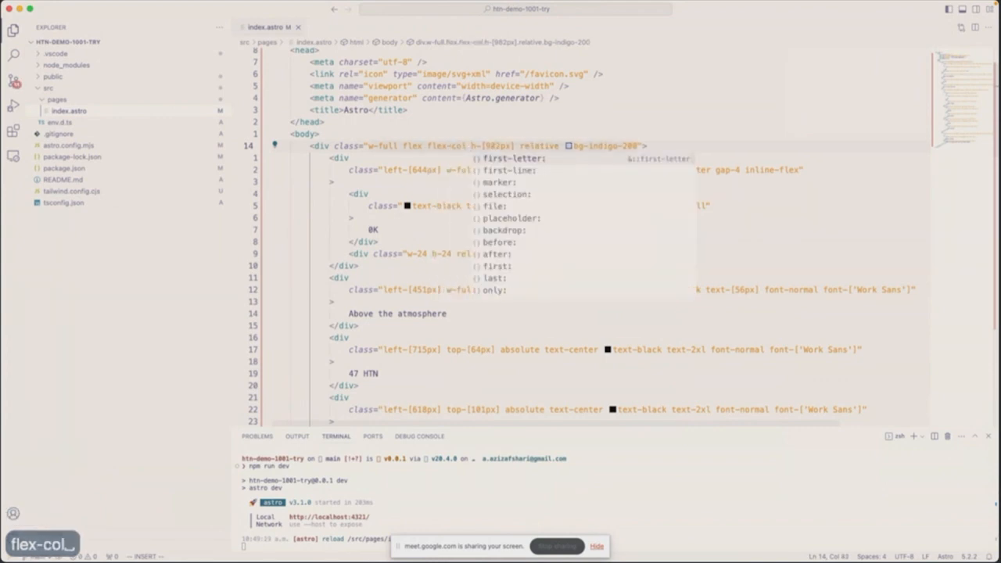
key(ctrl+c)
text(:w)
key(Return)
key(ctrl+alt+shift+super+1)
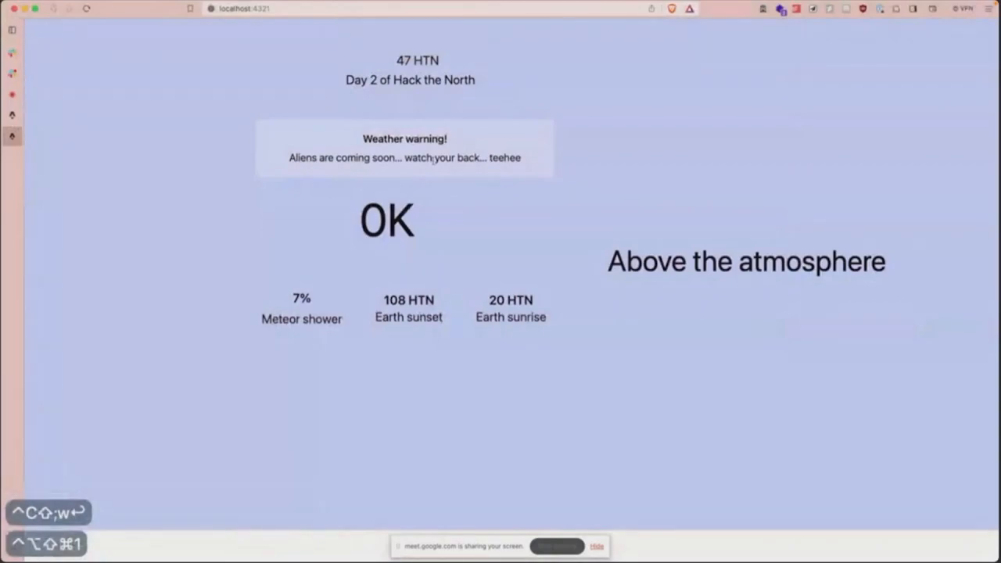
Step: Back in VS Code, remove flex-col from the outer indigo div, keeping flex, save, and check the page in the browser
key(ctrl+alt+shift+super+2)
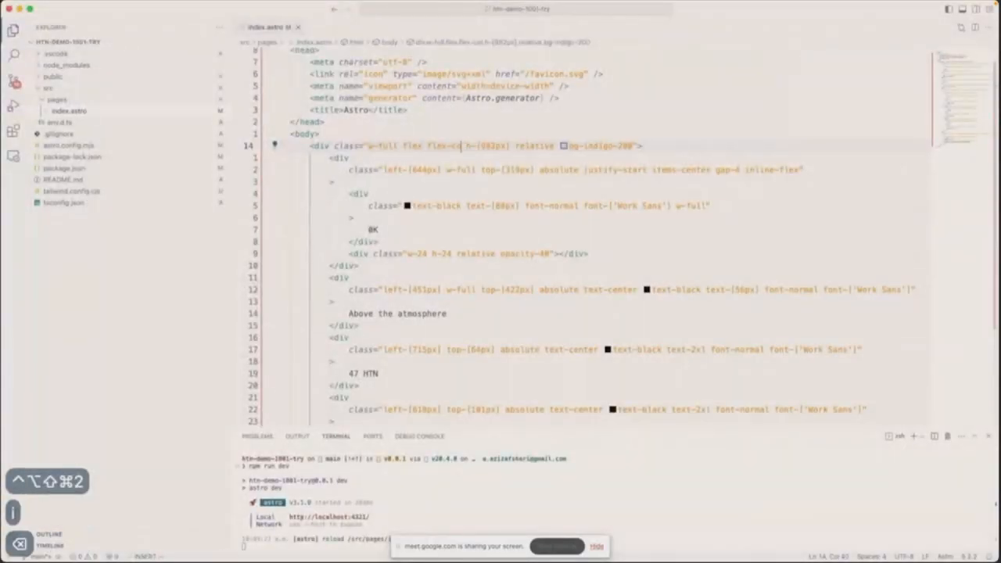
key(BackSpace)
key(BackSpace)
key(BackSpace)
key(BackSpace)
key(BackSpace)
key(BackSpace)
key(BackSpace)
key(BackSpace)
key(ctrl+c)
text(:w)
key(Return)
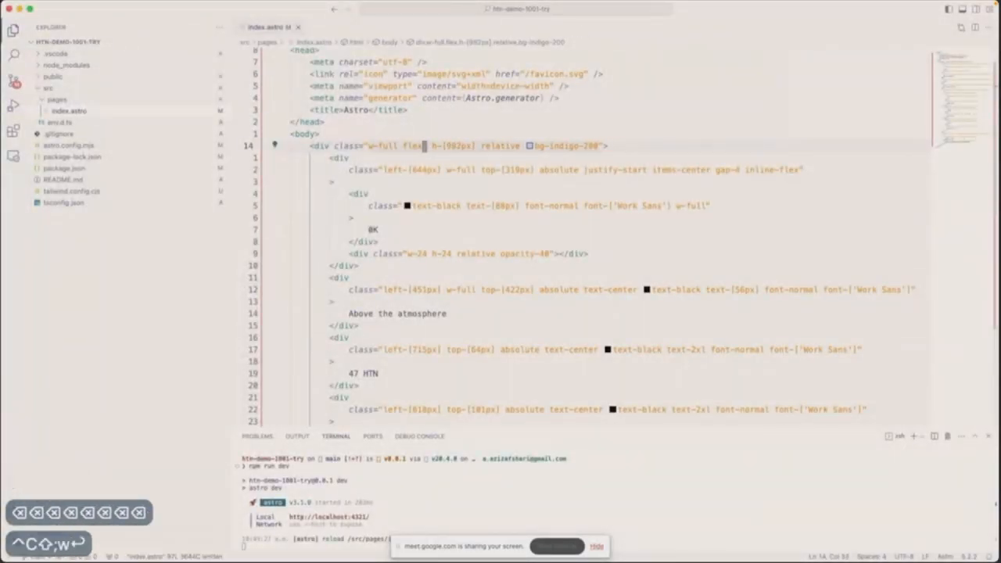
key(ctrl+alt+shift+super+1)
Step: In VS Code, change the outer indigo div's flex class to flex-col, save, and check the page in the browser
key(ctrl+alt+shift+super+2)
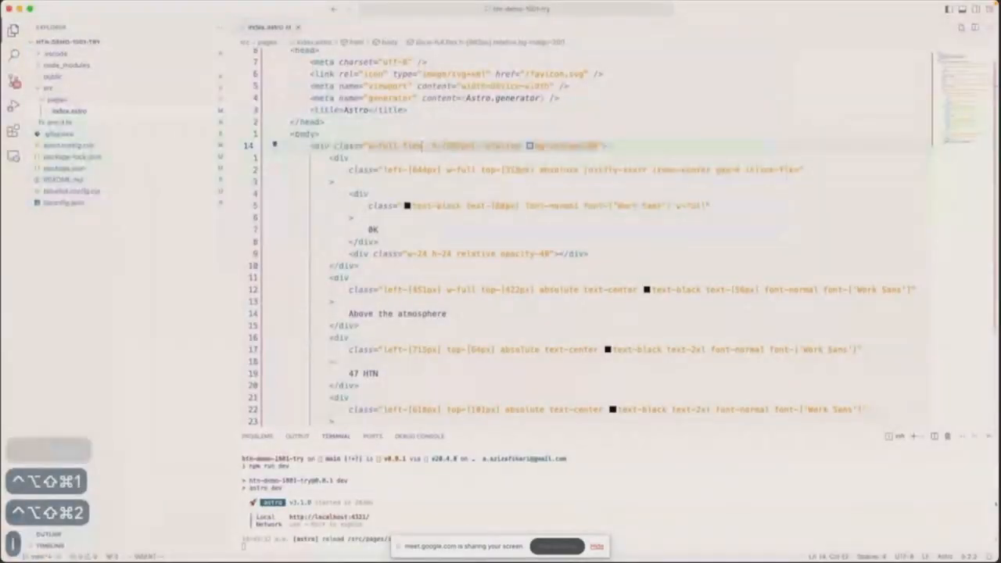
text(-col)
key(ctrl+c)
text(:w)
key(Return)
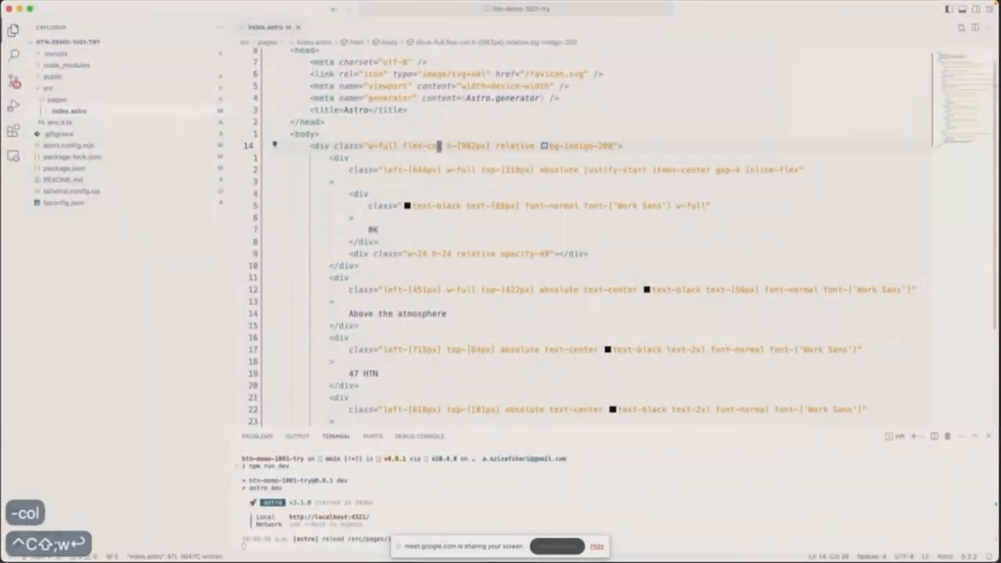
key(ctrl+alt+shift+super+2)
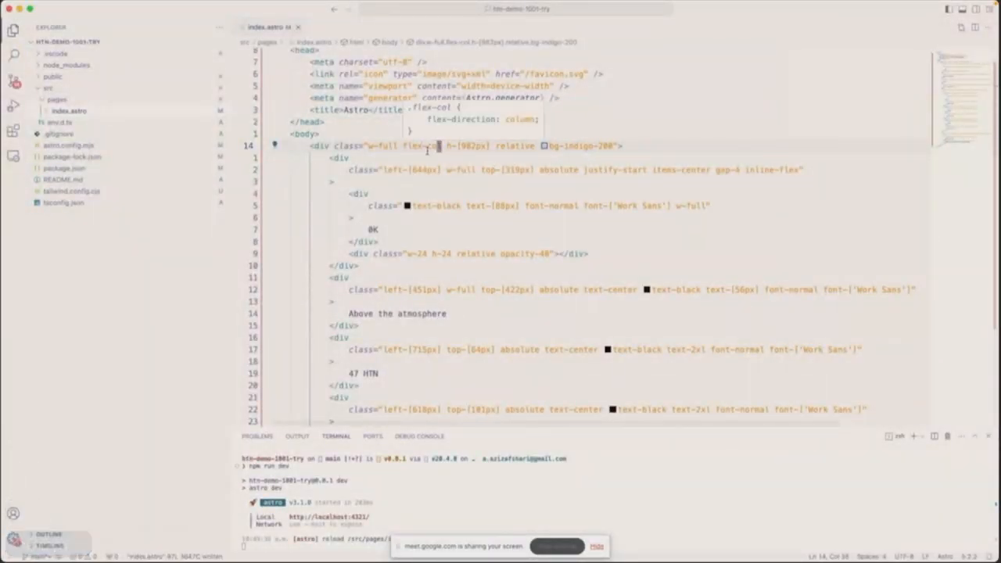
key(ctrl+alt+shift+super+1)
Step: Return to VS Code and examine the nesting of the 0K and "Above the atmosphere" divs against the rendered page
key(ctrl+alt+shift+super+2)
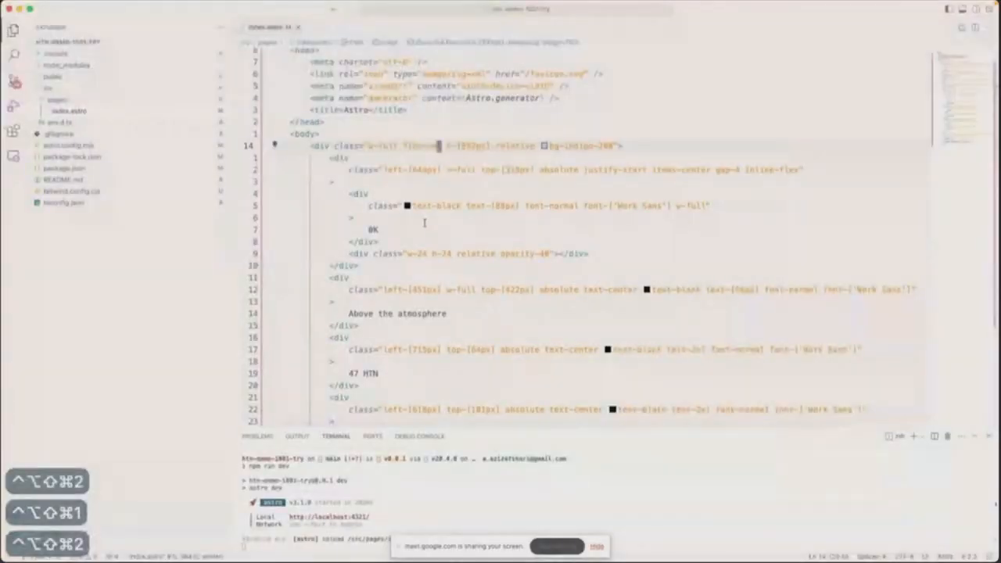
key(j)
key(j)
key(j)
key(j)
key(k)
key(j)
key(j)
key(j)
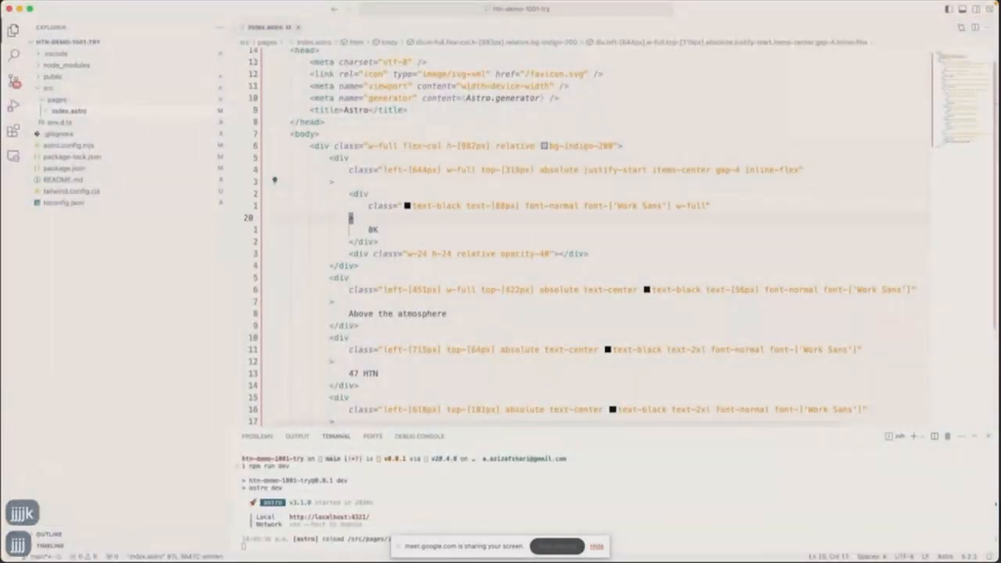
key(j)
key(j)
key(j)
key(j)
key(j)
key(ctrl+alt+shift+super+2)
key(ctrl+alt+shift+super+1)
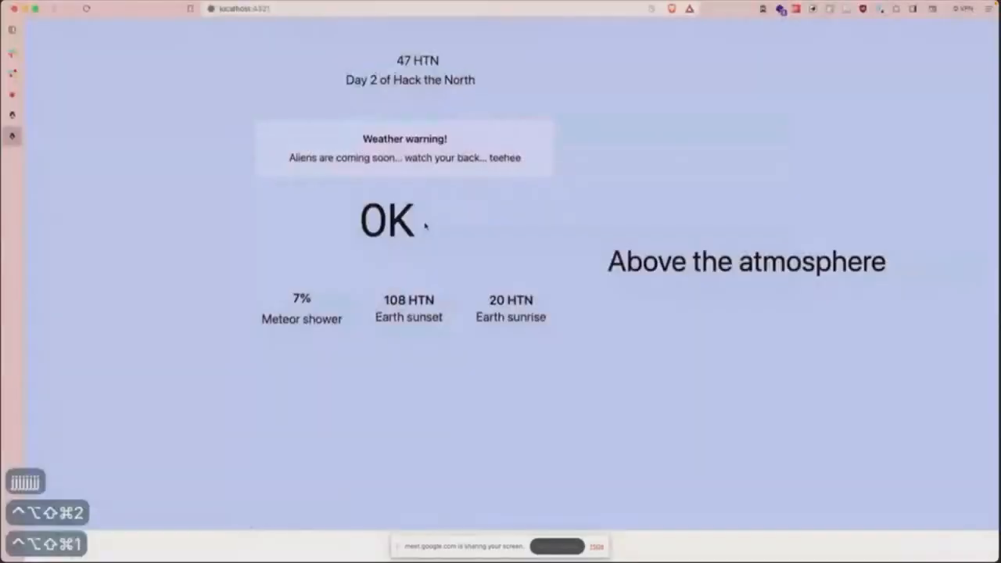
key(ctrl+alt+shift+super+2)
click(352, 195)
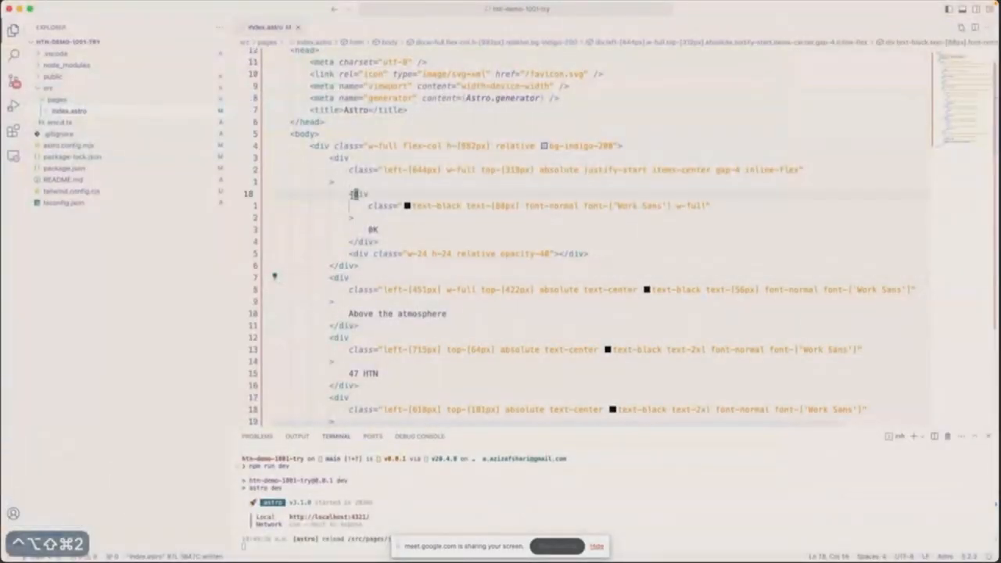
click(357, 266)
click(354, 279)
click(357, 267)
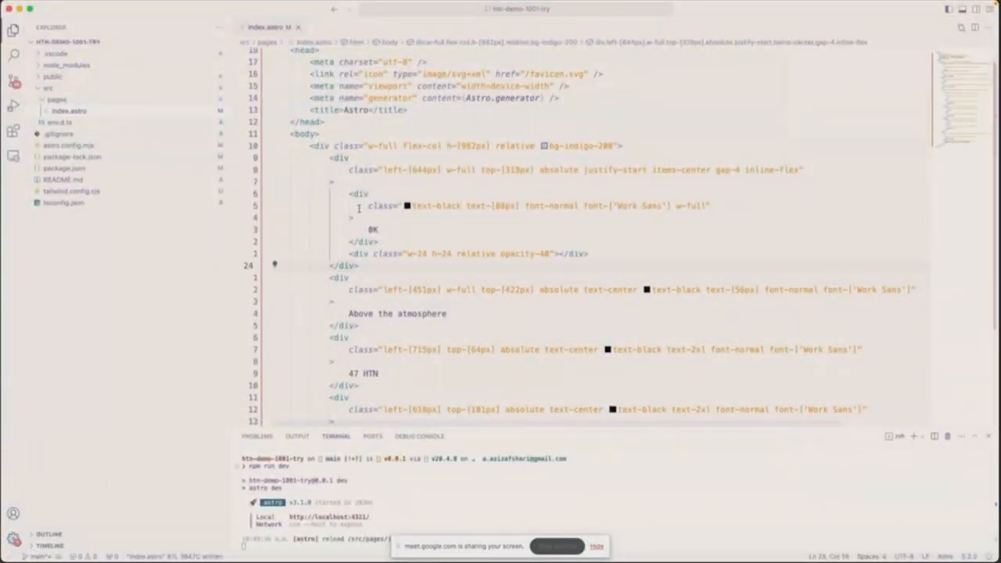
click(353, 278)
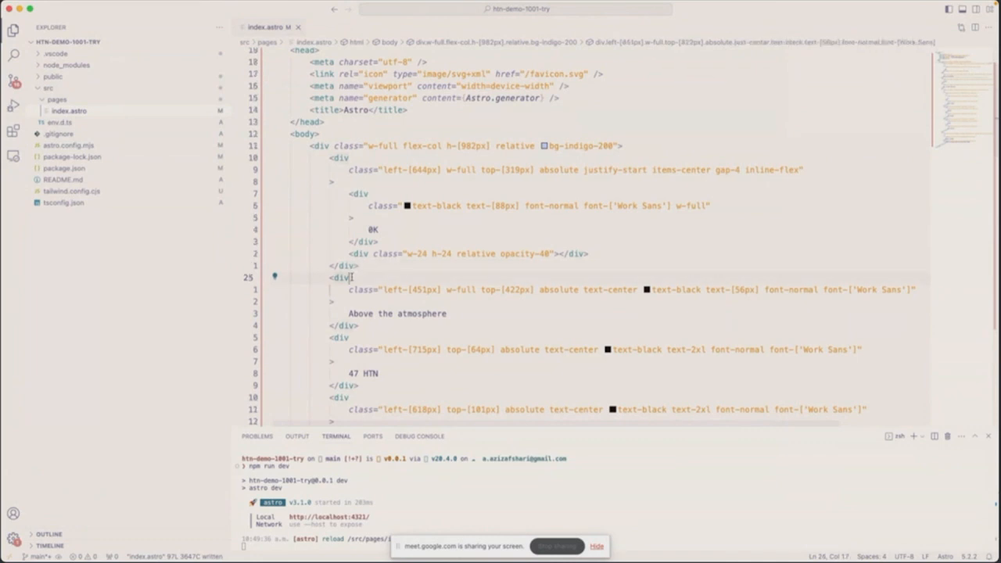
click(353, 183)
click(357, 276)
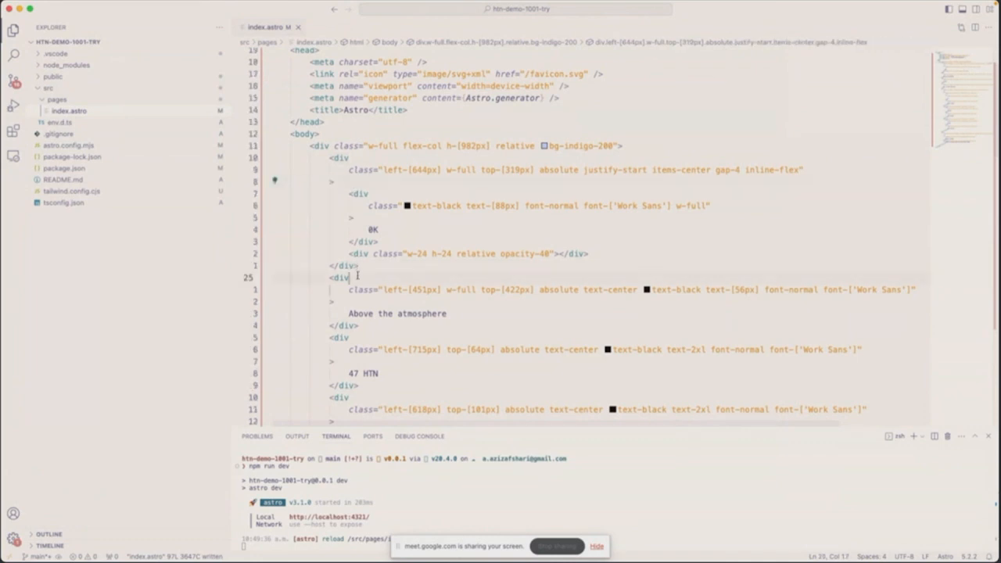
key(ctrl+alt+super+1)
Step: In VS Code, insert flex before flex-col in the outer indigo div's classes, save, and reload the page in the browser
key(ctrl+alt+shift+super+2)
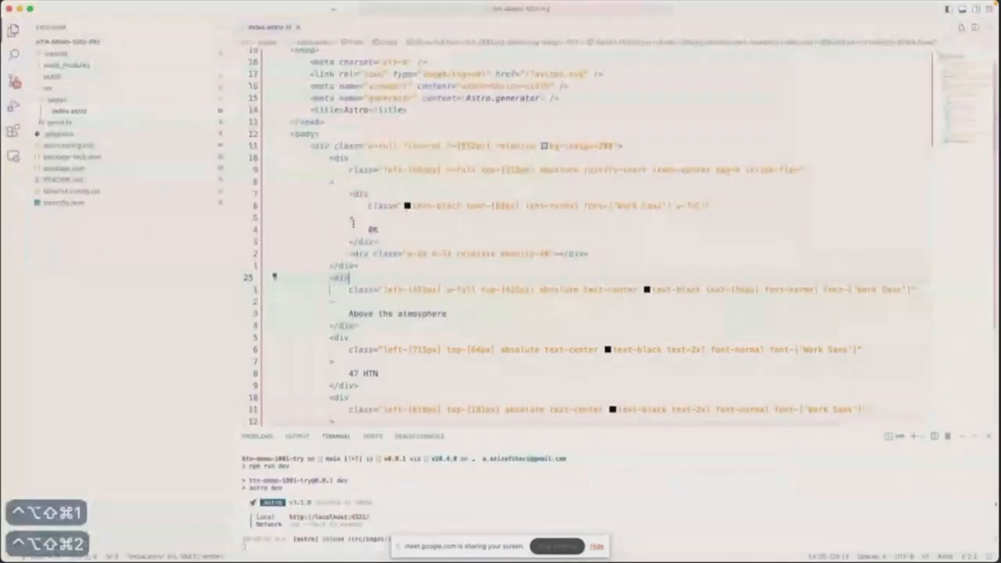
click(435, 148)
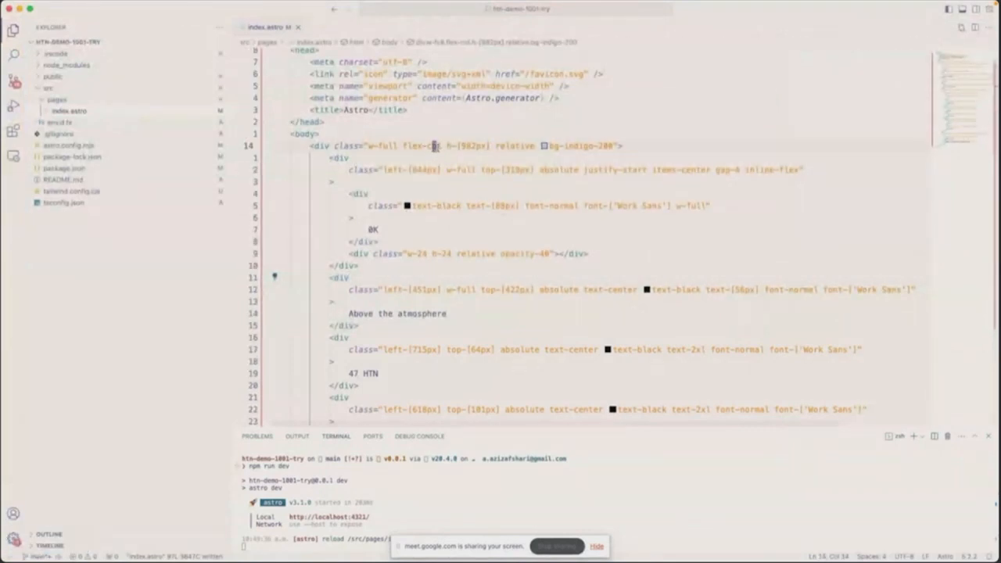
click(401, 148)
text(i)
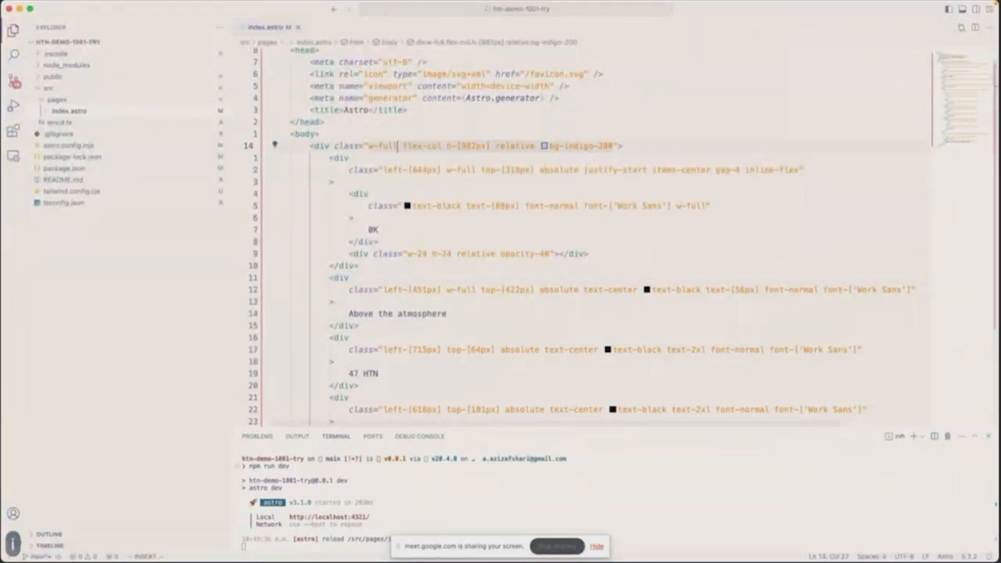
text(fle)
key(BackSpace)
key(BackSpace)
key(BackSpace)
text(flex)
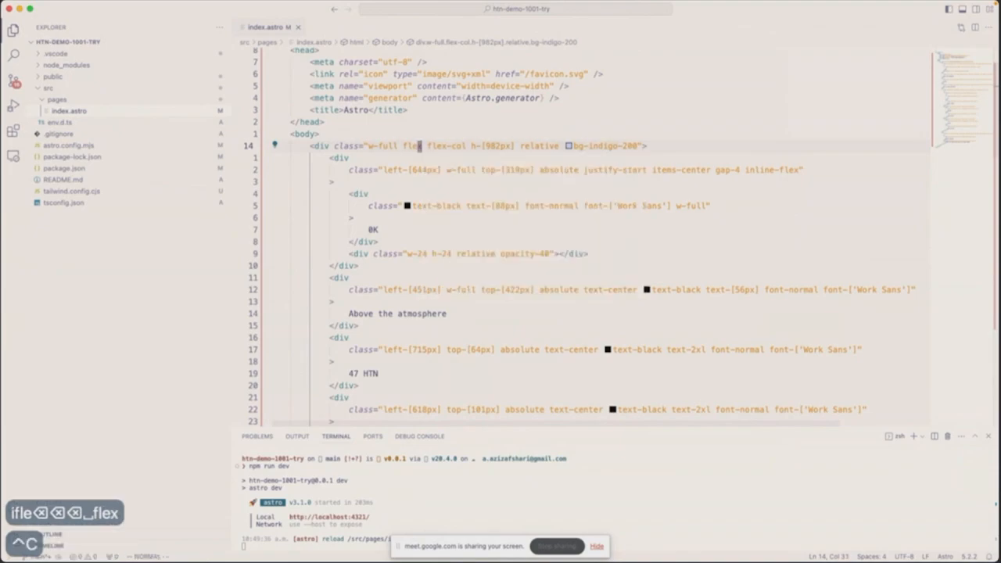
key(ctrl+c)
text(:w)
key(Return)
key(ctrl+alt+shift+super+1)
key(super+r)
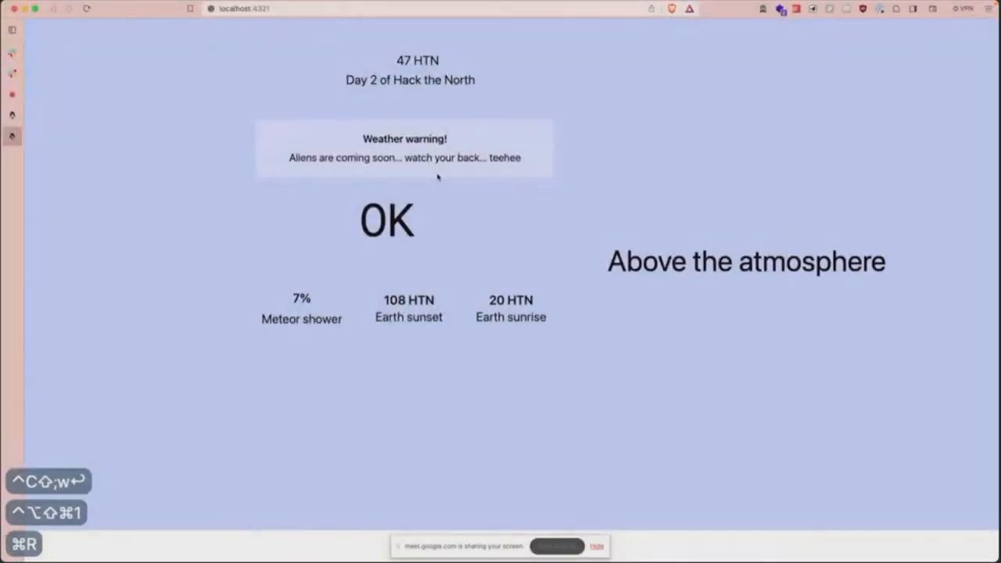
Step: Compare the outer div's flex classes in VS Code with the layout rendered in the browser
key(shift+2)
key(ctrl+alt+shift+super+2)
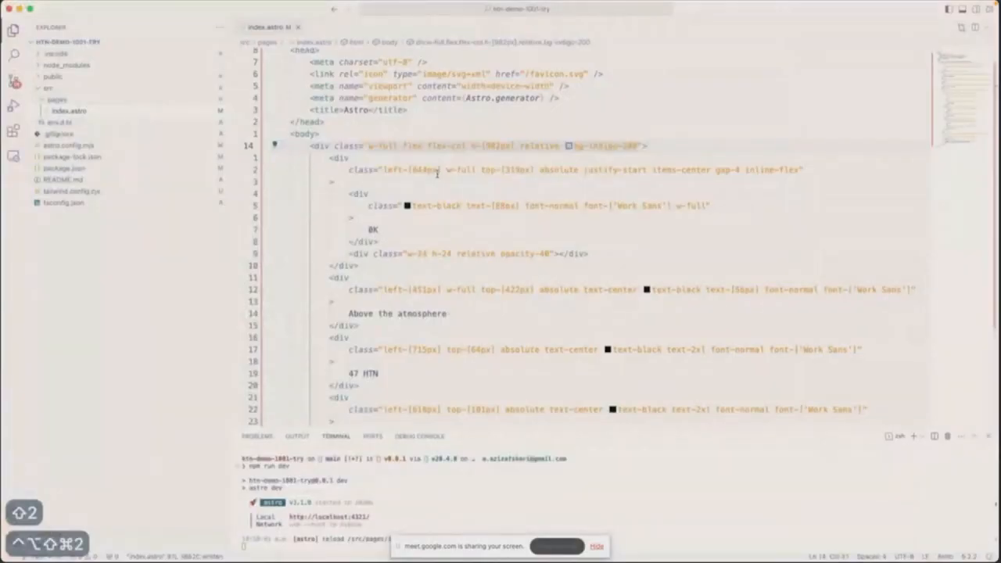
key(ctrl+alt+shift+super+1)
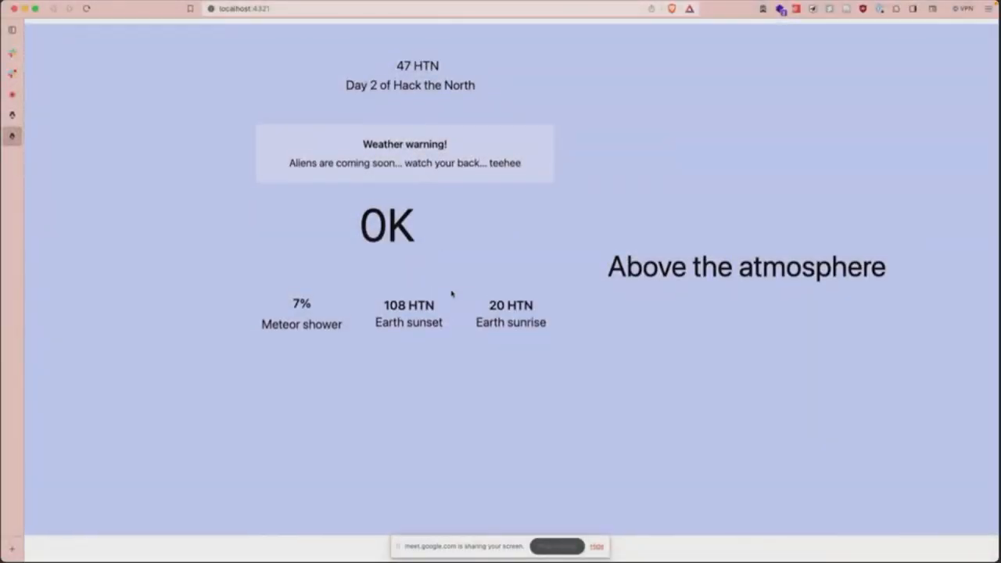
key(ctrl+alt+shift+super+2)
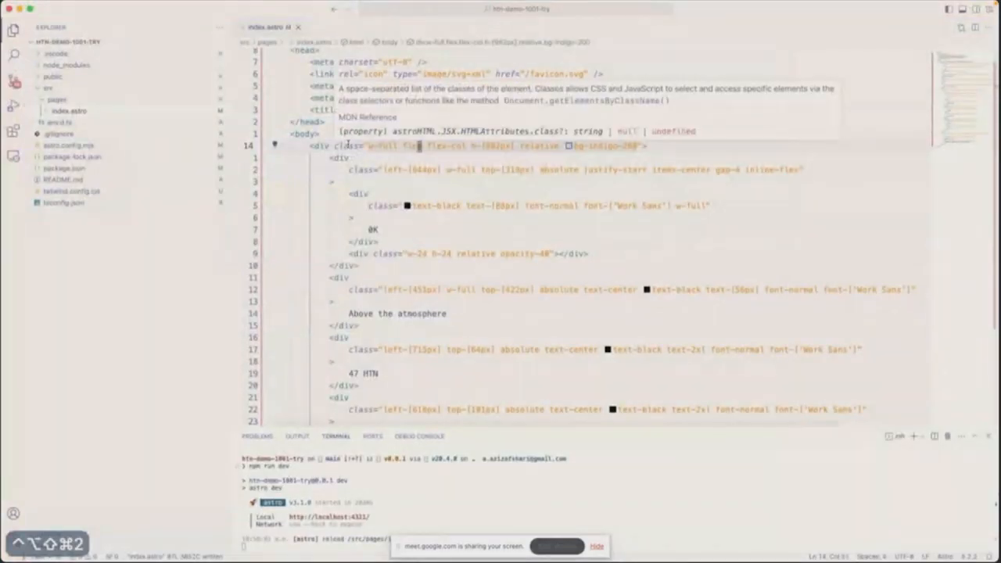
key(ctrl+alt+shift+super+1)
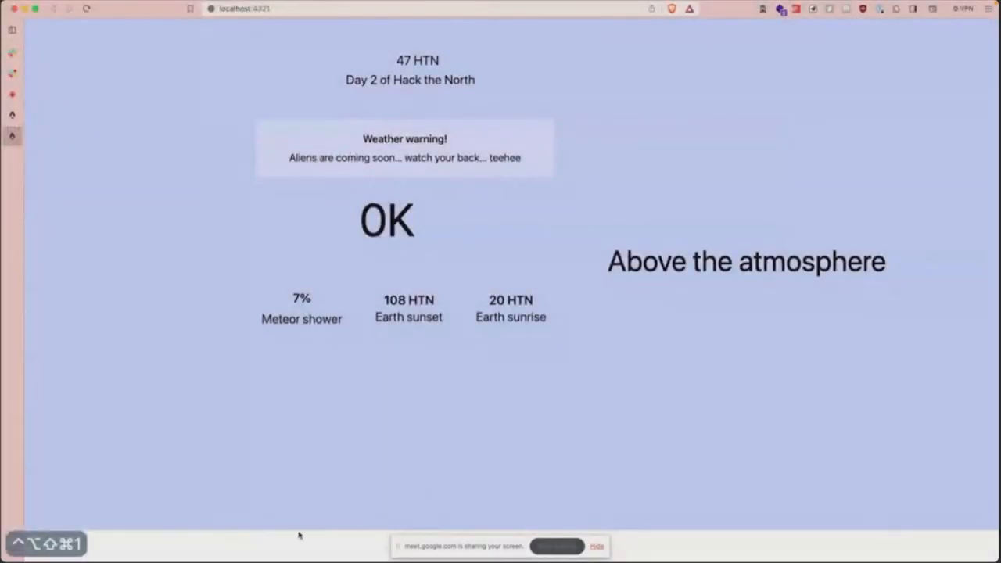
Step: Switch to VS Code and add an empty style block below the title inside the head of index.astro
key(ctrl+alt+shift+super+2)
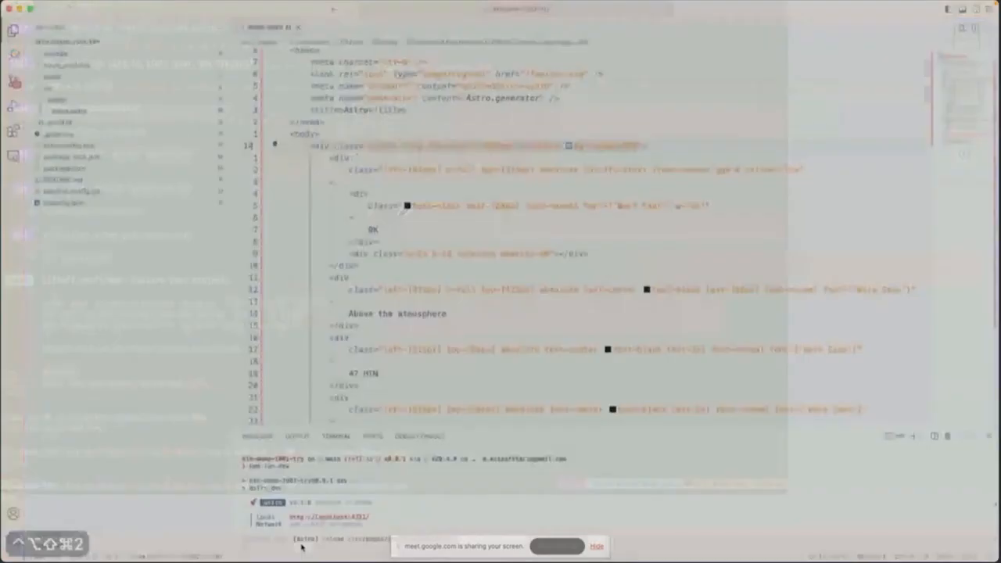
key(k)
key(k)
key(k)
key(k)
key(j)
key(k)
key(j)
key(j)
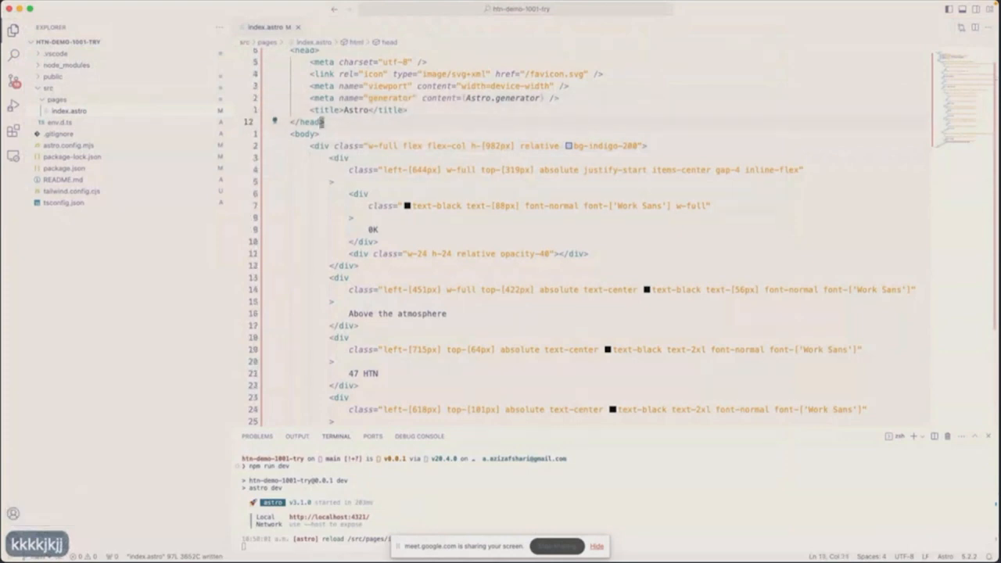
key(o)
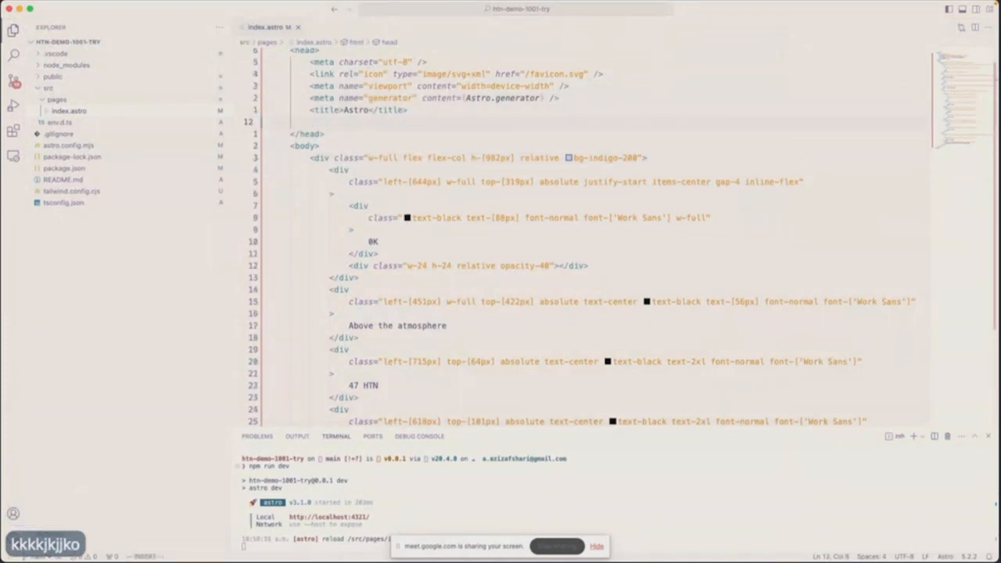
text(<style)
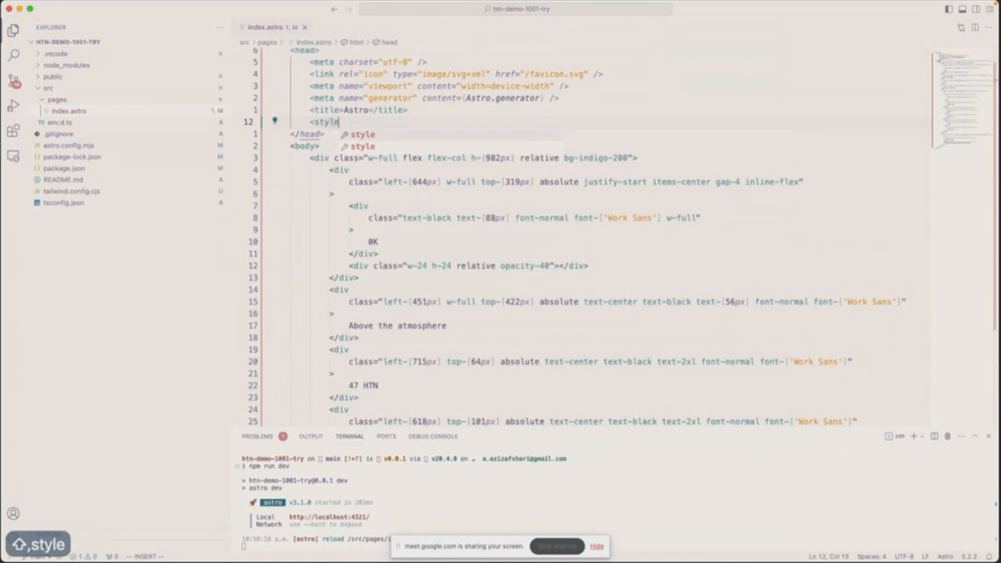
key(Return)
text(></style>)
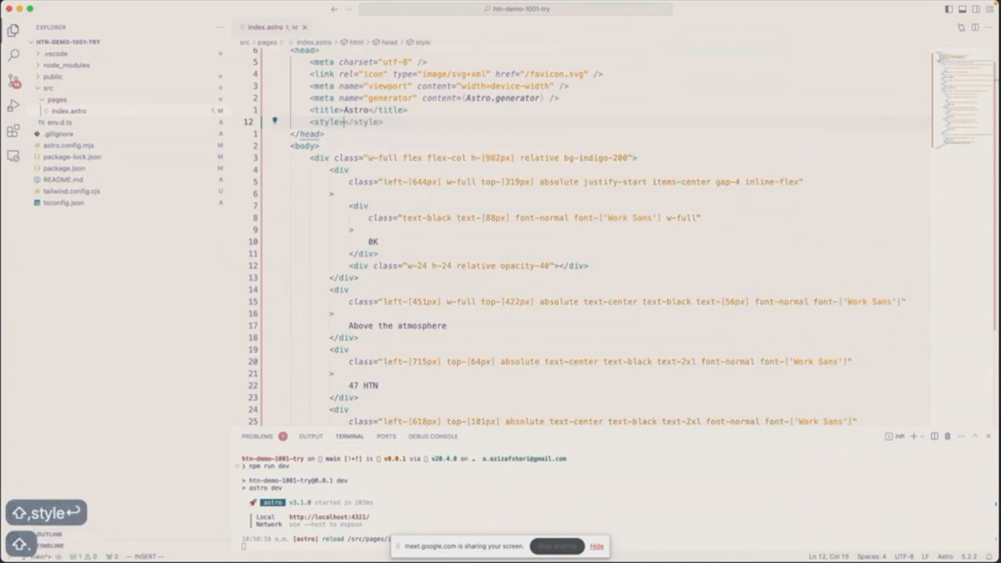
key(Return)
key(ctrl+c)
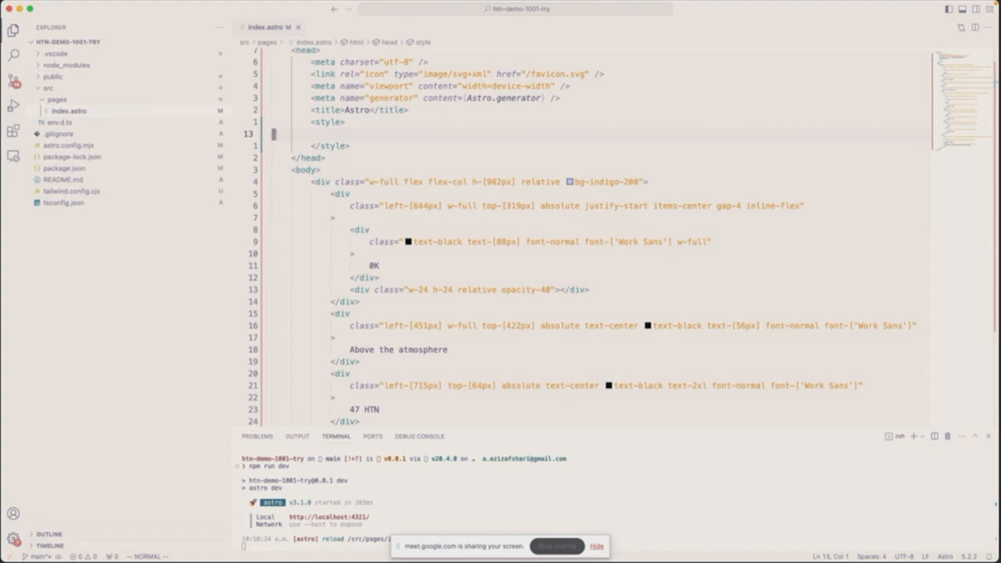
Step: Add the is:global directive to the opening style tag in index.astro and save the file
key(k)
key(w)
key(w)
key(w)
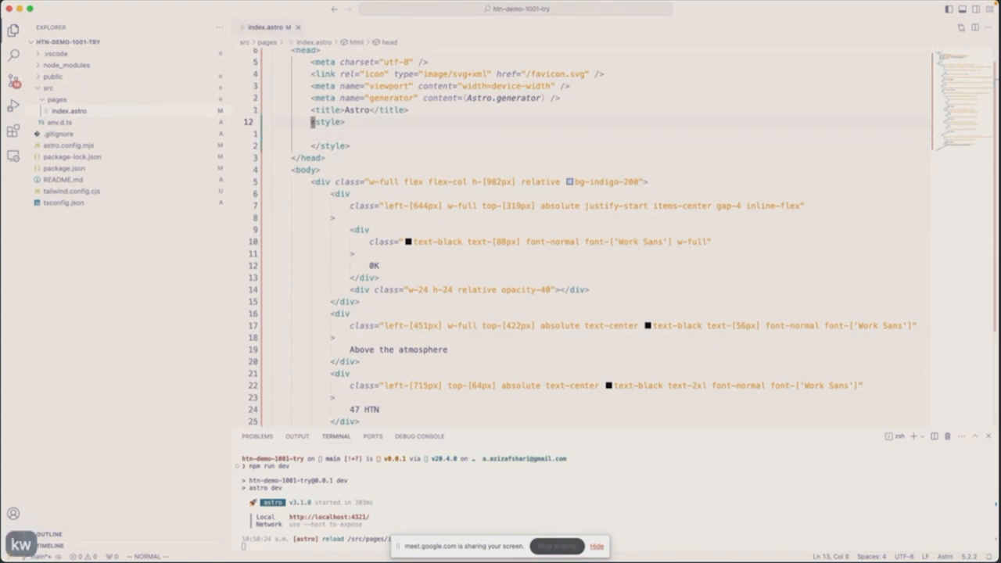
text(i)
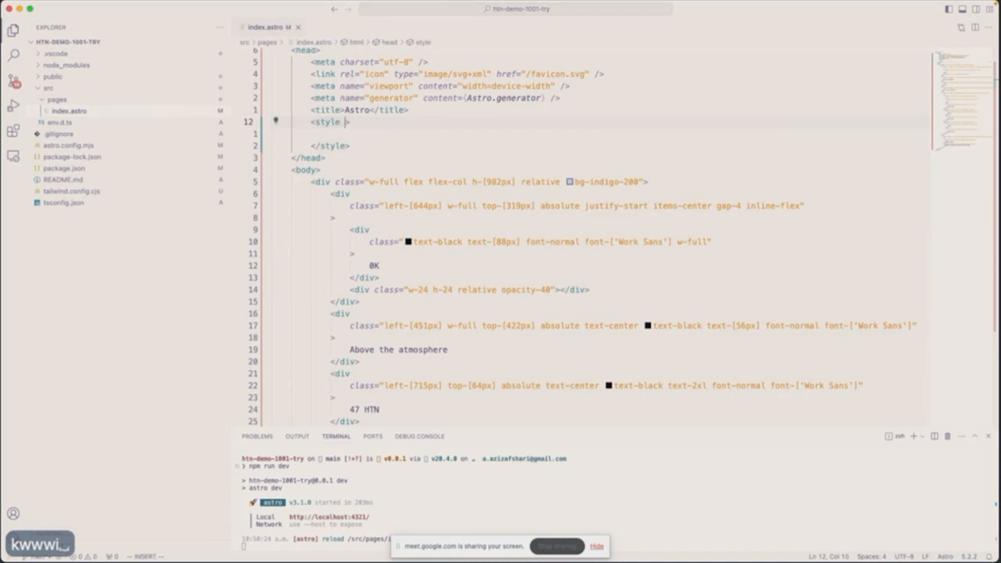
text(is:g)
key(Return)
key(ctrl+c)
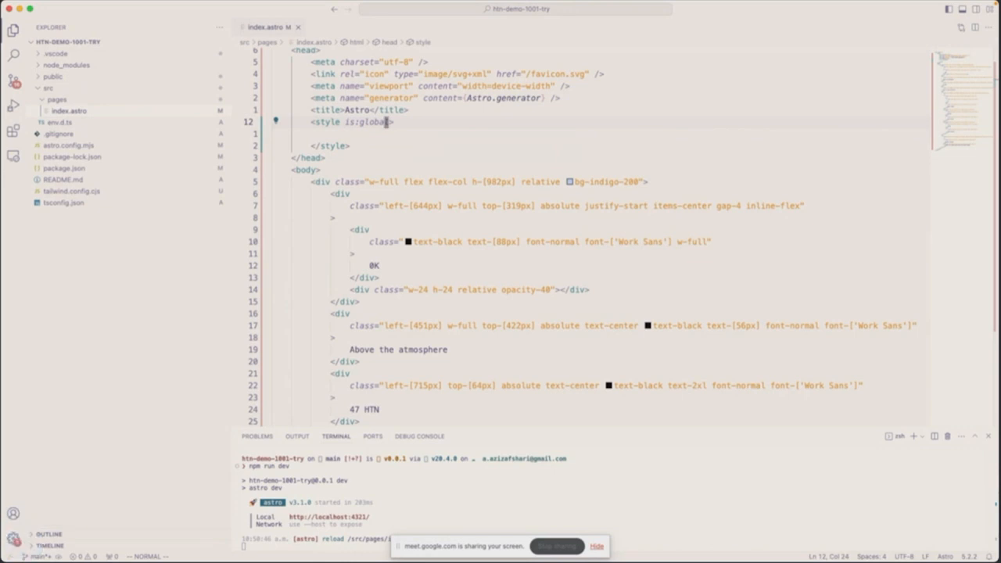
text(:w)
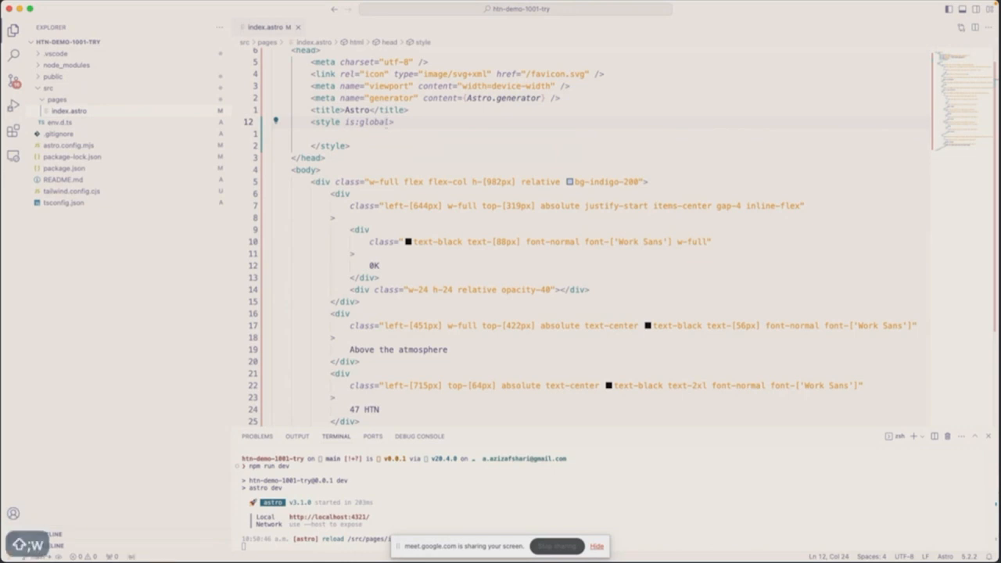
key(Return)
Step: Insert a :root rule inside the global style block, with an indented empty line ready for its declaration
key(j)
key(k)
text(o)
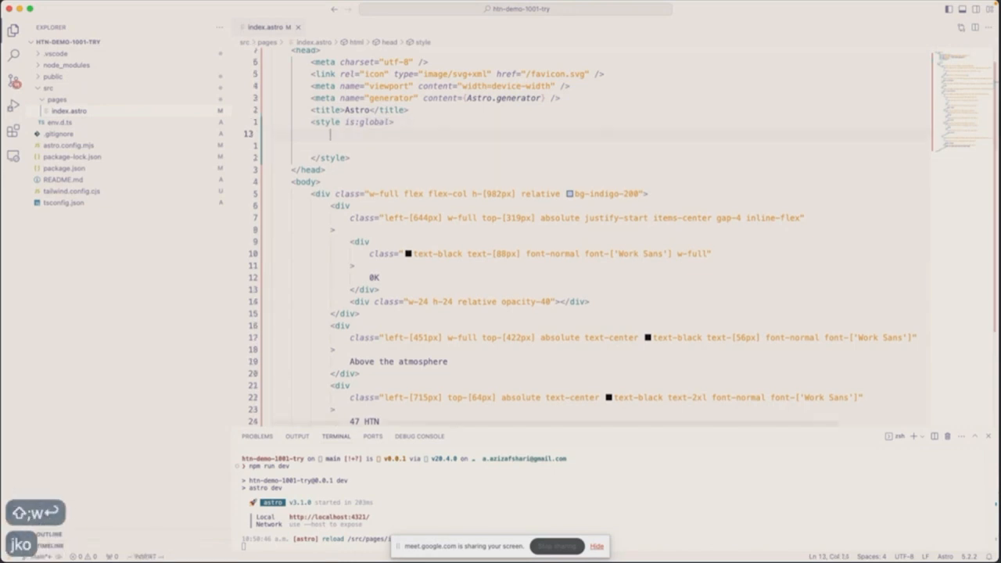
text(:root {)
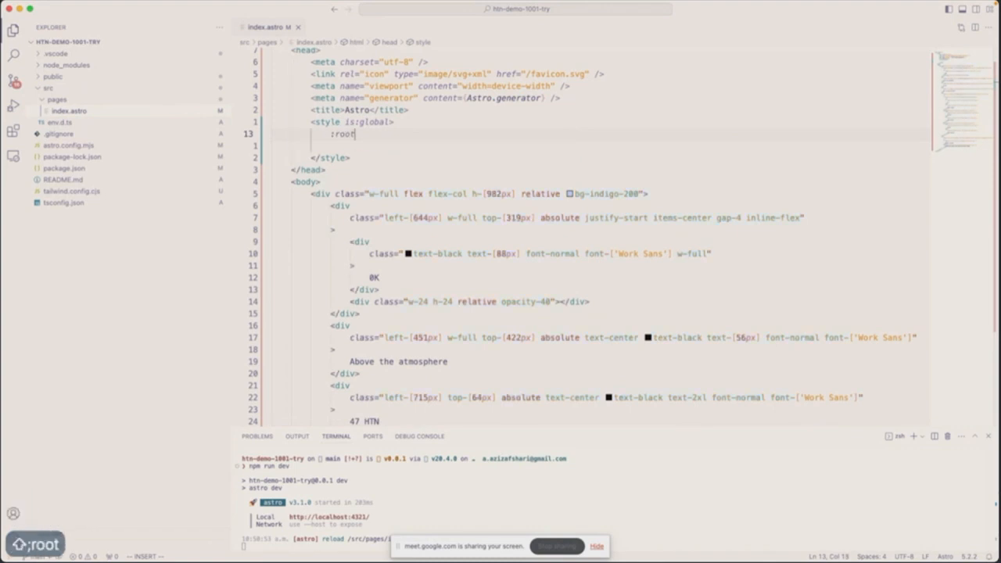
key(Return)
key(ctrl+c)
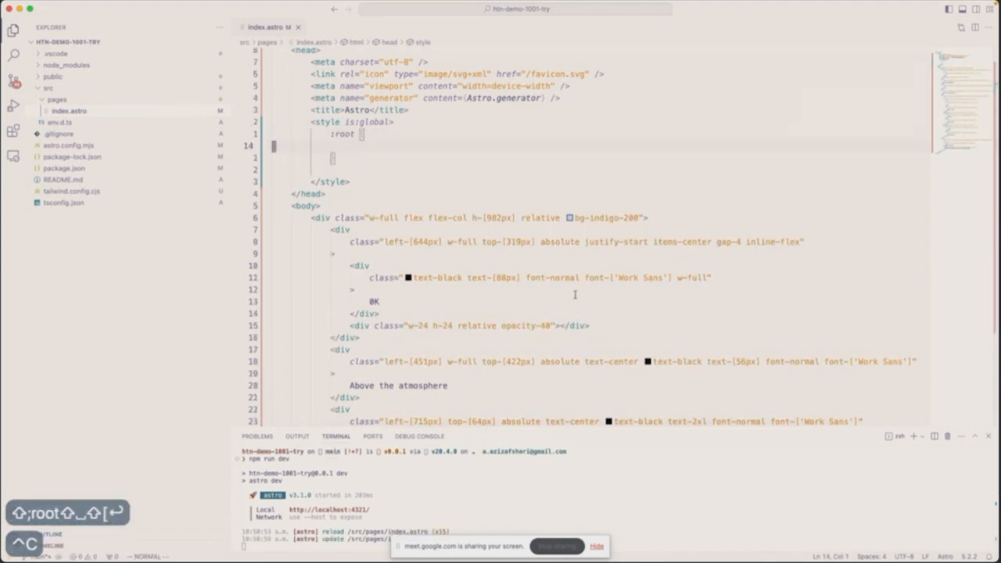
click(493, 157)
key(k)
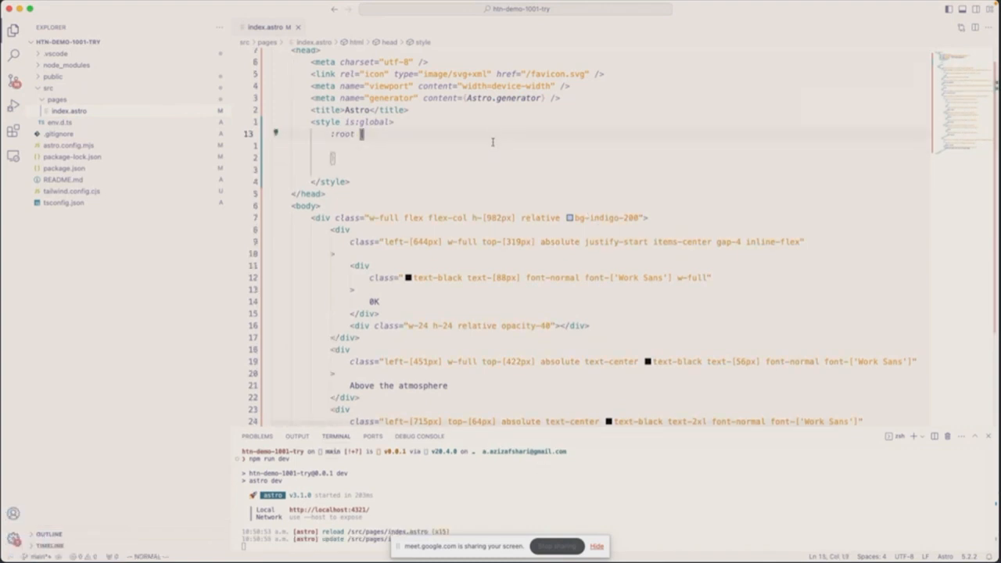
key(j)
click(487, 148)
key(i)
key(Tab)
key(Tab)
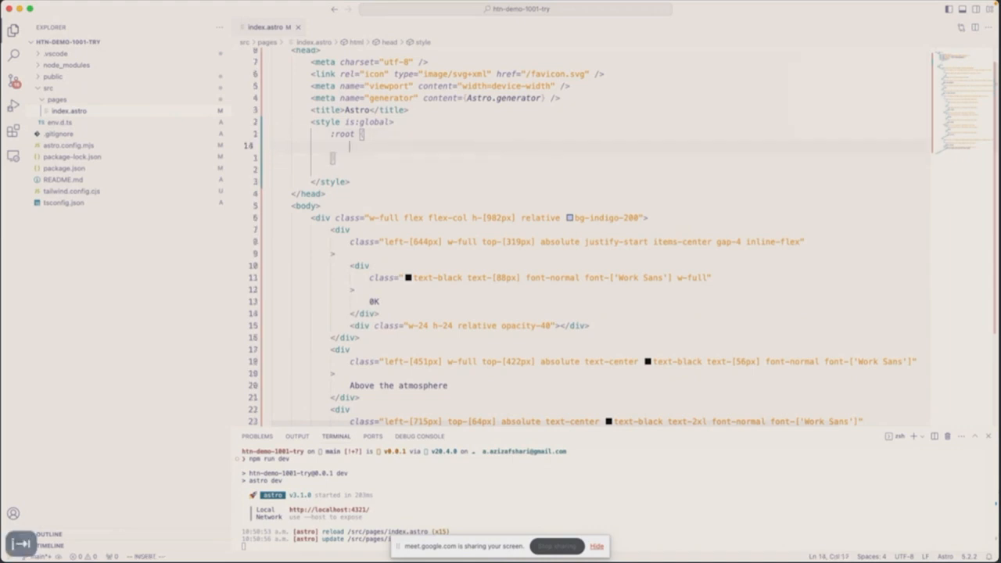
key(BackSpace)
text(bc)
key(BackSpace)
text(ackground)
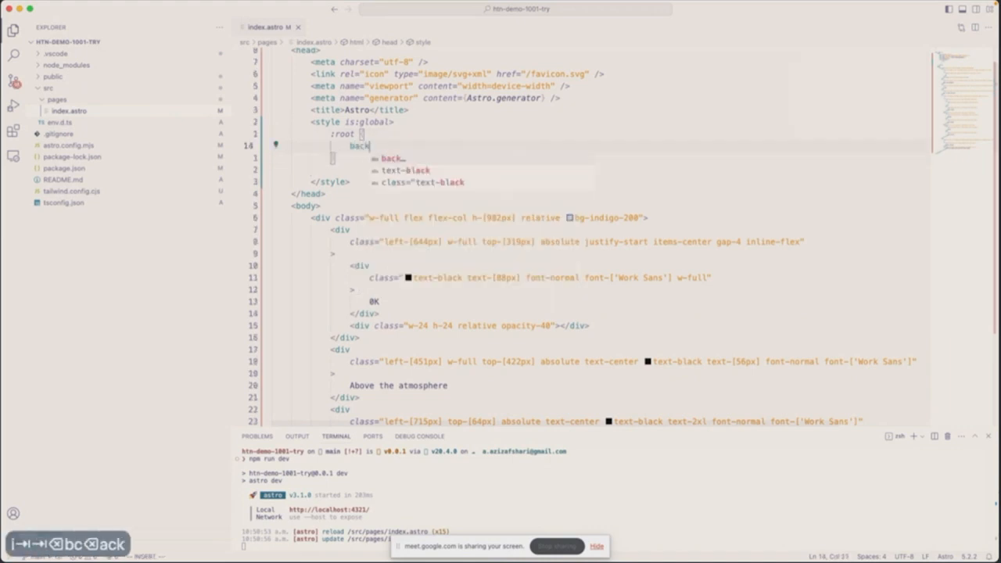
text(-g)
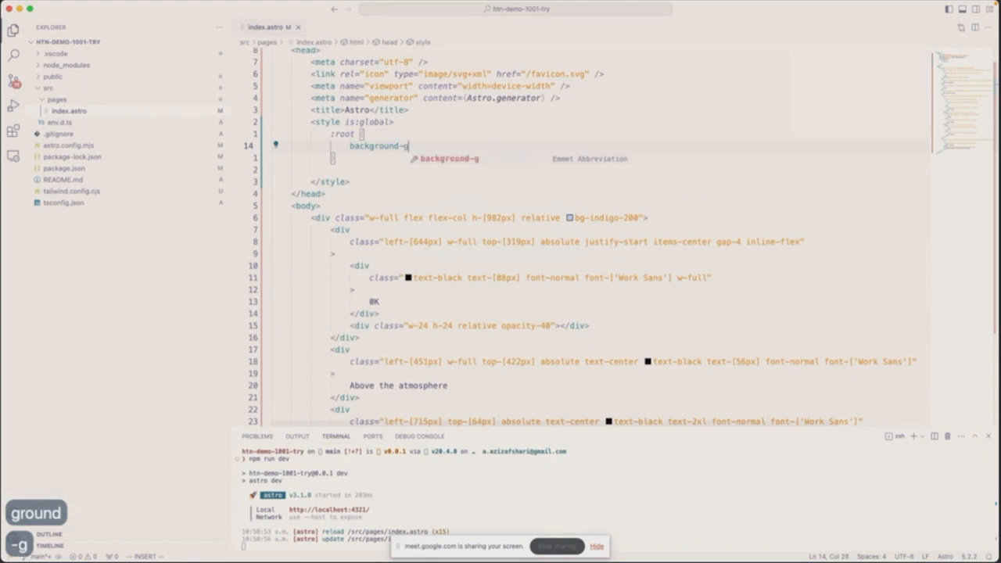
key(BackSpace)
text(color:)
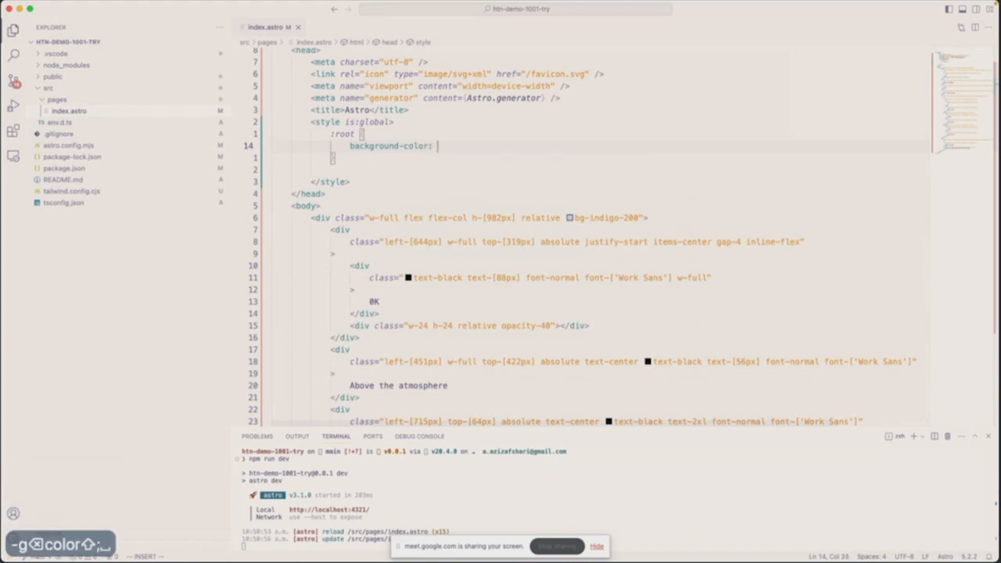
mouse_move(625, 213)
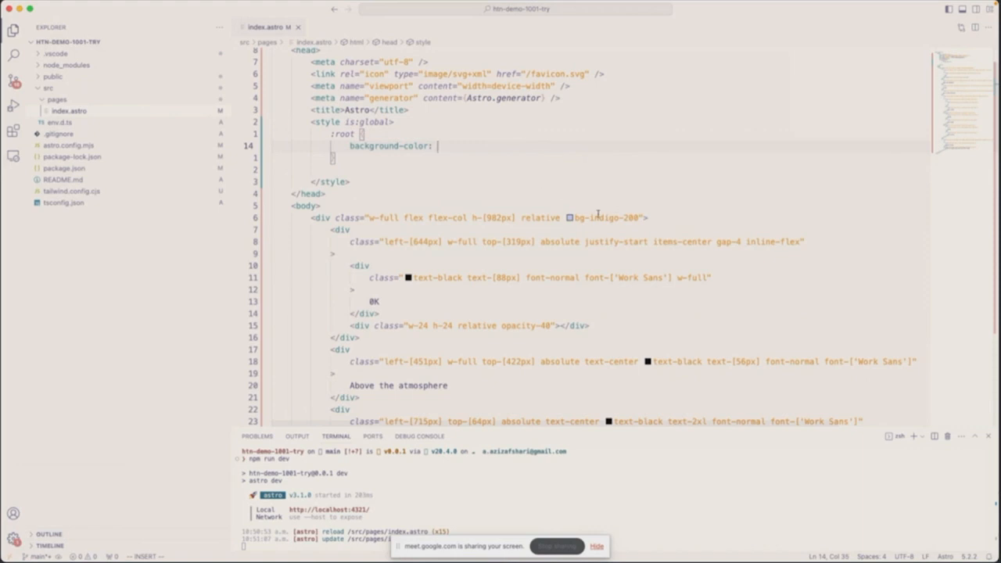
key(ctrl+c)
key(c)
key(c)
text(@)
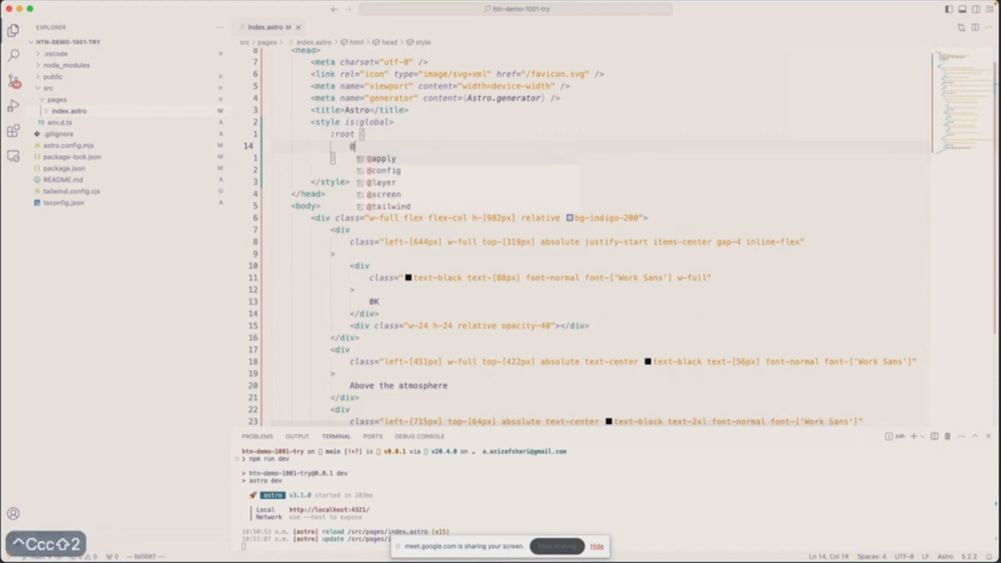
key(Return)
text(b)
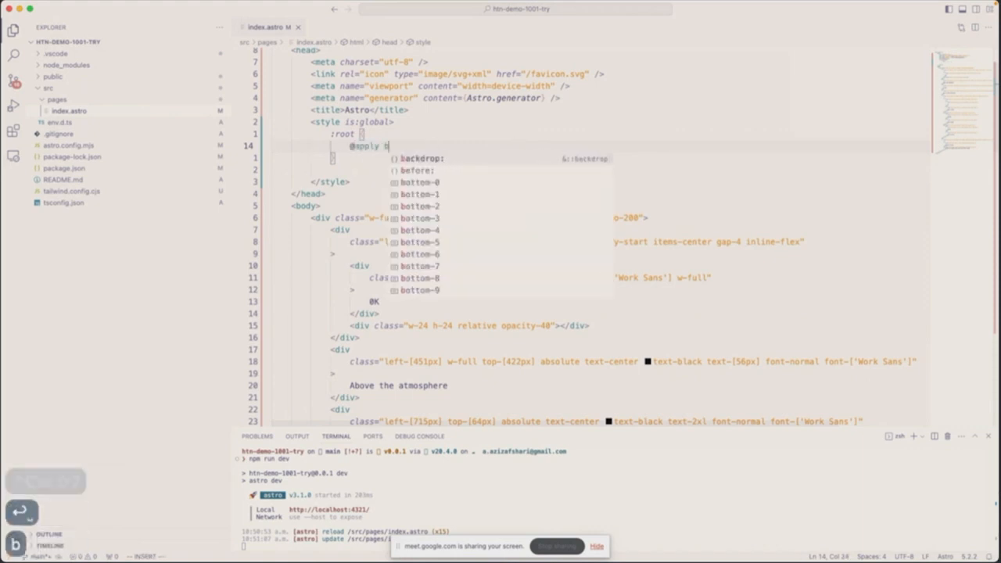
text(g-indi)
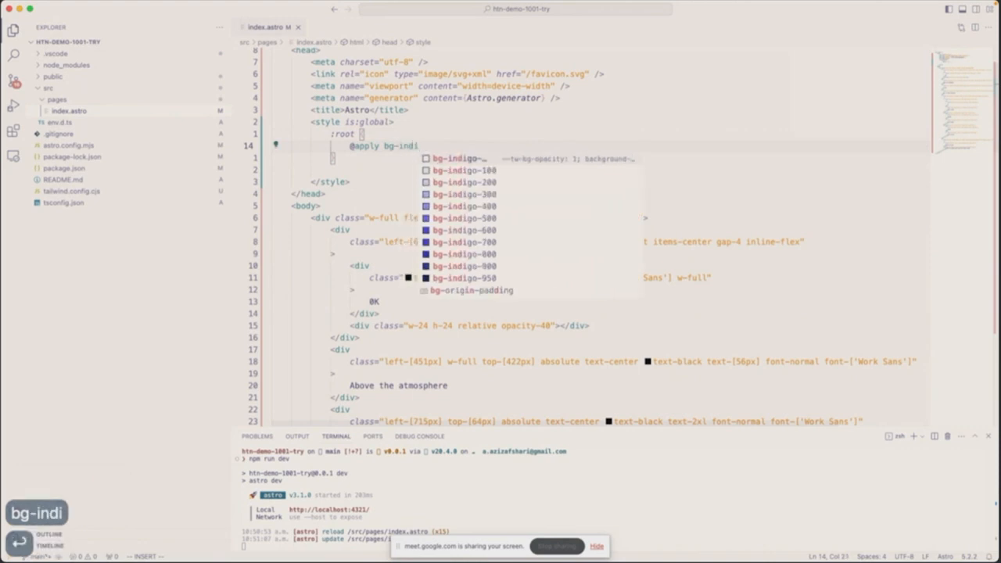
key(Return)
key(BackSpace)
key(BackSpace)
text(200)
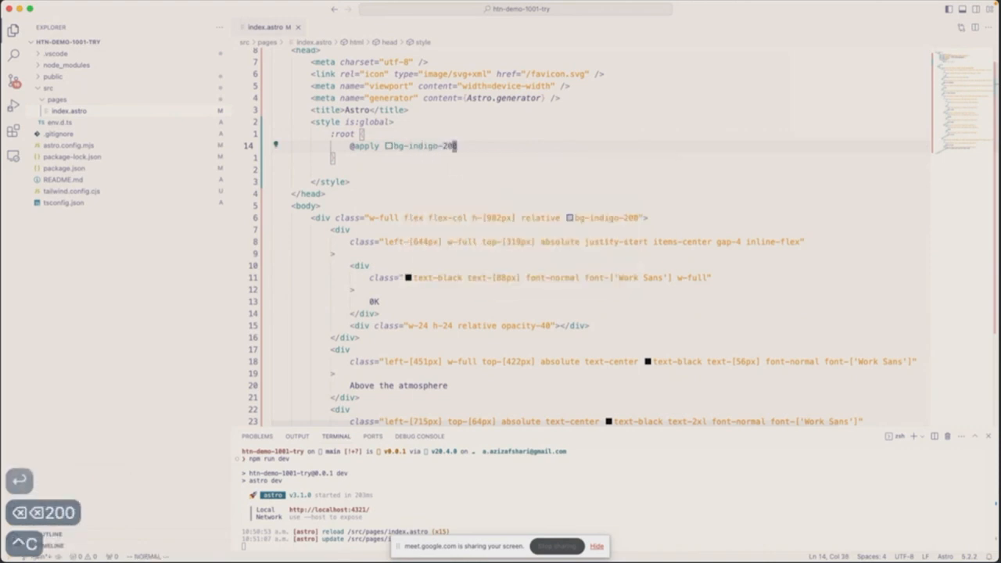
key(ctrl+c)
text(:w)
key(Return)
key(ctrl+alt+shift+super+1)
key(super+r)
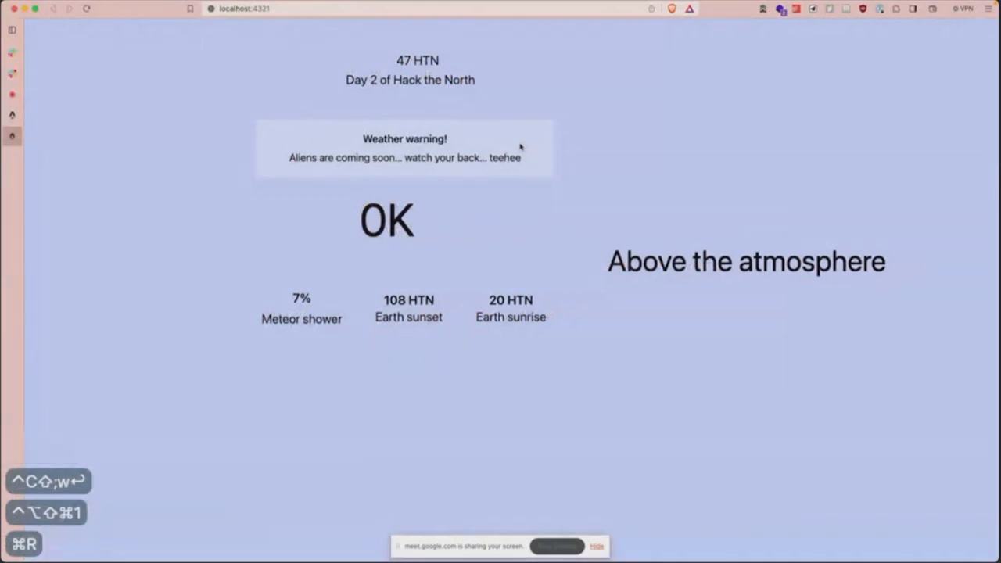
Step: Examine the extent and placement of the "Above the atmosphere" and "47 HTN" texts on the rendered page
drag(610, 261, 997, 266)
scroll(738, 271, left, 2)
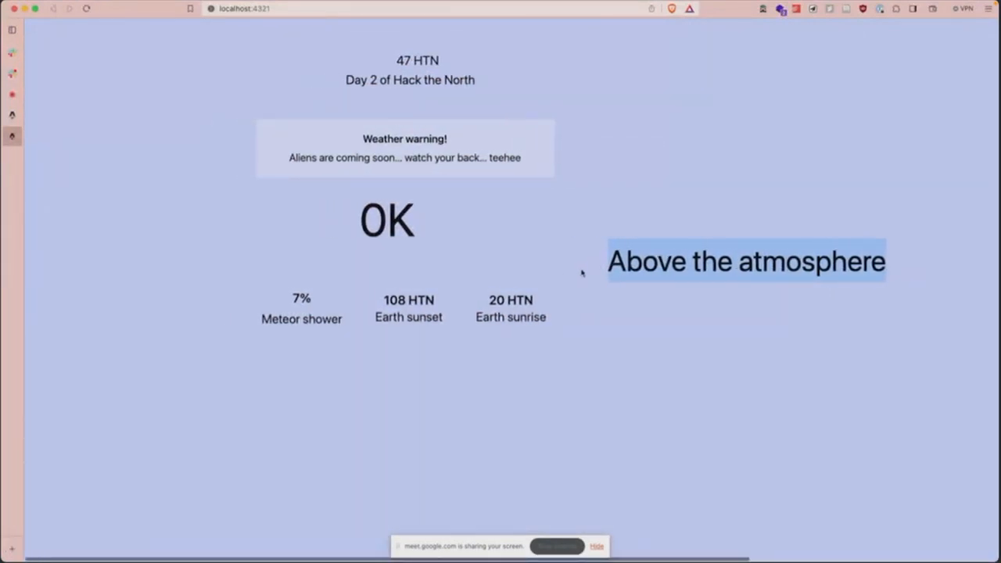
click(615, 265)
drag(615, 265, 827, 264)
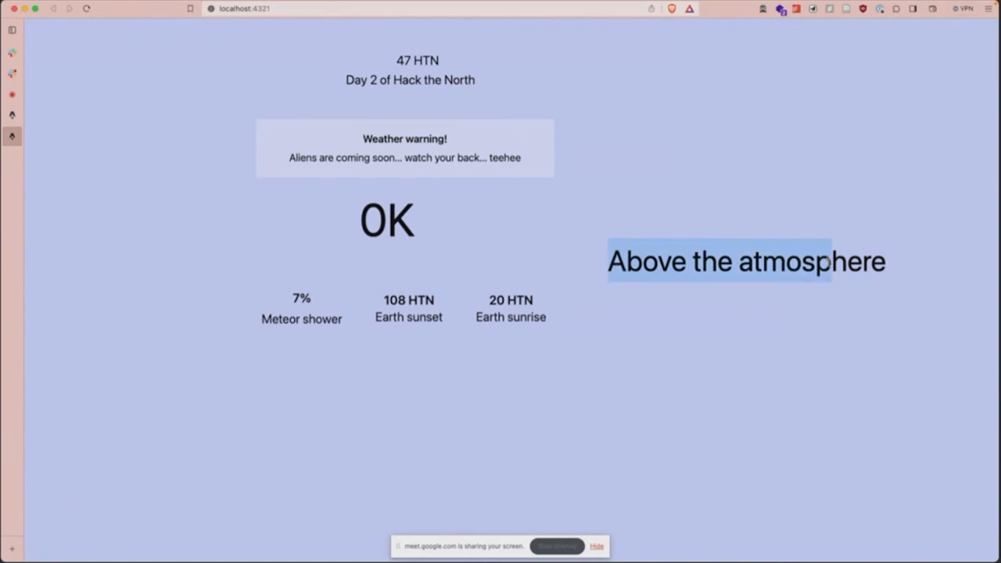
key(ctrl+alt+shift+super+2)
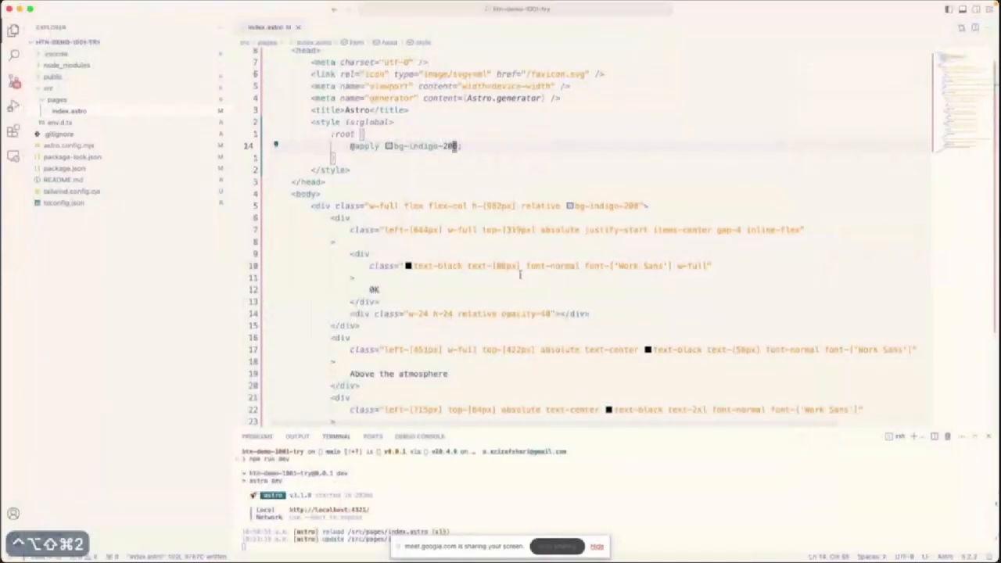
key(ctrl+alt+shift+super+1)
drag(397, 60, 438, 58)
Step: Return to VS Code and examine the order of the 0K, "Above the atmosphere", "47 HTN" and "Day 2 of Hack the North" divs
key(ctrl+alt+shift+super+2)
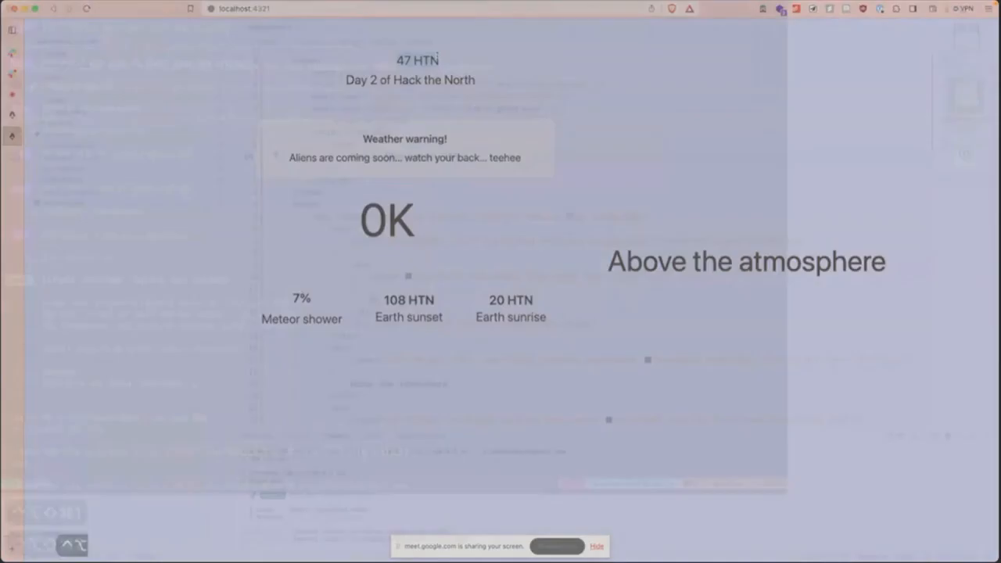
scroll(576, 238, down, 2)
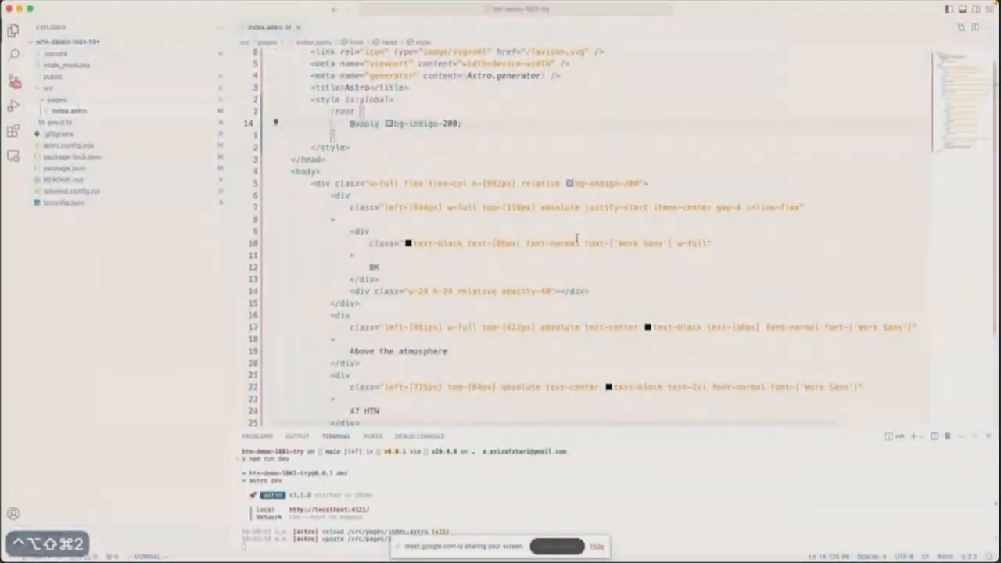
scroll(577, 237, right, 1)
click(340, 267)
scroll(380, 328, down, 2)
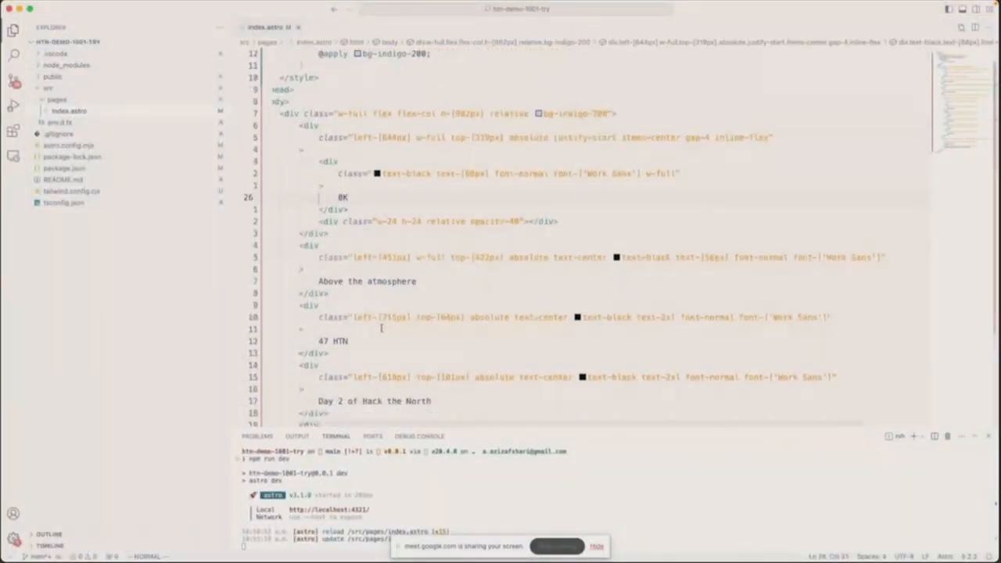
click(334, 341)
click(368, 281)
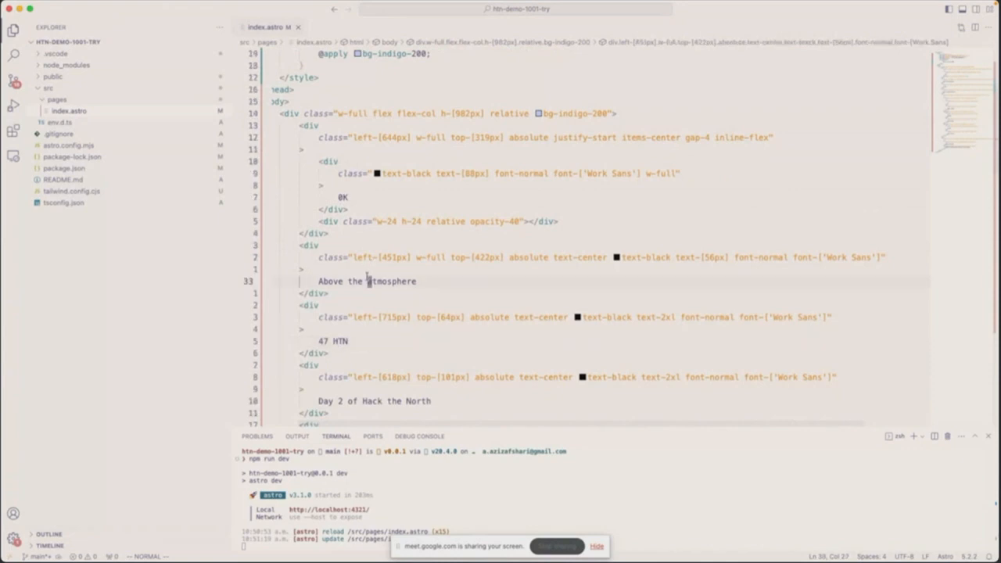
scroll(320, 289, down, 2)
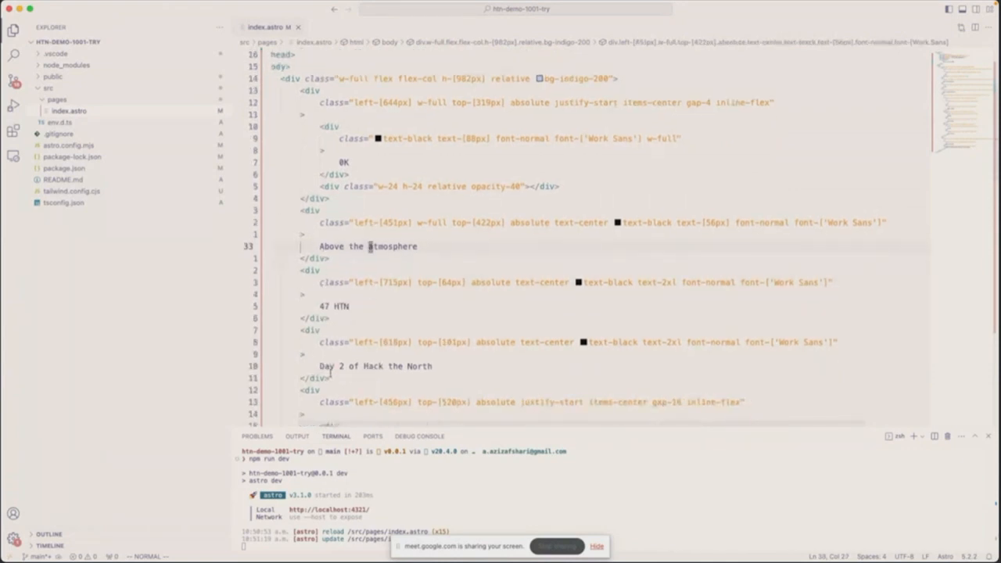
scroll(330, 371, down, 3)
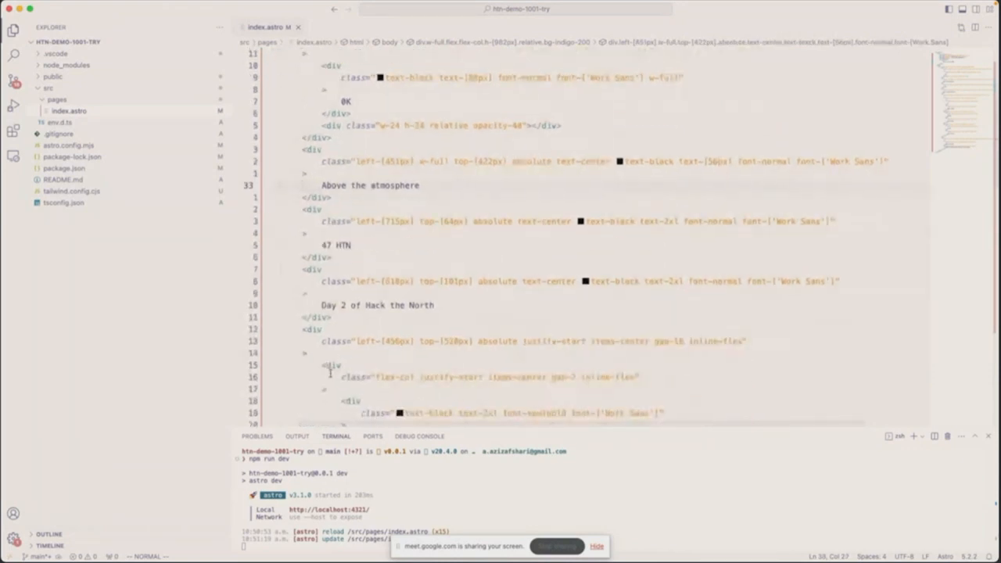
click(351, 305)
scroll(371, 320, down, 3)
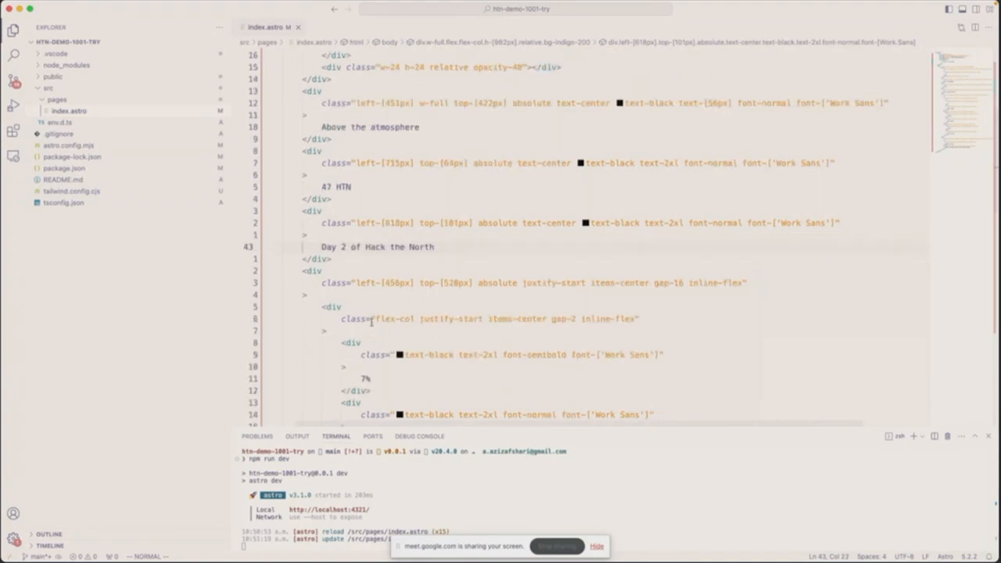
Step: Switch to the browser and compare the 0K text's position with the rest of the rendered layout
key(ctrl+alt+super+2)
key(ctrl+alt+shift+super+1)
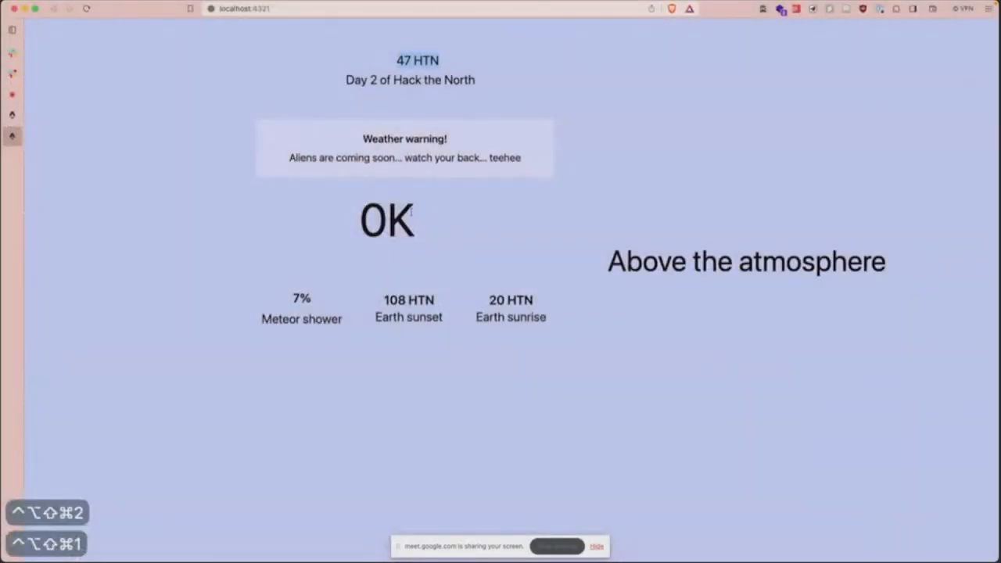
drag(410, 211, 372, 220)
click(385, 223)
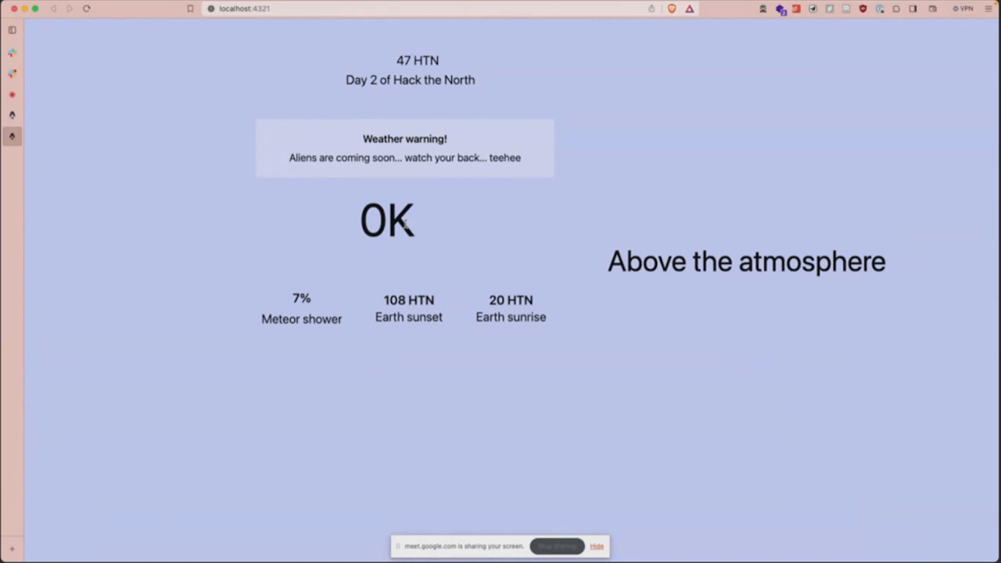
Step: Switch to Figma, show all pages, and view the Function and Theme lists on the "What should we make?" page
key(ctrl+alt+shift+super+3)
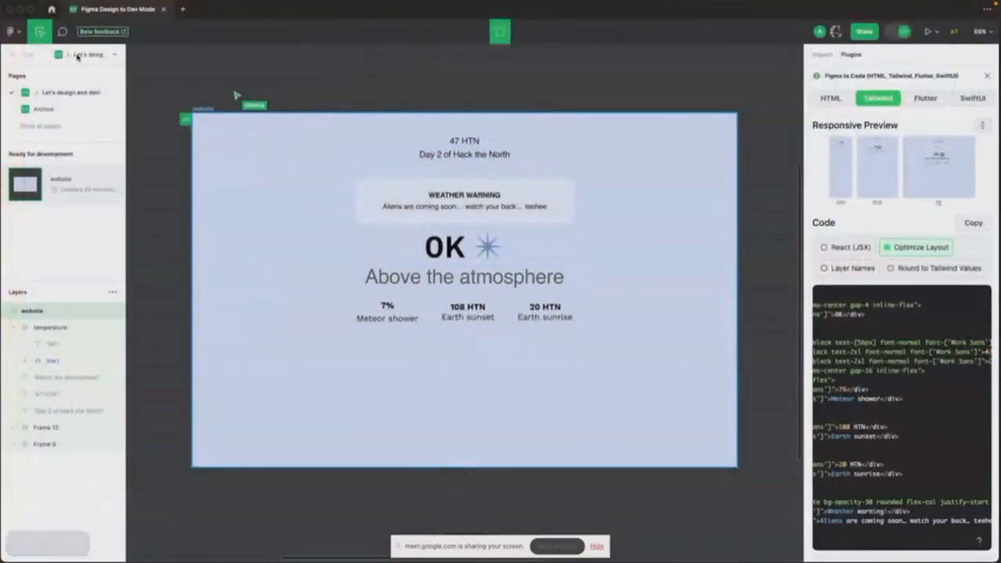
click(78, 56)
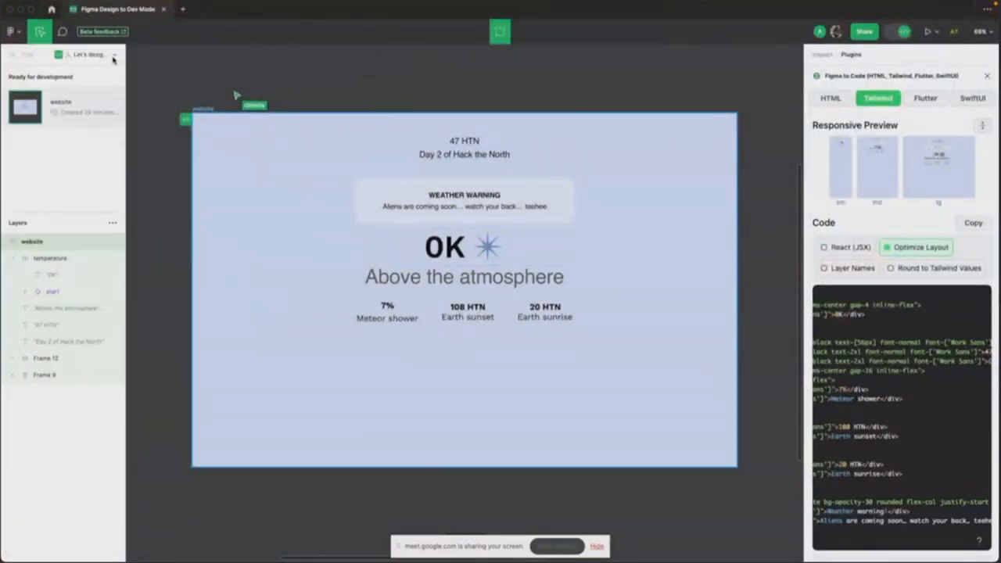
click(114, 58)
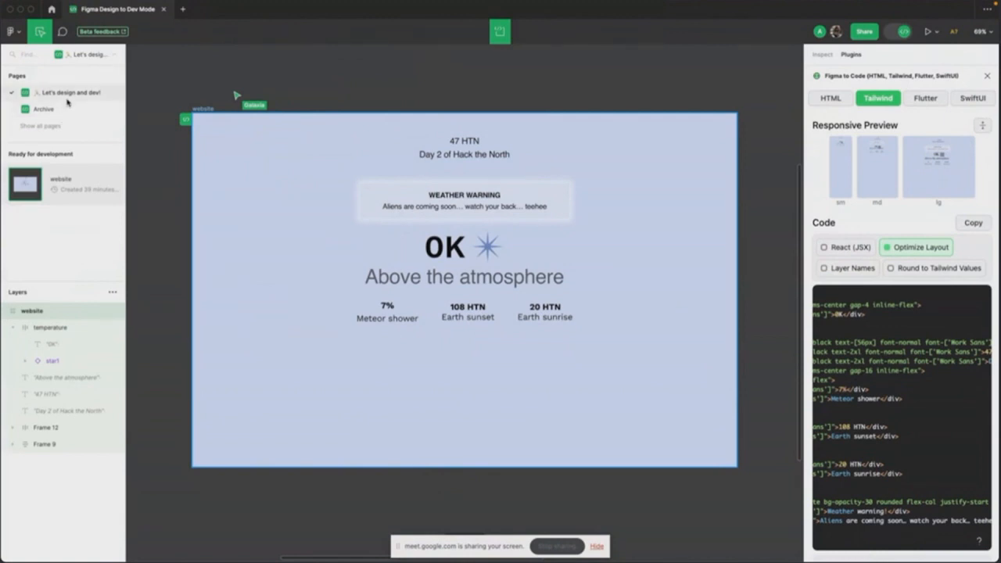
click(57, 126)
click(57, 109)
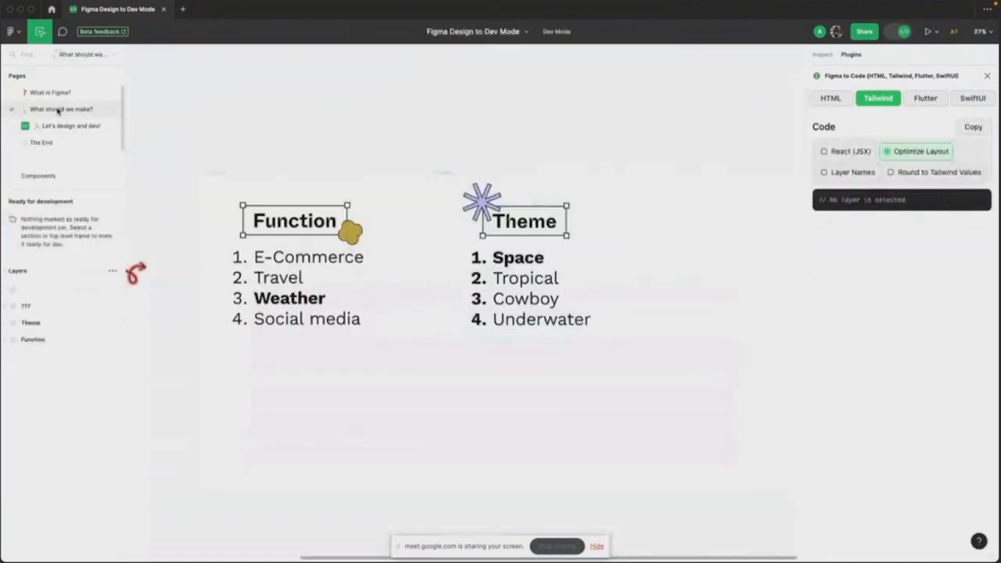
scroll(534, 220, right, 3)
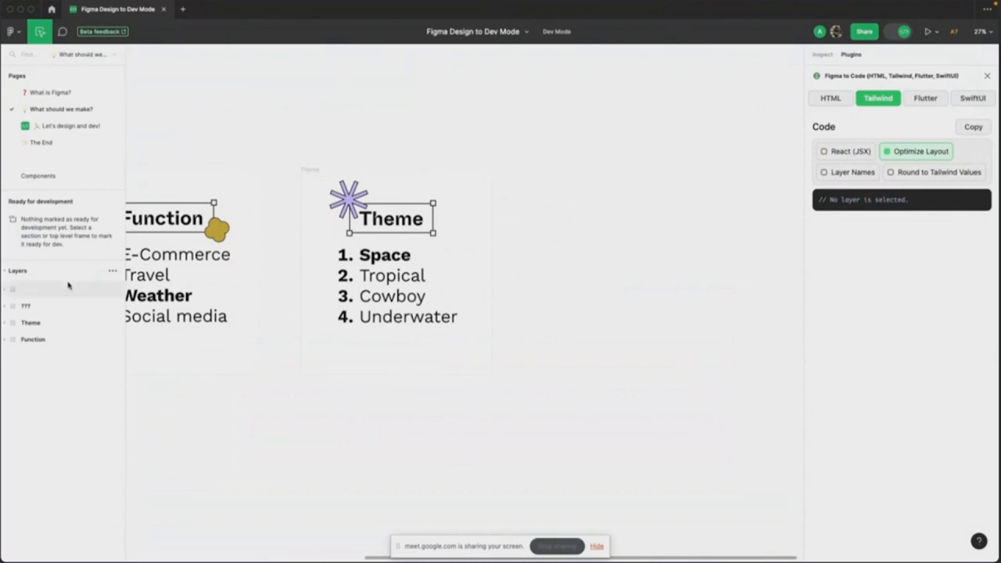
Step: Leave Dev Mode and unhide the ??? frame on the "What should we make?" page, showing the "Design must be in dark mode!!" curse
click(905, 31)
scroll(264, 264, right, 1)
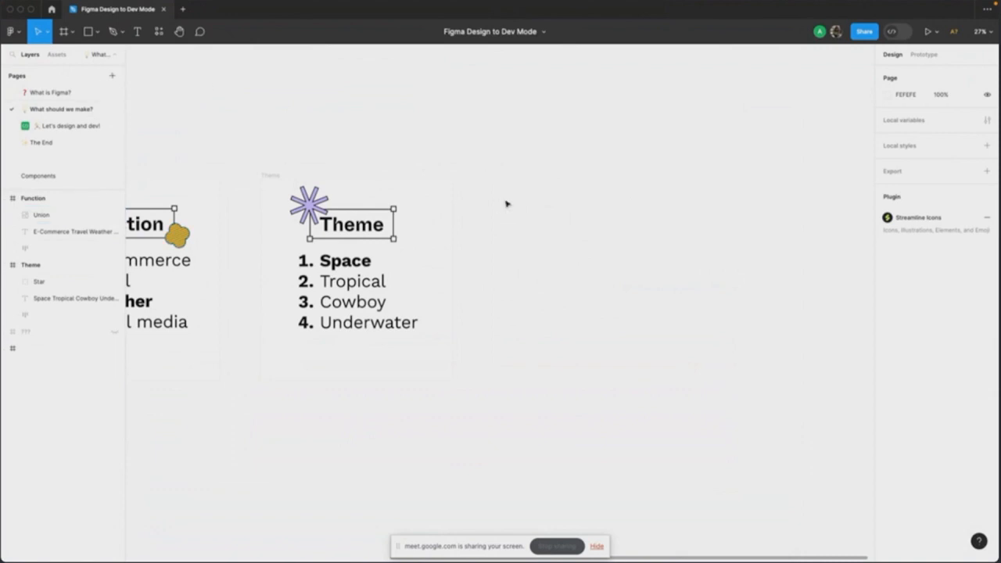
click(95, 55)
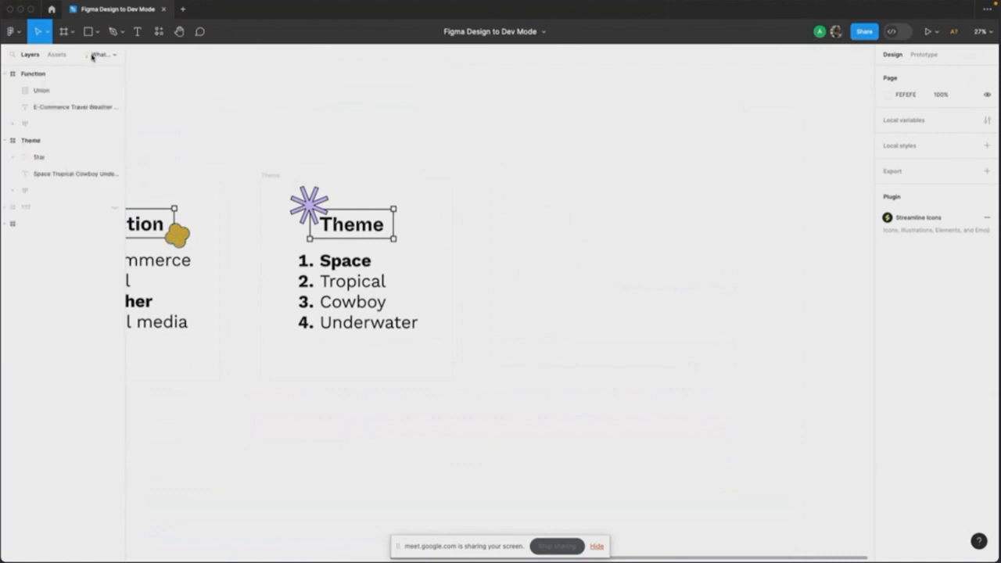
click(27, 205)
scroll(623, 227, right, 1)
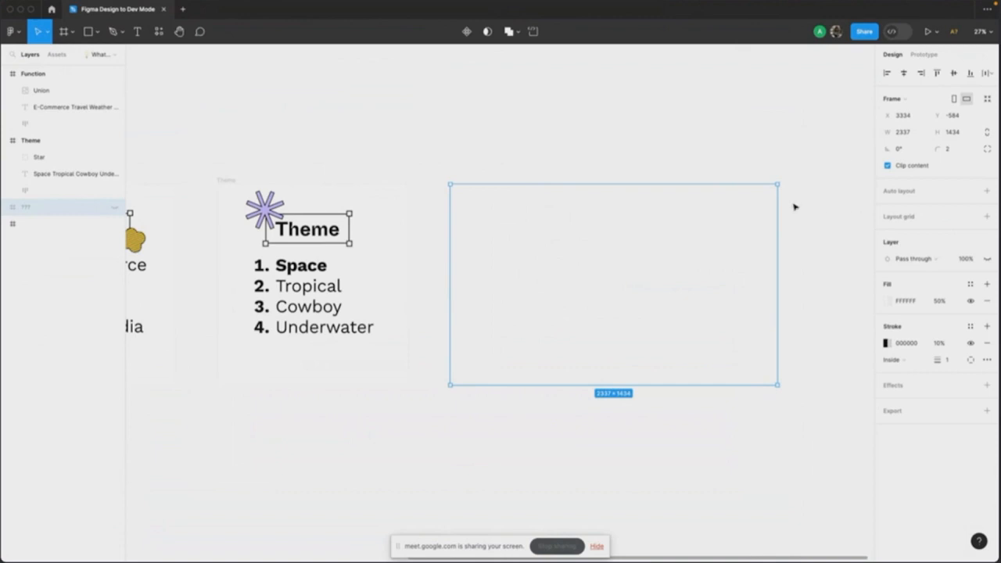
click(988, 258)
click(739, 266)
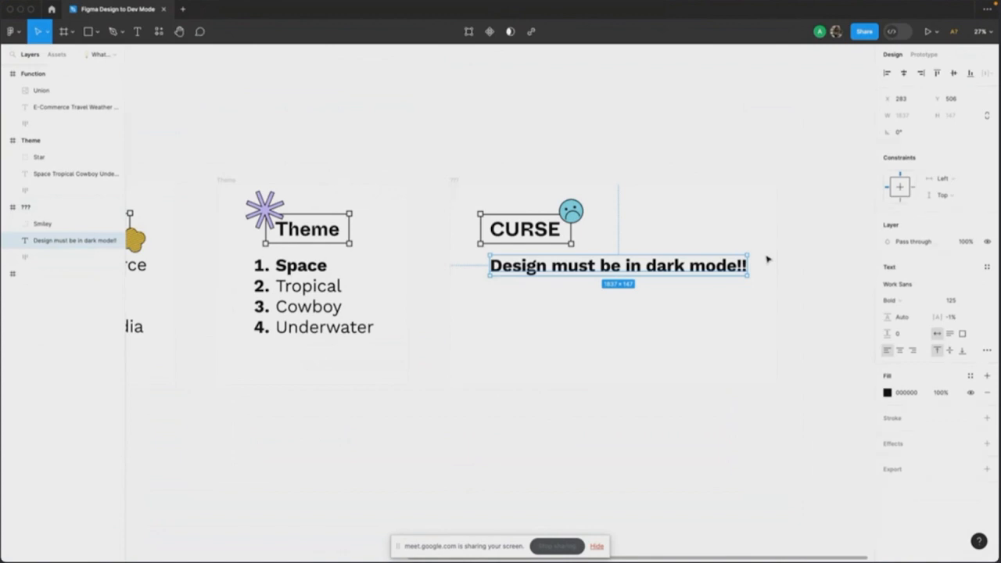
scroll(757, 219, right, 2)
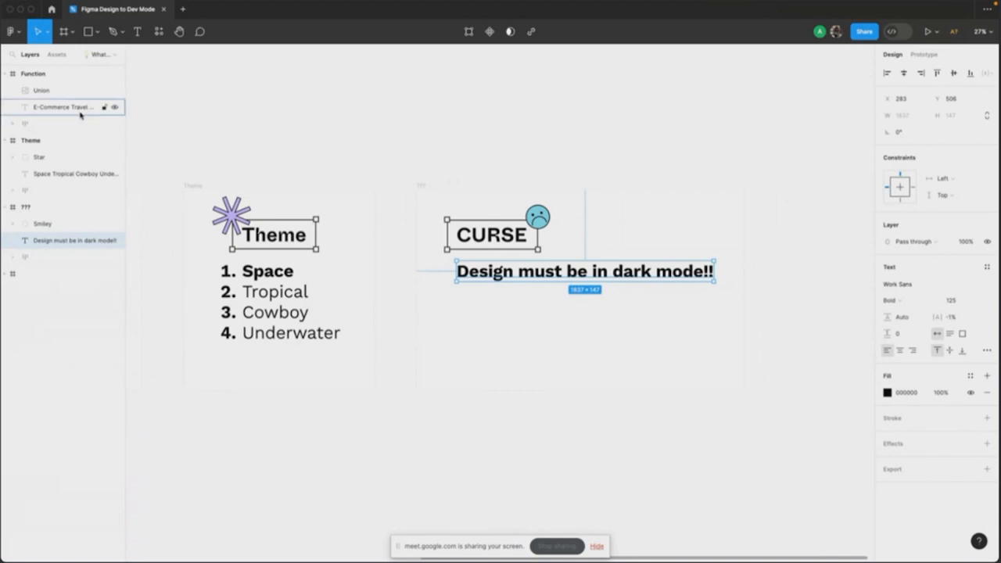
Step: Go to the "Let's design and dev!" page and show all selection colors of the website frame
click(100, 54)
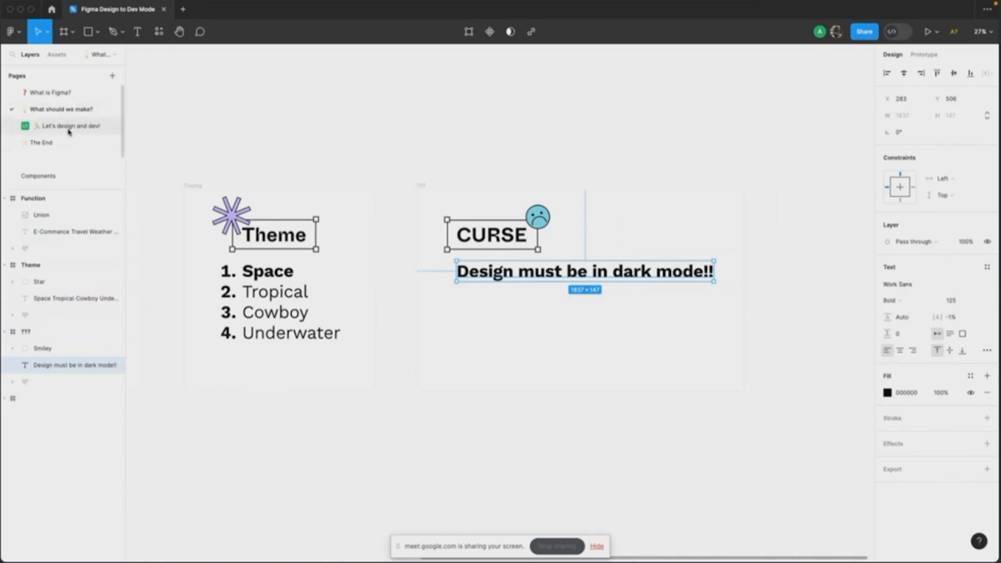
click(69, 126)
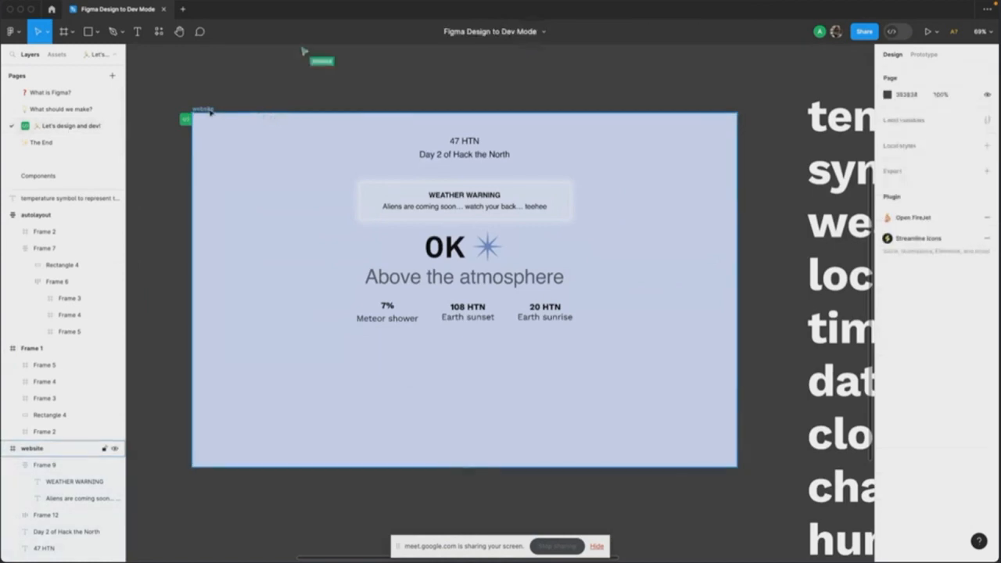
click(210, 112)
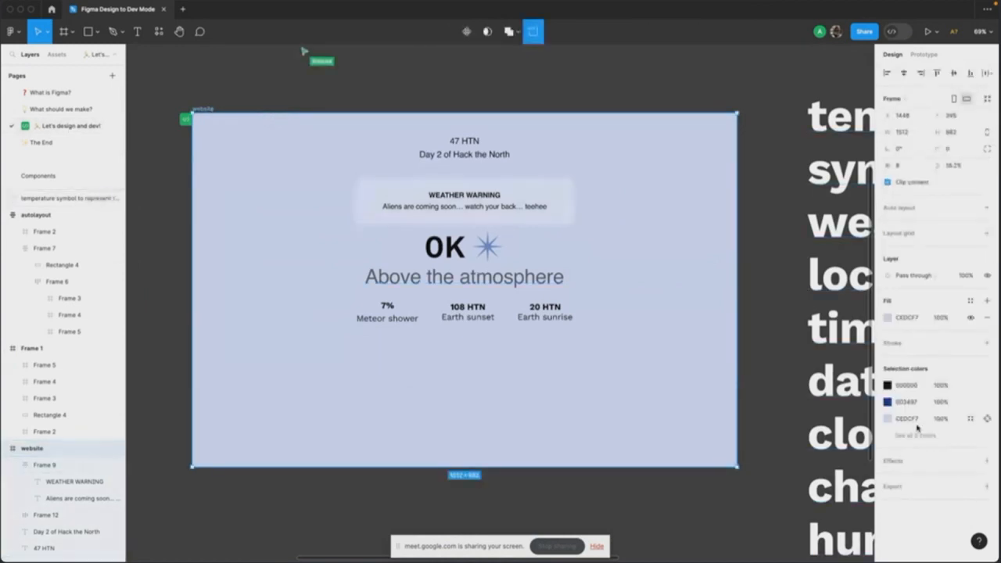
click(922, 438)
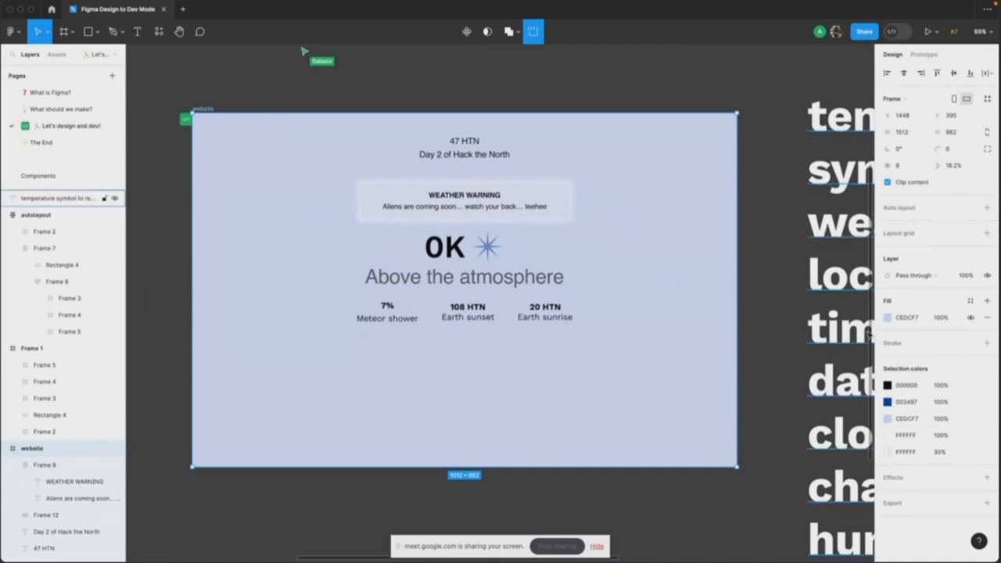
Step: Change the website frame's 100% white selection color to 323949 and reuse that value for the 30% white color
click(888, 437)
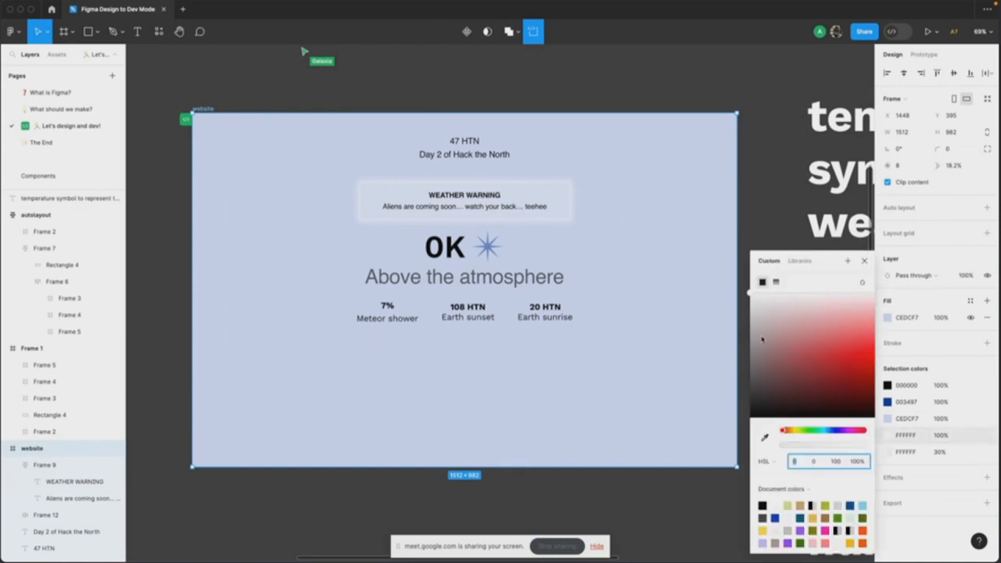
drag(763, 403, 740, 394)
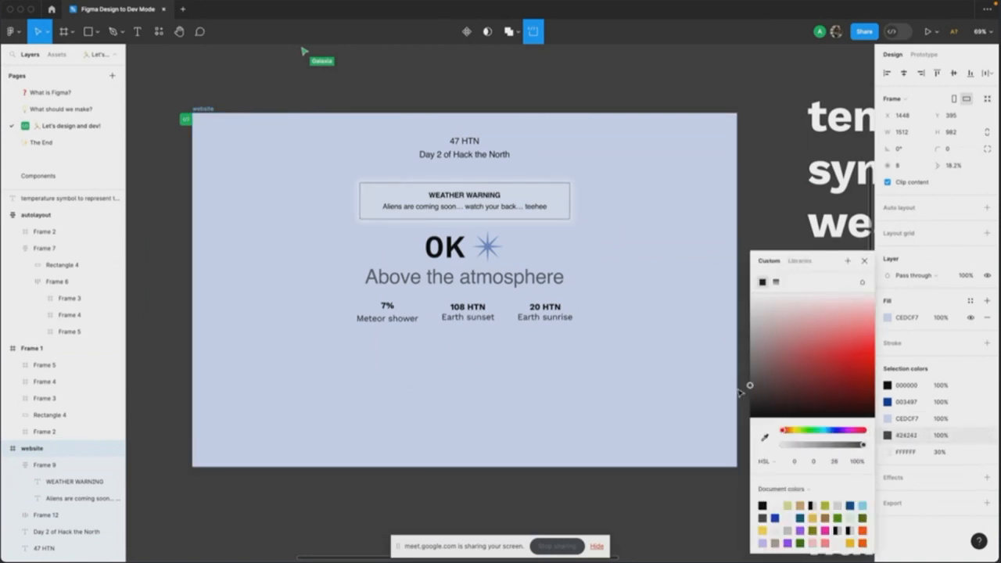
click(833, 430)
click(773, 387)
click(903, 435)
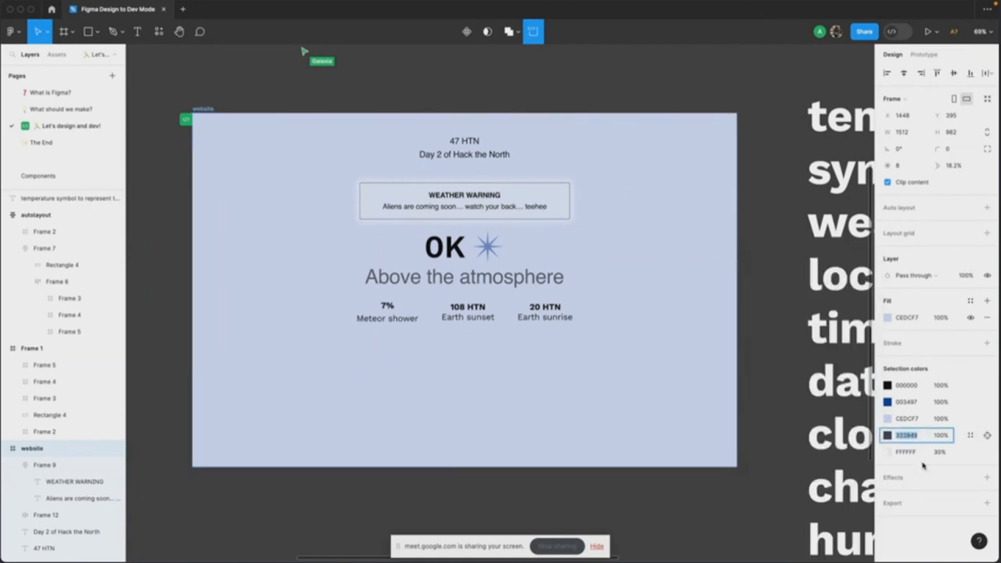
key(super+c)
click(914, 452)
key(super+v)
key(Tab)
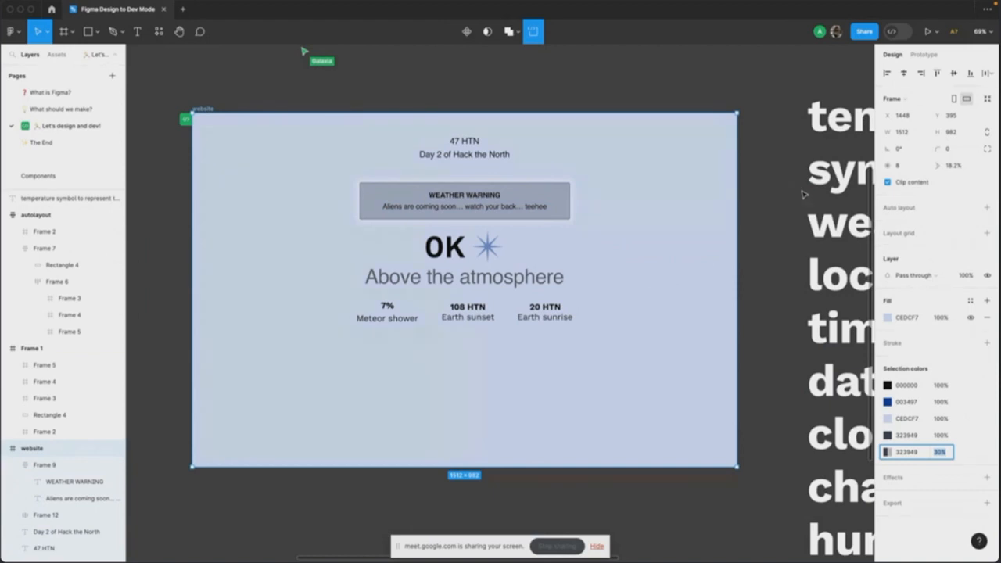
Step: Recolor the website frame's CEDCF7 background to dark blue 223251, and its 003497 star and black text to FFFFFF
click(888, 419)
drag(814, 328, 800, 386)
click(889, 403)
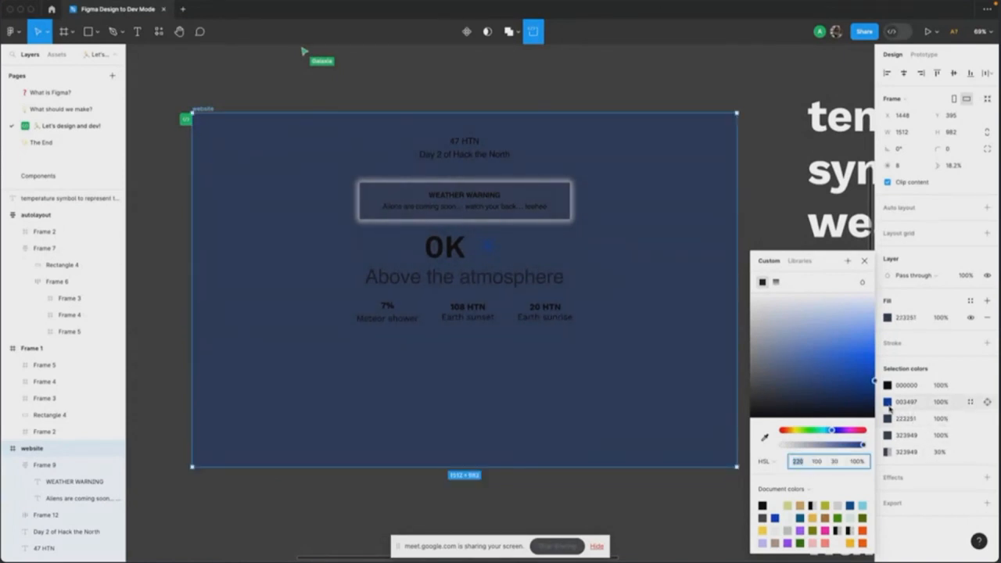
drag(803, 338, 750, 291)
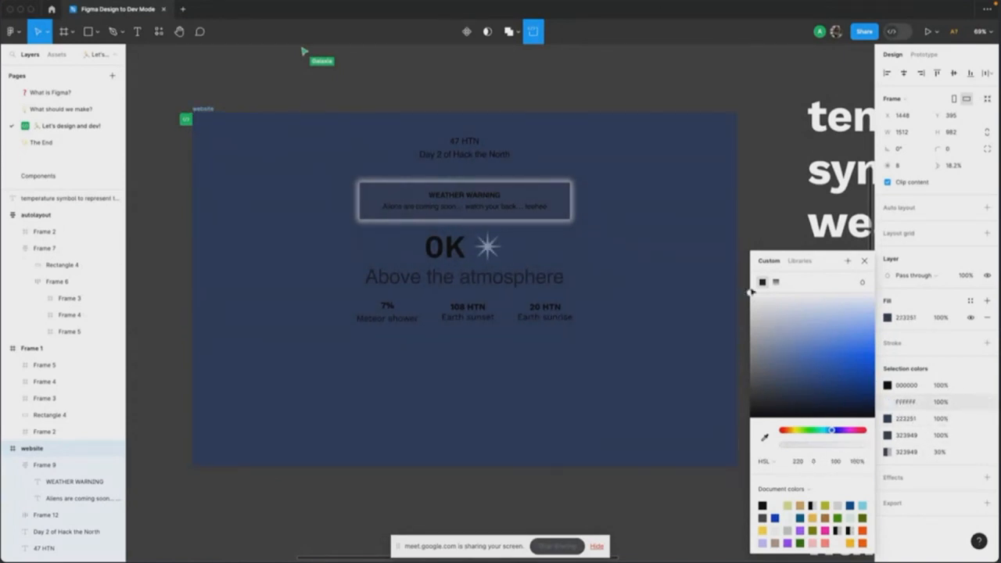
click(888, 385)
drag(829, 368, 668, 243)
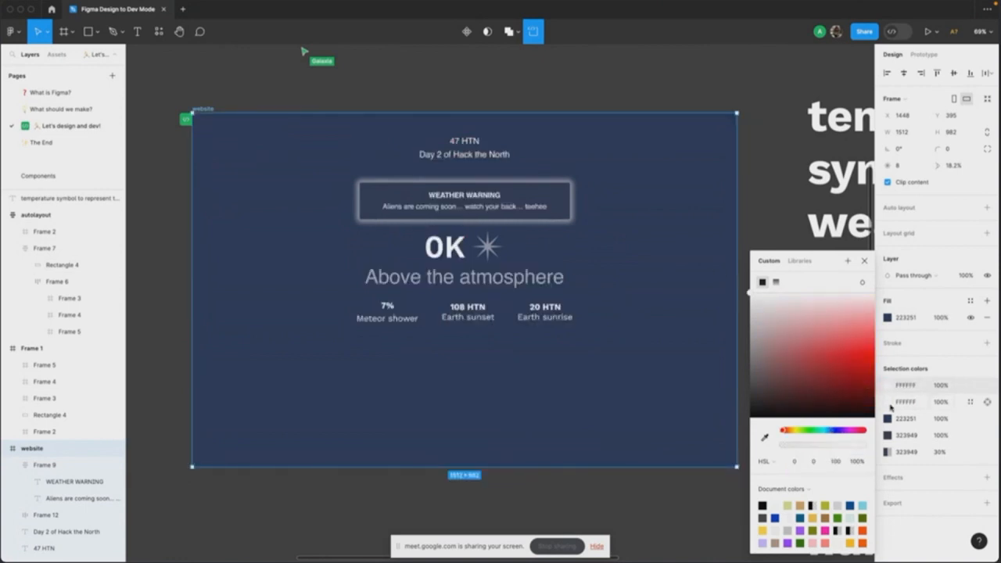
Step: Set the fill of the star shape beside 0K to pale yellow F9FFDB
click(988, 401)
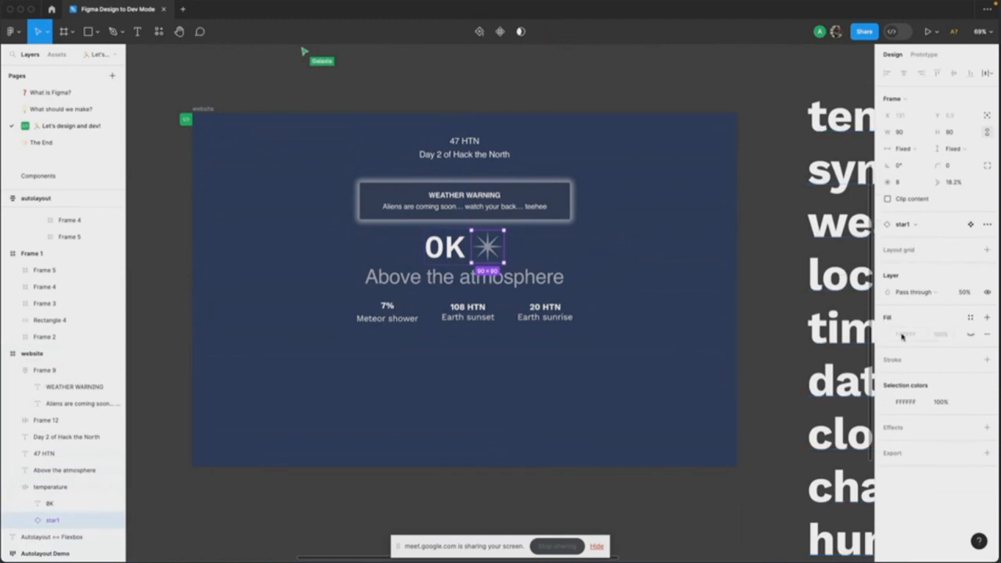
double_click(496, 259)
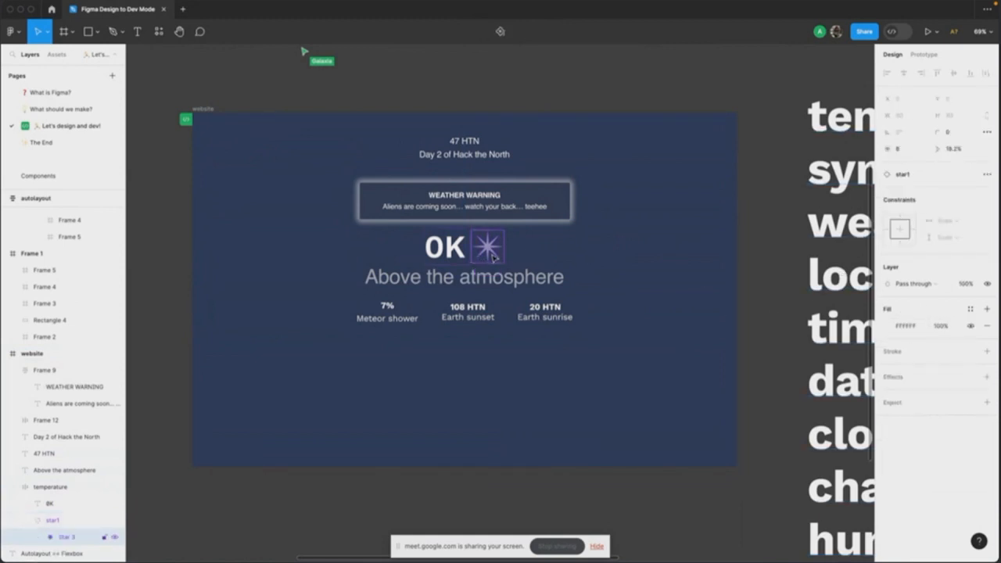
click(887, 327)
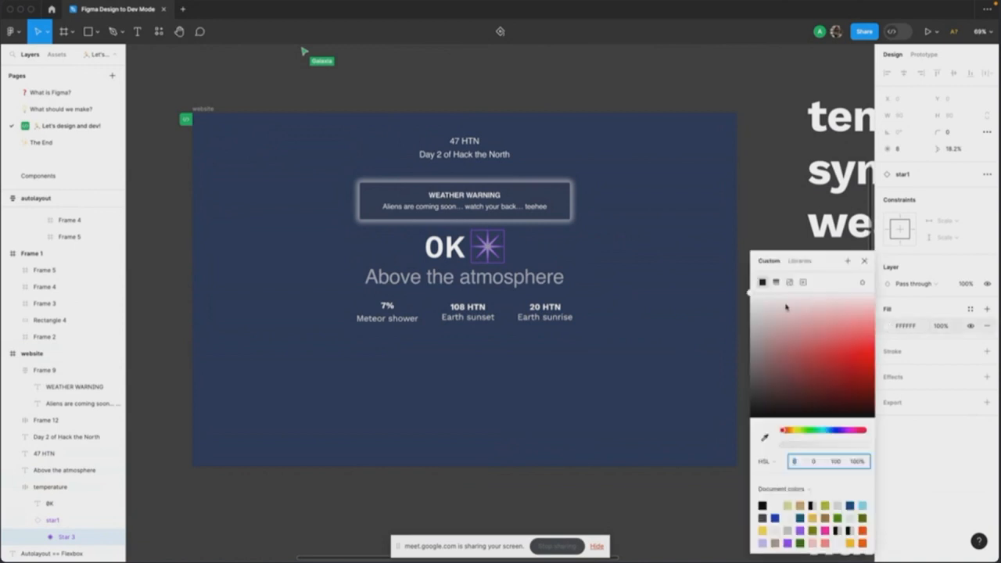
click(802, 432)
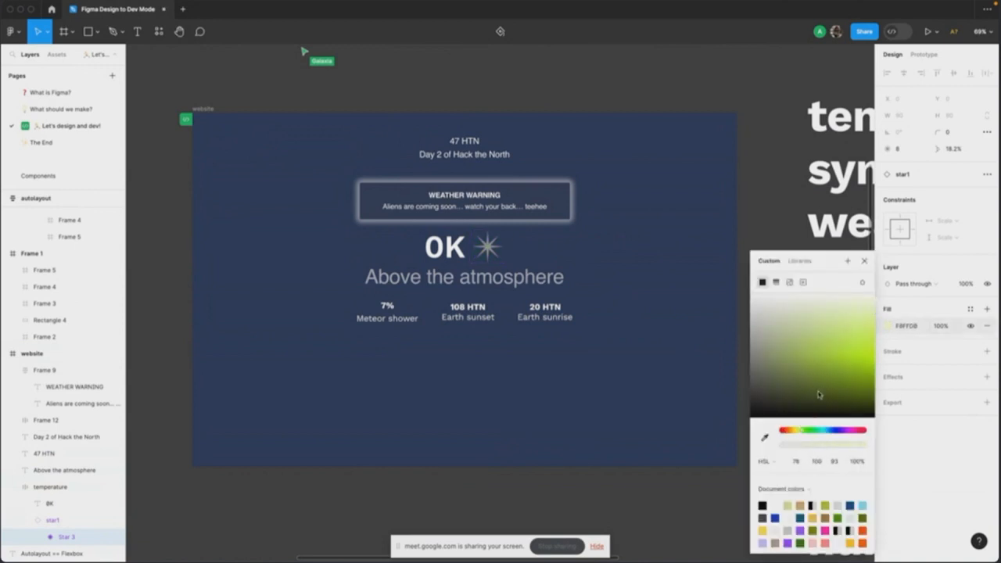
click(654, 364)
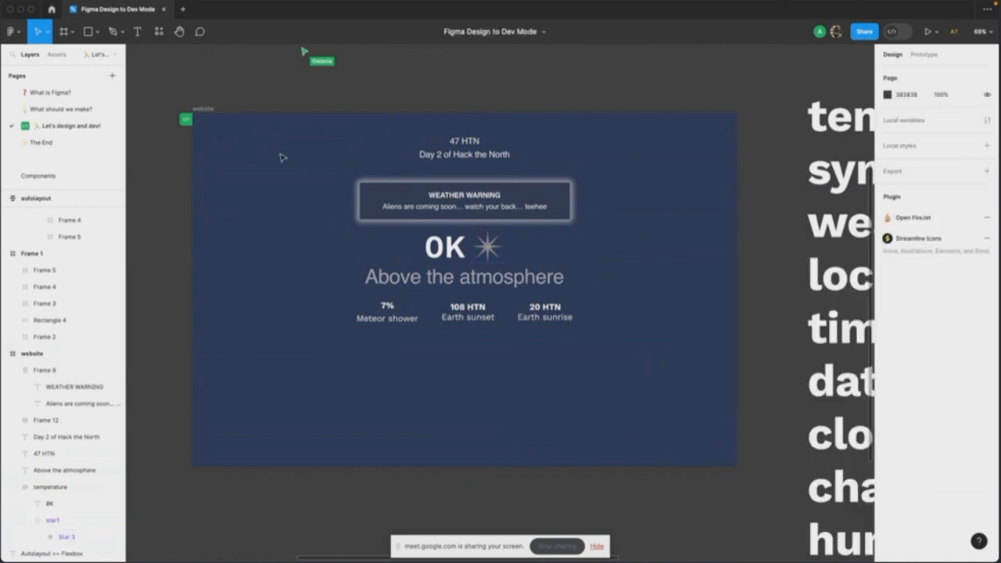
Step: Insert the planet2 component into the website frame, scale it 2x and place it near the frame's upper-right corner
click(60, 55)
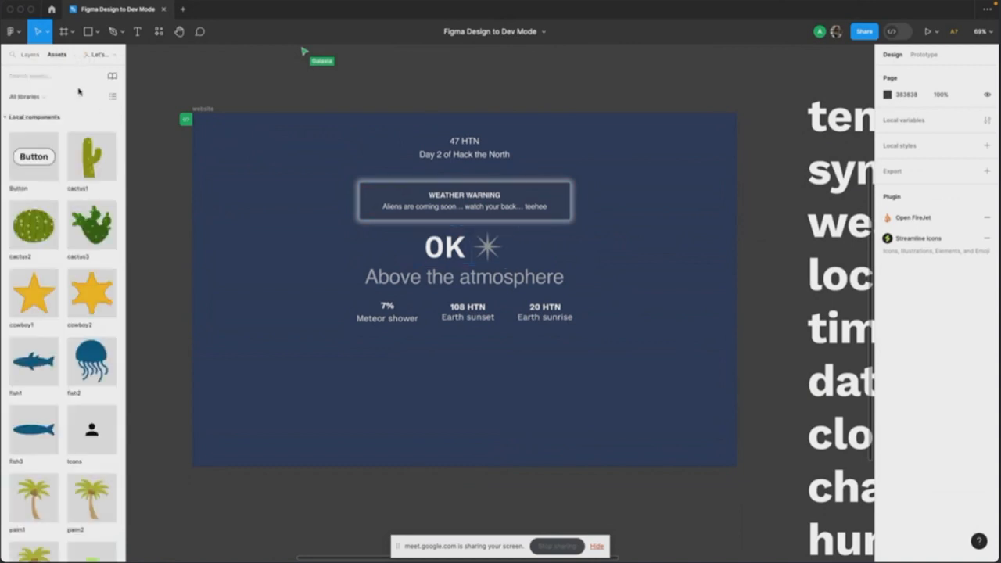
scroll(94, 316, down, 8)
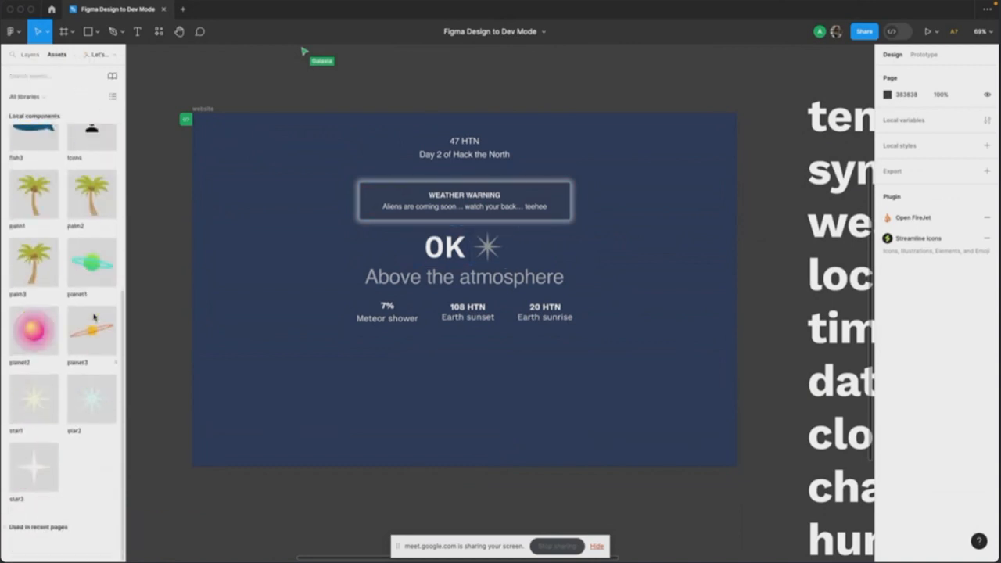
drag(39, 322, 302, 244)
text(k)
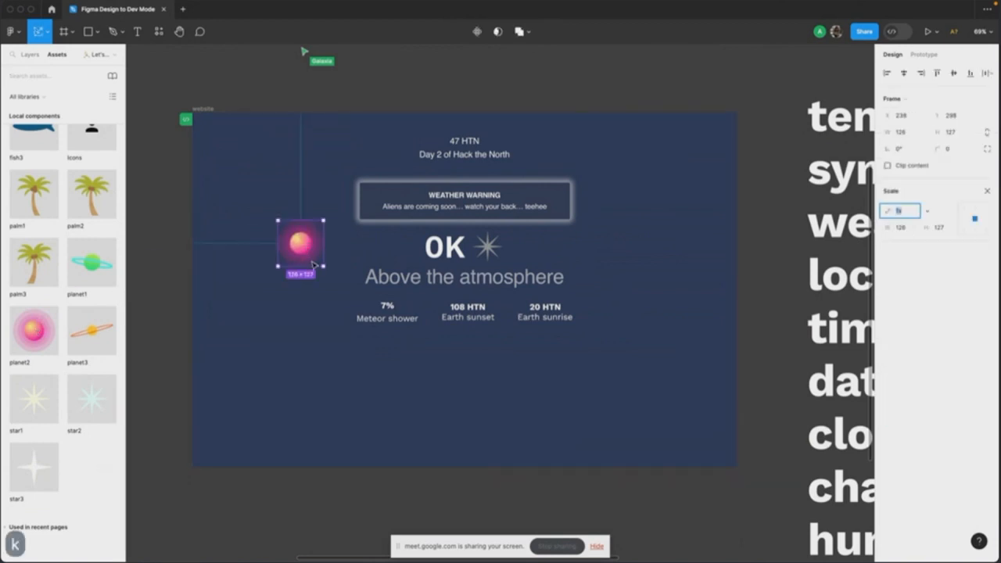
text(2)
key(Return)
drag(311, 264, 669, 210)
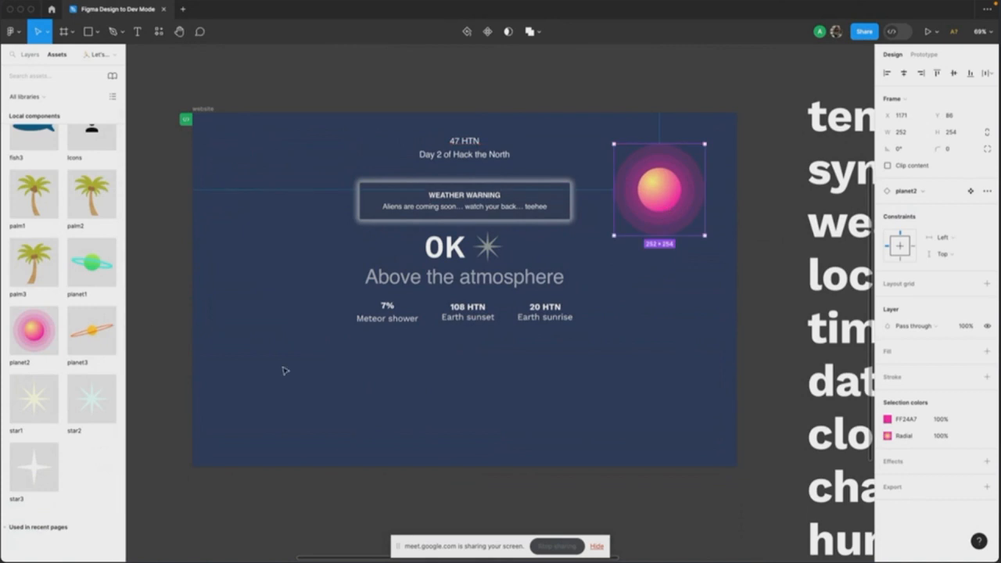
Step: Add the planet1 component to the frame's lower-left area, scale it 2x and rotate it to about -16°
drag(92, 264, 289, 366)
text(k2)
key(Return)
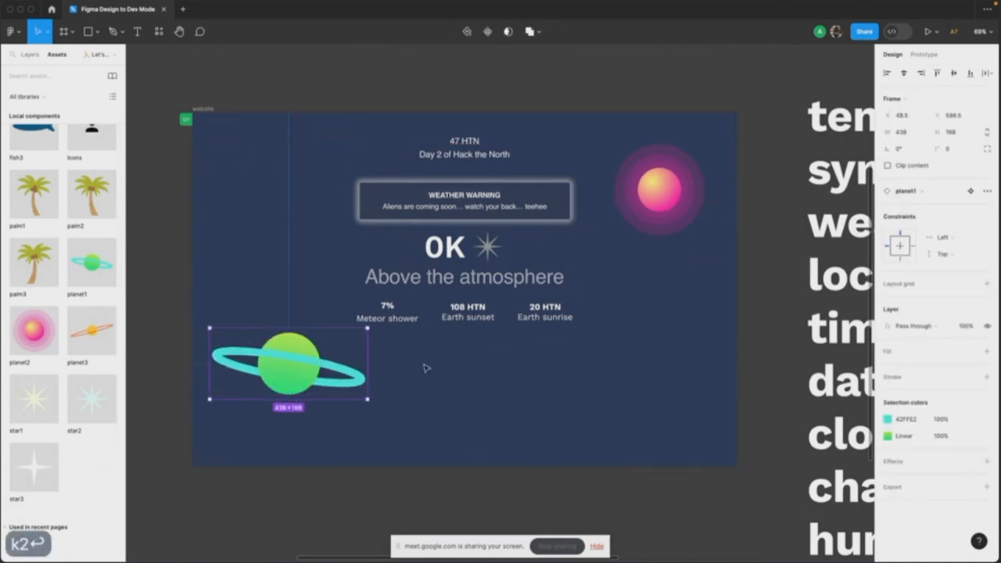
drag(374, 325, 396, 351)
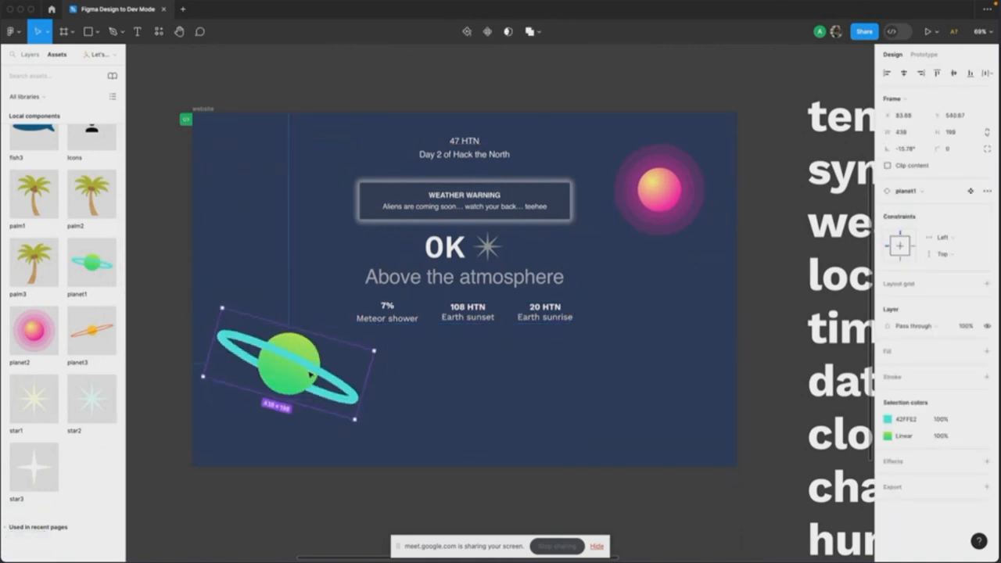
drag(310, 376, 312, 386)
Step: Move the heading texts, weather warning card, temperature and statistics down together within the frame, without the planets
click(481, 353)
drag(507, 373, 358, 152)
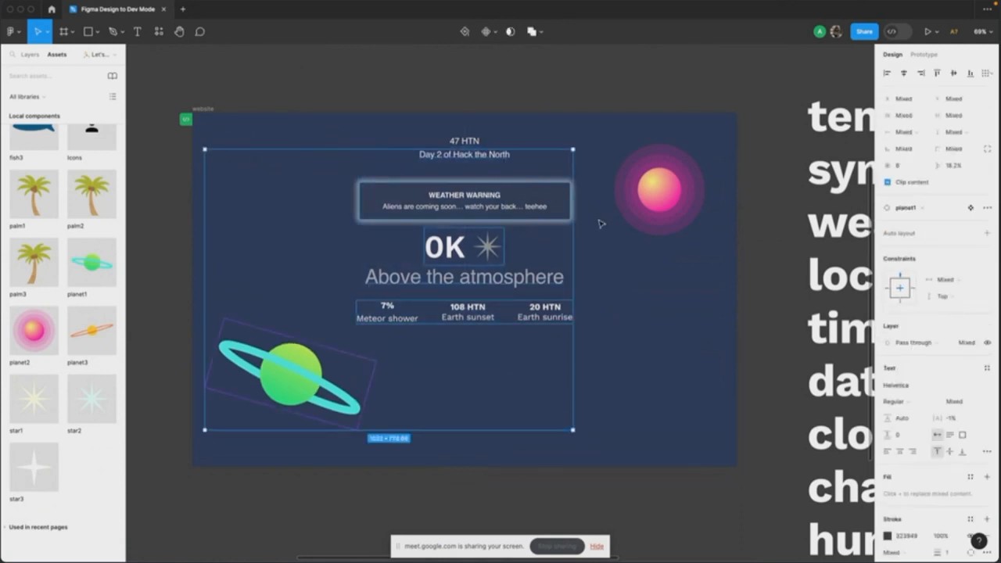
drag(568, 120, 378, 342)
click(391, 367)
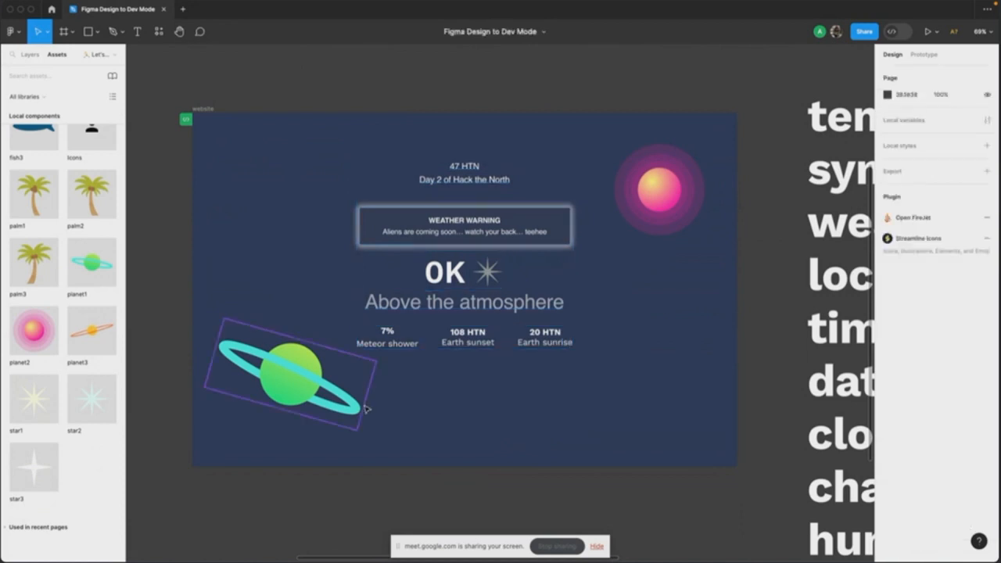
Step: Shift the green ringed planet slightly down and enlarge the pink planet to about 283 × 285
drag(366, 409, 367, 414)
click(637, 286)
click(640, 240)
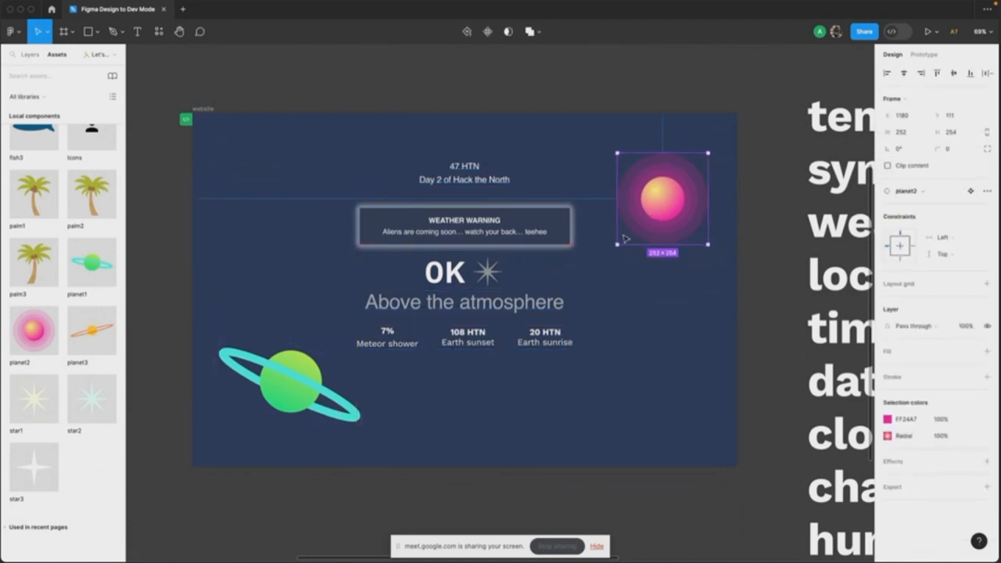
key(k)
drag(617, 244, 661, 266)
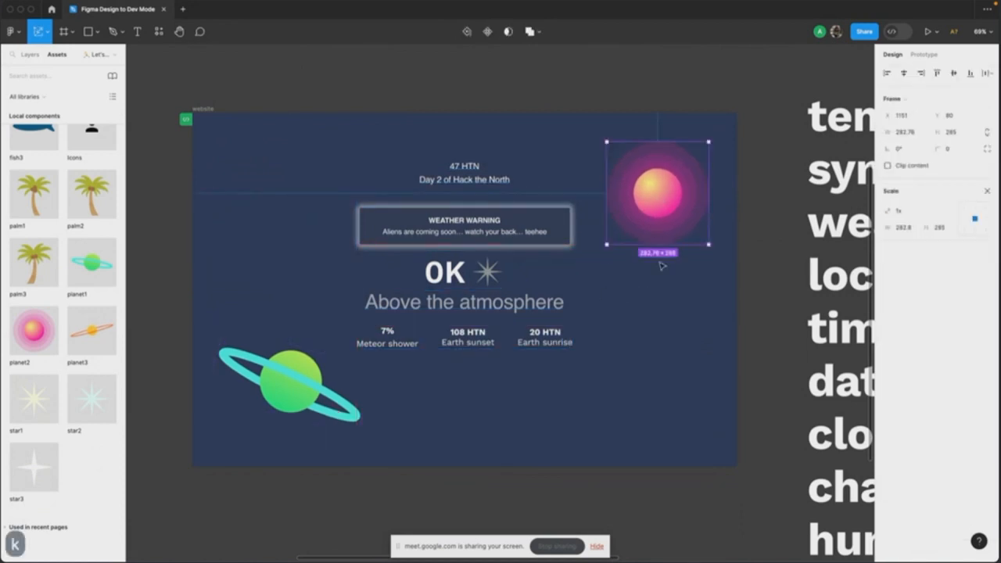
click(661, 266)
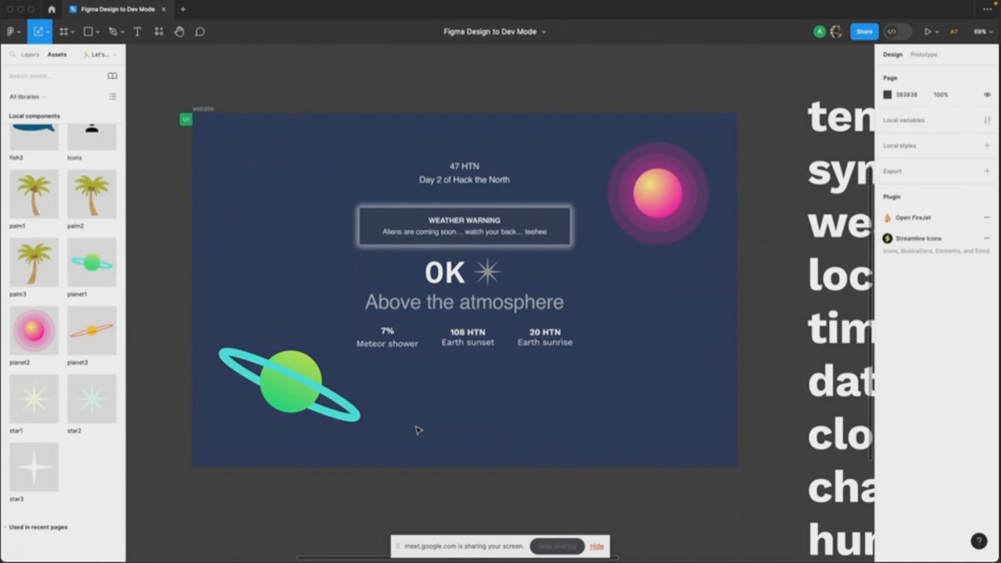
Step: Switch to Dev Mode, inspect the website frame's layout, style and color code, and reload the file
click(893, 32)
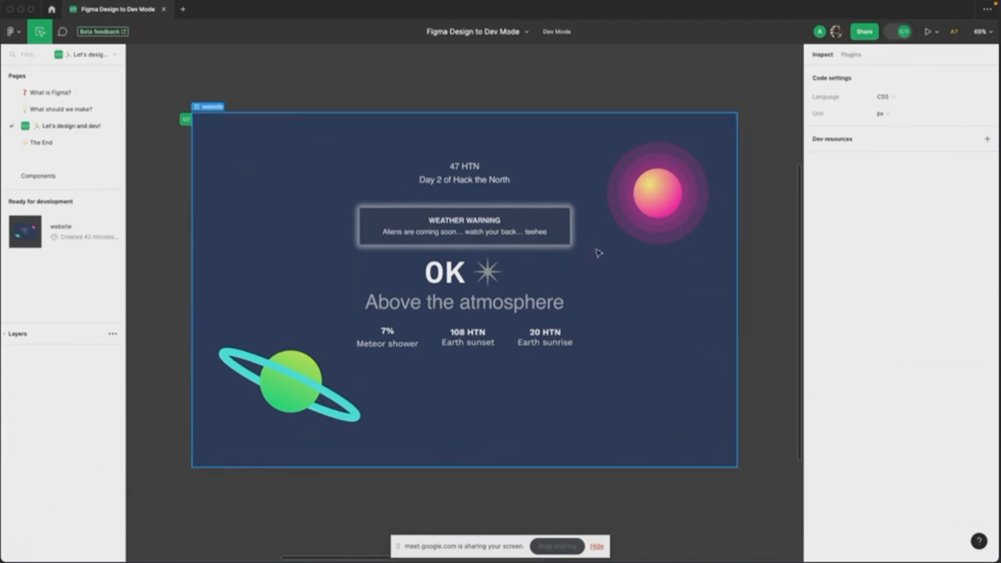
click(88, 233)
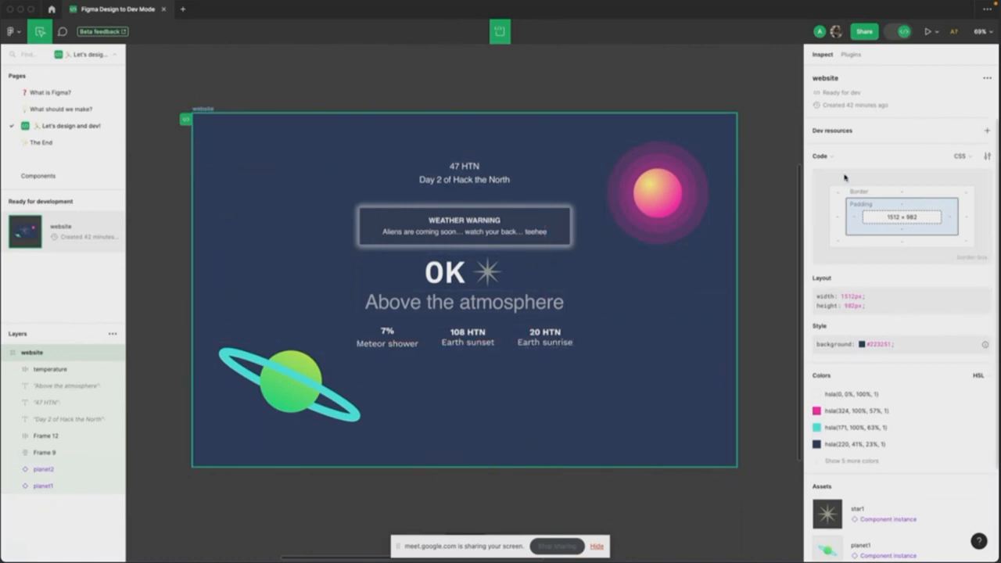
key(super+r)
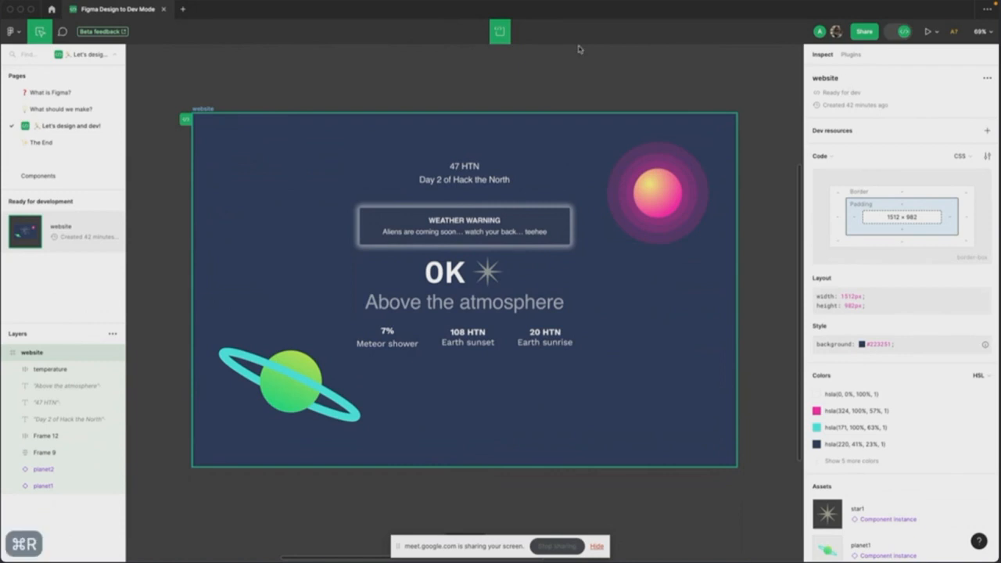
Step: Close and reopen the Figma Design to Dev Mode file, then select the website frame on the "Let's design and dev!" page
click(164, 10)
click(235, 139)
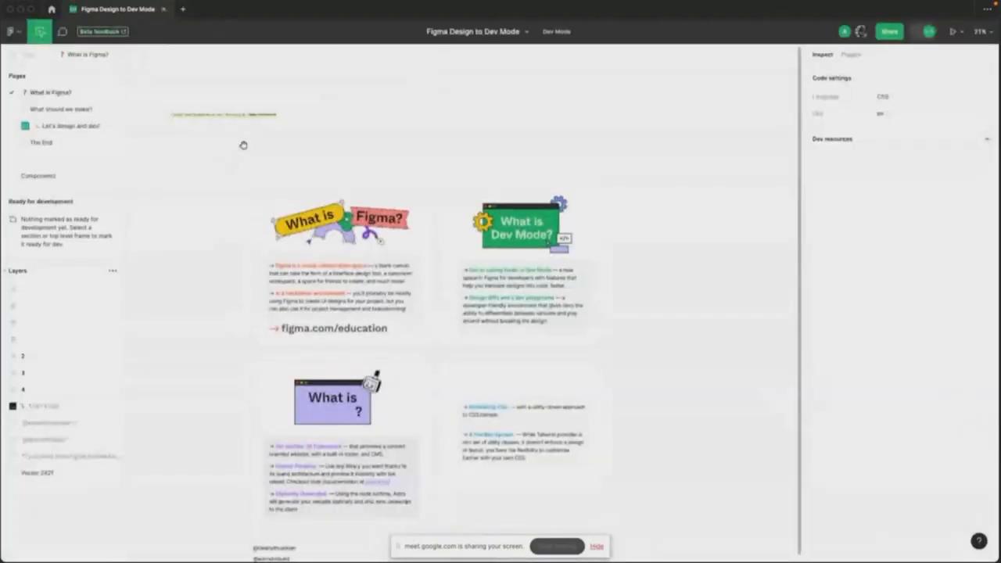
click(65, 126)
click(322, 234)
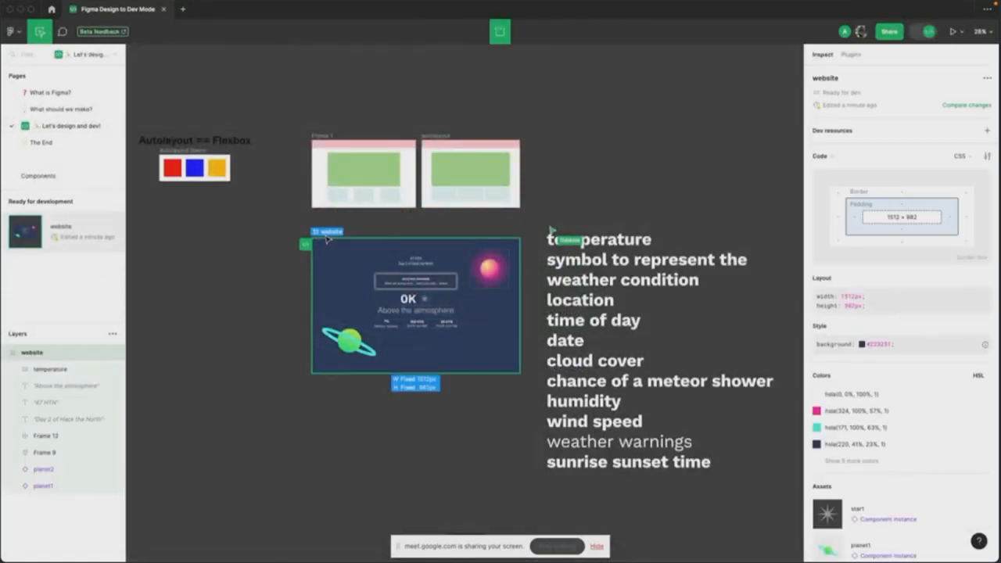
Step: Compare the website frame's changes with its previous version, checking the edited 0K, website and temperature layers
click(972, 106)
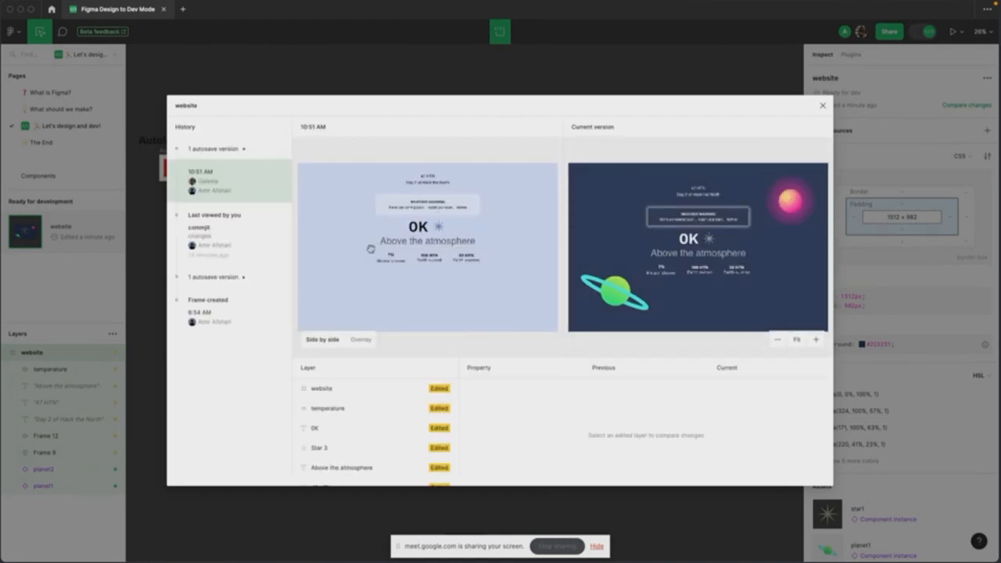
key(super+equal)
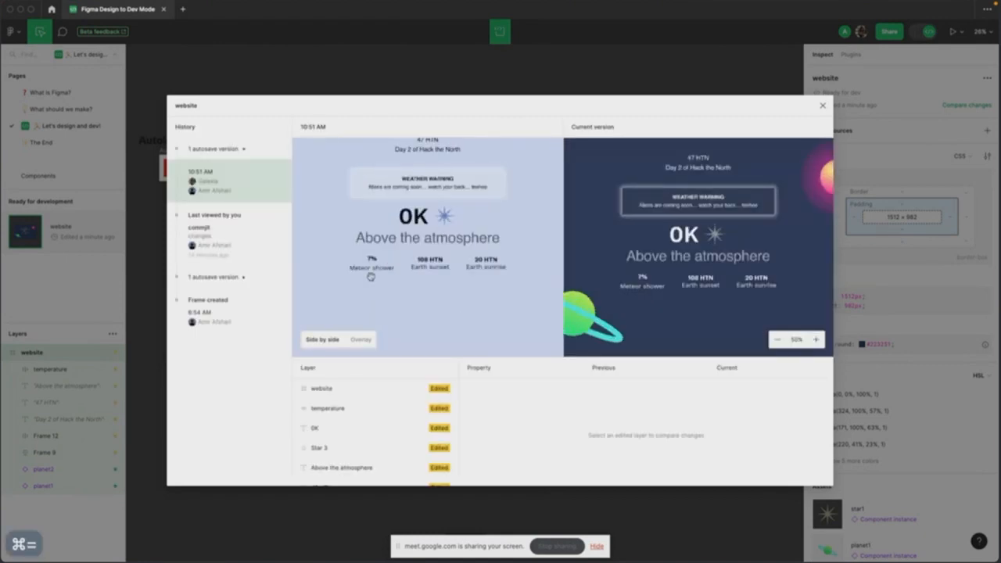
scroll(417, 399, down, 1)
click(419, 404)
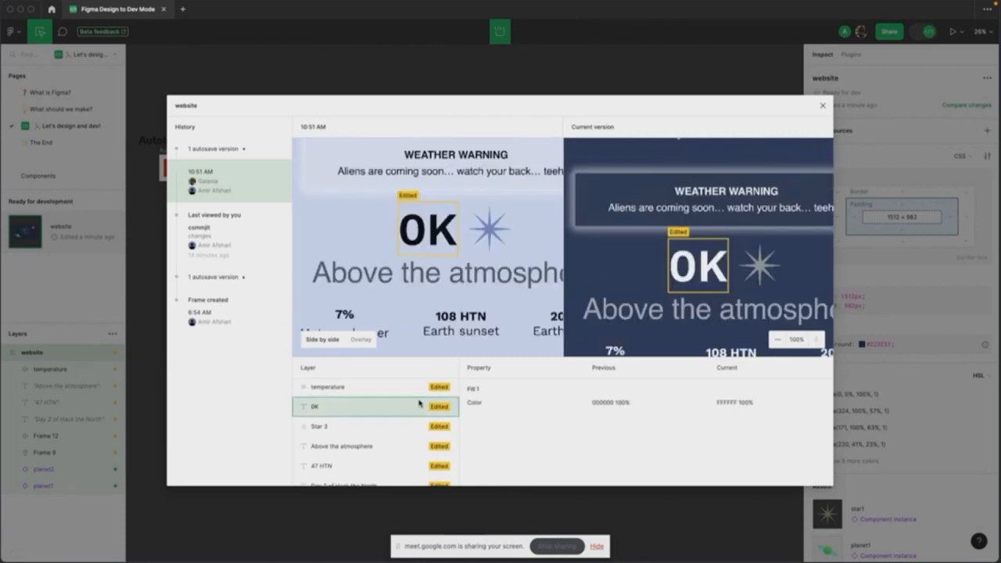
scroll(415, 397, up, 1)
click(397, 387)
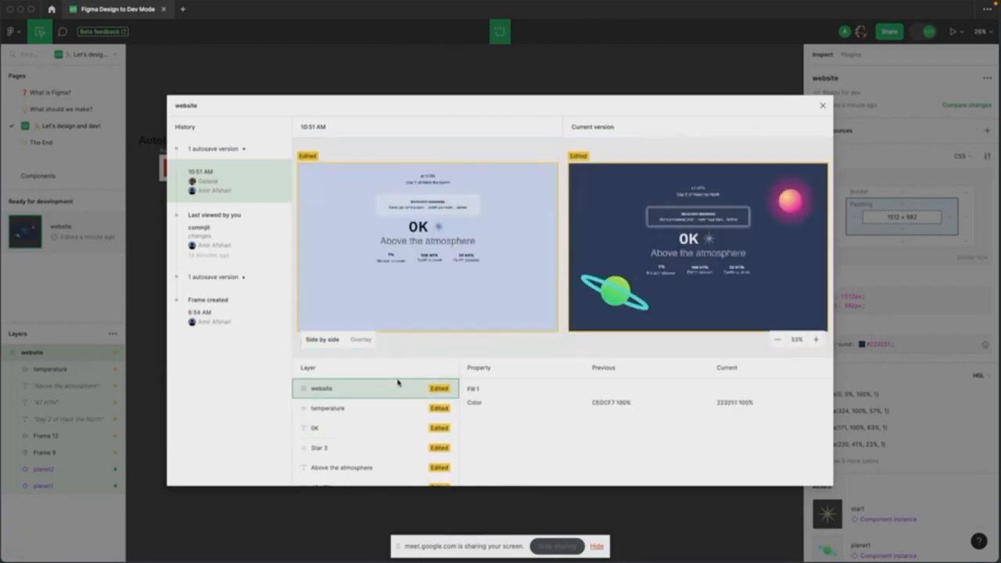
click(403, 414)
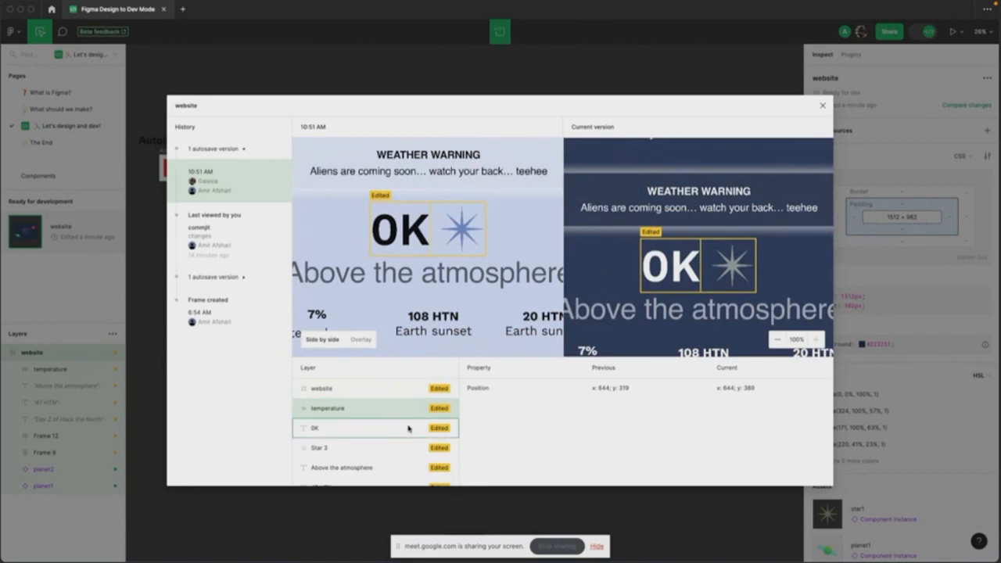
Step: Examine the added ellipse layers of the pink planet in the version comparison and close the comparison
scroll(408, 427, down, 10)
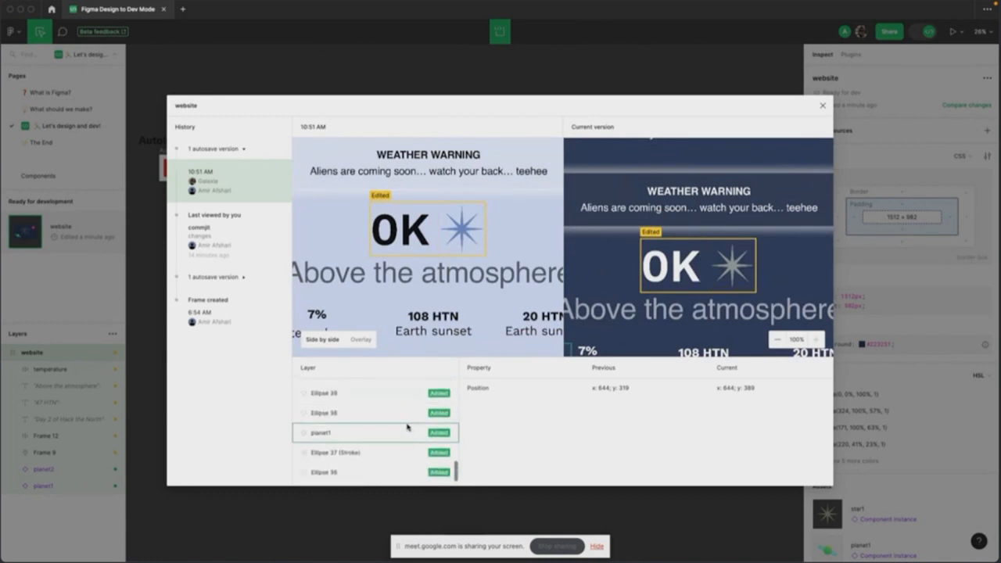
click(408, 427)
click(407, 409)
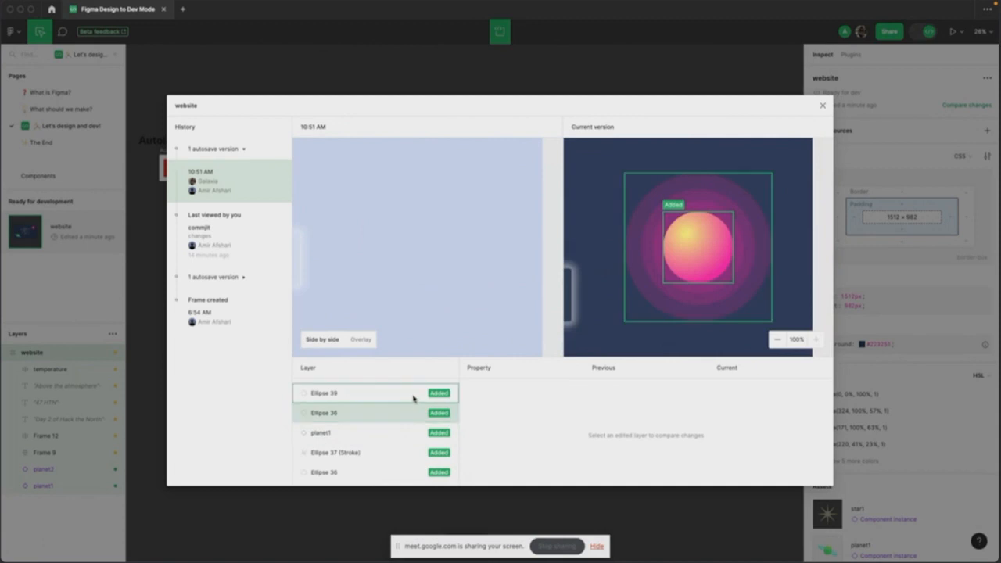
click(414, 398)
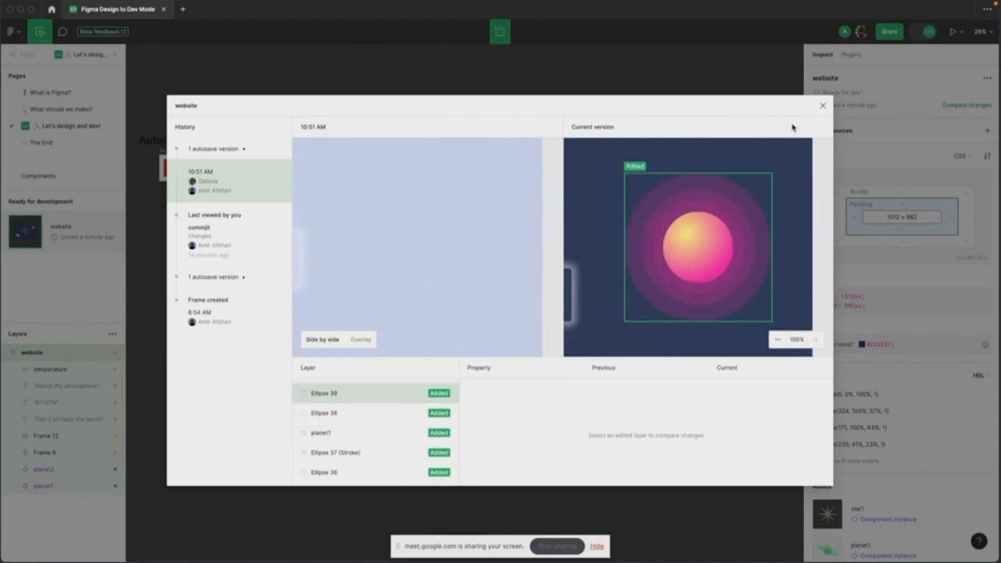
click(821, 107)
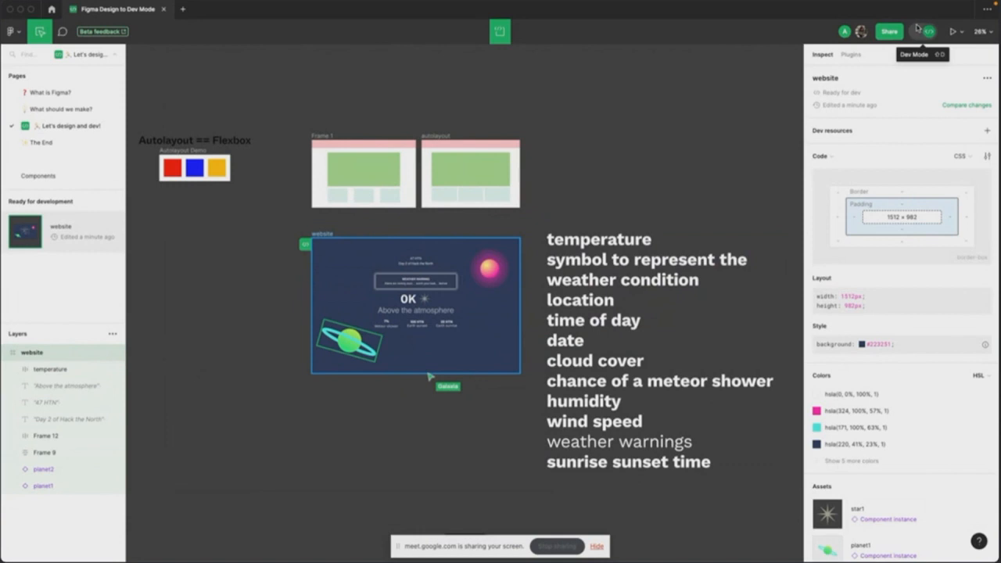
Step: Inspect the planet2 instance's layout code and assets, and set its export format to SVG
click(501, 285)
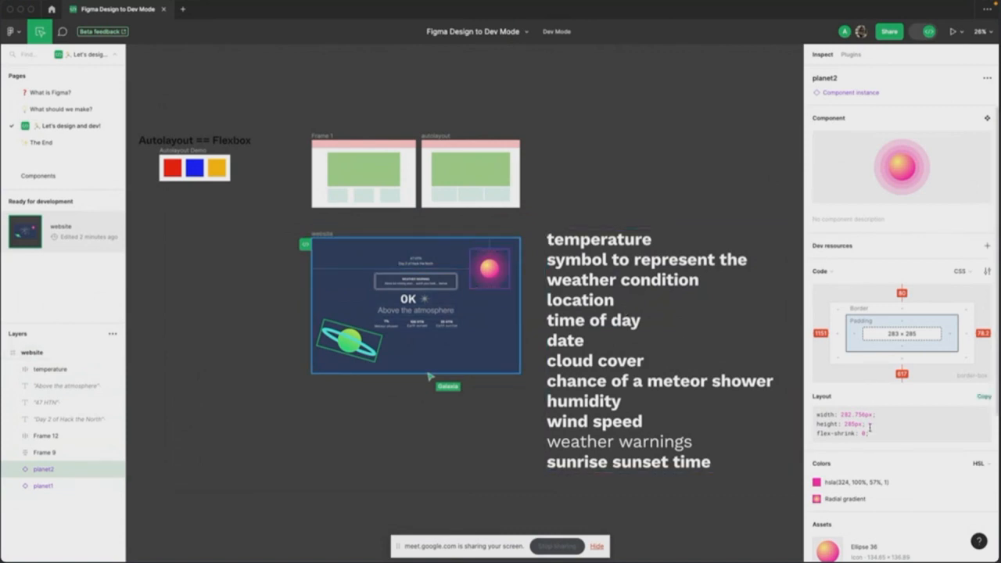
scroll(867, 426, down, 5)
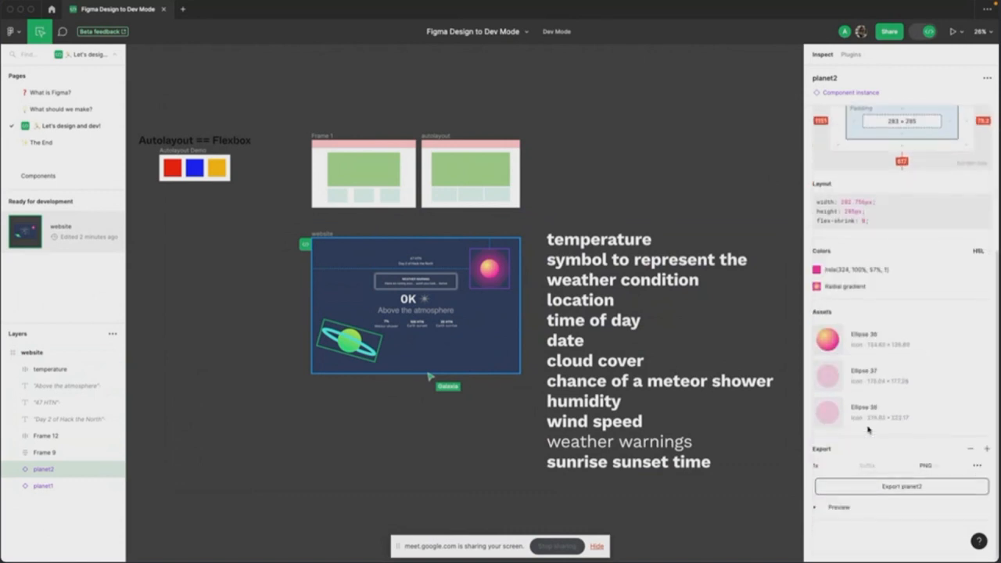
click(928, 466)
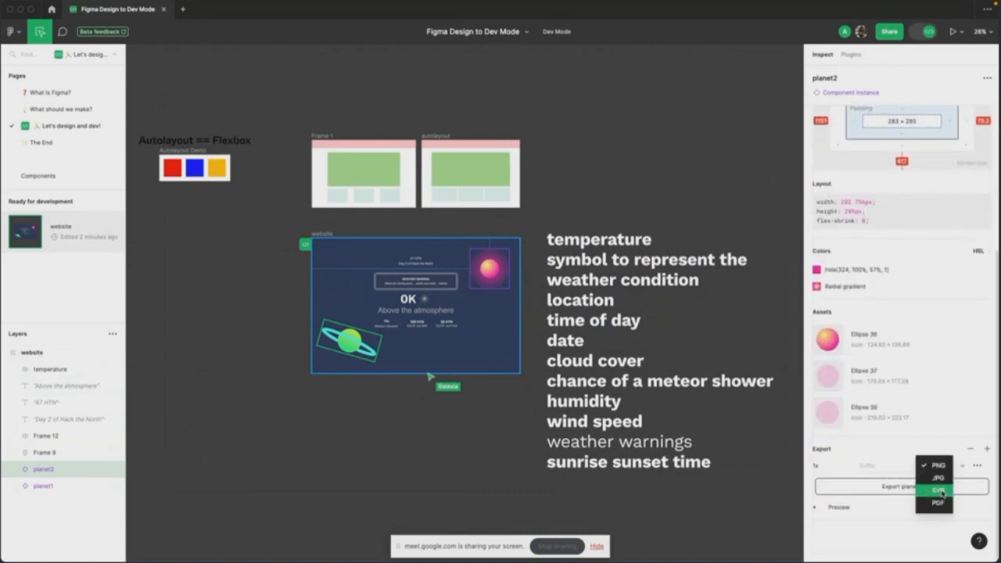
click(939, 490)
scroll(932, 407, up, 5)
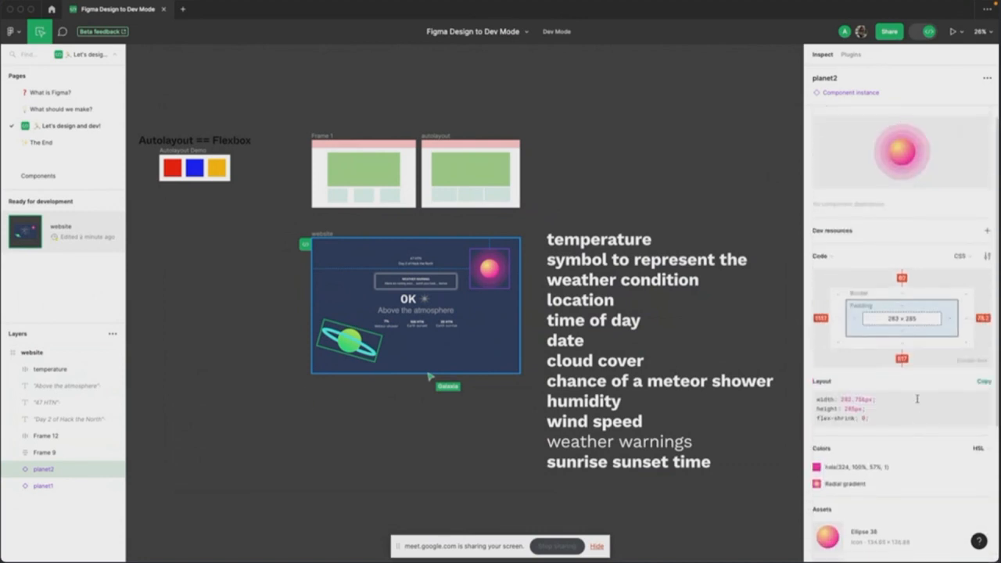
scroll(938, 402, down, 5)
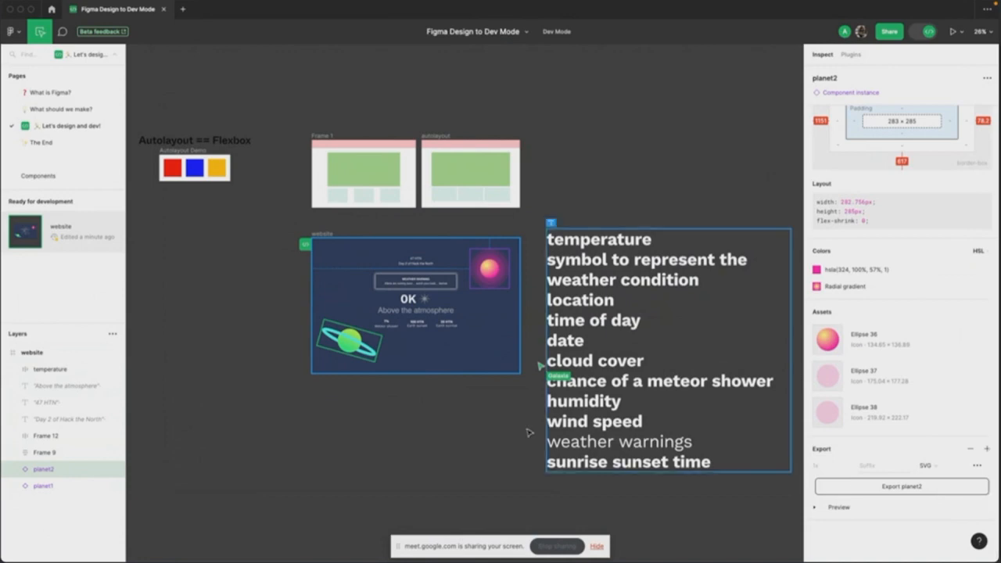
scroll(403, 364, up, 5)
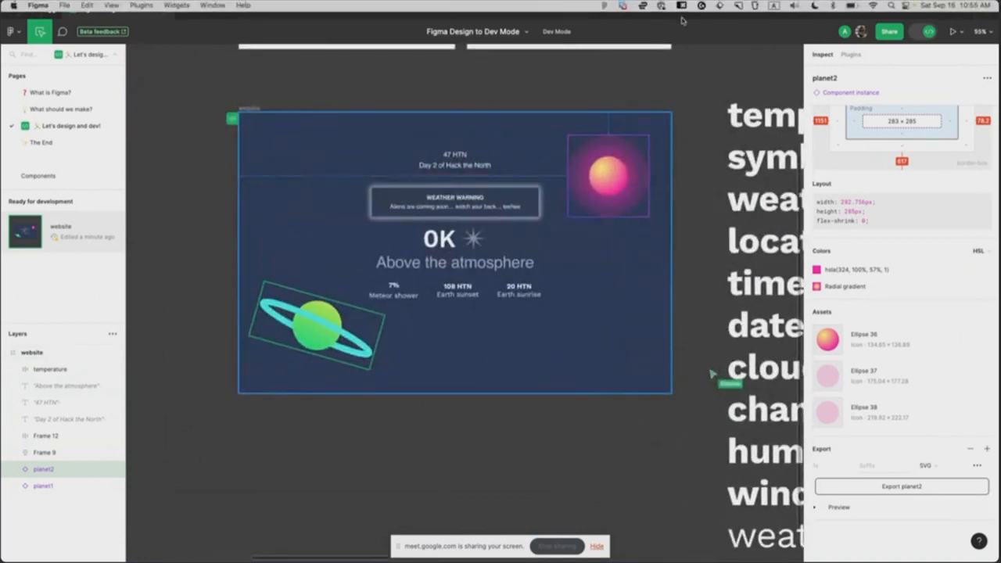
Step: Switch to the browser with the localhost:4321 preview and open the presenter's personal website in a new tab
key(ctrl+alt+shift+super+2)
key(ctrl+alt+shift+super+1)
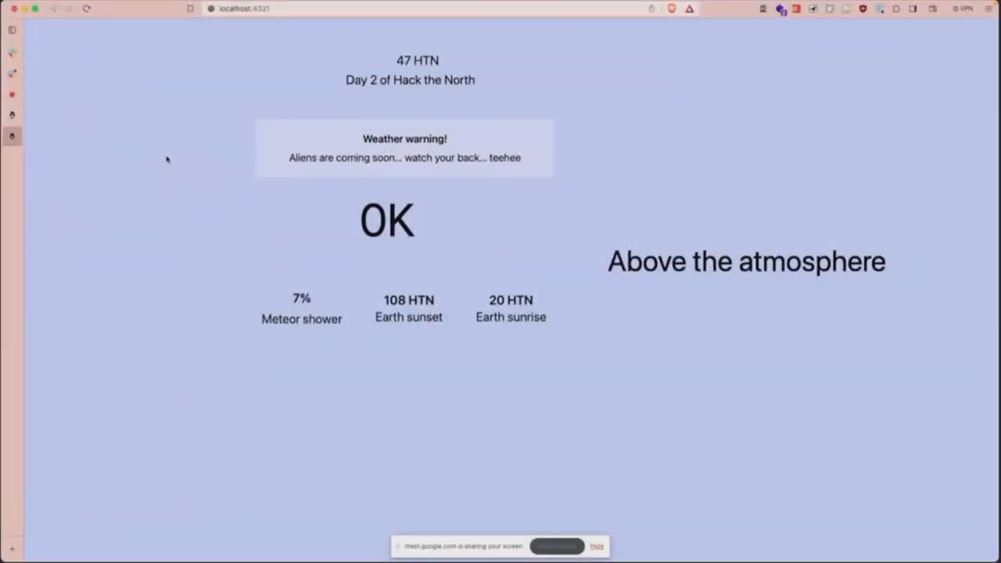
mouse_move(296, 2)
key(super+t)
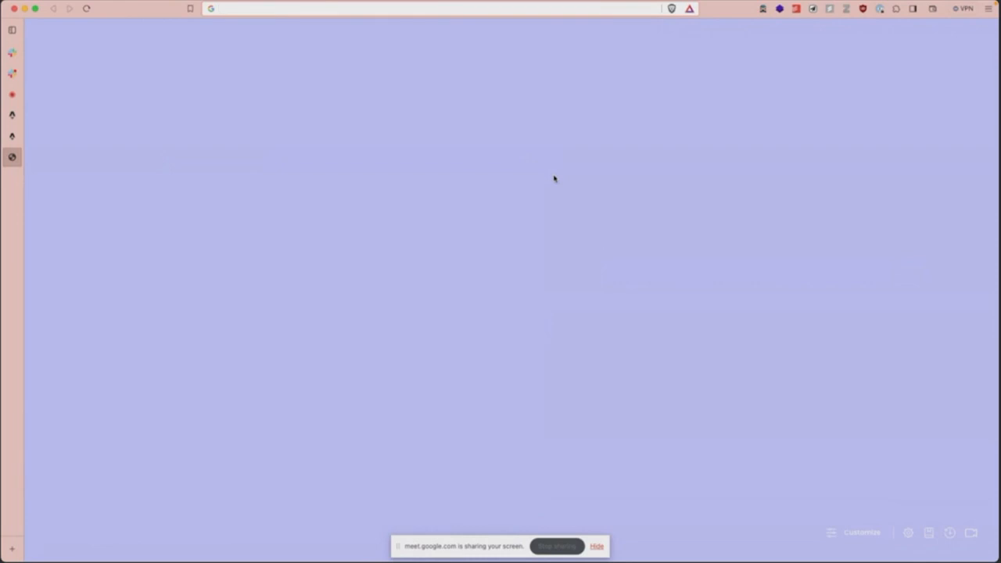
text(amir)
key(Return)
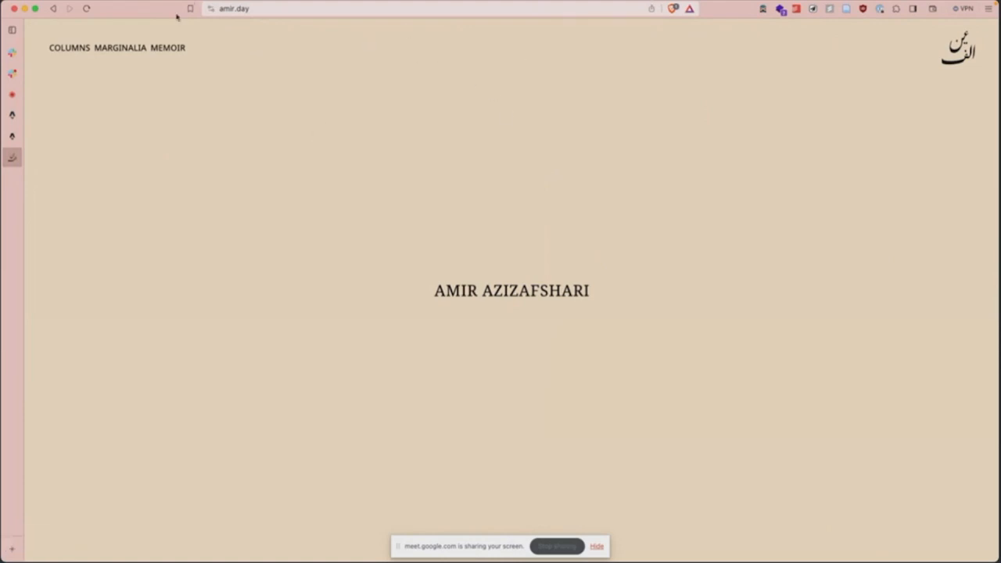
Step: Browse the site's Marginalia and Columns pages, open the multi-stage builds and biking posts, and close the site
click(121, 51)
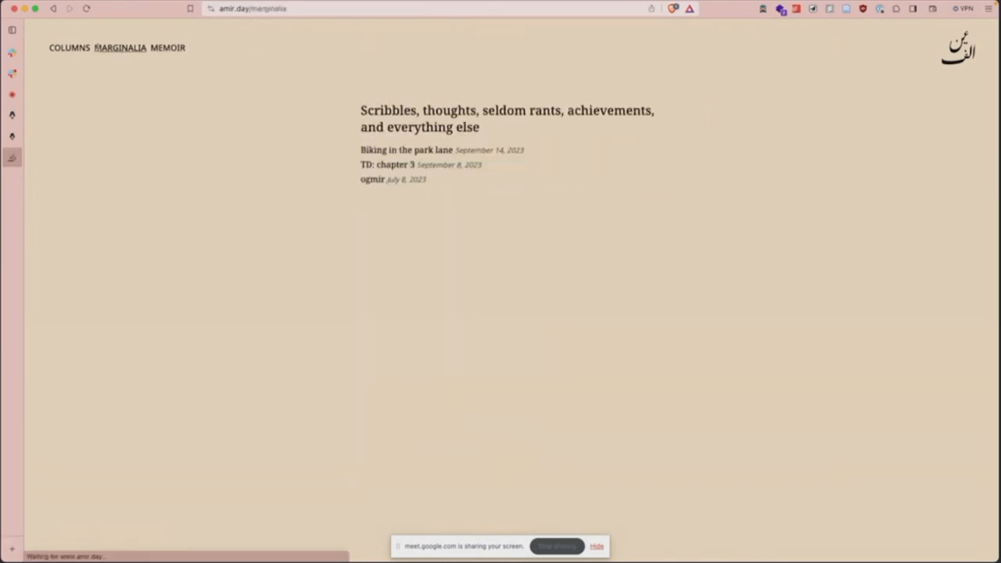
click(83, 49)
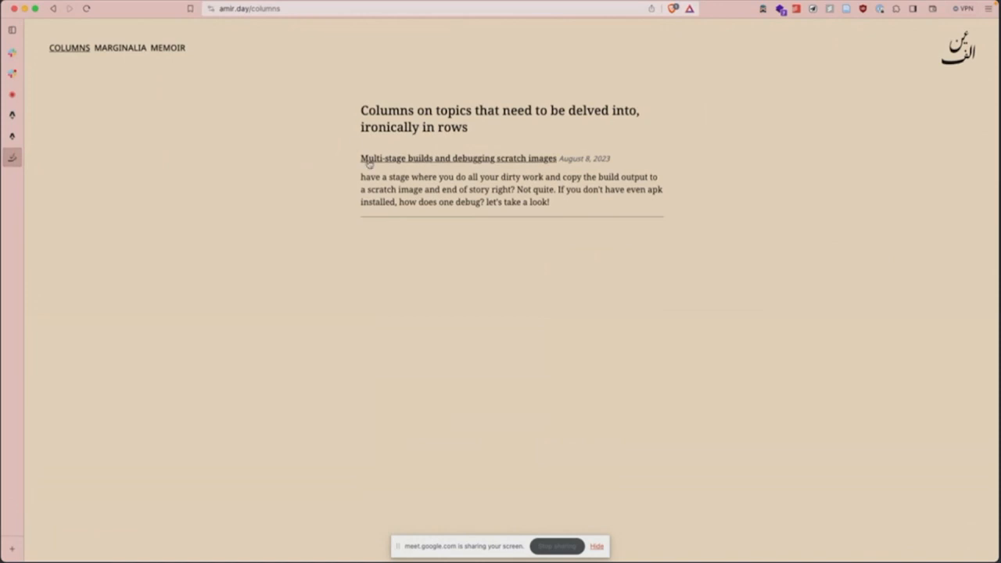
click(369, 160)
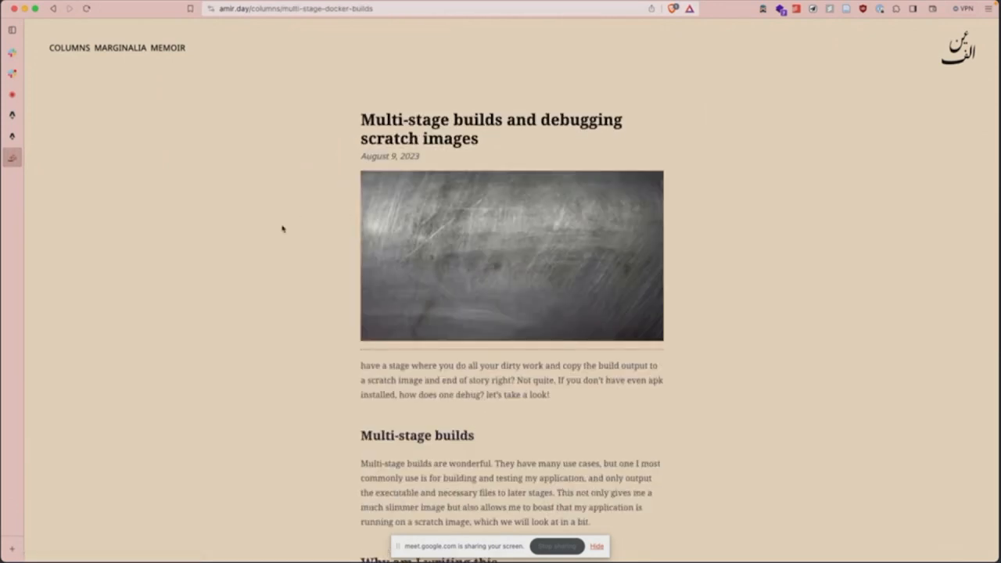
key(super+bracketleft)
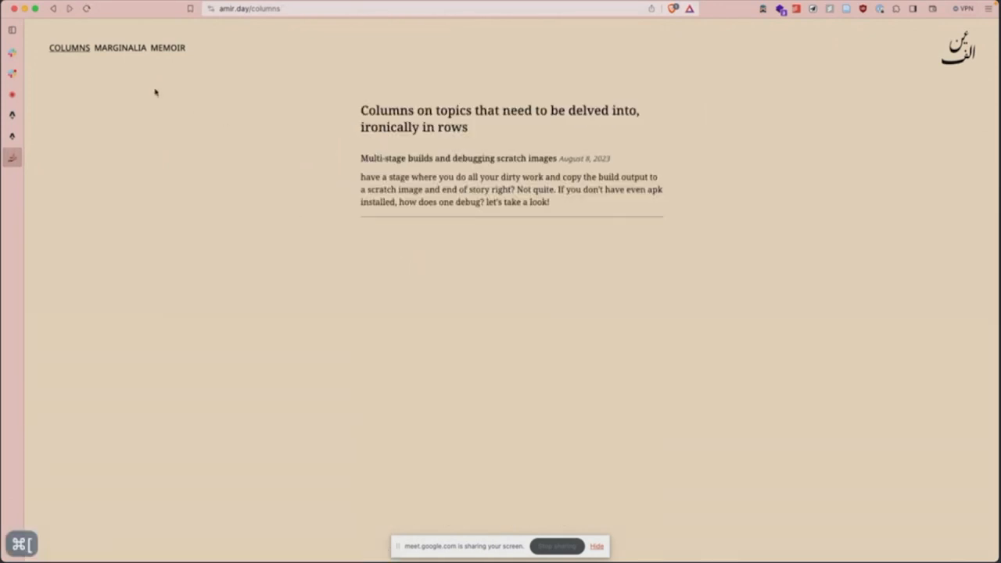
click(134, 49)
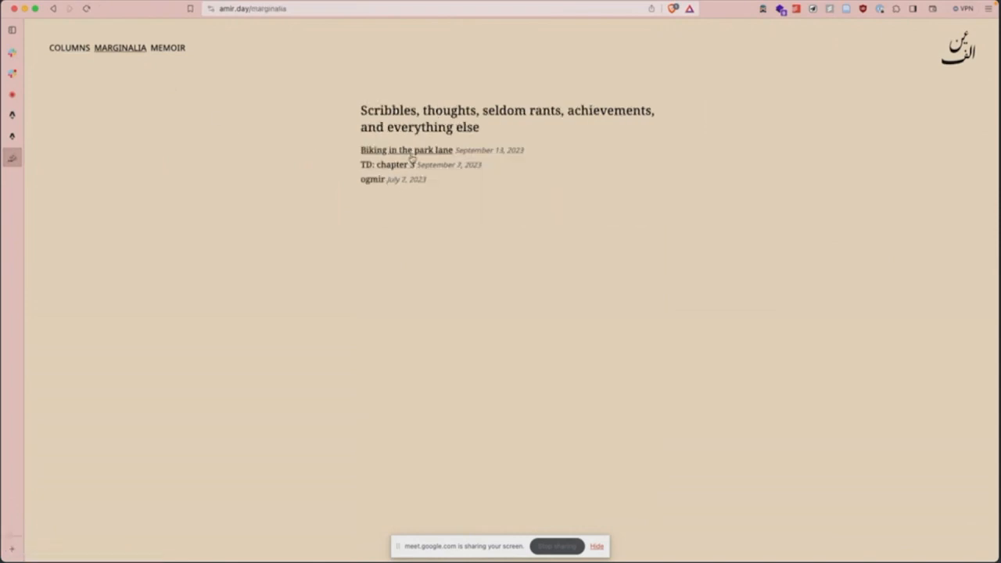
click(411, 154)
key(super+w)
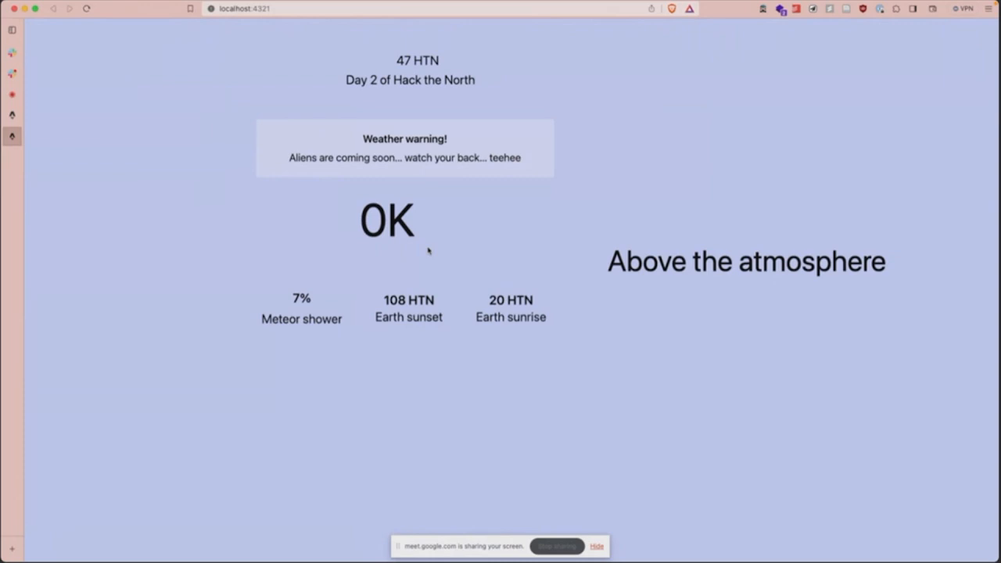
Step: Switch back to Figma and show the "Above the atmosphere" text's code as Tailwind using the Figma to Code plugin
key(ctrl+alt+shift+super+2)
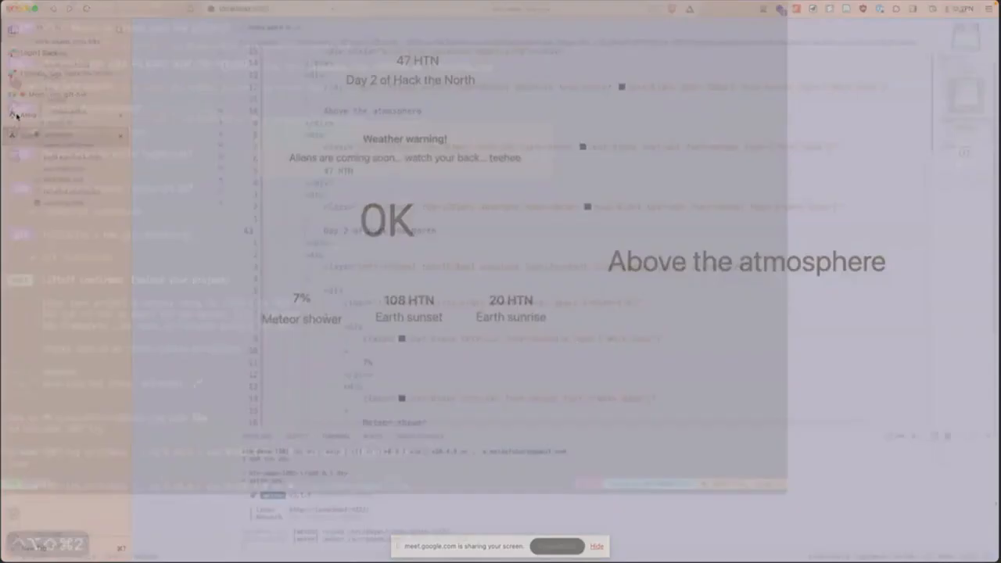
key(ctrl+alt+shift+super+3)
key(ctrl+alt+shift+super+2)
key(ctrl+alt+shift+super+3)
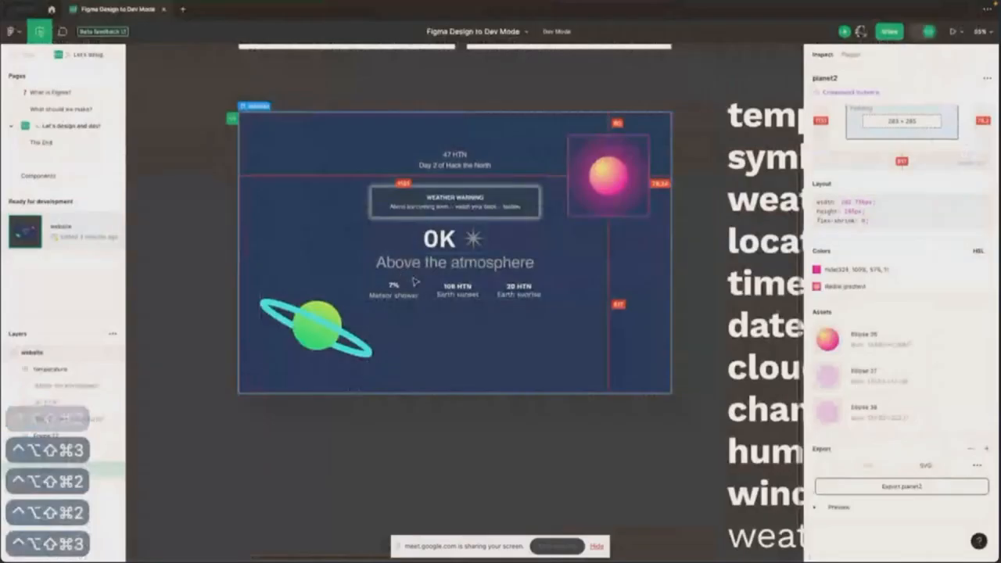
click(426, 269)
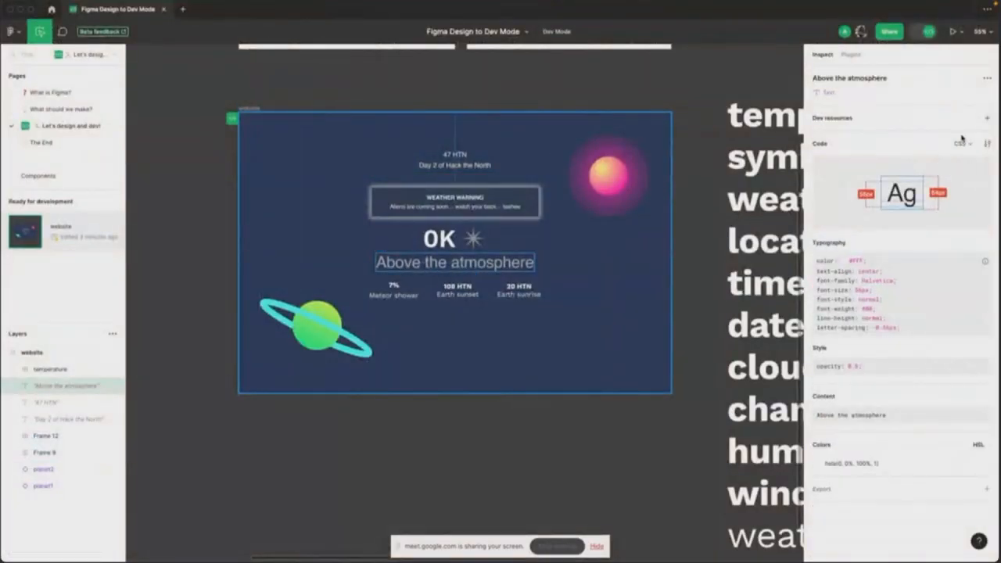
click(963, 144)
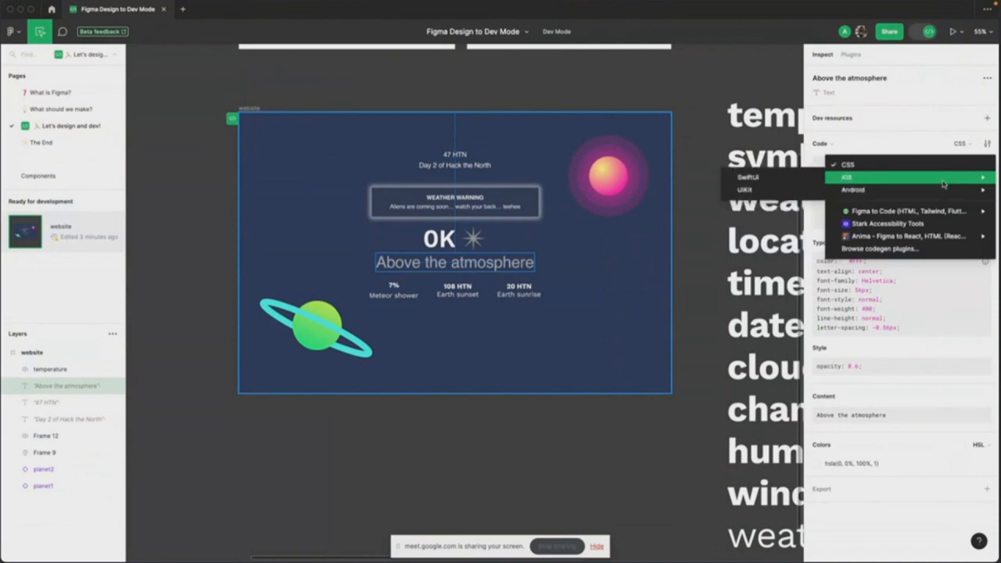
mouse_move(943, 213)
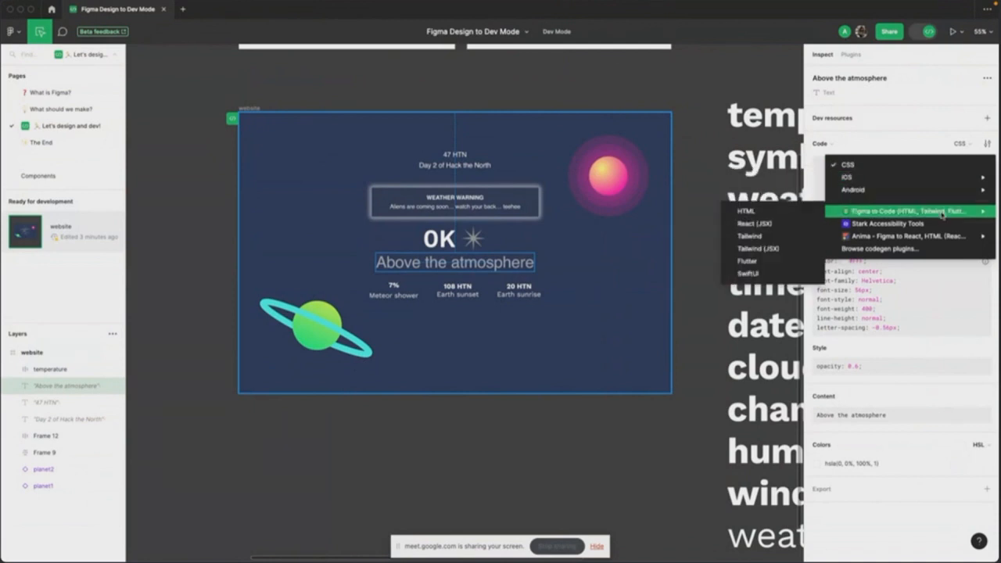
click(799, 237)
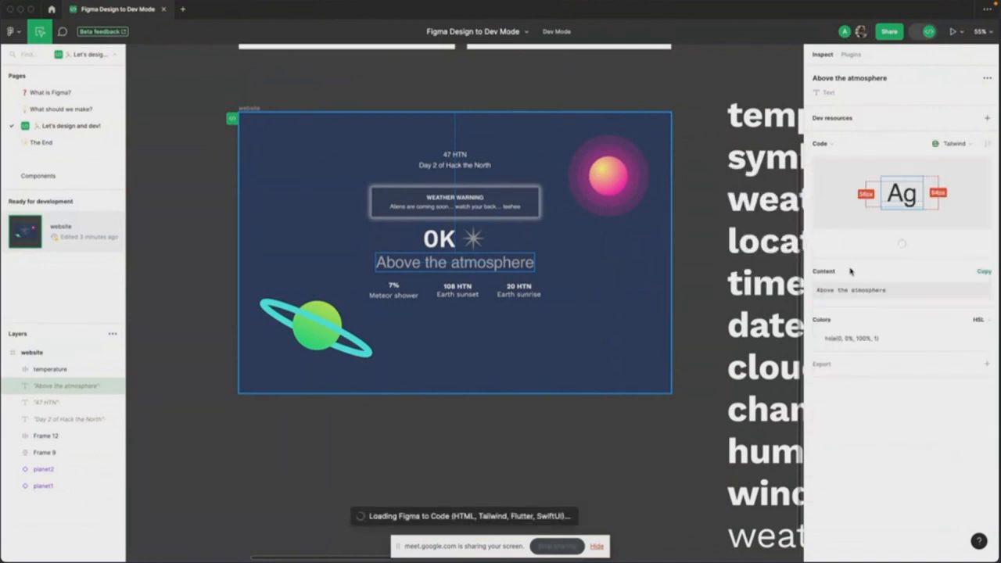
scroll(869, 261, right, 10)
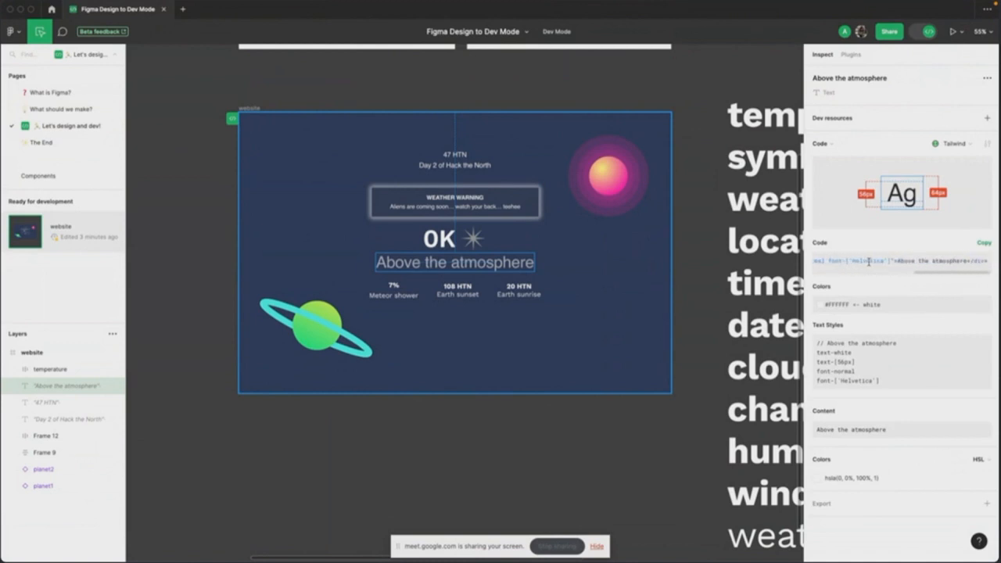
Step: Switch to index.astro in Visual Studio Code, open the in-file search and dismiss it
key(ctrl+alt+shift+super+2)
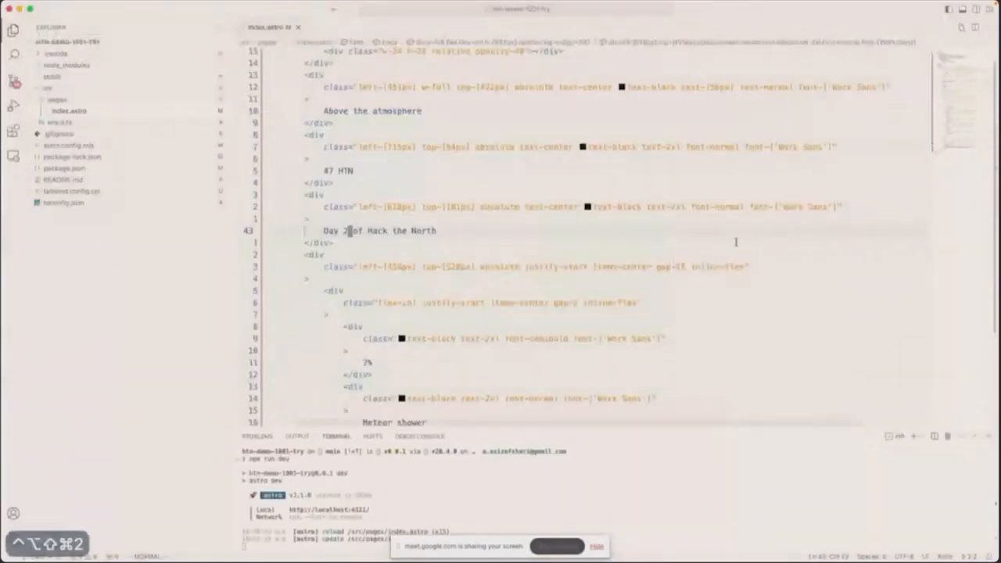
key(super+f)
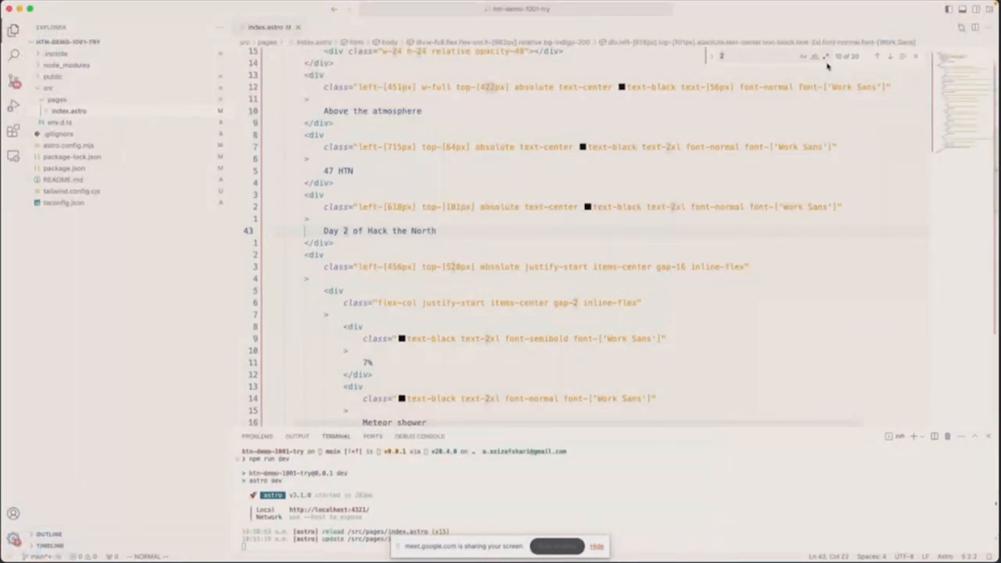
key(Escape)
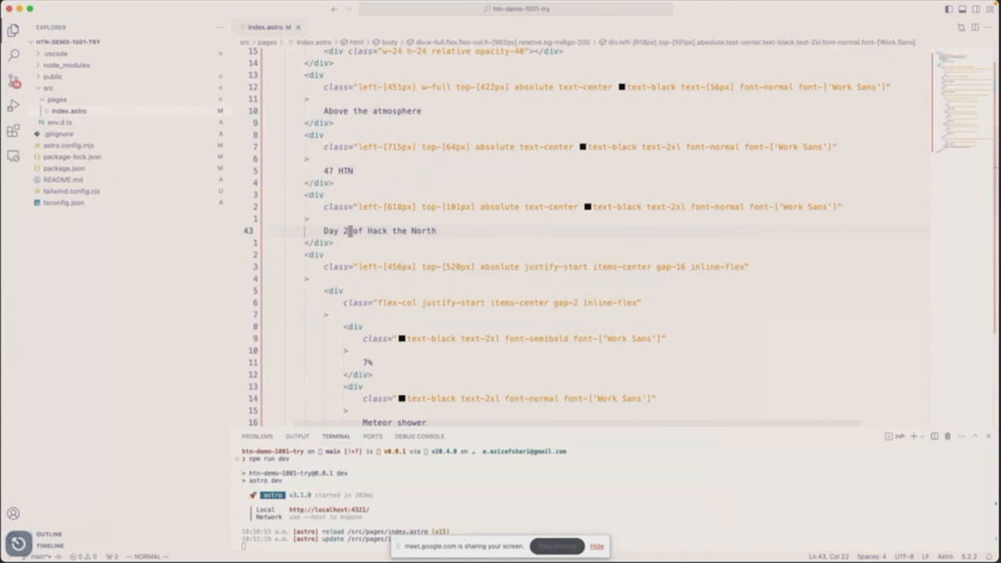